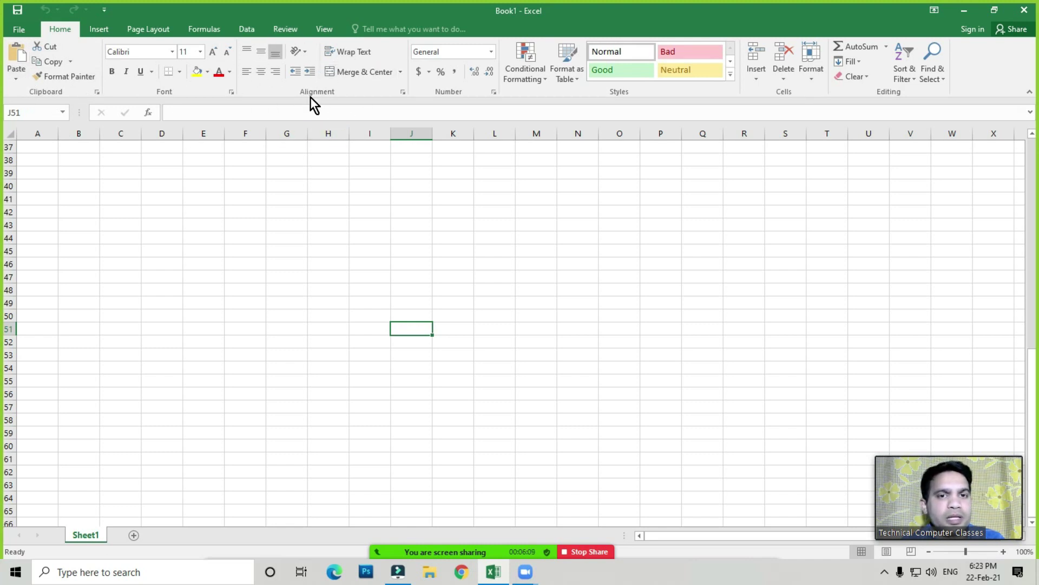
Step: Select cells H46, K45 and G48, then zoom the sheet to bring row 55 into view
click(308, 261)
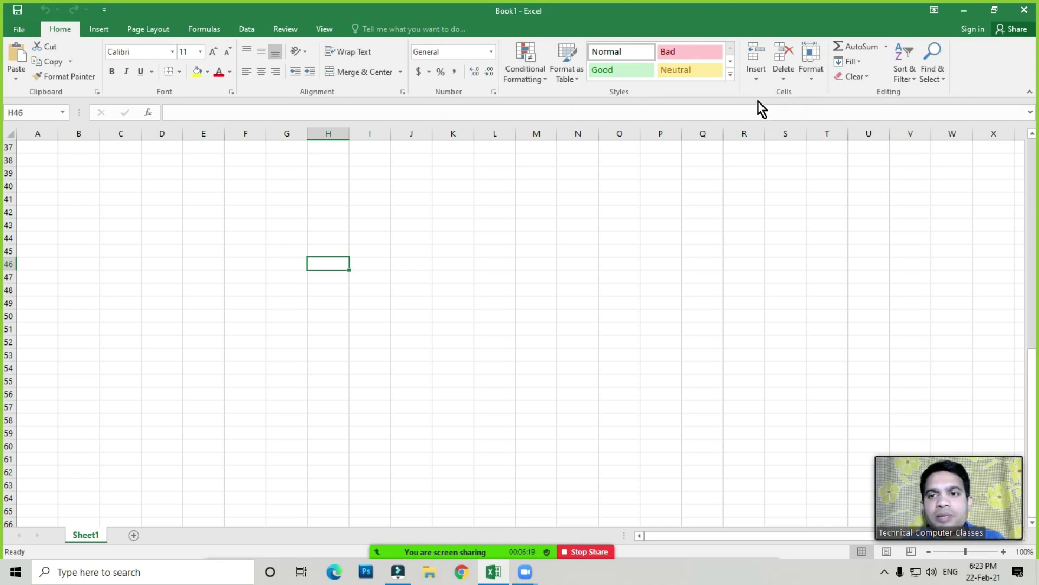
click(465, 250)
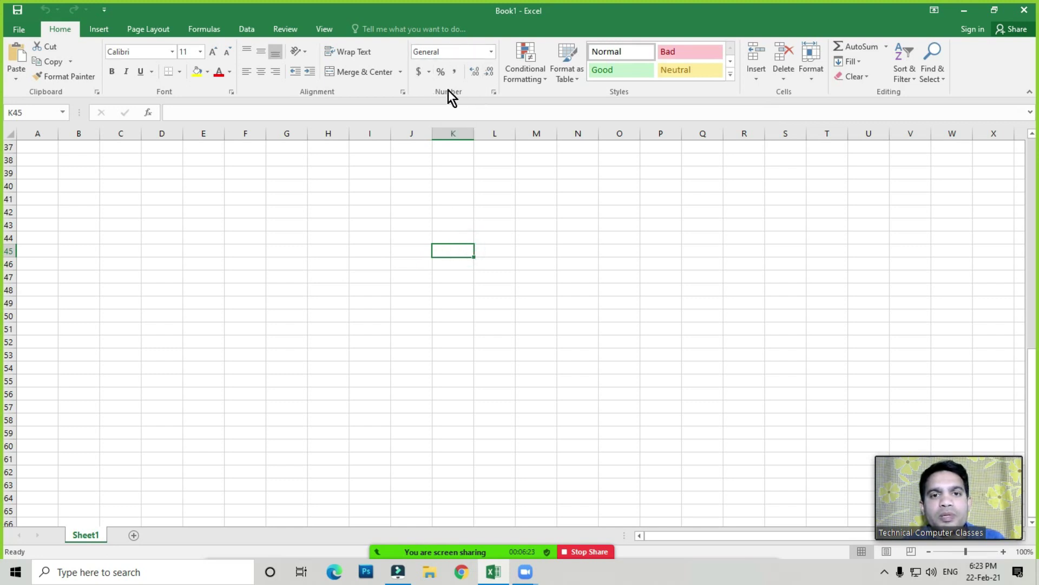
click(308, 286)
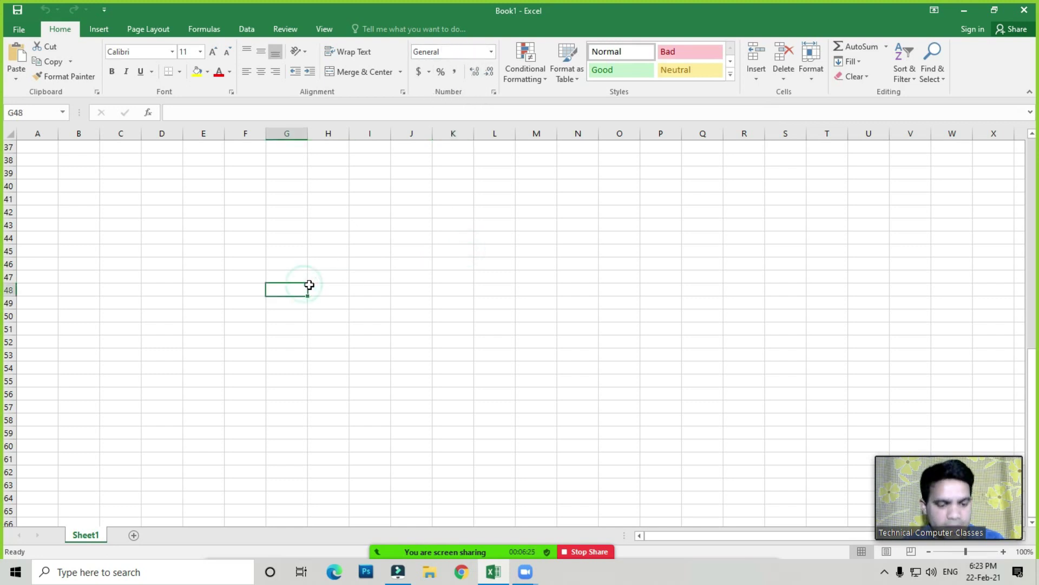
ctrl+scroll(255, 314, up, 5)
ctrl+scroll(254, 314, up, 6)
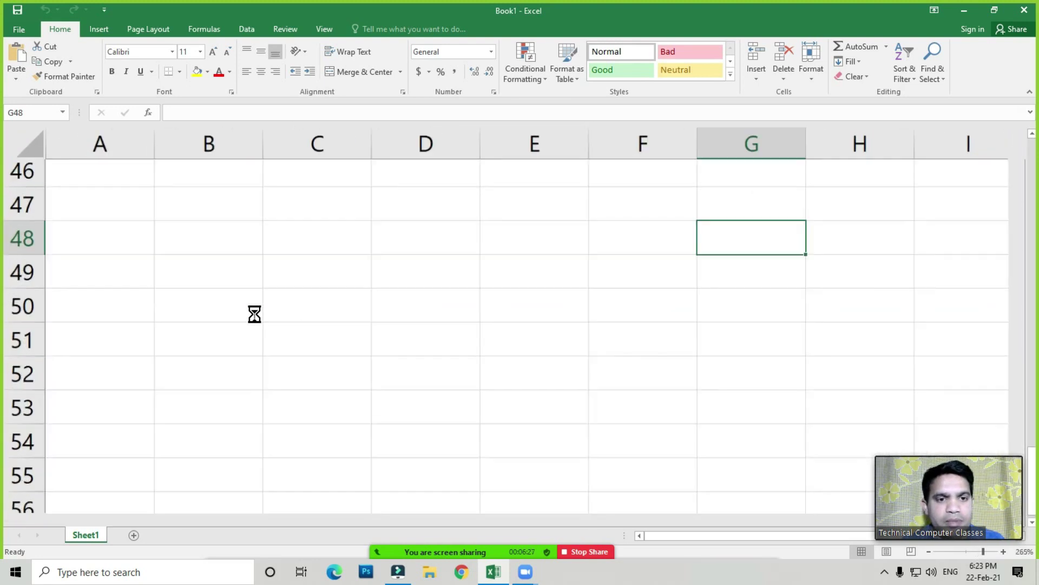
ctrl+scroll(255, 314, up, 4)
scroll(265, 276, down, 1)
scroll(266, 289, down, 2)
ctrl+scroll(266, 289, down, 1)
ctrl+scroll(266, 289, down, 2)
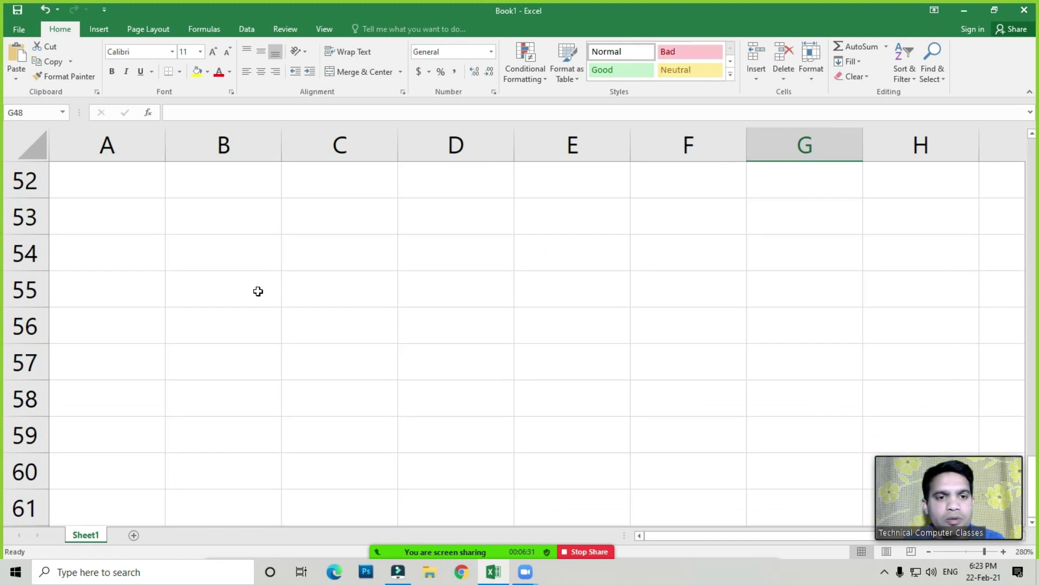
ctrl+scroll(258, 292, up, 1)
Step: Enter 25 into cell B55, leaving it in General format
click(239, 234)
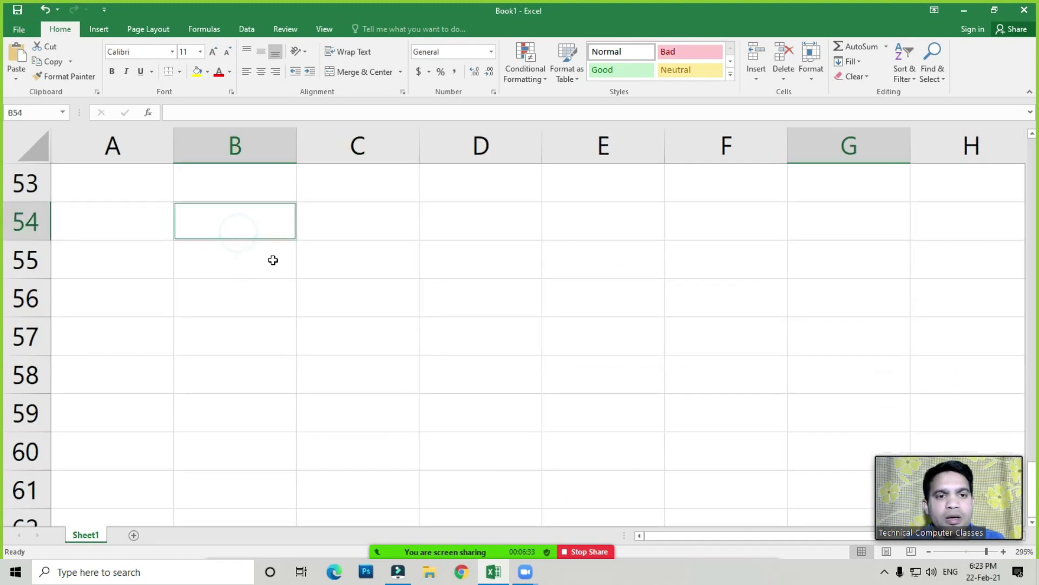
click(263, 256)
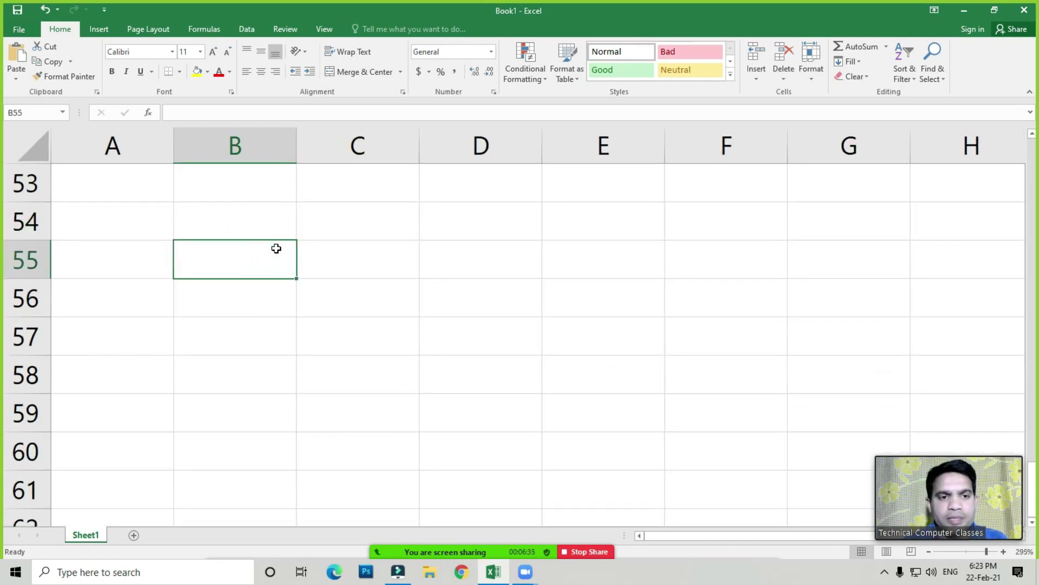
text(25)
key(Return)
click(251, 255)
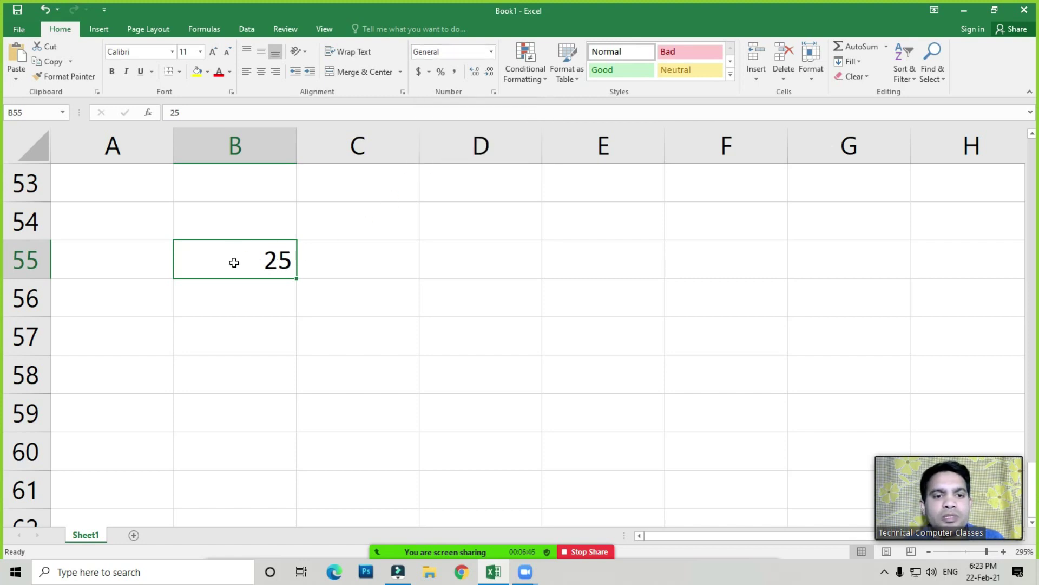
click(469, 264)
double_click(469, 262)
text(25.00)
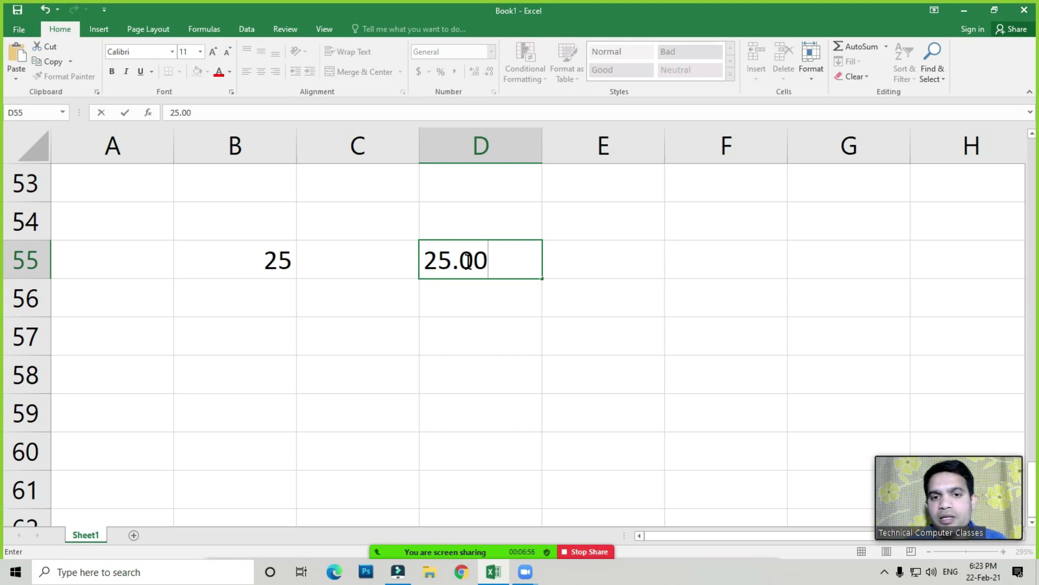
key(Return)
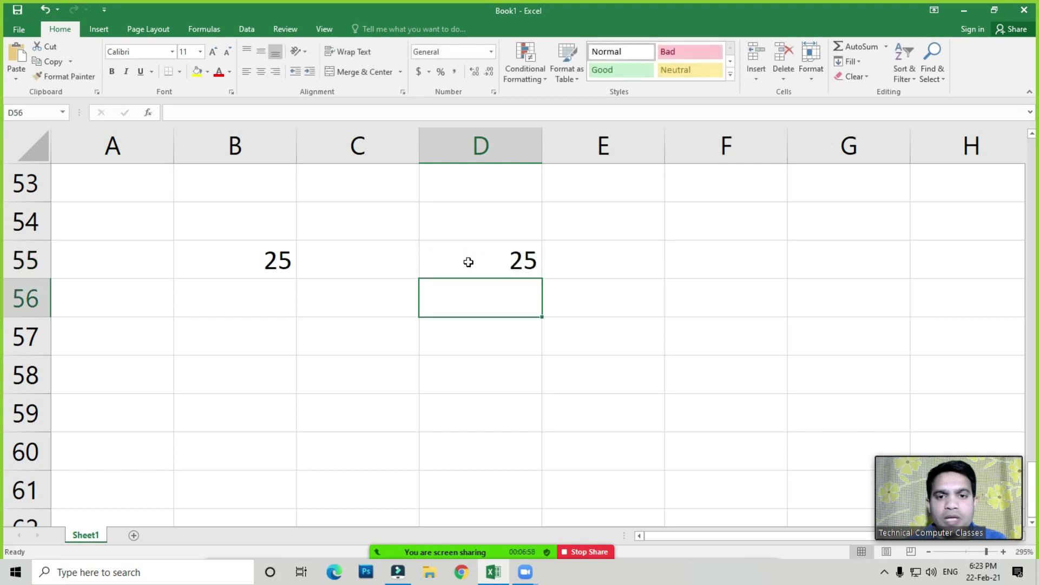
click(507, 263)
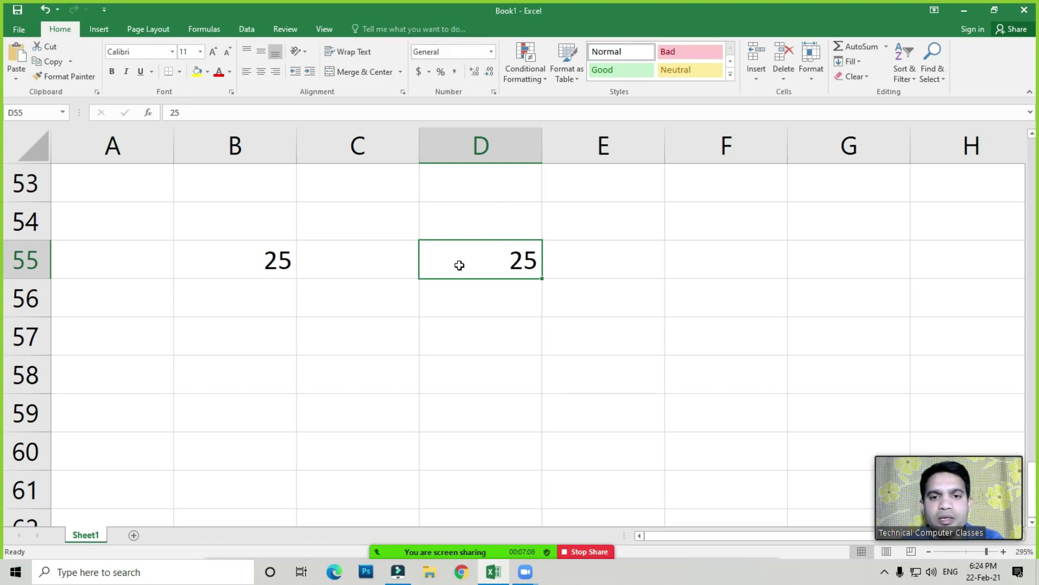
key(Delete)
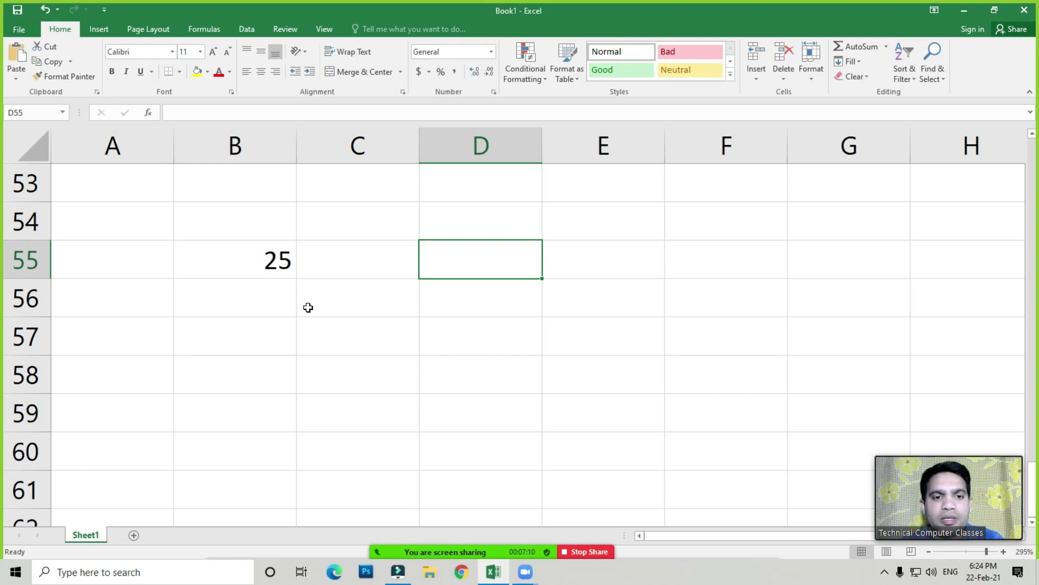
click(308, 306)
click(242, 265)
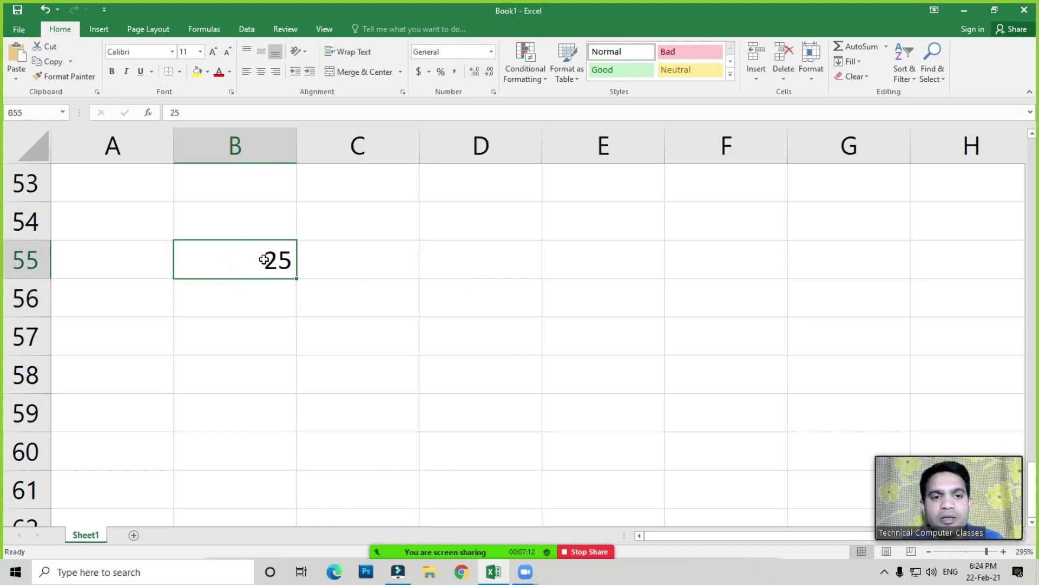
click(380, 263)
click(490, 51)
click(447, 58)
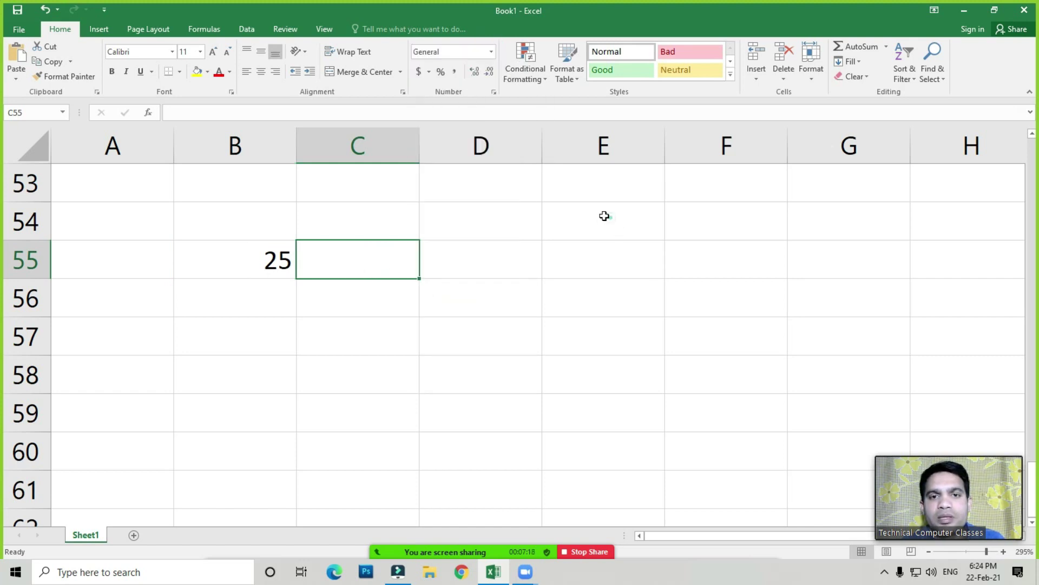
Step: Format C55 as Number and enter 25, displayed as 25.00
click(493, 53)
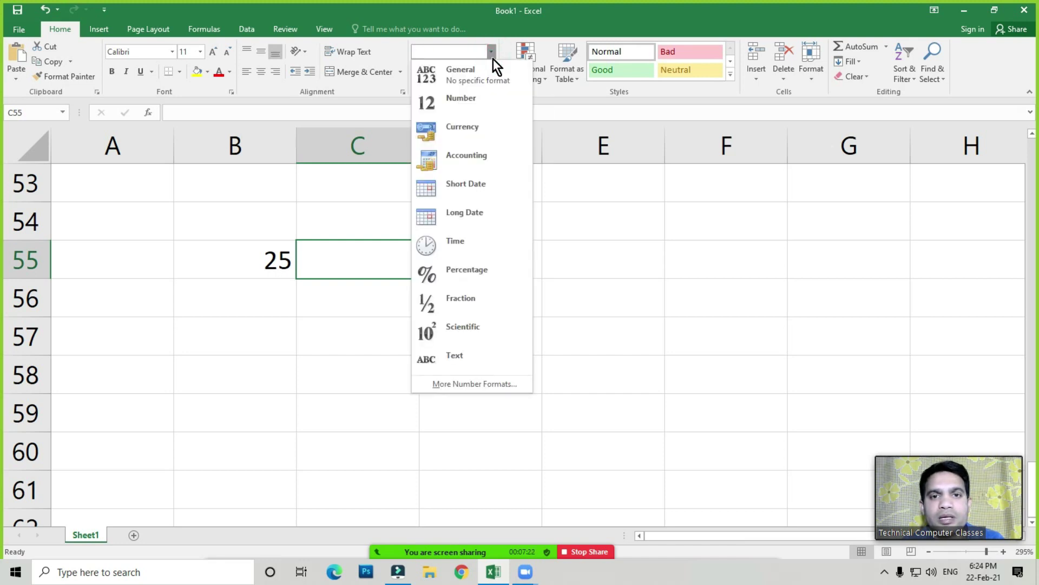
click(456, 103)
click(345, 261)
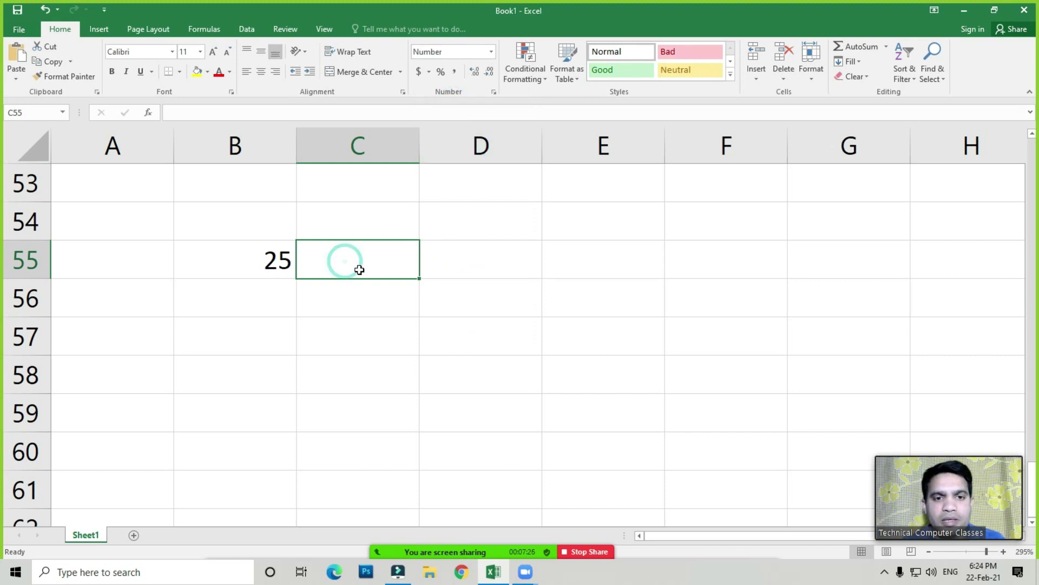
text(25)
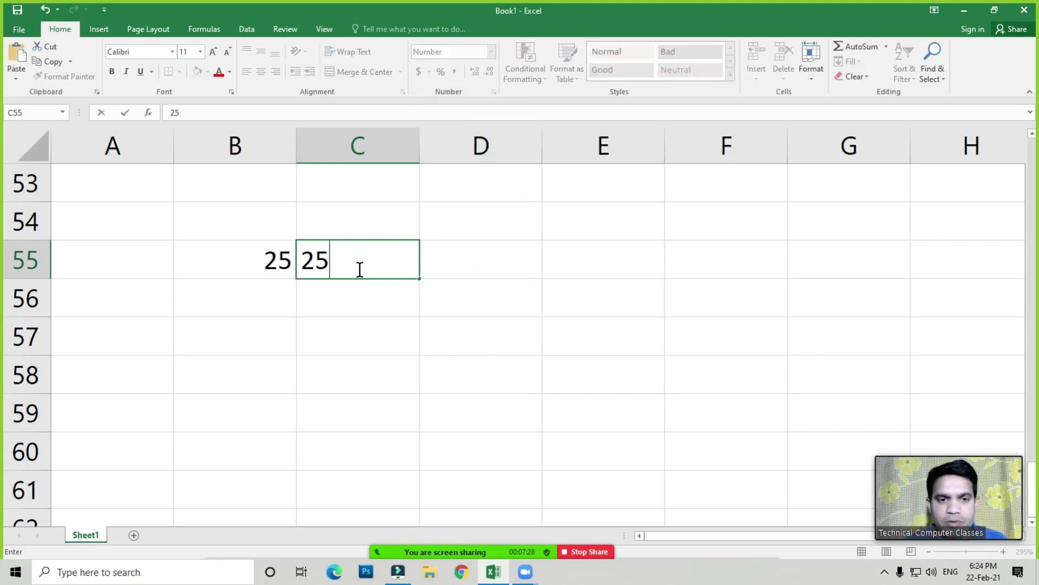
key(Return)
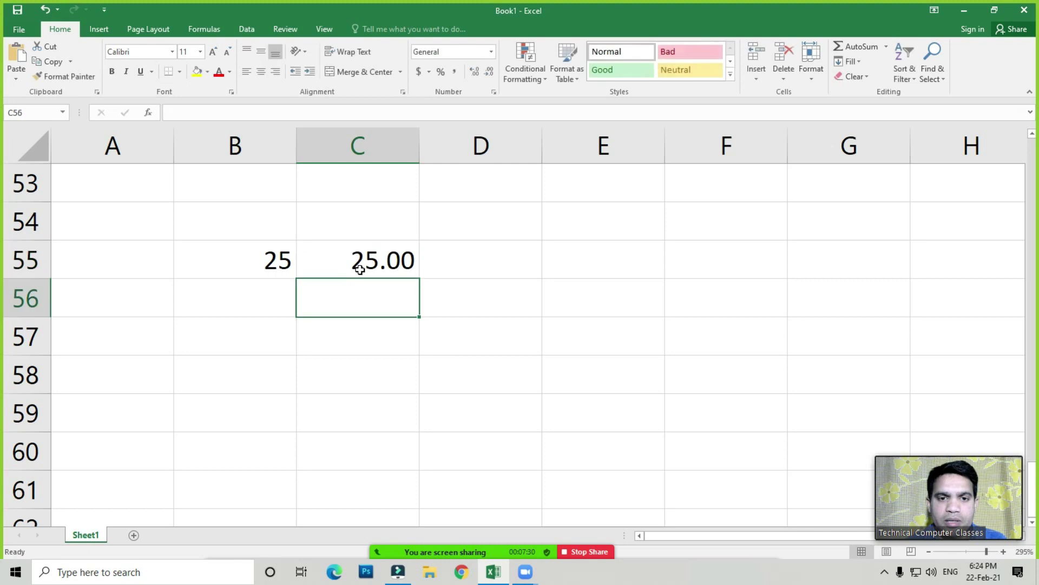
click(360, 269)
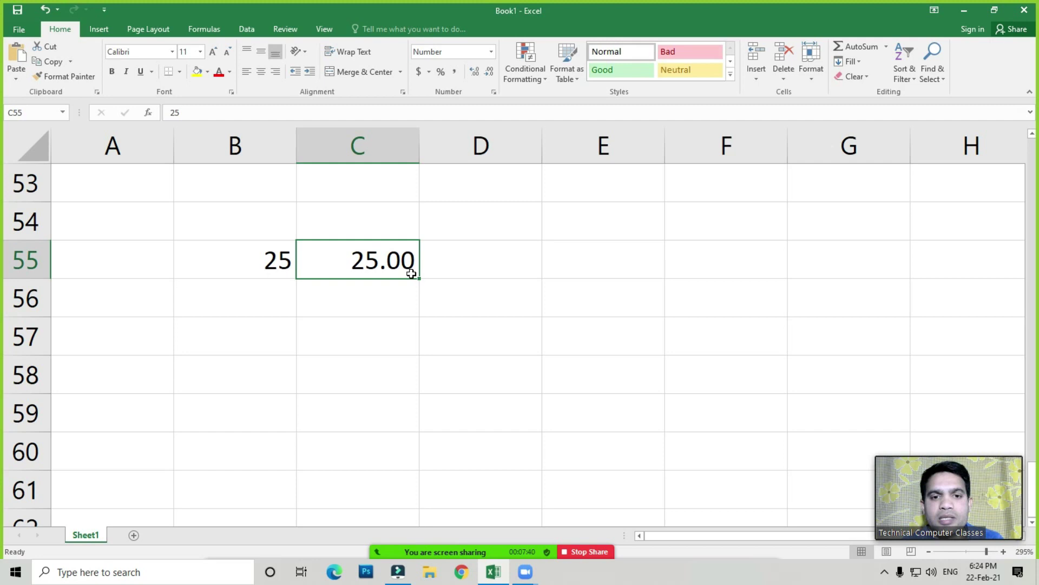
Step: Remove and add decimal places on C55, ending at two decimals
click(489, 71)
click(490, 73)
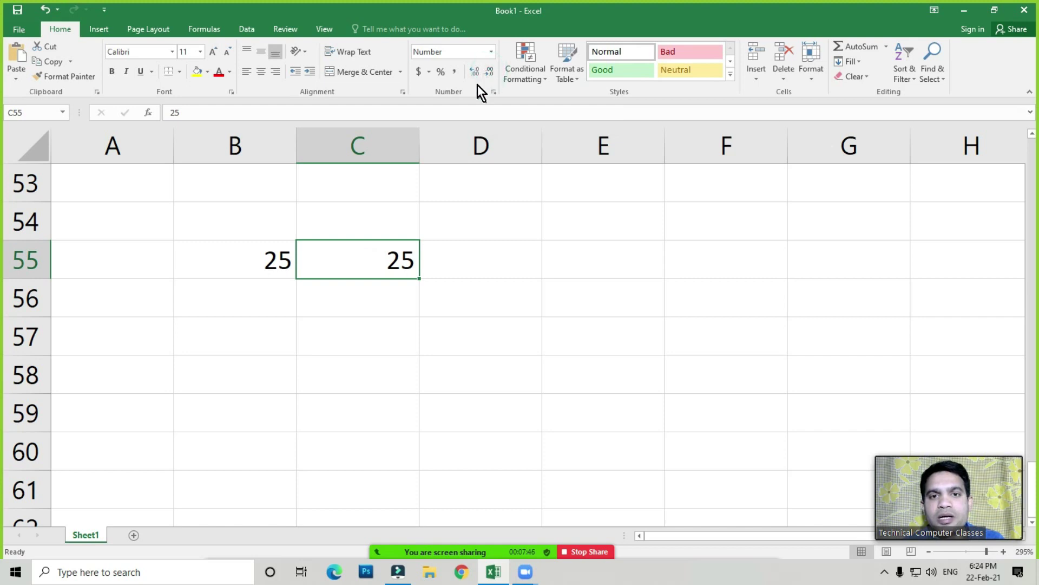
click(472, 72)
click(473, 71)
click(472, 72)
click(473, 71)
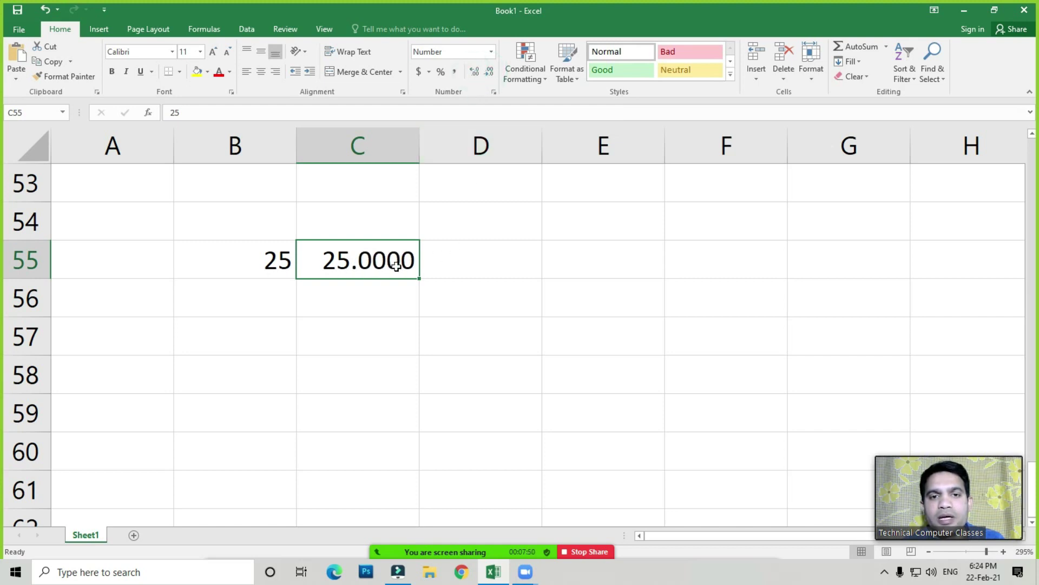
click(489, 73)
click(490, 72)
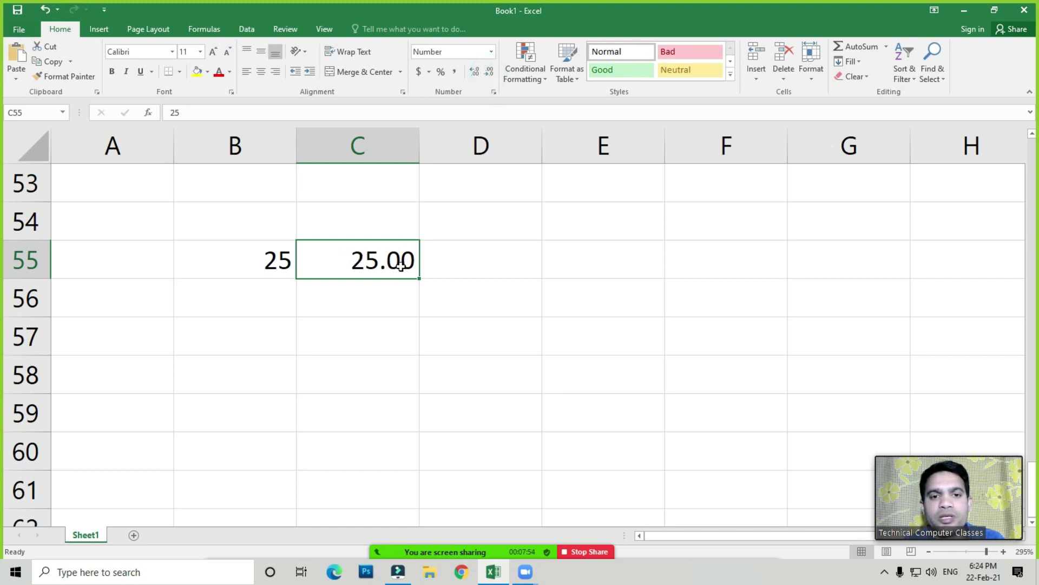
Step: Compare the formats of D55, C55 (Number) and B55 (General), ending on D55
click(470, 262)
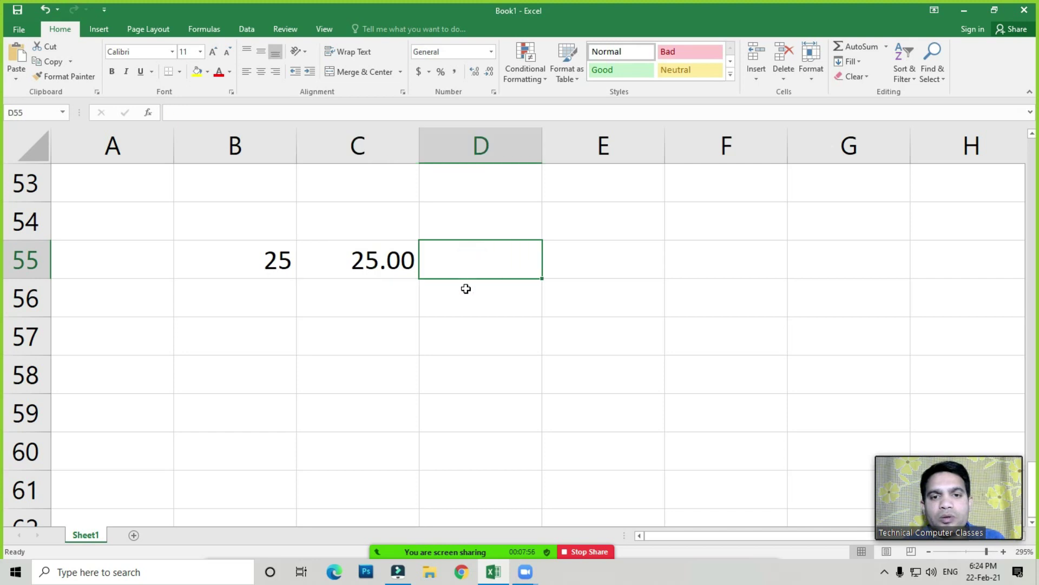
click(370, 271)
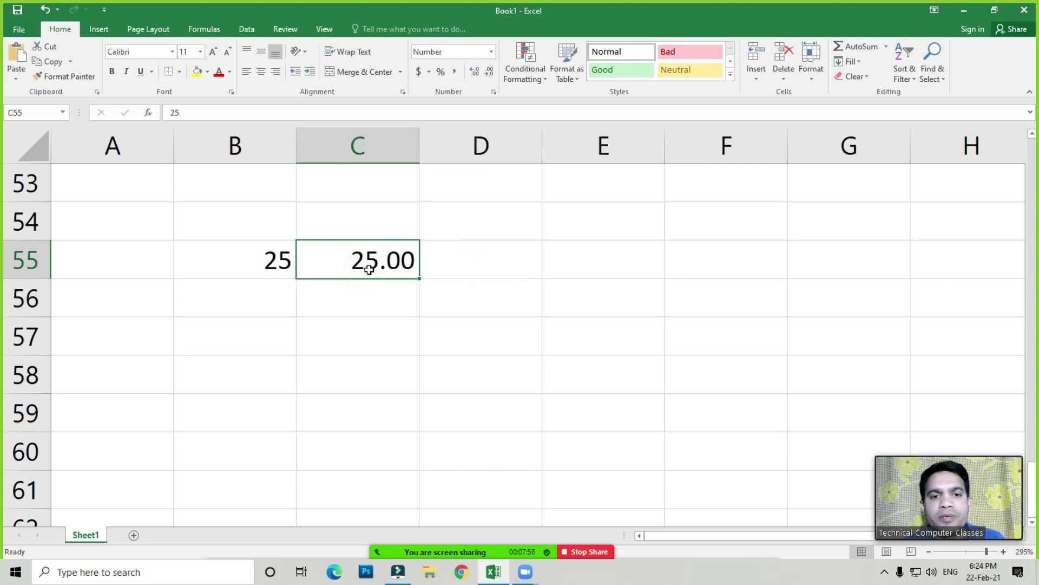
click(250, 256)
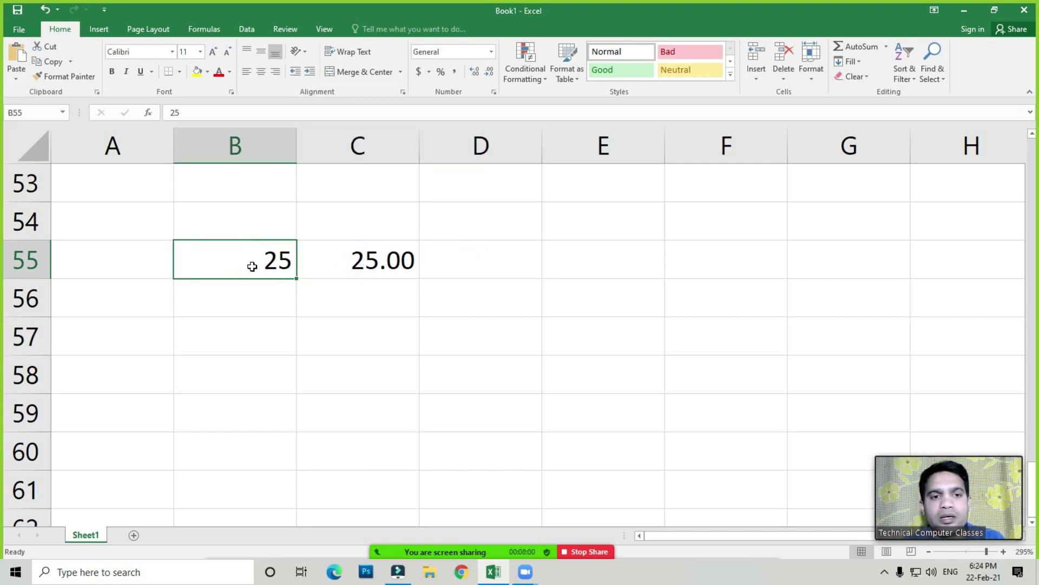
click(371, 259)
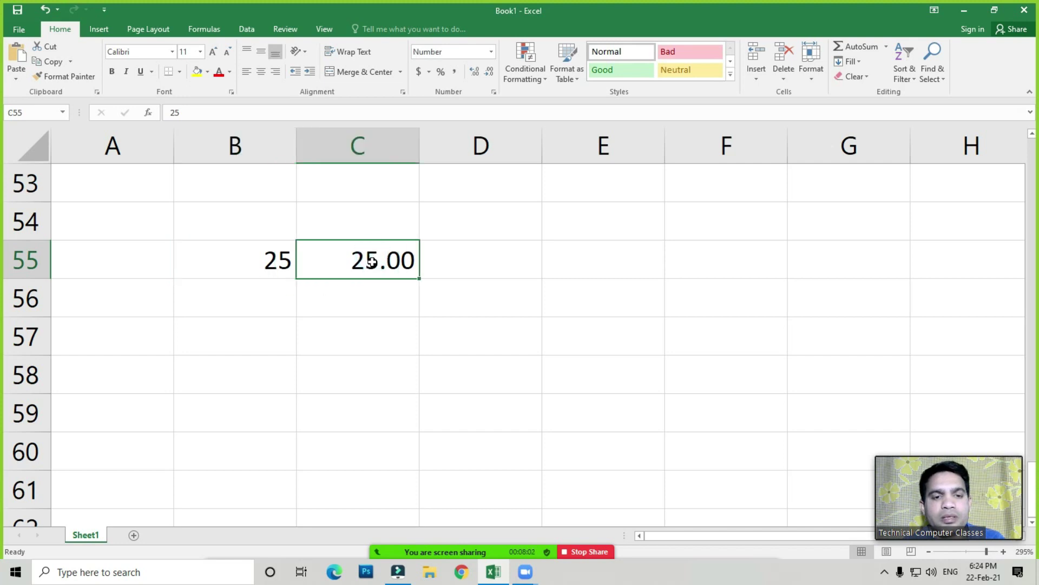
click(491, 52)
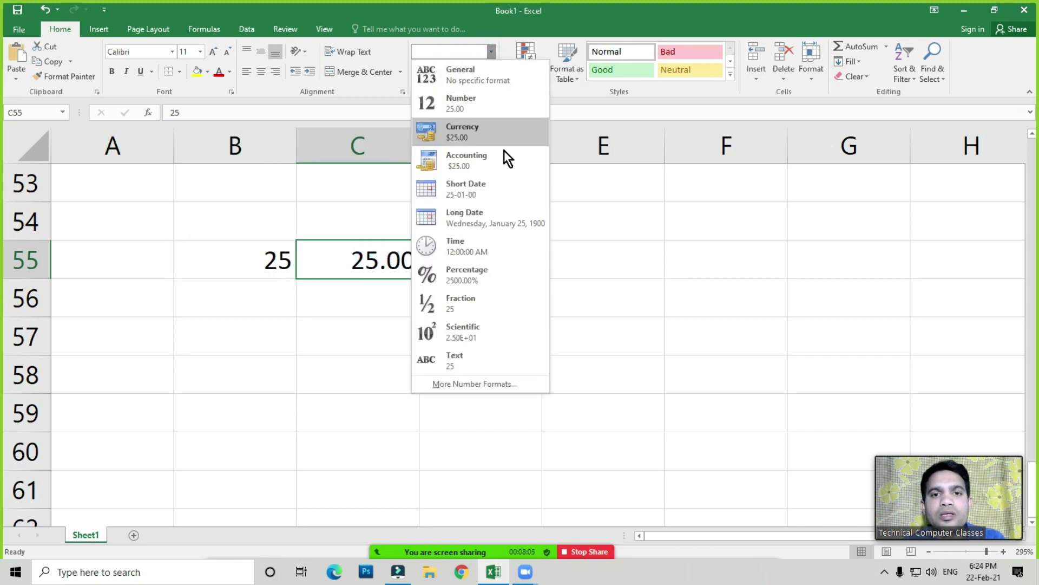
click(358, 336)
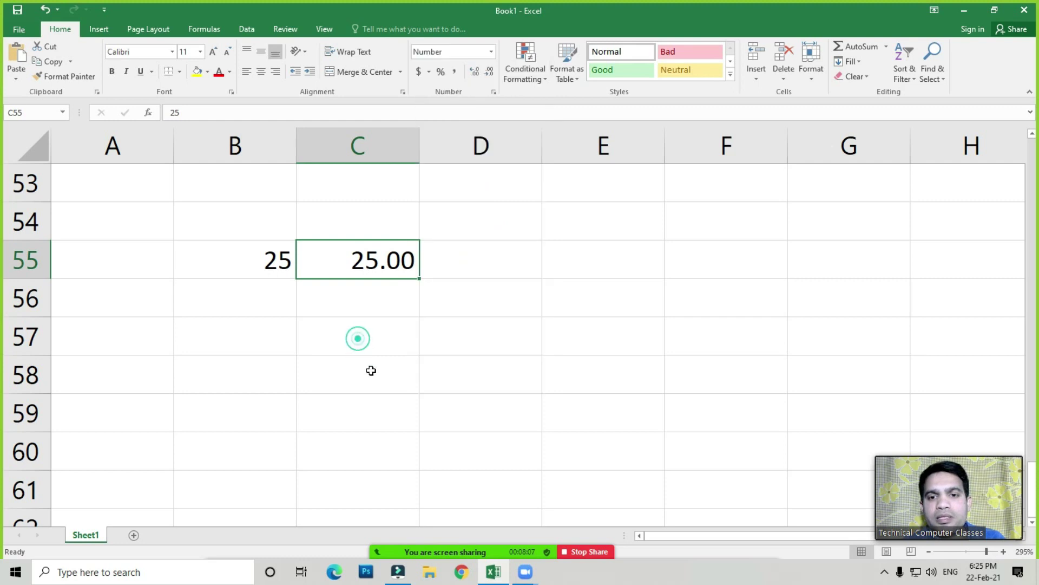
click(484, 266)
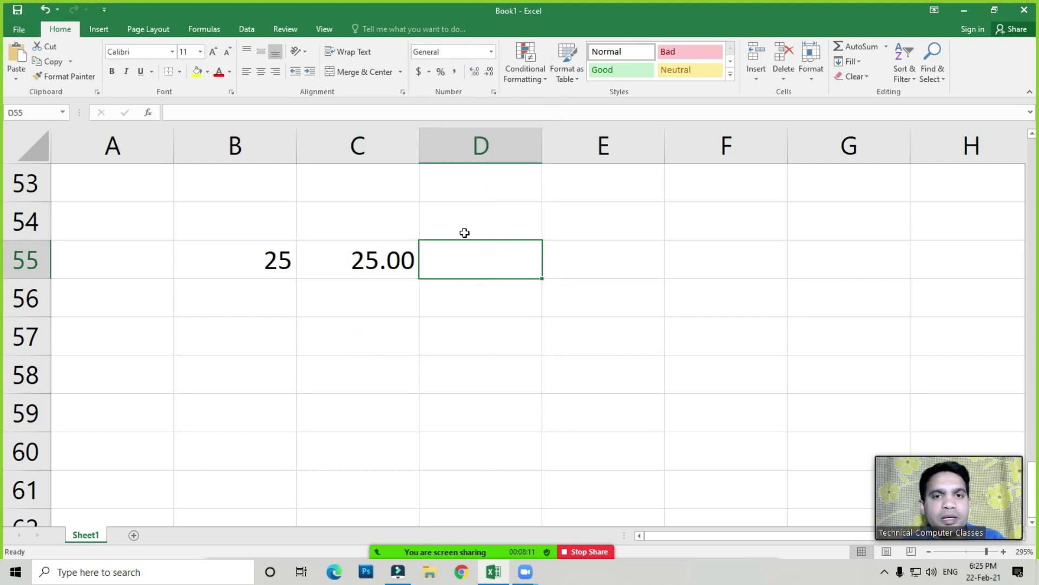
click(491, 52)
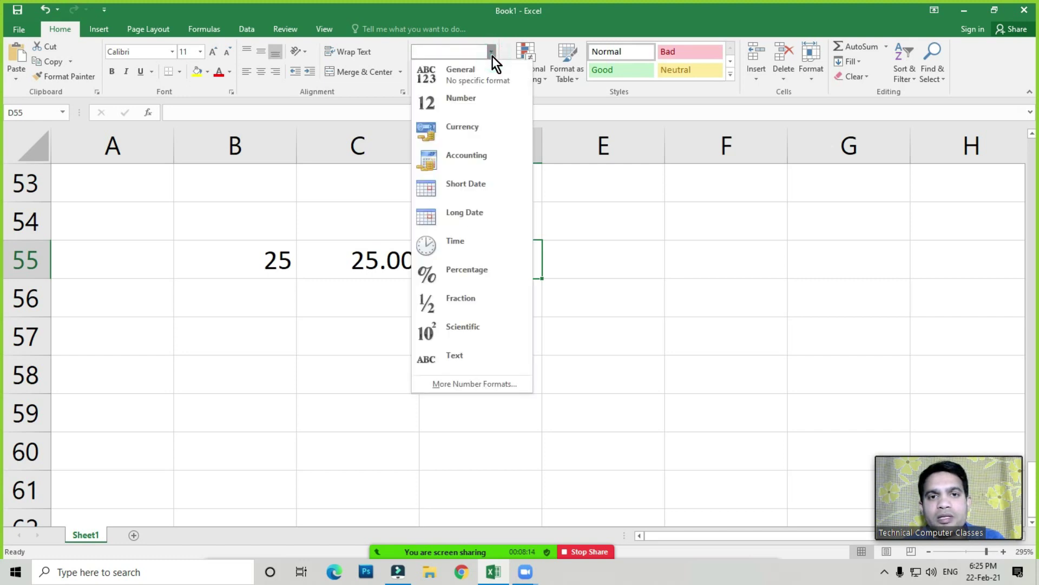
click(461, 130)
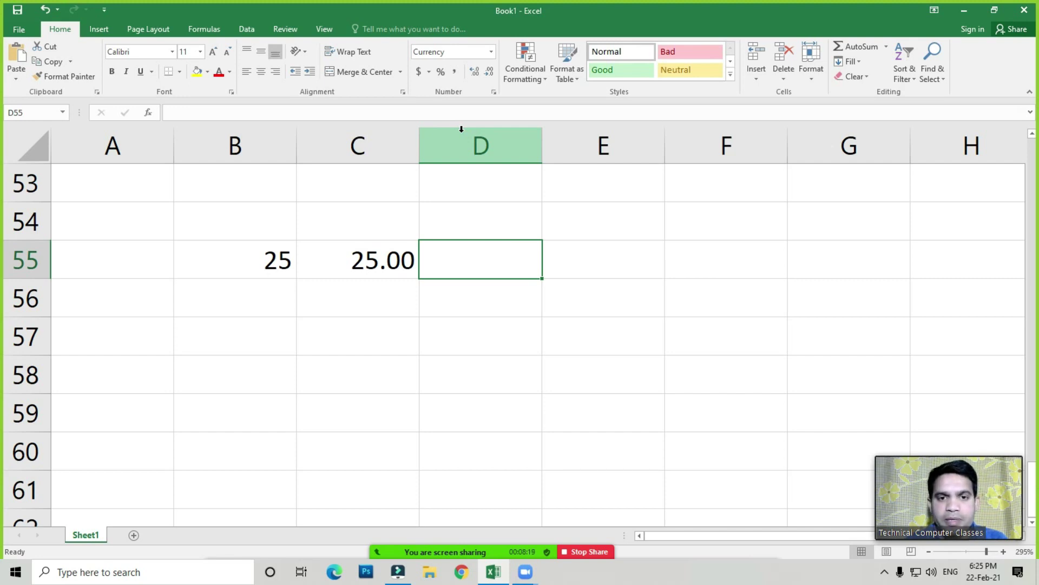
text(25)
key(Return)
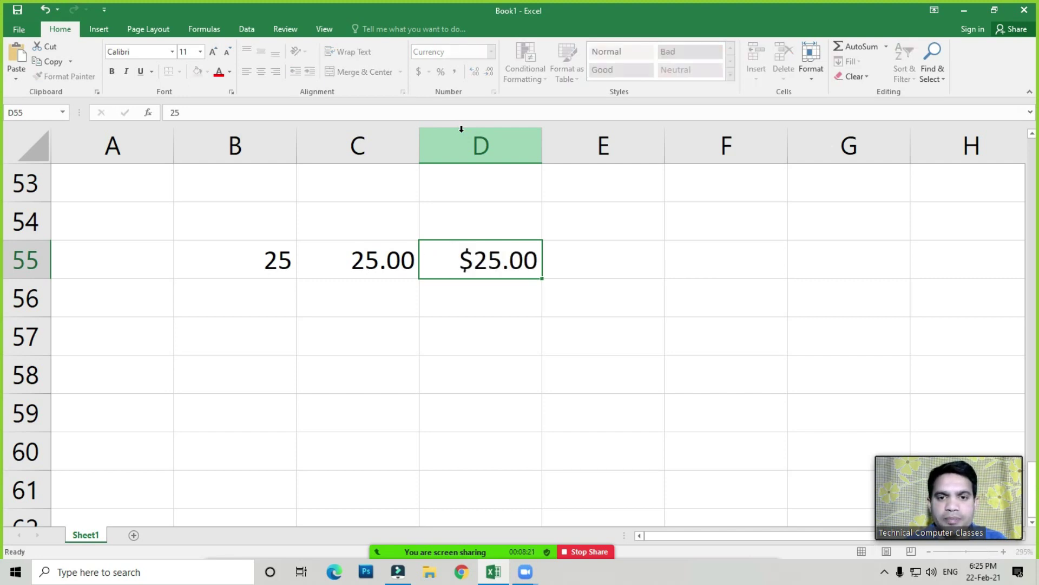
click(479, 258)
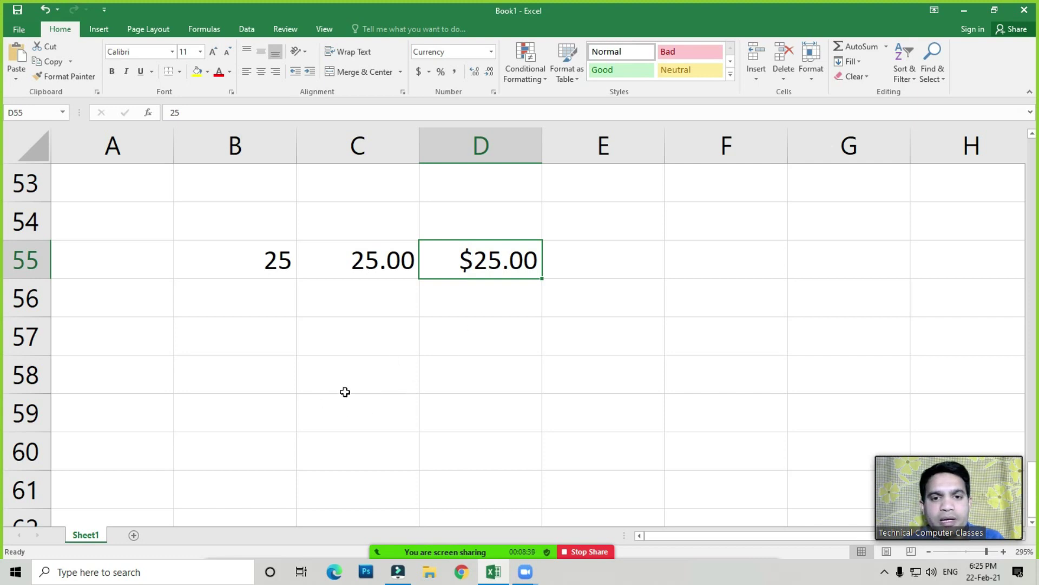
click(468, 257)
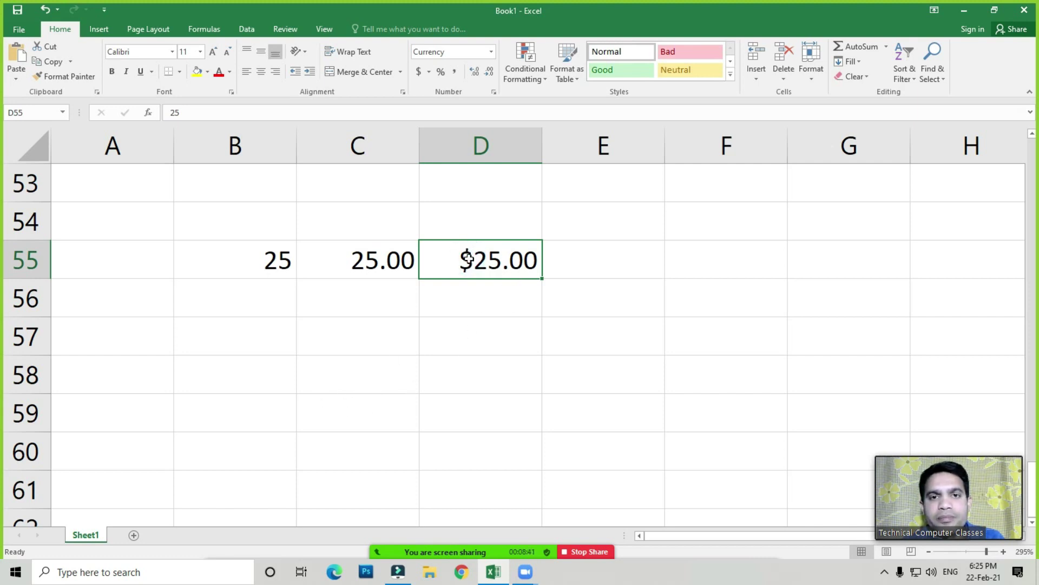
click(429, 76)
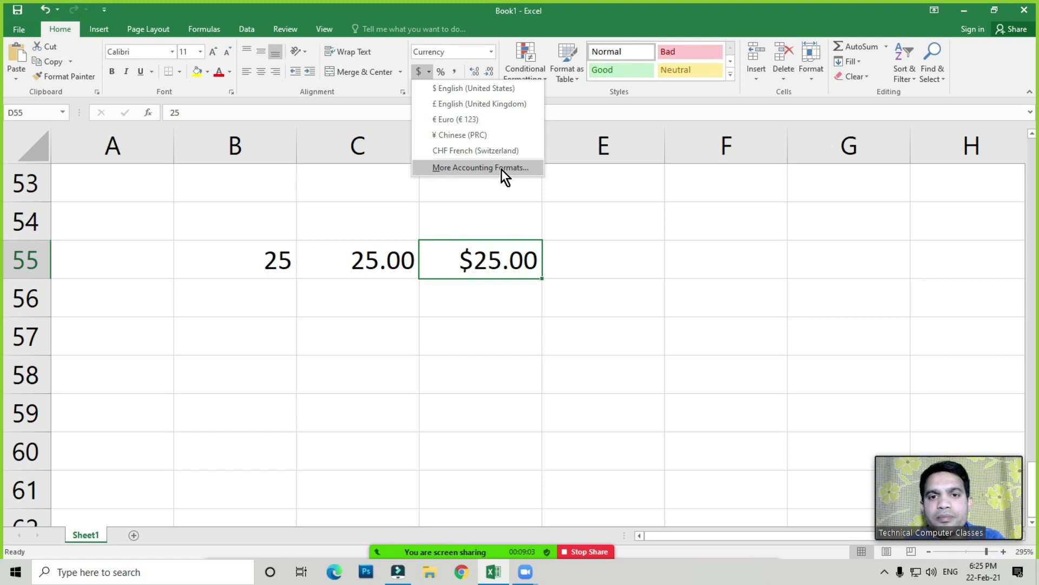
key(Escape)
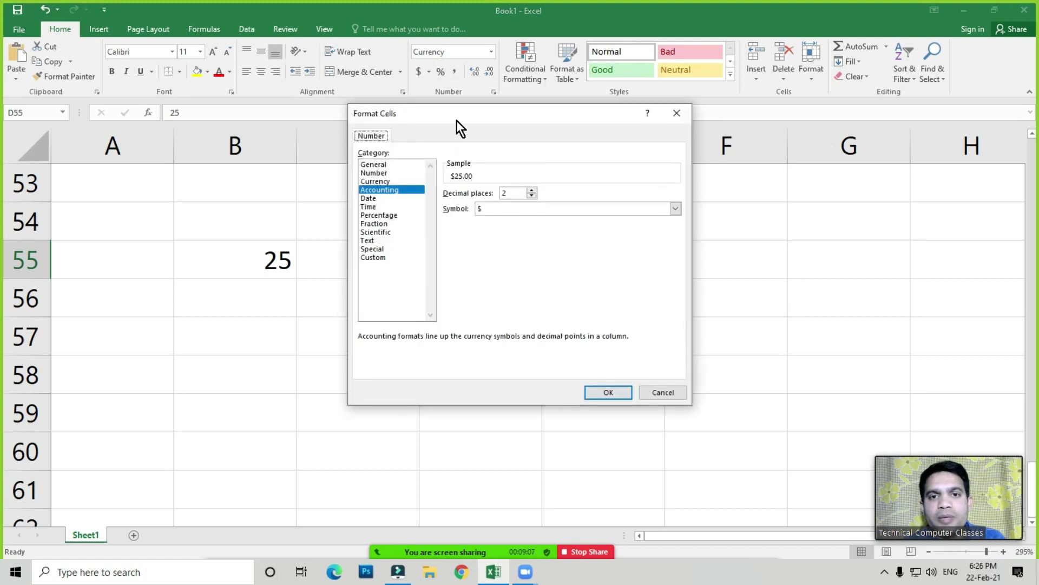
Step: Move the Format Cells dialog aside and scroll through the currency symbol list
drag(457, 120, 718, 125)
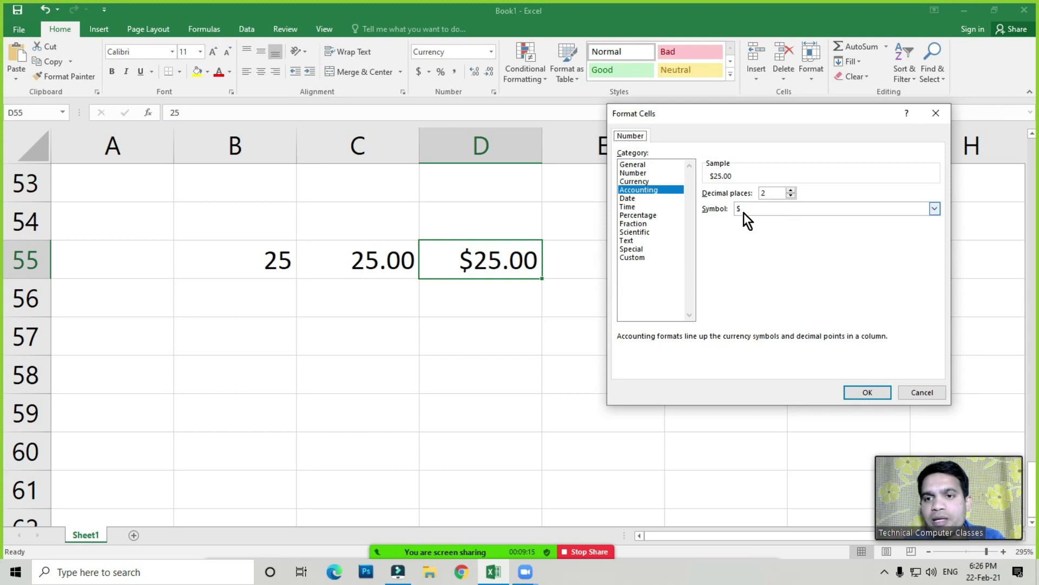
click(782, 209)
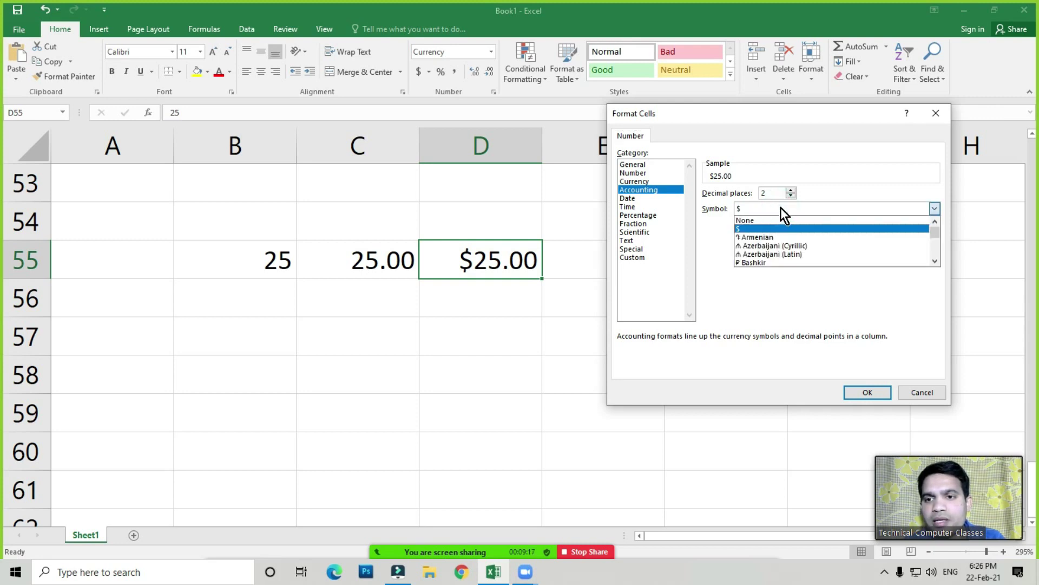
click(937, 263)
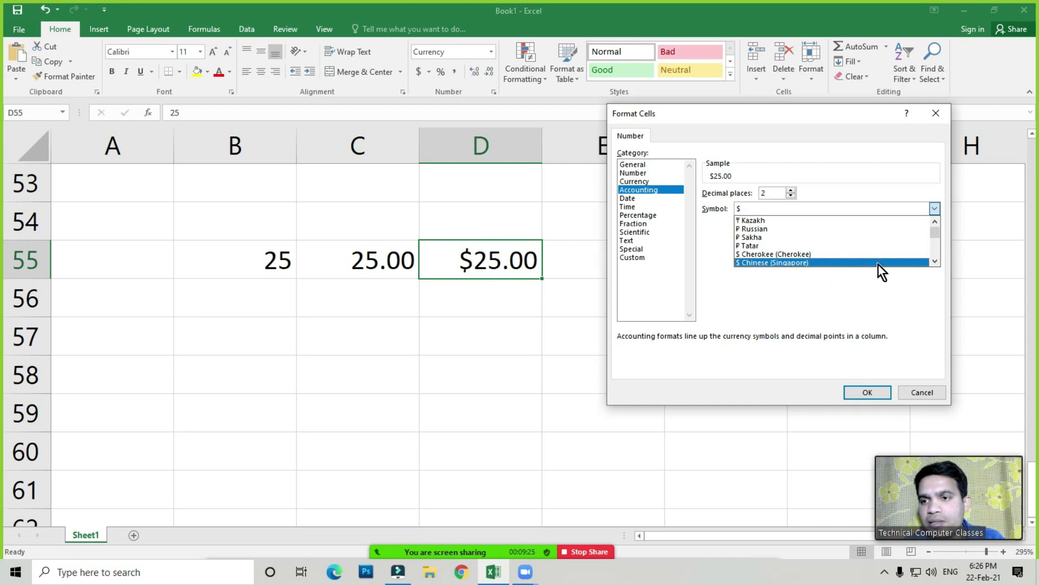
drag(935, 233, 932, 241)
click(937, 259)
drag(937, 258, 938, 259)
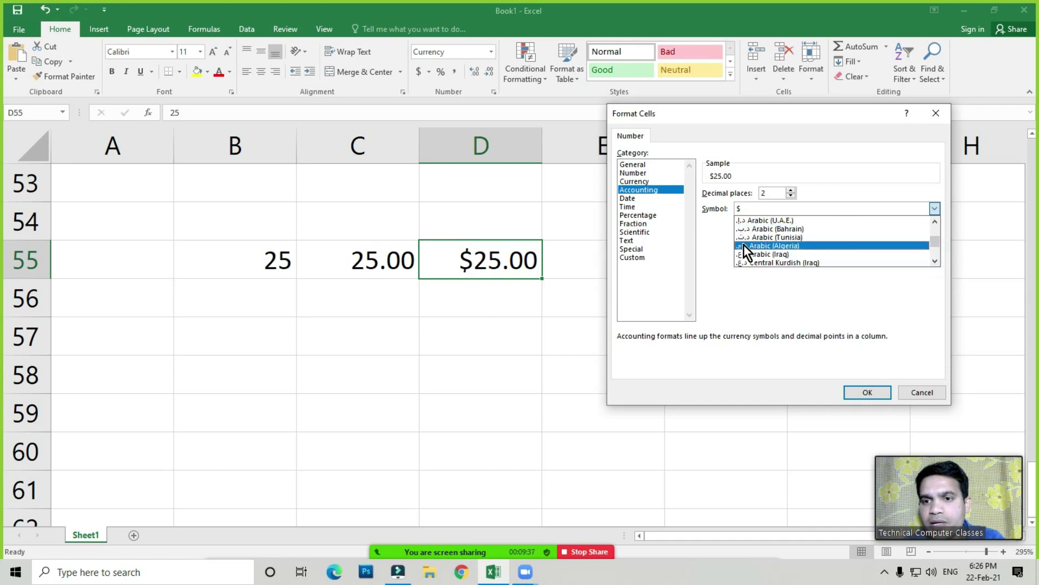
click(934, 260)
drag(934, 260, 934, 260)
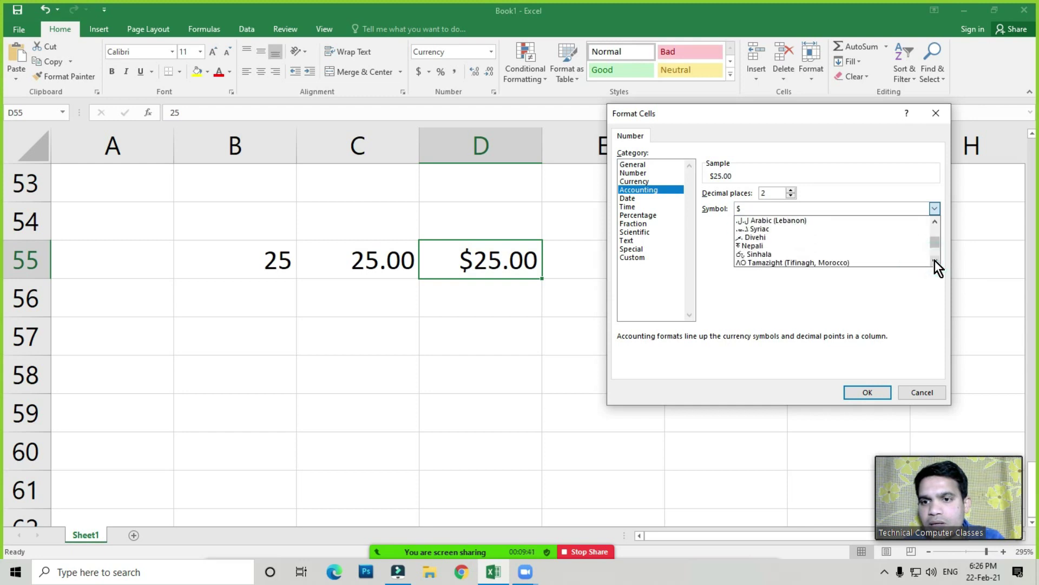
click(937, 262)
Step: Choose the ₹ Hindi symbol and apply the Accounting format to D55
click(934, 209)
click(934, 209)
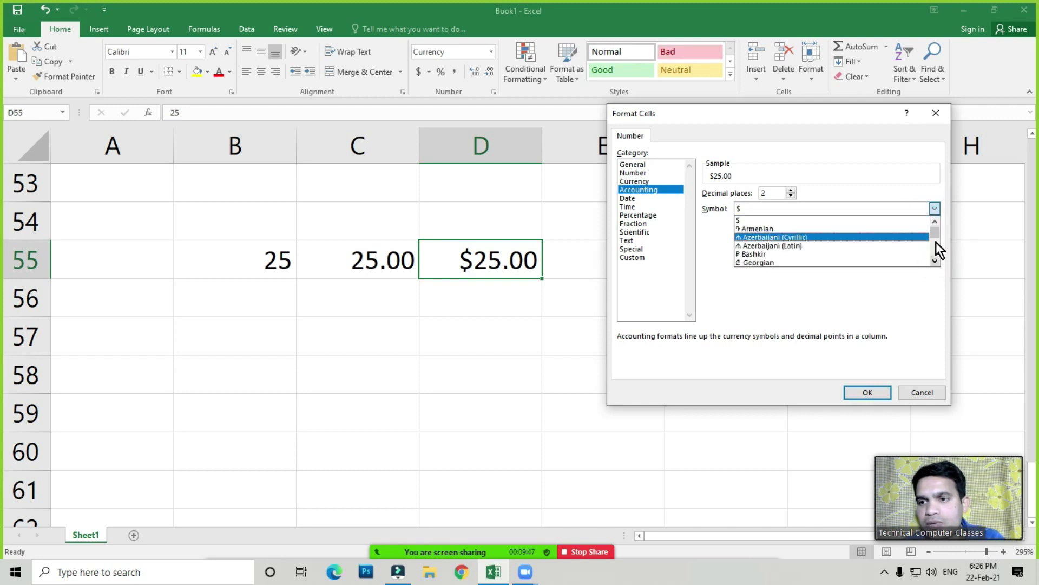
drag(936, 233, 935, 238)
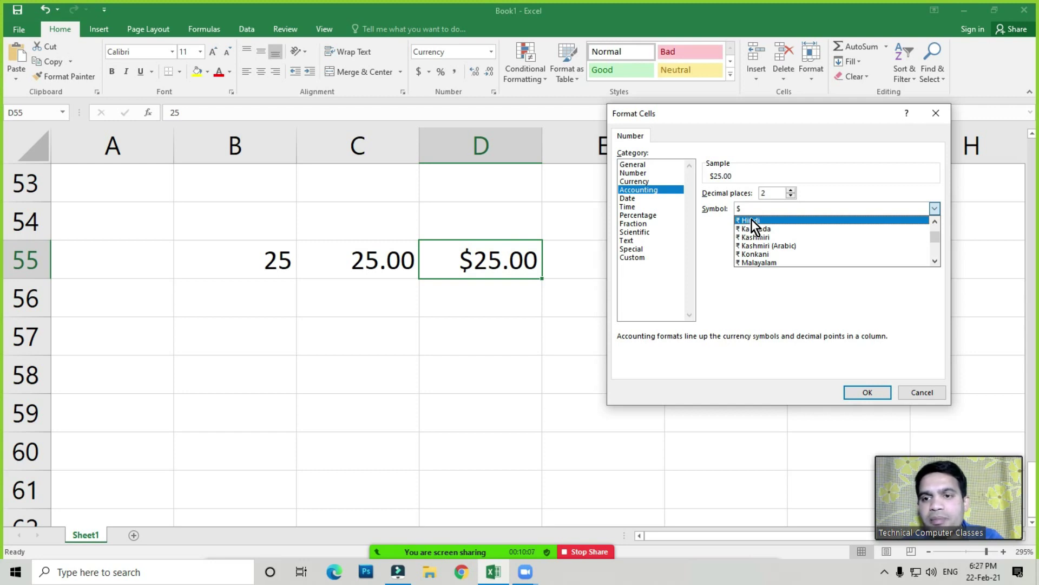
click(752, 220)
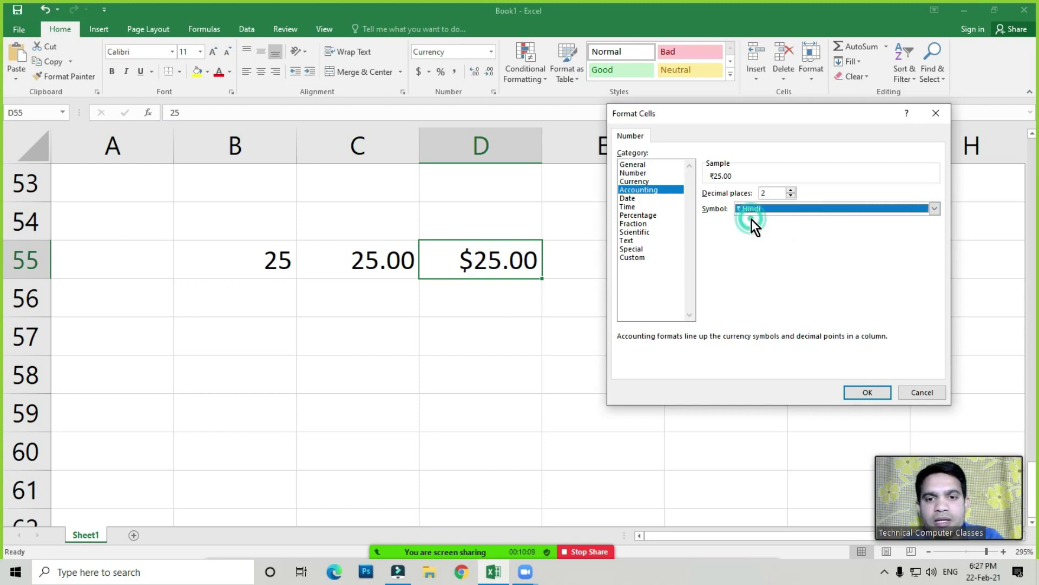
click(867, 390)
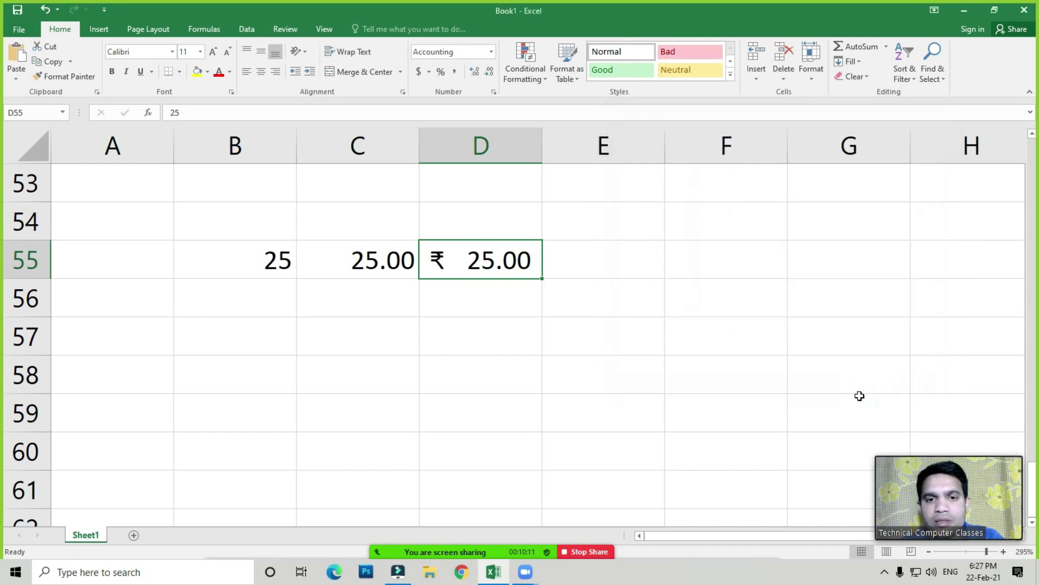
Step: Format E55 as Percentage and enter 25
click(567, 264)
click(604, 269)
click(492, 52)
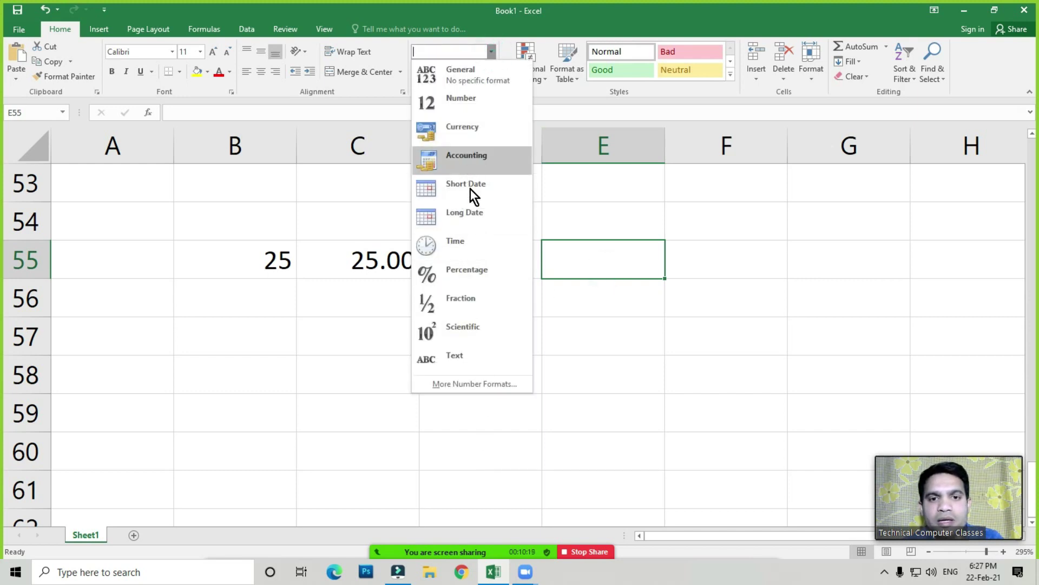
click(471, 268)
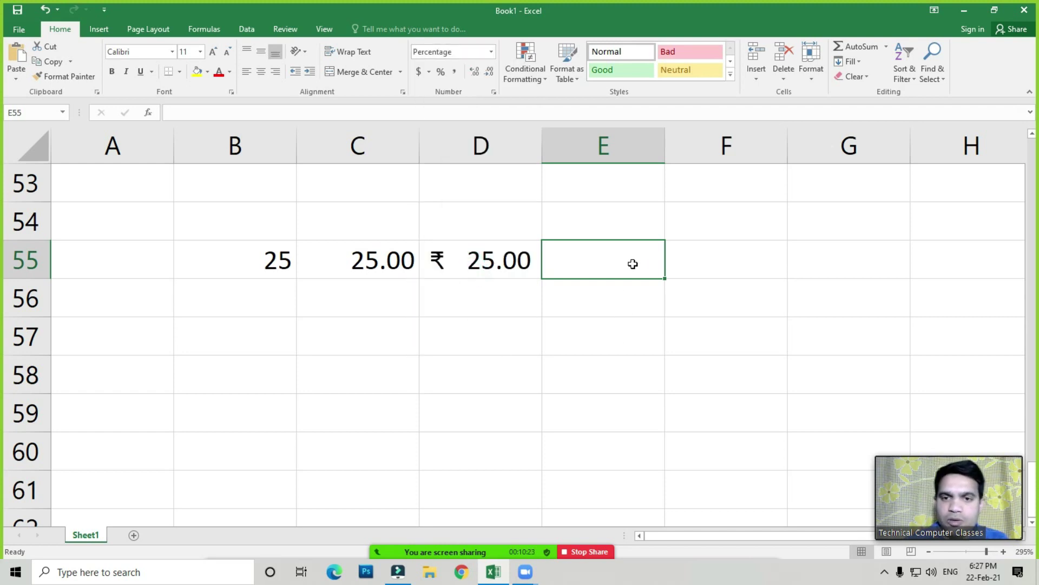
text(25)
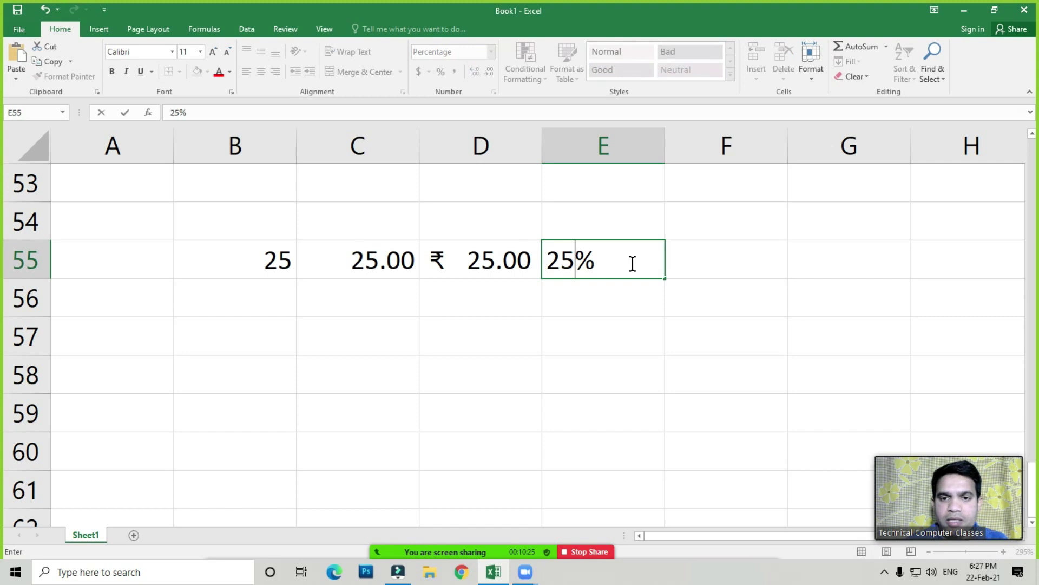
key(Return)
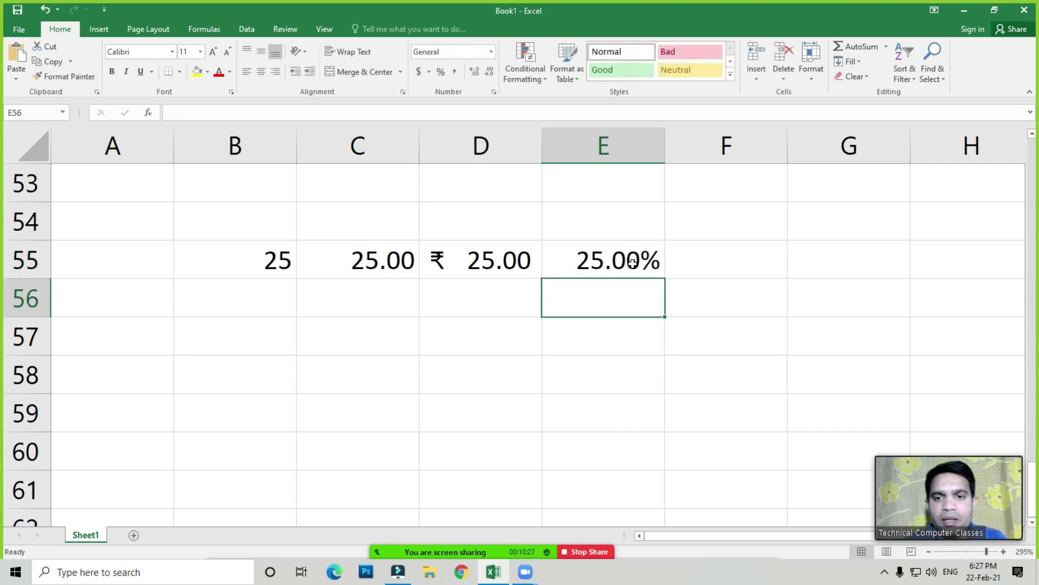
click(633, 262)
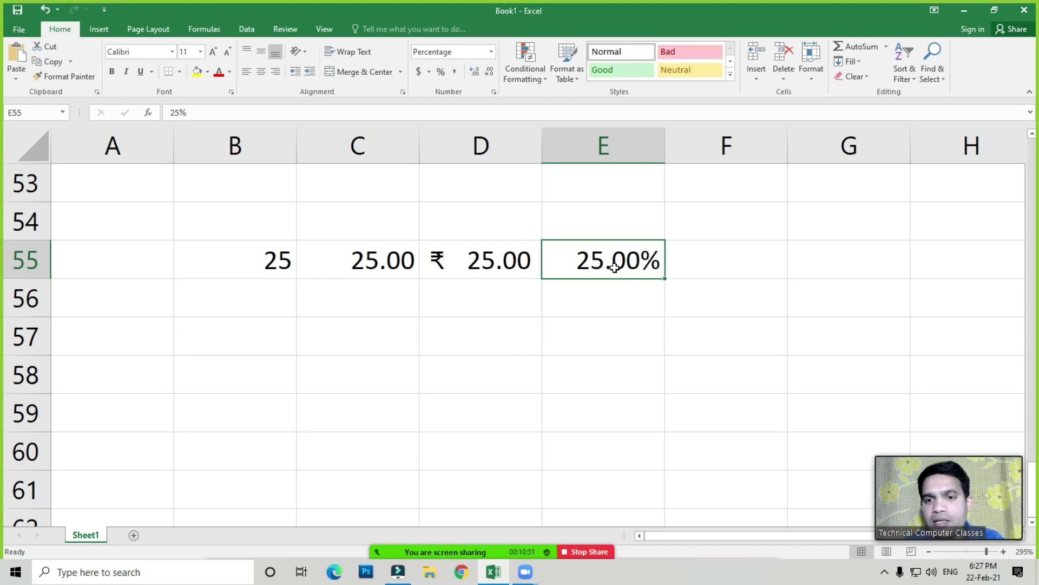
Step: Remove and restore decimals on E55 so it shows 25.00%
click(489, 70)
click(489, 72)
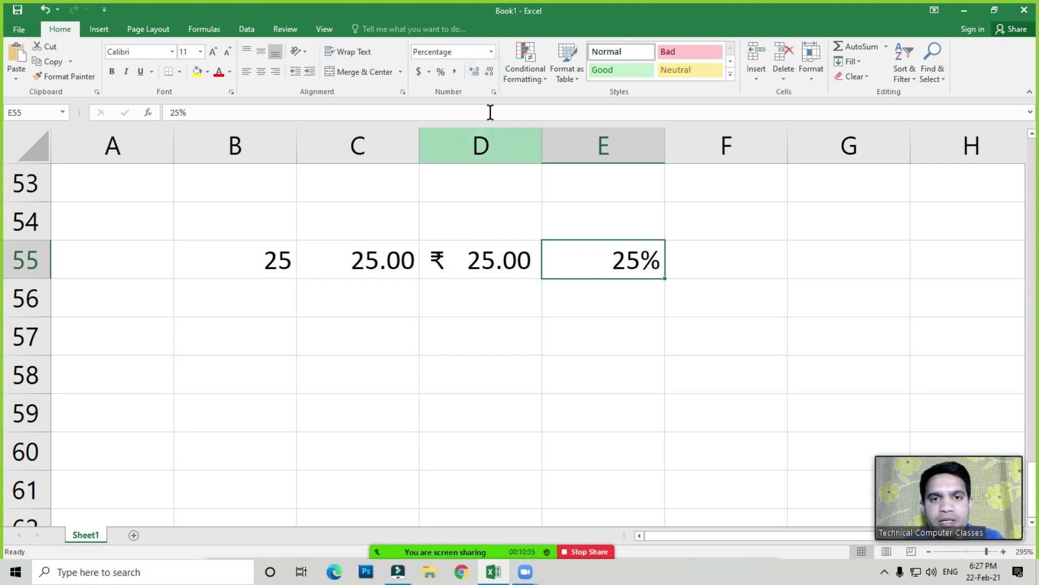
click(478, 75)
click(478, 76)
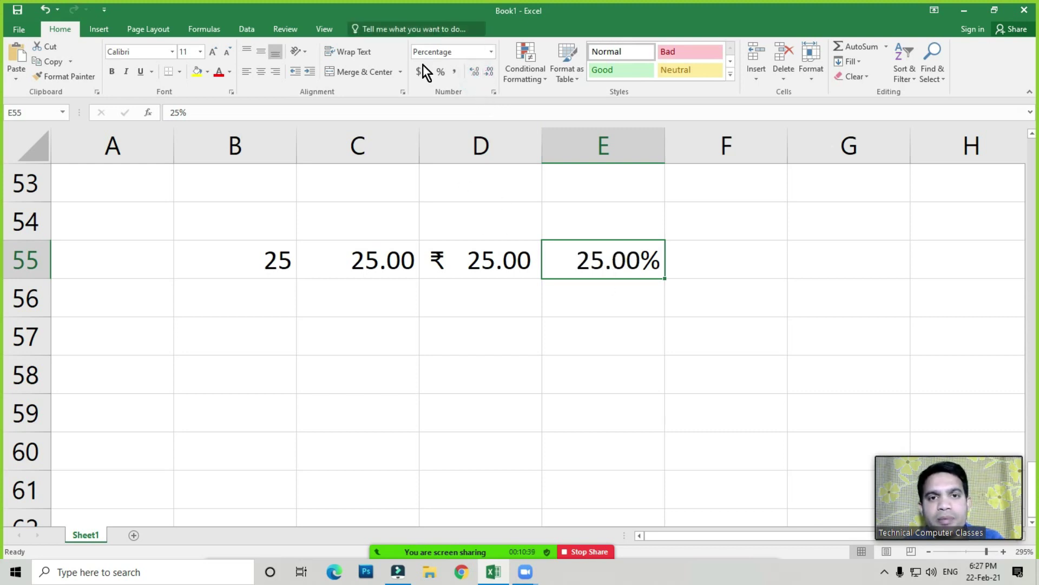
click(491, 52)
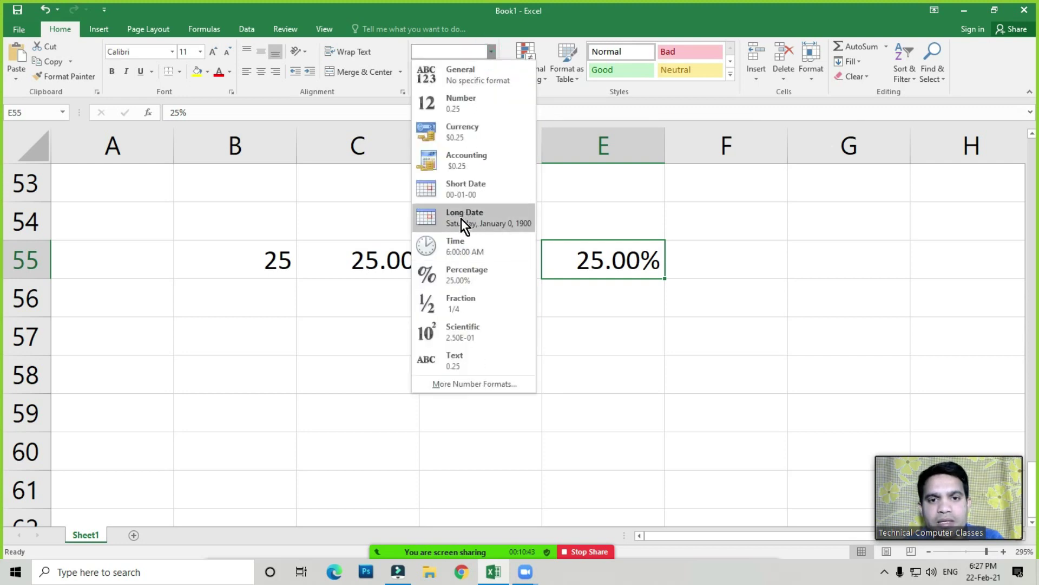
click(348, 375)
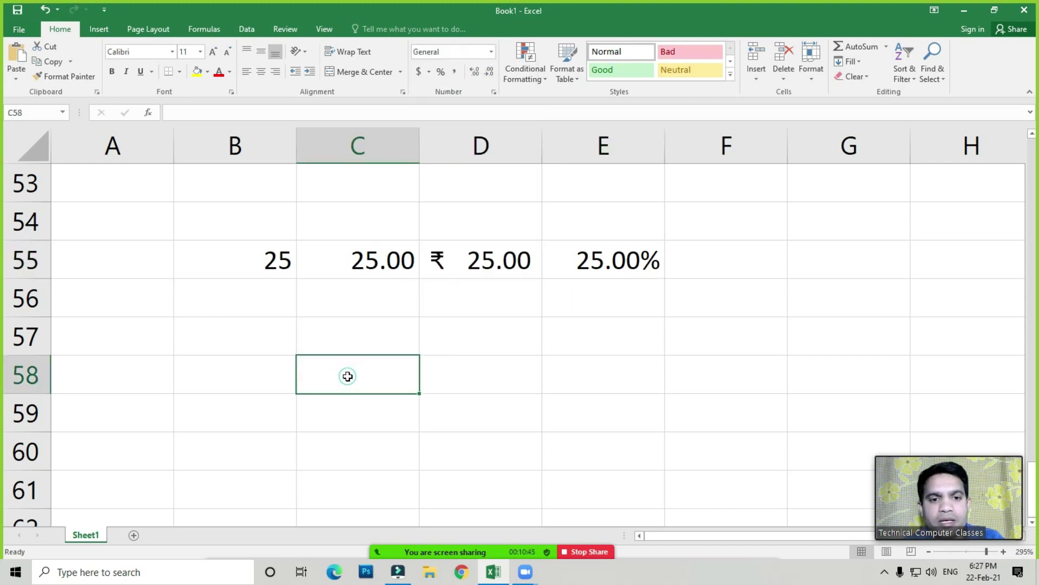
Step: Format C58 as Short Date, enter 2545 to see it as a date, then clear it
click(492, 52)
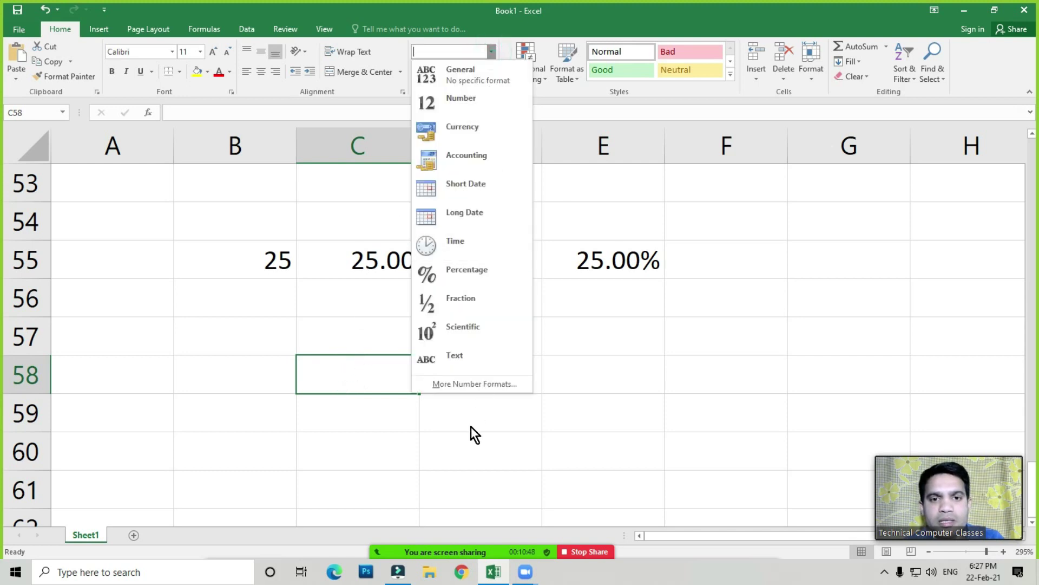
click(465, 186)
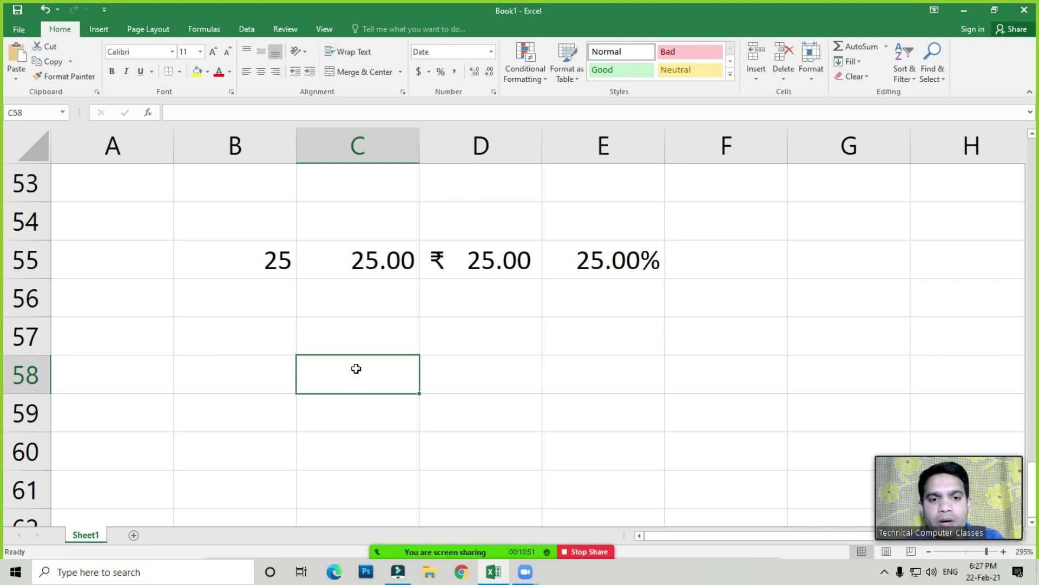
text(2545)
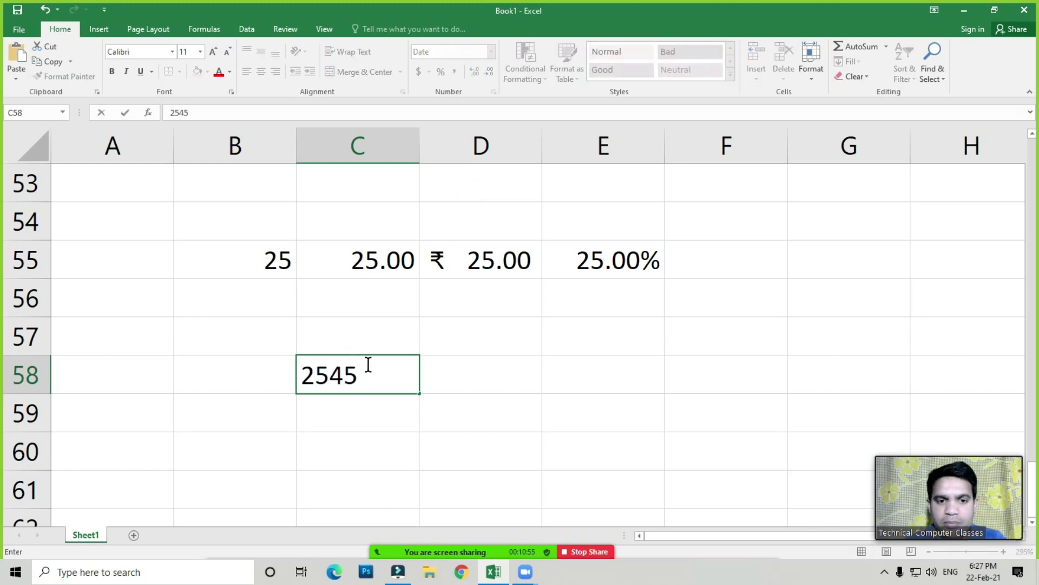
key(Return)
click(368, 364)
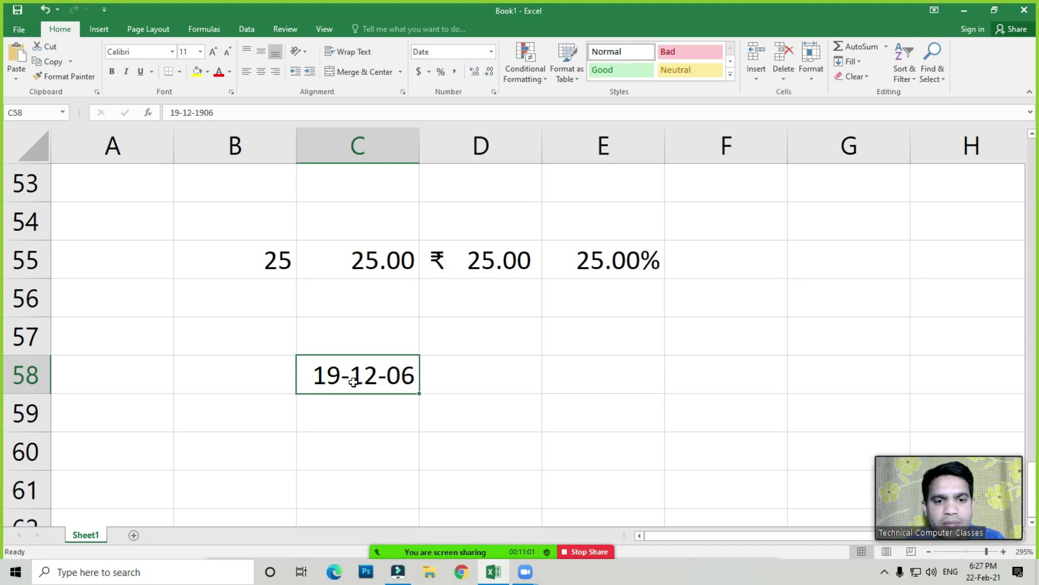
key(Delete)
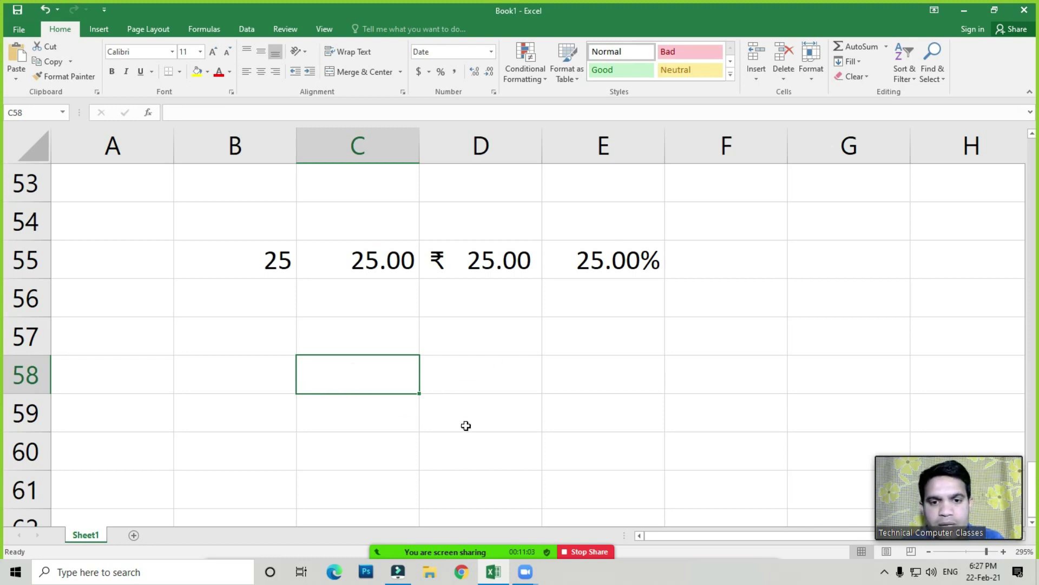
Step: Enter the date 22-02-21 in cell D59
click(449, 410)
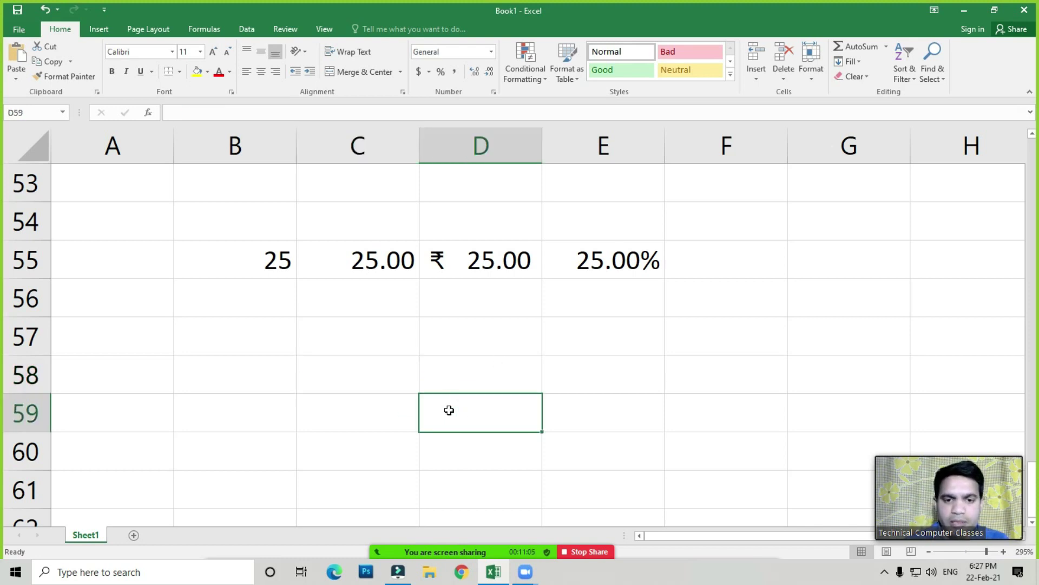
text(19-)
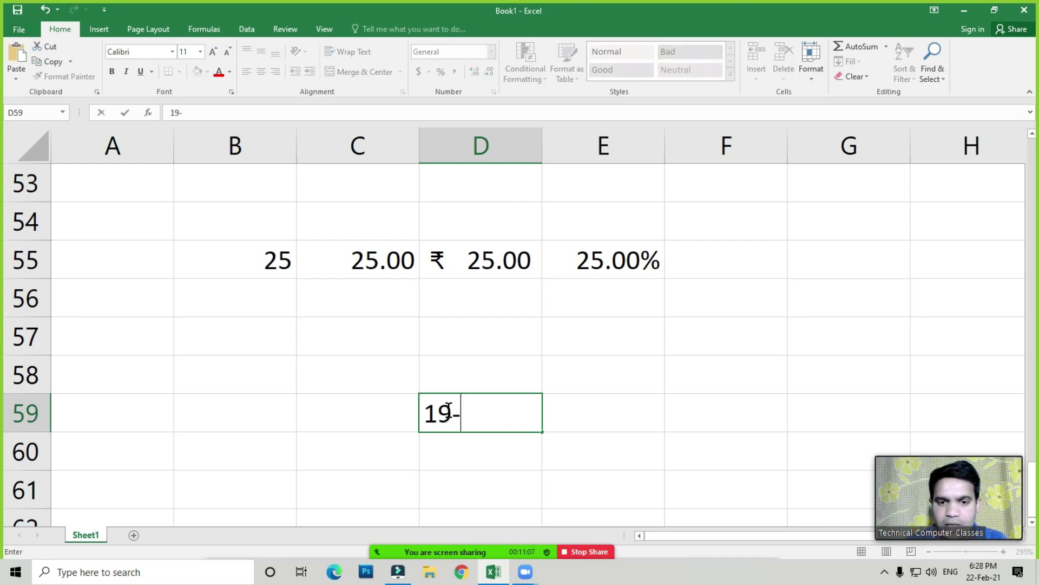
key(BackSpace)
key(BackSpace)
key(BackSpace)
text(22-02-)
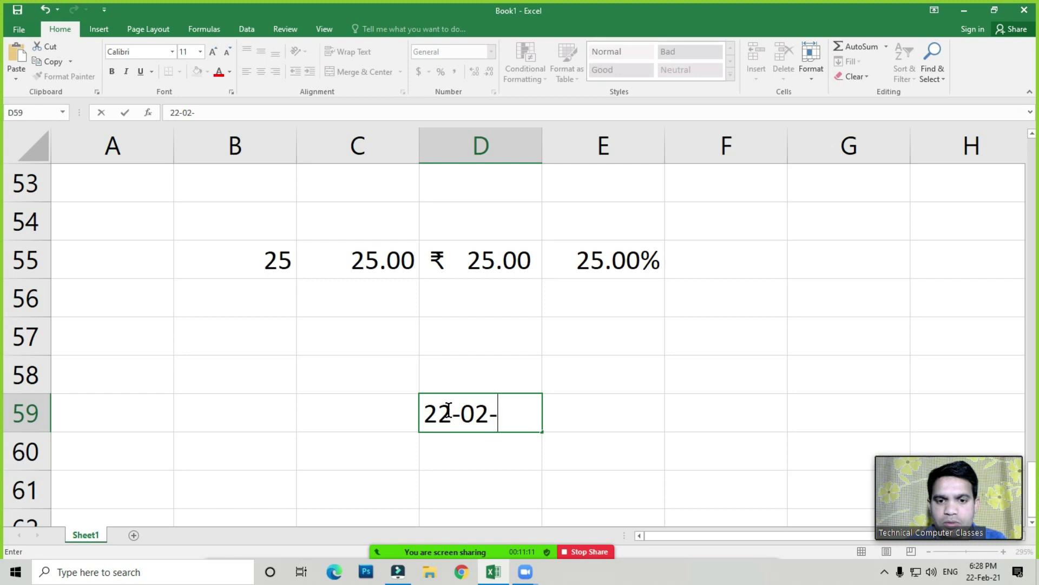
text(21)
key(Return)
click(448, 410)
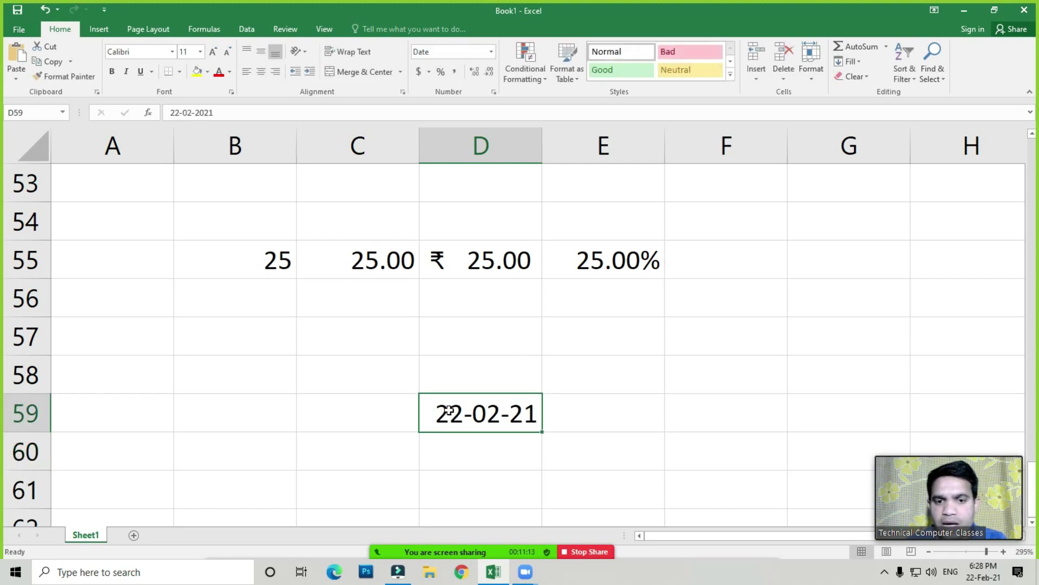
Step: Switch D59 from Short Date to Long Date, showing Monday, February 22, 2021
click(491, 50)
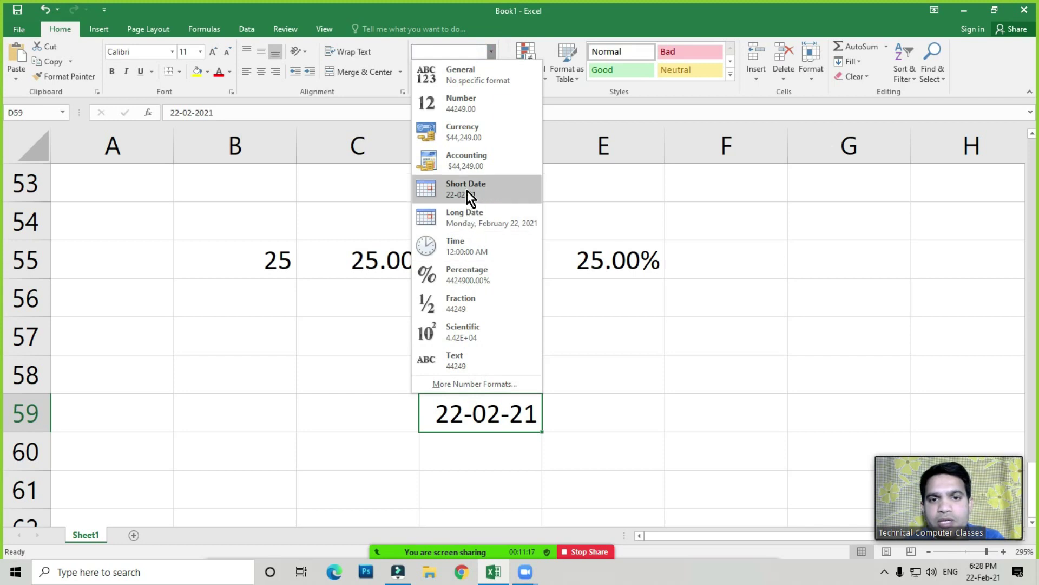
click(466, 191)
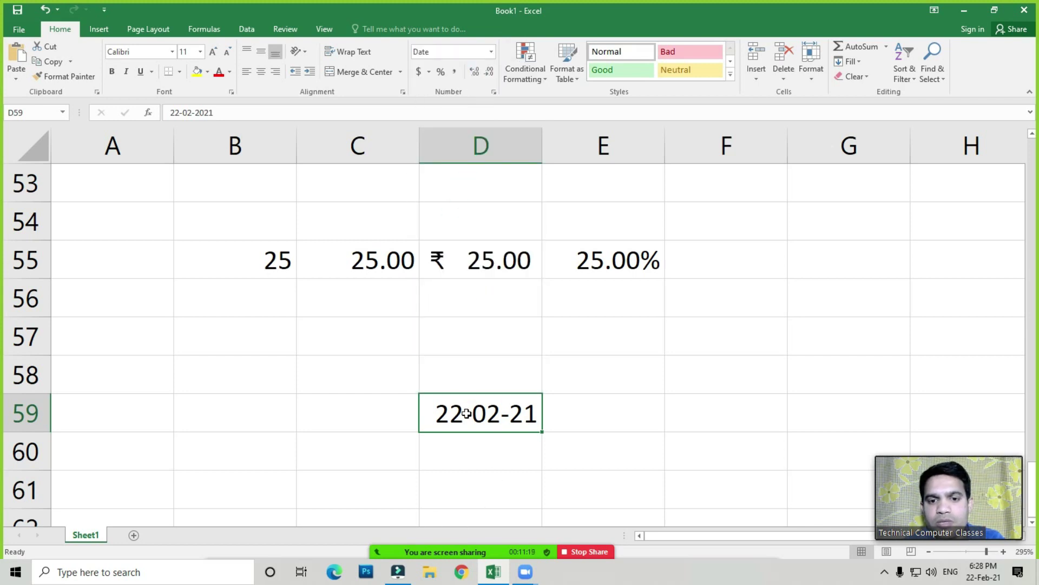
click(491, 53)
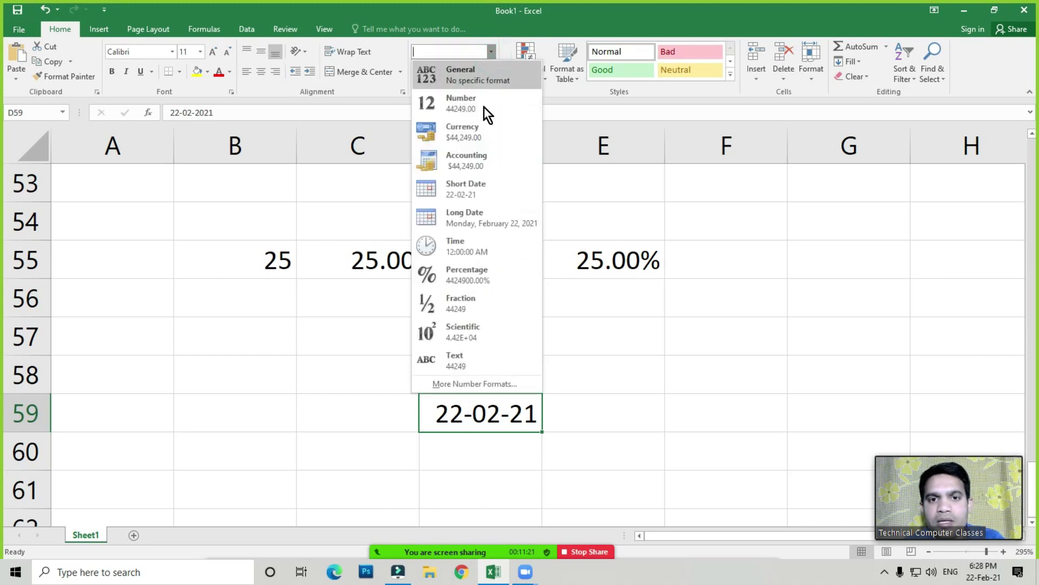
click(472, 219)
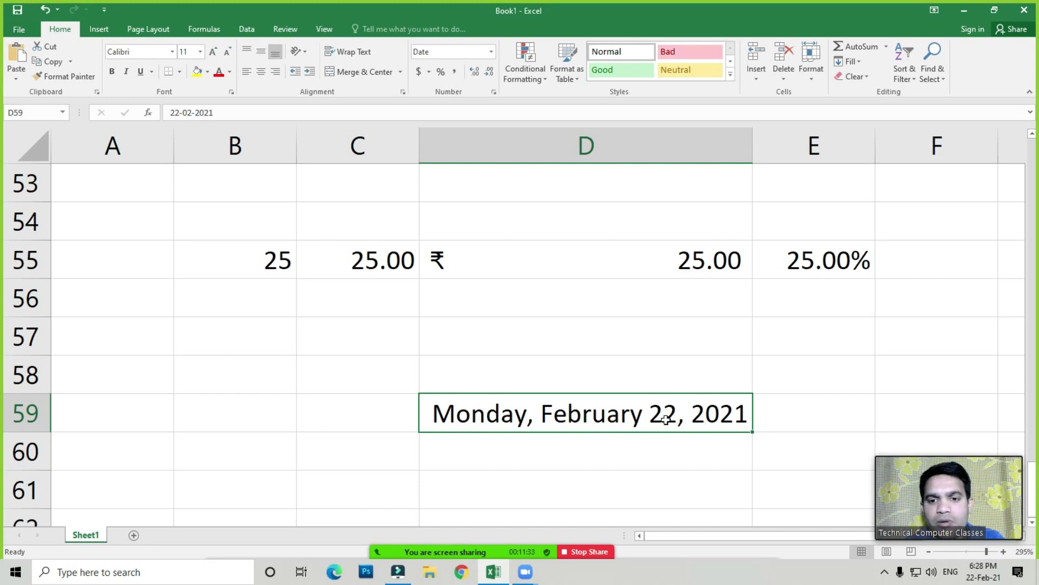
click(491, 51)
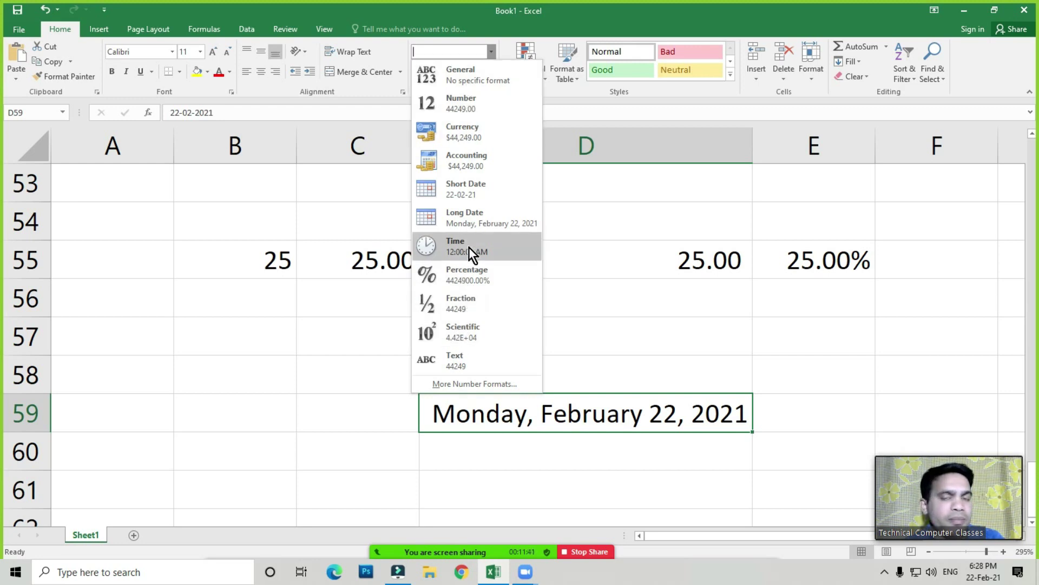
click(361, 222)
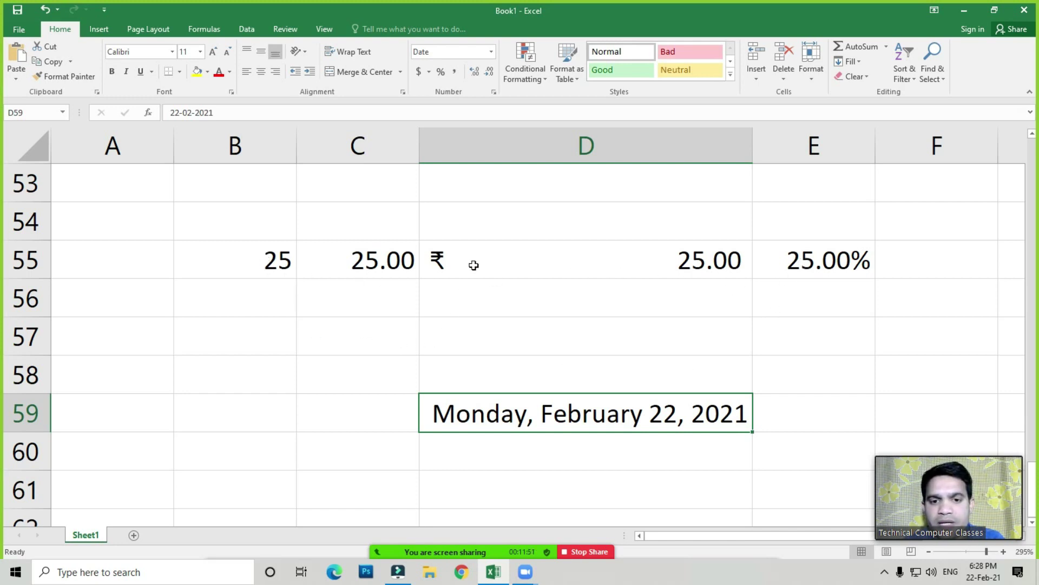
Step: Replace D59's date with 254, shown as Monday, September 10, 1900, then delete it
click(322, 357)
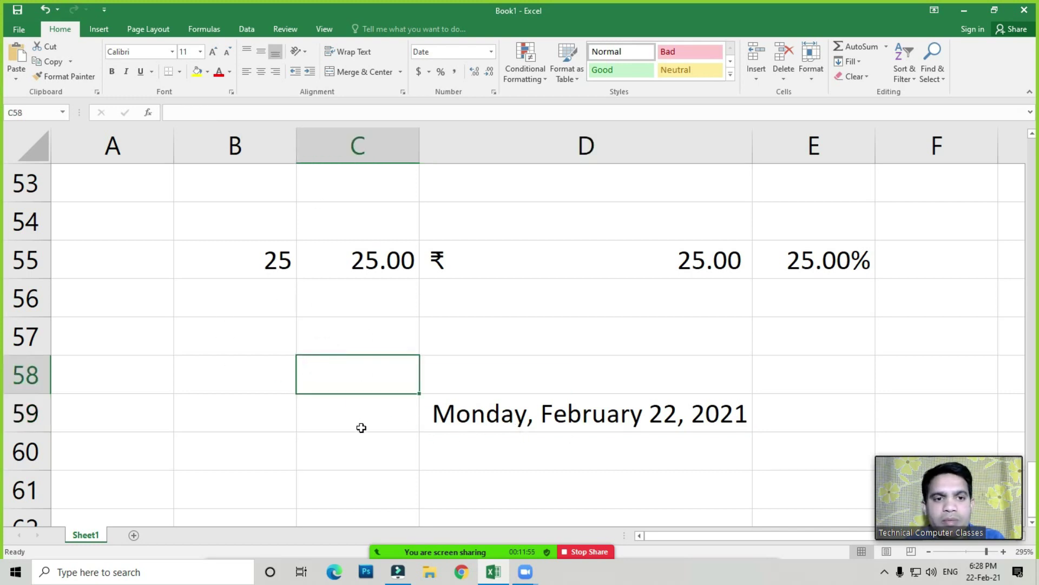
click(280, 336)
click(477, 416)
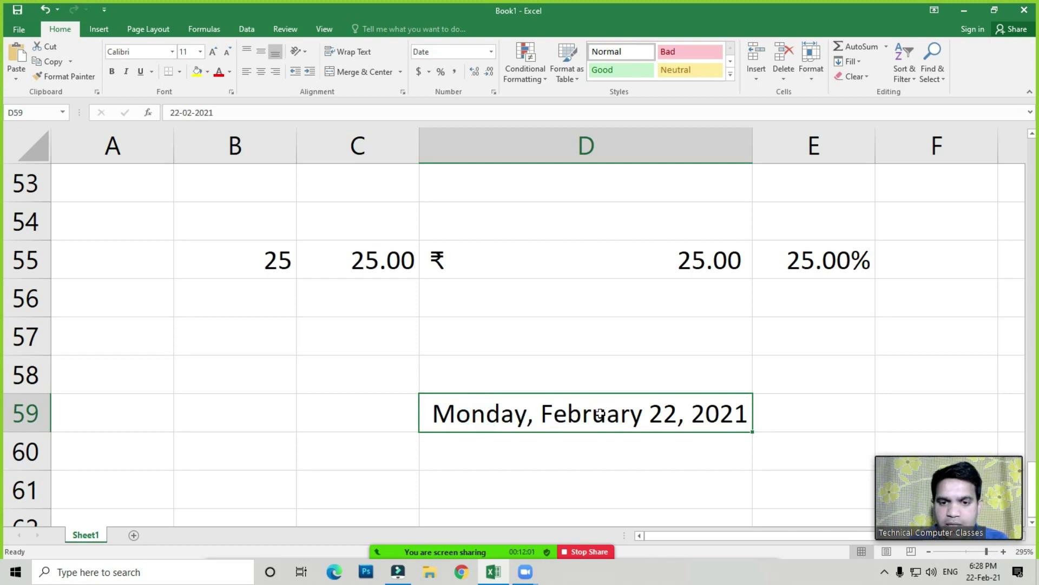
key(Delete)
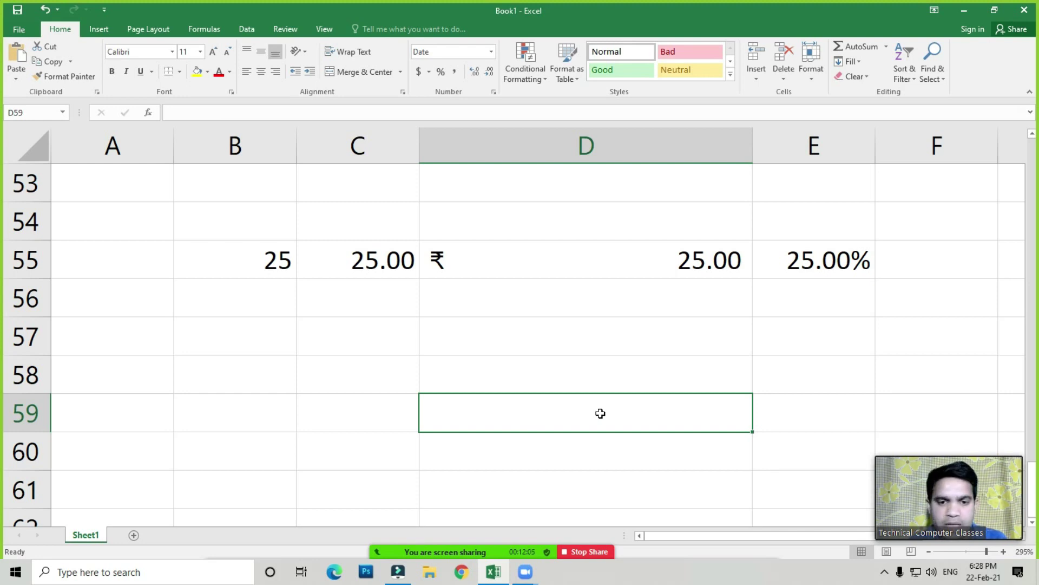
text(254)
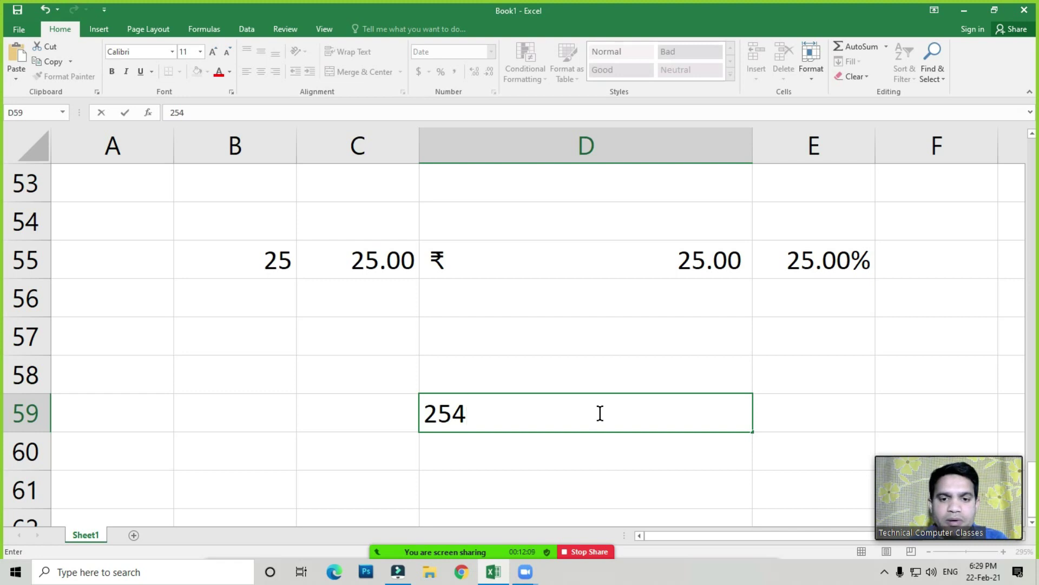
key(Return)
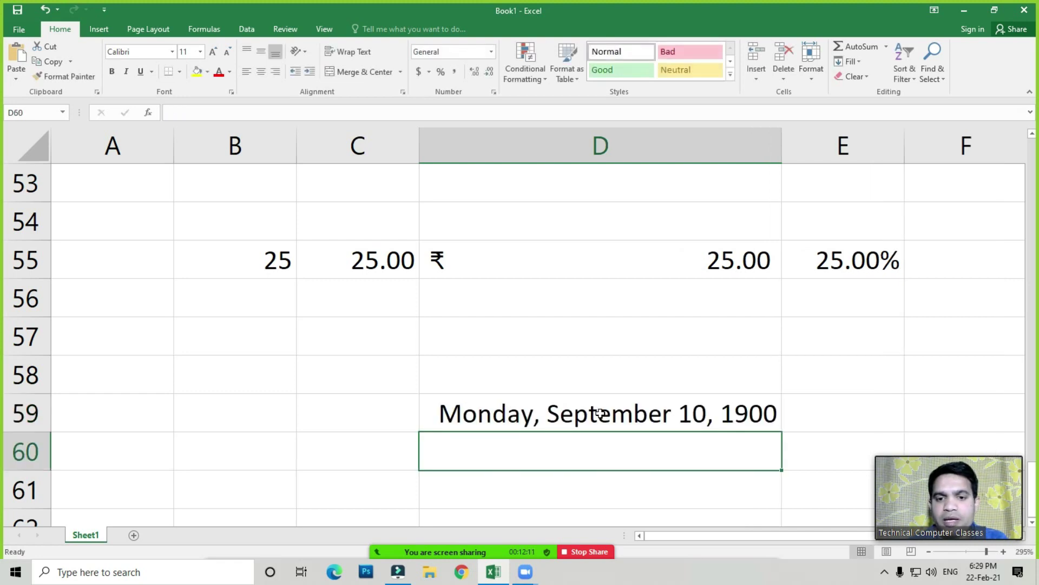
click(599, 413)
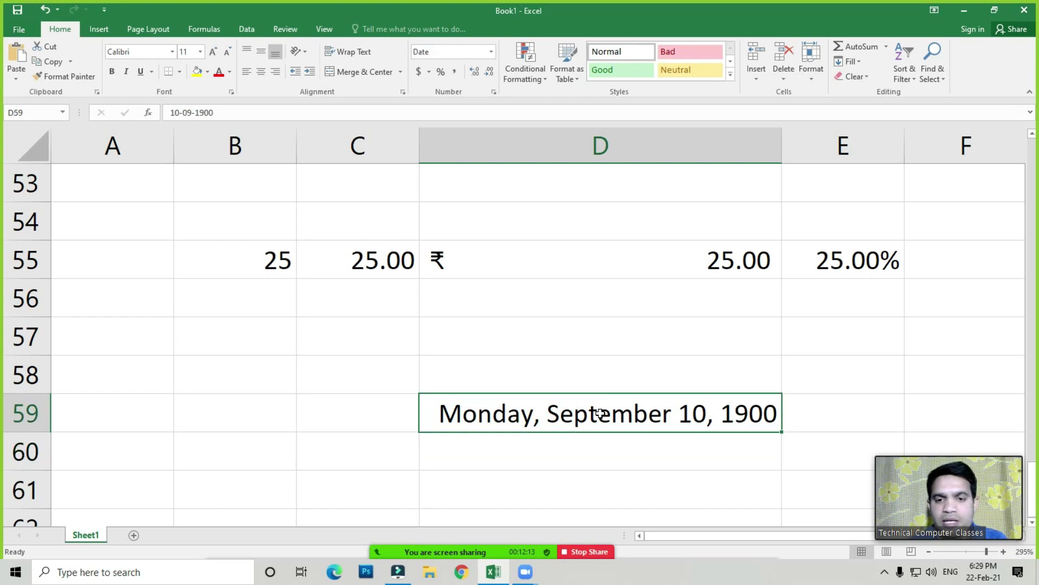
key(Delete)
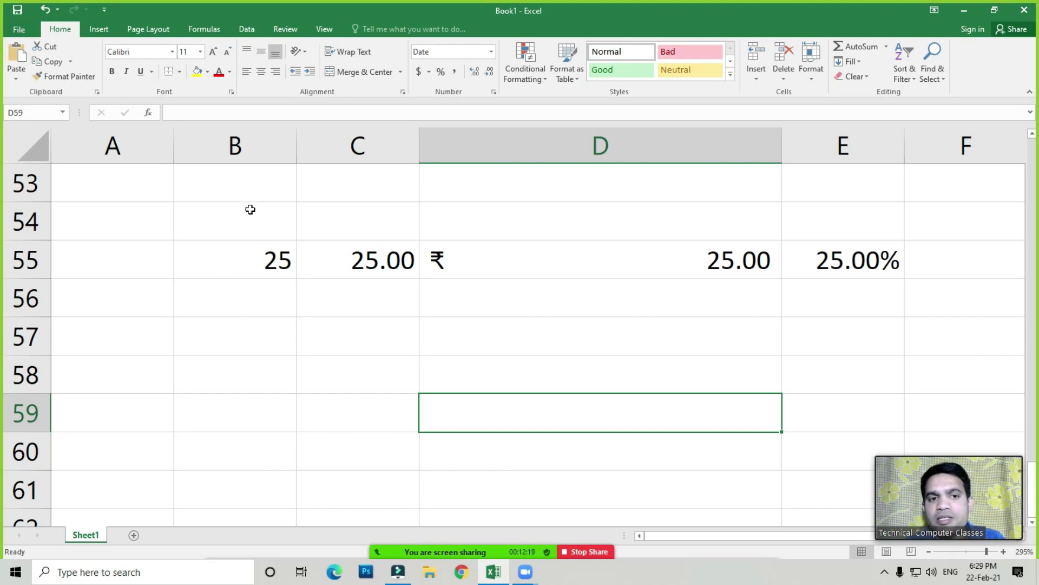
Step: Reset B54:E60 to General format and delete the values in row 55
drag(250, 209, 851, 444)
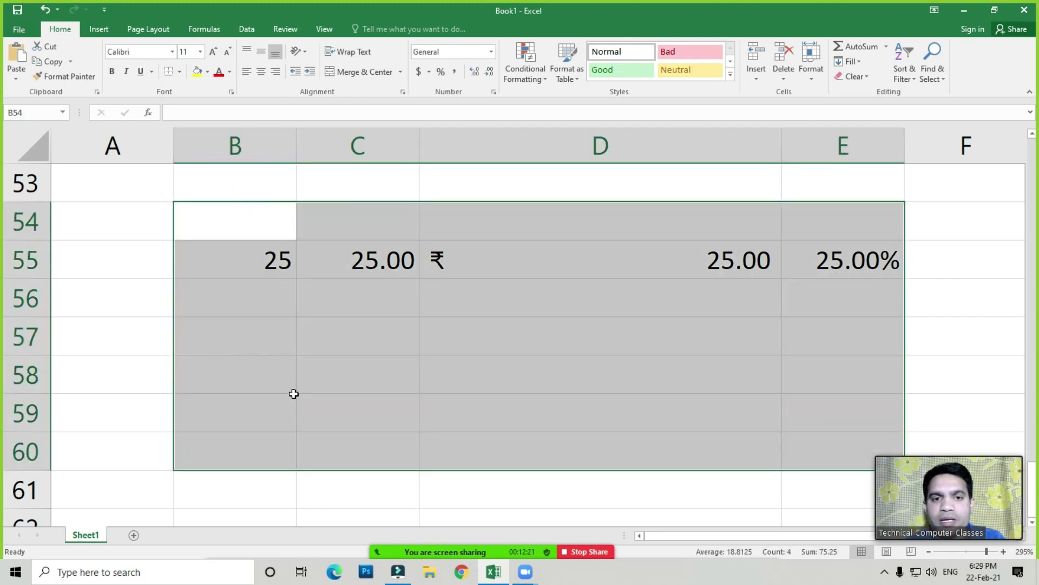
click(491, 51)
click(457, 77)
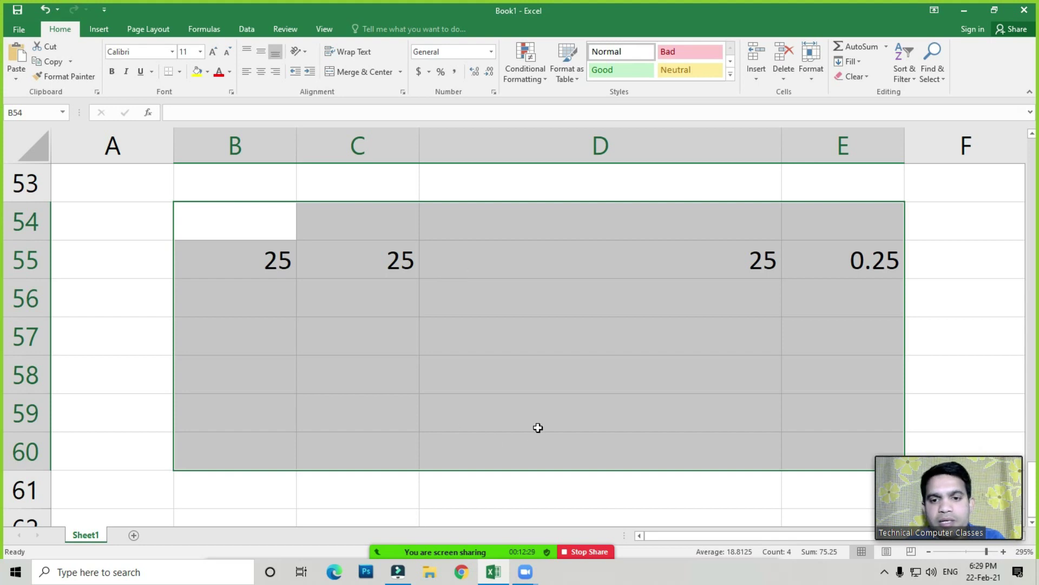
drag(262, 257, 816, 268)
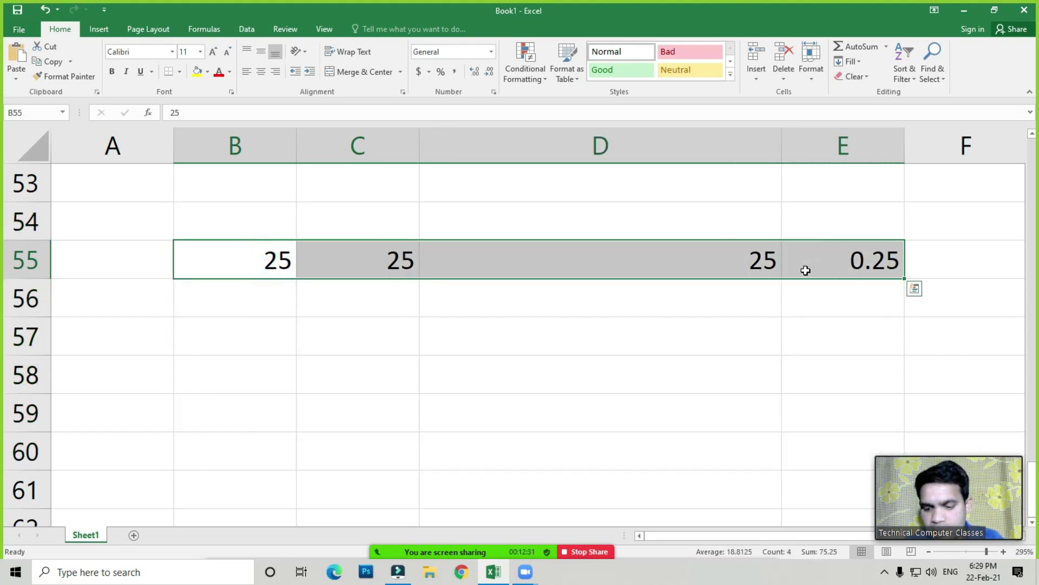
key(Delete)
Step: Enter 65248 in D56, then clear it
click(469, 299)
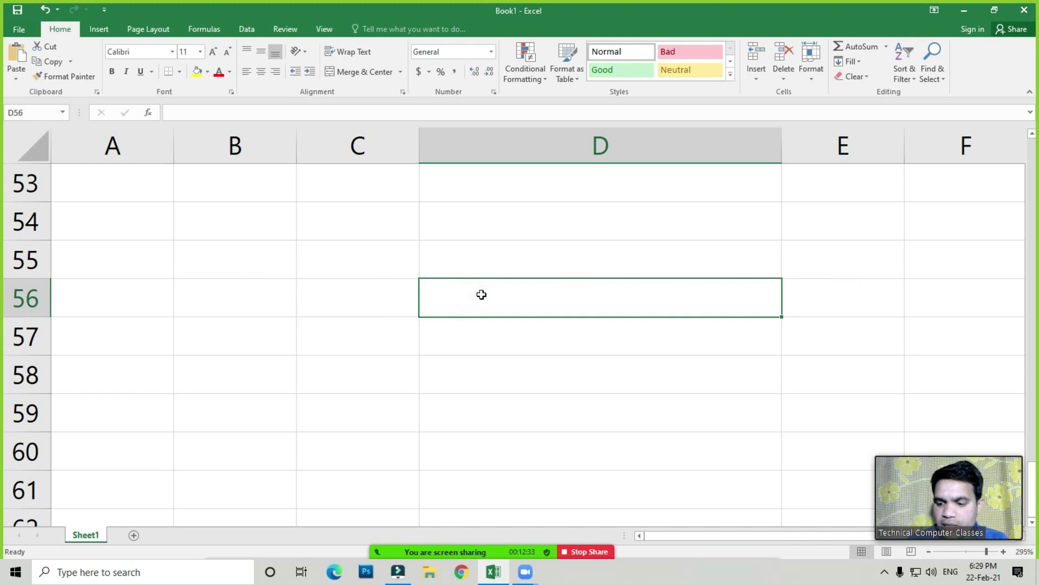
text(65248)
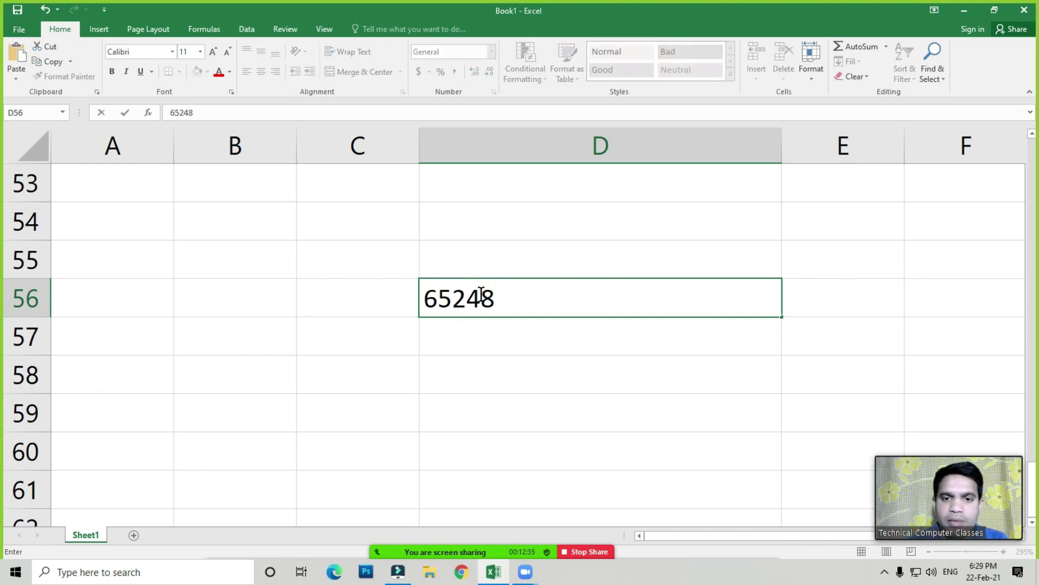
key(Return)
click(481, 295)
key(Delete)
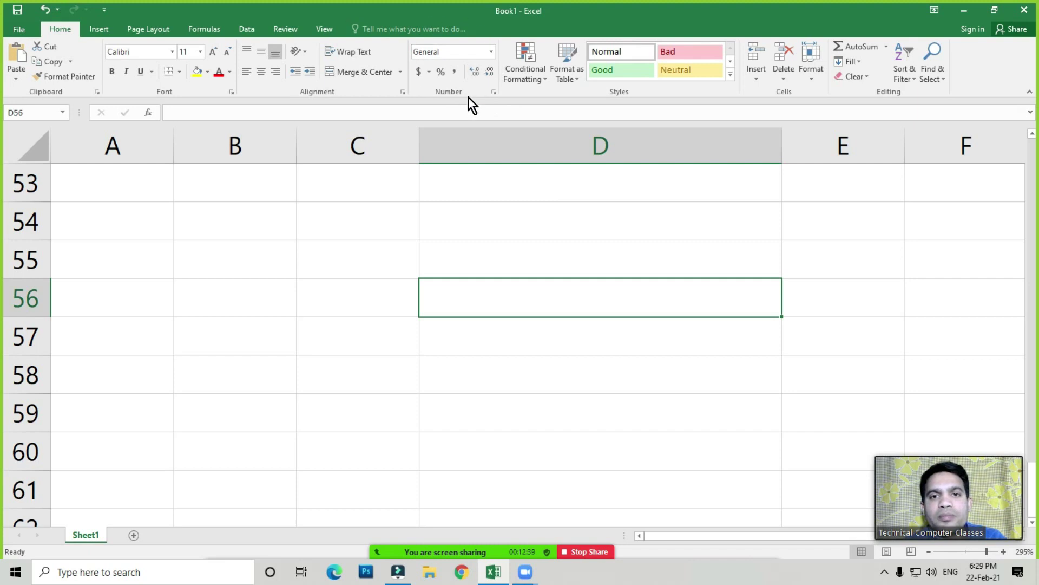
Step: Open and close Zoom's participant list, then select cells C54 through C56
mouse_move(487, 551)
click(432, 544)
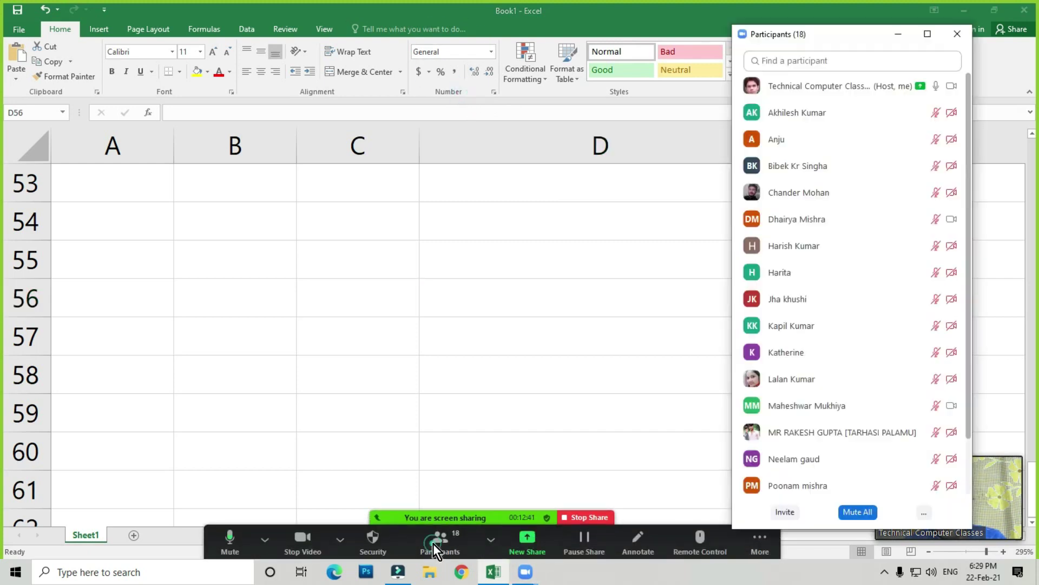
click(924, 512)
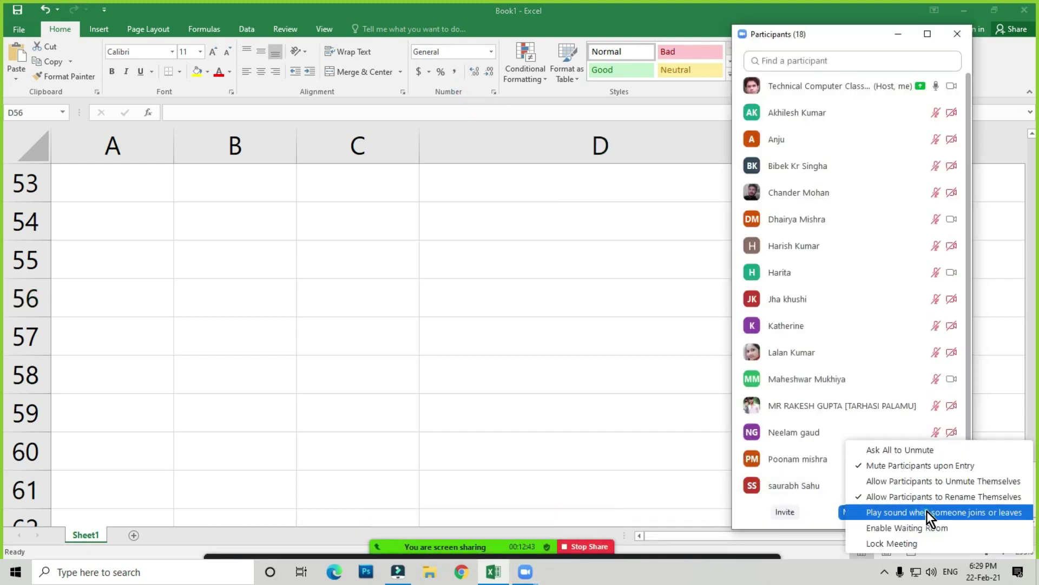
click(882, 451)
click(956, 35)
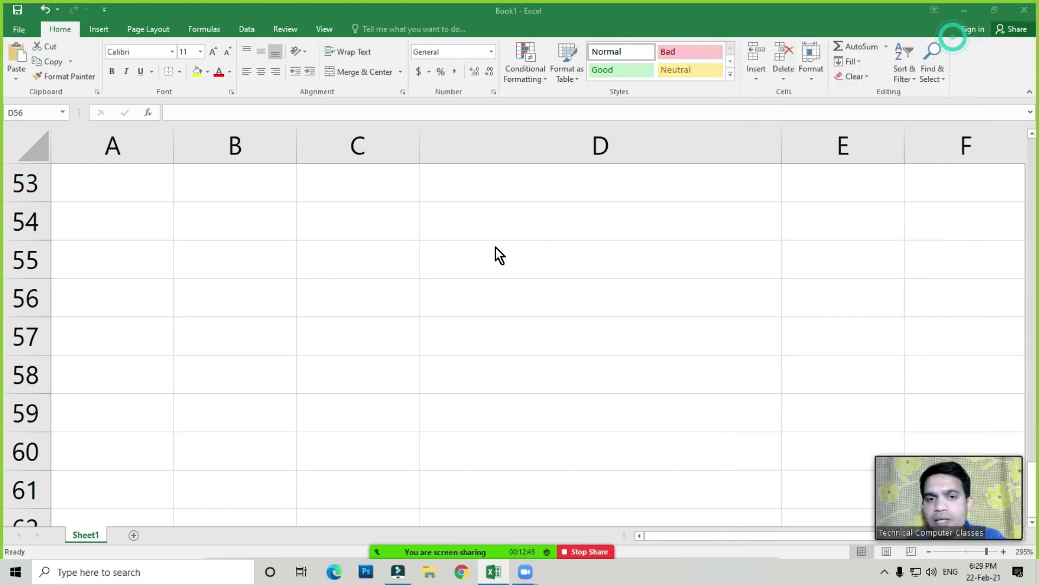
click(395, 262)
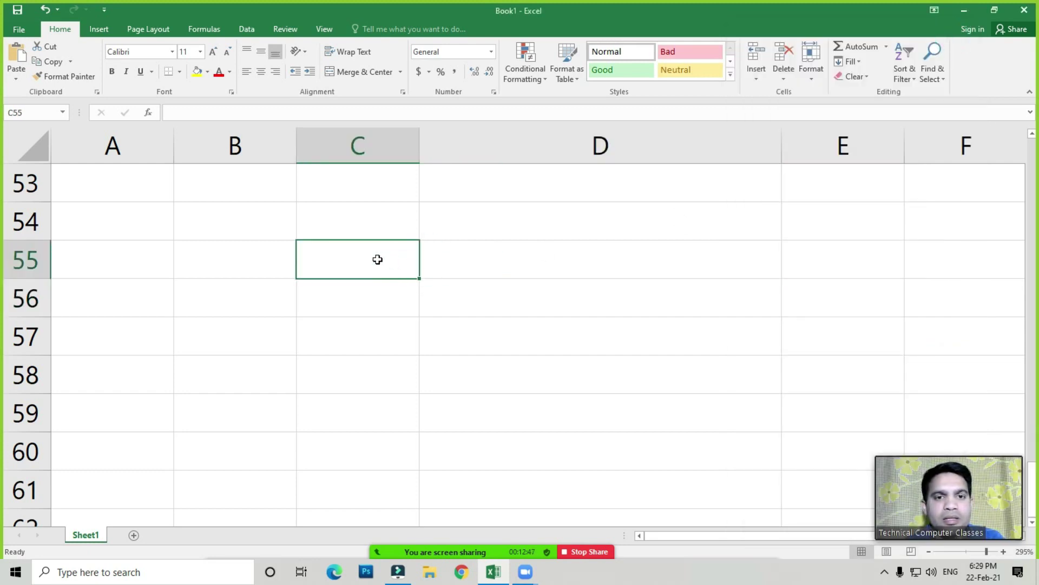
click(372, 286)
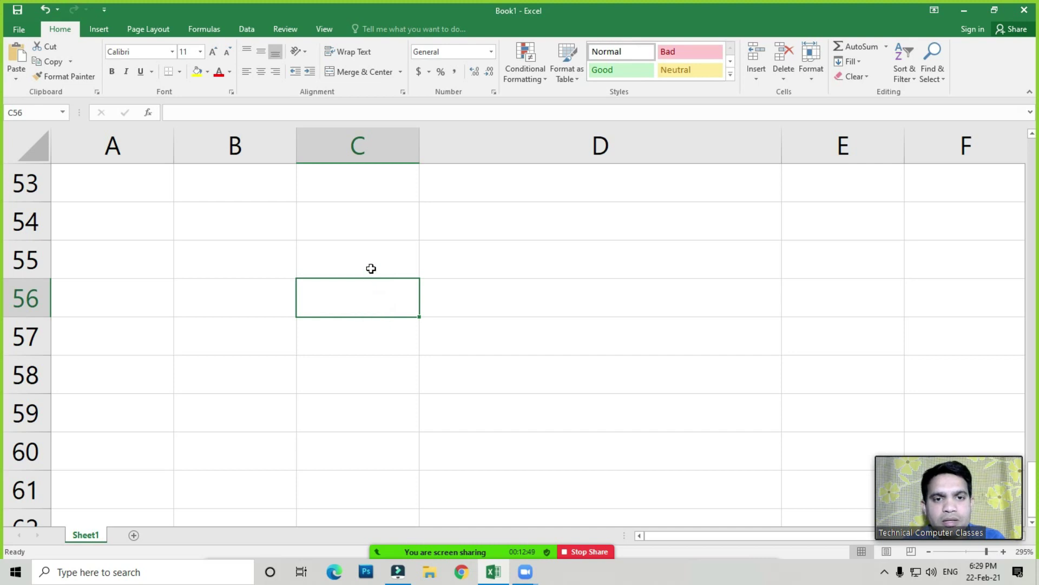
click(369, 265)
click(370, 226)
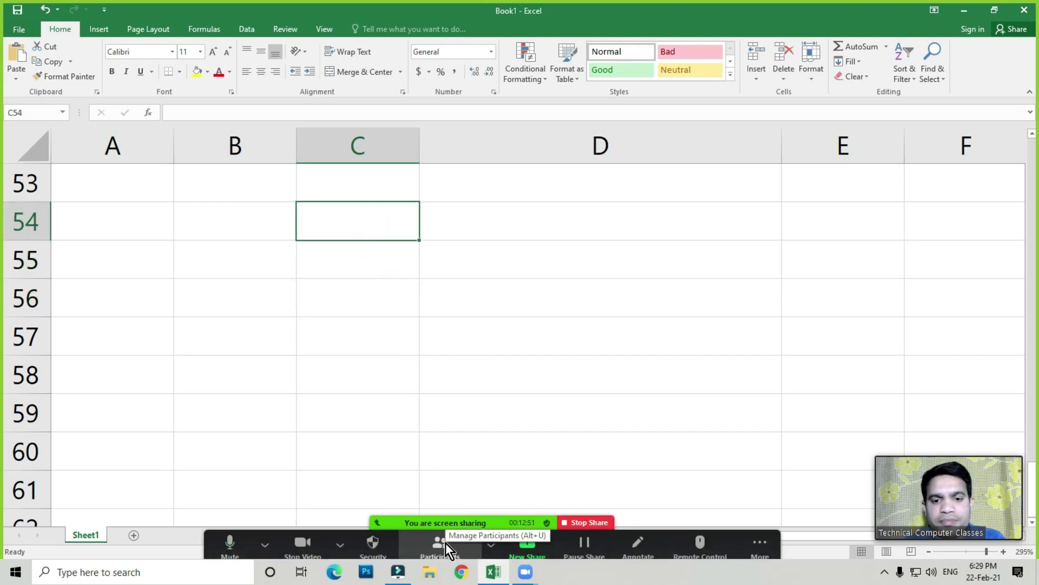
Step: Mute all meeting participants and close the participants panel
click(446, 542)
click(755, 539)
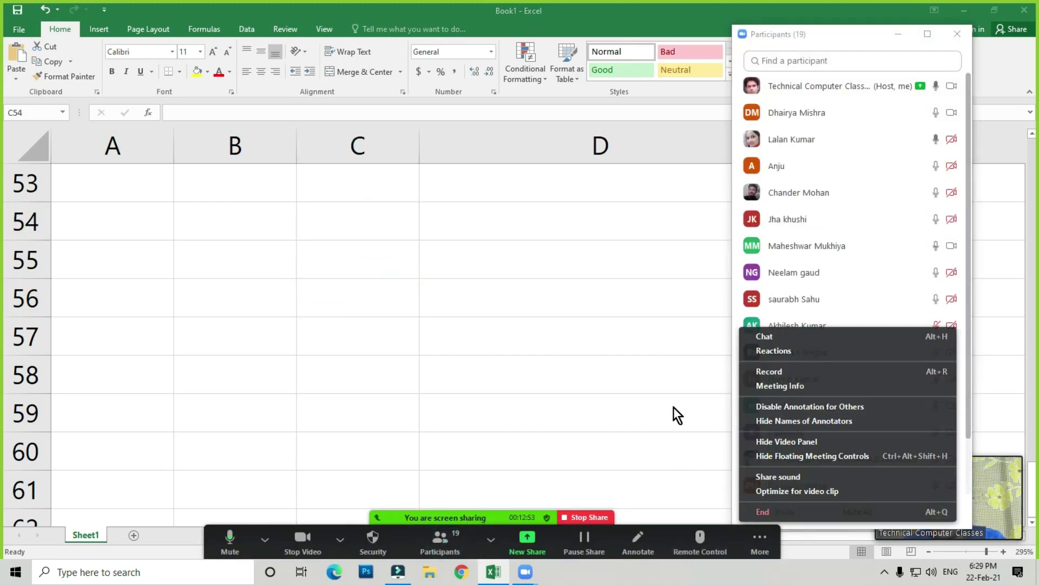
click(674, 407)
click(853, 510)
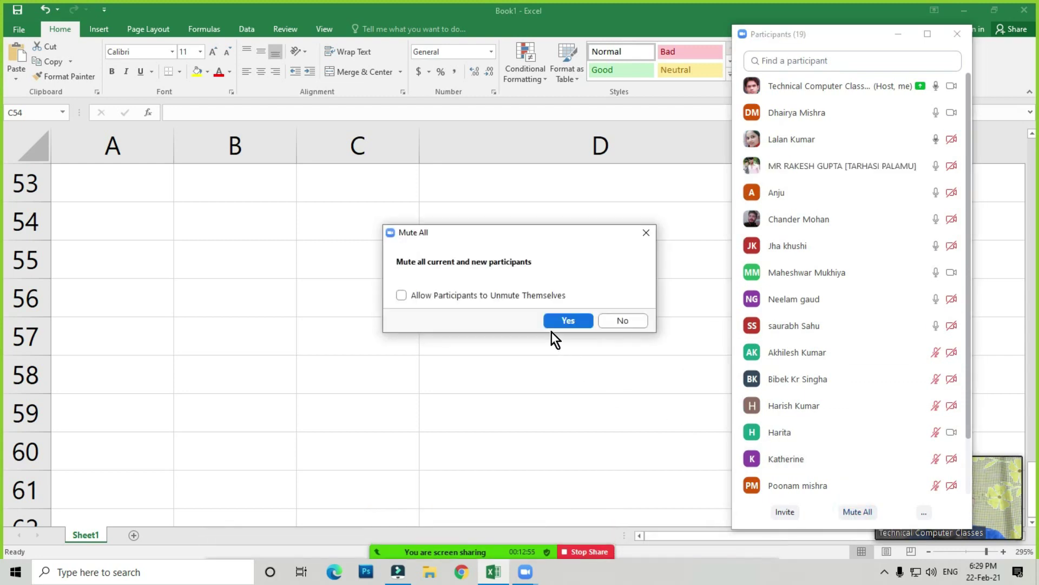
click(560, 321)
click(957, 34)
click(384, 331)
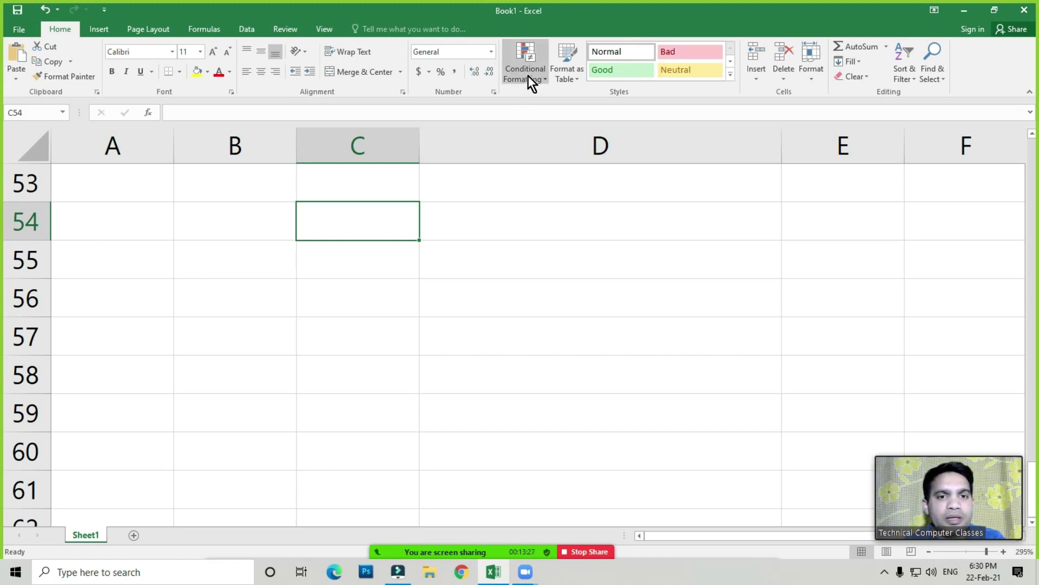
Step: Narrow column D to about 8 characters wide
click(470, 260)
scroll(458, 287, up, 5)
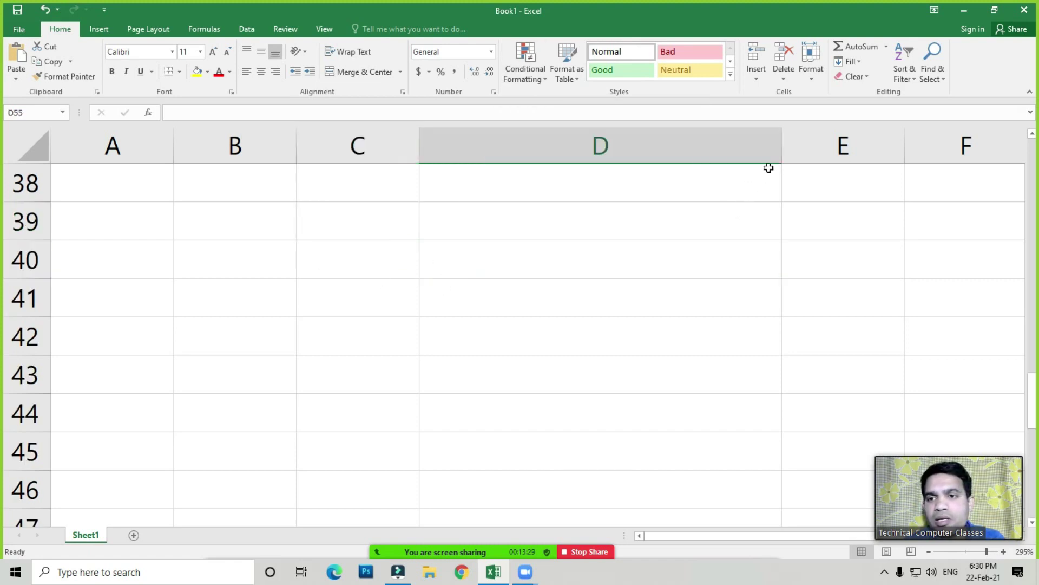
drag(783, 144, 541, 169)
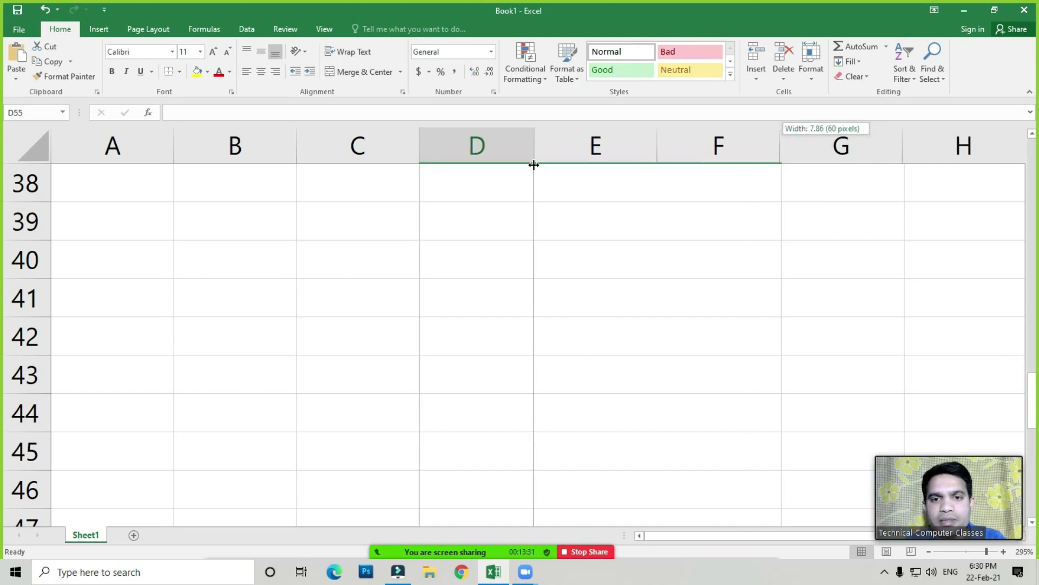
click(490, 317)
scroll(185, 325, up, 1)
scroll(197, 318, up, 12)
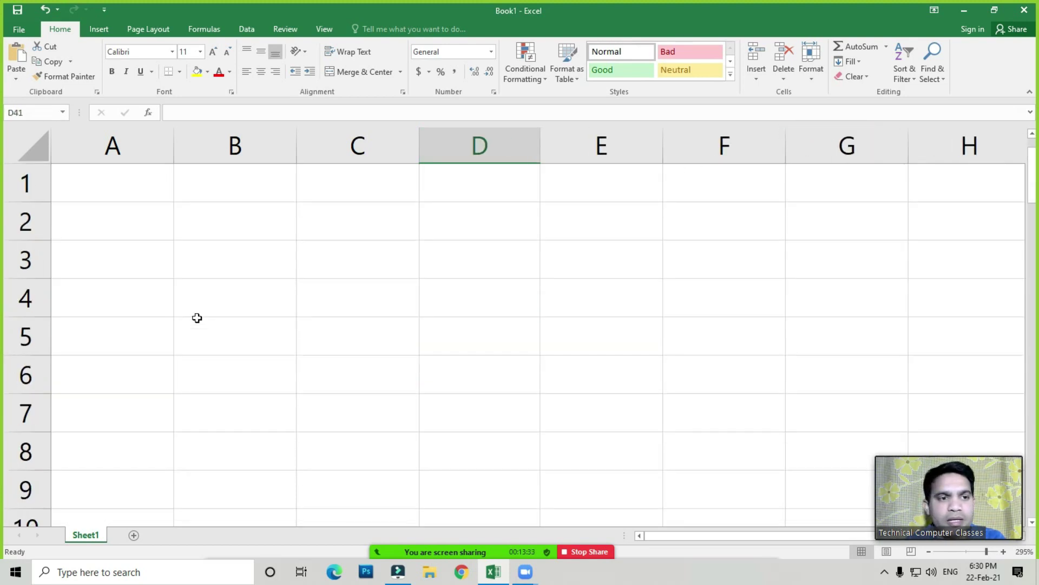
click(124, 174)
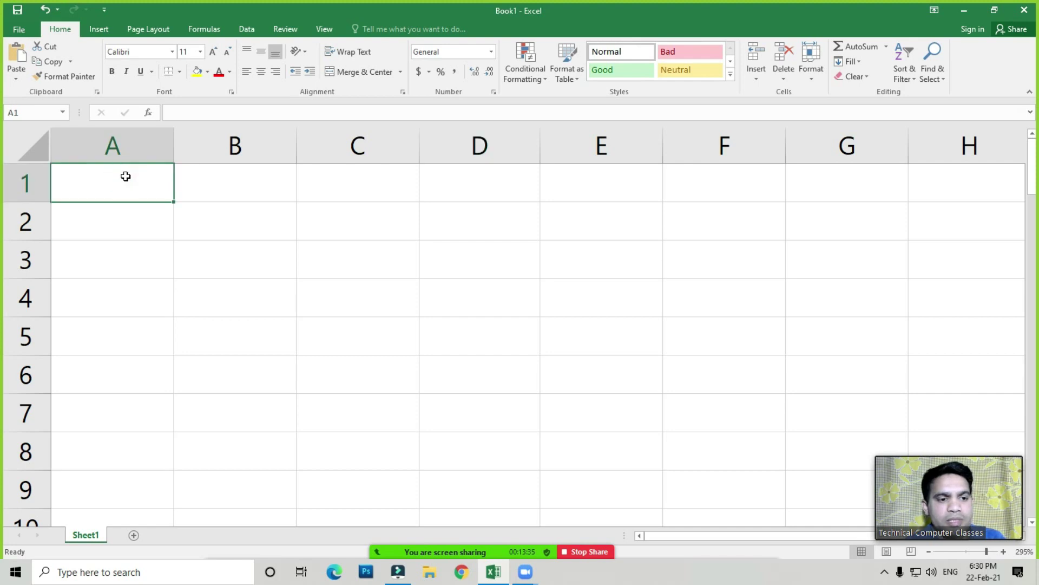
Step: Enter headers Roll No., Nmaes and Math in A1:C1, replacing a mistyped Product
scroll(146, 231, down, 1)
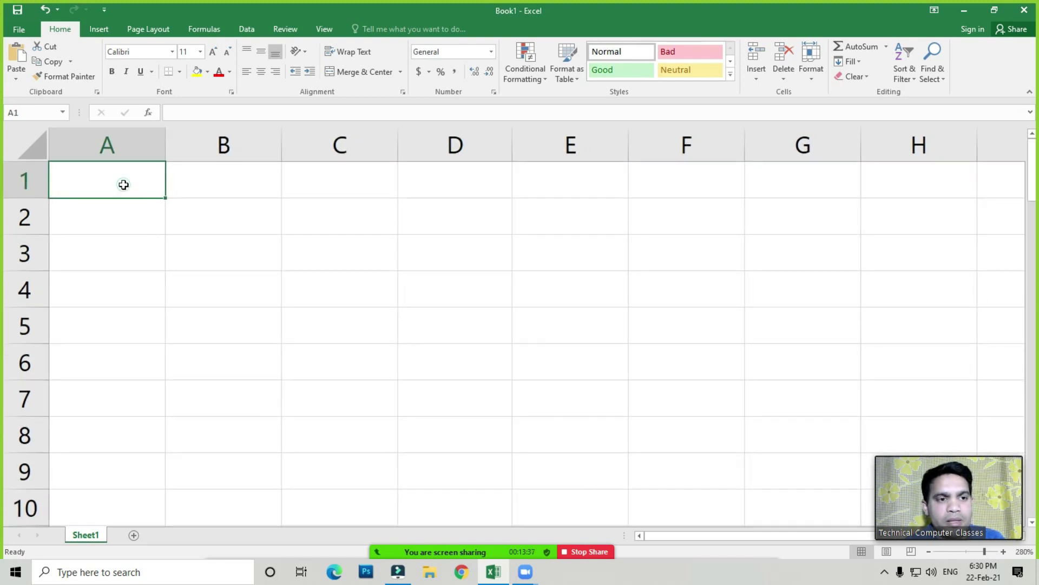
scroll(130, 187, down, 1)
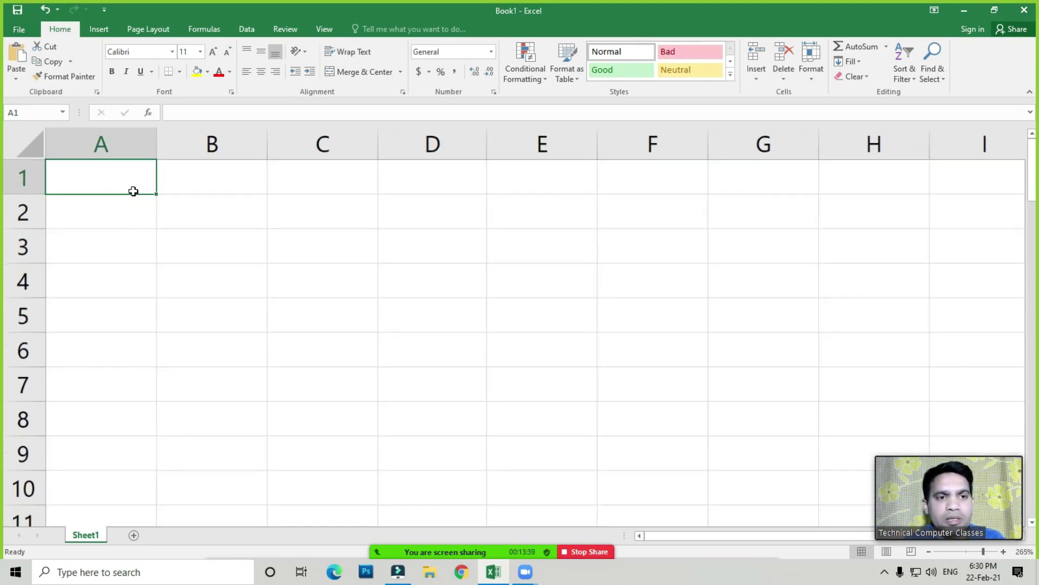
text(Rol)
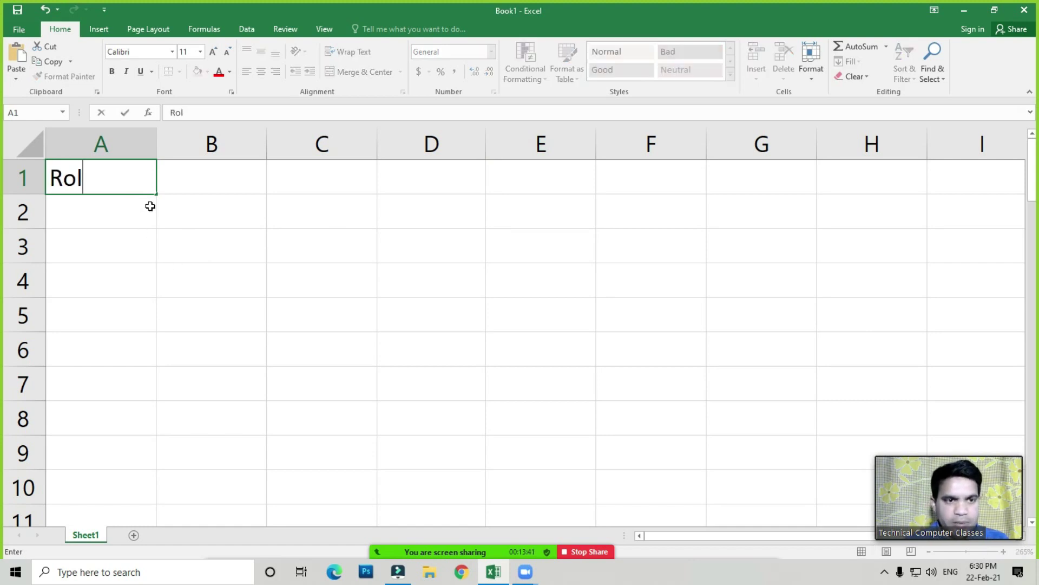
text(l No.)
key(Tab)
text(N)
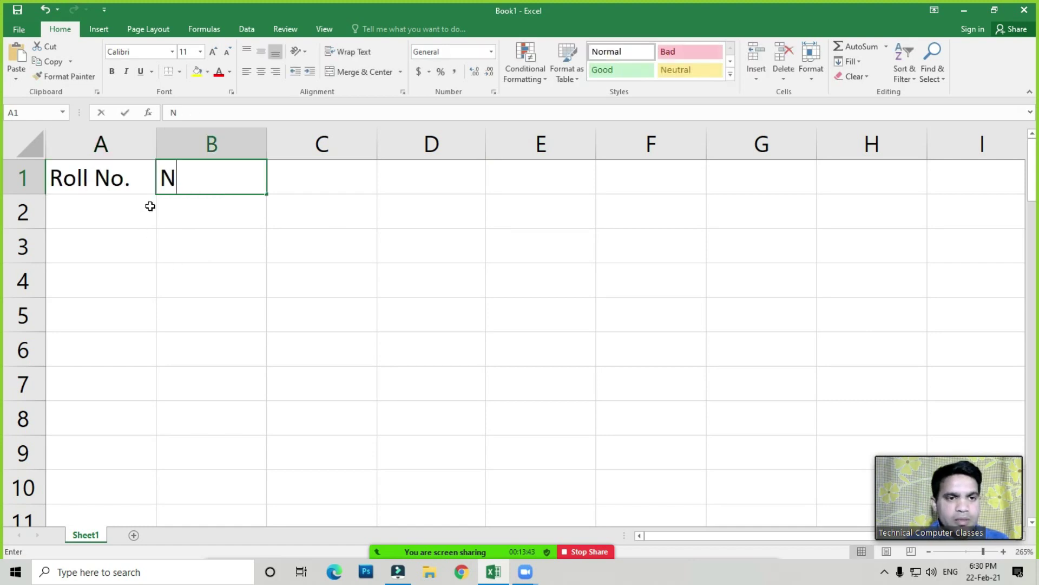
text(maes)
key(Tab)
text(Product)
key(Tab)
key(Left)
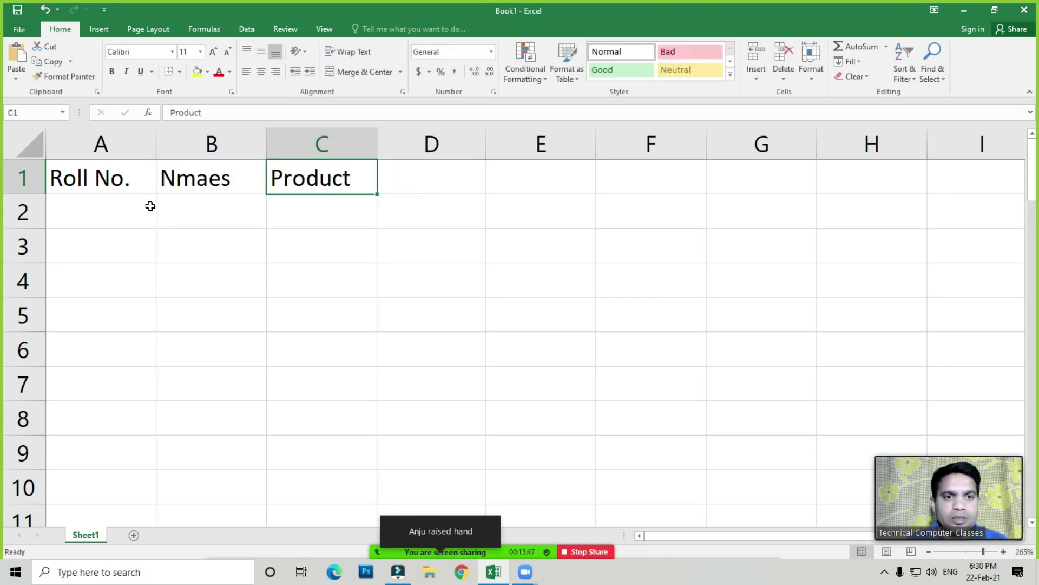
key(Delete)
text(<a)
key(BackSpace)
key(BackSpace)
text(Math)
key(Tab)
Step: Enter headers Hindi, English, Science, S.S.T and Total in D1:H1
text(i)
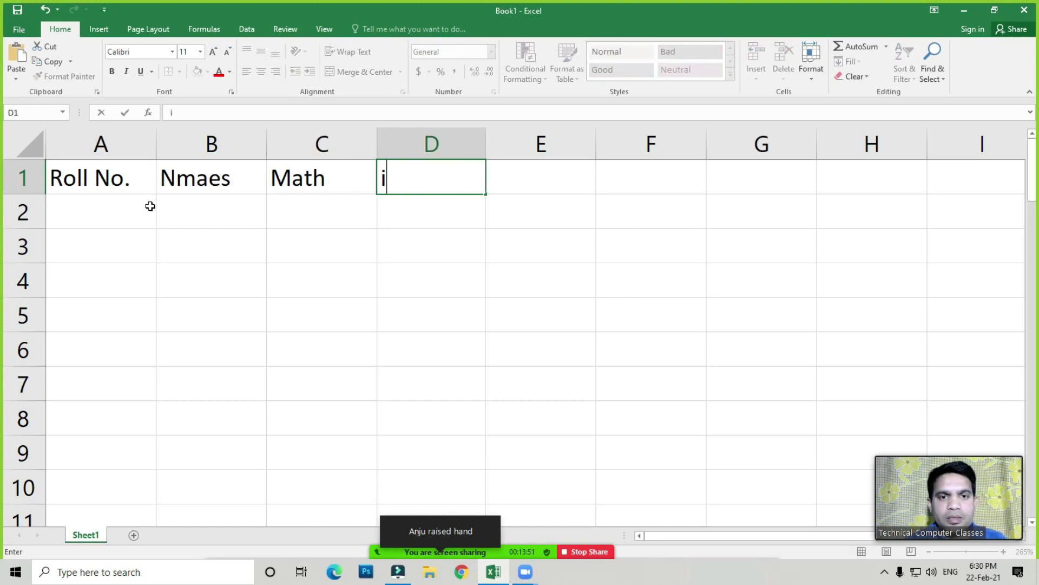
text(Hindi)
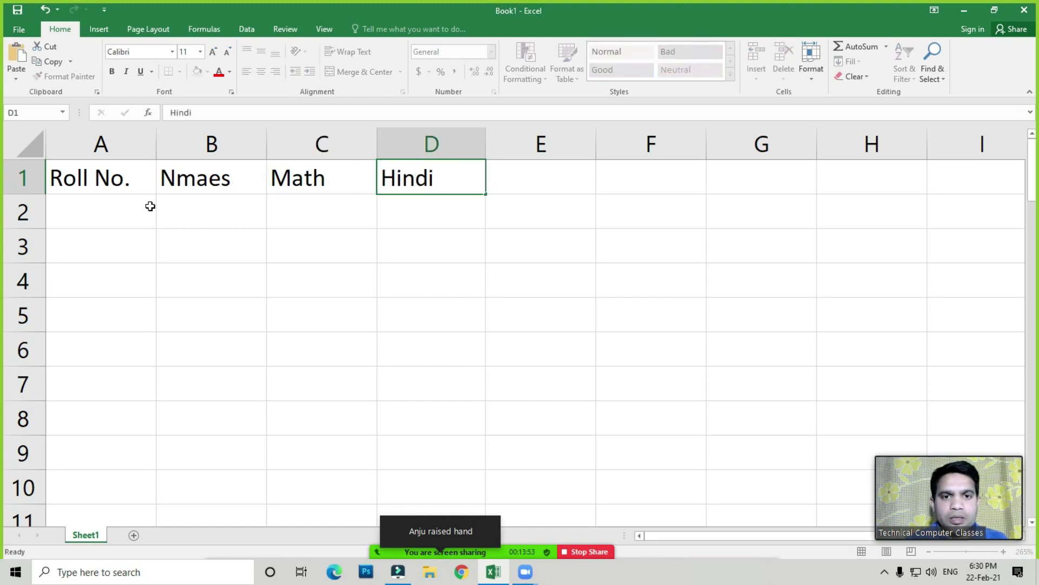
key(Tab)
text(English)
key(Tab)
text(Science)
key(Tab)
text(S.S.T)
key(Tab)
text(Total)
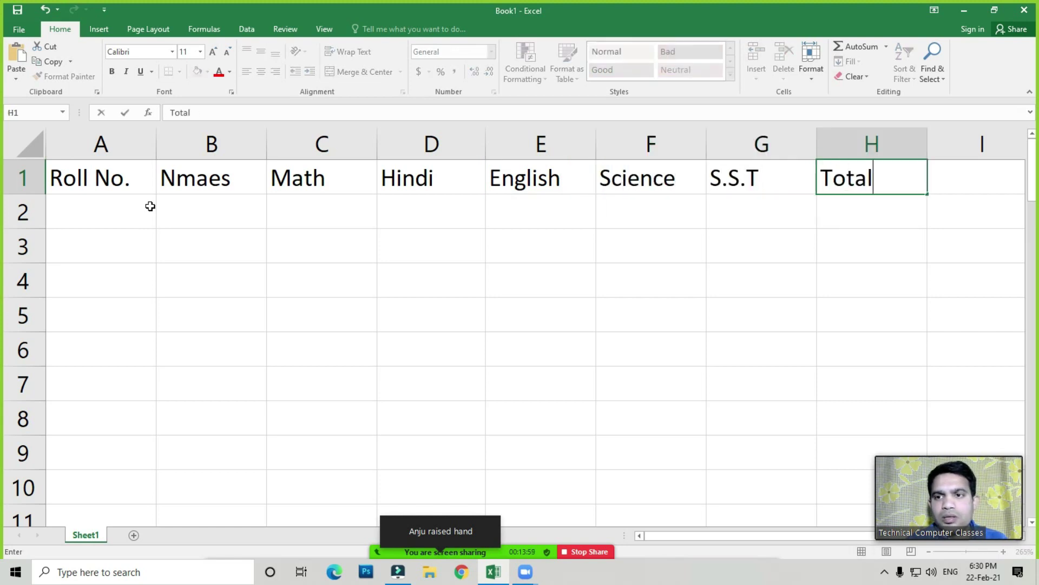
key(Return)
key(Left)
click(150, 206)
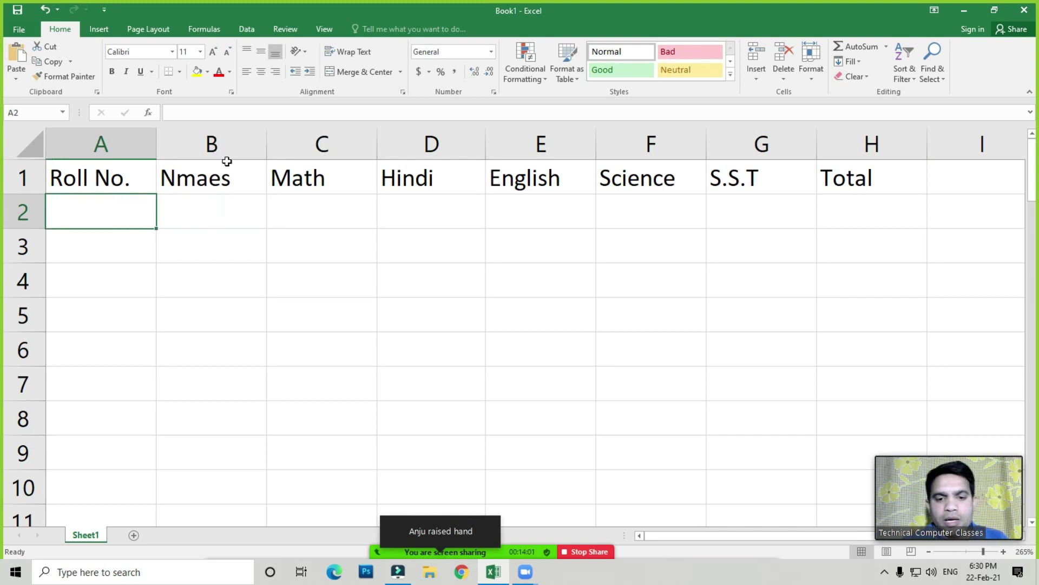
click(431, 533)
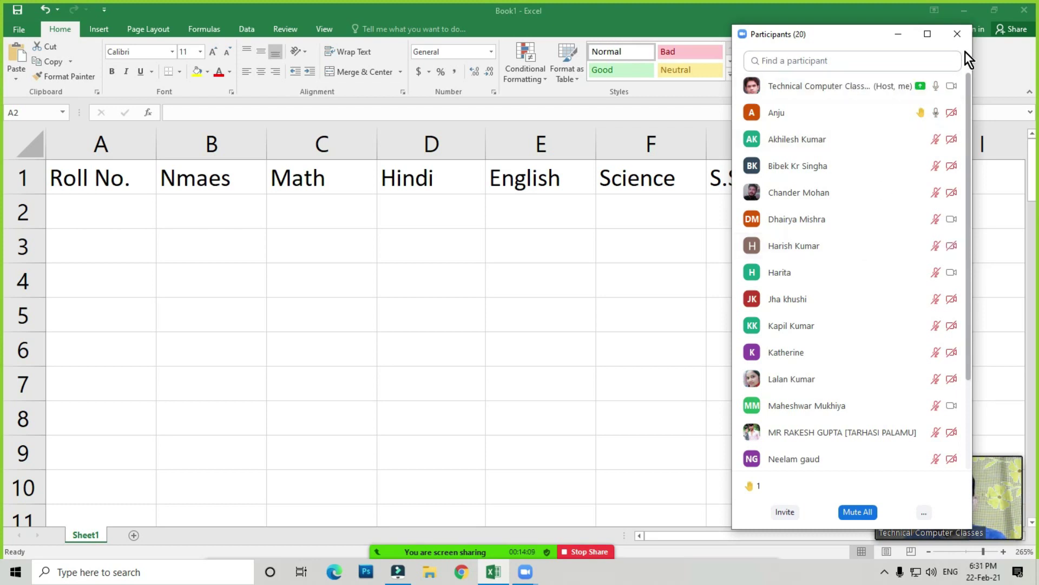
click(957, 34)
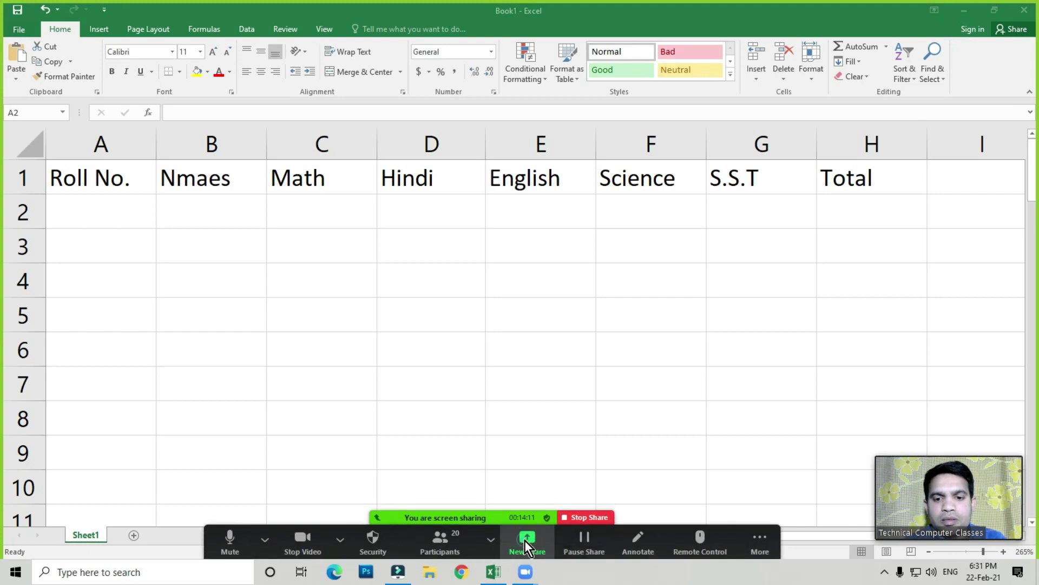
click(525, 541)
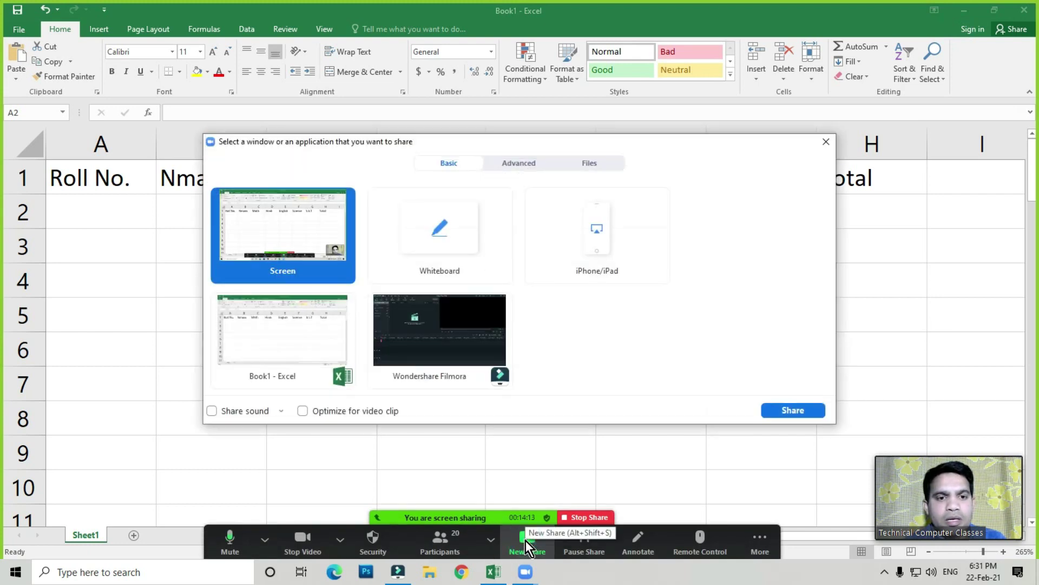
click(281, 224)
click(785, 413)
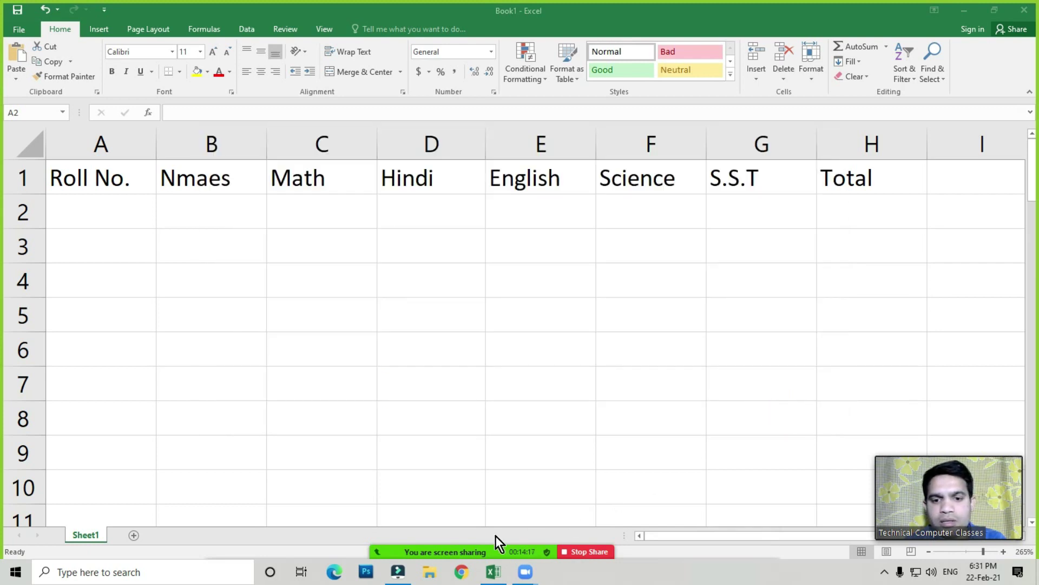
Step: Correct the B1 header from Nmaes to Names
click(195, 178)
text(Names)
key(Return)
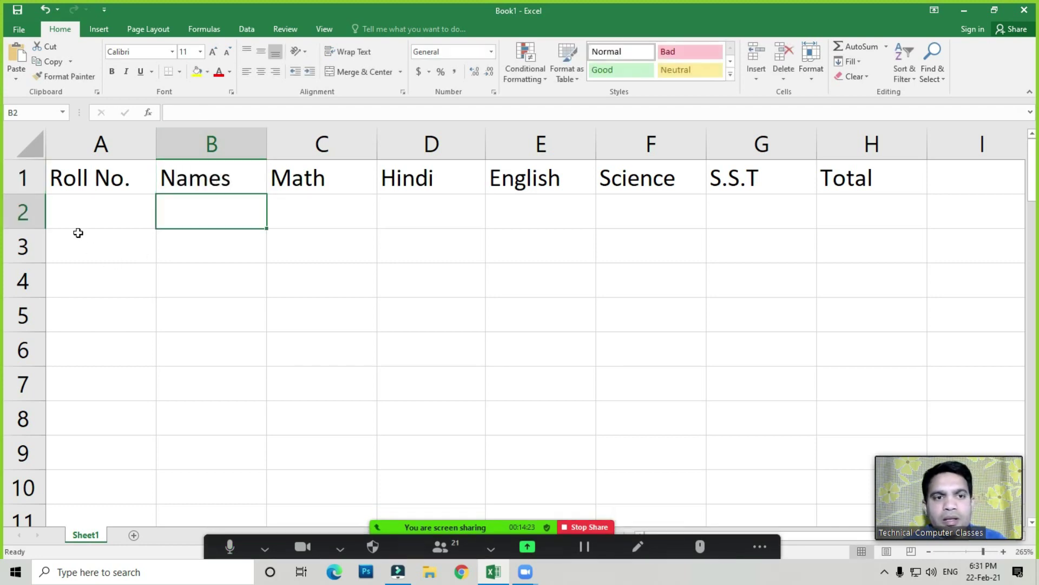
click(834, 180)
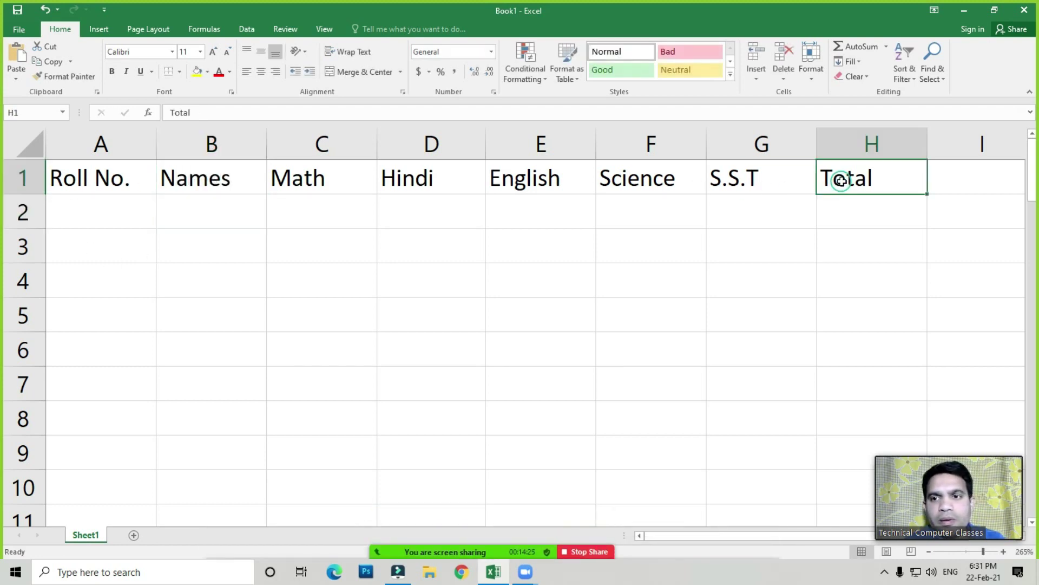
click(740, 180)
click(657, 179)
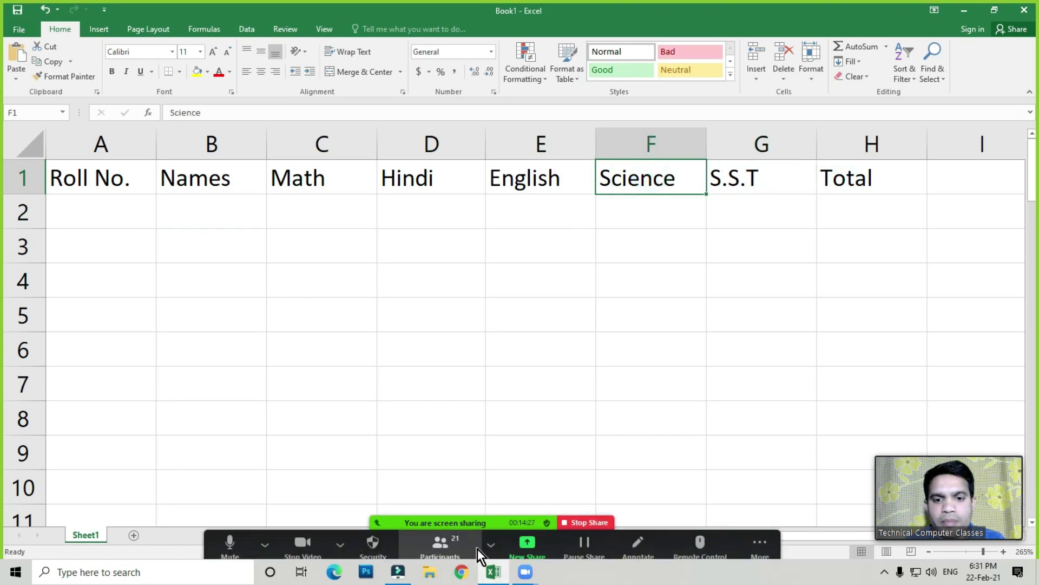
Step: In Zoom's participants list, ask all participants to unmute
click(450, 536)
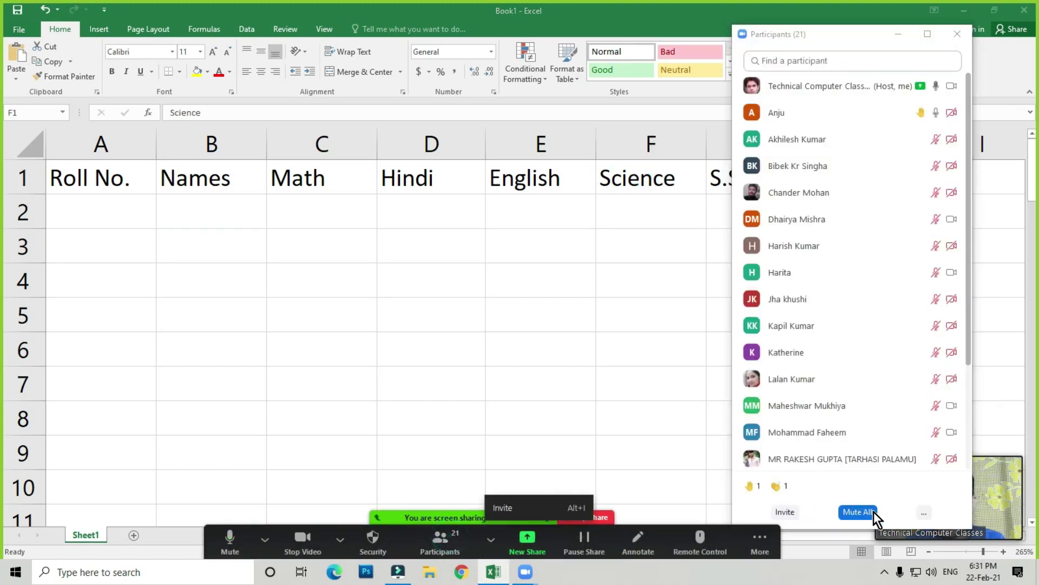
click(923, 512)
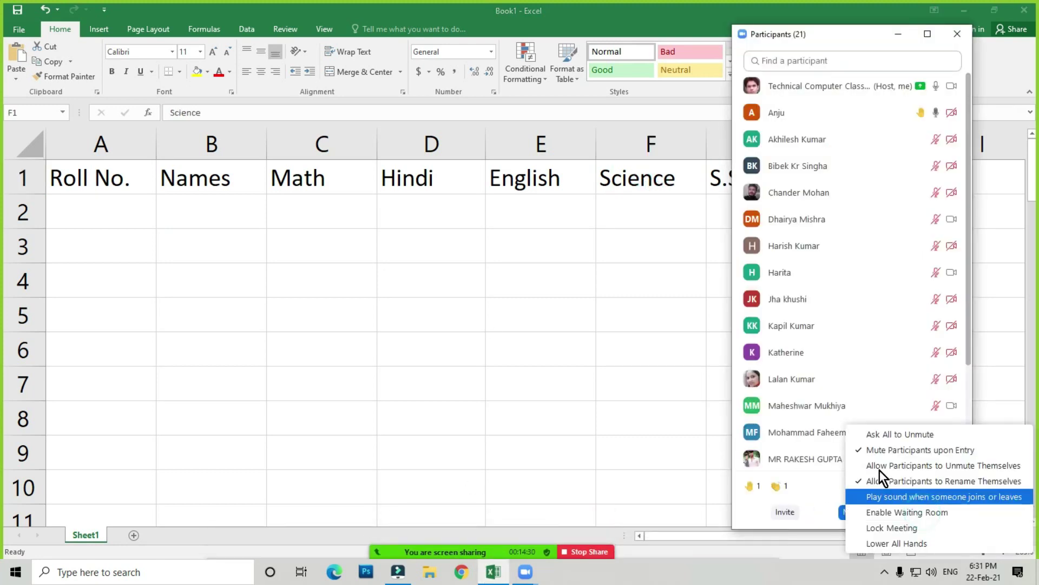
click(881, 437)
click(957, 34)
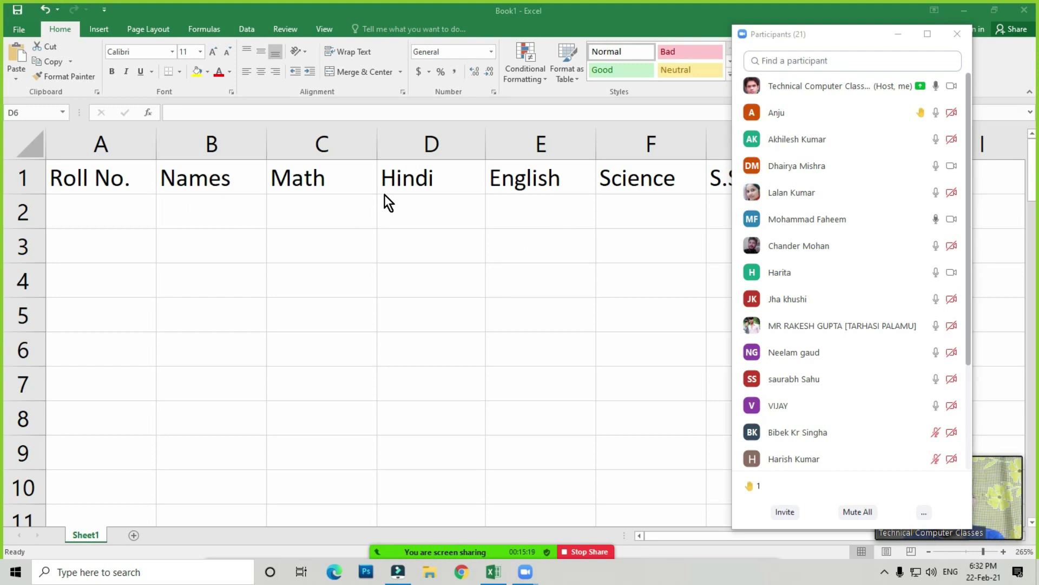
Step: Mute all Zoom participants, confirm, and return to the spreadsheet
click(958, 35)
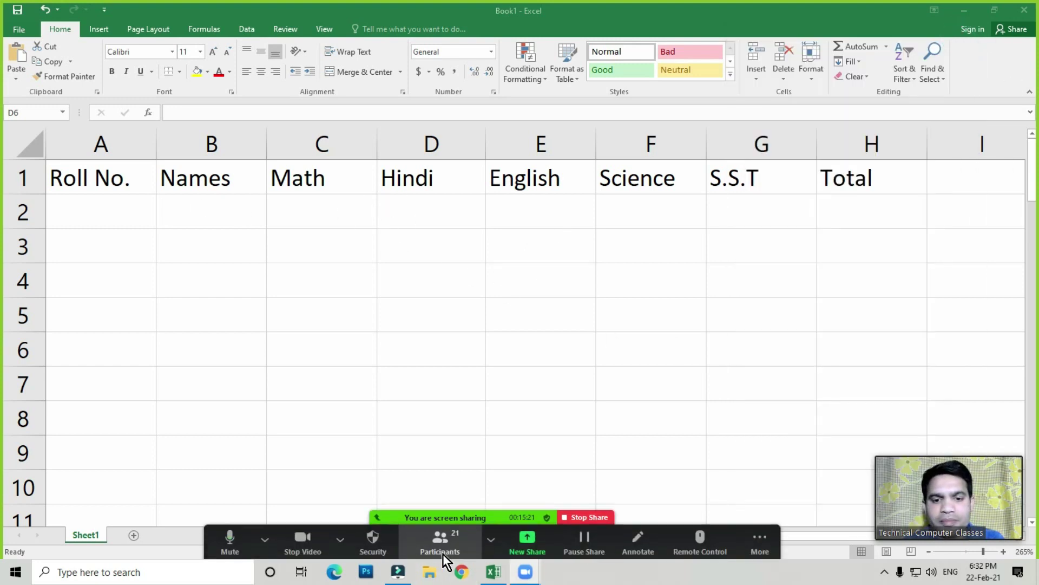
click(441, 544)
click(857, 512)
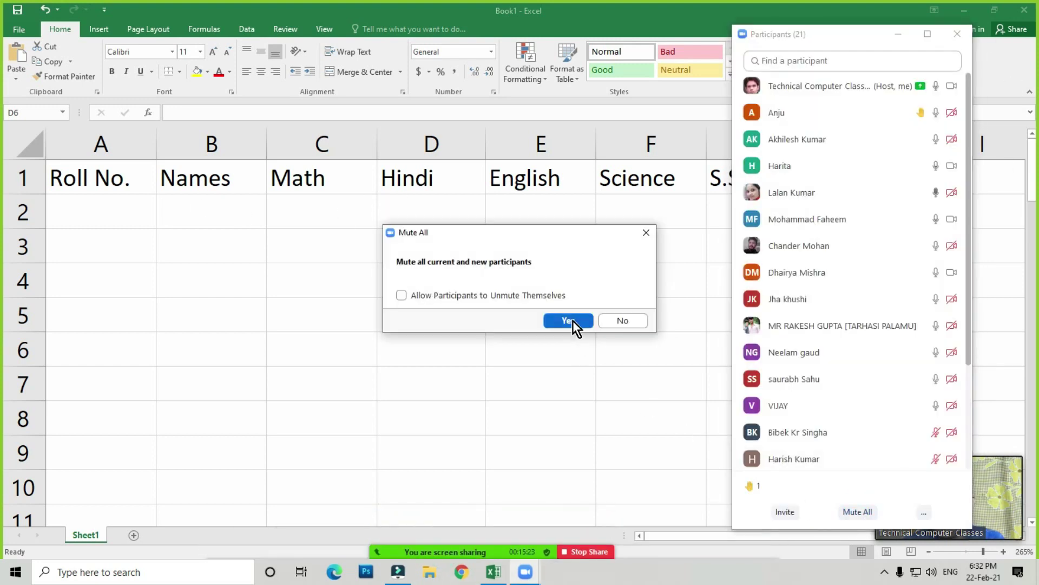
click(565, 320)
click(957, 34)
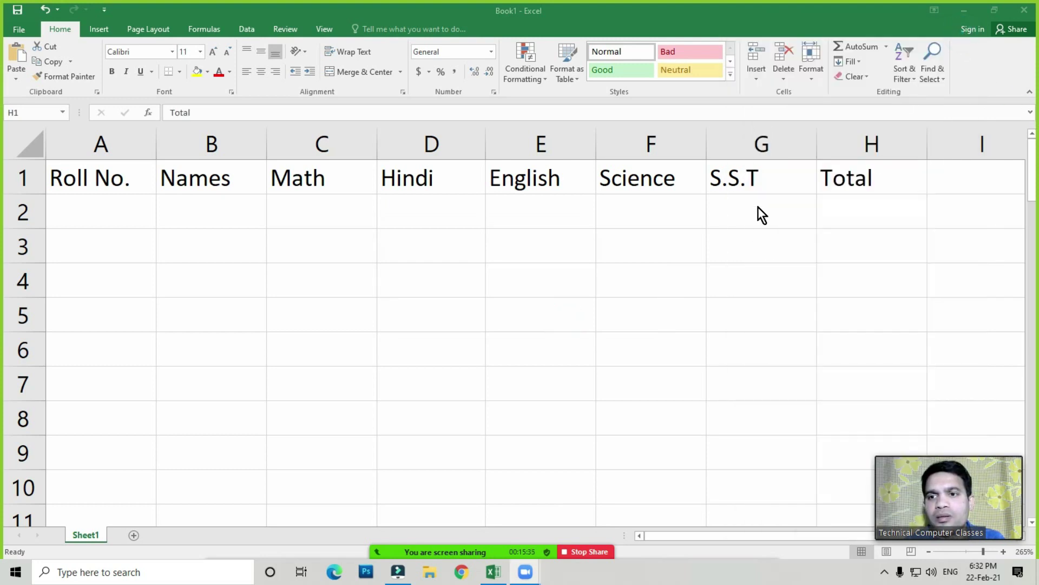
click(865, 205)
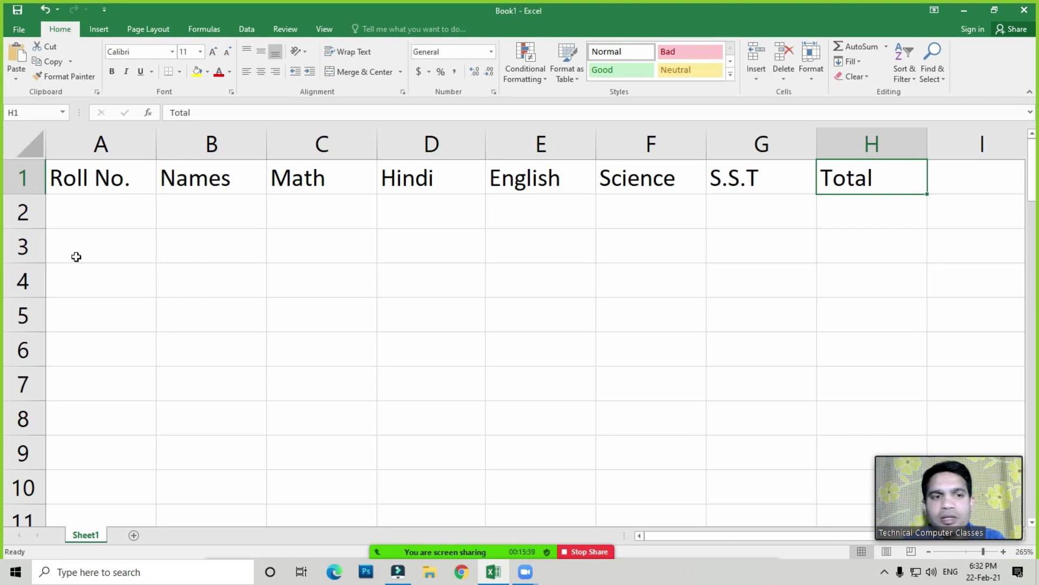
Step: Enter 1 in A2 and fill A2:A10 as a series with step 1, giving roll numbers 1–9
click(84, 209)
text(1)
key(Return)
click(94, 210)
key(shift+Down)
key(shift+Down)
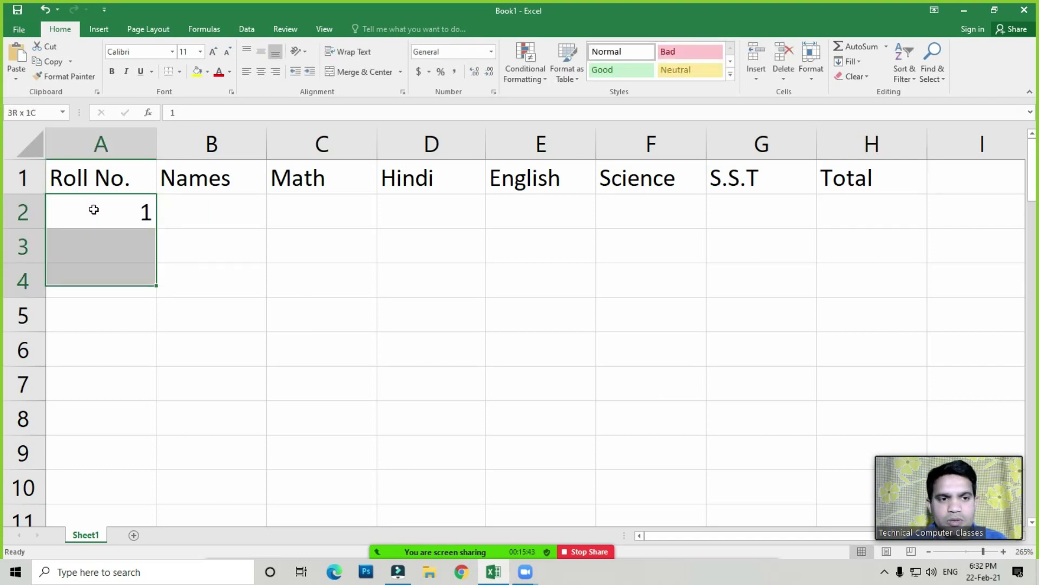
key(shift+Down)
key(shift+Down)
key(shift+Down)
key(shift+Down)
key(shift+Down)
key(alt+e)
key(i)
key(s)
key(Return)
key(Right)
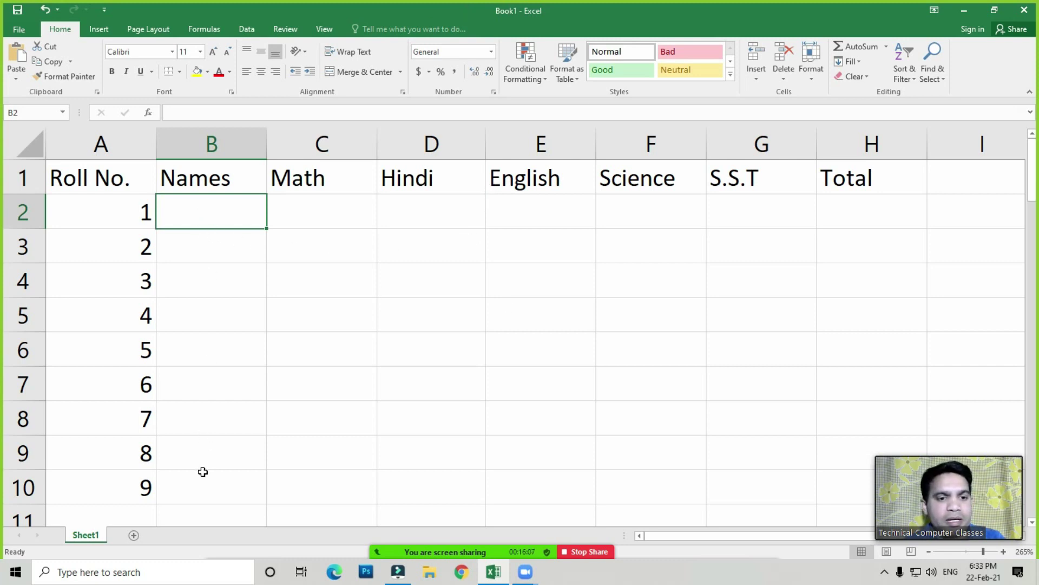
Step: Enter student names Rakesh, Deepak, Suresh and Manish in B2:B5
click(220, 213)
text(Rakesh)
key(Return)
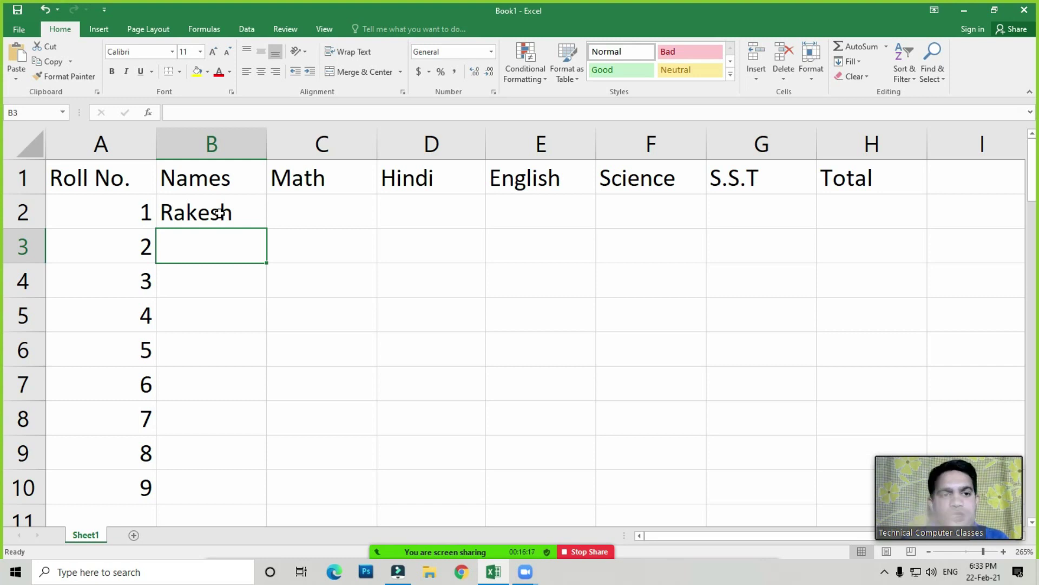
text(D)
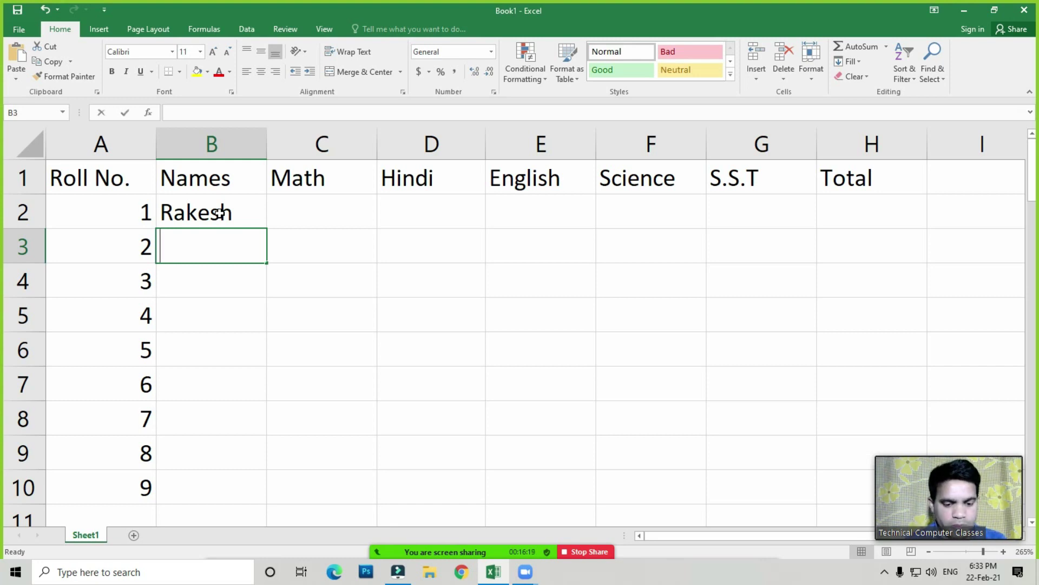
text(eepak)
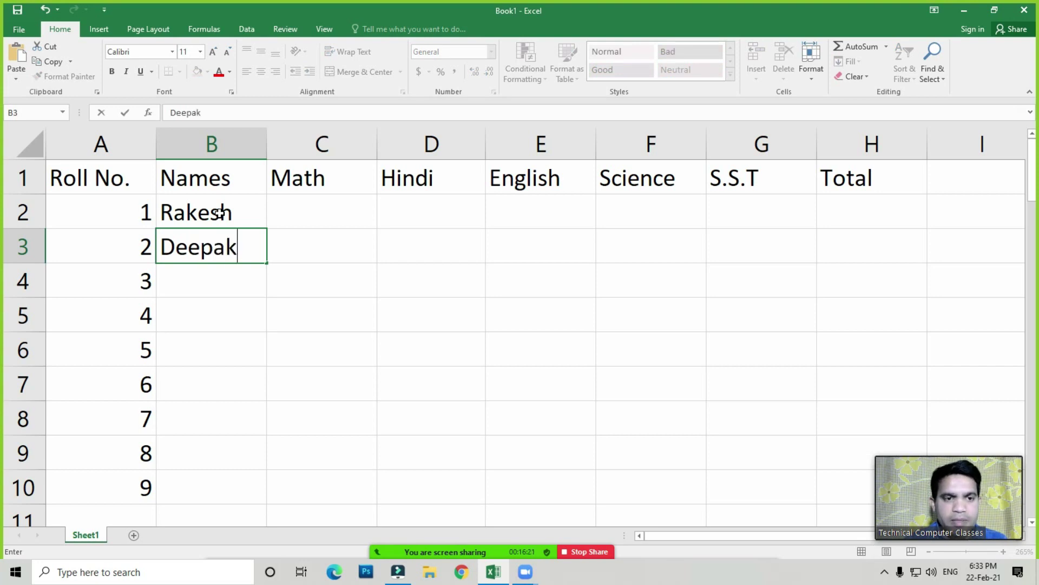
key(Return)
text(Sures)
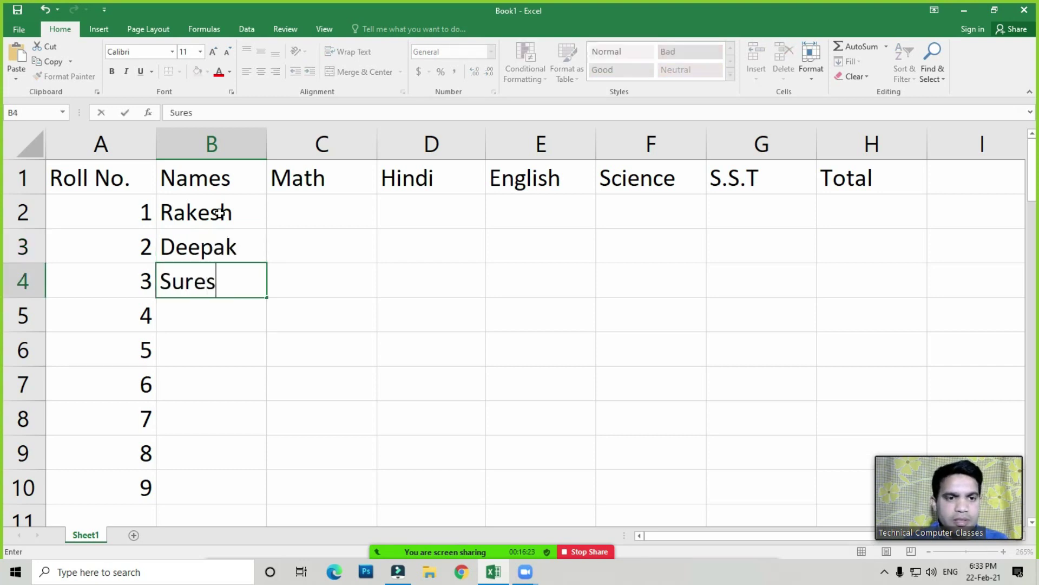
text(h)
key(Return)
text(Maniush)
key(Return)
key(Up)
text(Manish)
key(Return)
Step: Enter student names Arvind, Dinesh, Pramod, Akash and Devender in B6:B10
text(Arvind)
key(Return)
text(Dinesh)
key(Return)
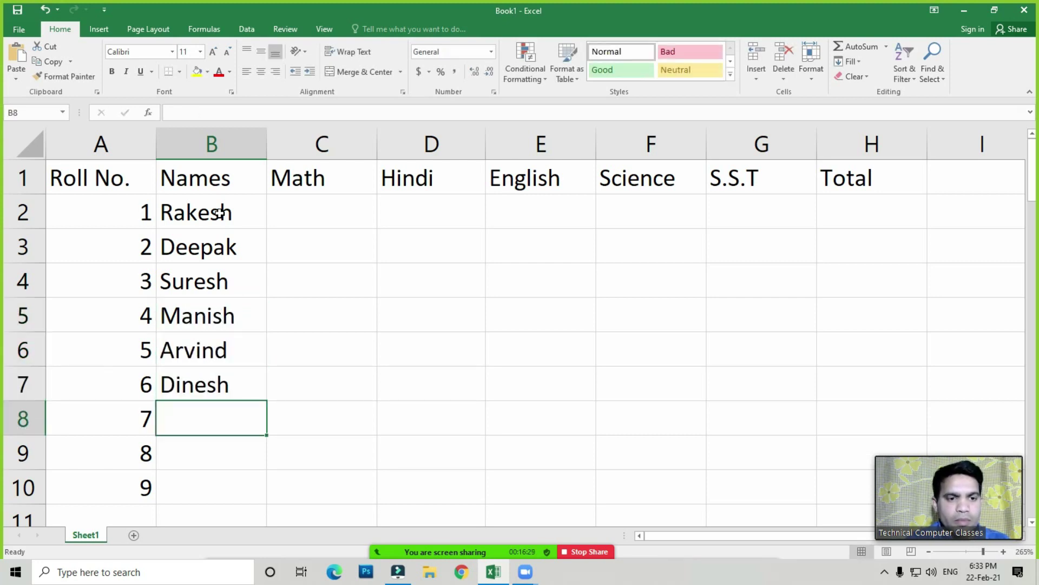
text(Pramod)
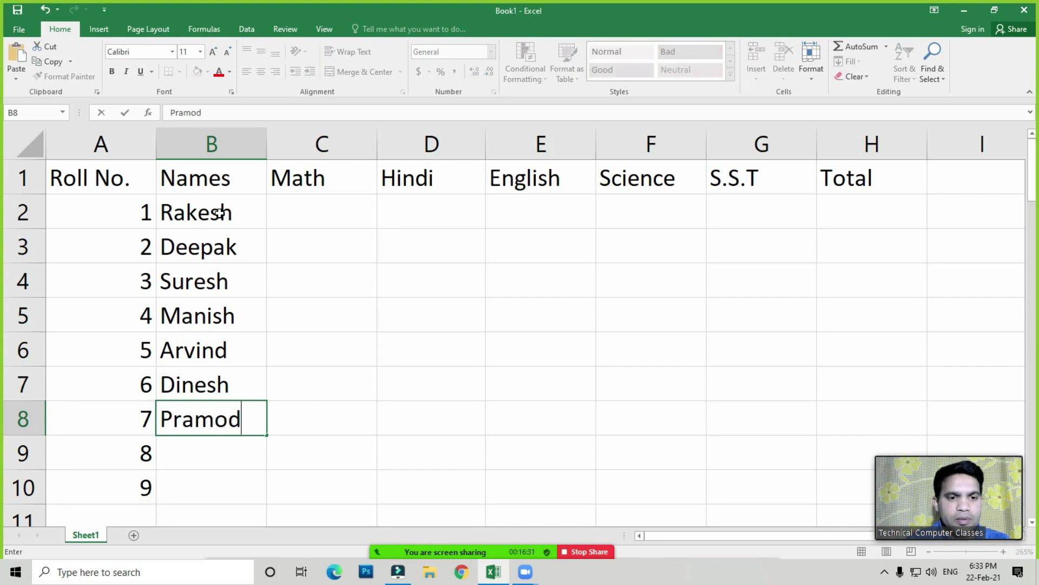
key(Return)
text(Akash)
key(Return)
text(Diven)
key(BackSpace)
key(BackSpace)
key(BackSpace)
key(BackSpace)
text(evender)
key(Return)
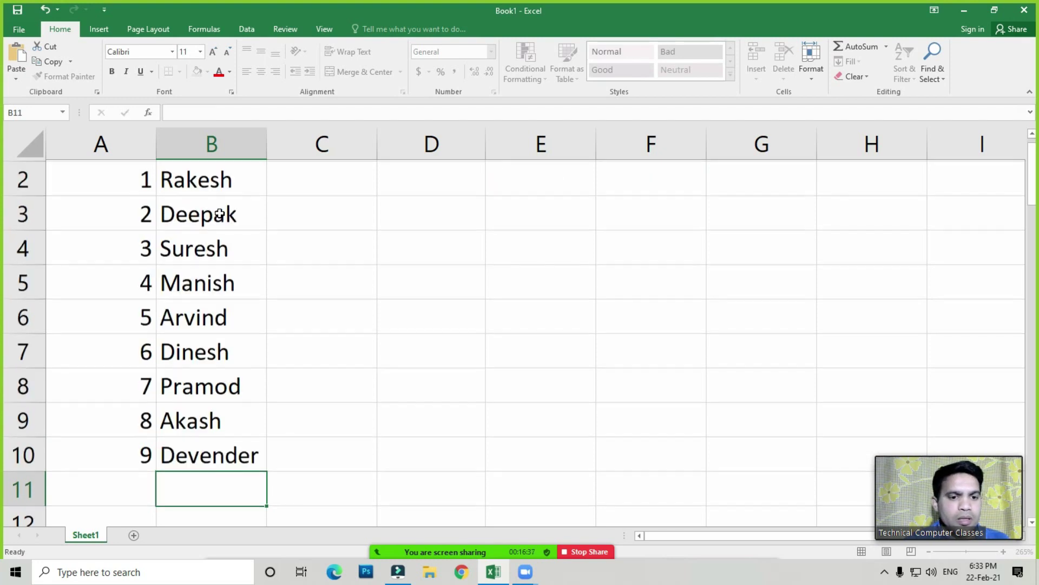
Step: Add roll number 10 with the name Surender in A11:B11, then return to the header row
key(Up)
key(Right)
key(Up)
key(Left)
key(Left)
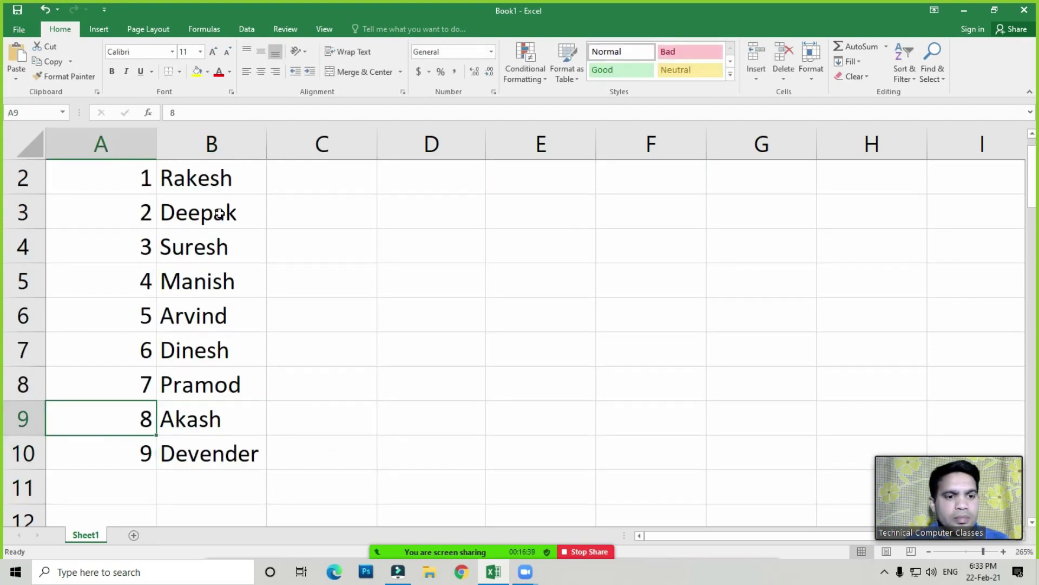
key(Down)
key(Down)
text(10)
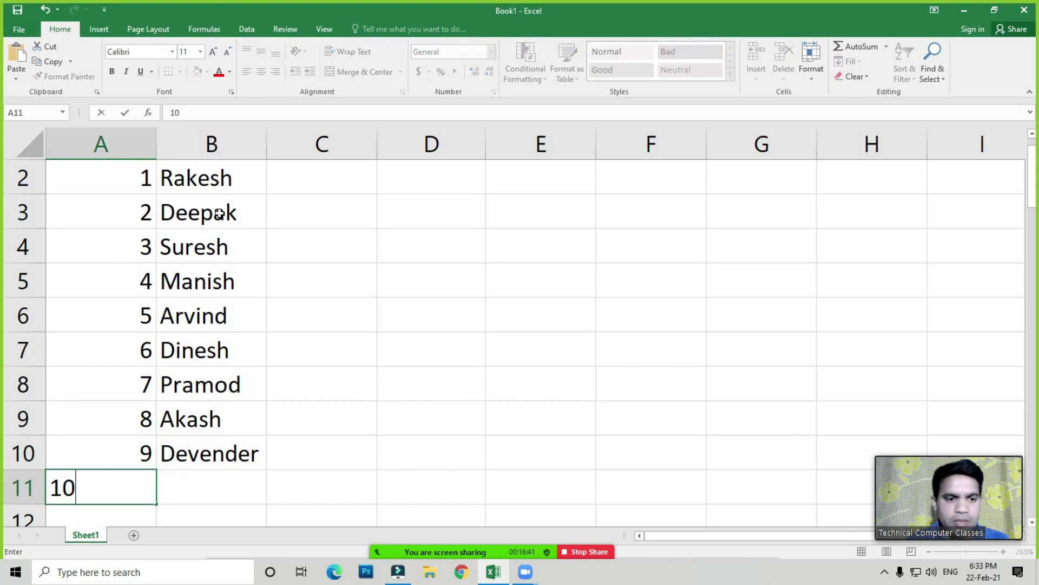
key(Return)
key(Up)
key(Right)
text(Surender)
key(Return)
key(Up)
key(Right)
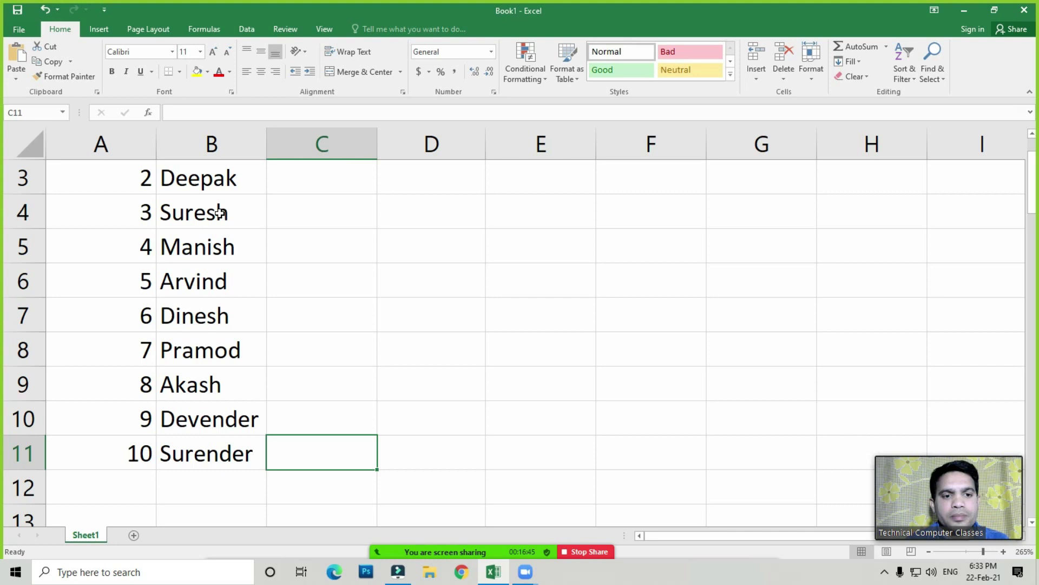
key(ctrl+Up)
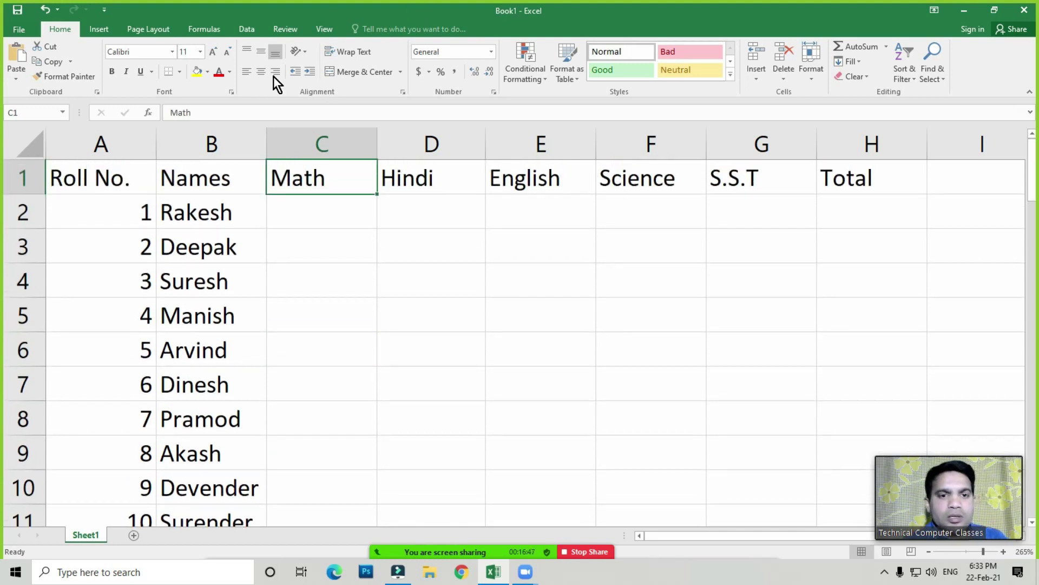
scroll(353, 304, down, 1)
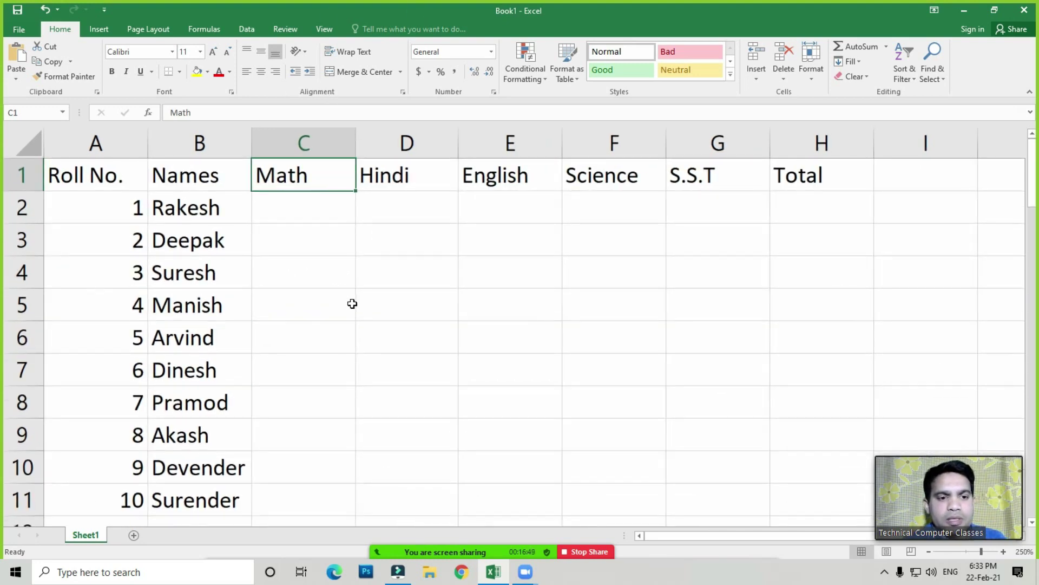
Step: Fill C2:G11 with =RANDBETWEEN(33,99) random marks
click(302, 211)
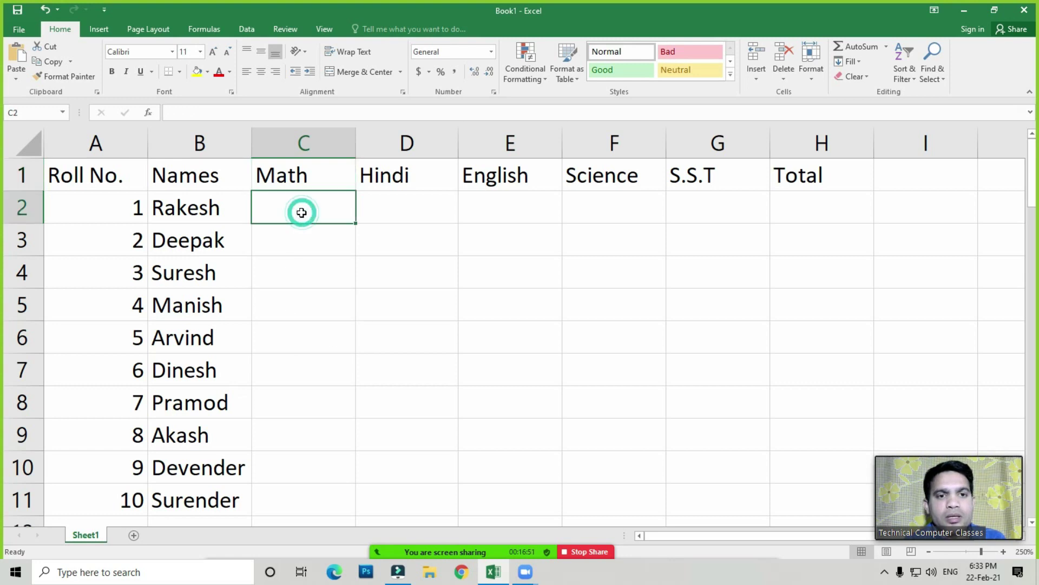
mouse_move(297, 211)
mouse_down()
mouse_move(703, 320)
mouse_move(680, 484)
mouse_up()
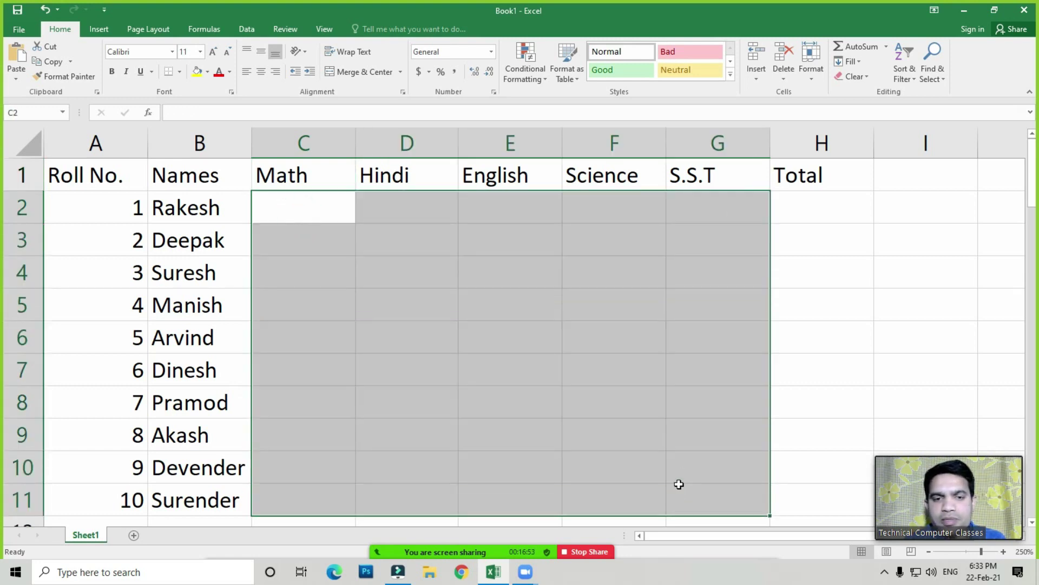
text(=ran)
key(Down)
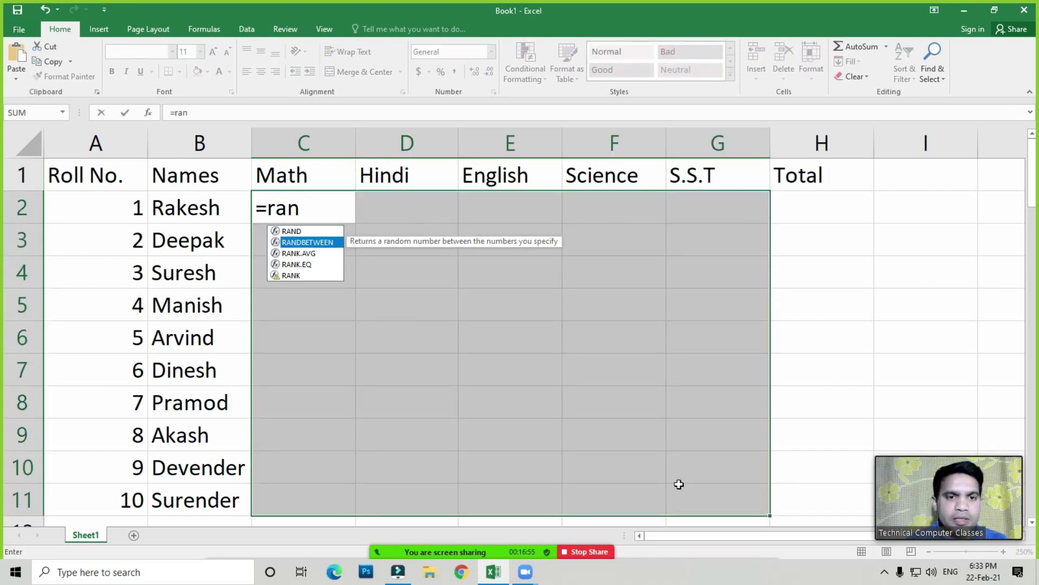
key(Tab)
text(33,99))
key(ctrl+Return)
Step: Copy the marks and paste them back as fixed values over the formulas
key(ctrl+c)
key(alt+e)
key(s)
key(v)
key(Return)
key(alt+e)
key(s)
key(v)
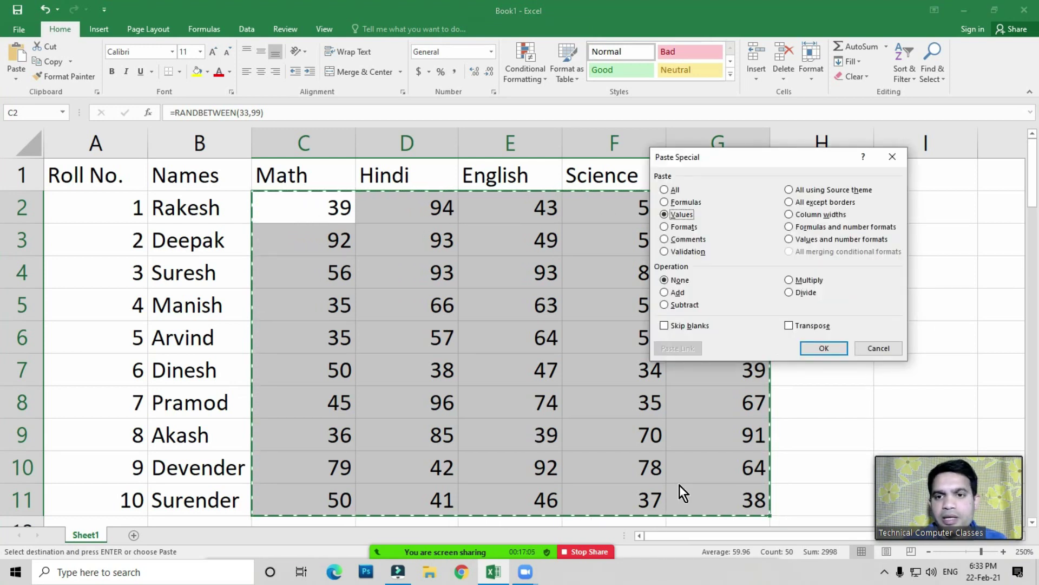
key(Return)
key(Escape)
key(Right)
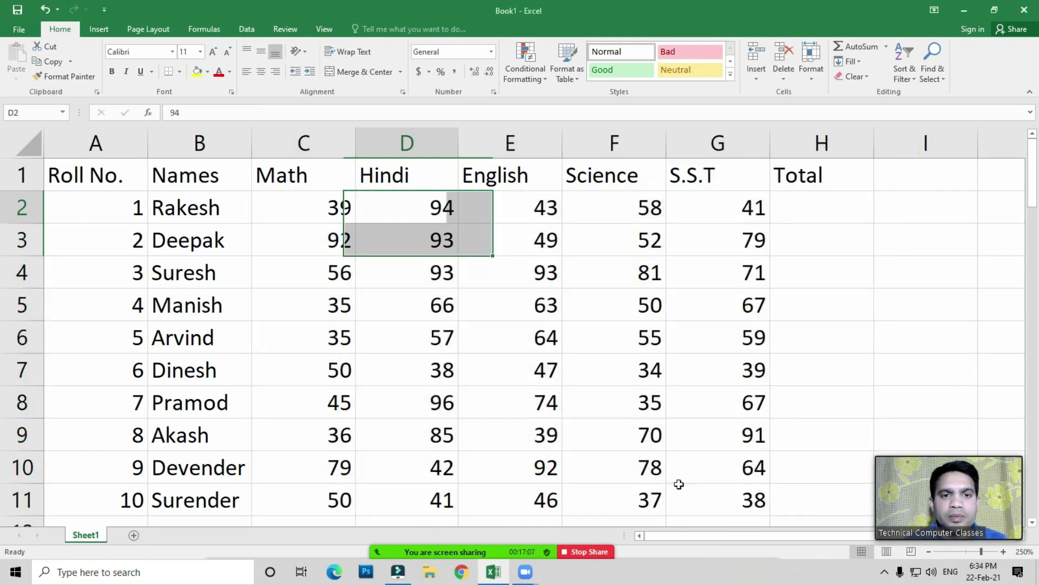
key(Right)
key(Right)
key(Right)
key(Right)
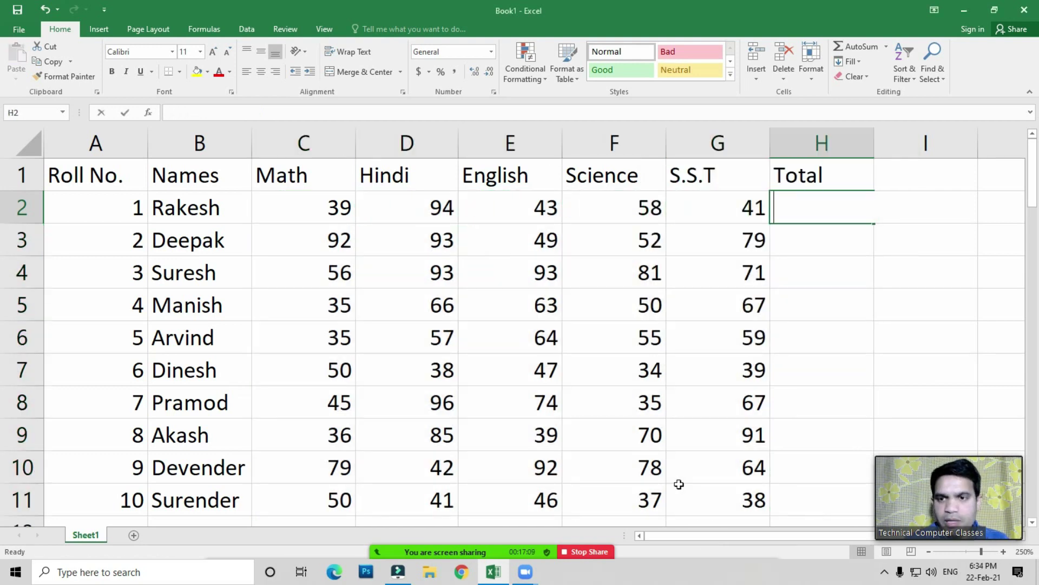
Step: Put an AutoSum total =SUM(C2:G2) in H2, after discarding a mistaken empty sum
key(alt+equal)
key(BackSpace)
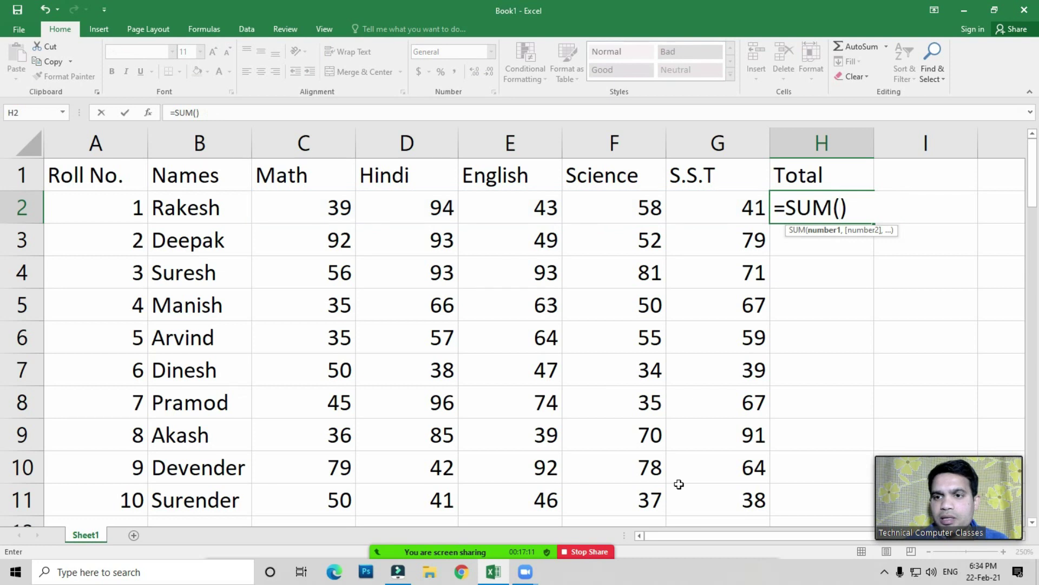
key(Return)
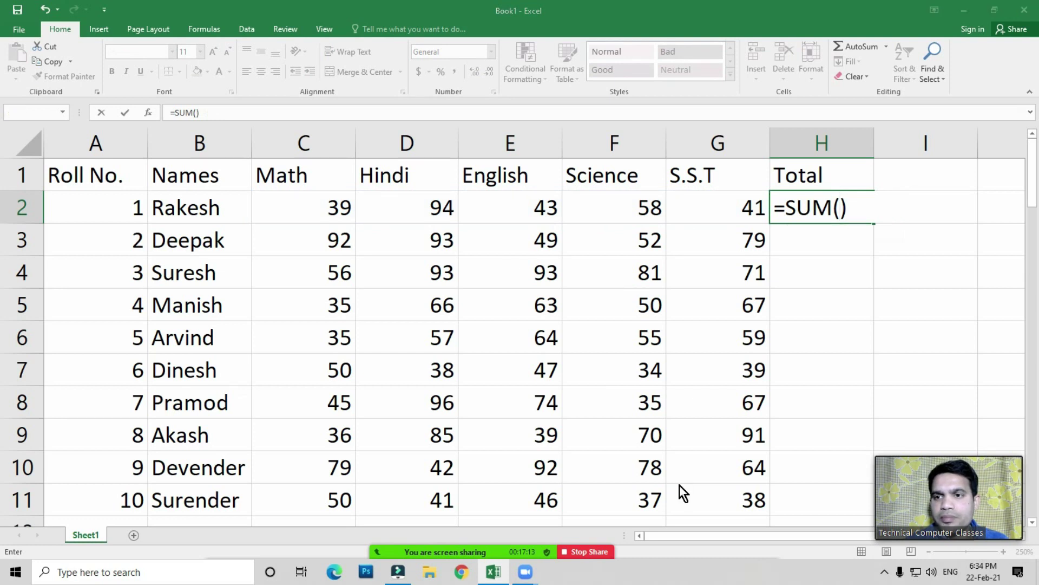
key(Escape)
key(Escape)
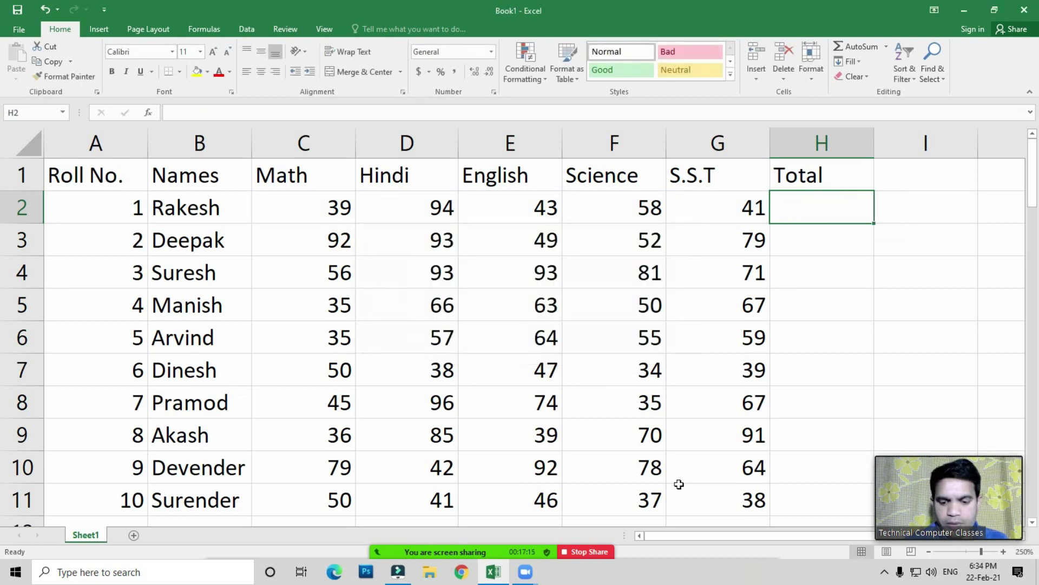
key(alt+equal)
key(Return)
Step: Fill the total formula down H2:H11
key(Up)
key(shift+Down)
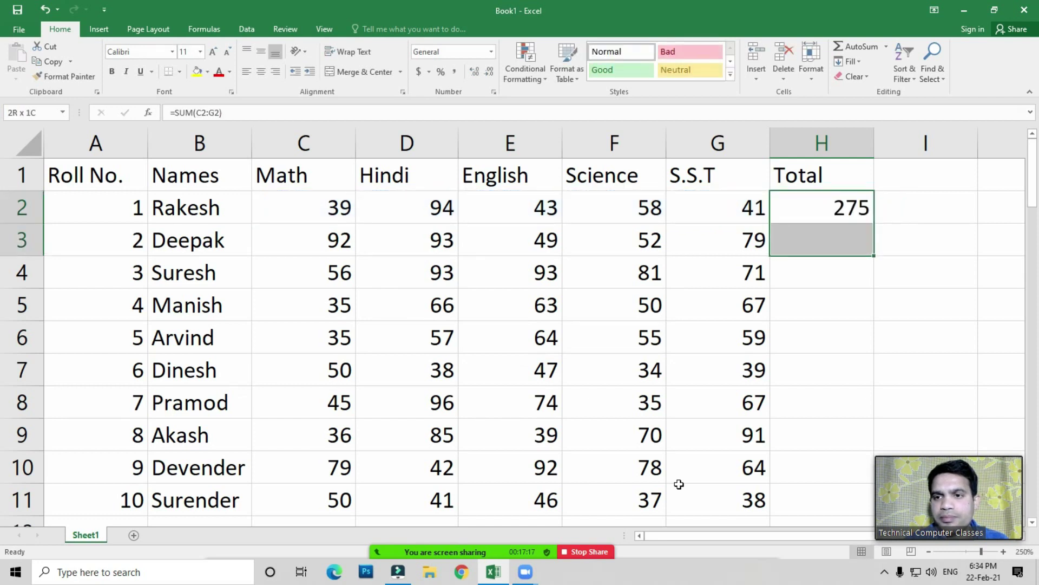
key(shift+Down)
key(shift+Down)
key(shift+Down)
key(shift+Down)
key(shift+Down)
key(shift+Down)
key(shift+Down)
key(shift+Down)
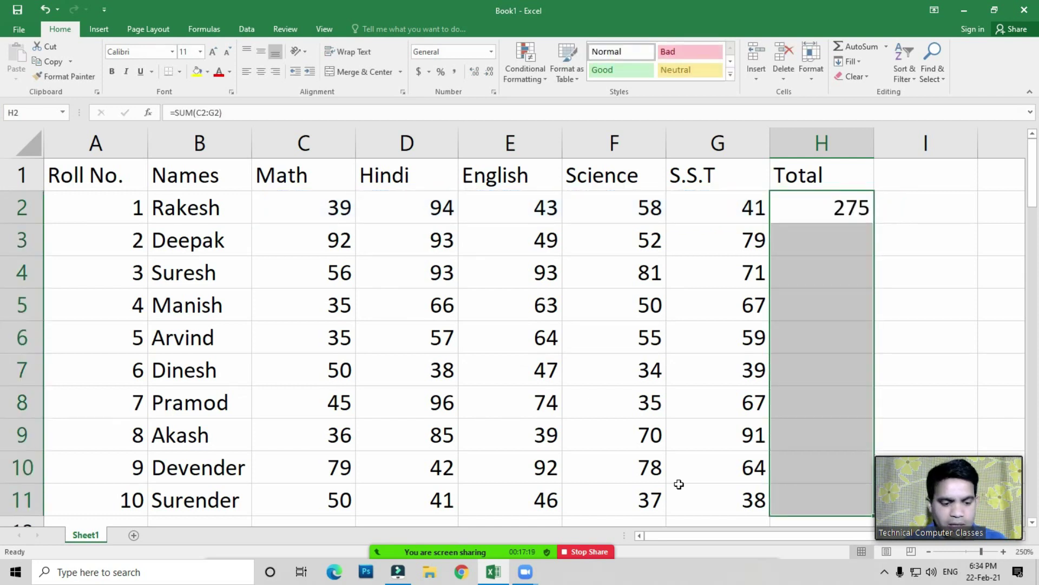
key(ctrl+d)
Step: Select the whole table from A1 to H11
key(Down)
key(Left)
key(Left)
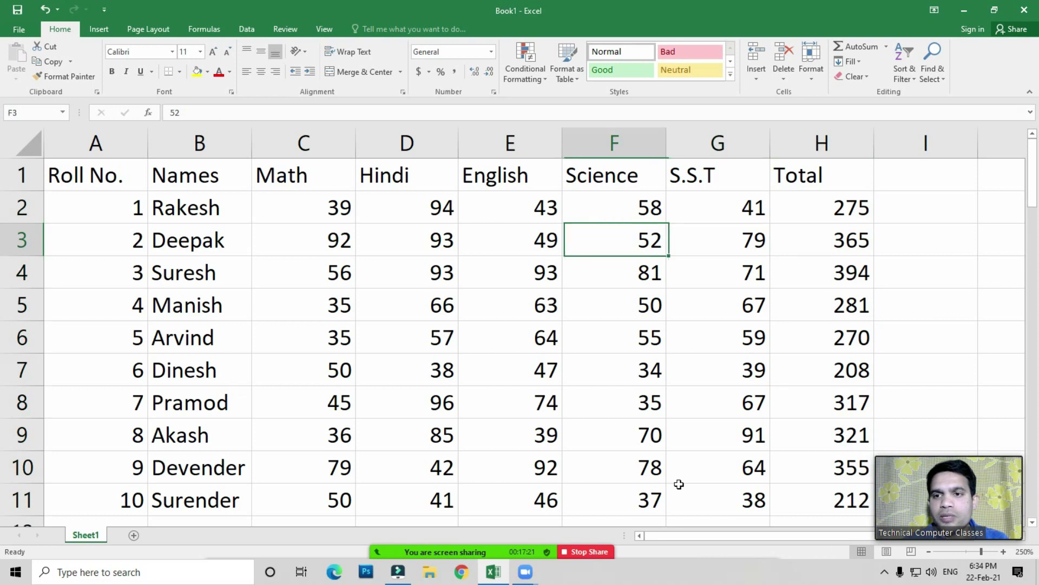
key(Left)
key(Up)
key(Up)
key(Left)
key(Left)
key(Left)
key(Left)
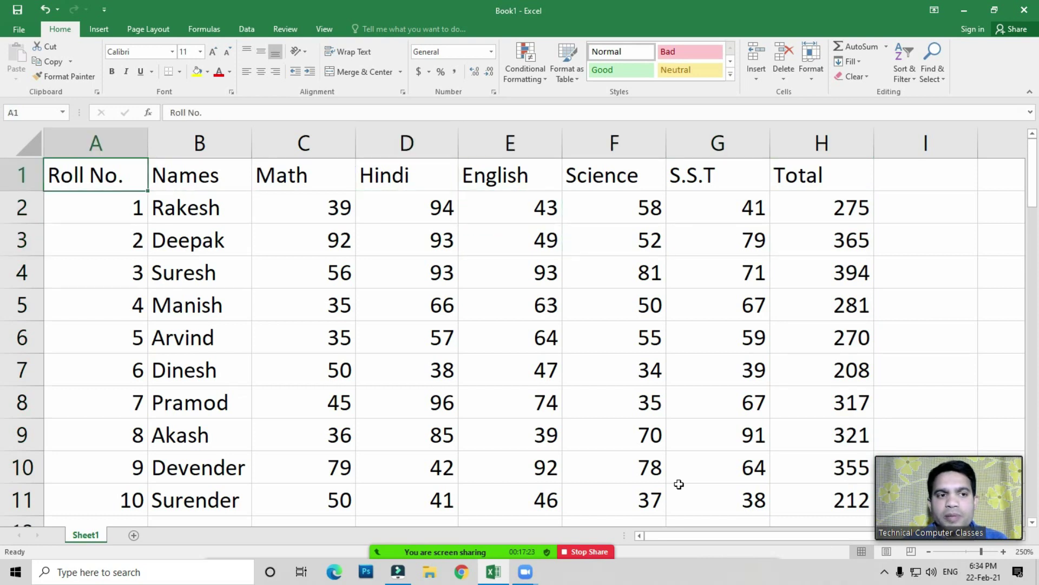
key(ctrl+shift+Right)
key(ctrl+shift+Down)
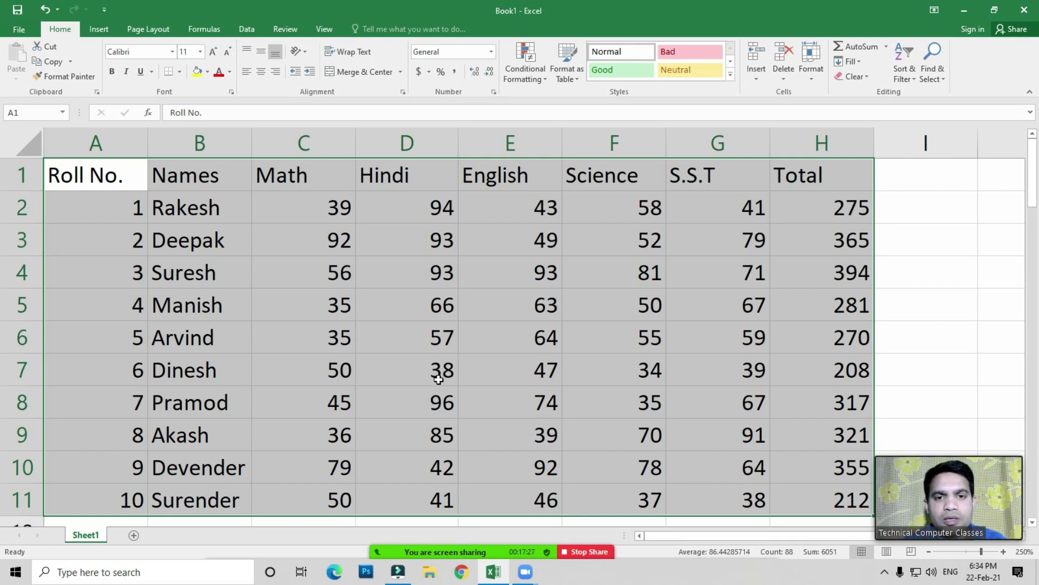
ctrl+scroll(438, 373, down, 1)
drag(379, 233, 456, 278)
click(456, 276)
click(483, 299)
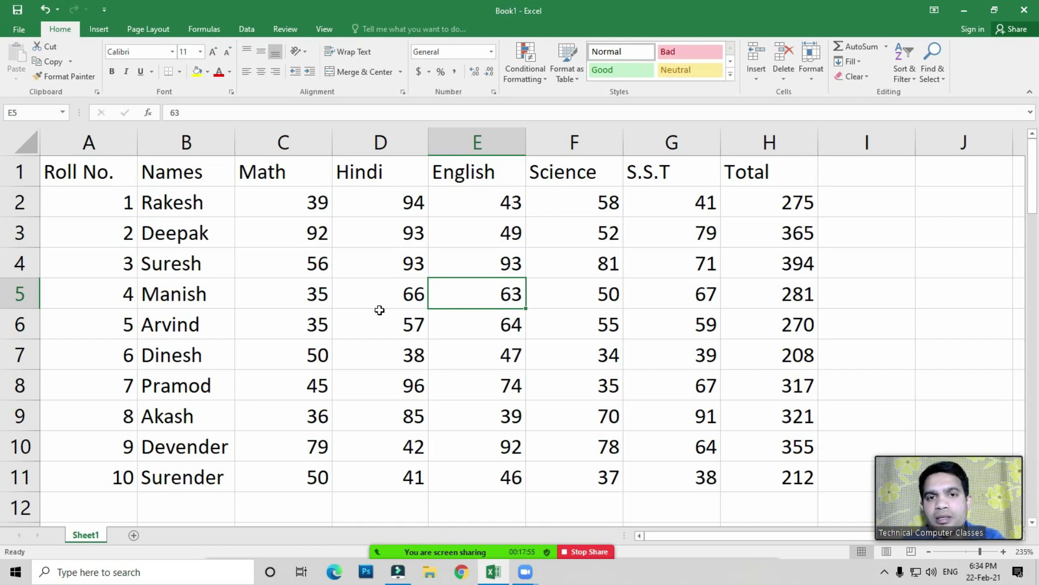
click(526, 77)
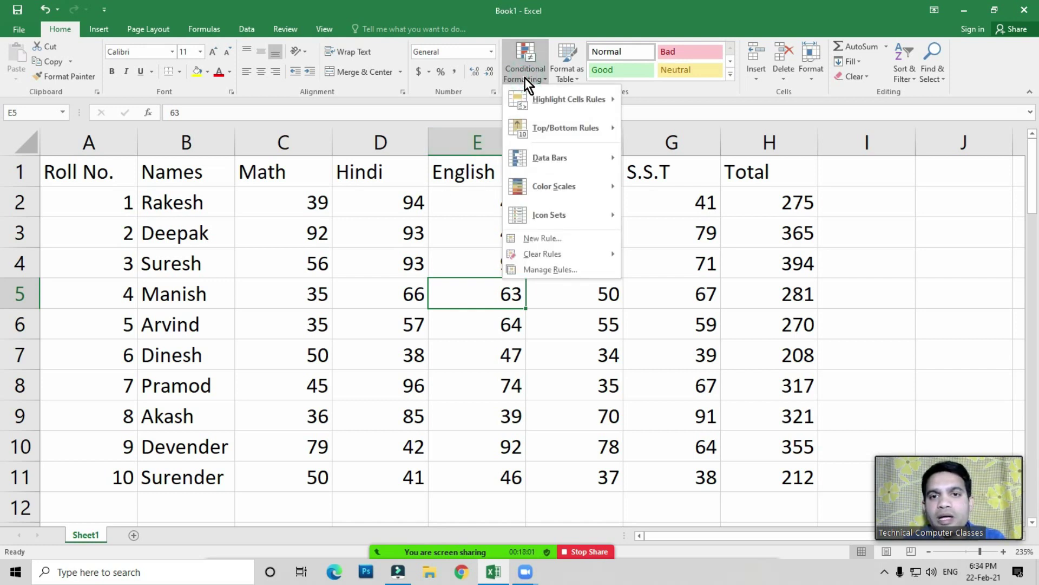
click(515, 75)
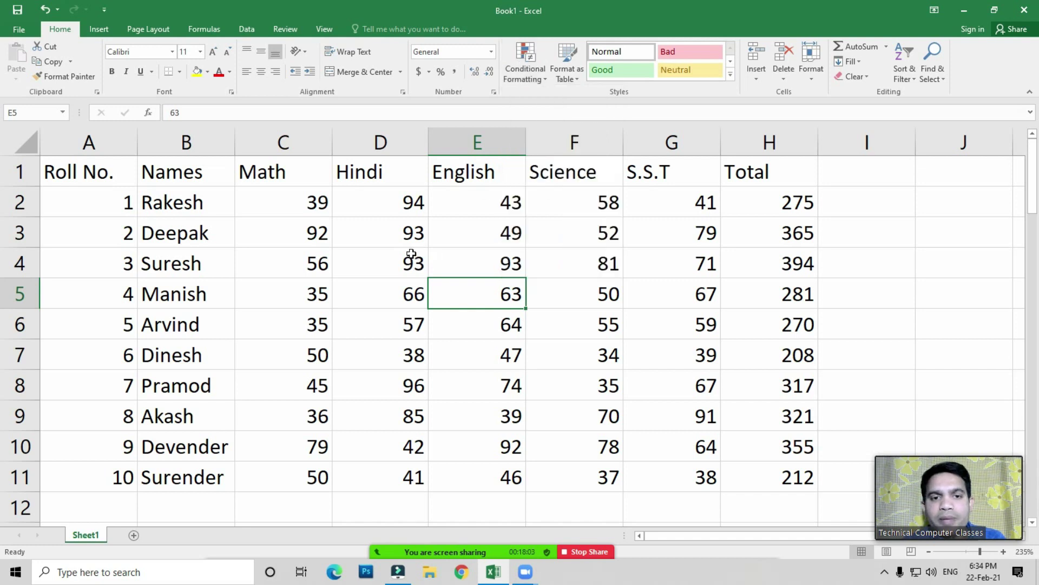
click(403, 268)
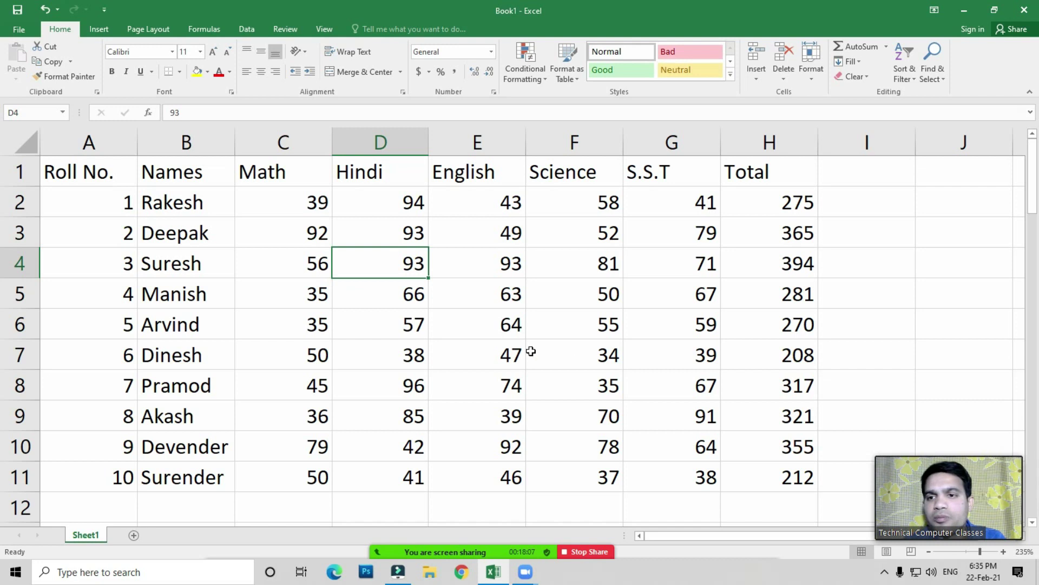
Step: Start a Greater Than highlight rule on Math marks C2:C11 with threshold 80
drag(302, 200, 305, 475)
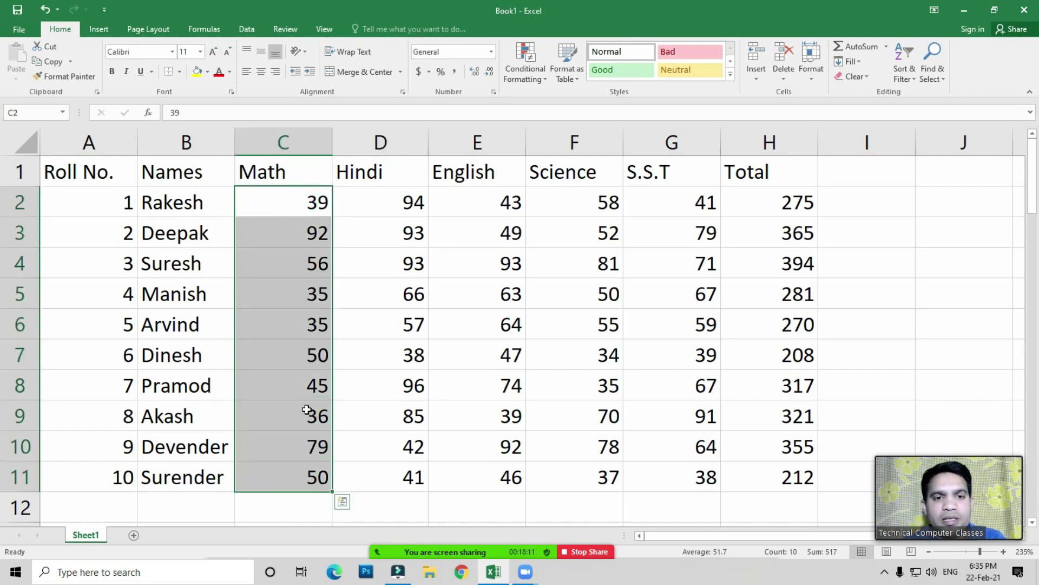
click(527, 74)
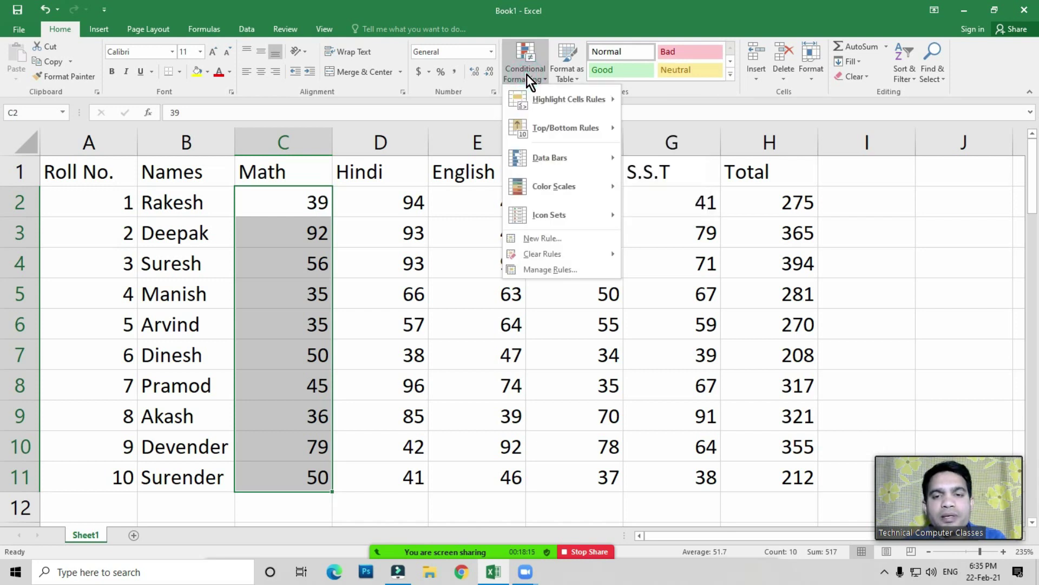
mouse_move(569, 99)
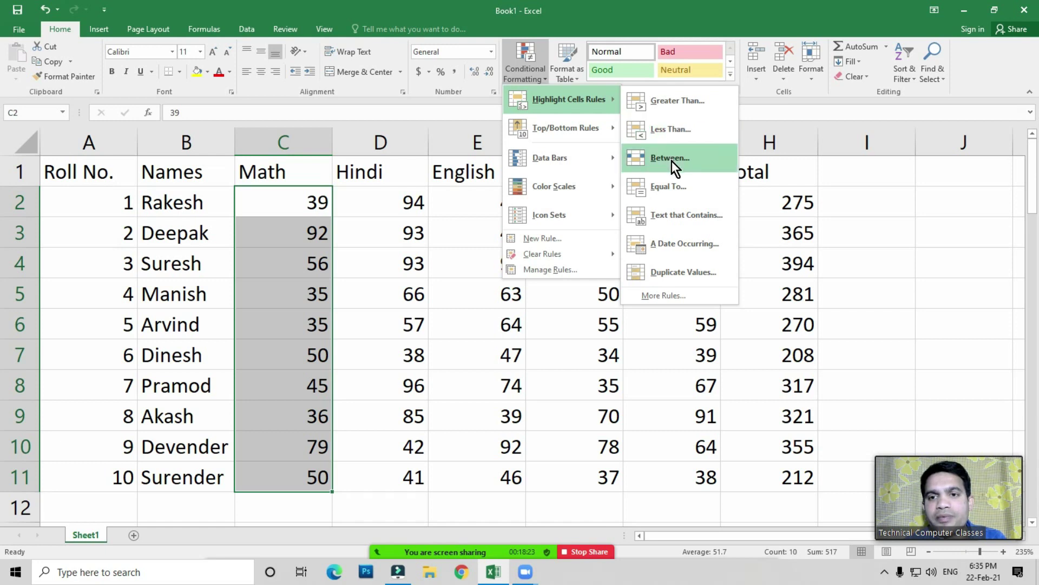
click(672, 102)
drag(691, 241, 557, 223)
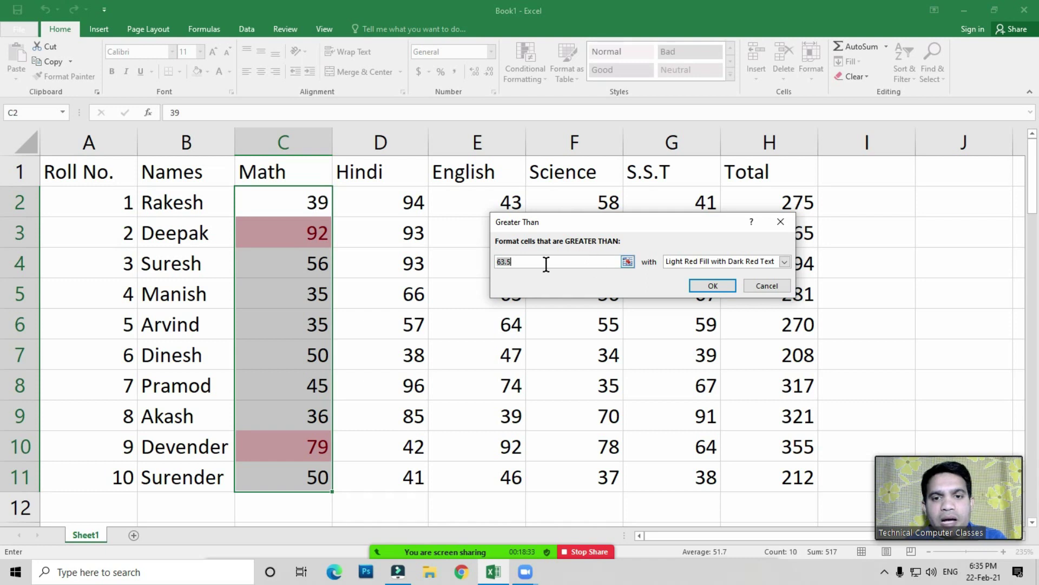
drag(492, 267, 511, 263)
key(BackSpace)
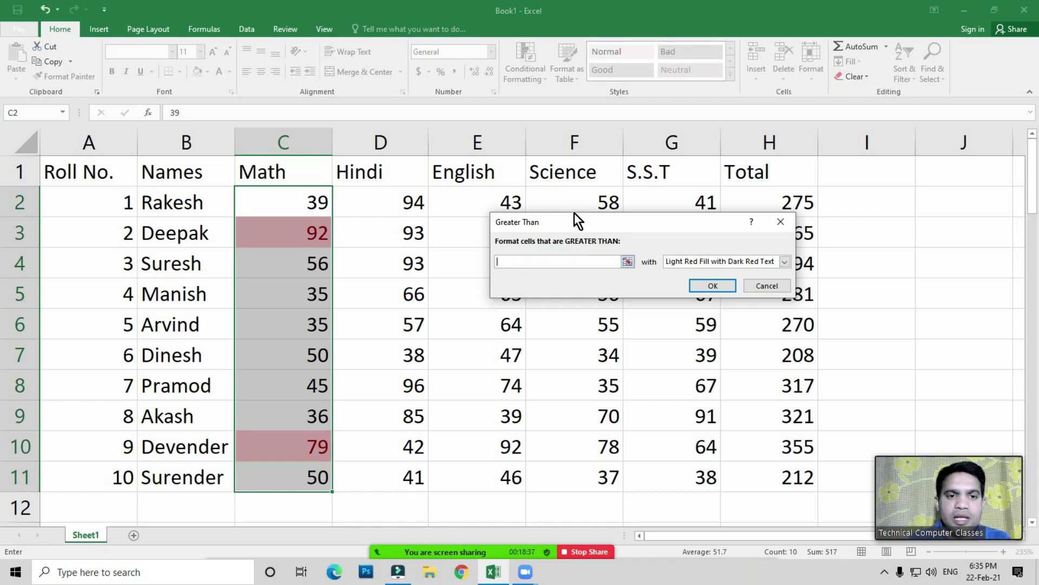
text(8)
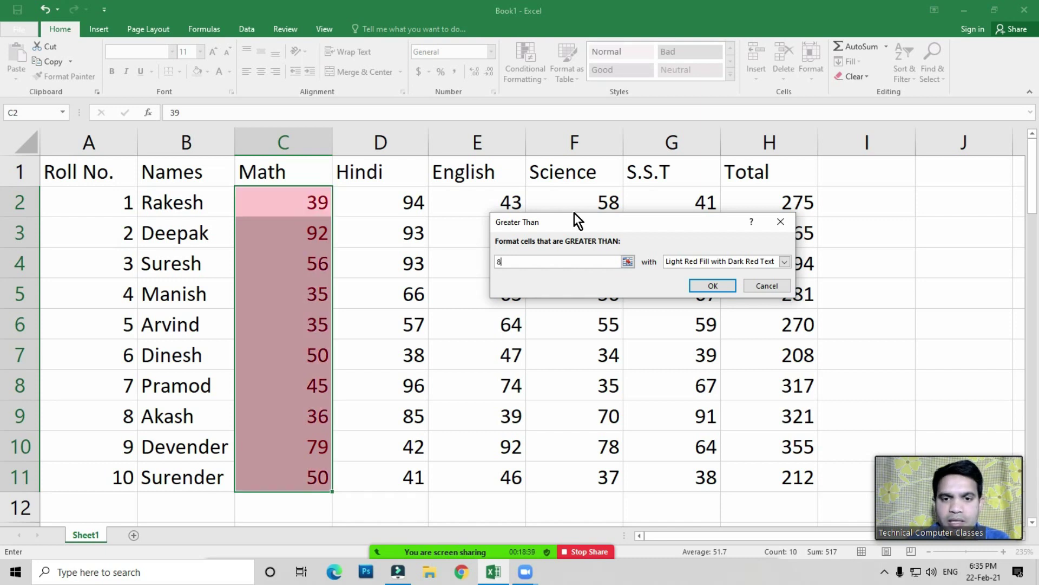
text(0)
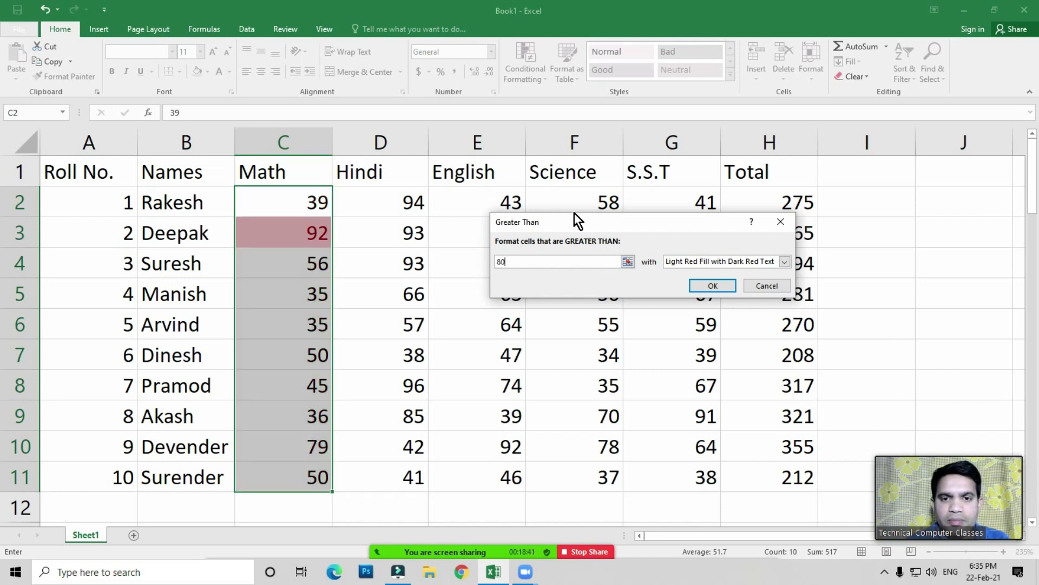
click(683, 262)
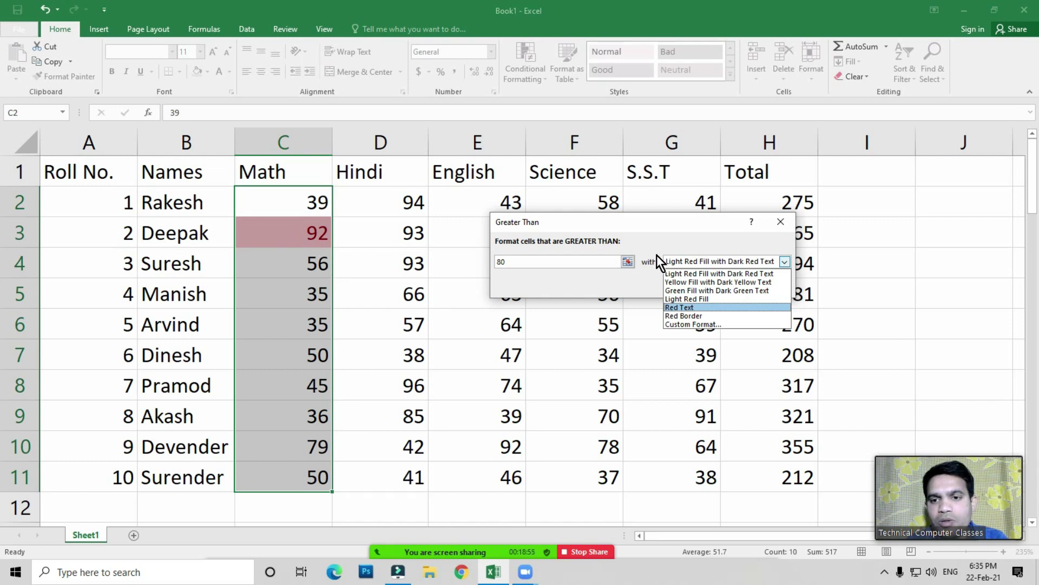
Step: Swap the trial red custom fill for green and apply the greater-than-80 rule to Math scores
click(699, 323)
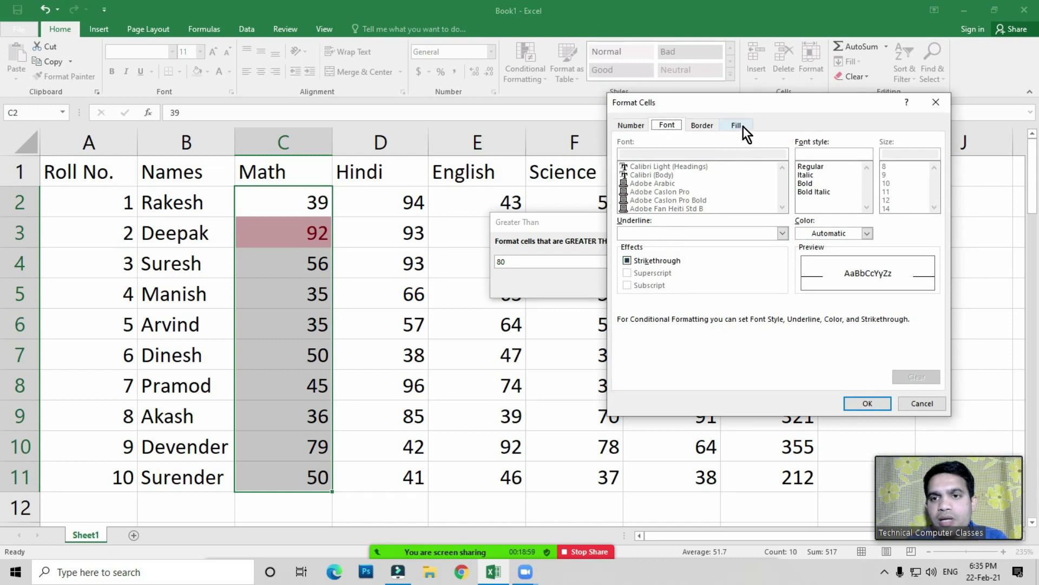
click(742, 126)
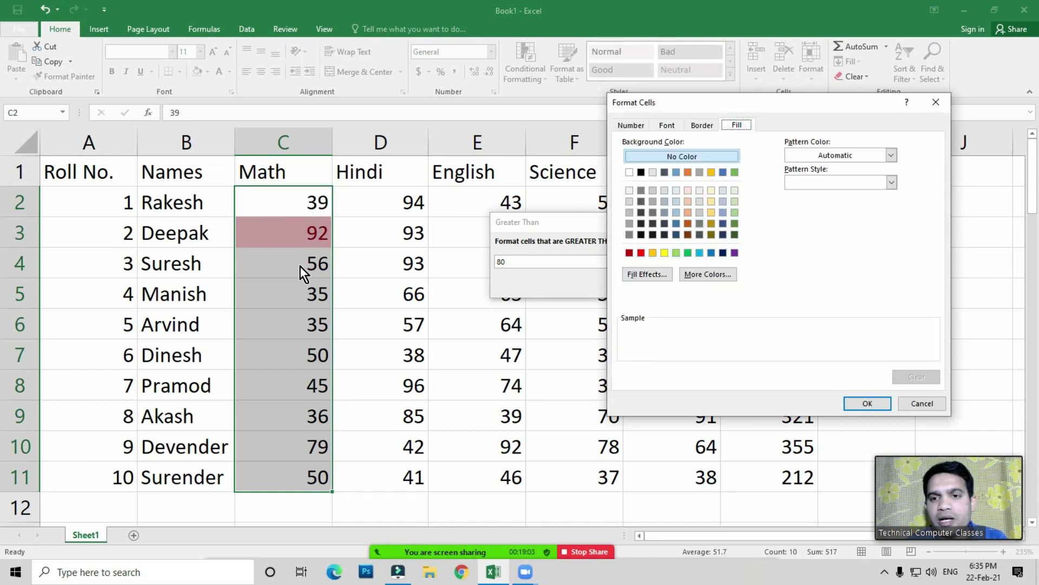
click(641, 253)
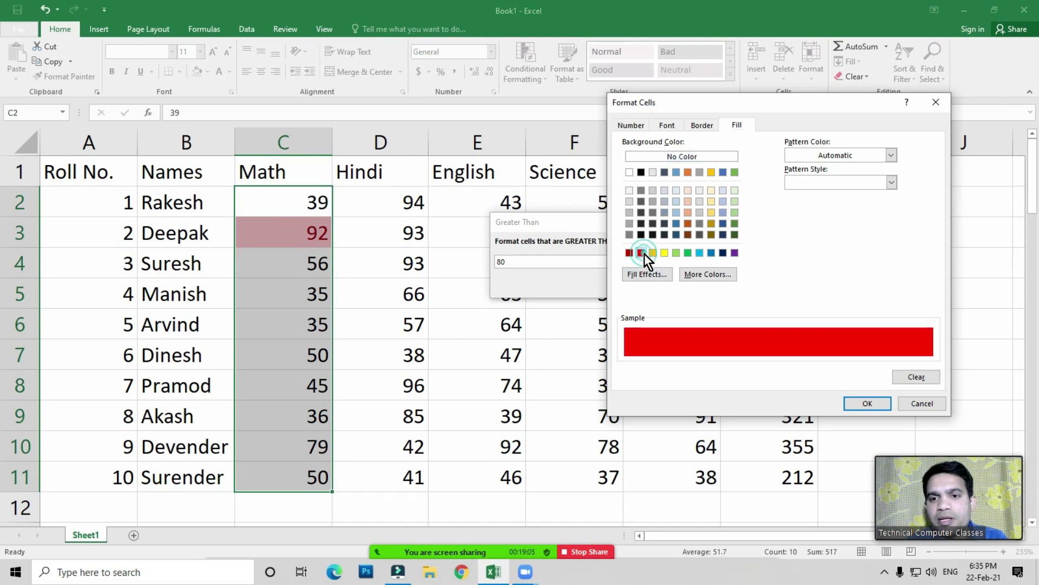
click(868, 404)
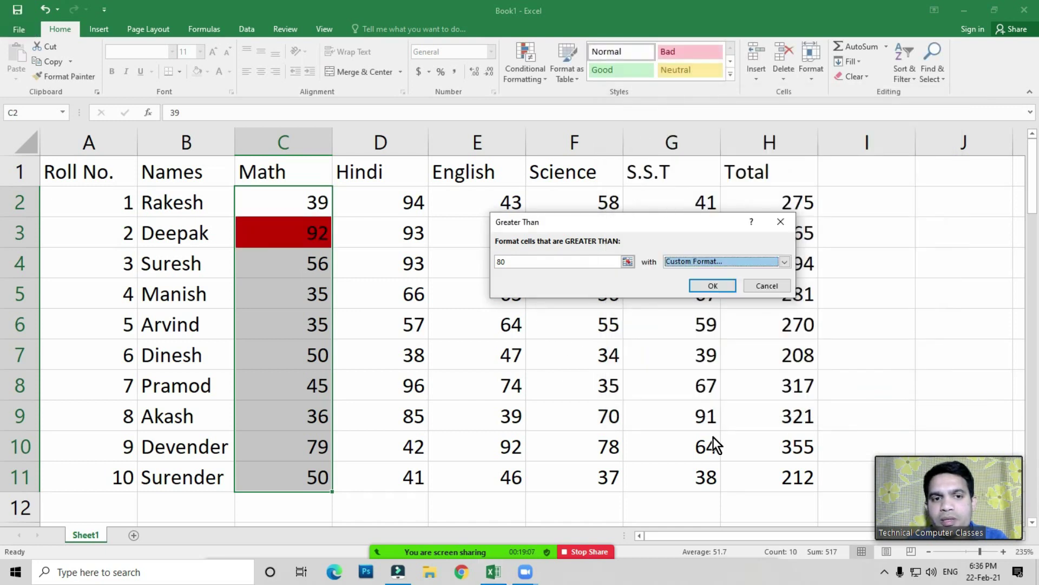
click(712, 264)
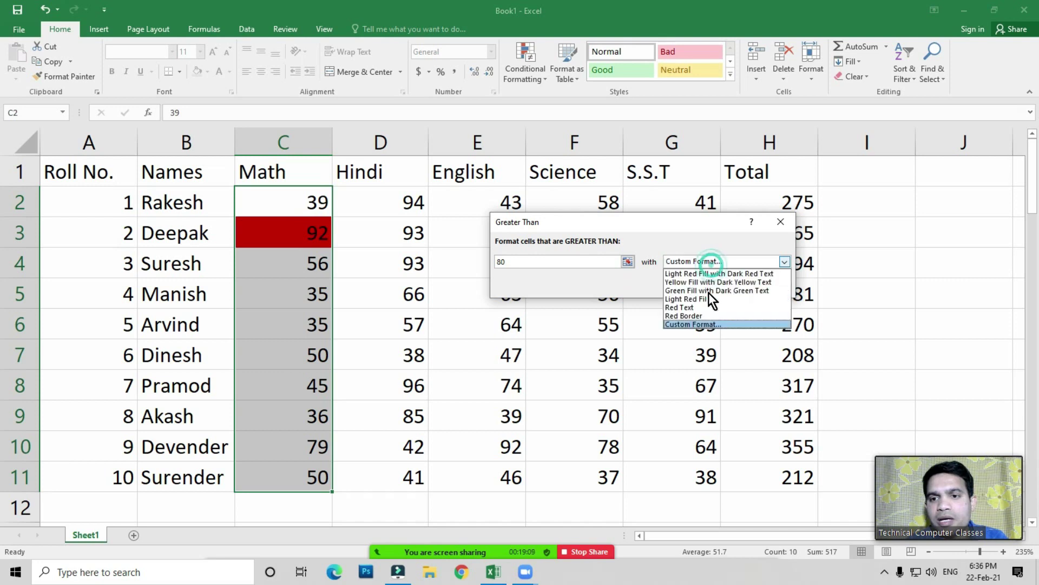
click(696, 324)
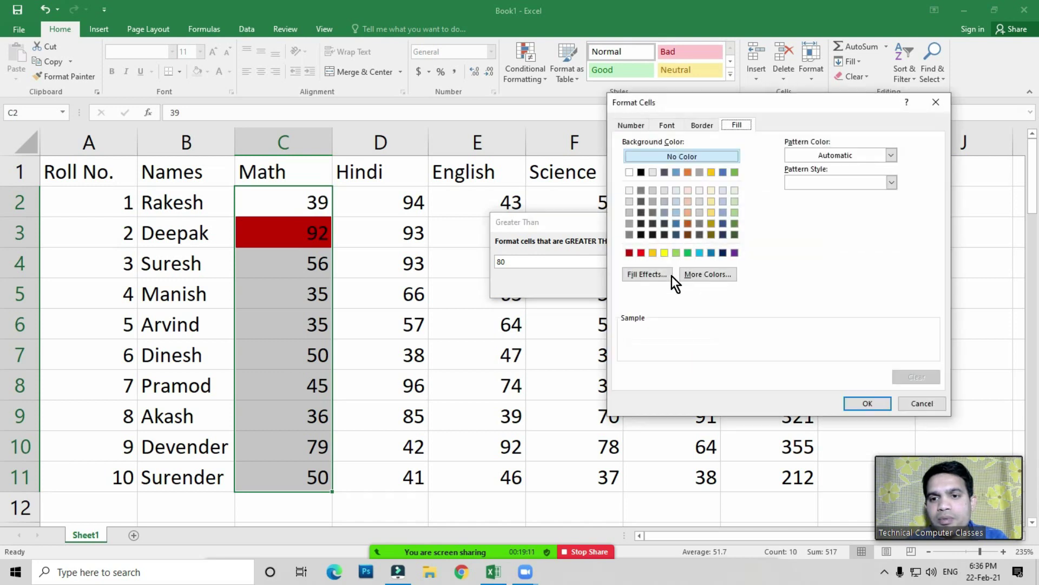
click(688, 253)
click(862, 405)
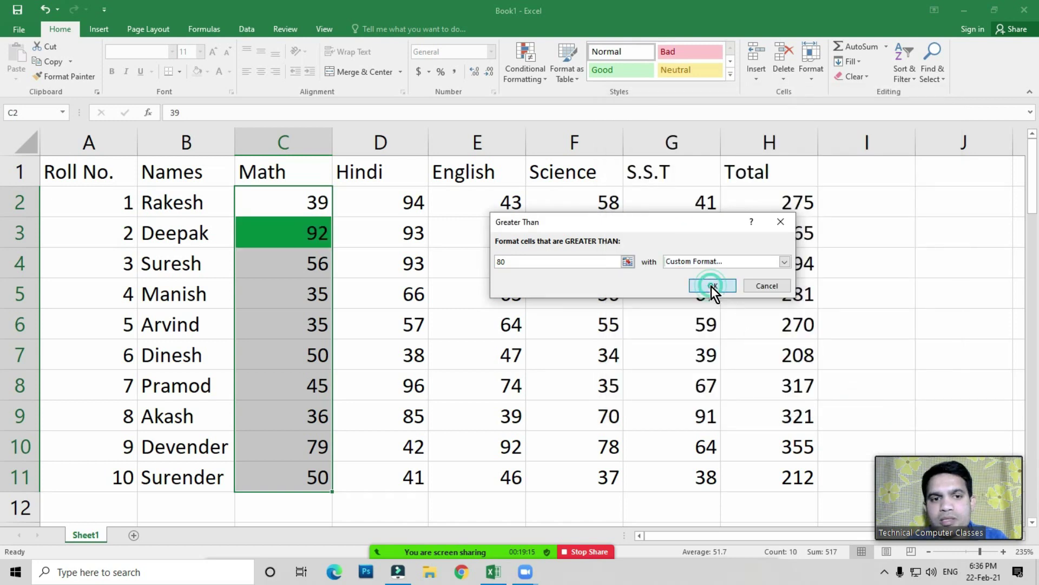
click(713, 286)
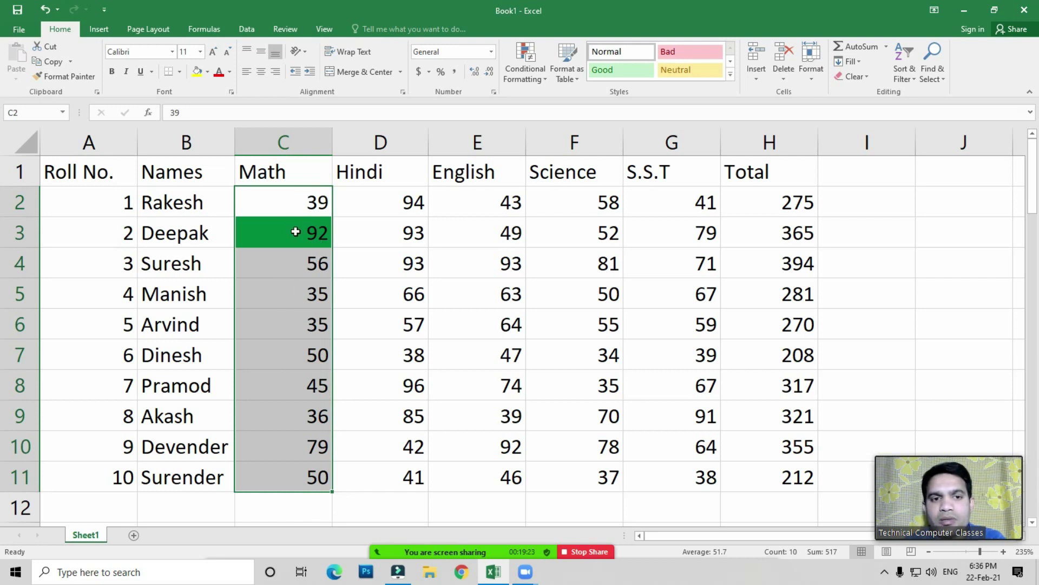
Step: Select the Math scores C2:C11 and bring up the Clear Rules choices
click(297, 266)
drag(293, 191, 288, 487)
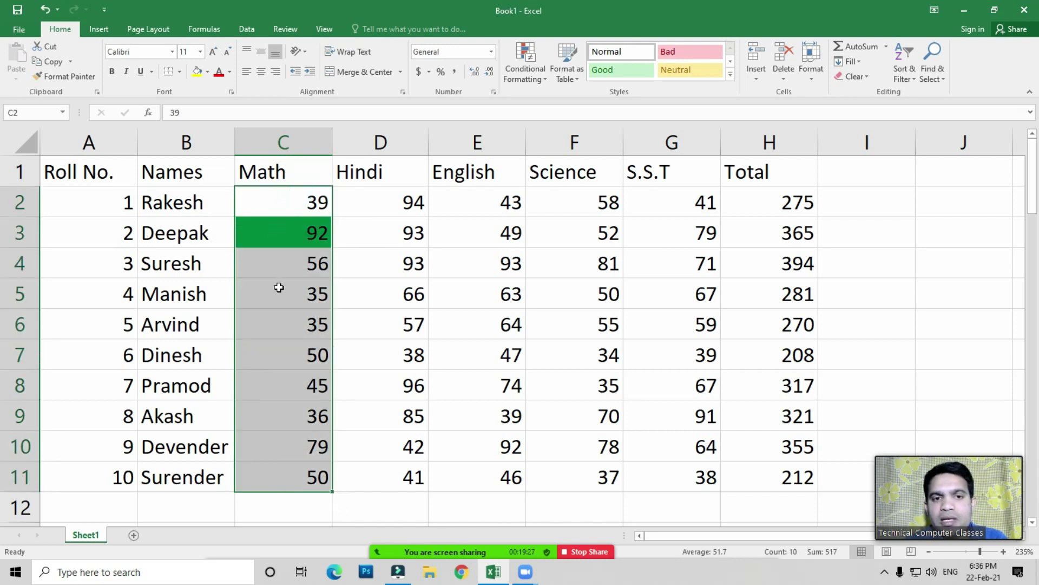
click(529, 77)
click(538, 255)
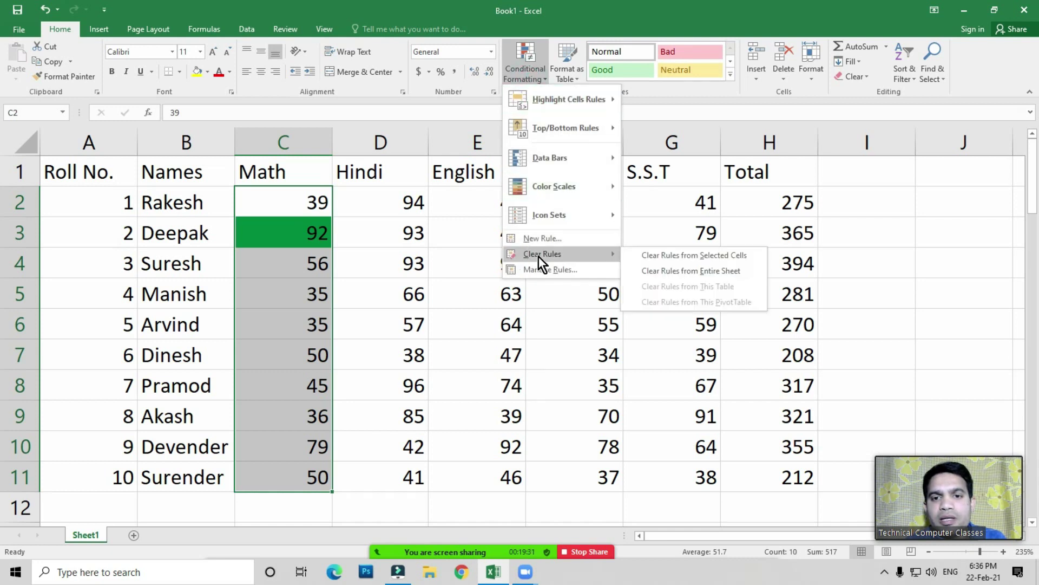
mouse_move(542, 253)
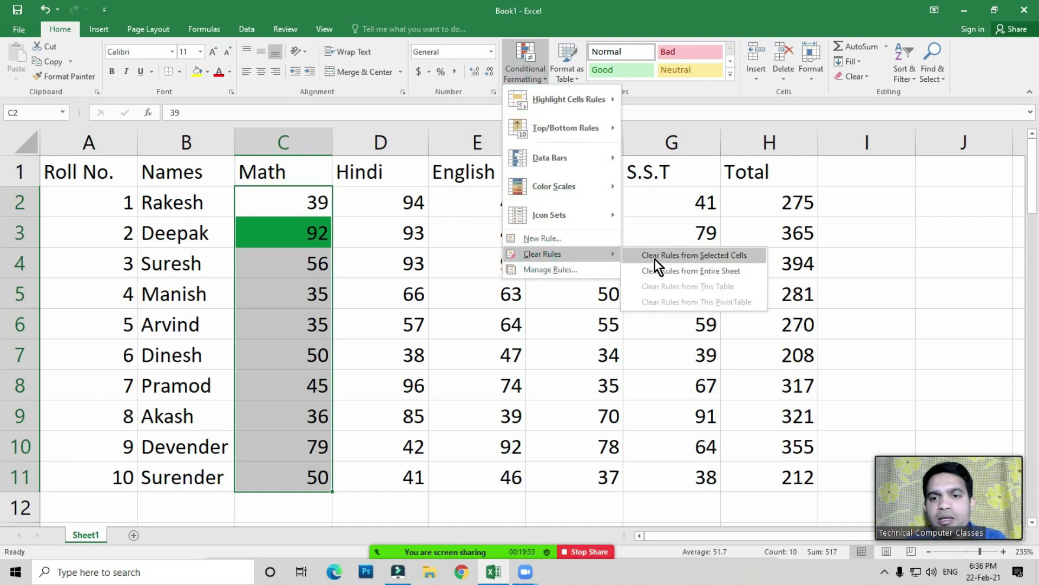
Step: Clear the Math column's rules, then try a Less Than rule with threshold 50
click(714, 256)
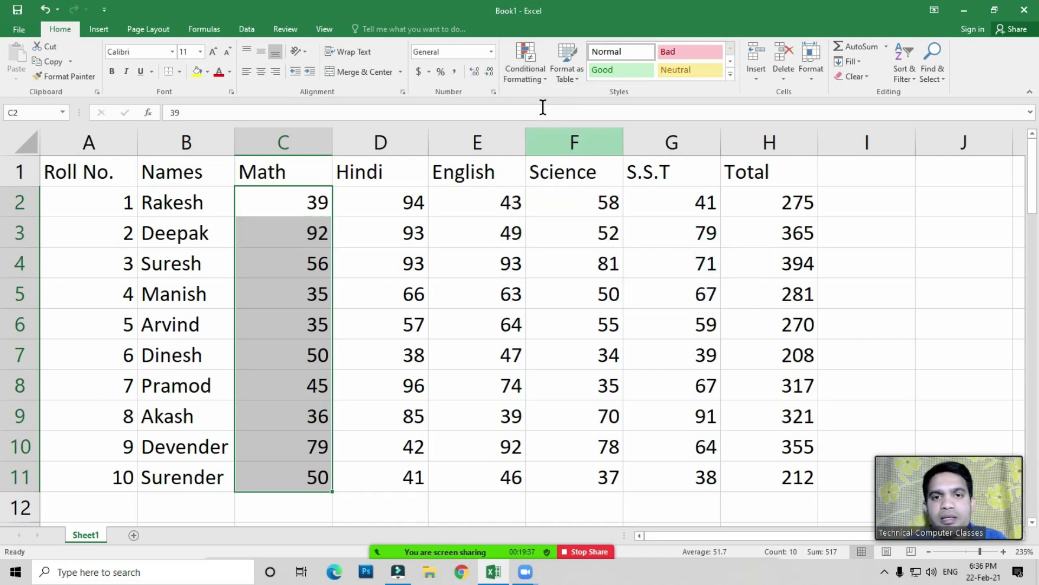
click(525, 76)
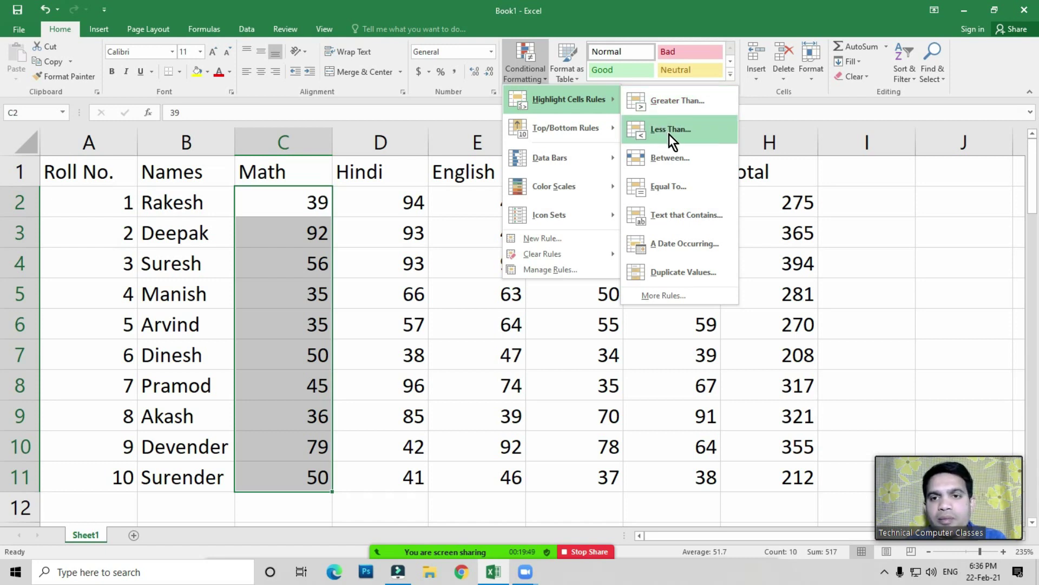
click(669, 135)
drag(580, 220, 545, 197)
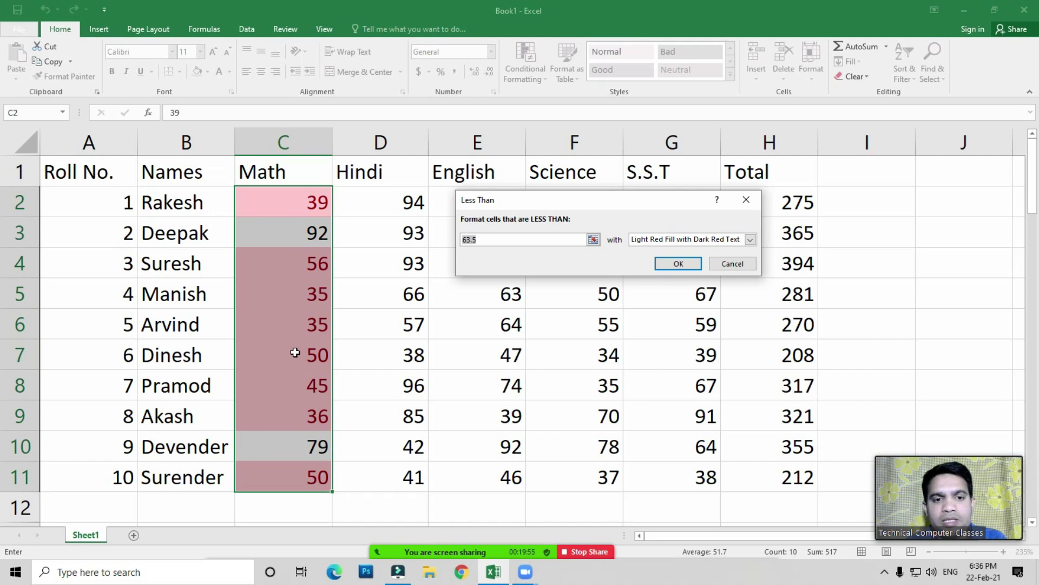
click(488, 239)
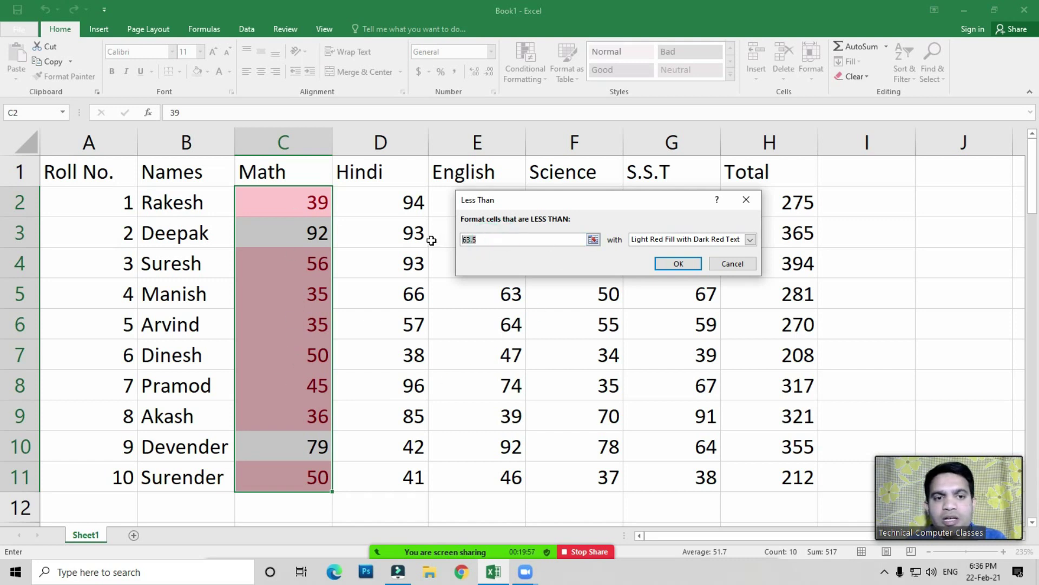
key(BackSpace)
text(60)
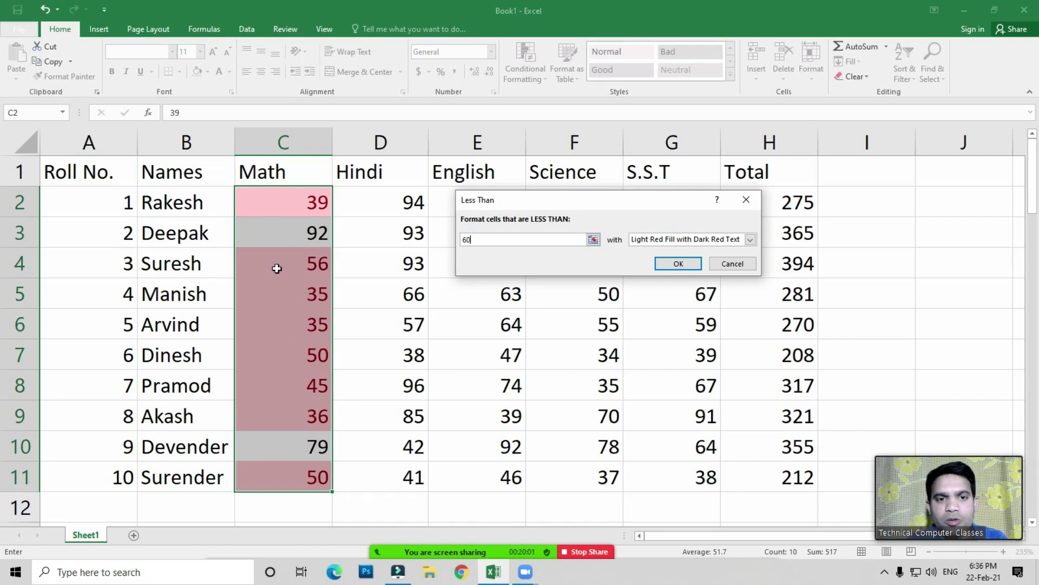
double_click(486, 239)
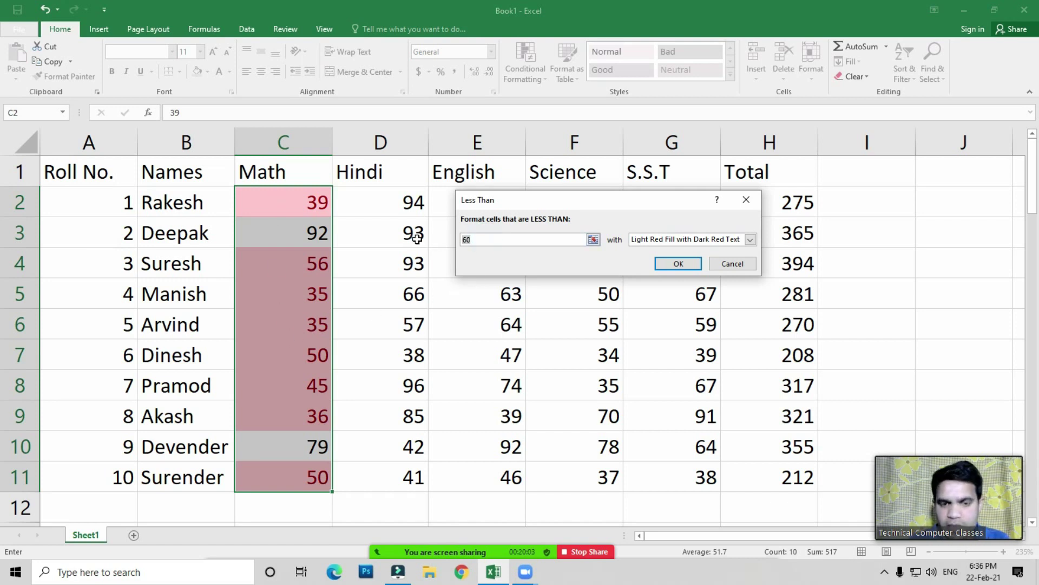
text(50)
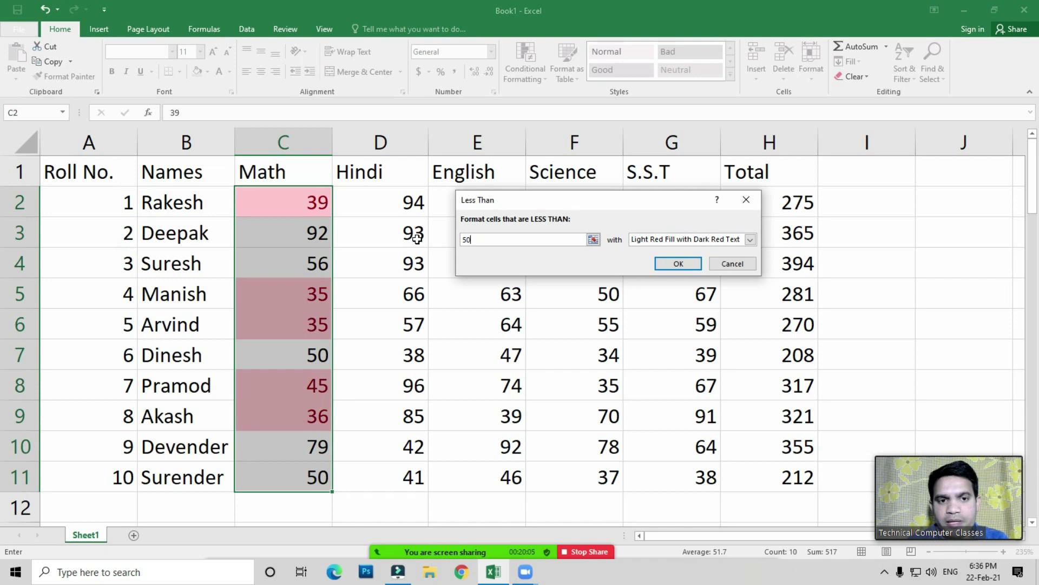
Step: Preview green, then light red presets for the less-than-50 rule, and cancel it
click(662, 243)
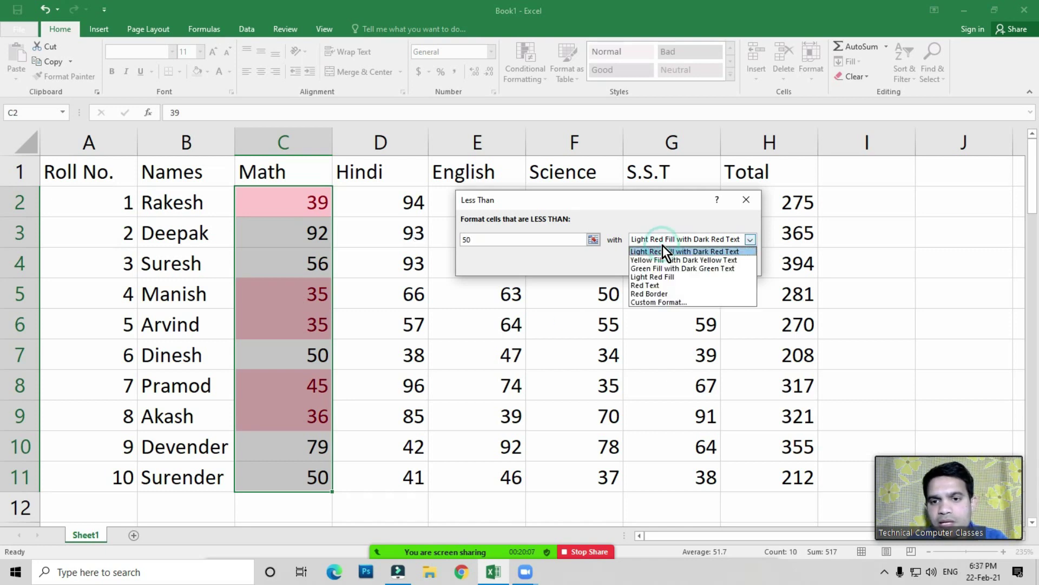
click(649, 268)
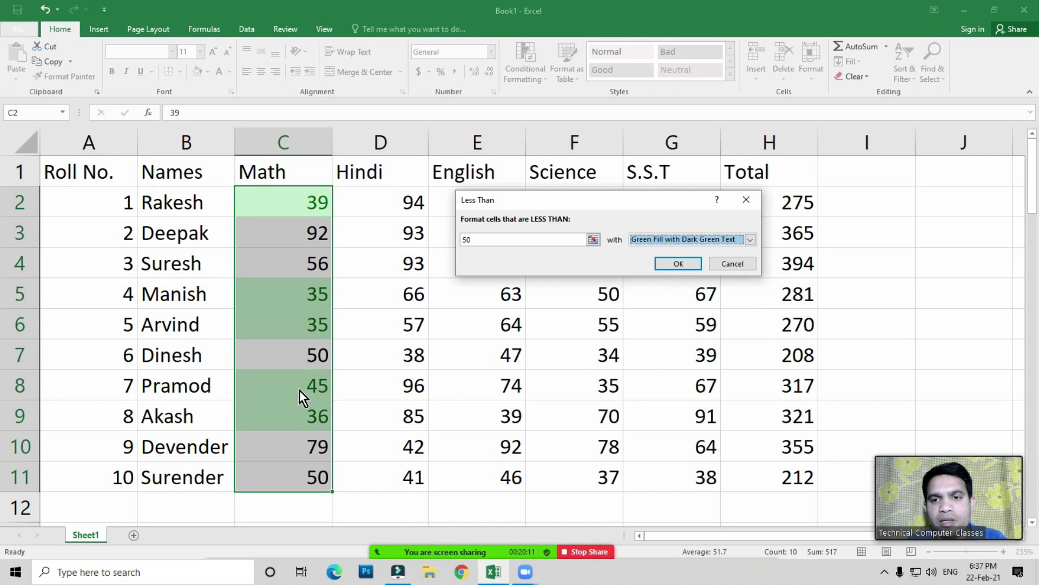
click(648, 239)
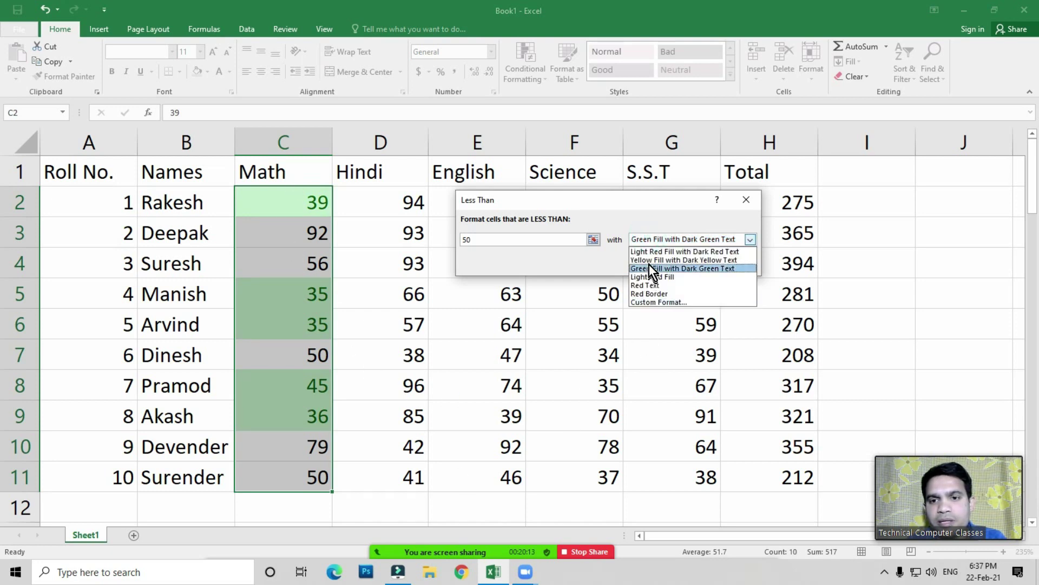
click(654, 252)
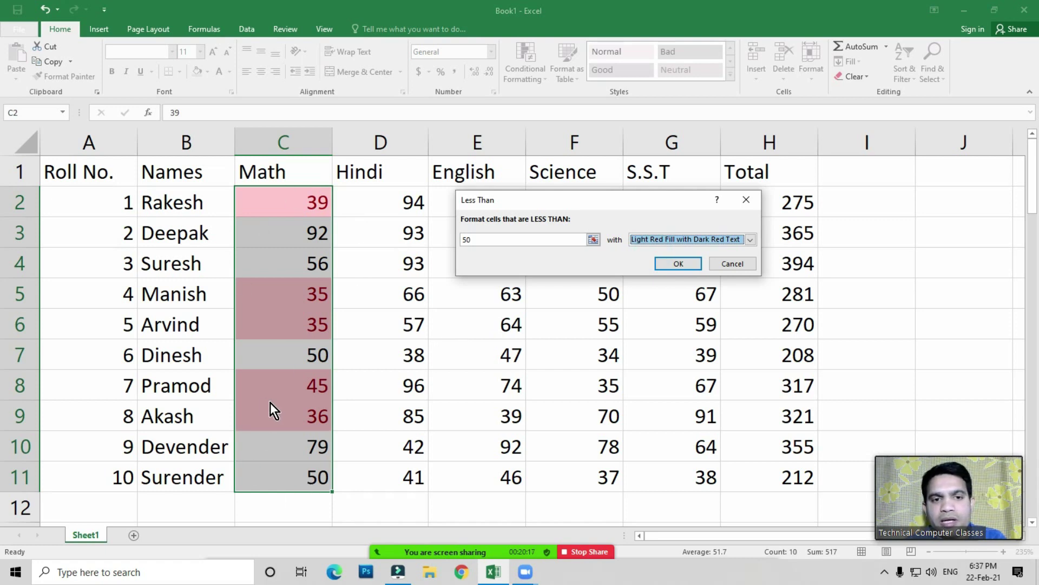
click(732, 263)
click(525, 73)
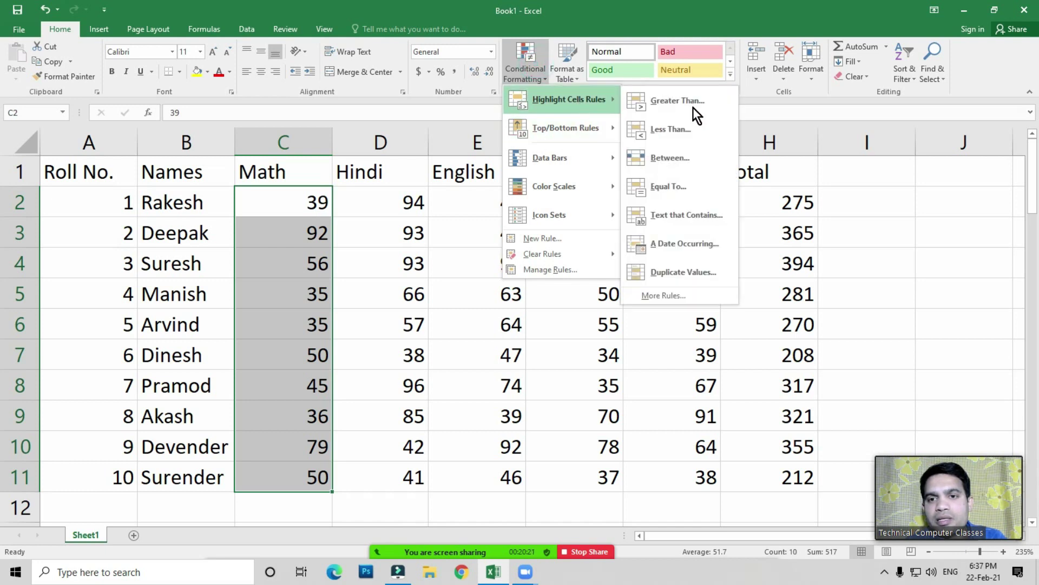
mouse_move(568, 99)
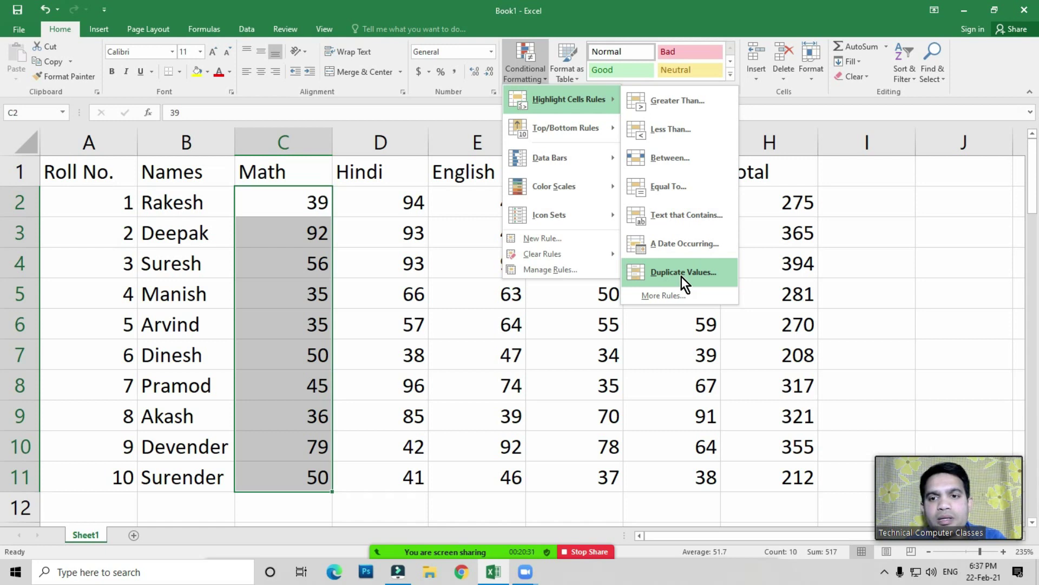
Step: Replace Devender with Arvind in cell B10 of the Names column
click(170, 202)
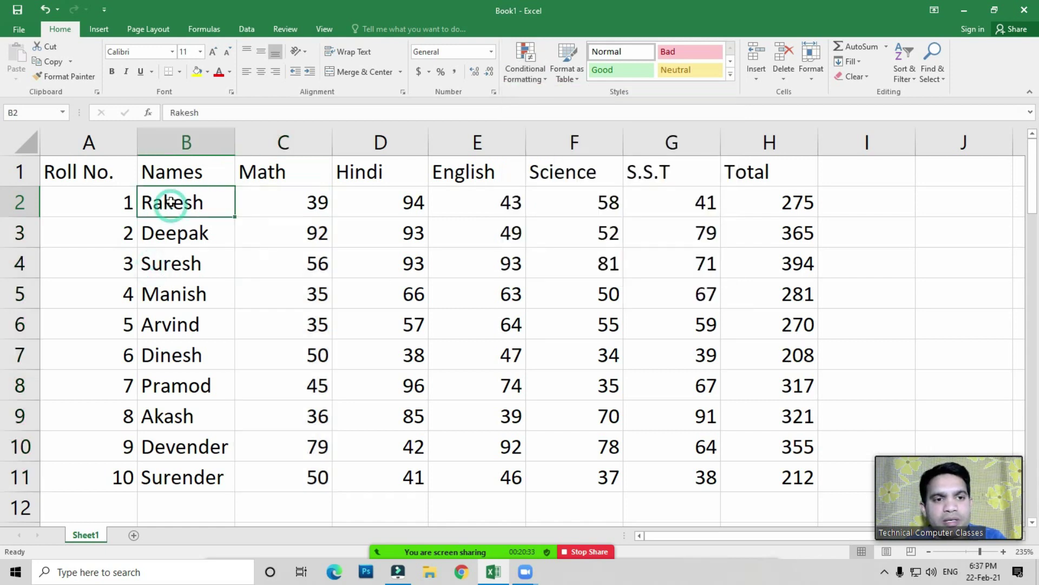
drag(170, 202, 176, 471)
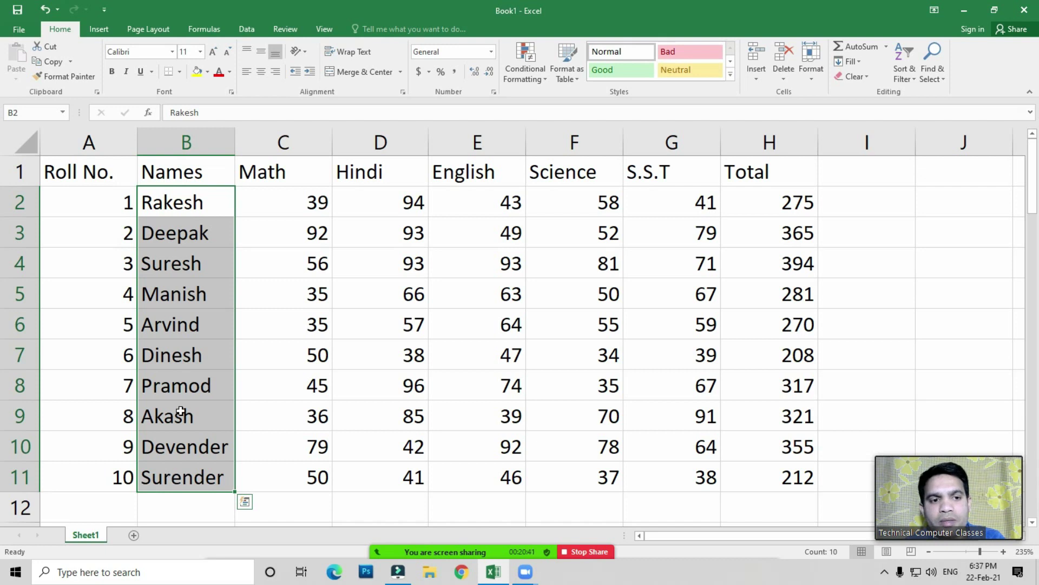
click(195, 329)
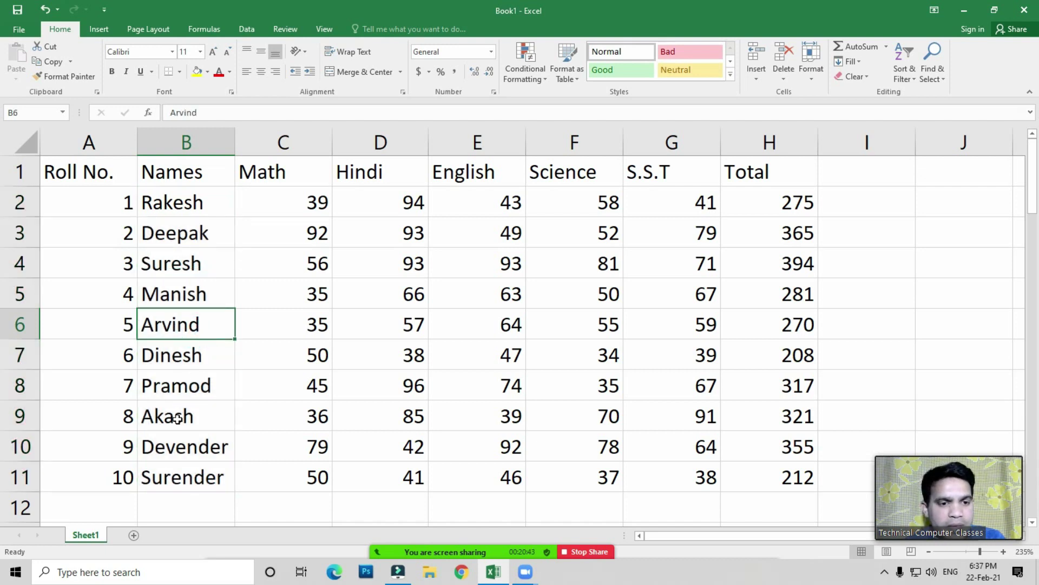
click(159, 445)
text(Aerv)
key(BackSpace)
key(BackSpace)
key(BackSpace)
text(rvi)
key(BackSpace)
text(nd)
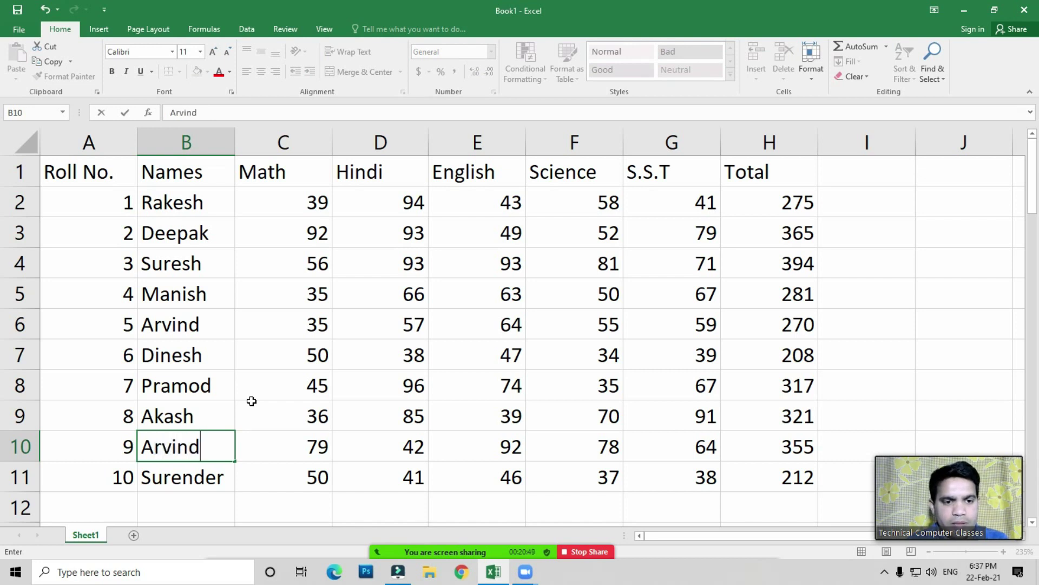
key(Return)
drag(162, 203, 194, 477)
Step: Highlight names containing 'Arvind' with yellow fill and dark yellow text
click(526, 79)
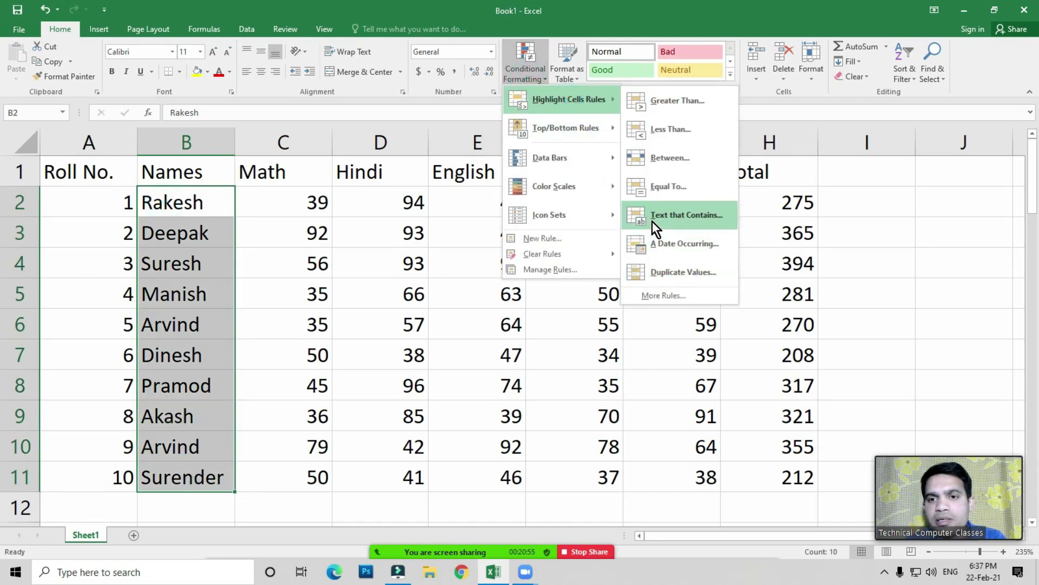
click(688, 217)
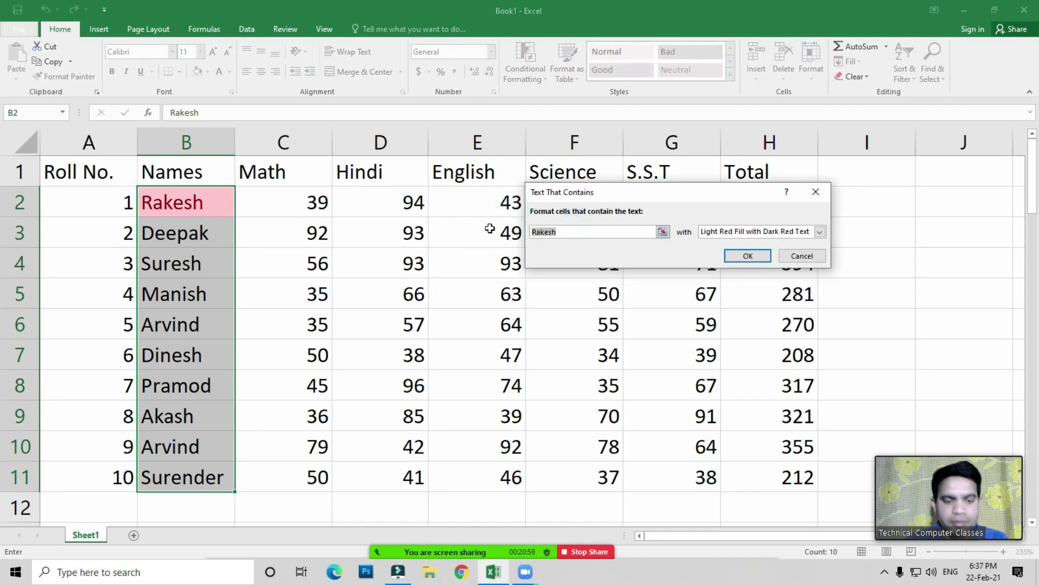
text(Arvind)
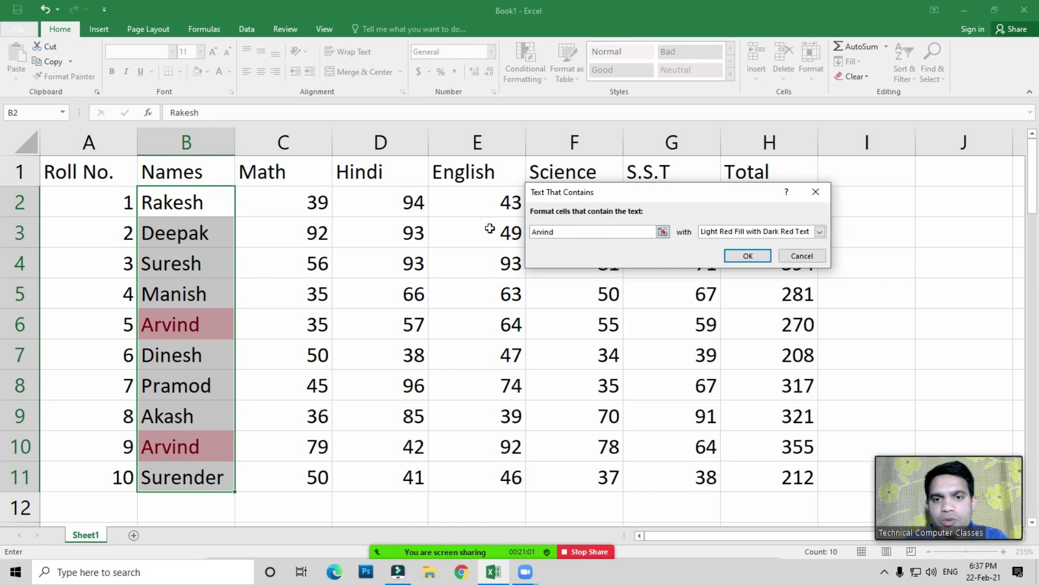
click(739, 231)
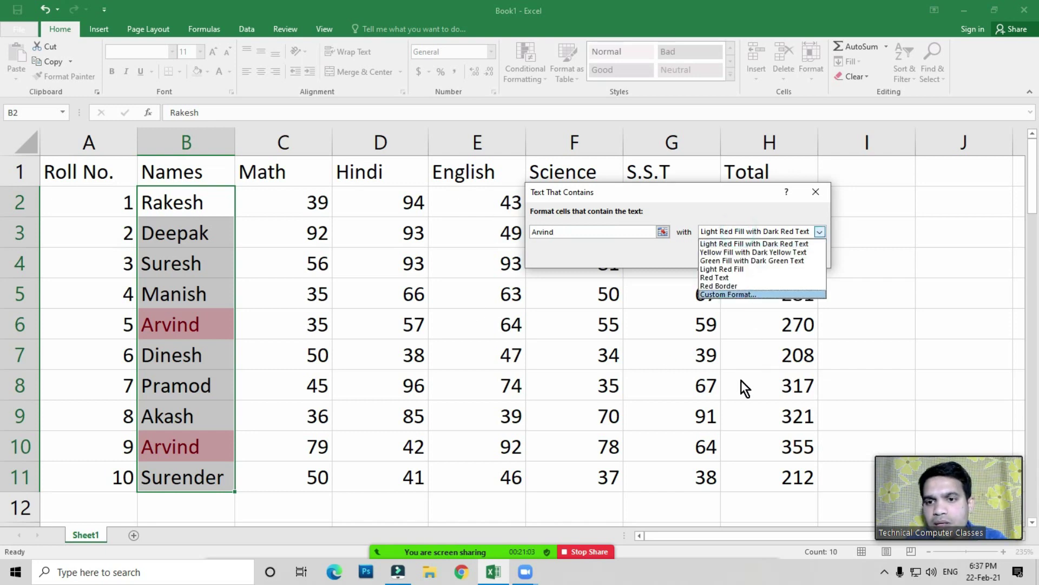
click(723, 251)
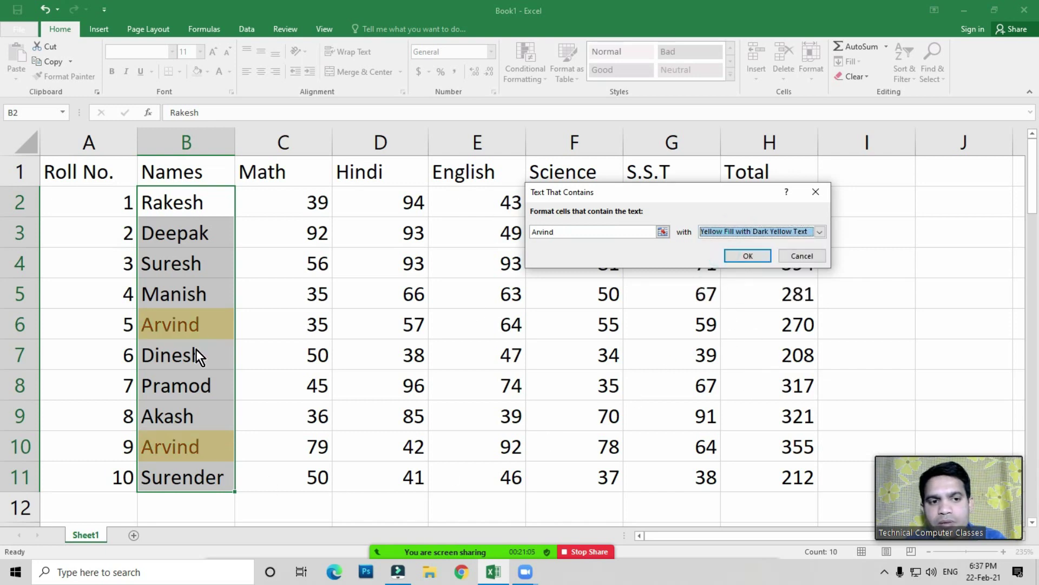
click(747, 257)
click(282, 364)
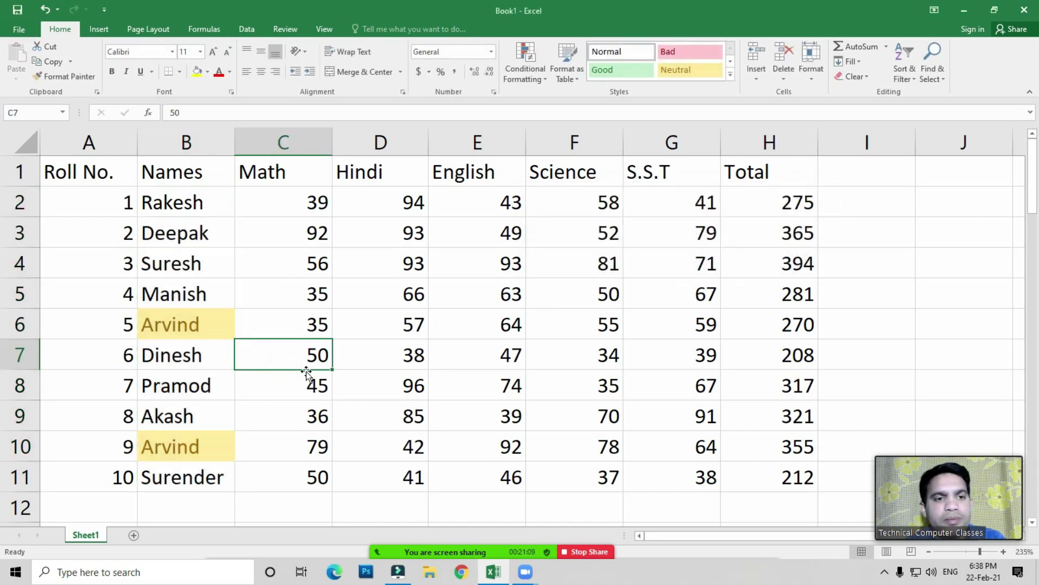
Step: Clear the highlight rules from names B2:B11
drag(192, 206, 194, 479)
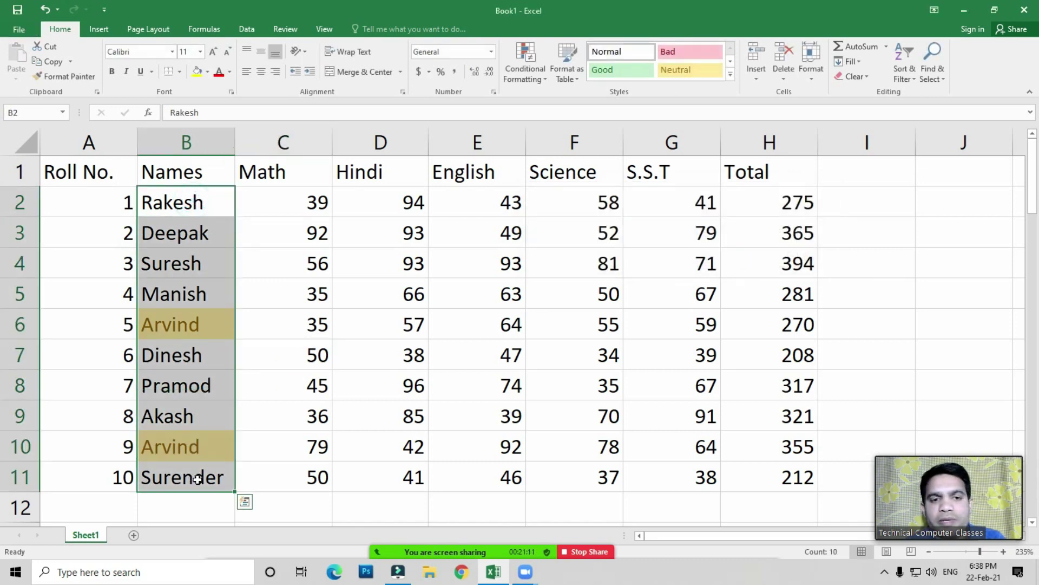
click(525, 70)
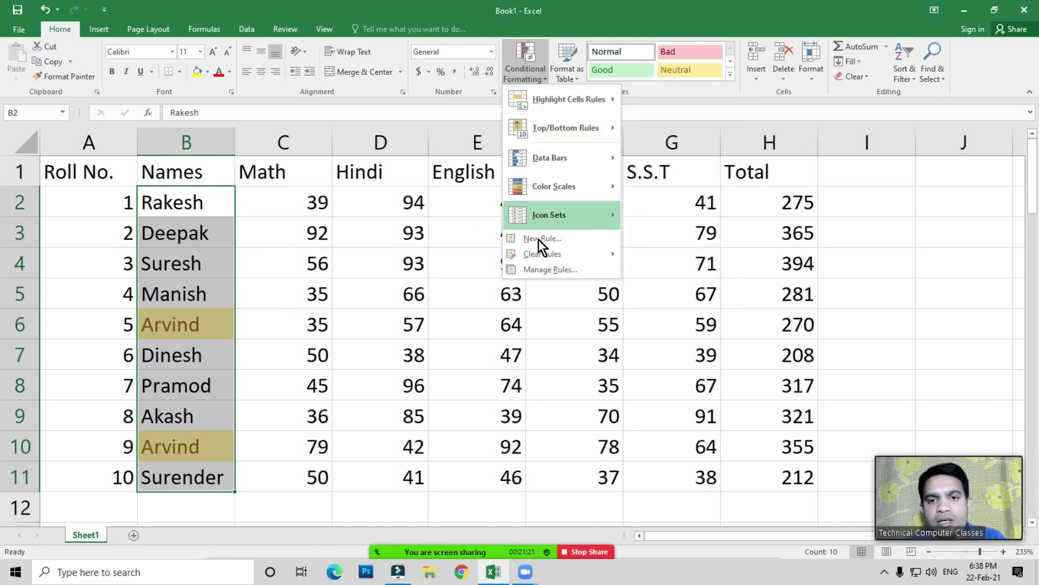
mouse_move(542, 255)
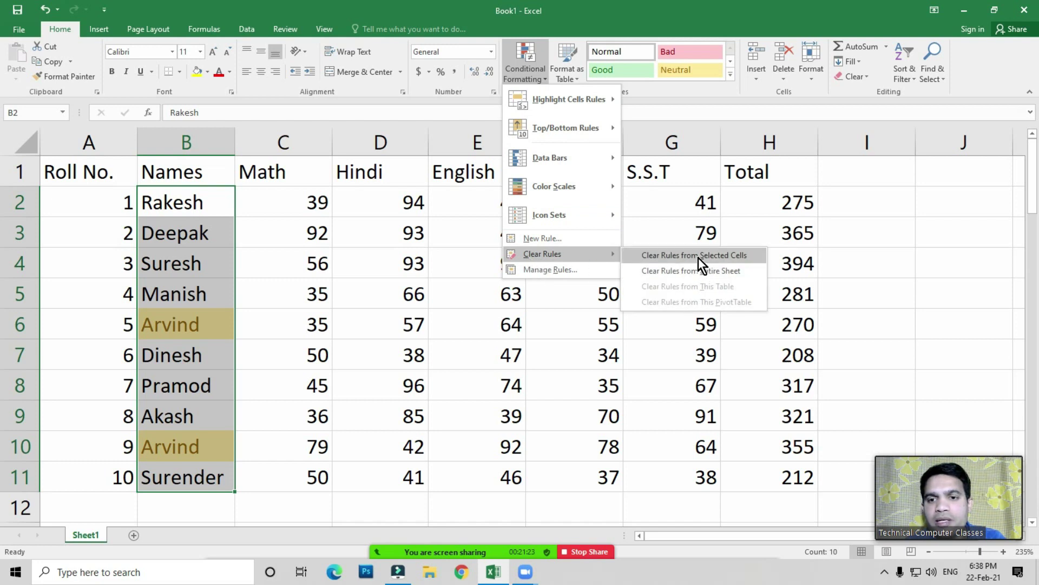
click(697, 255)
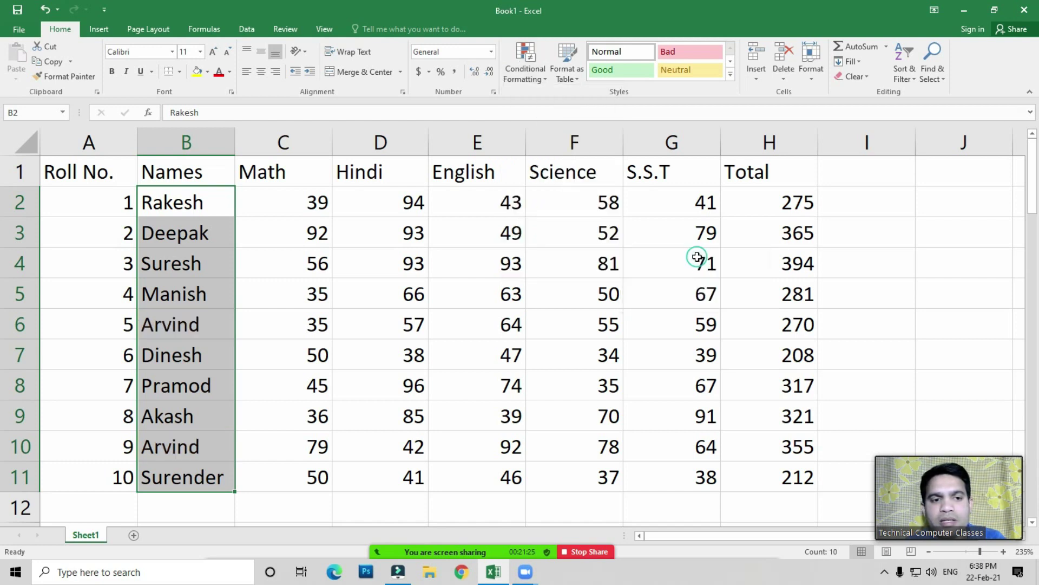
drag(573, 293, 574, 385)
click(769, 354)
mouse_move(779, 200)
mouse_down()
mouse_move(790, 493)
mouse_move(789, 202)
mouse_up()
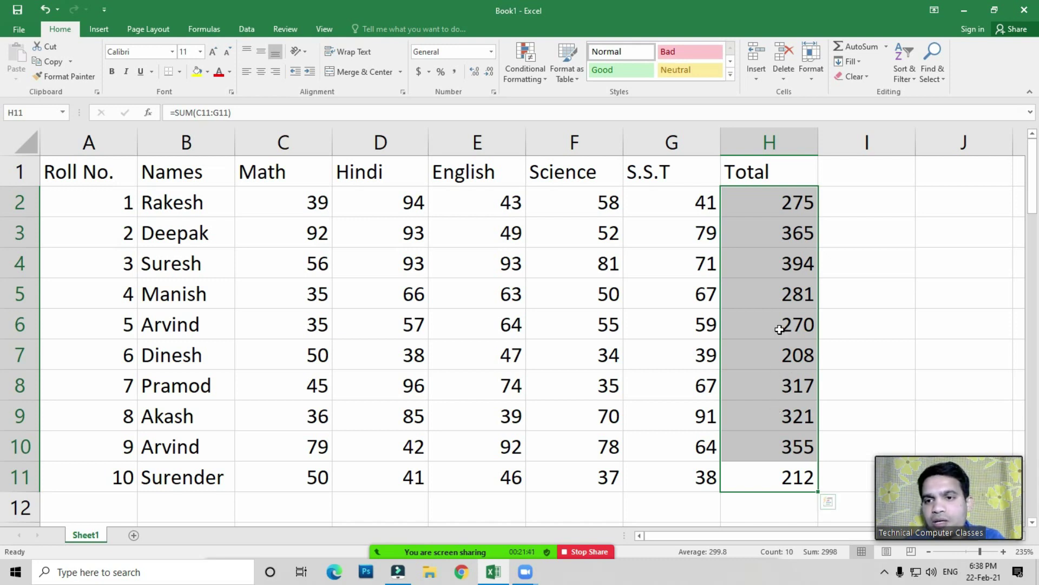
click(532, 76)
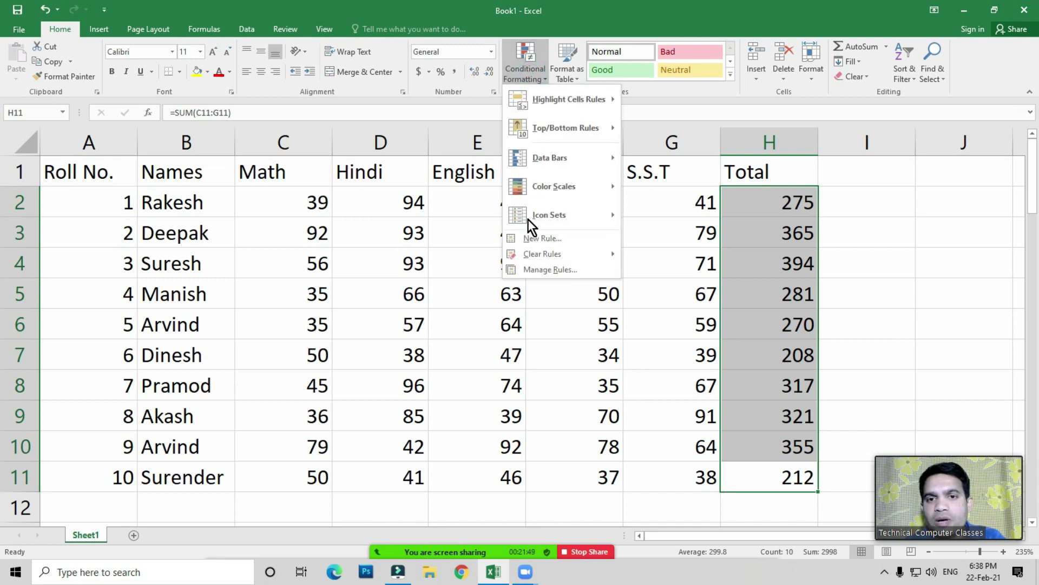
mouse_move(565, 128)
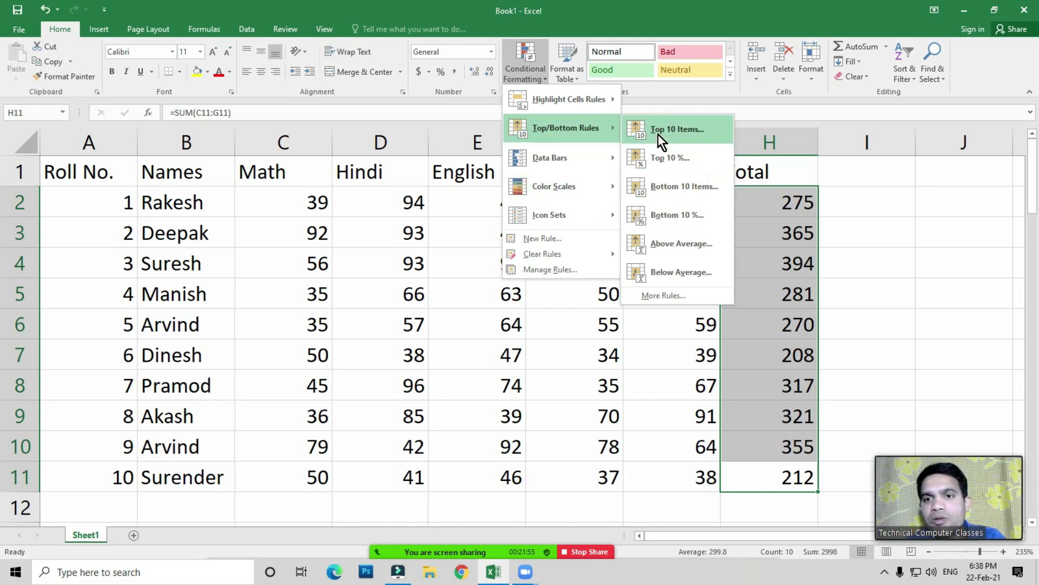
click(682, 134)
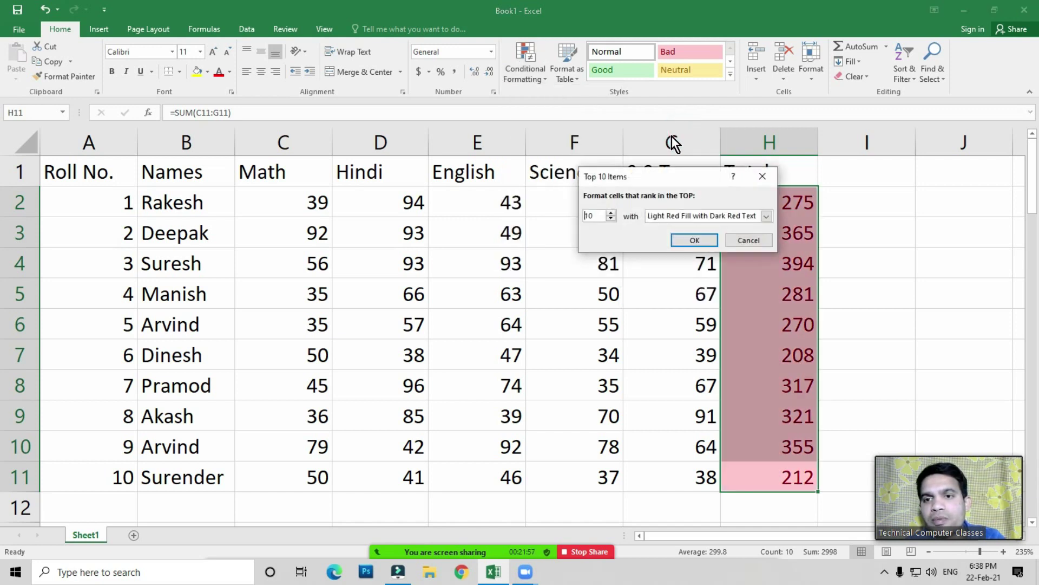
drag(645, 175, 562, 173)
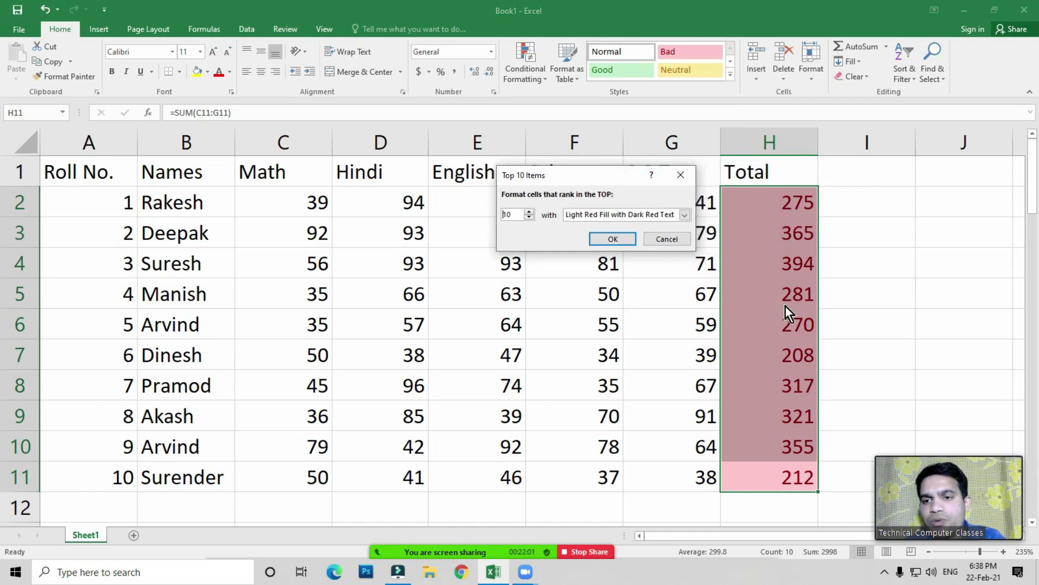
double_click(513, 214)
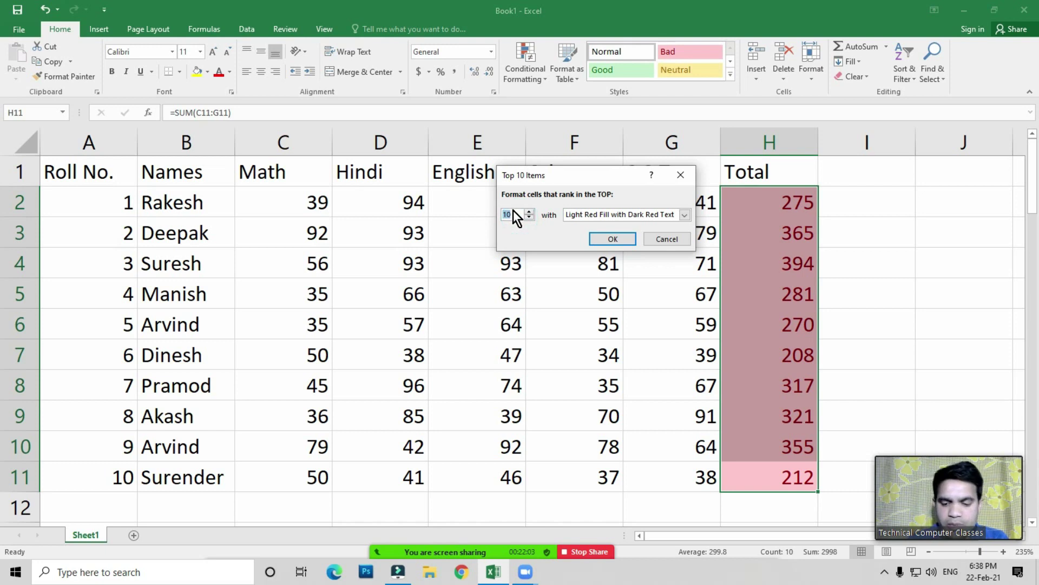
text(2)
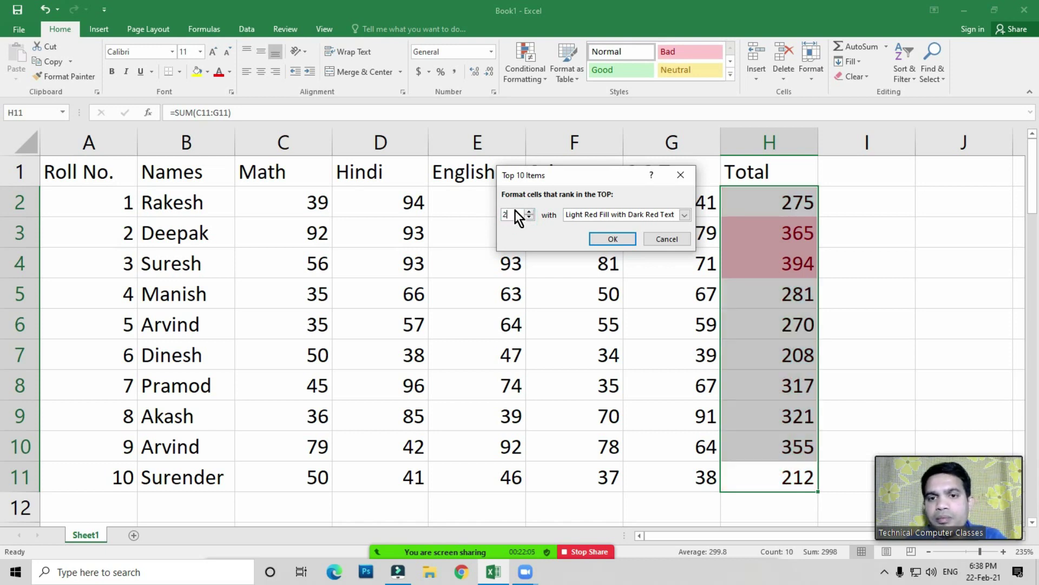
click(596, 214)
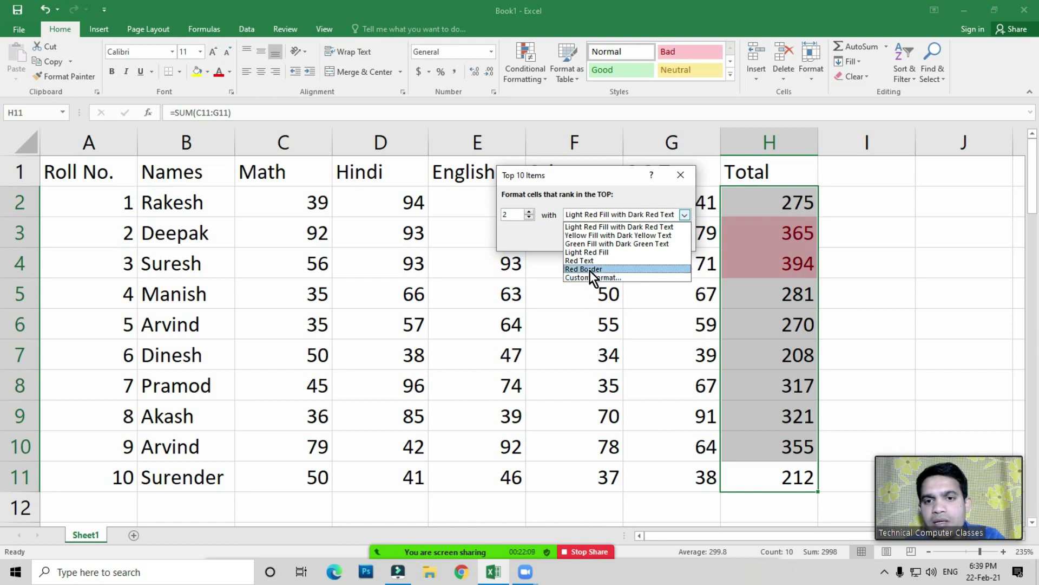
click(592, 243)
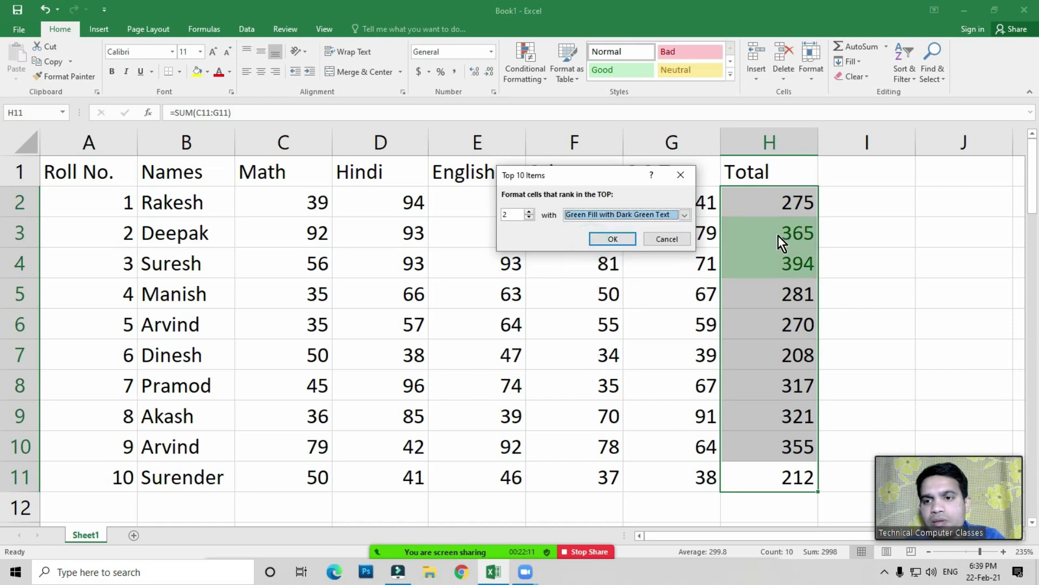
click(667, 239)
click(538, 80)
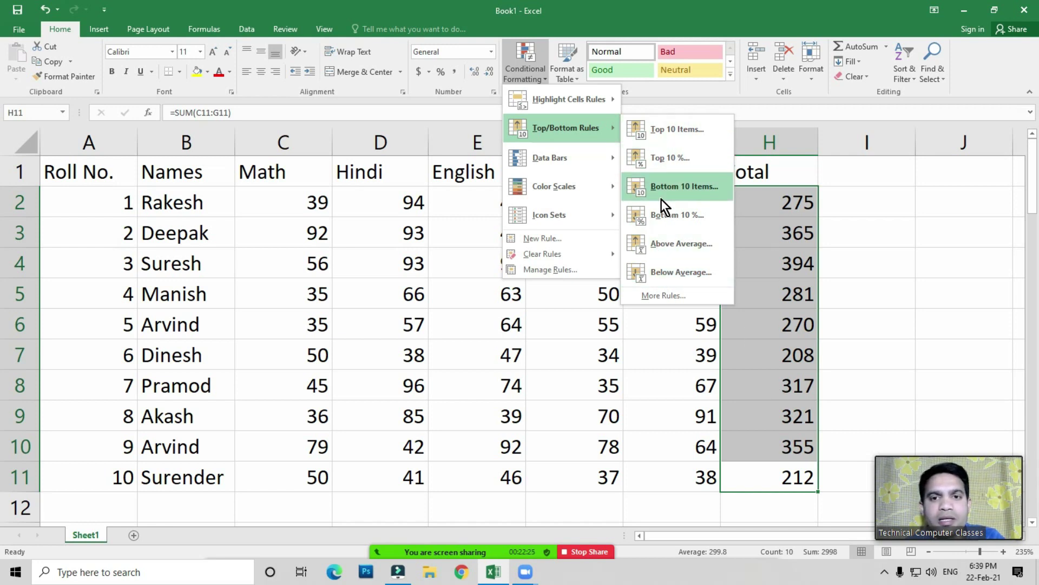
mouse_move(550, 158)
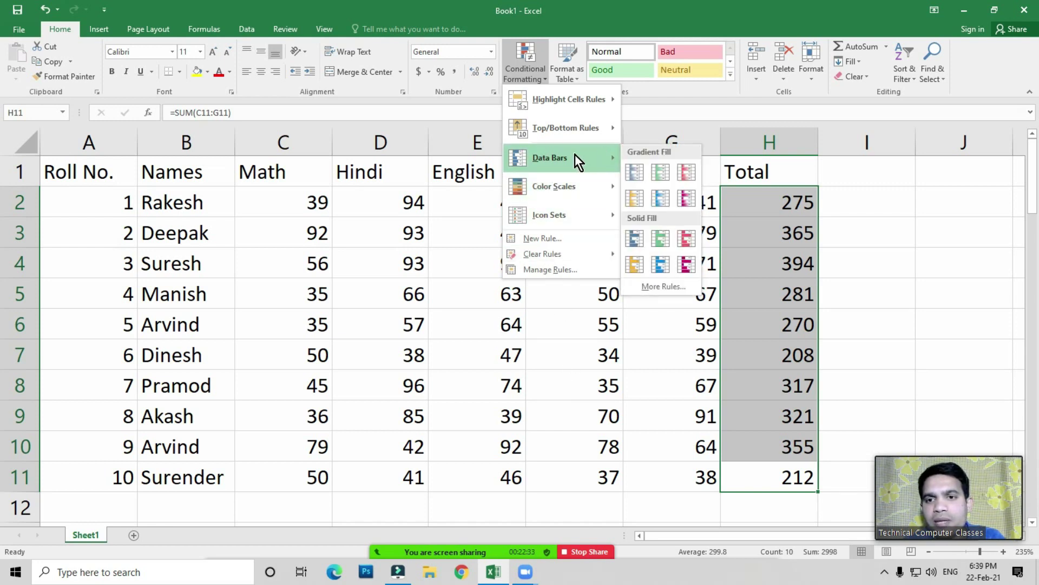
click(690, 268)
click(784, 349)
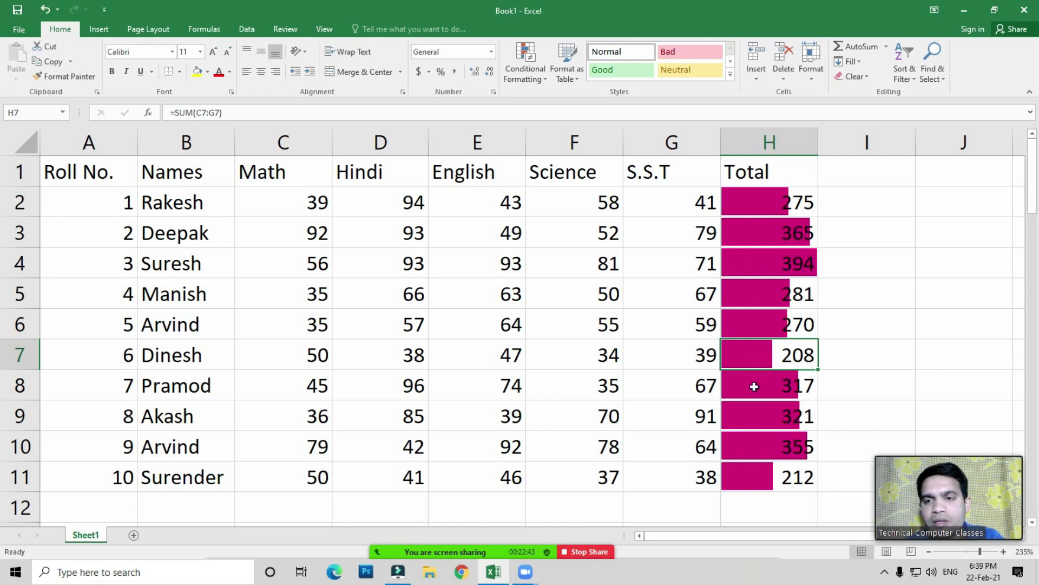
drag(764, 197, 753, 476)
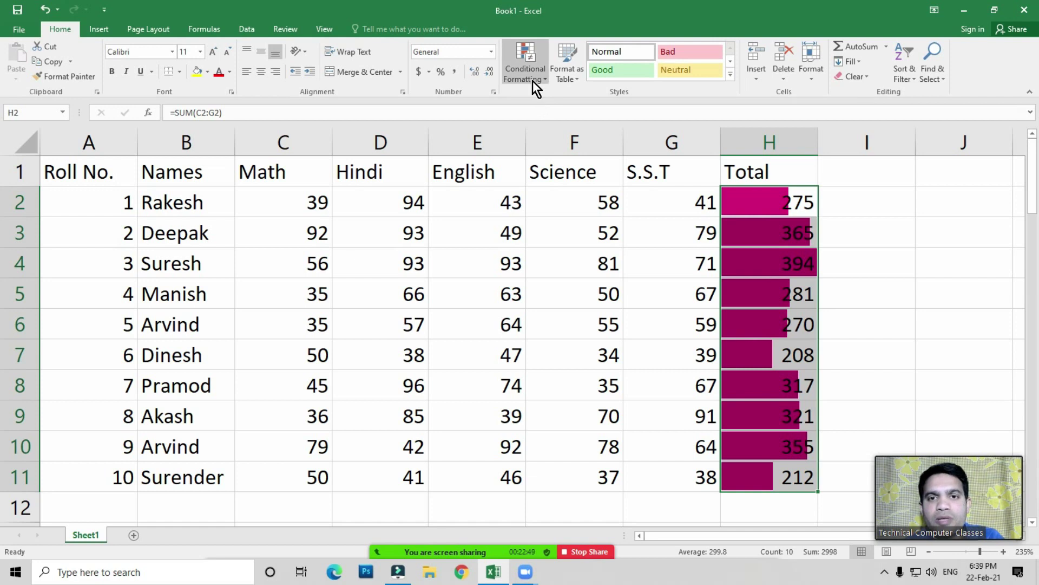
click(532, 80)
mouse_move(542, 254)
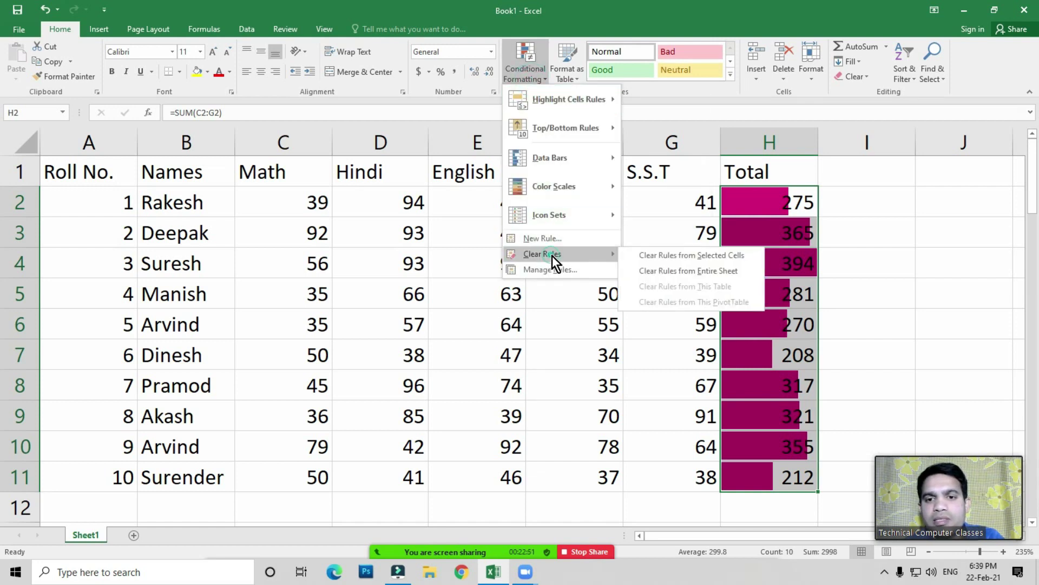
click(696, 258)
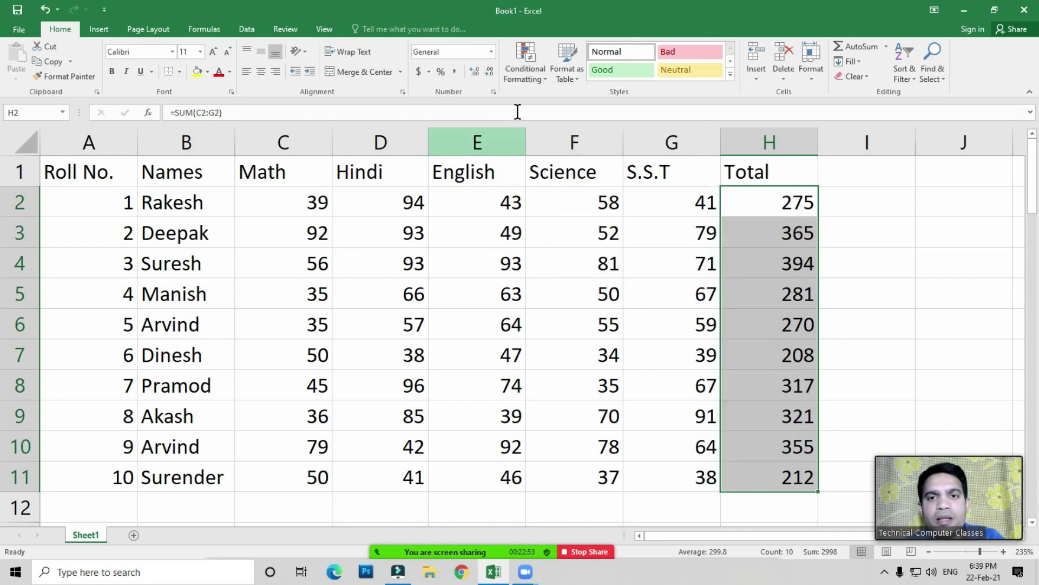
Step: Apply a Red-Yellow-Green colour scale to totals H2:H11 and compare shades of 275, 281 and 270
click(528, 75)
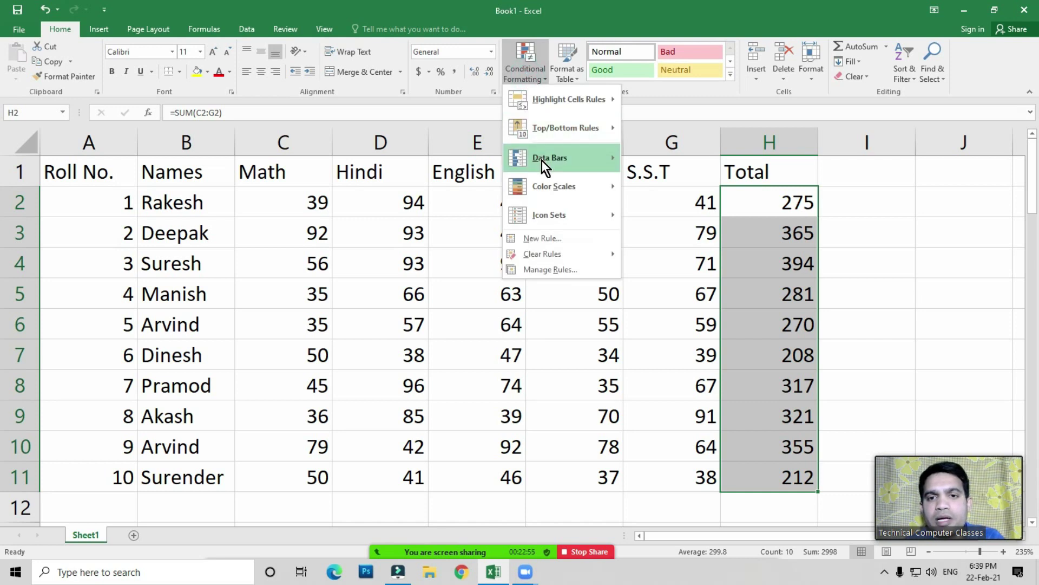
mouse_move(560, 186)
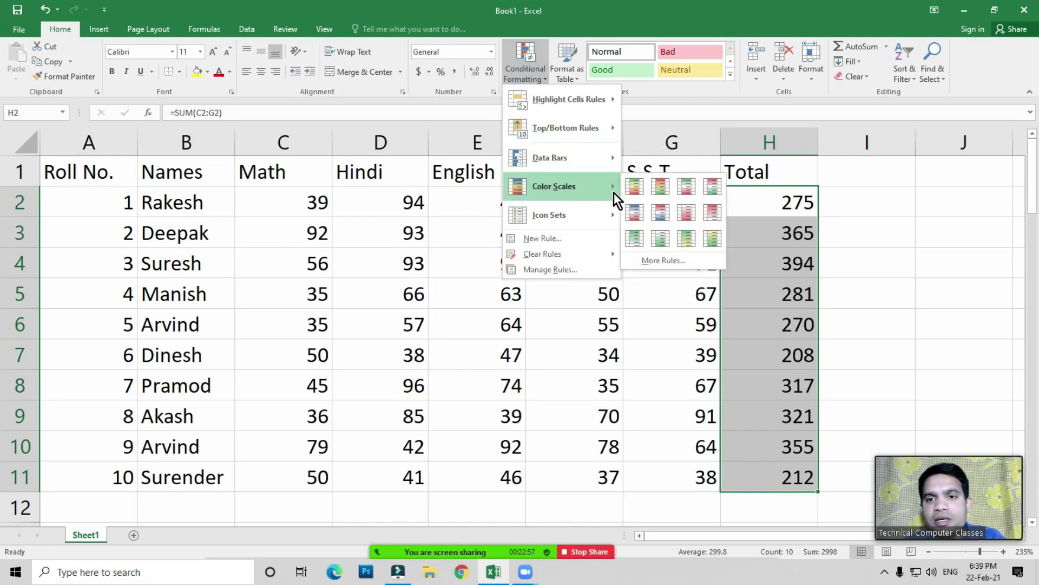
click(661, 187)
click(796, 320)
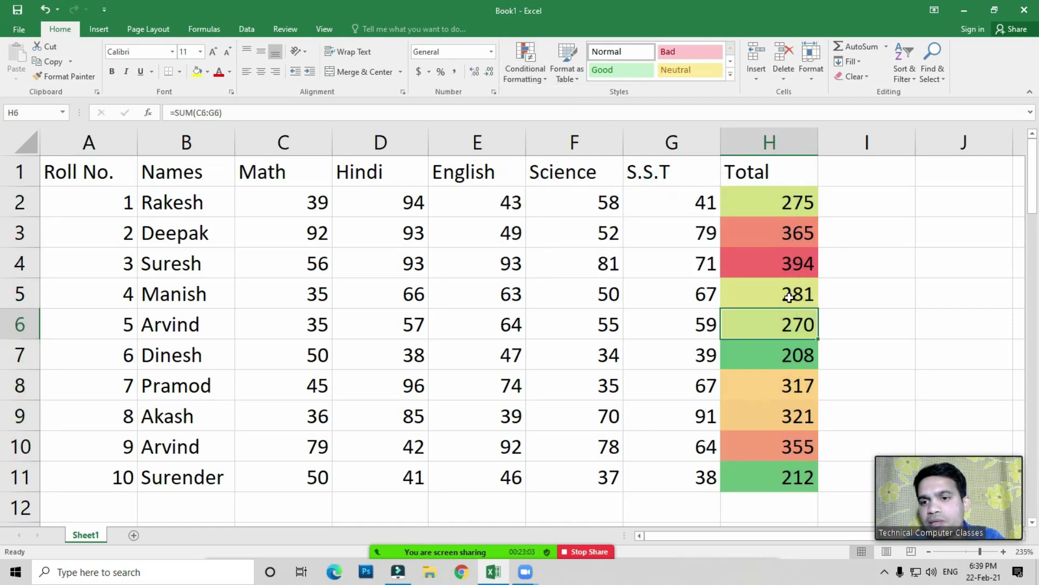
click(789, 297)
click(782, 198)
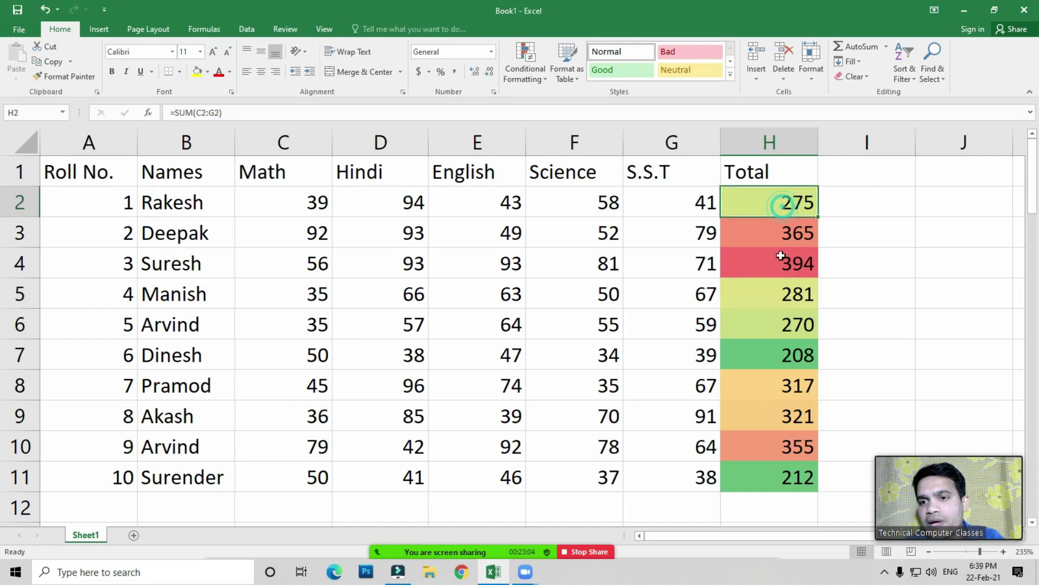
click(790, 298)
click(789, 330)
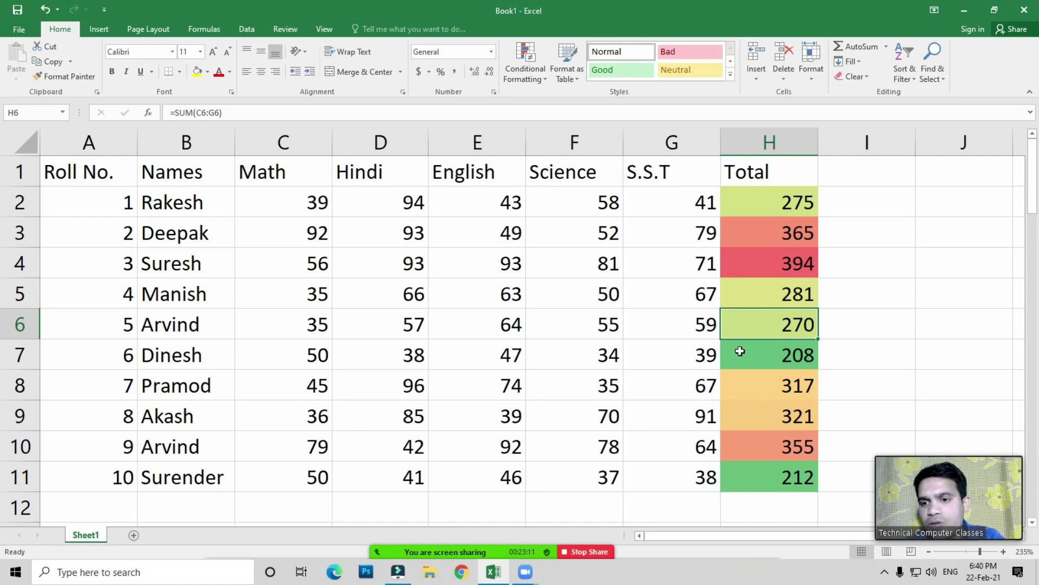
Step: Replace the totals' colour scale with a 3 traffic lights icon set
click(777, 358)
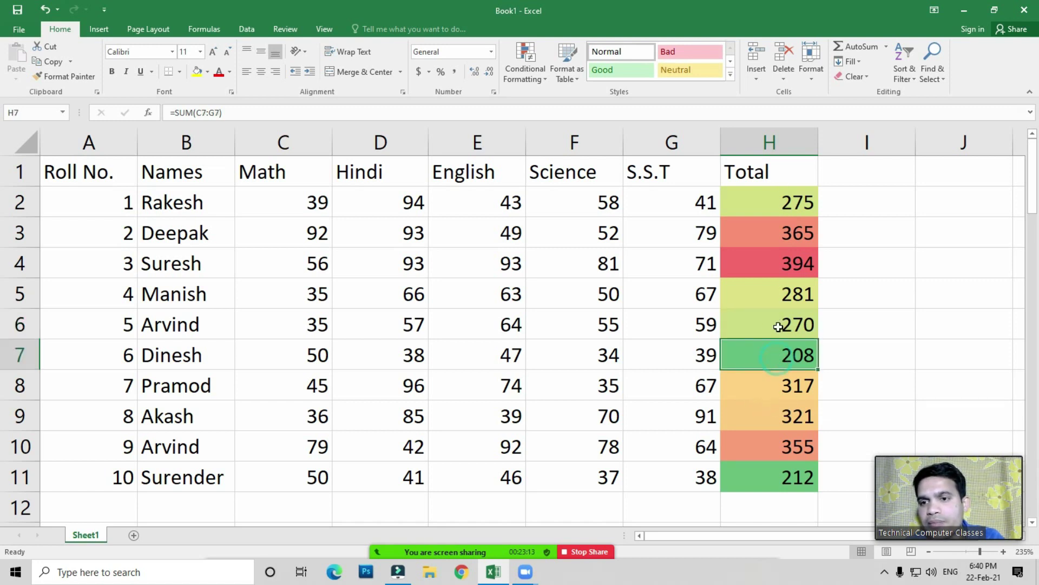
click(783, 273)
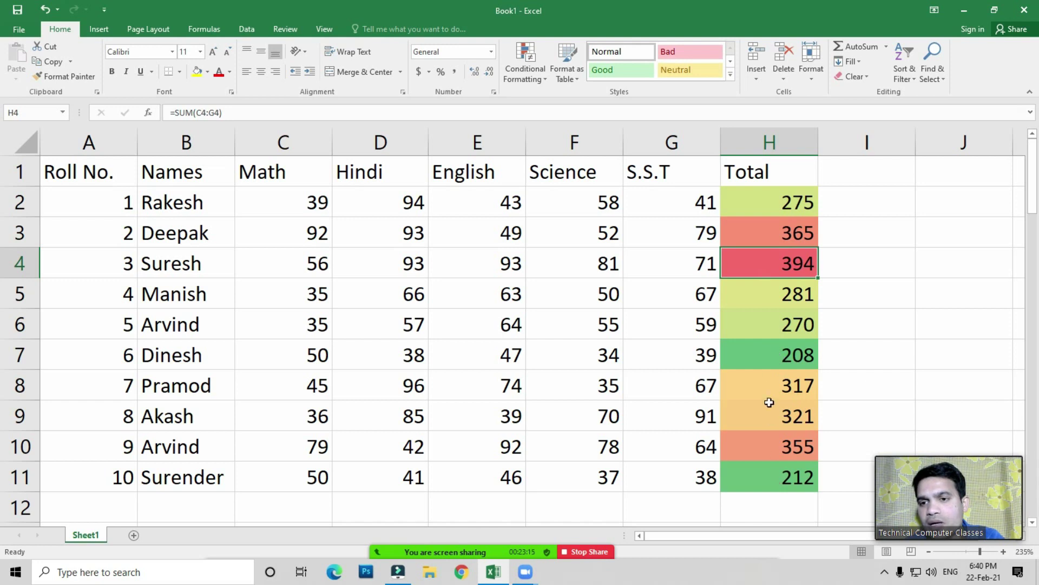
drag(759, 201, 760, 475)
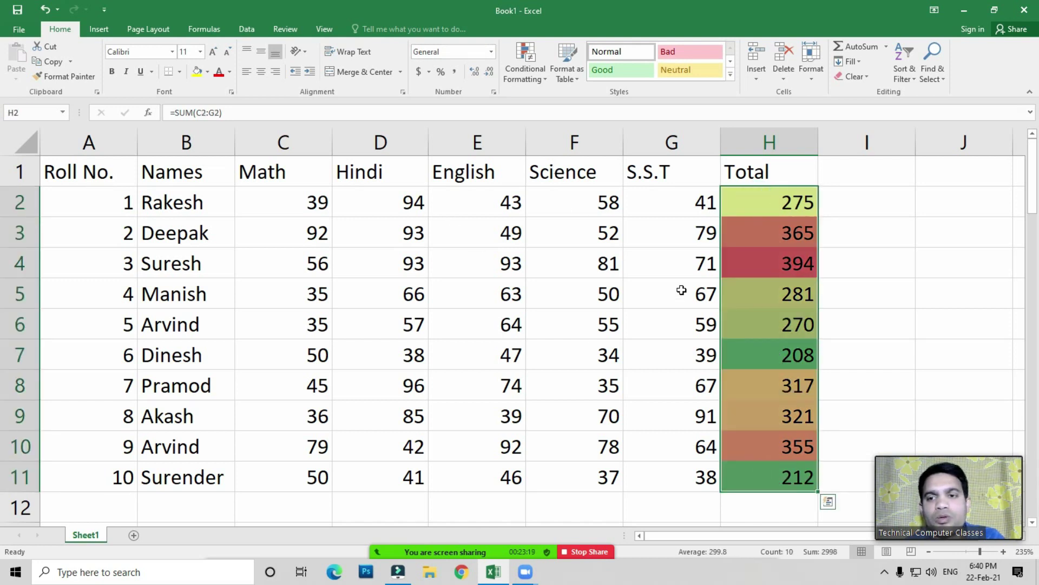
click(521, 72)
mouse_move(542, 255)
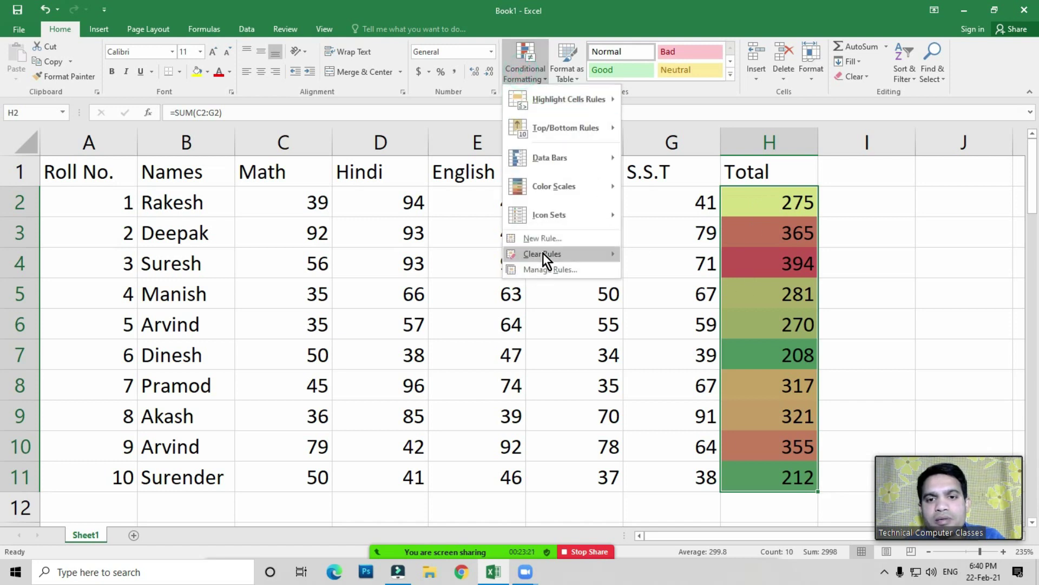
click(669, 259)
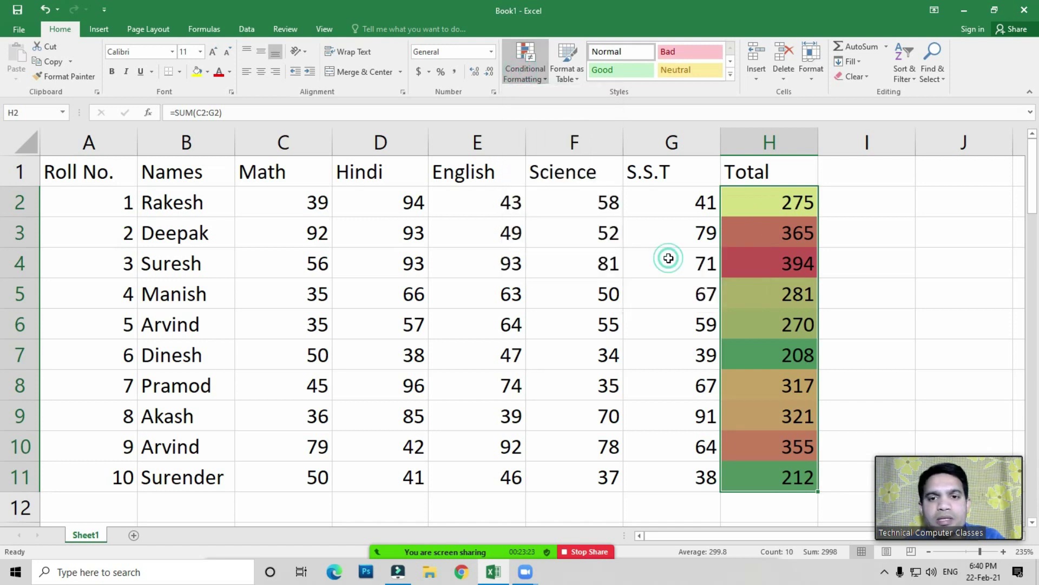
click(533, 78)
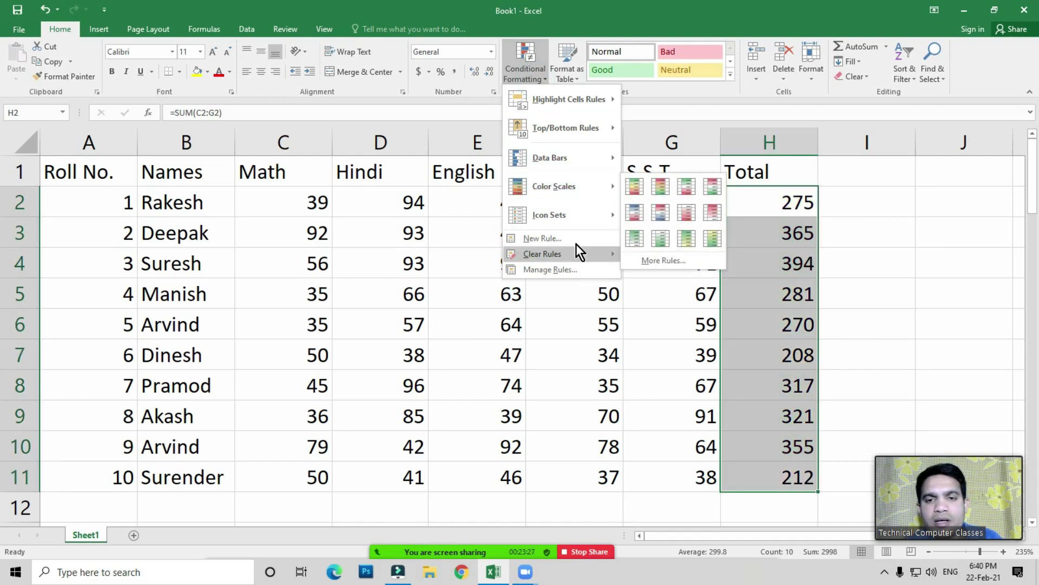
mouse_move(550, 214)
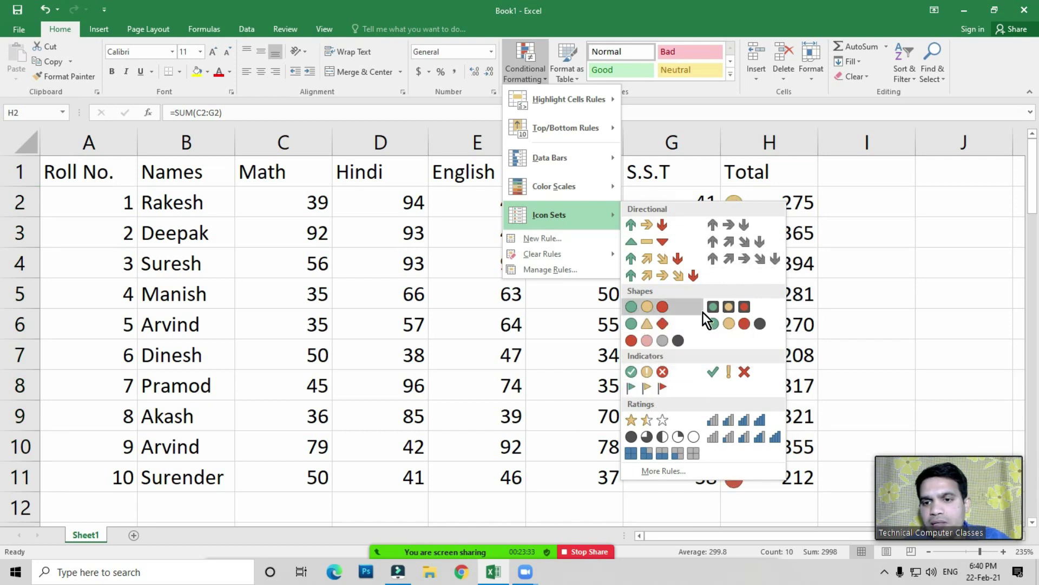
click(734, 307)
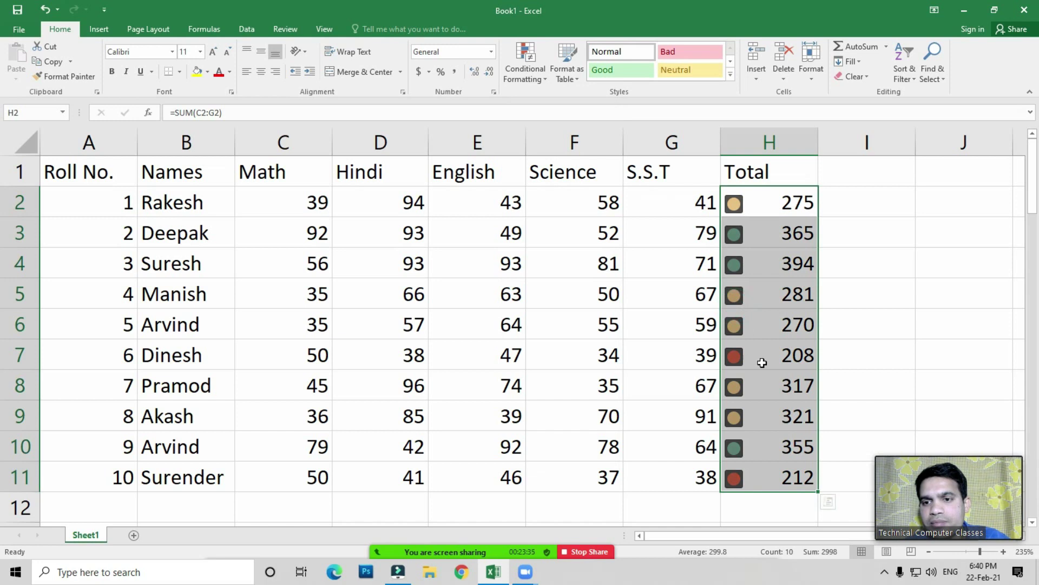
click(785, 349)
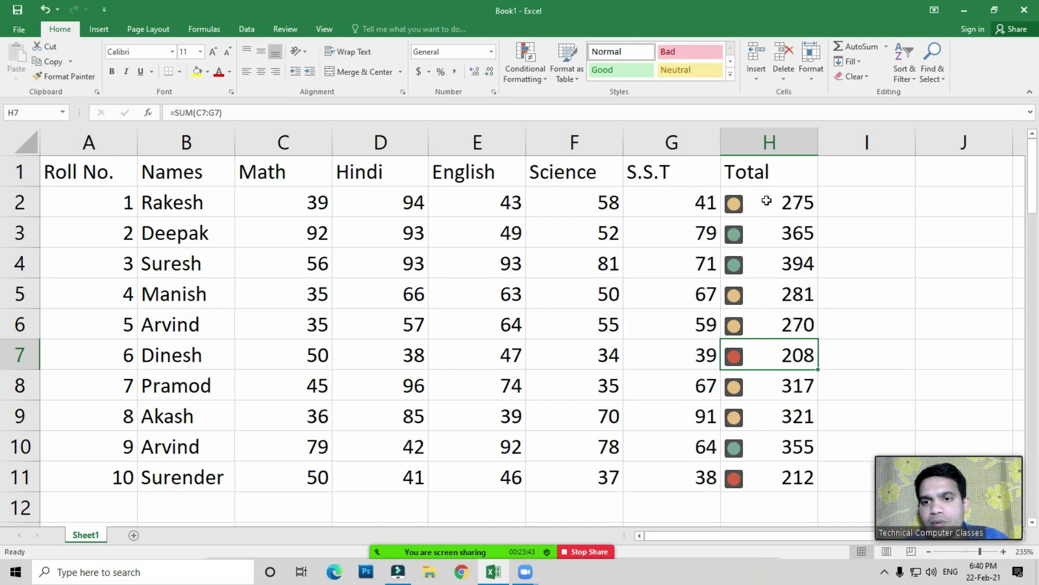
Step: Remove the traffic-light icons from totals H2:H11
drag(769, 200, 782, 474)
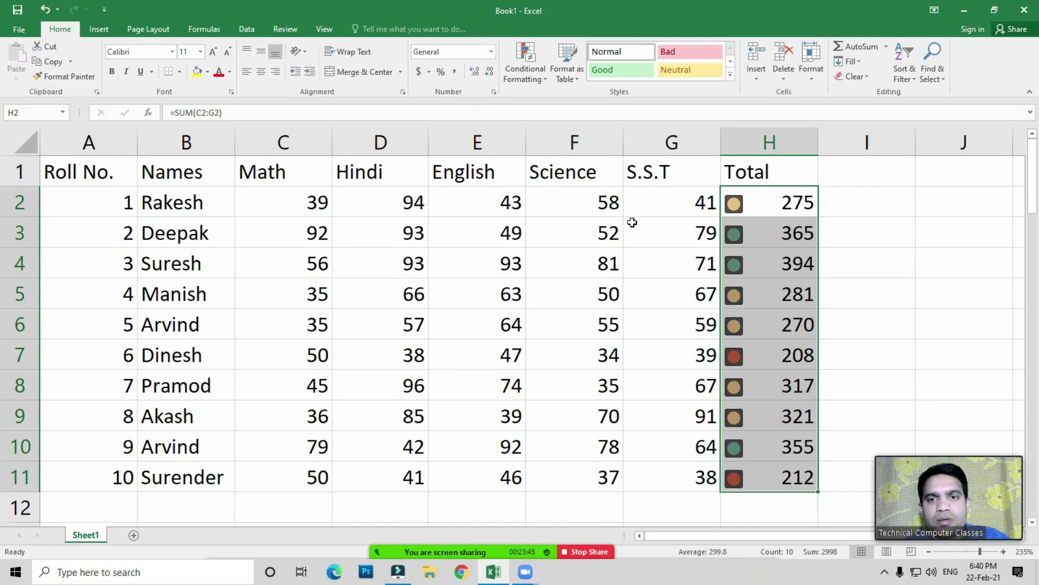
click(522, 76)
mouse_move(543, 254)
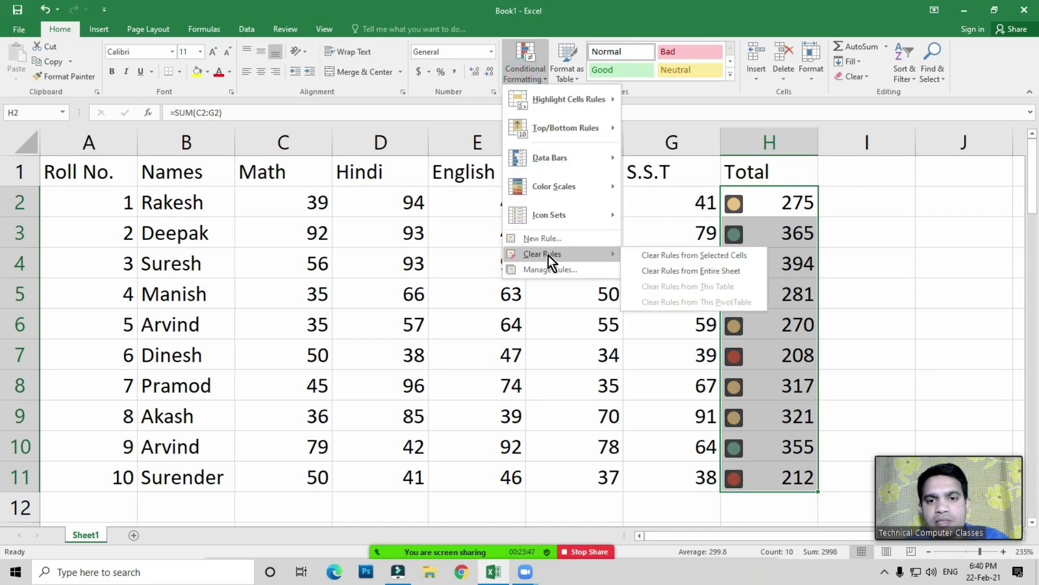
click(664, 255)
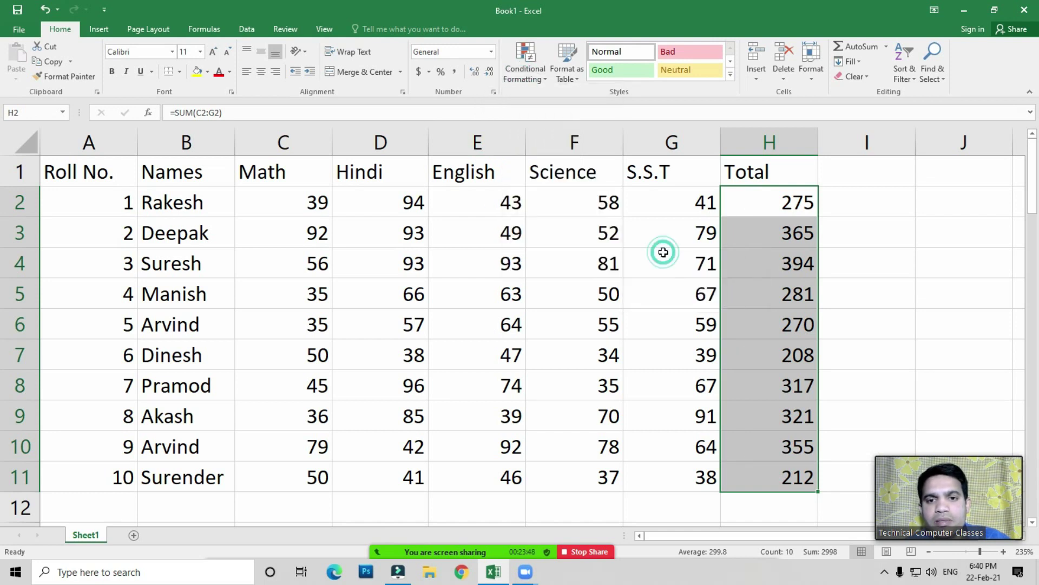
click(530, 295)
click(531, 82)
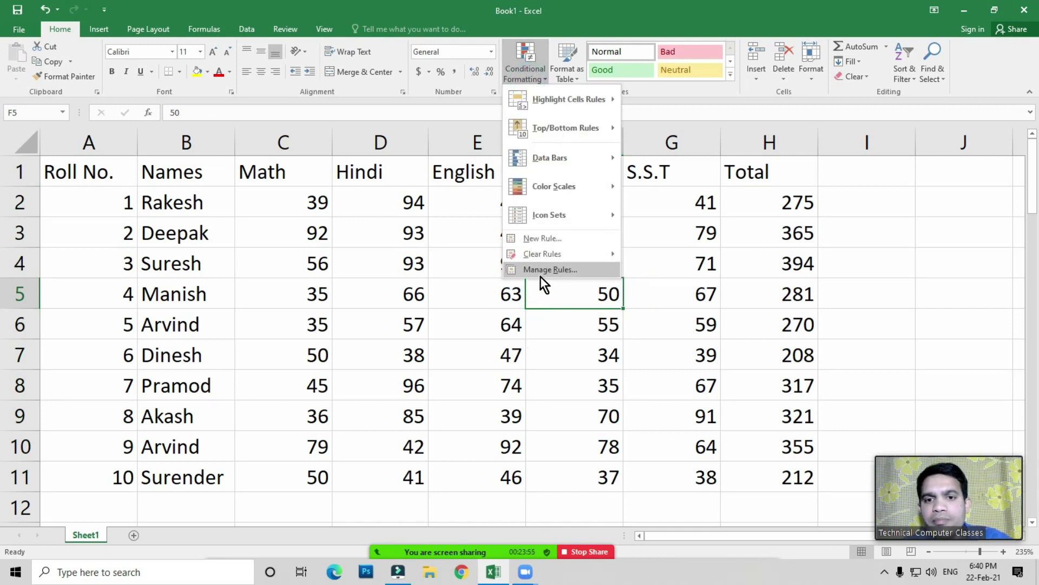
click(446, 324)
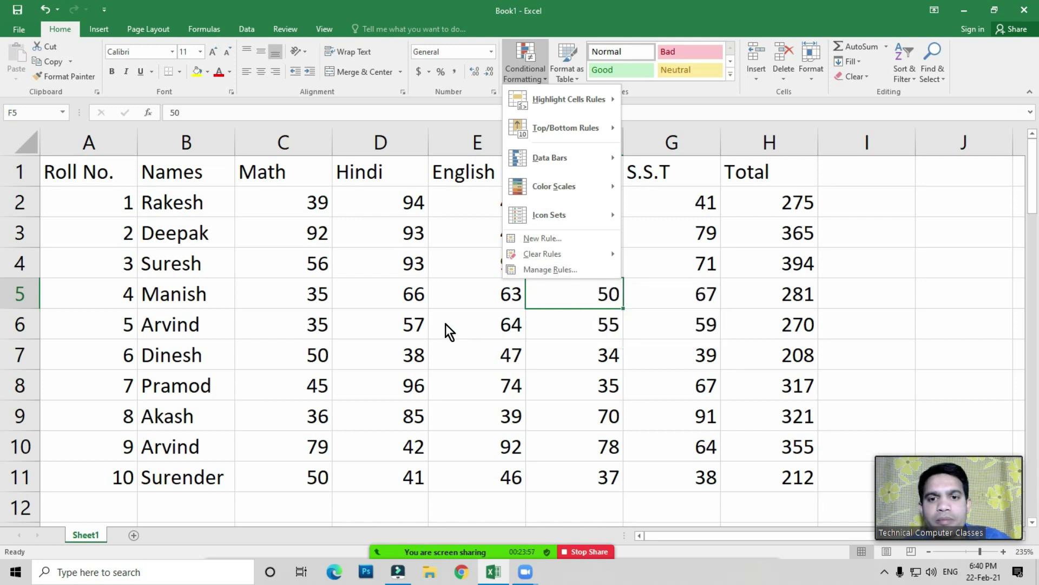
click(460, 317)
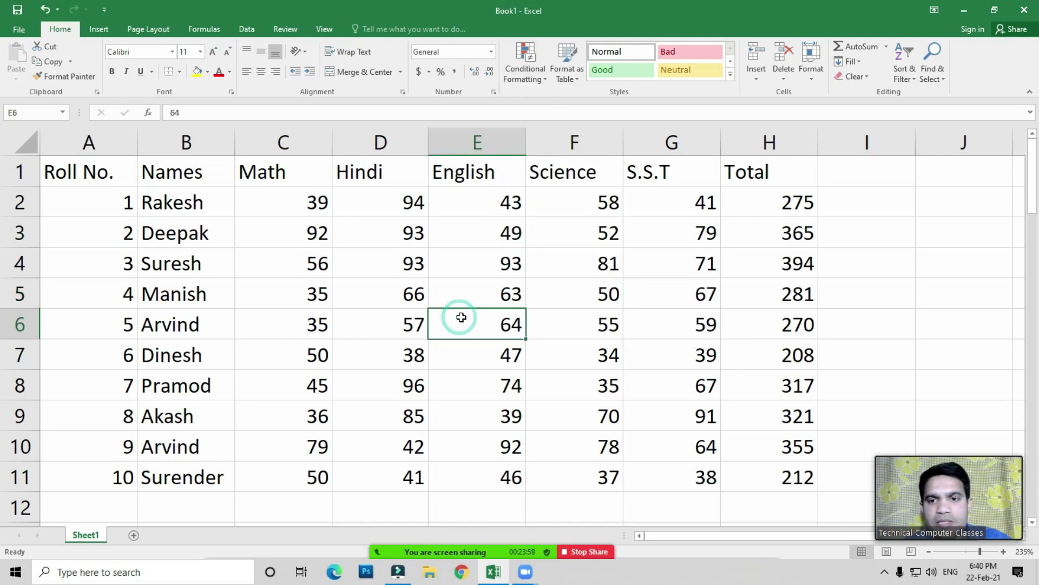
Step: Scroll to the empty rows below the table and select C19:E19
scroll(459, 316, down, 3)
scroll(350, 318, down, 2)
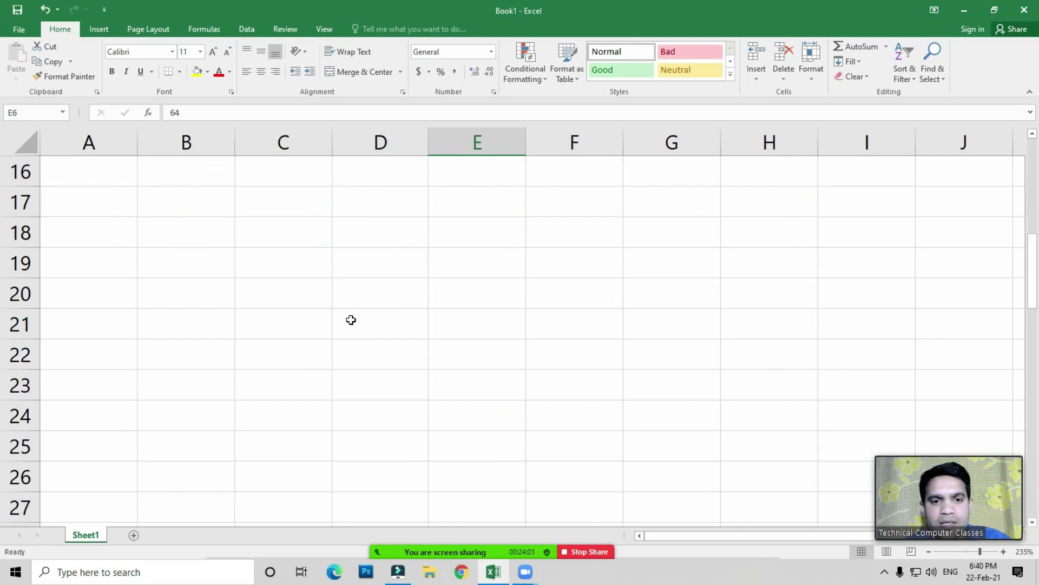
click(344, 266)
click(305, 263)
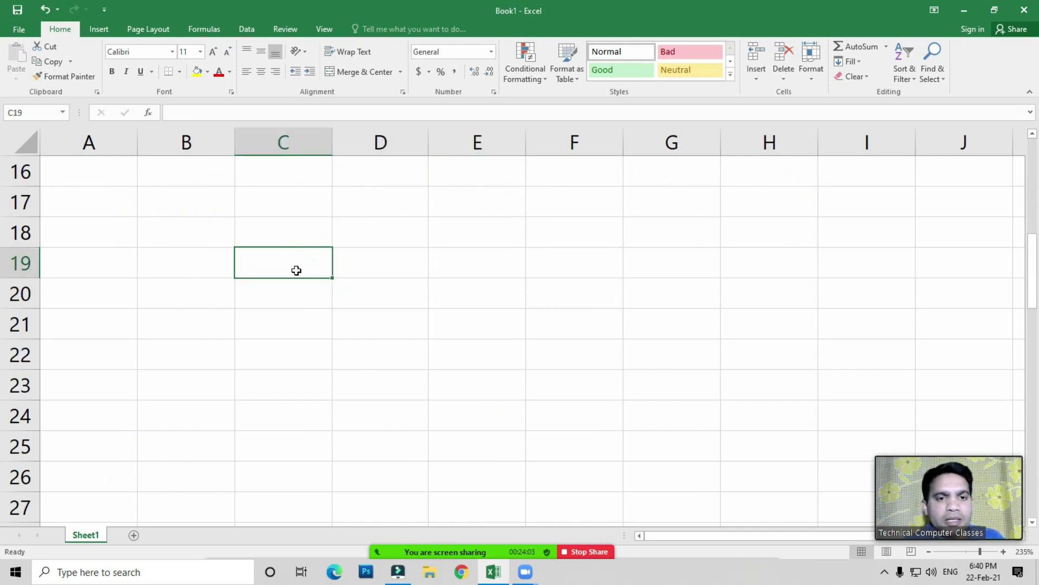
drag(294, 269, 464, 264)
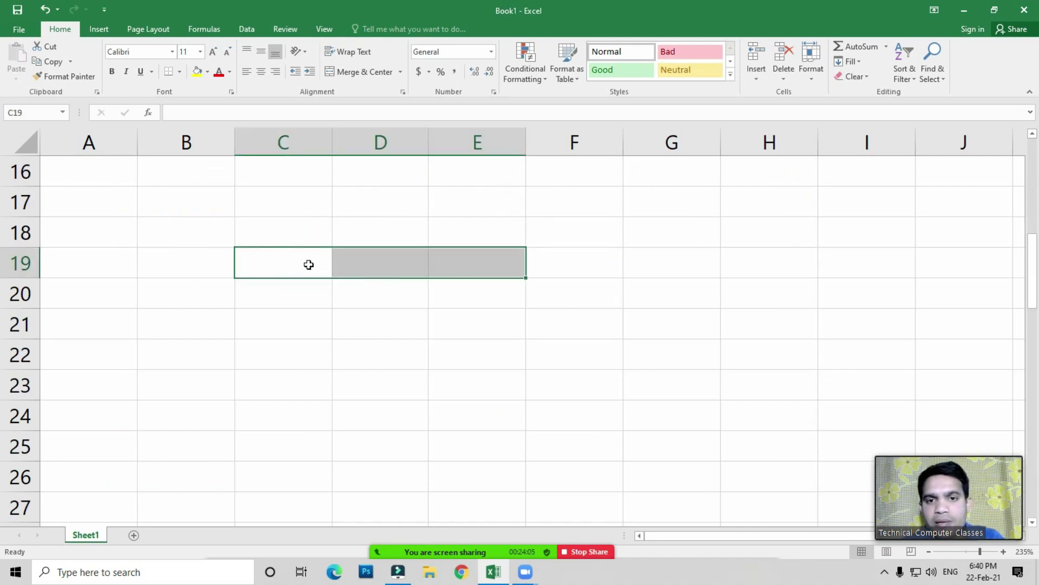
scroll(470, 341, up, 3)
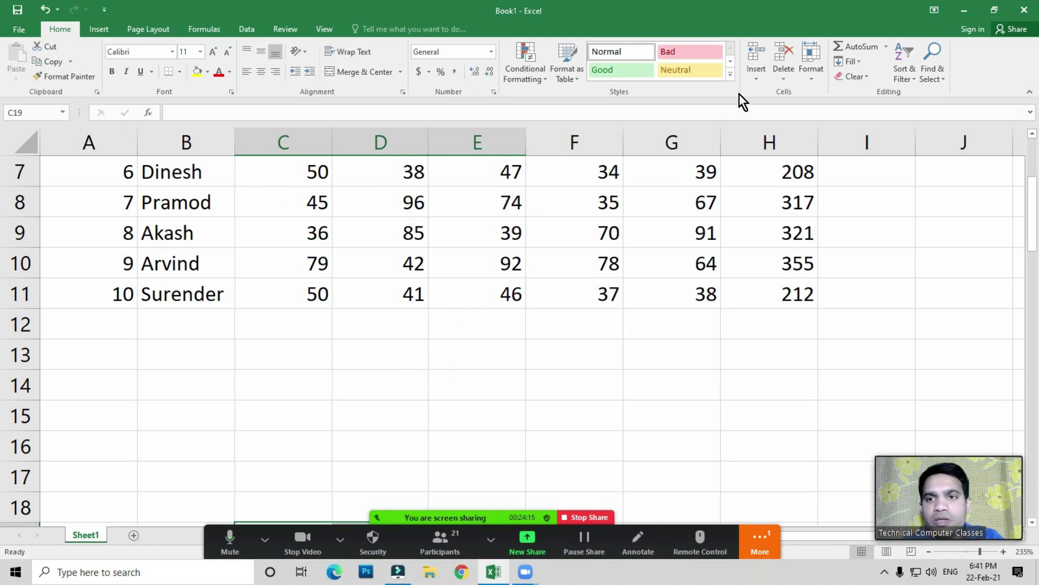
click(522, 82)
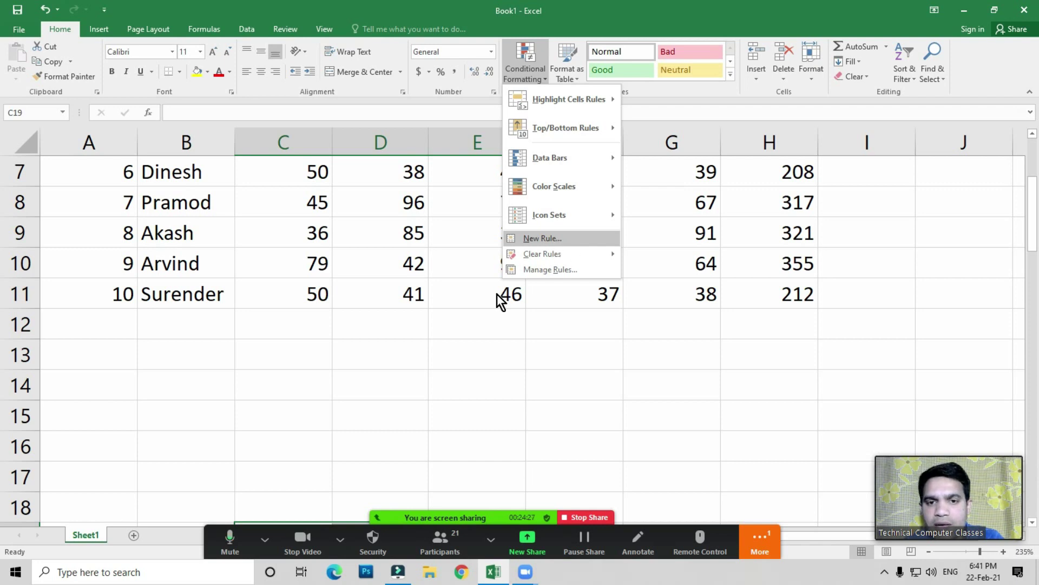
click(406, 399)
Step: Enter headings A, P and H in C14, D14 and E14, then select C14:E19
scroll(379, 352, down, 1)
click(386, 377)
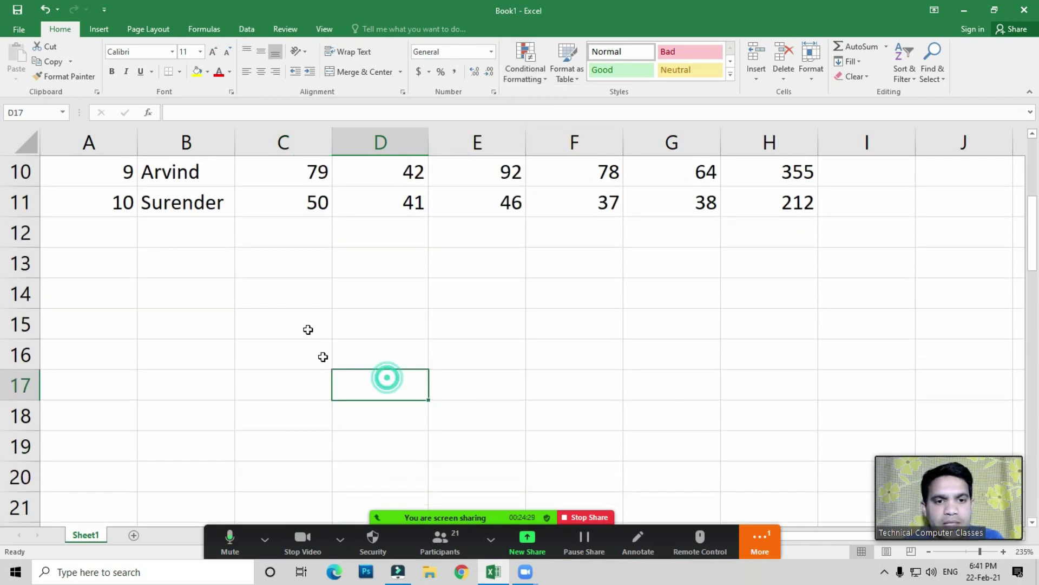
drag(276, 295, 448, 295)
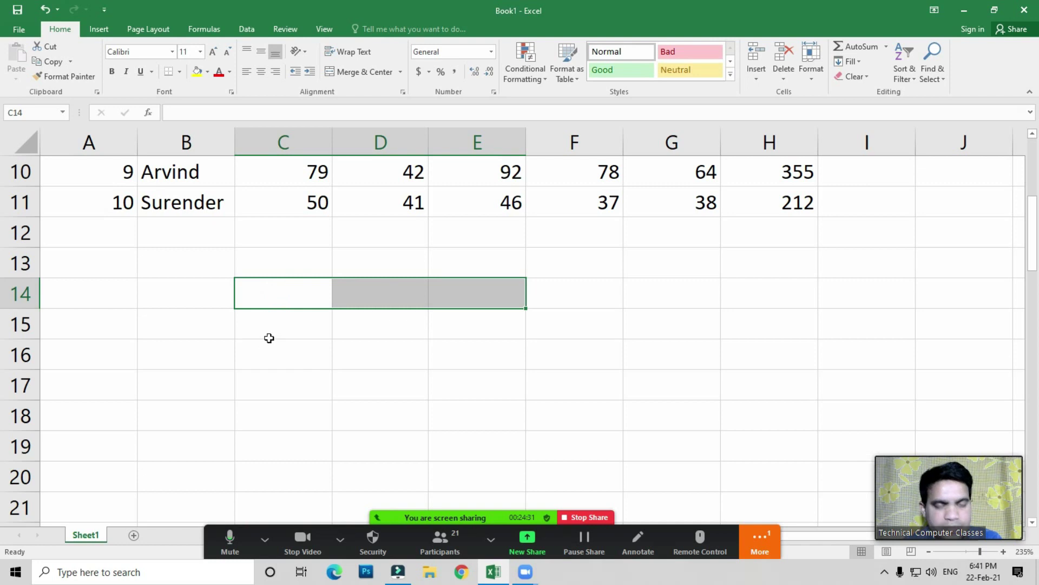
text(A)
click(373, 343)
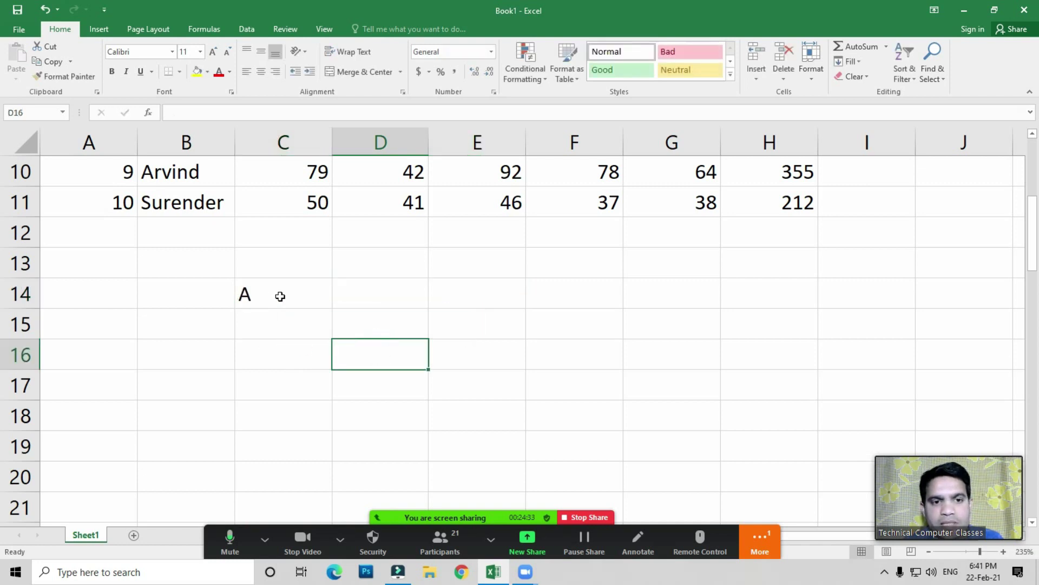
click(395, 298)
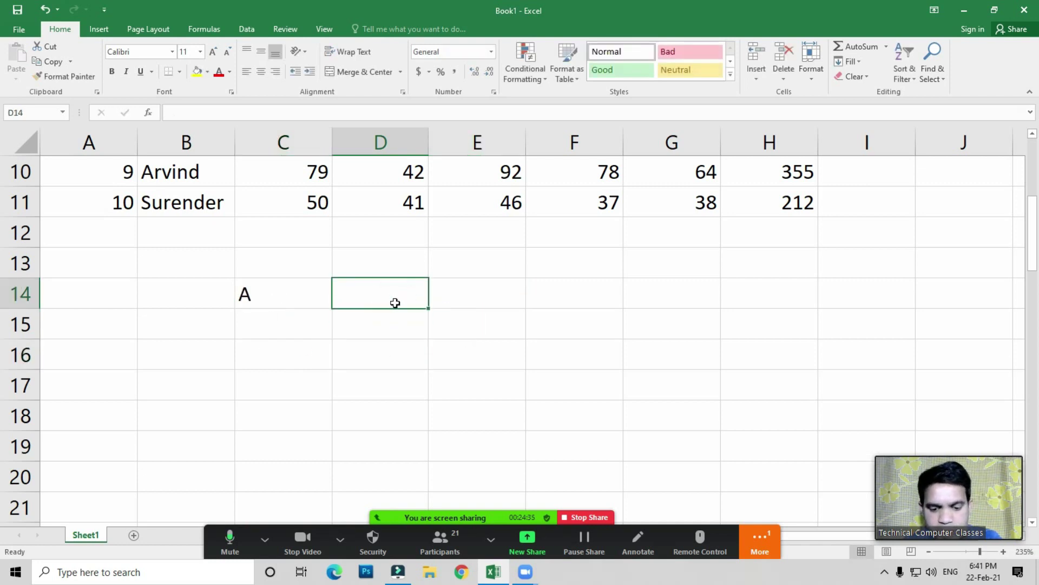
text(P)
click(471, 306)
text(H)
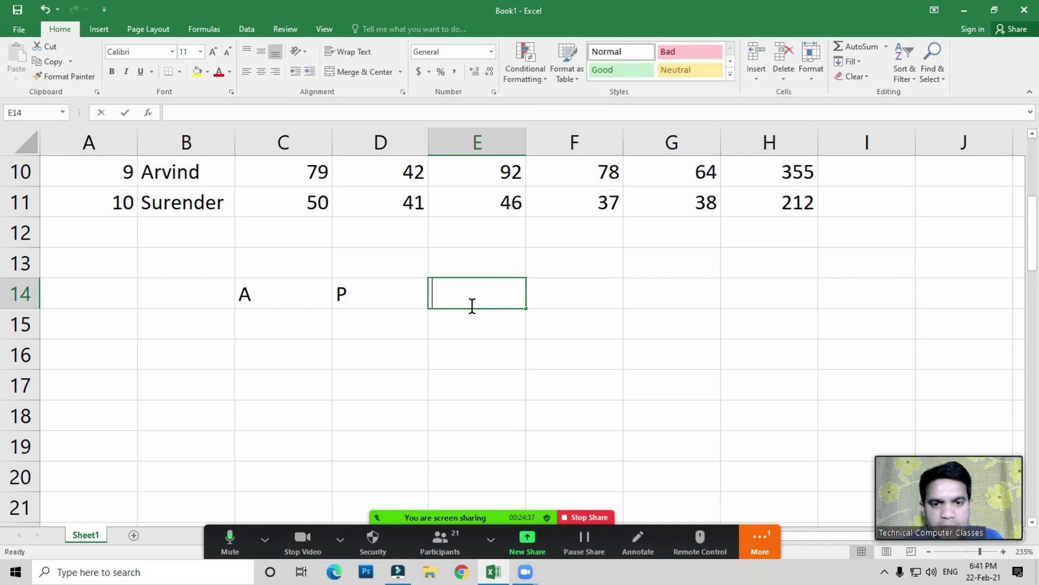
click(465, 336)
drag(260, 297, 437, 440)
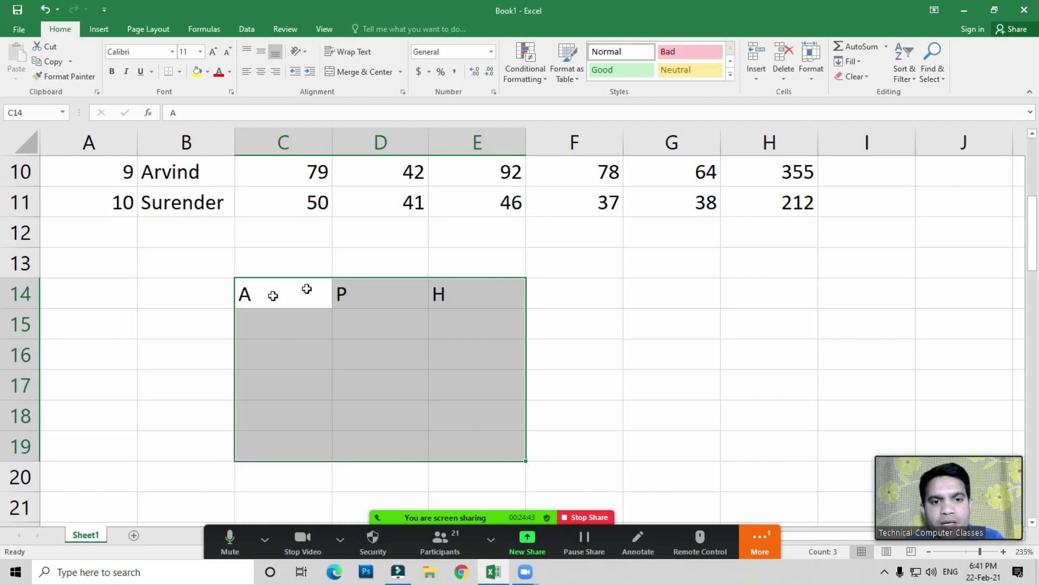
Step: Apply All Borders to C14:E19 so every cell under the A, P, H headings is outlined
click(184, 76)
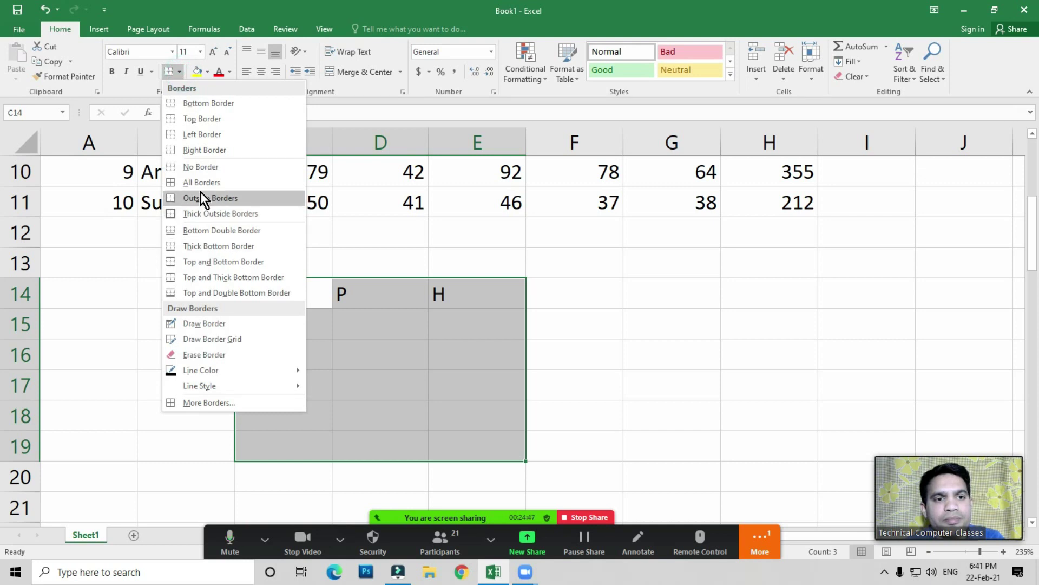
click(191, 187)
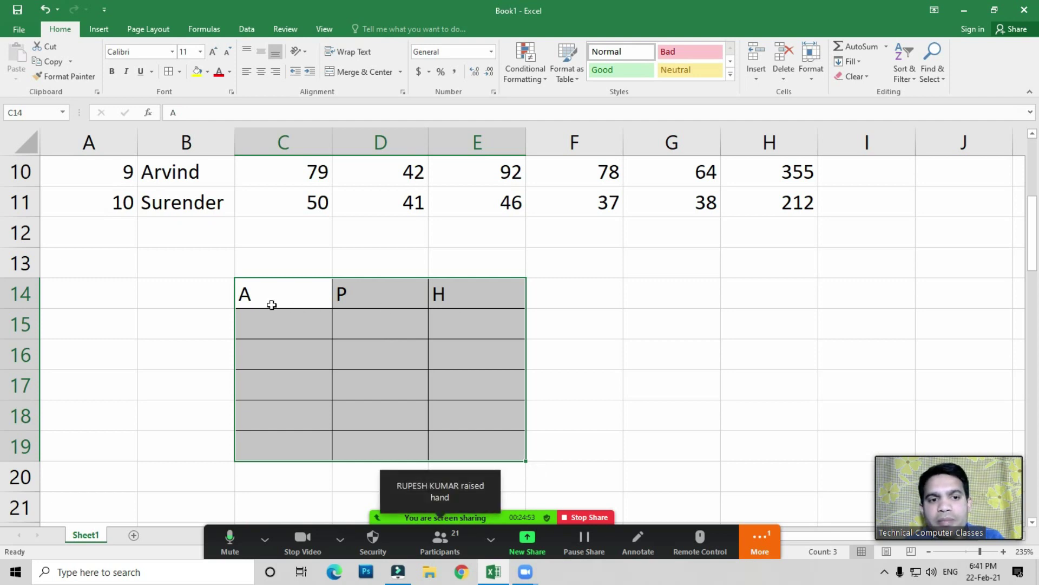
click(265, 287)
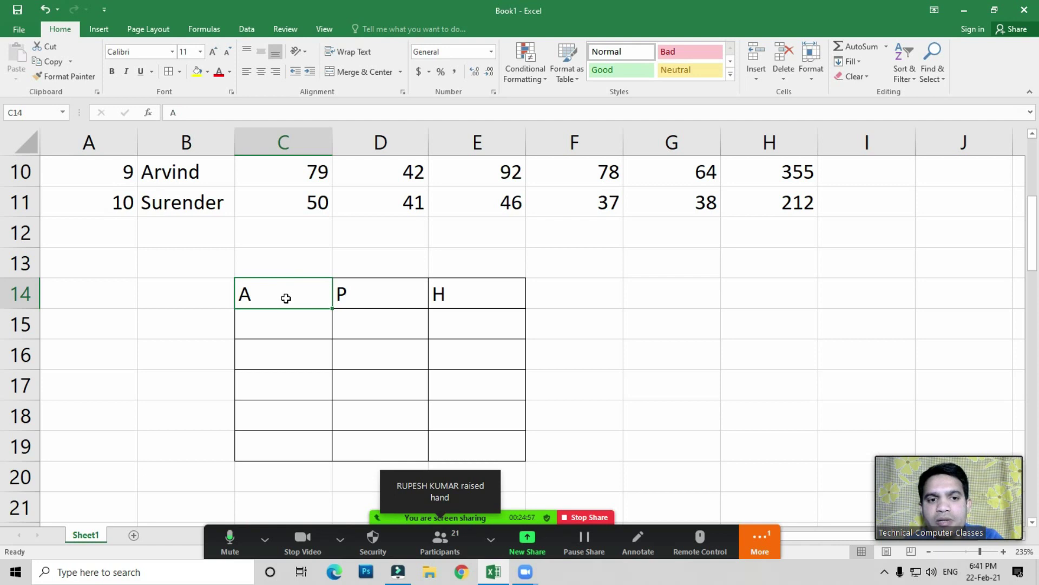
click(537, 79)
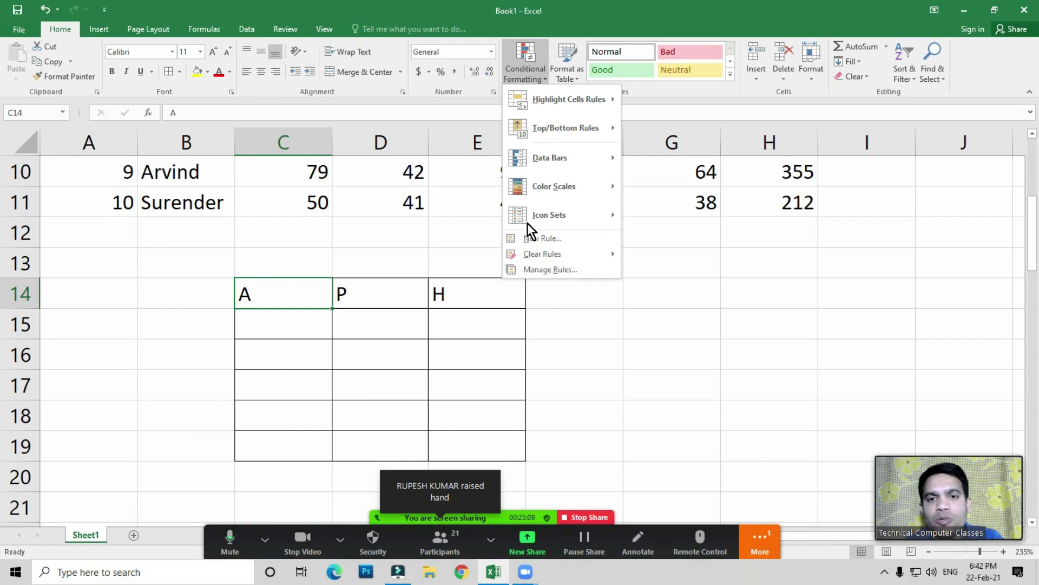
Step: In Zoom's Participants panel, lower the attendee's raised hand and close the panel
click(438, 538)
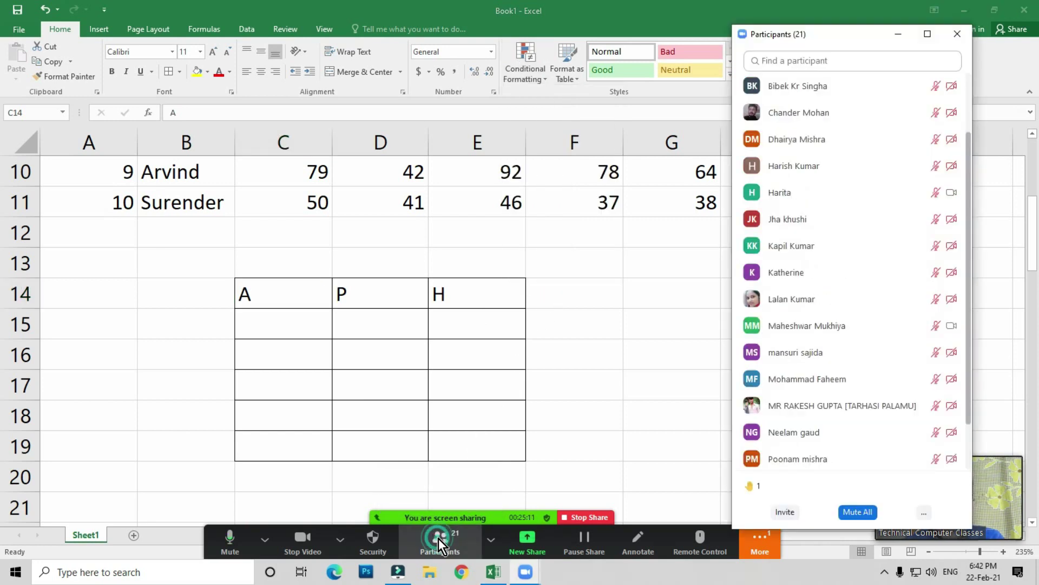
scroll(850, 215, up, 3)
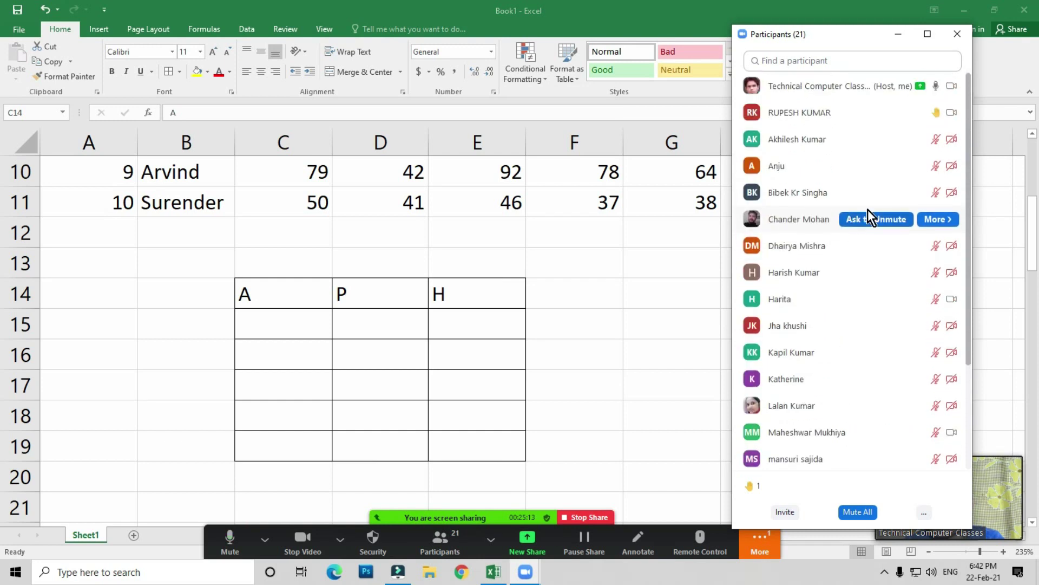
click(886, 113)
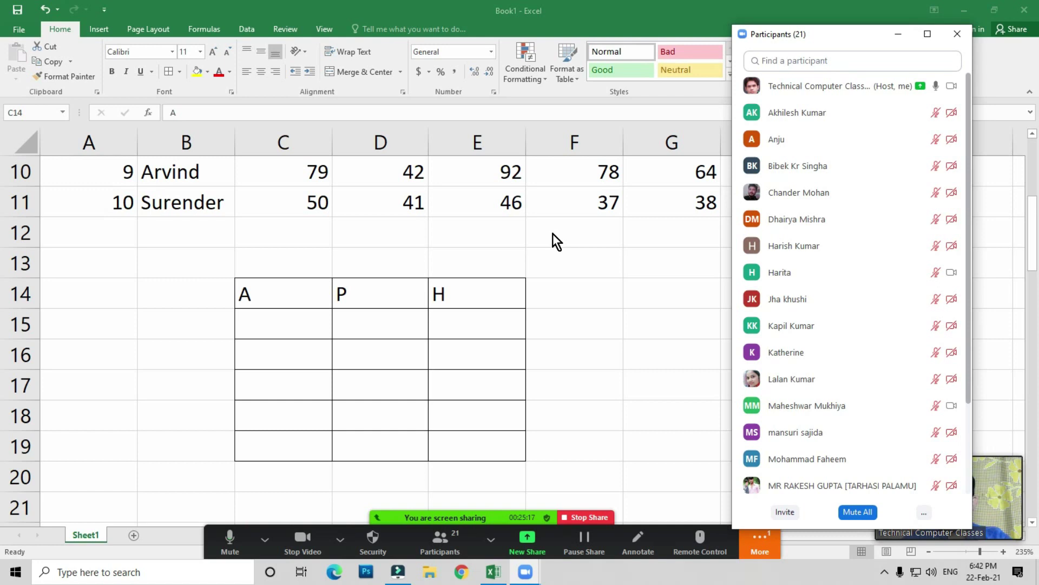
scroll(819, 357, down, 3)
scroll(818, 356, up, 3)
click(957, 34)
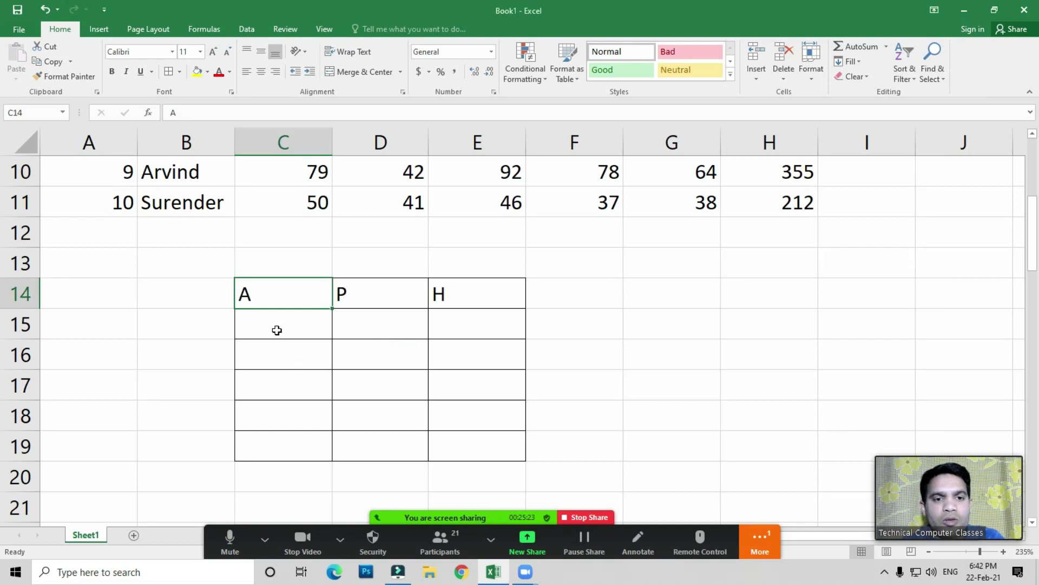
Step: Select the bordered range C14:E19 and bring up the Conditional Formatting menu
mouse_move(272, 286)
mouse_down()
mouse_move(465, 407)
mouse_move(464, 444)
mouse_up()
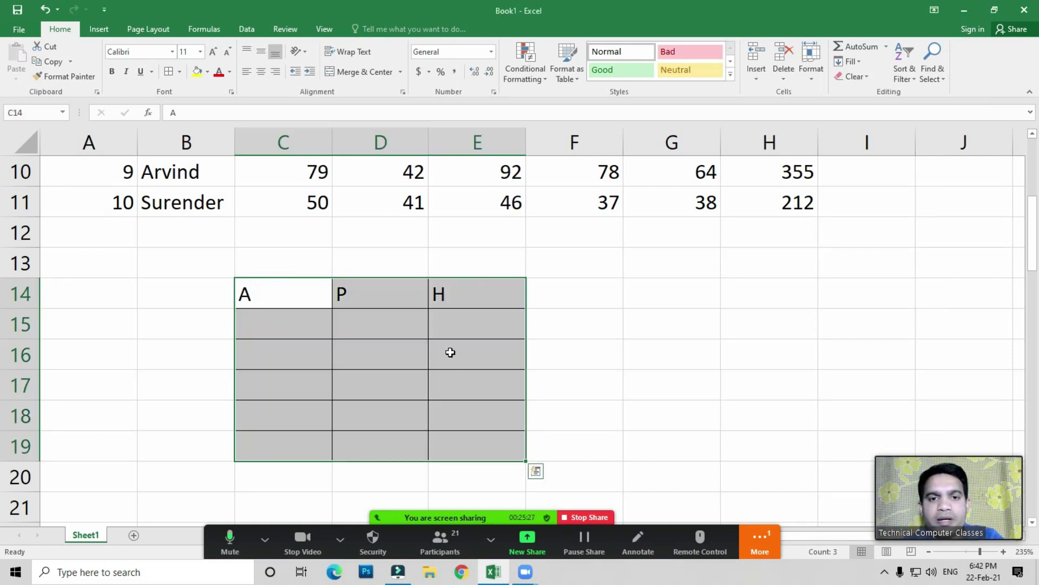
click(519, 72)
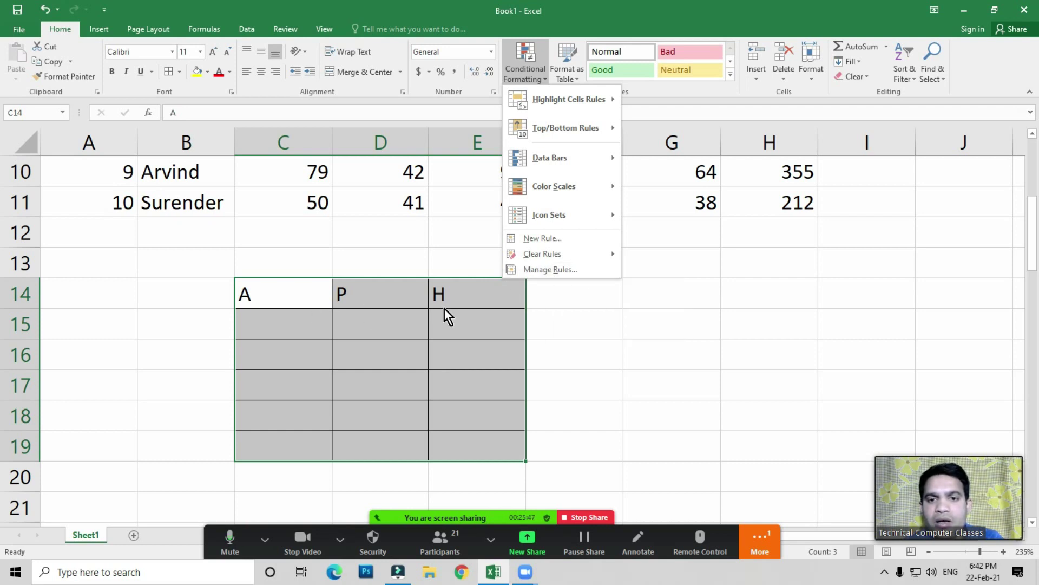
Step: Through Manage Rules, start a New Rule of type 'Format only cells that contain'
click(560, 270)
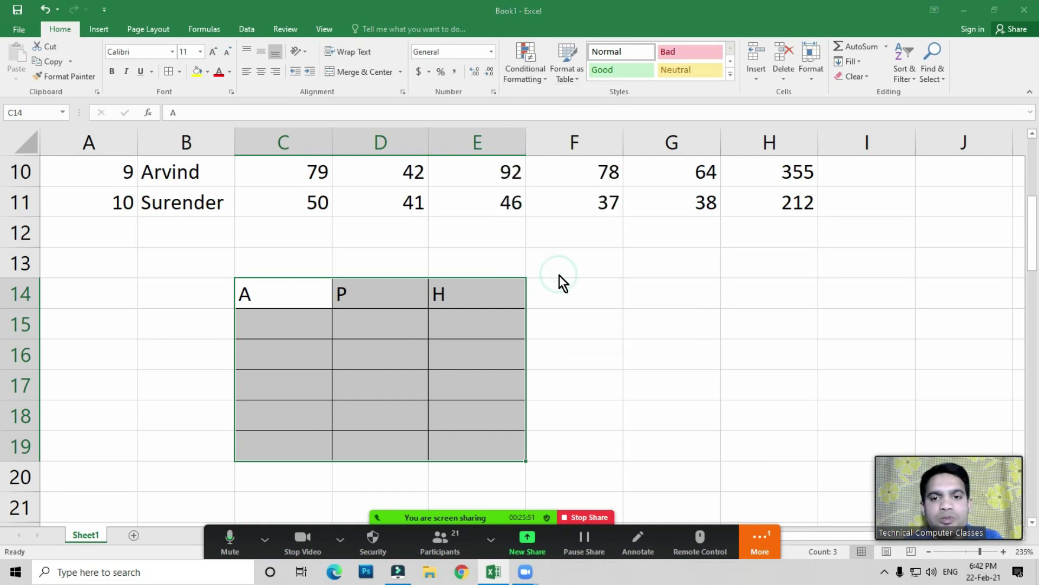
drag(540, 131, 681, 102)
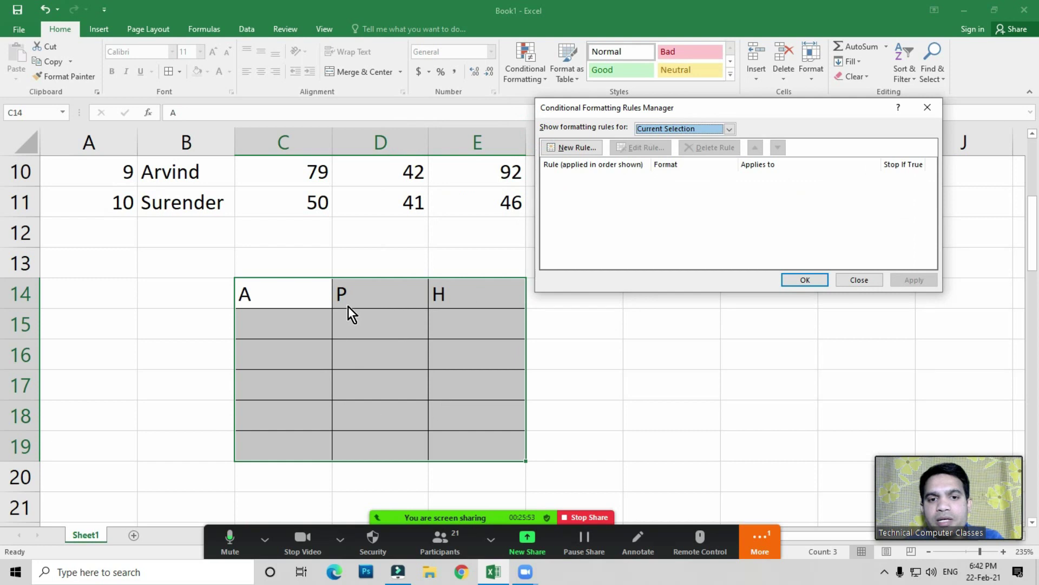
click(578, 150)
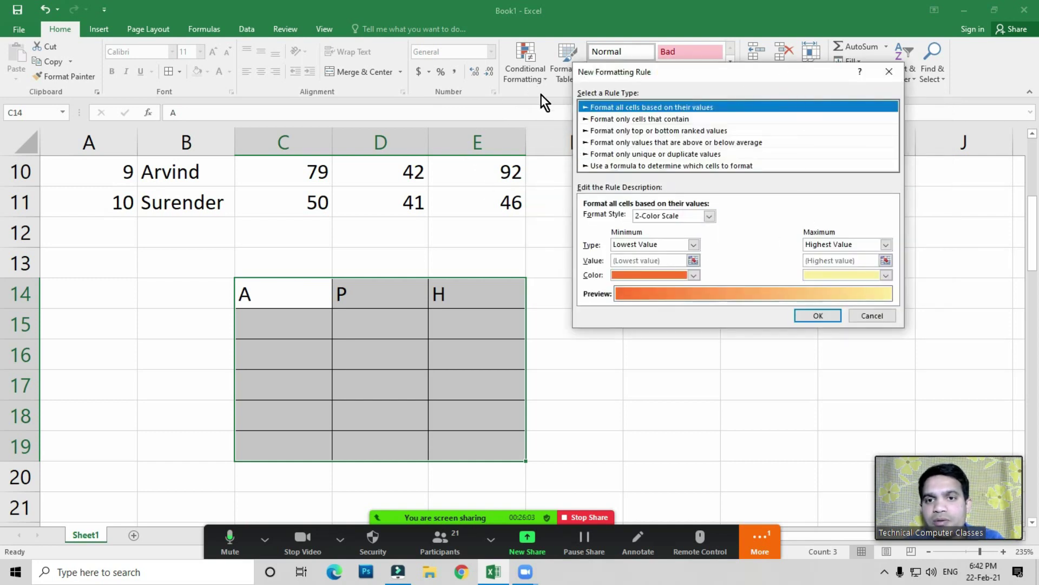
drag(687, 70, 608, 81)
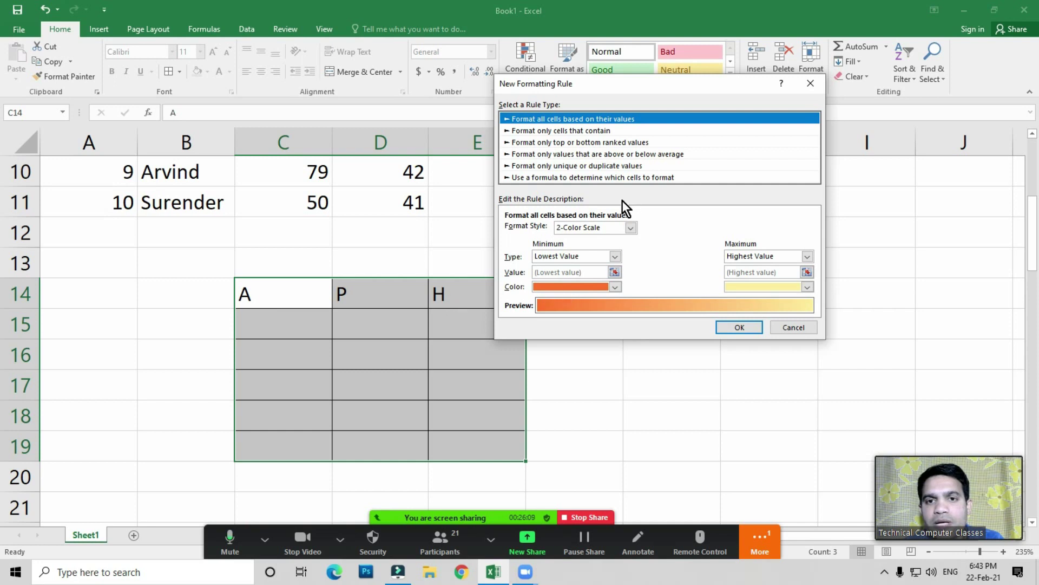
click(598, 131)
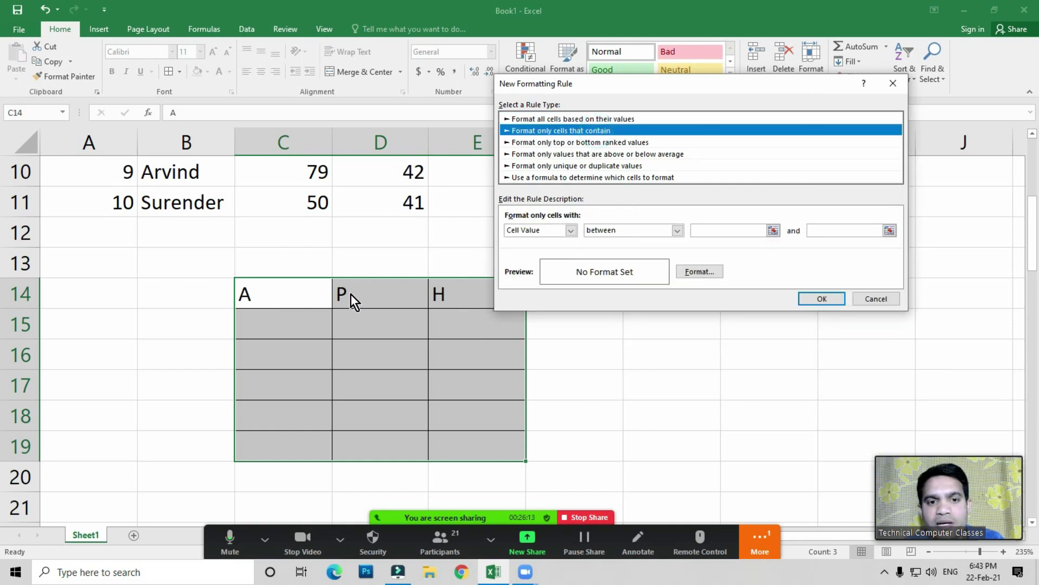
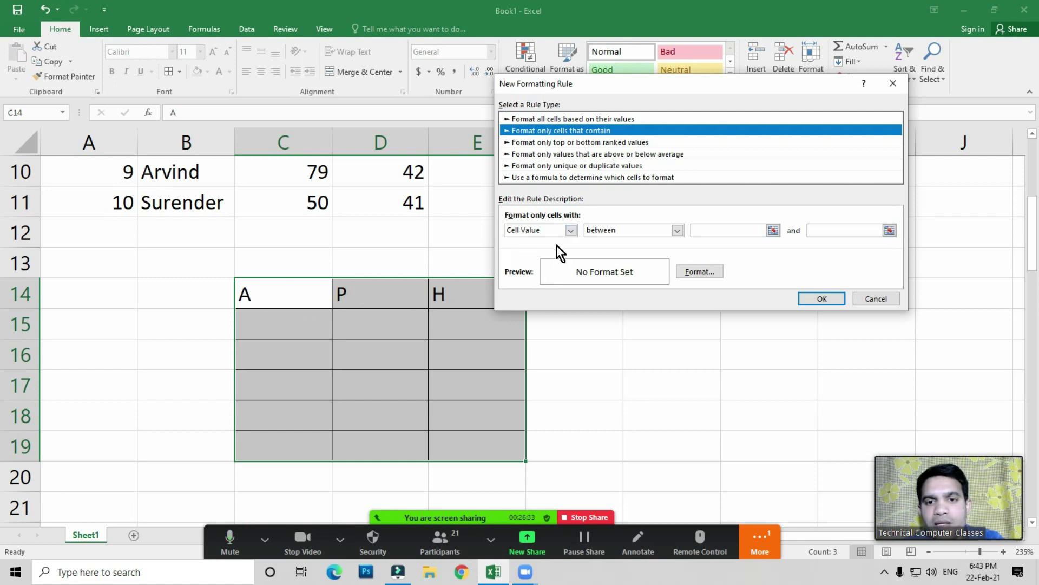
Step: Set the new rule to format cells whose specific text contains 'A'
click(529, 231)
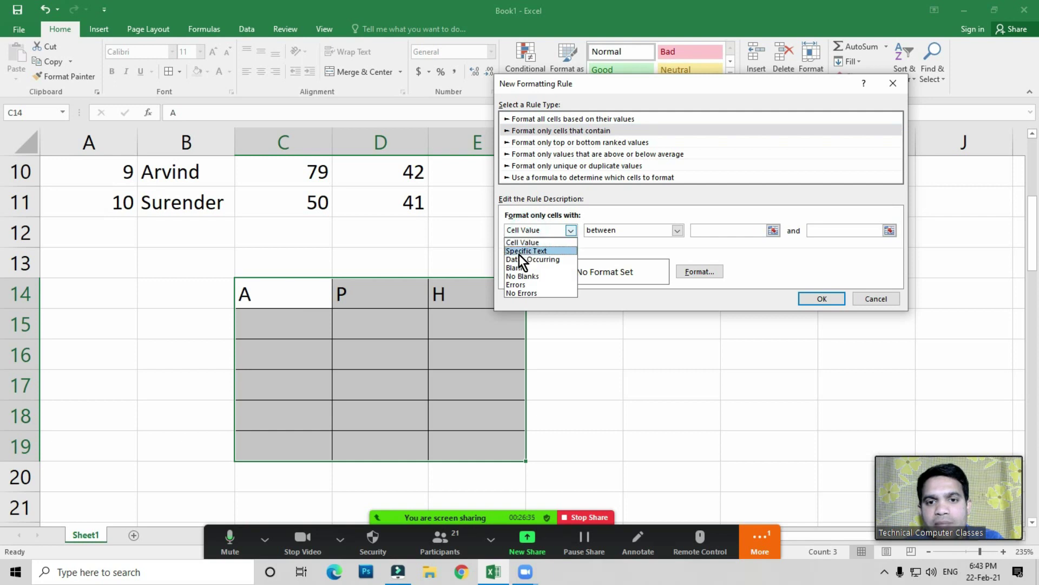
click(534, 252)
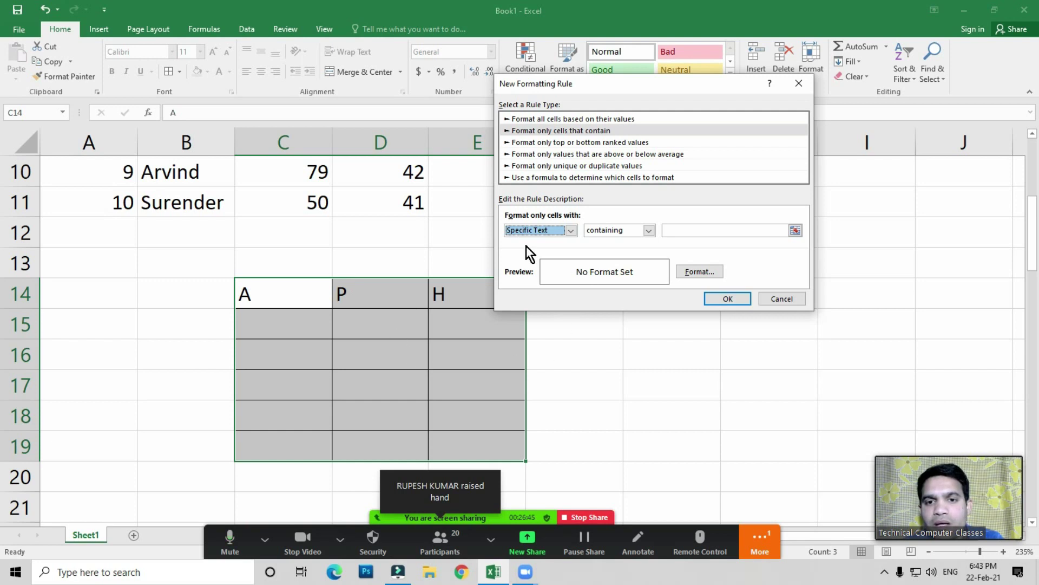
click(679, 227)
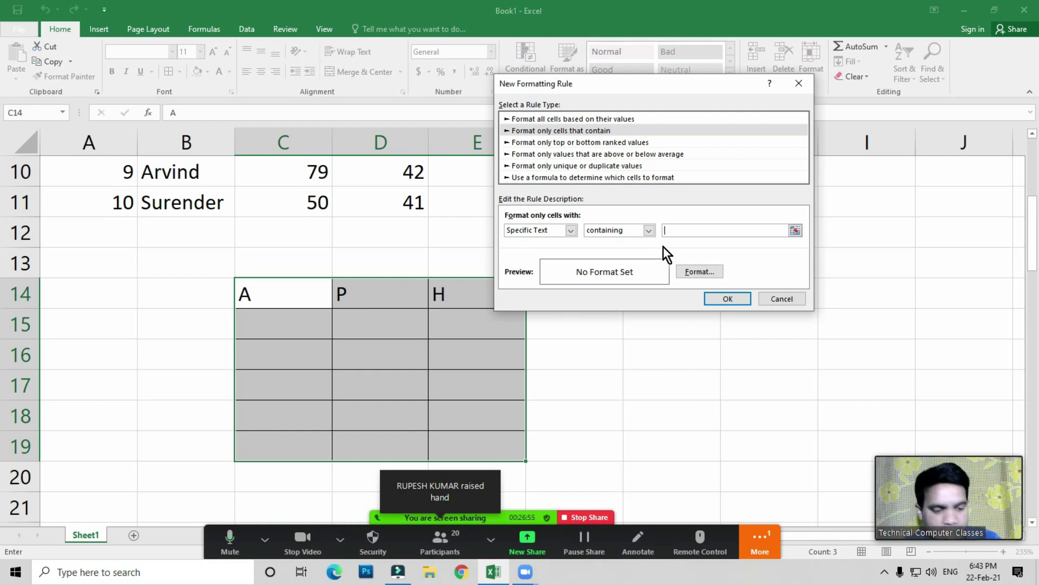
text(A)
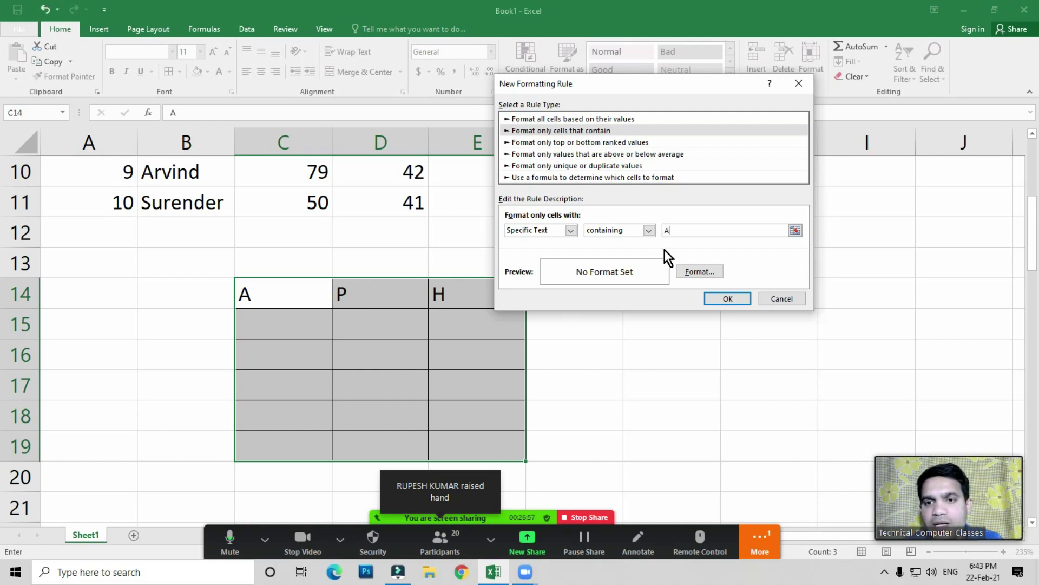
Step: Give matching cells a red fill and save the rule for C14:E19
click(703, 272)
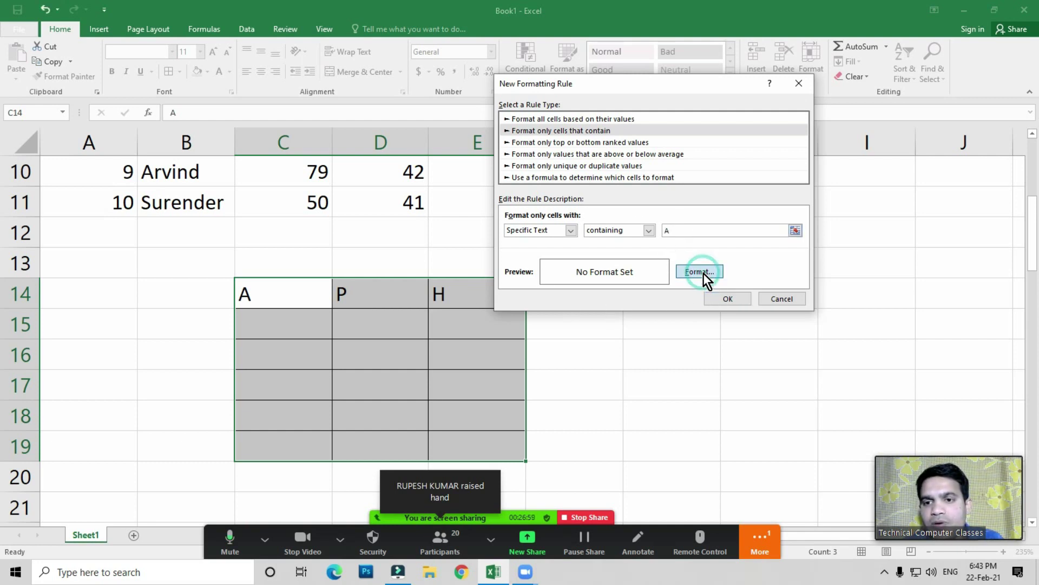
drag(742, 25, 702, 63)
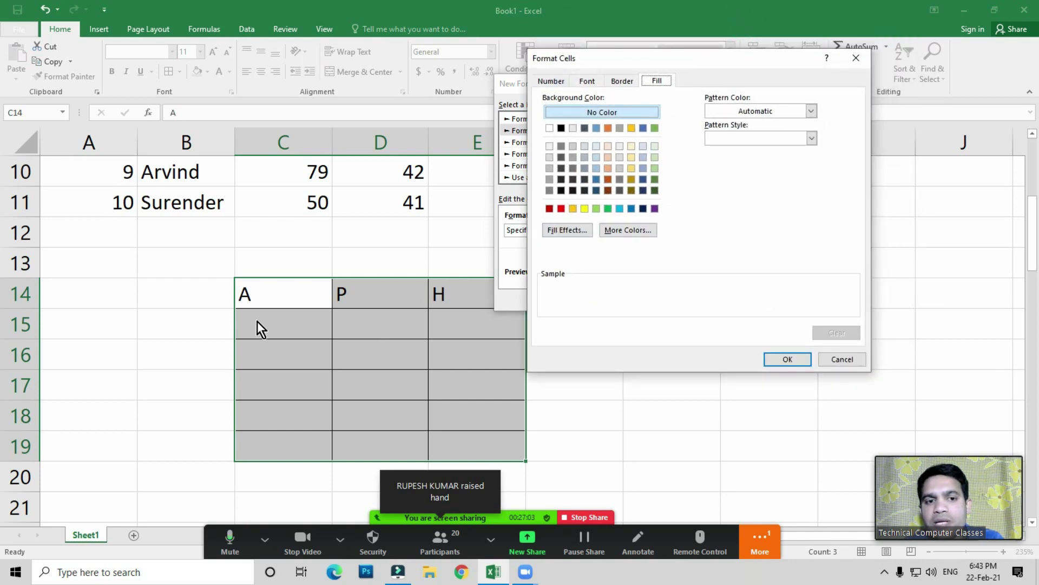
click(543, 82)
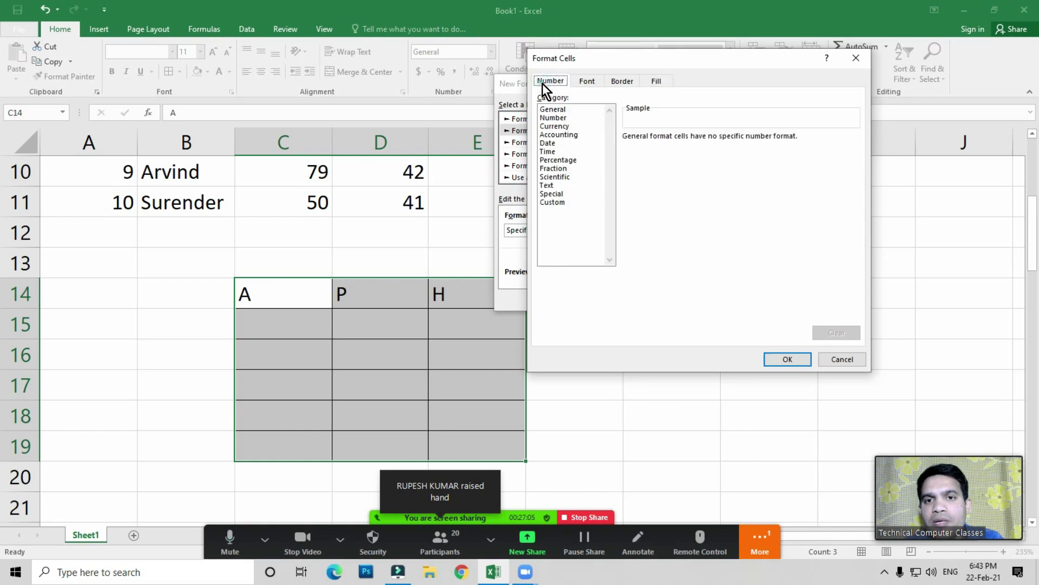
click(587, 81)
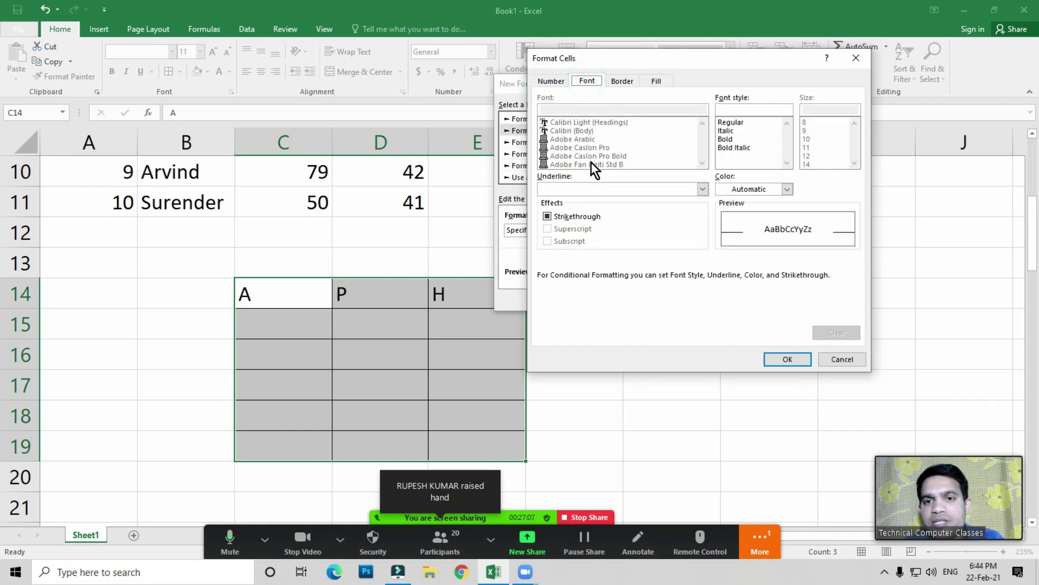
click(622, 82)
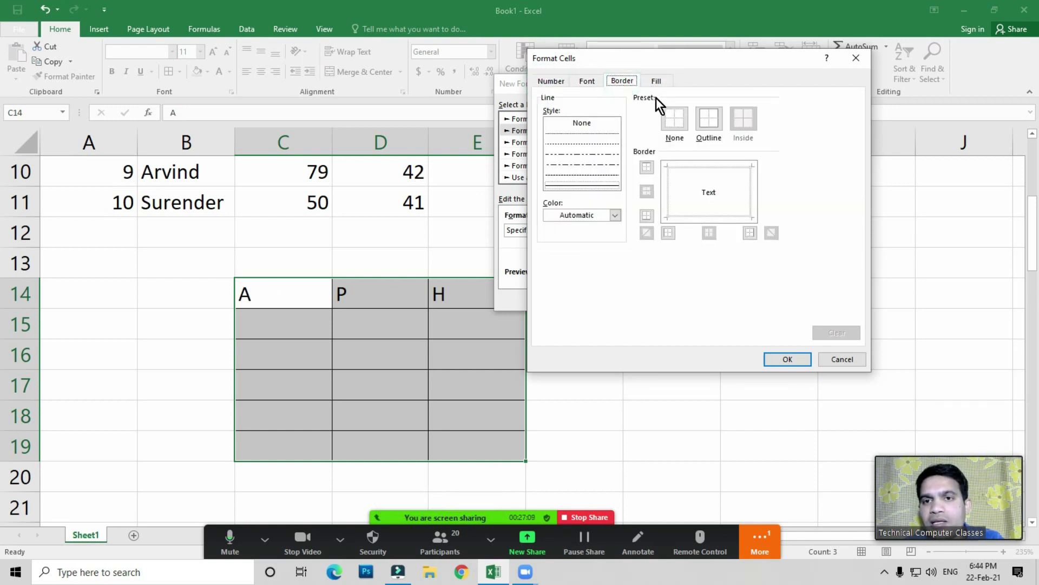
click(657, 81)
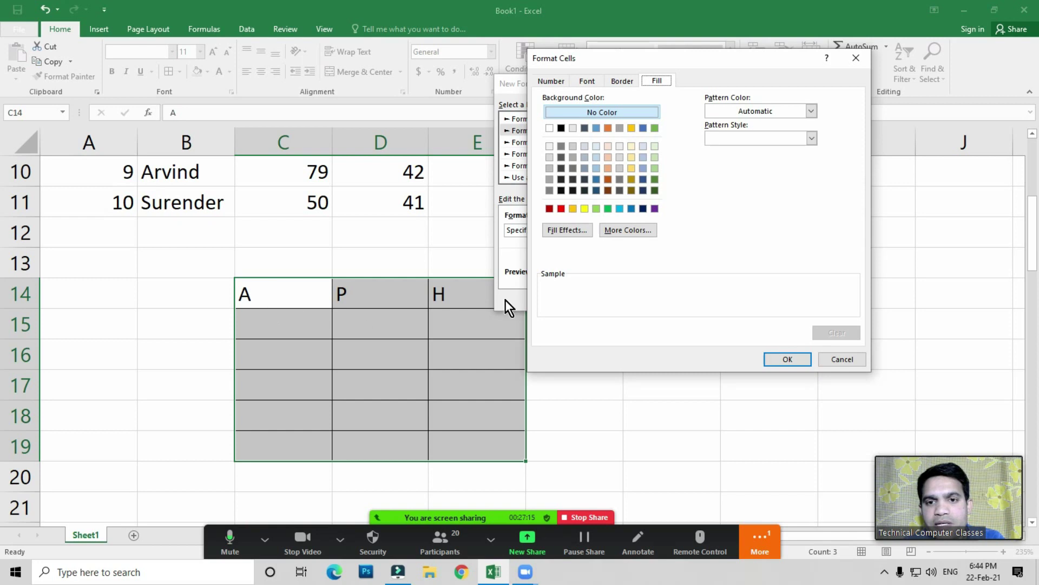
click(562, 209)
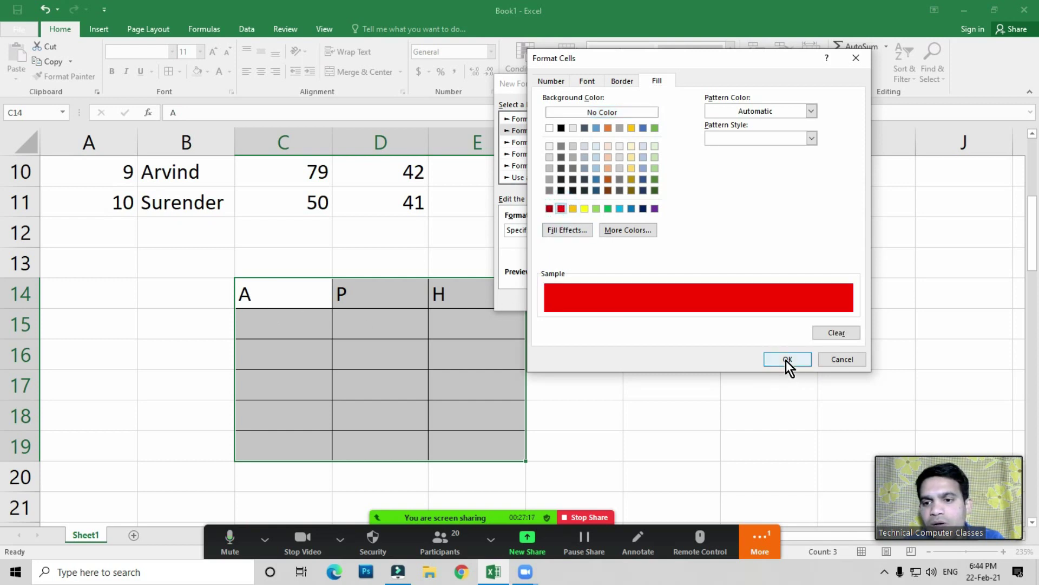
click(786, 360)
click(725, 299)
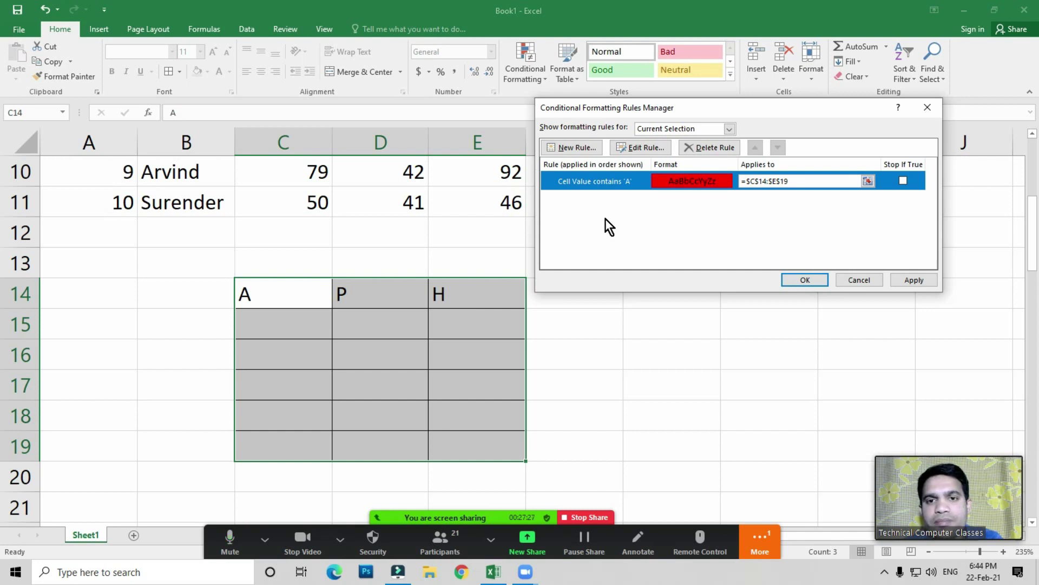
Step: Add a Specific Text rule giving cells containing 'P' a green fill
click(577, 147)
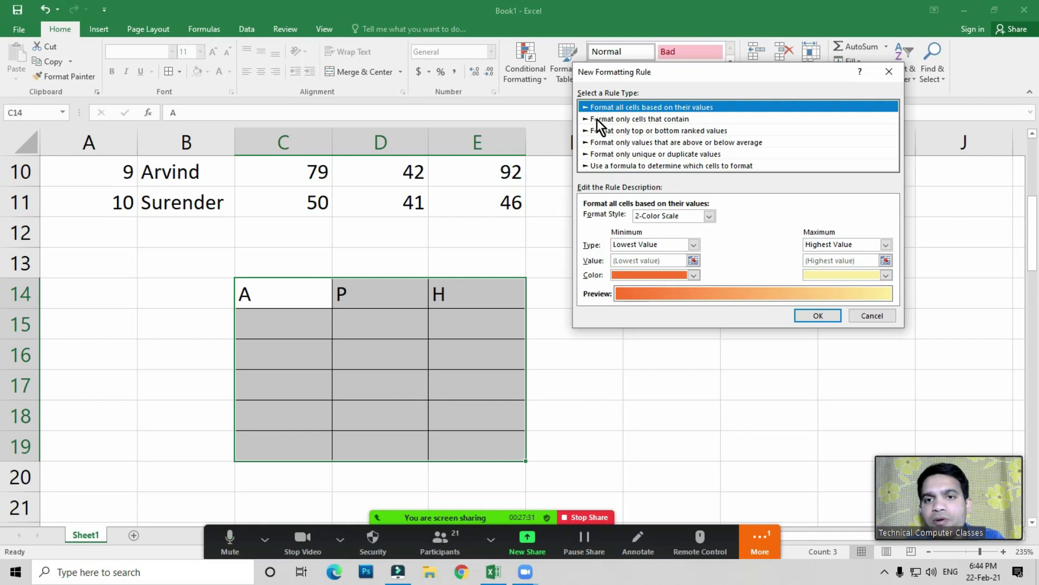
click(660, 119)
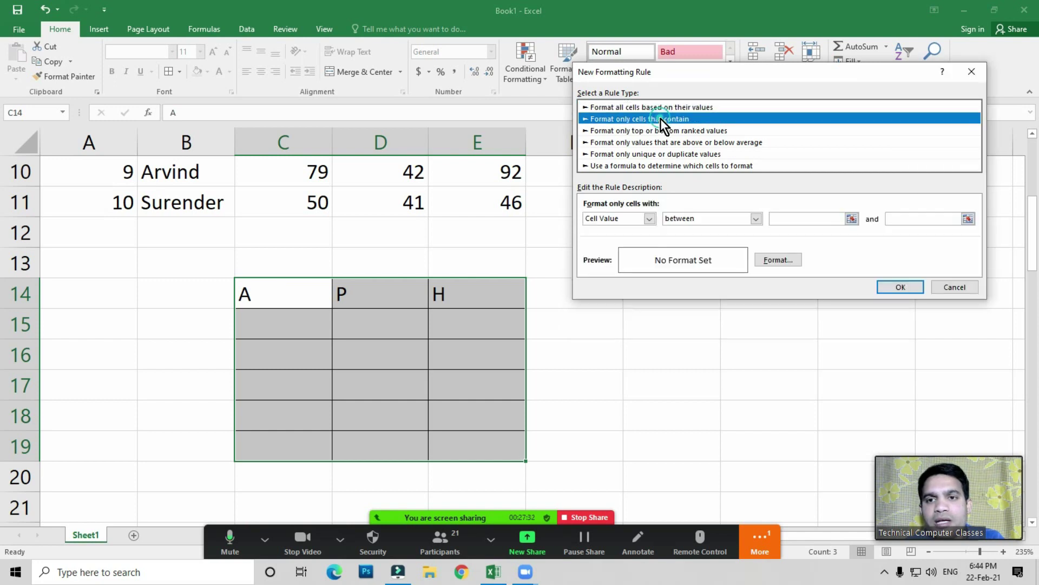
click(606, 219)
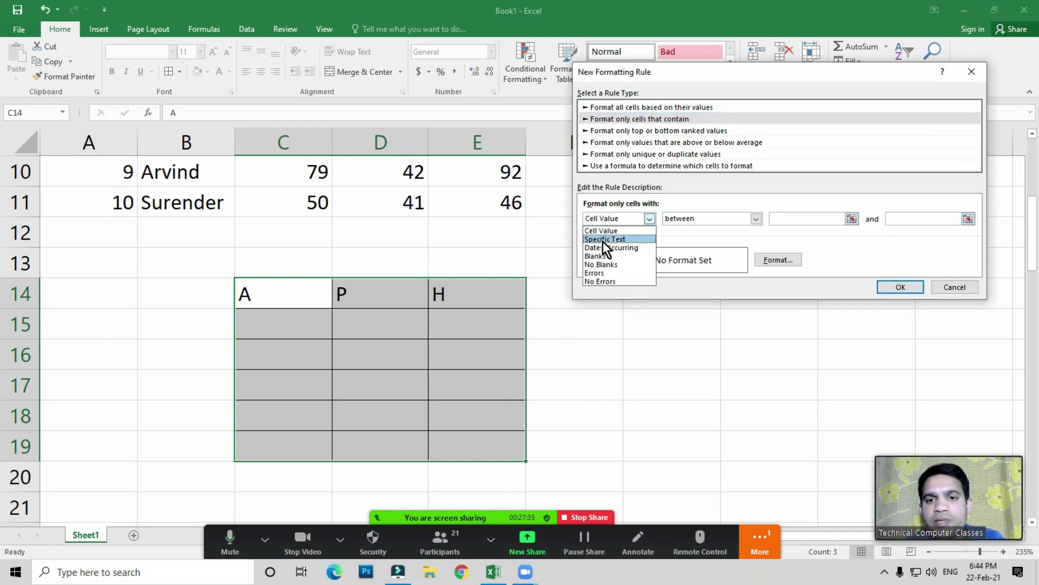
click(603, 242)
click(759, 216)
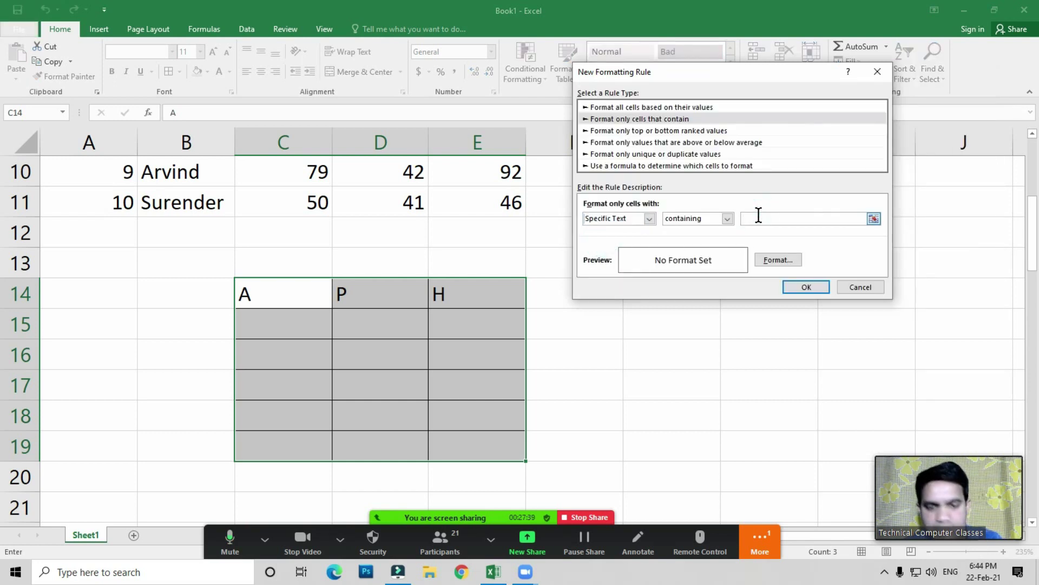
text(P)
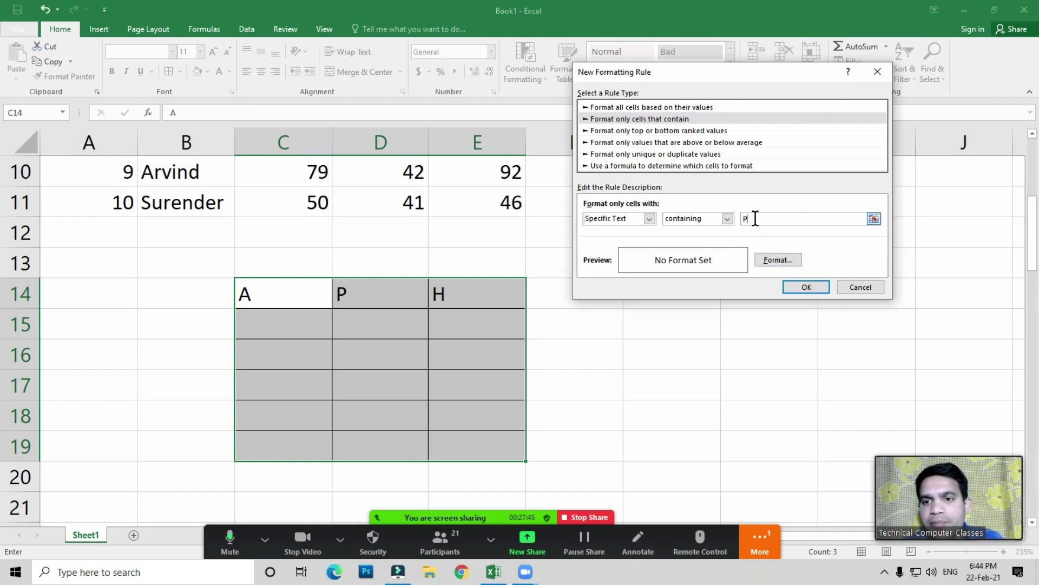
click(778, 261)
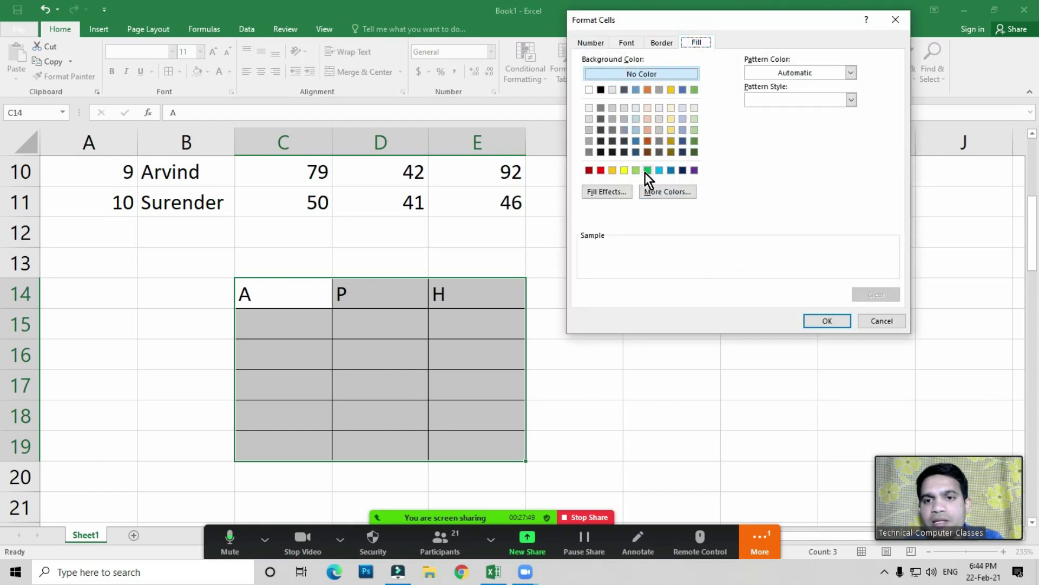
click(647, 170)
click(823, 323)
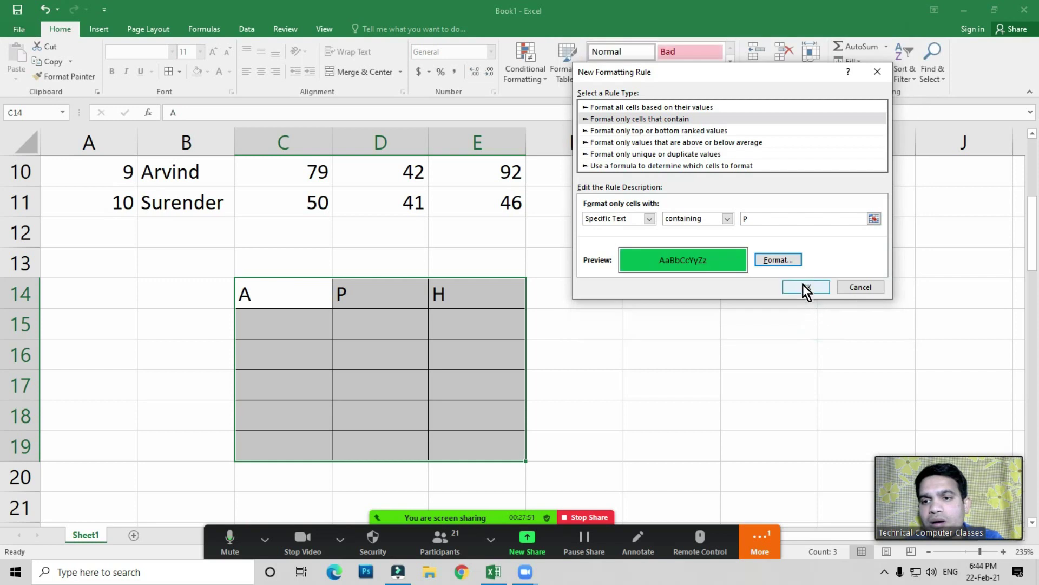
click(805, 288)
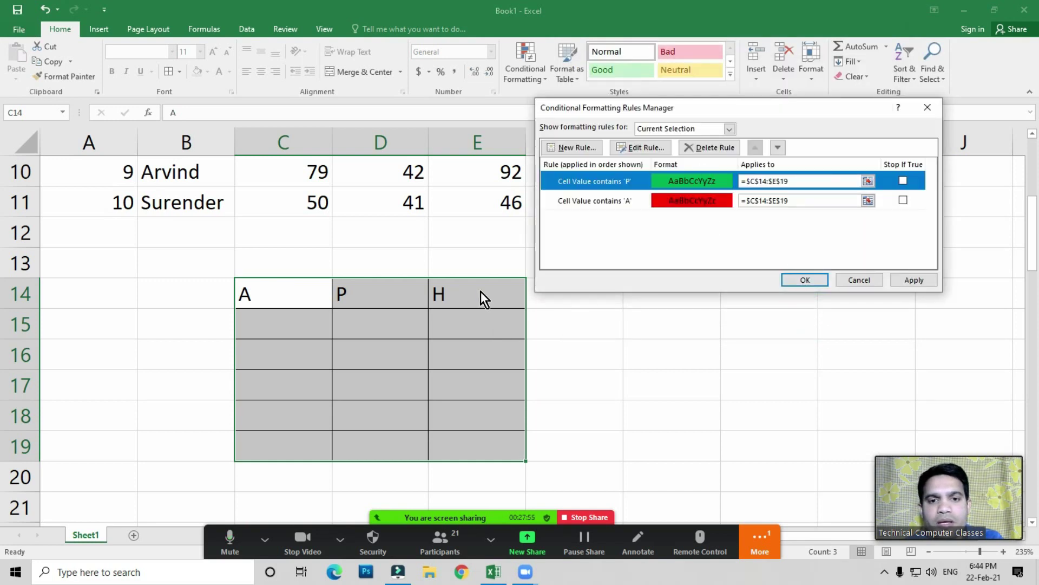
Step: Add a yellow-fill rule for cells containing 'H' and apply all three rules
click(572, 144)
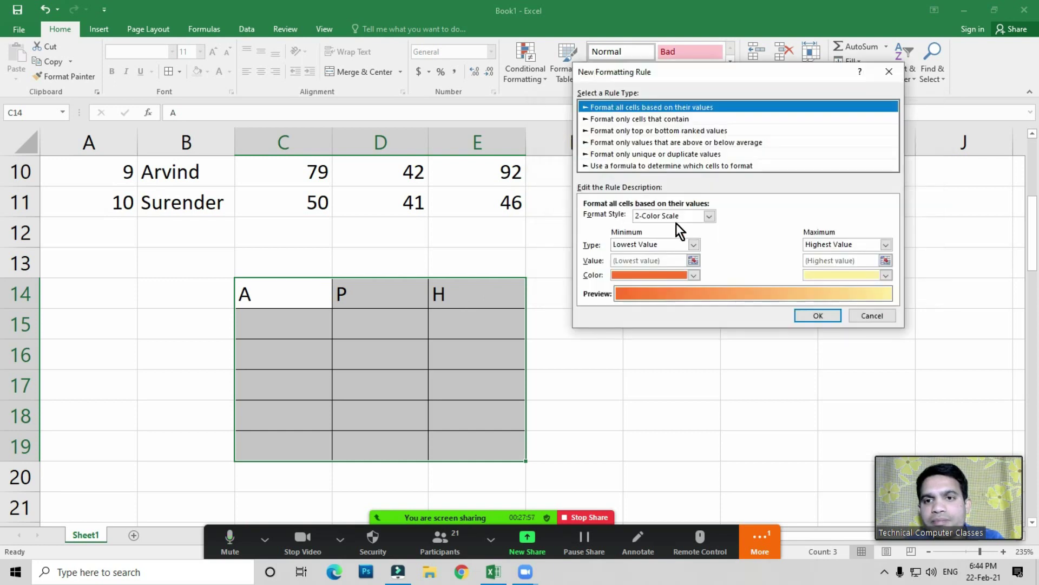
click(655, 119)
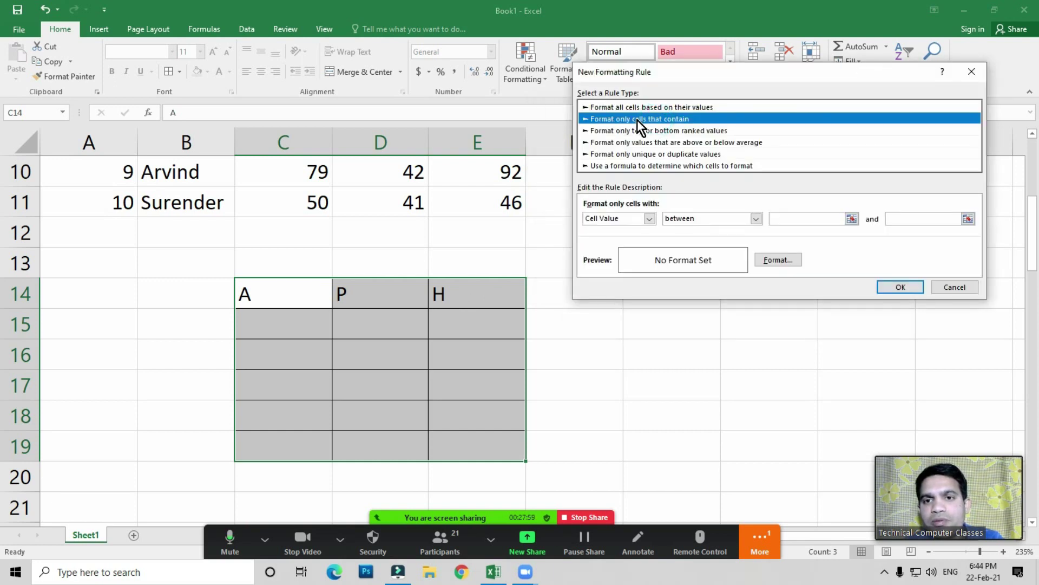
click(619, 219)
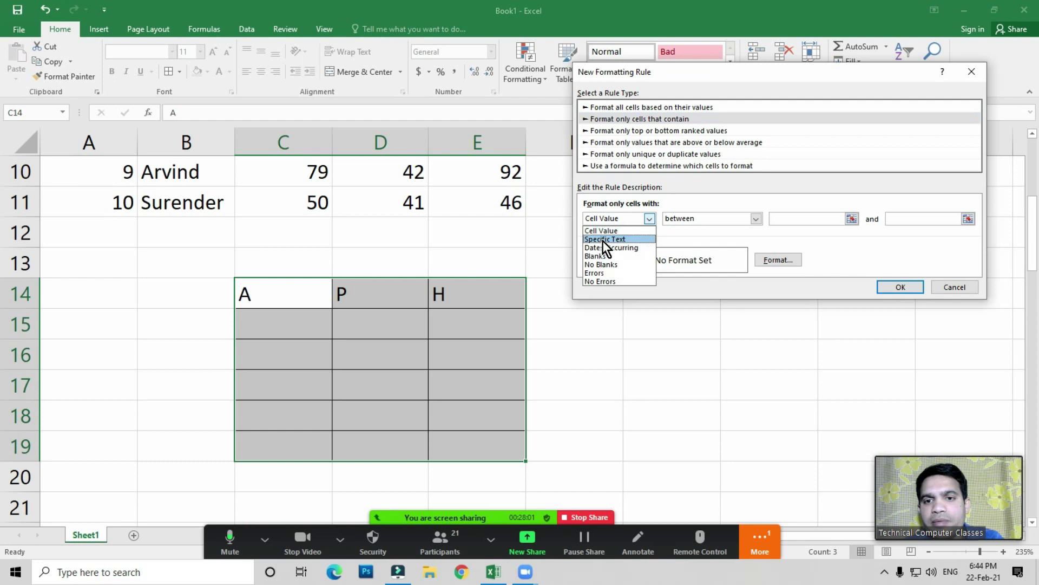
click(602, 240)
click(760, 219)
text(H)
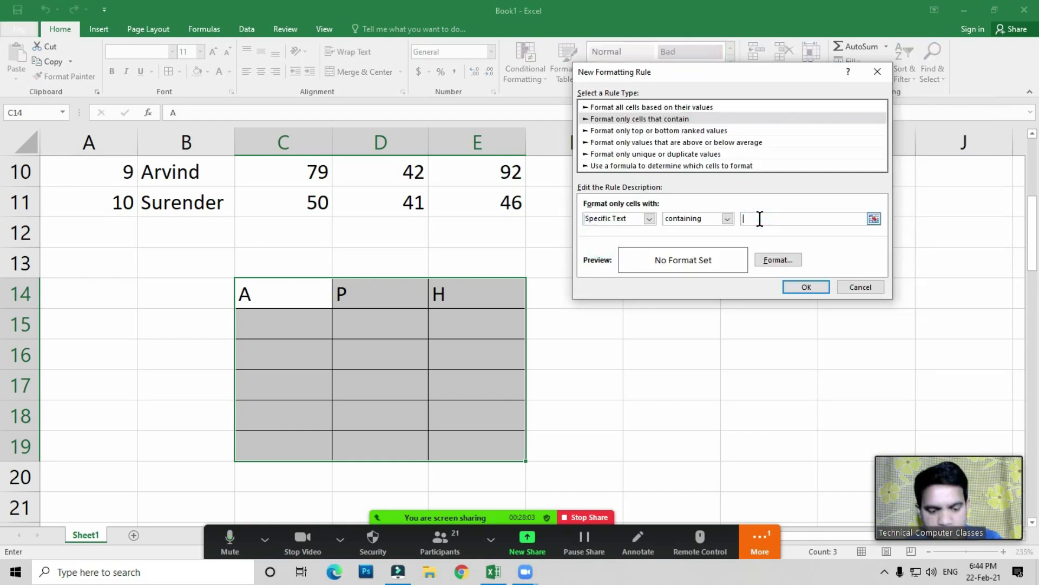
click(776, 261)
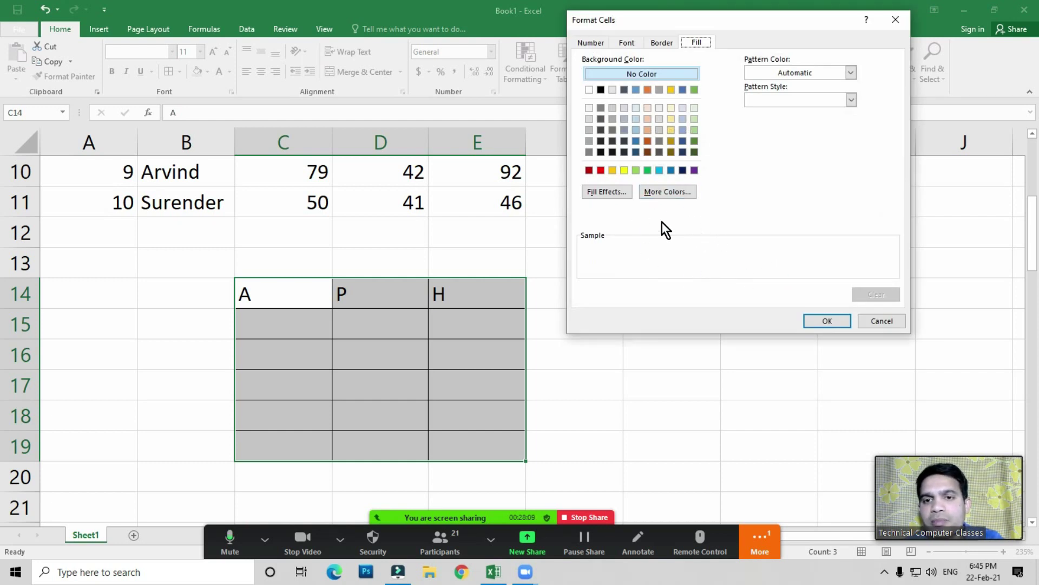
click(624, 171)
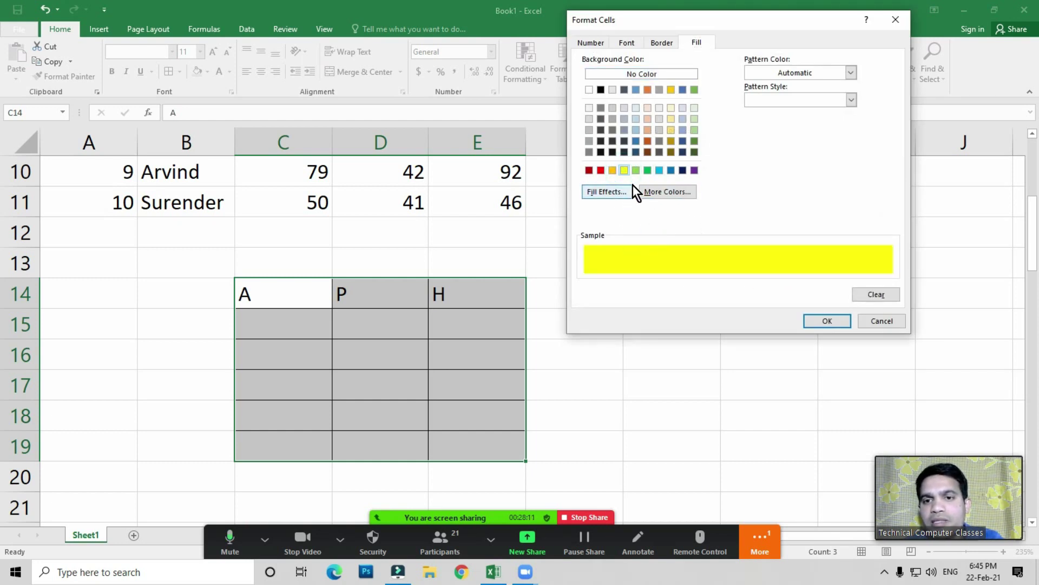
click(822, 315)
click(801, 290)
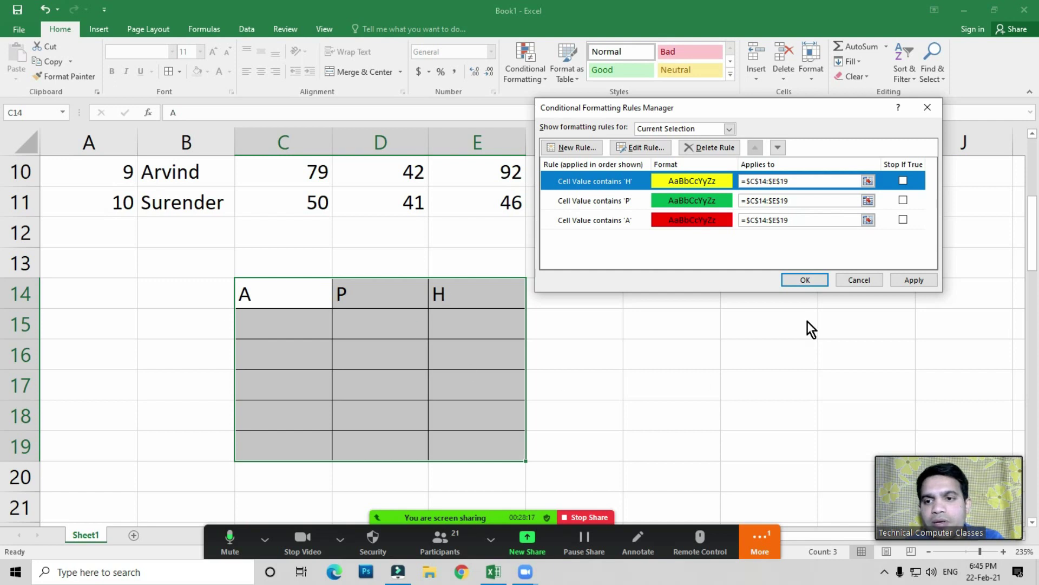
click(806, 280)
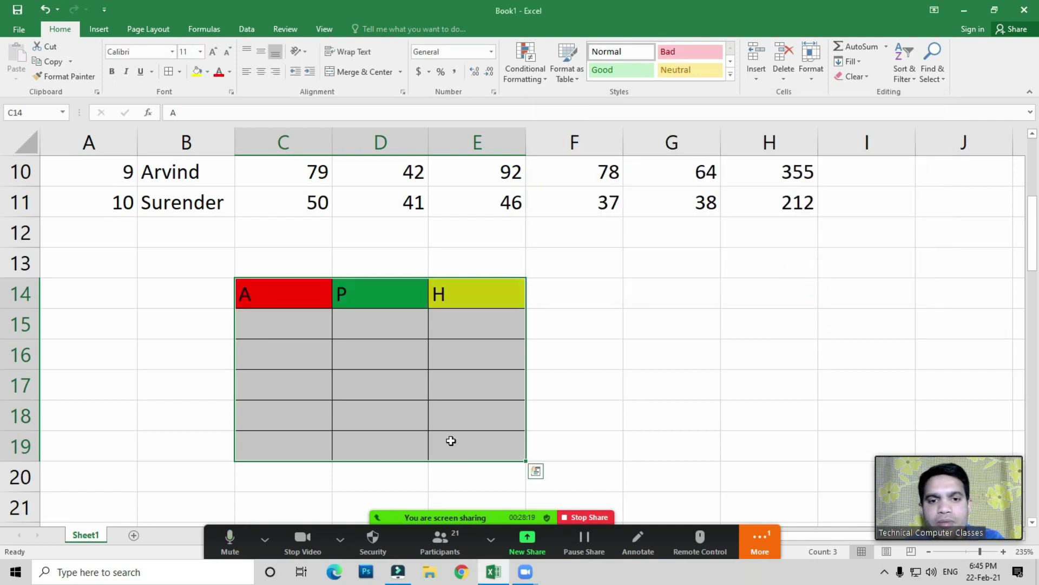
Step: Deselect the table and enter 'p' in C16 and 'a' in D17
click(291, 300)
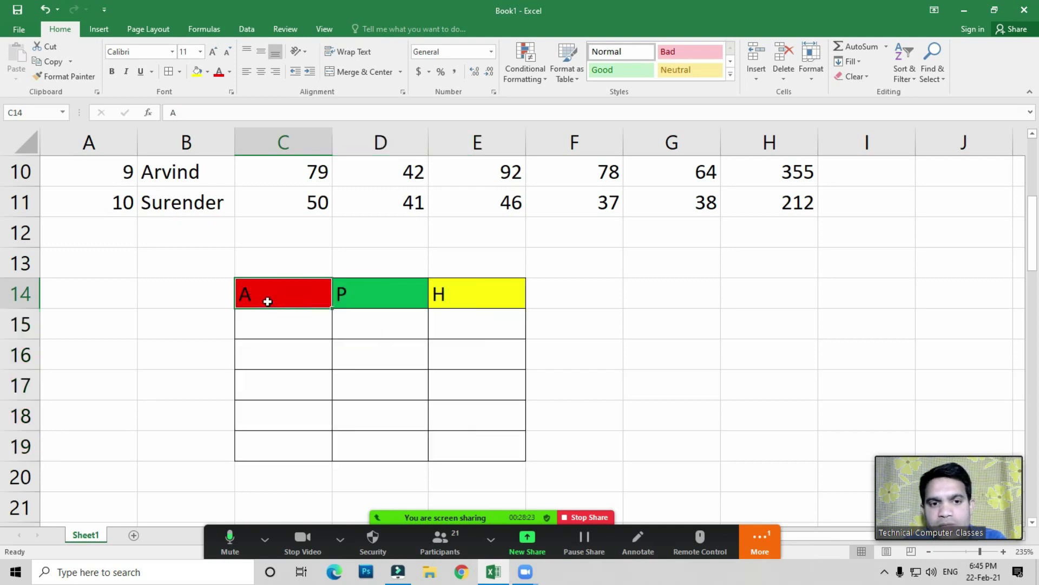
click(453, 293)
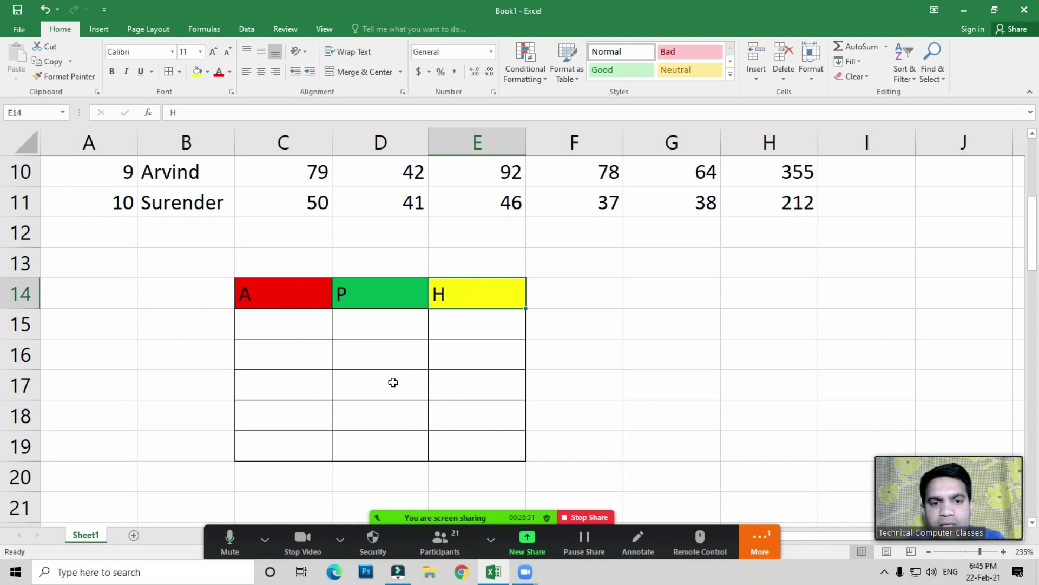
click(288, 361)
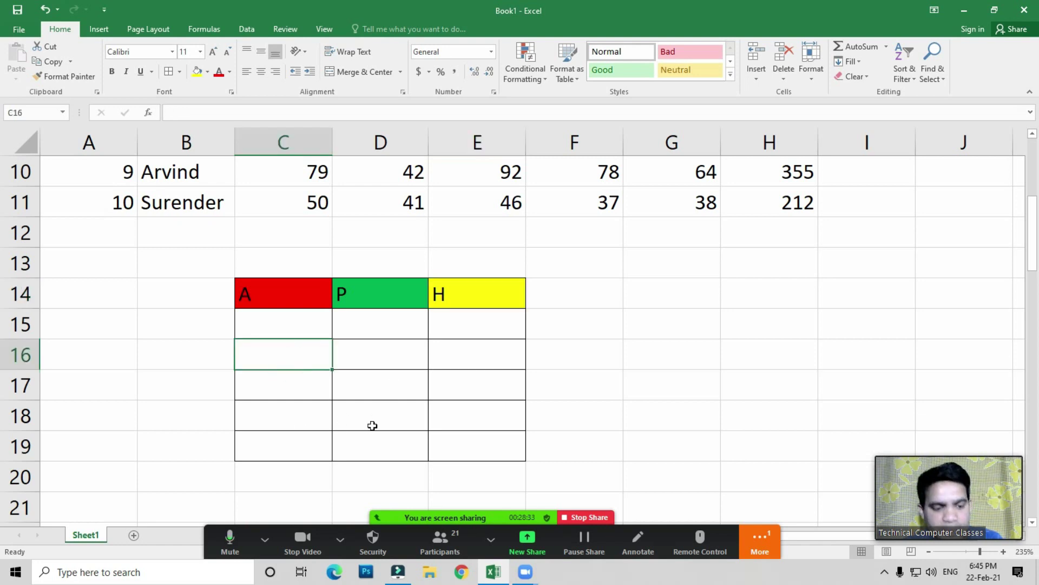
text(p)
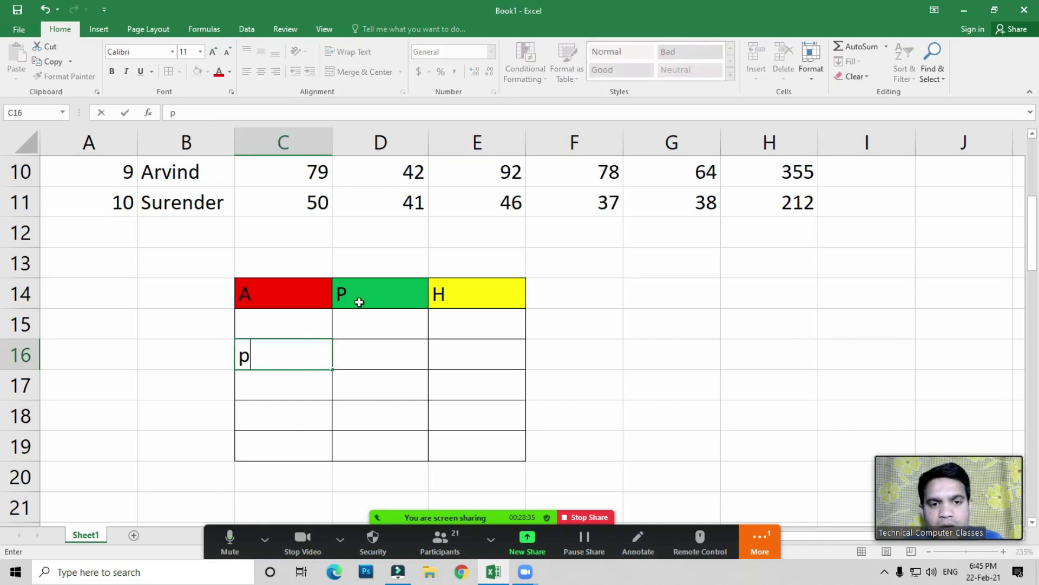
click(408, 390)
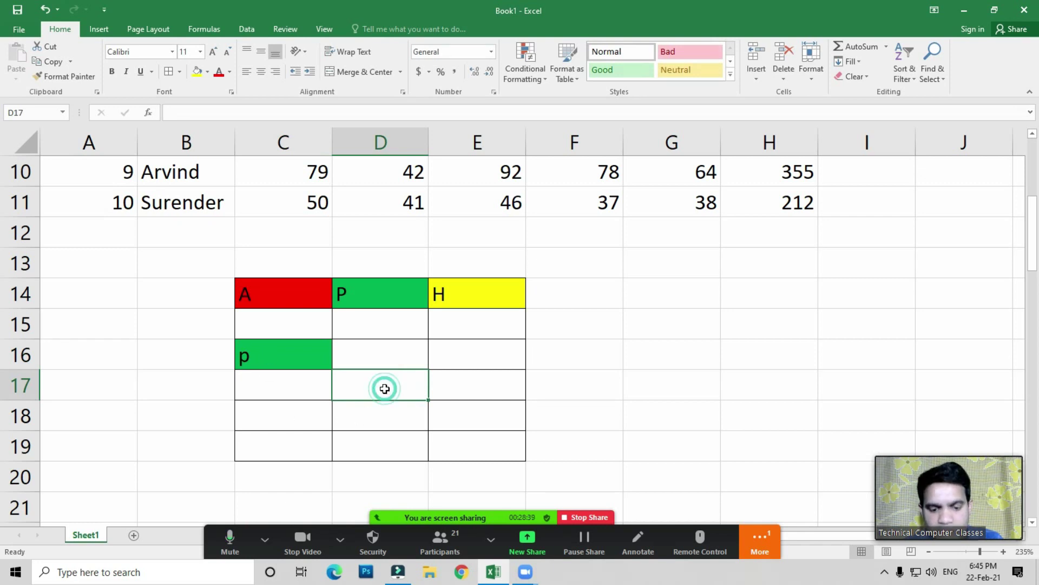
text(a)
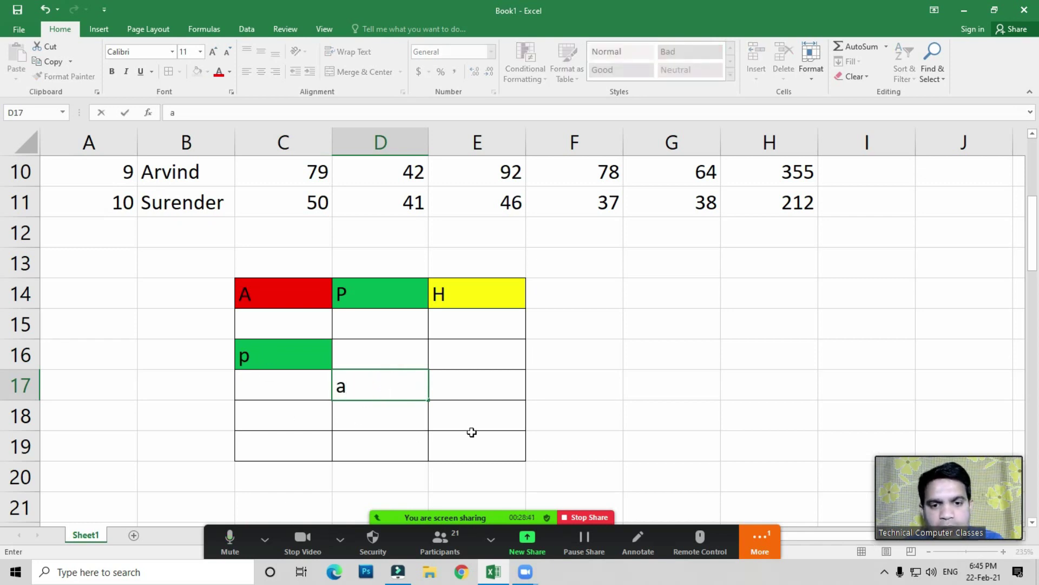
click(486, 417)
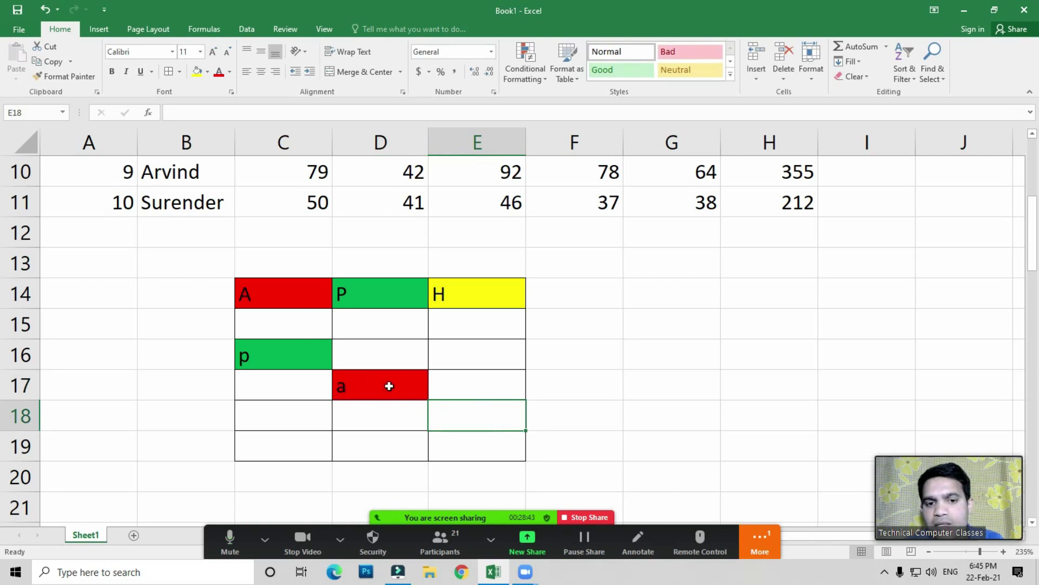
Step: Enter 'h' in D15 and C18, 'p' in E18, then select C14:E19
click(469, 353)
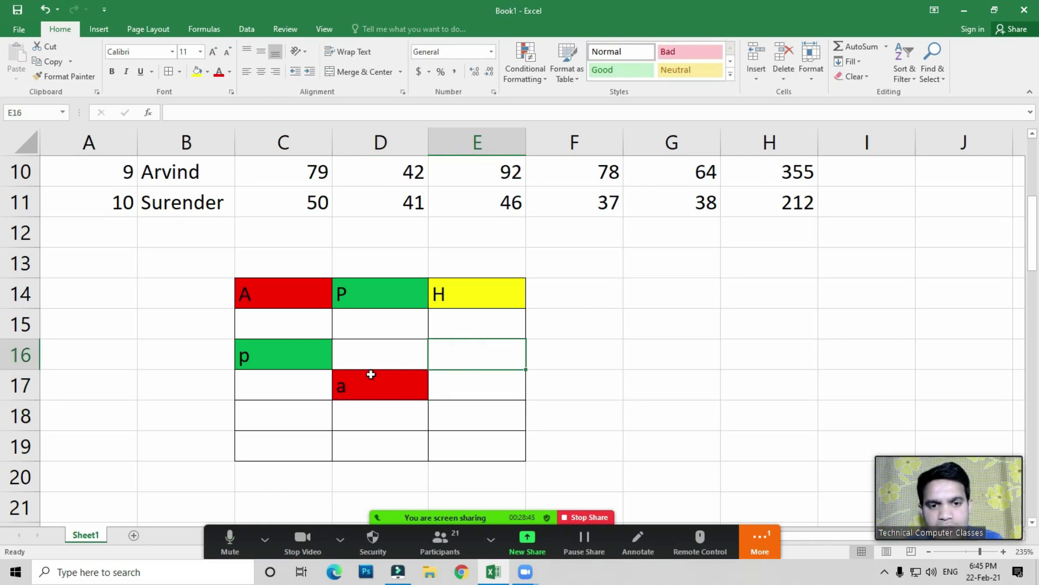
click(387, 332)
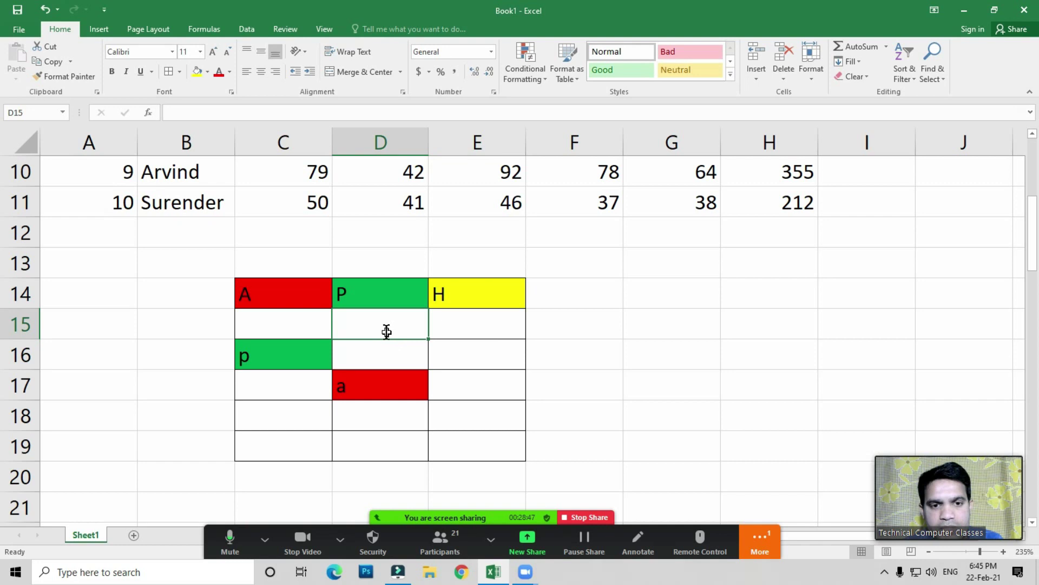
text(h)
click(522, 385)
click(298, 420)
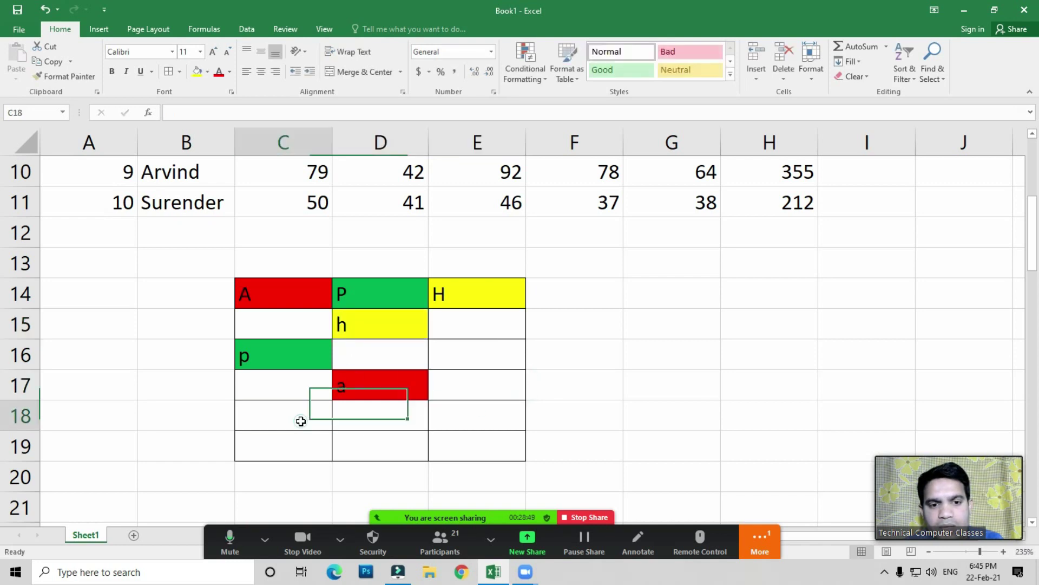
text(h)
click(508, 424)
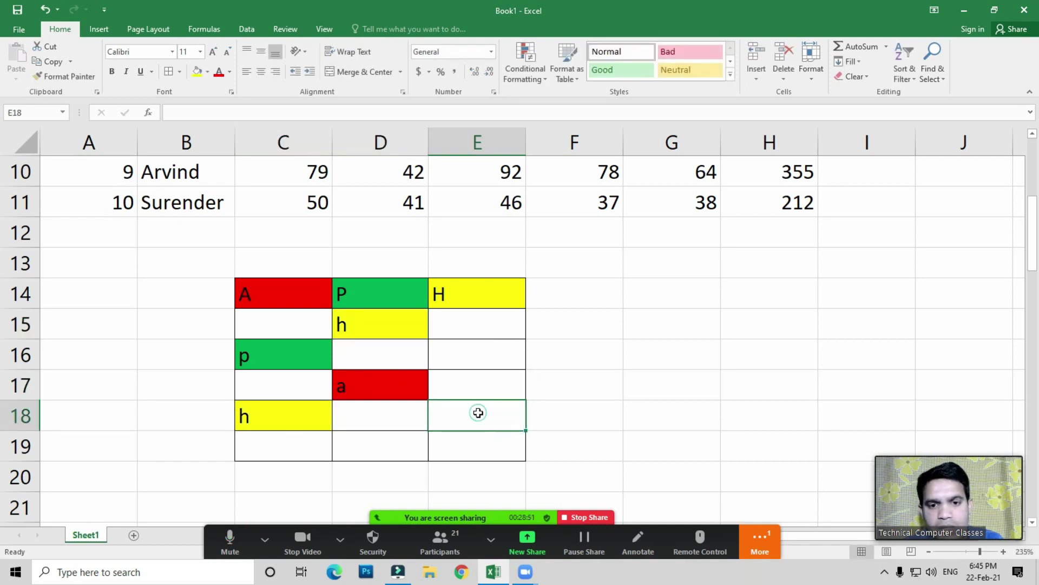
text(p)
click(477, 448)
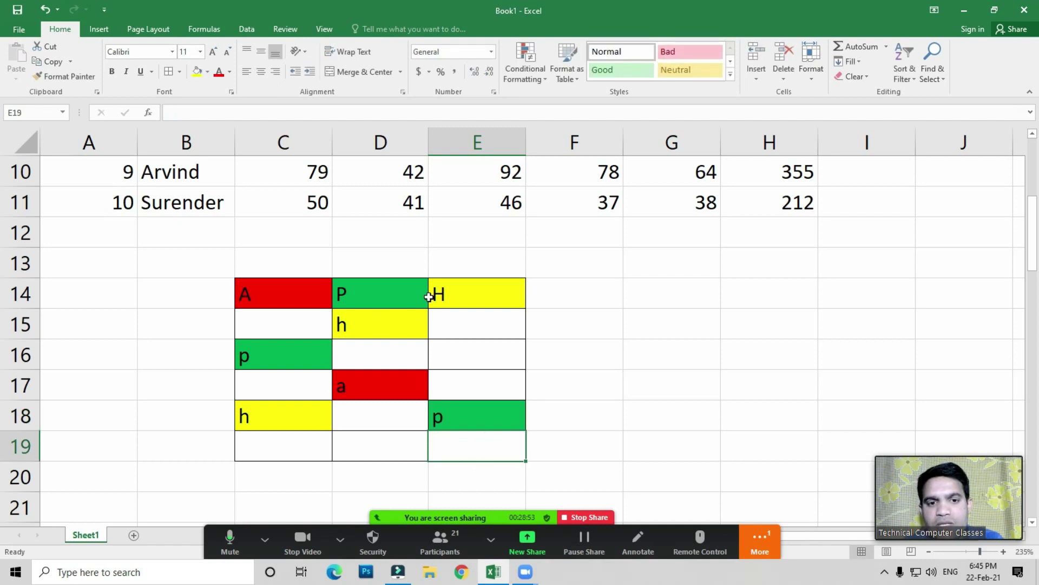
drag(265, 292, 471, 451)
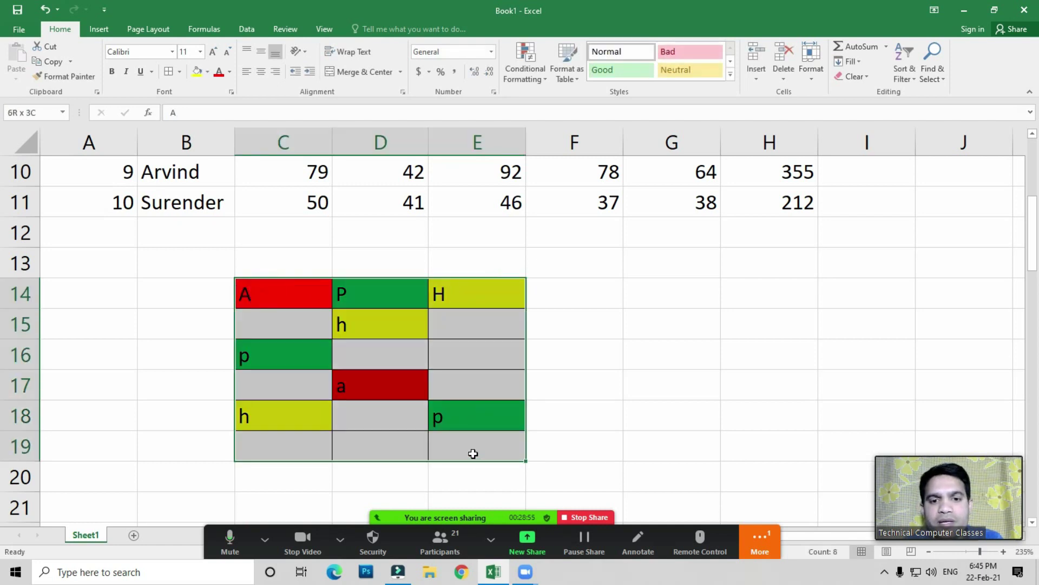
Step: Clear the conditional formatting rules from C14:E19 and delete its letters
click(531, 81)
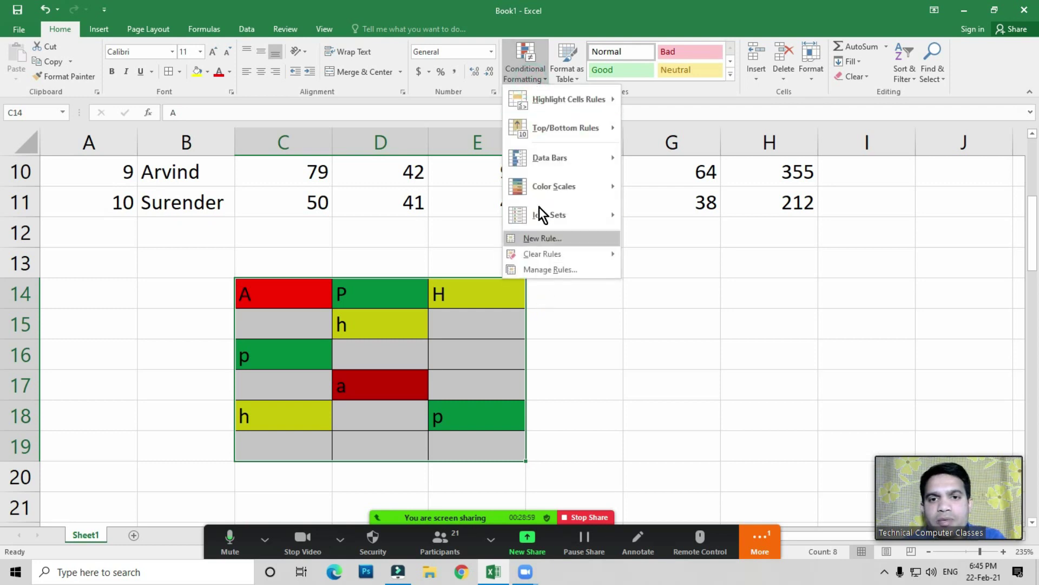
mouse_move(542, 254)
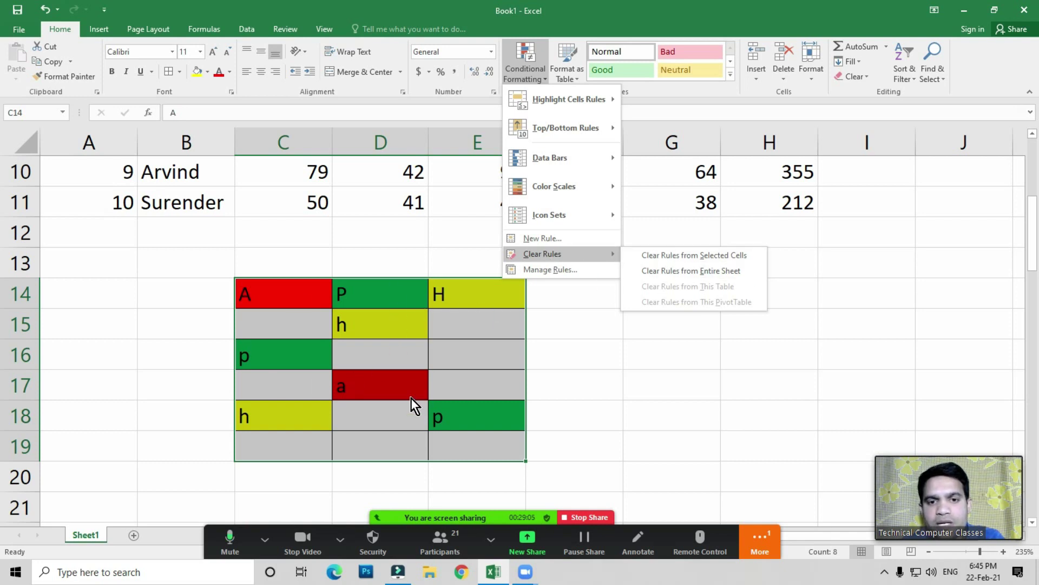
click(694, 256)
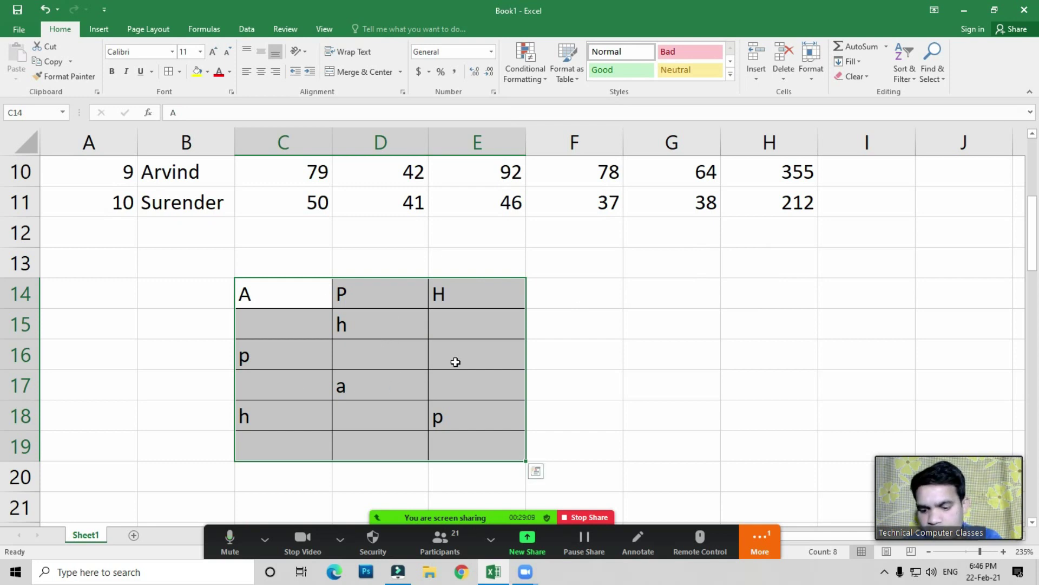
key(Delete)
click(438, 306)
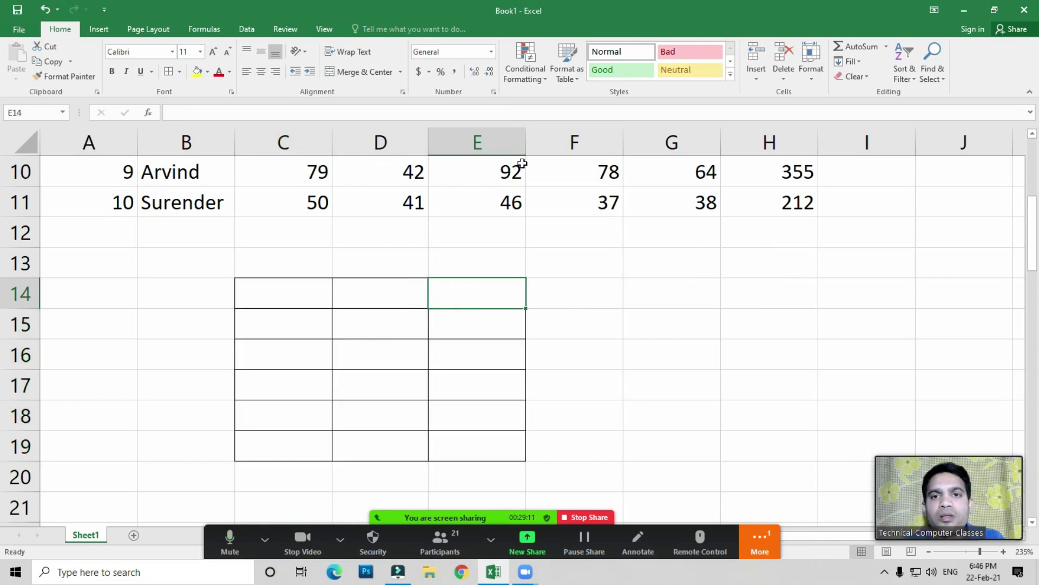
click(439, 545)
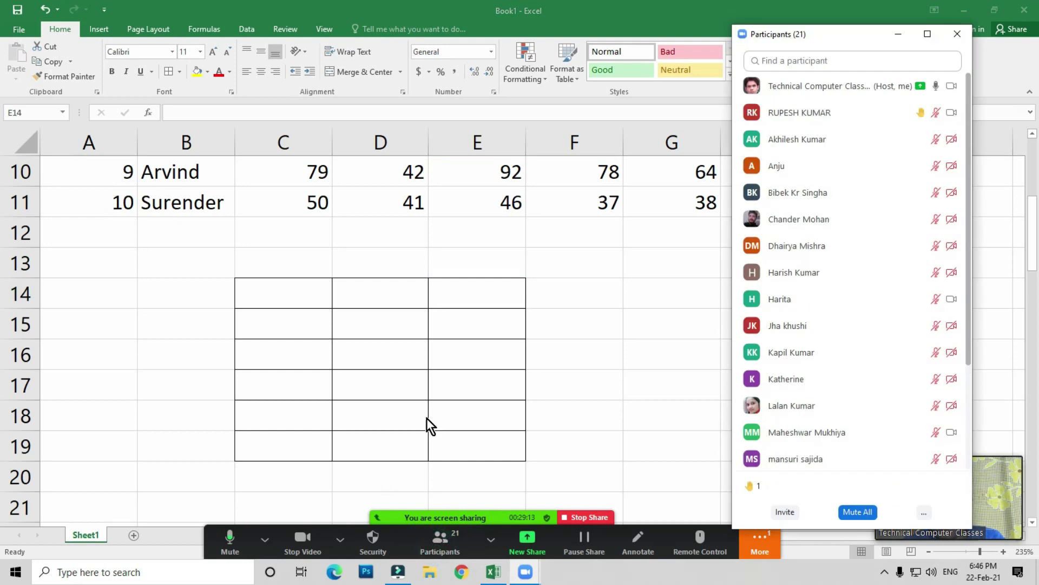
click(923, 510)
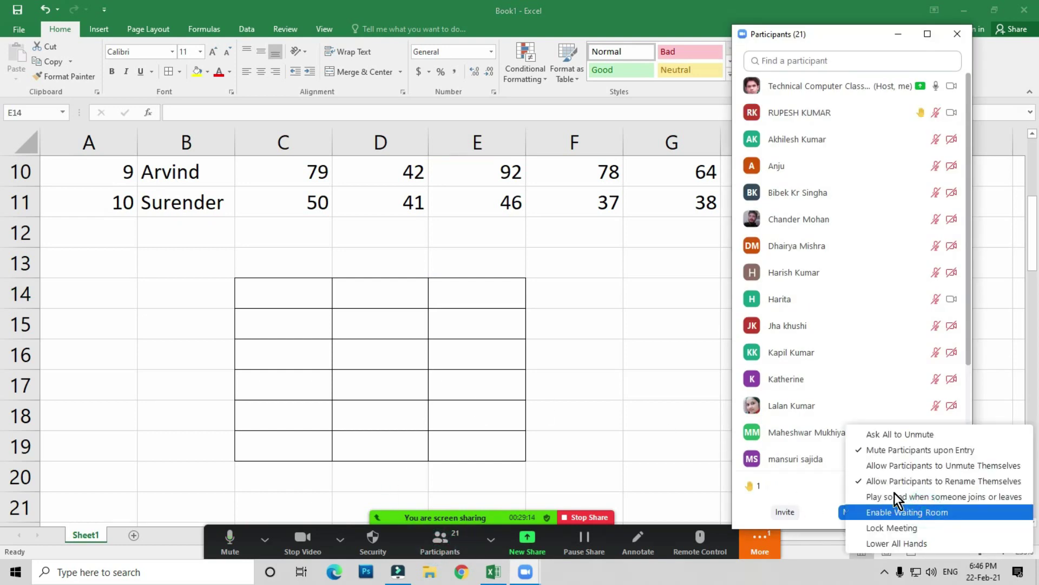
click(888, 436)
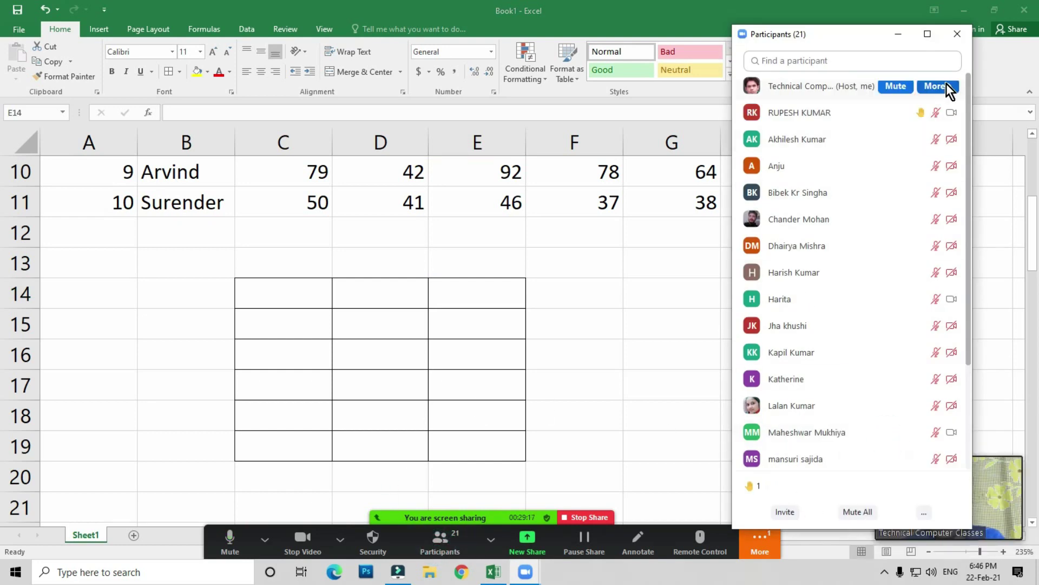
click(957, 34)
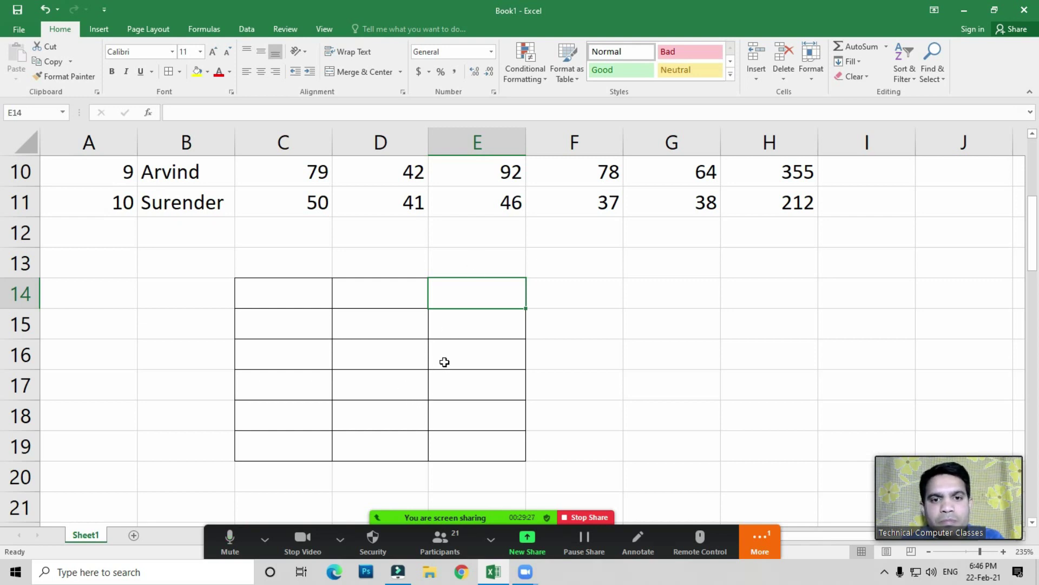
Step: Mute all participants in the Zoom meeting, then return to the sheet
scroll(445, 362, up, 2)
scroll(473, 387, up, 1)
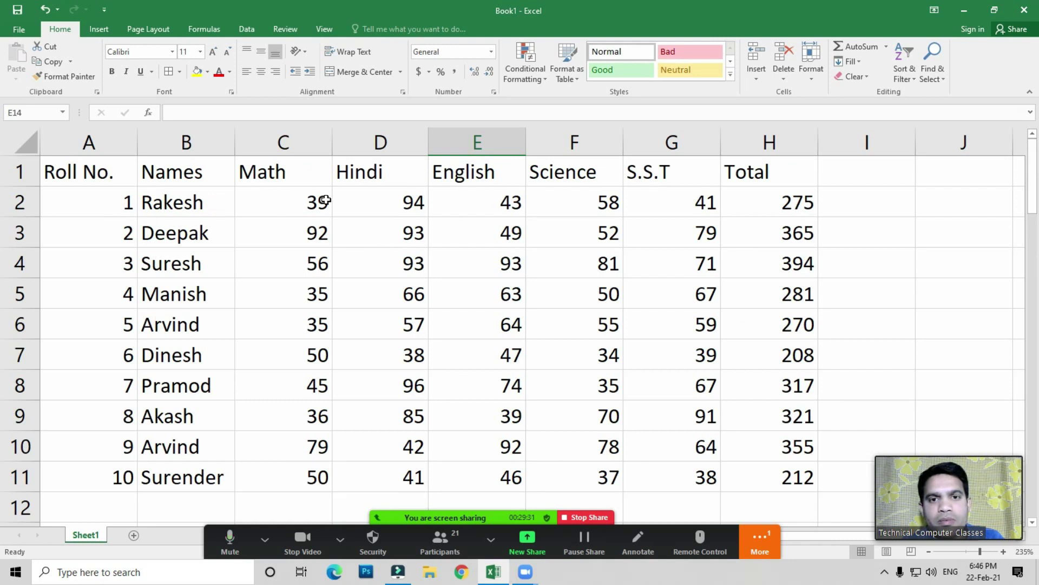
click(450, 201)
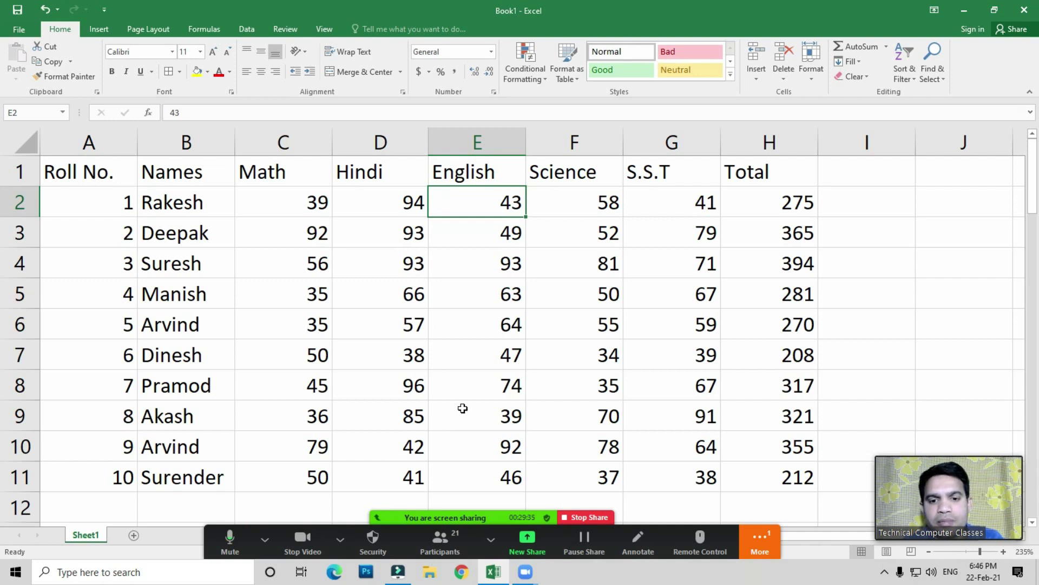
click(440, 547)
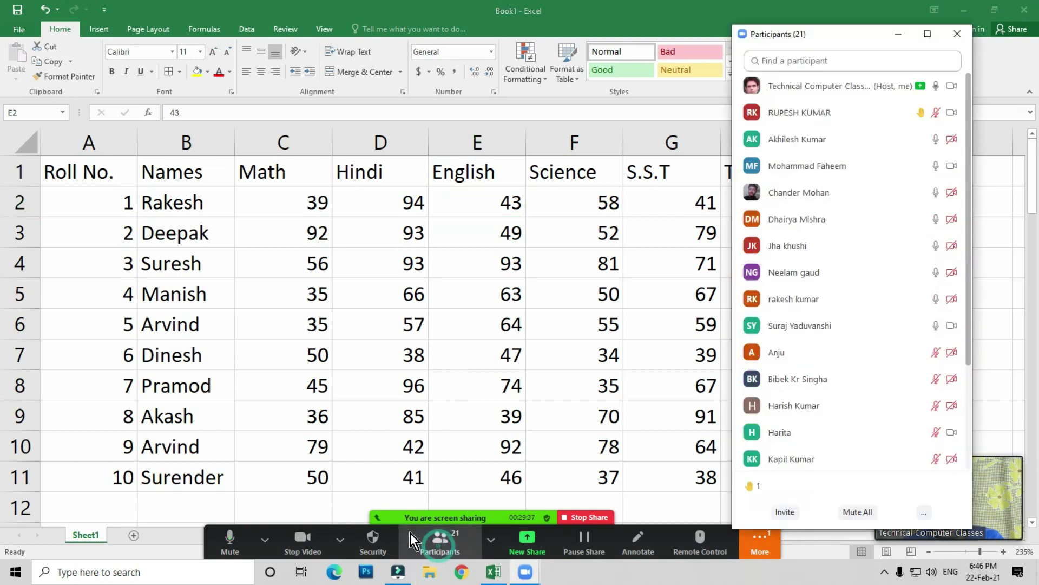
click(857, 511)
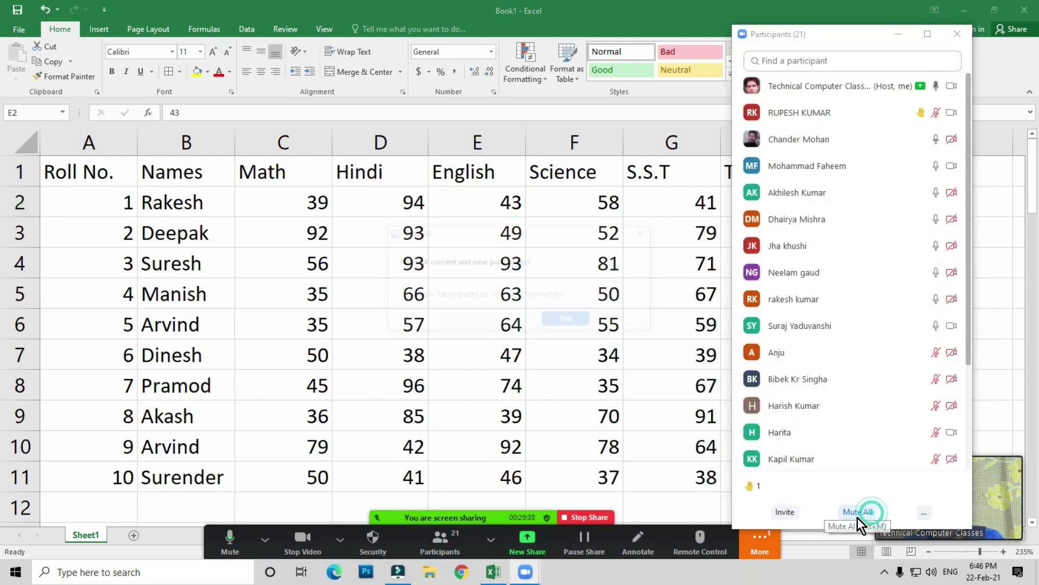
click(566, 322)
click(957, 34)
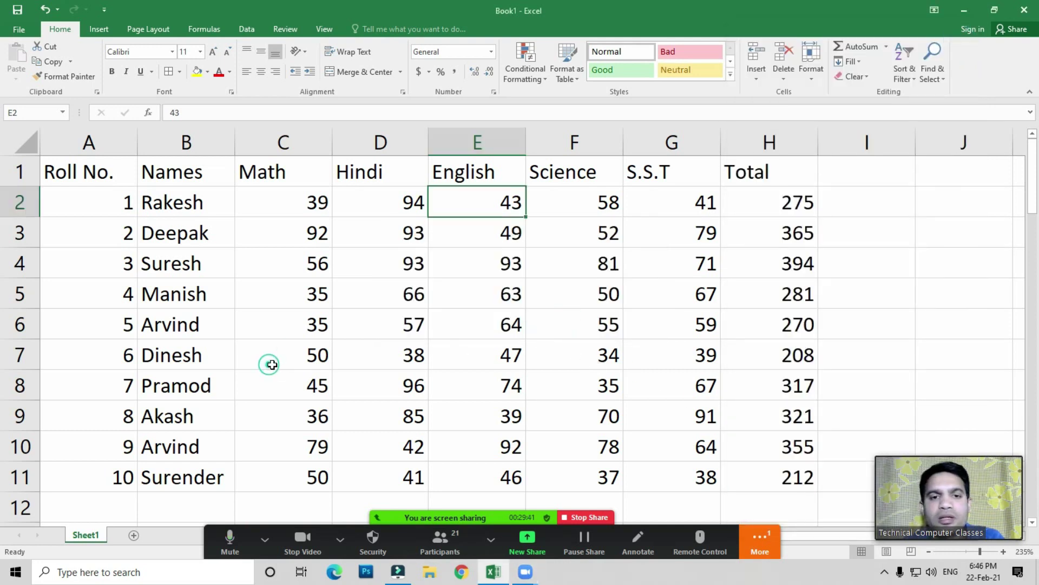
scroll(374, 297, down, 1)
scroll(373, 297, down, 6)
scroll(316, 299, down, 1)
scroll(364, 314, up, 3)
scroll(364, 314, up, 1)
Step: Select B14:F20 and remove the blank table's borders
mouse_move(209, 197)
mouse_down()
mouse_move(599, 360)
mouse_move(598, 381)
mouse_up()
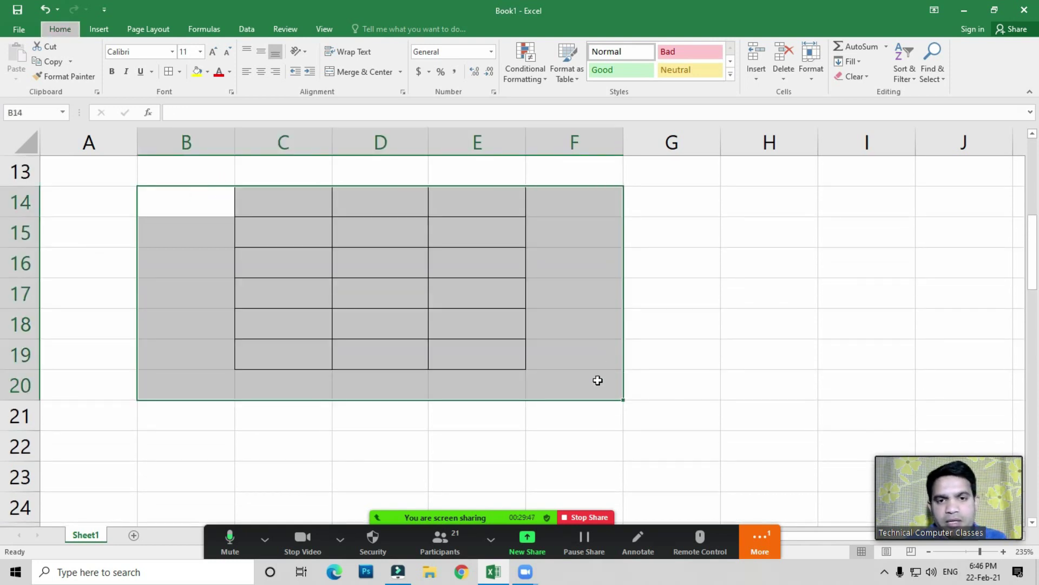
key(ctrl+z)
click(407, 345)
Step: Practise selecting the Math to S.S.T marks and an empty block below
scroll(414, 347, up, 4)
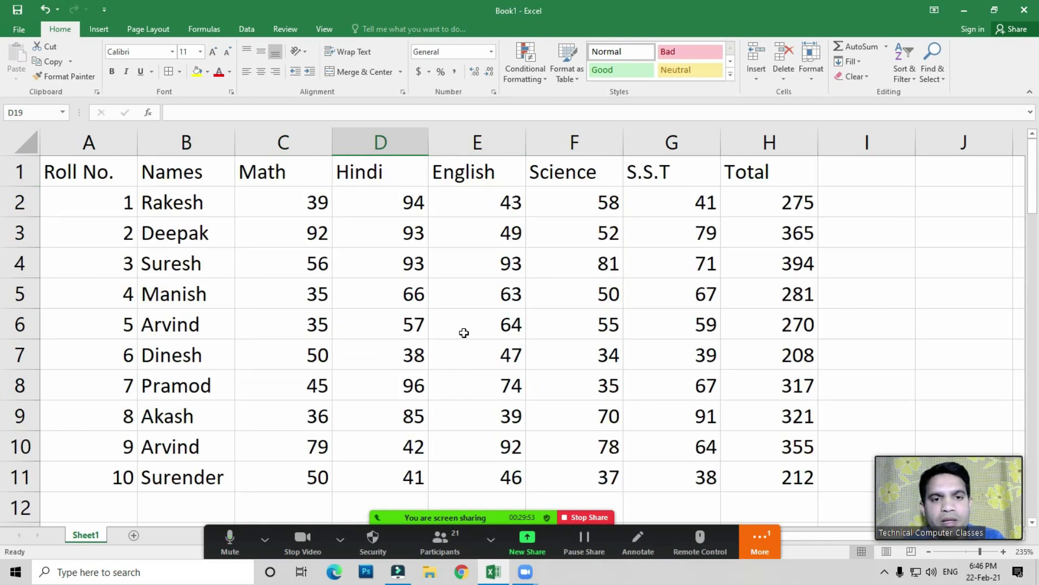
mouse_move(302, 202)
mouse_down()
mouse_move(670, 433)
mouse_move(672, 476)
mouse_up()
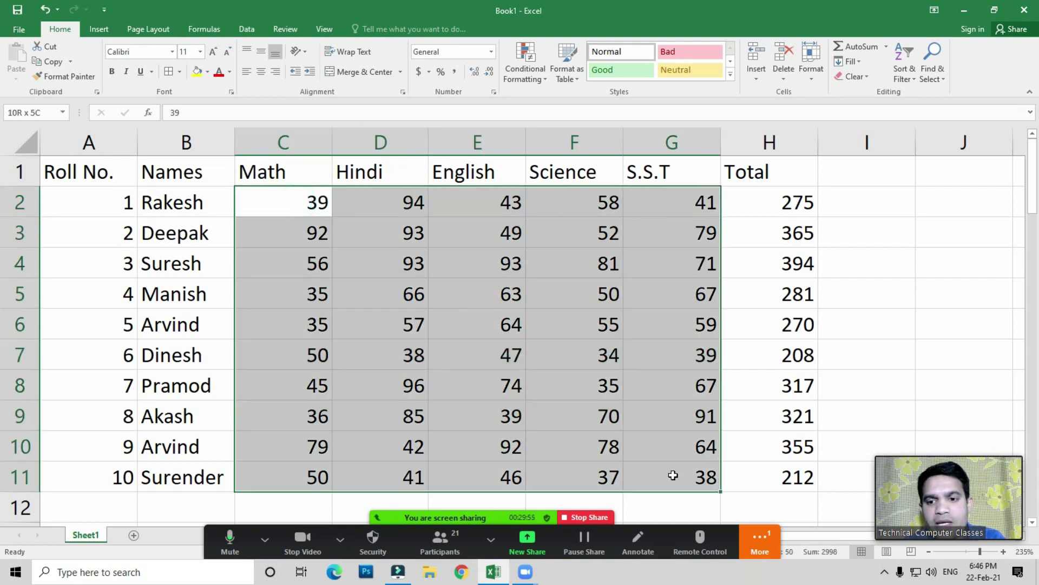
click(534, 373)
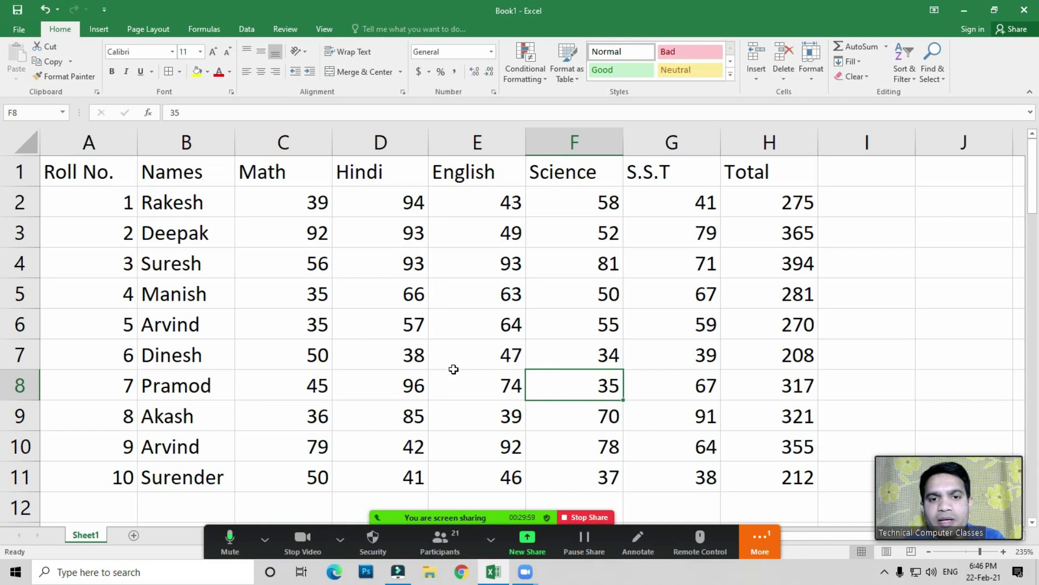
scroll(437, 351, down, 2)
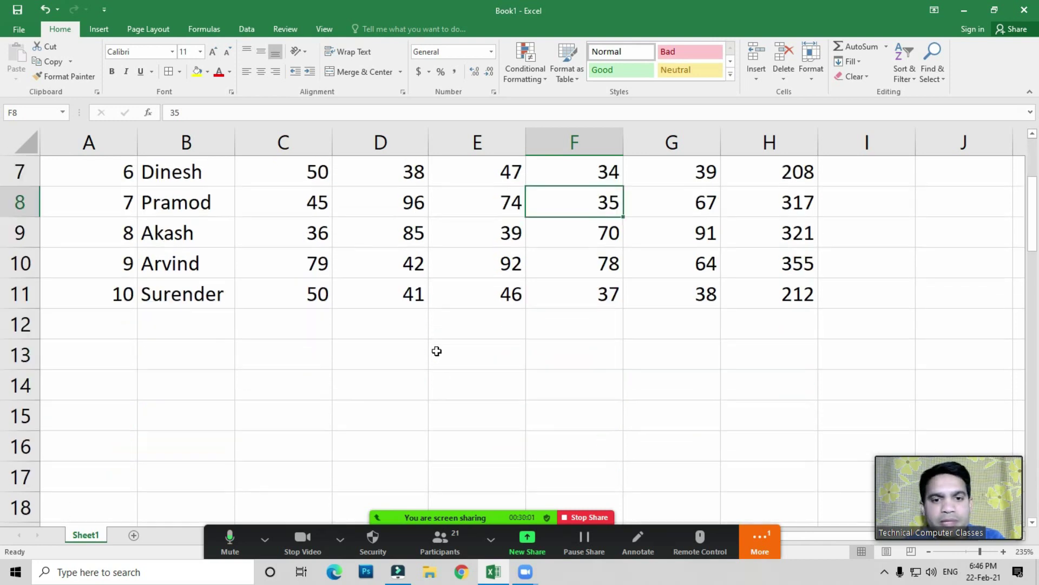
scroll(436, 352, down, 3)
mouse_move(274, 234)
mouse_down()
mouse_move(798, 393)
mouse_move(784, 433)
mouse_up()
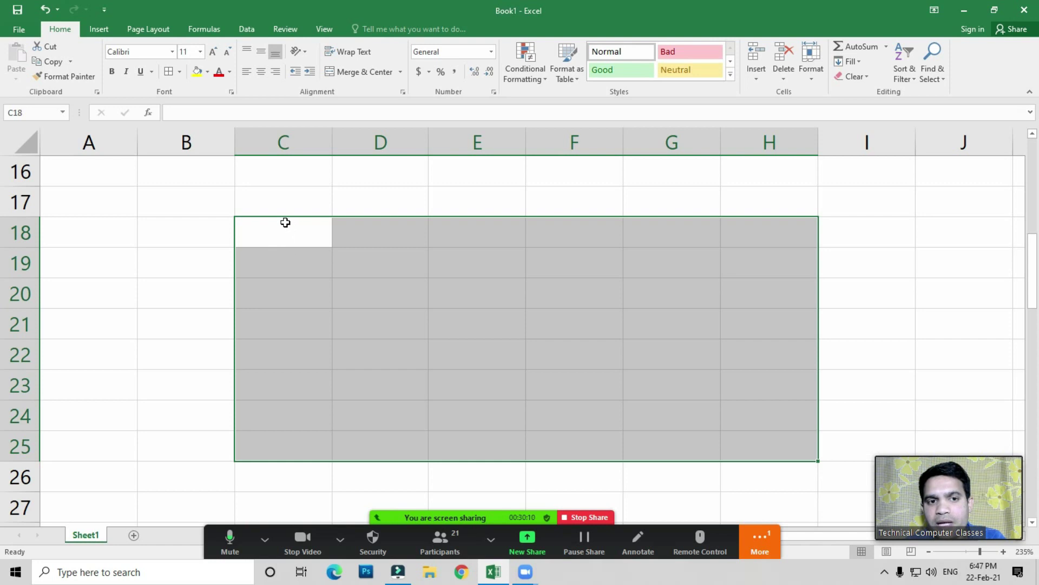
Step: Select the empty range C18:H25
click(255, 231)
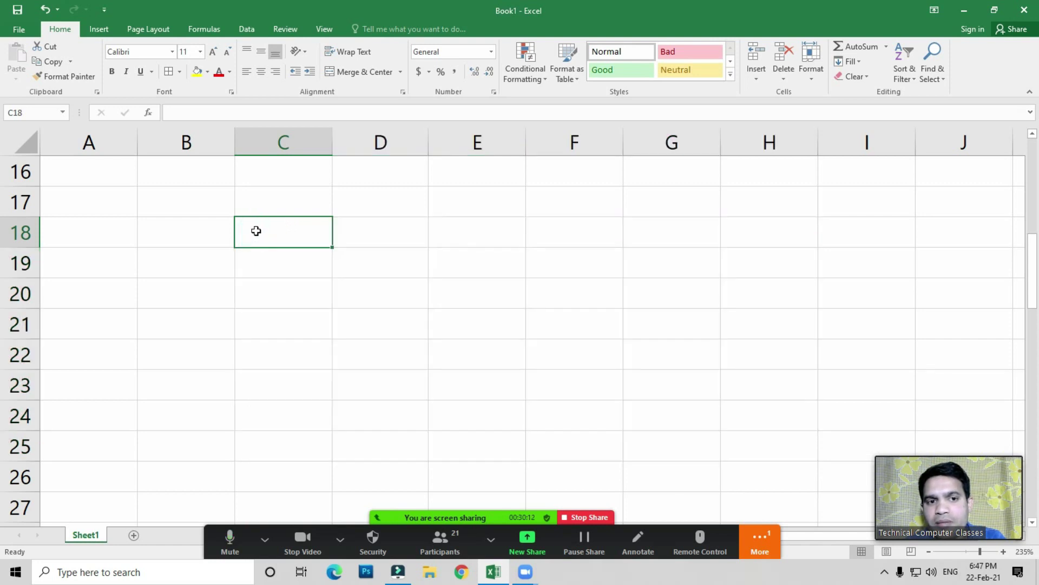
click(773, 448)
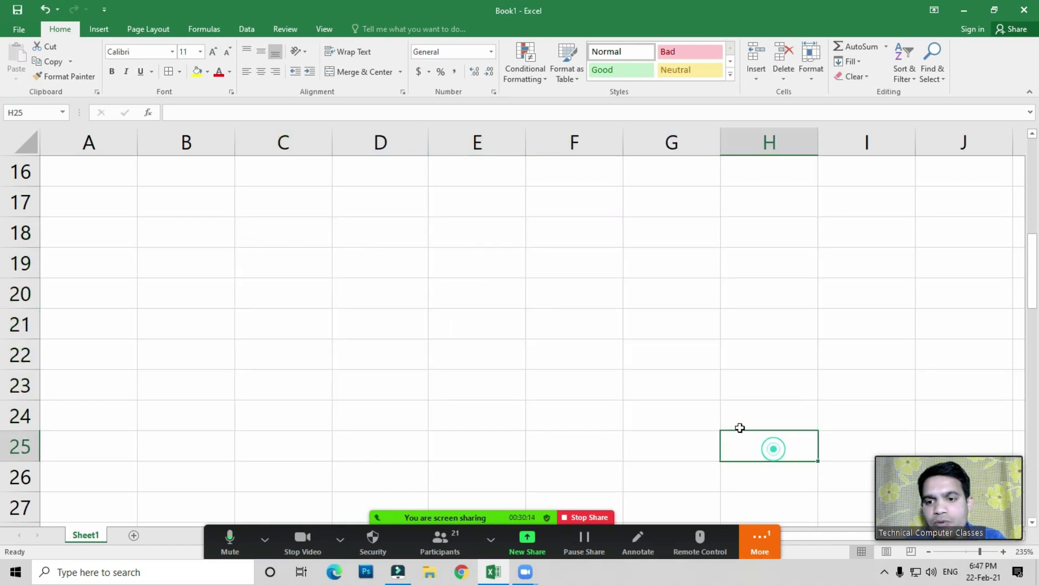
drag(740, 427, 318, 236)
click(455, 330)
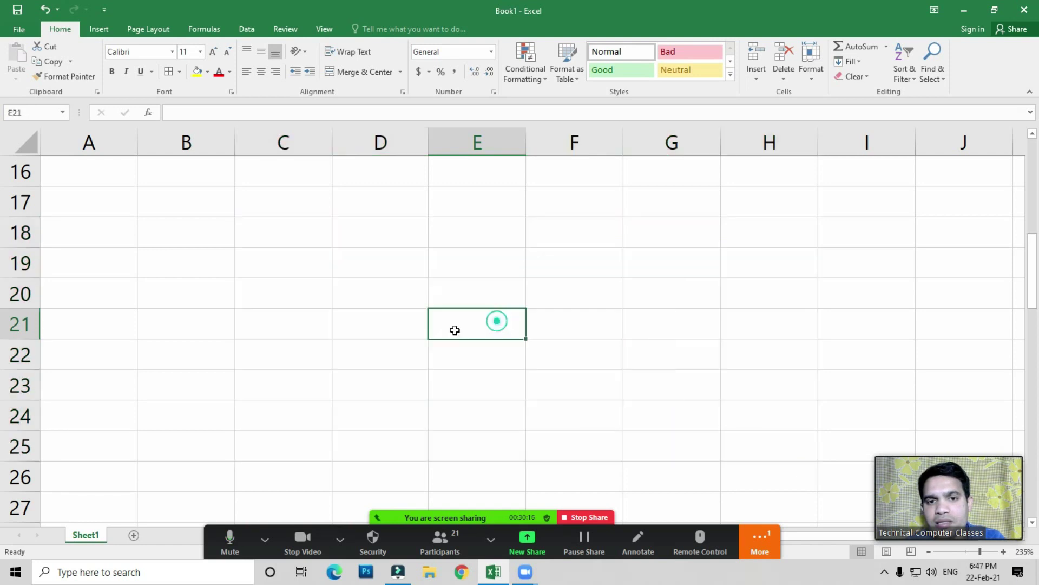
drag(273, 225, 659, 271)
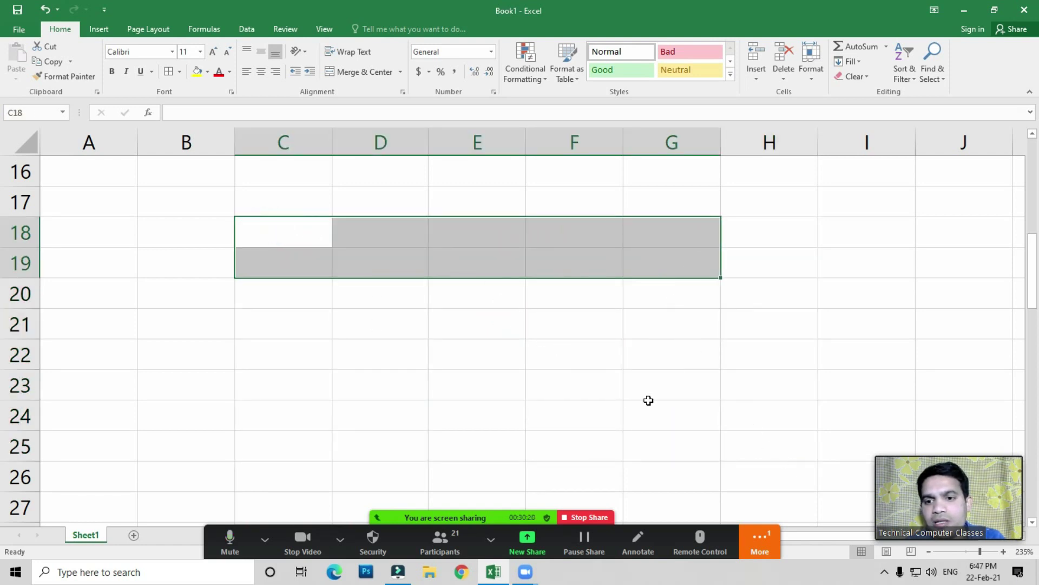
drag(764, 448, 332, 258)
click(343, 289)
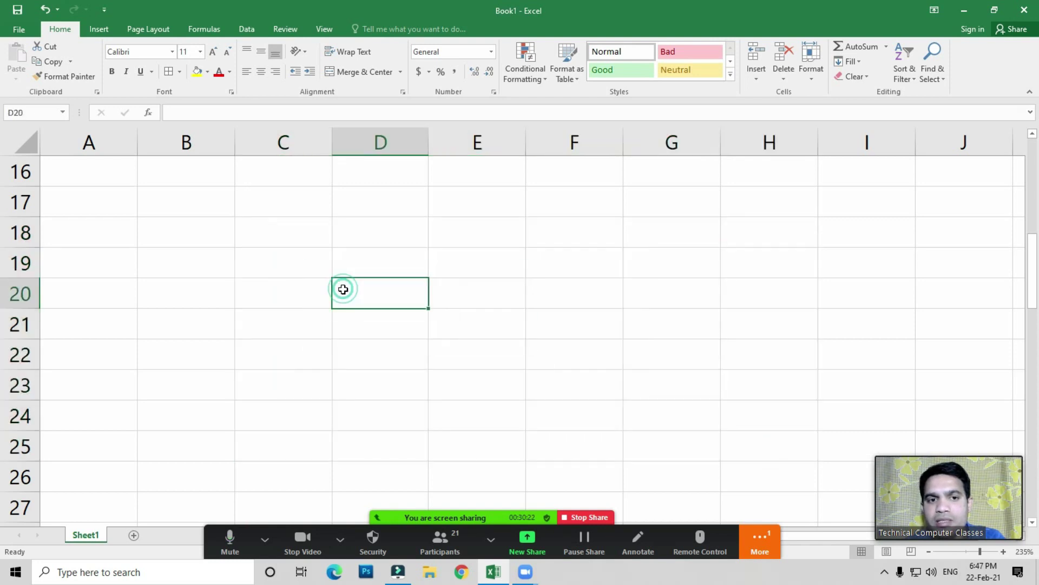
mouse_move(273, 227)
mouse_down()
mouse_move(471, 246)
mouse_move(770, 314)
mouse_move(763, 457)
mouse_up()
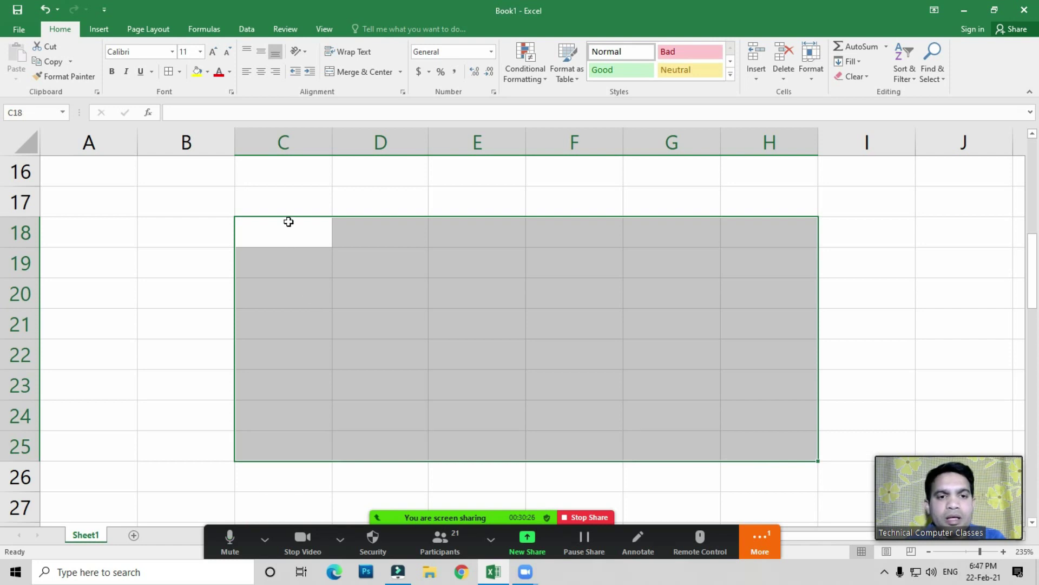
Step: Start the formula =RANDBETWEEN( in C18 using the autocomplete list
text(=)
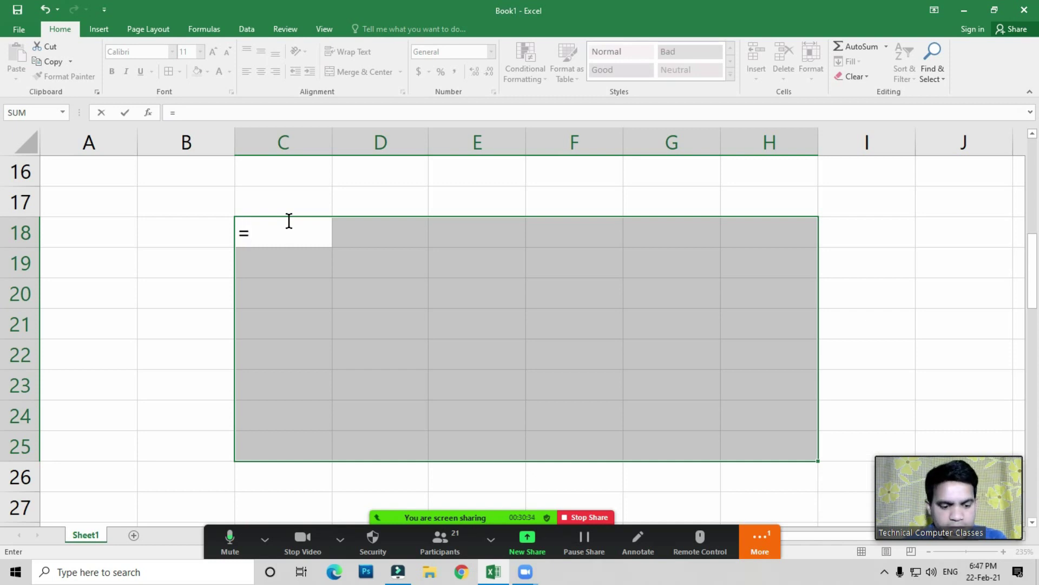
text(rand)
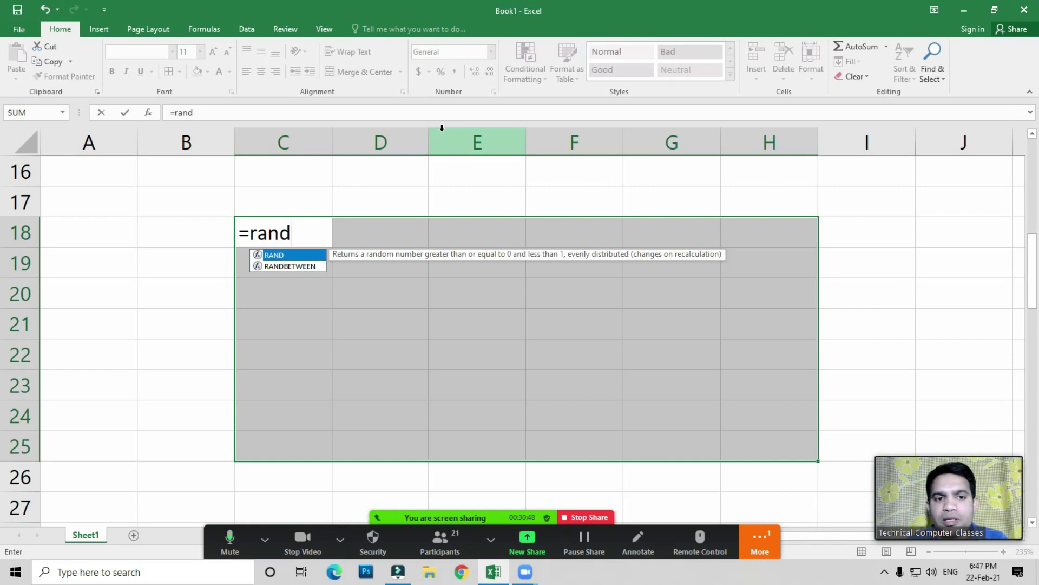
key(Down)
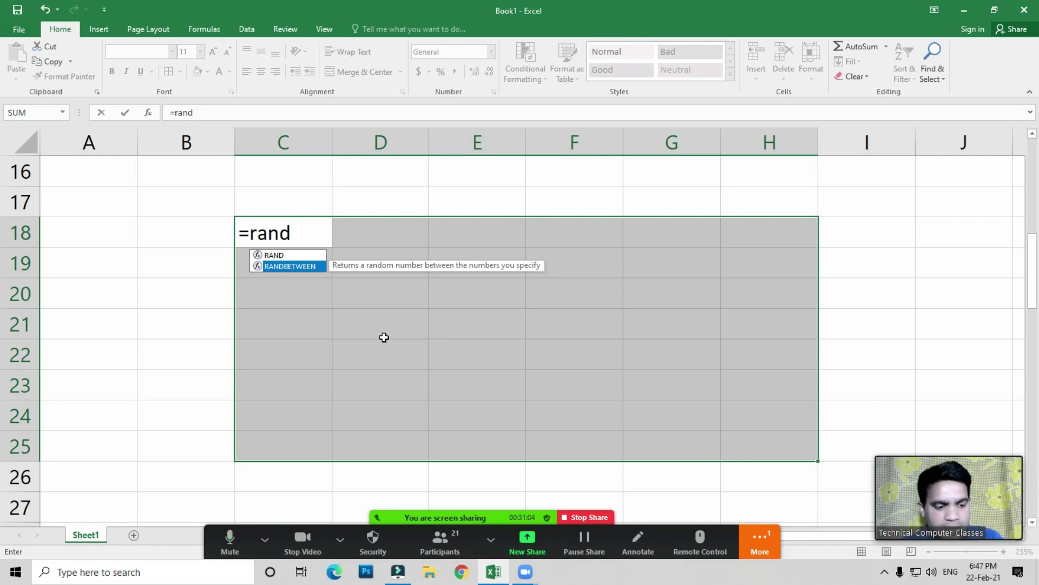
key(Tab)
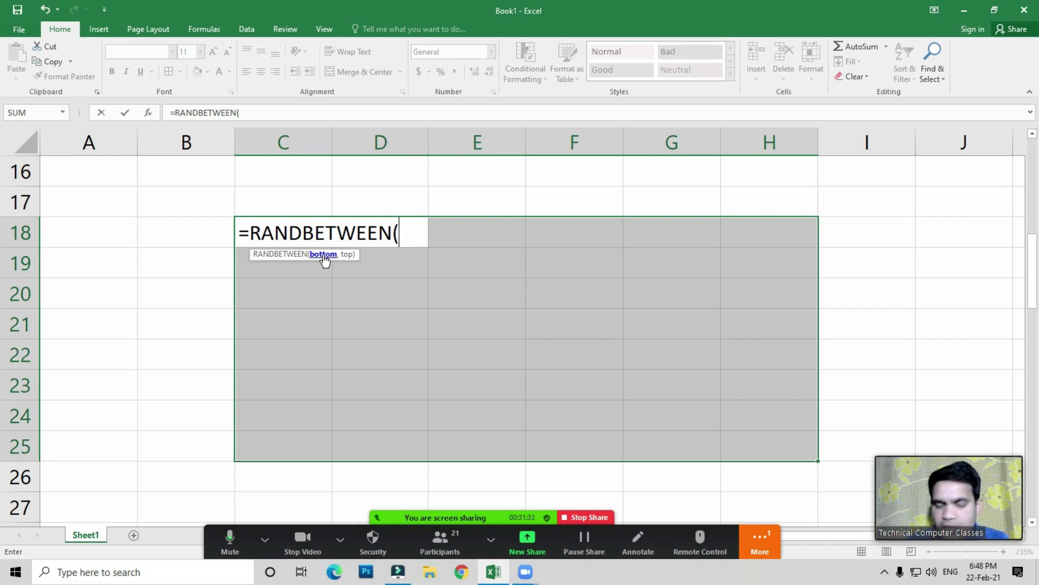
Step: Complete =RANDBETWEEN(101,999) and fill all of C18:H25 with Ctrl+Enter
text(101)
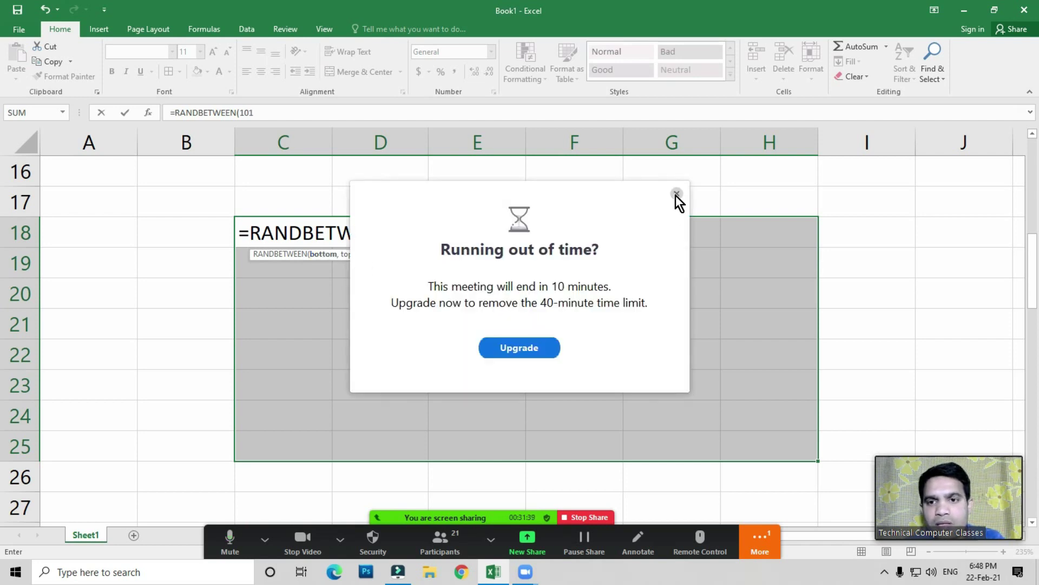
click(676, 194)
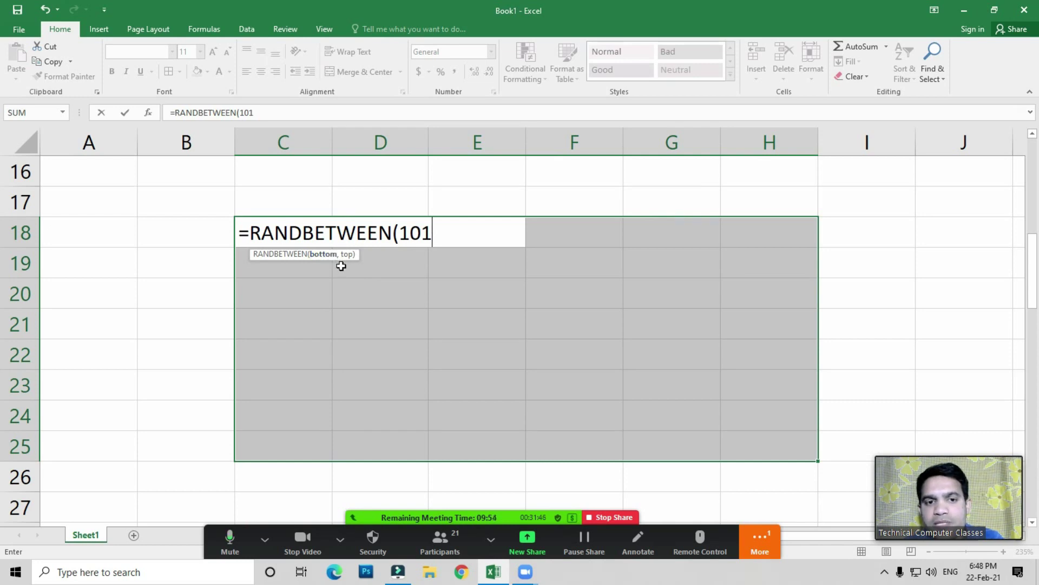
text(,)
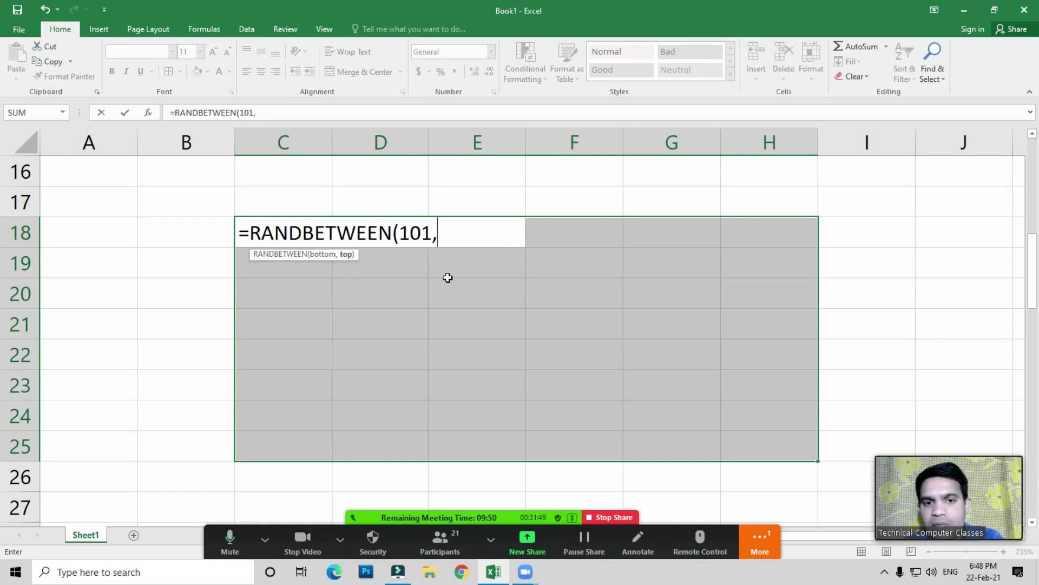
text(999)
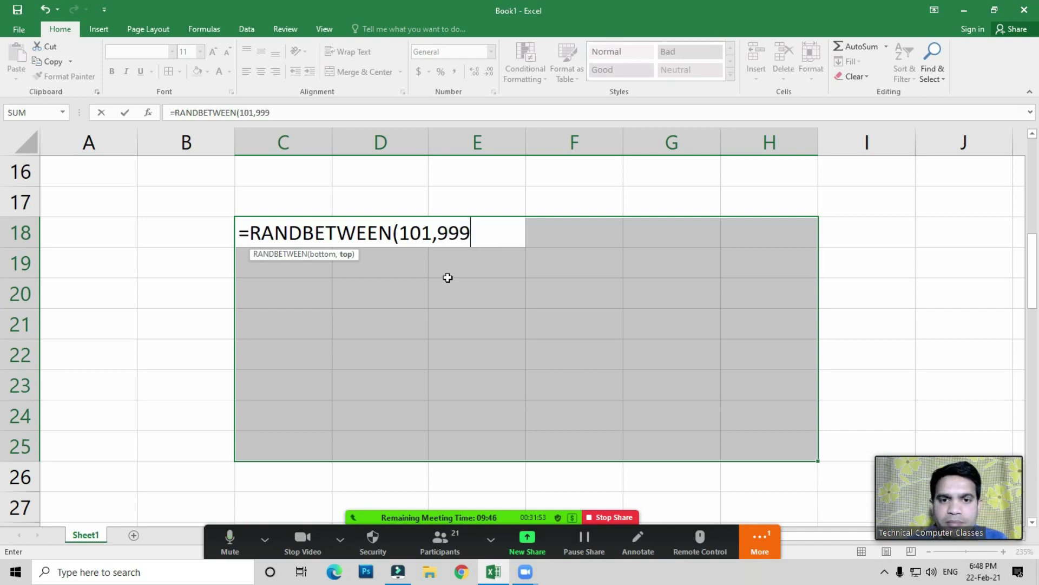
text())
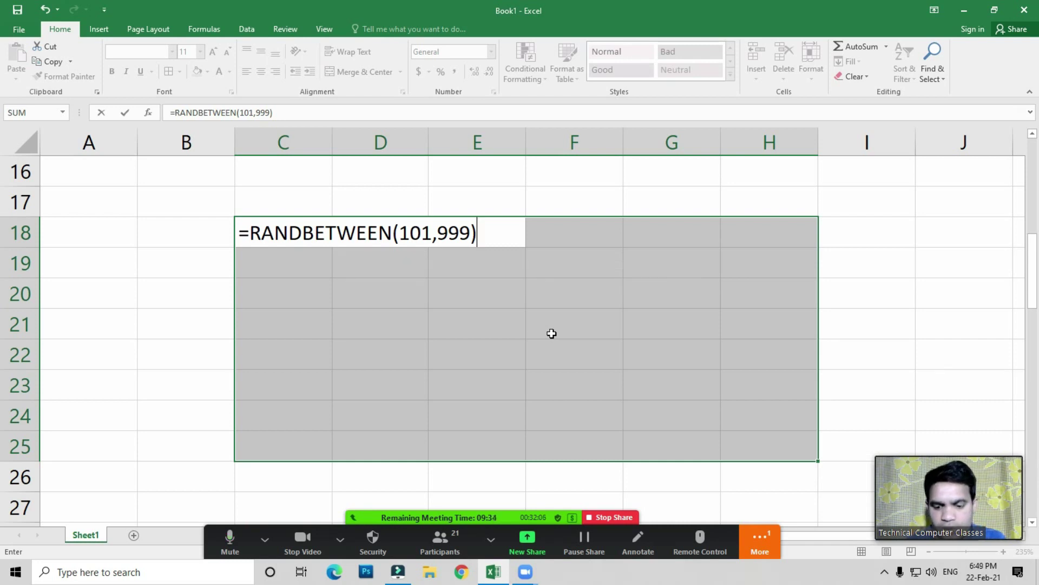
key(ctrl+Return)
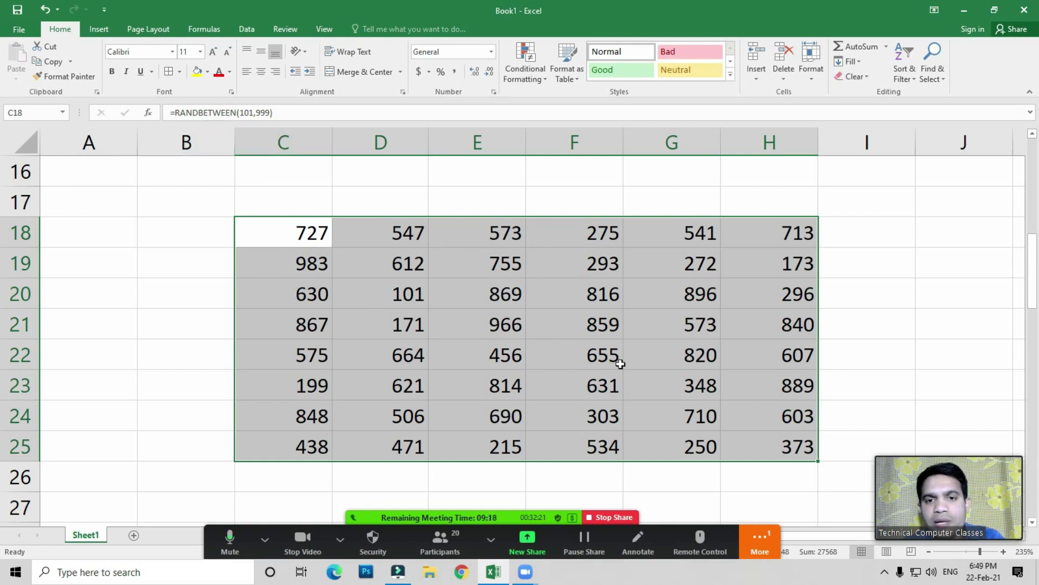
Step: Convert the random numbers in C18:H25 to fixed values with Paste Values
click(52, 61)
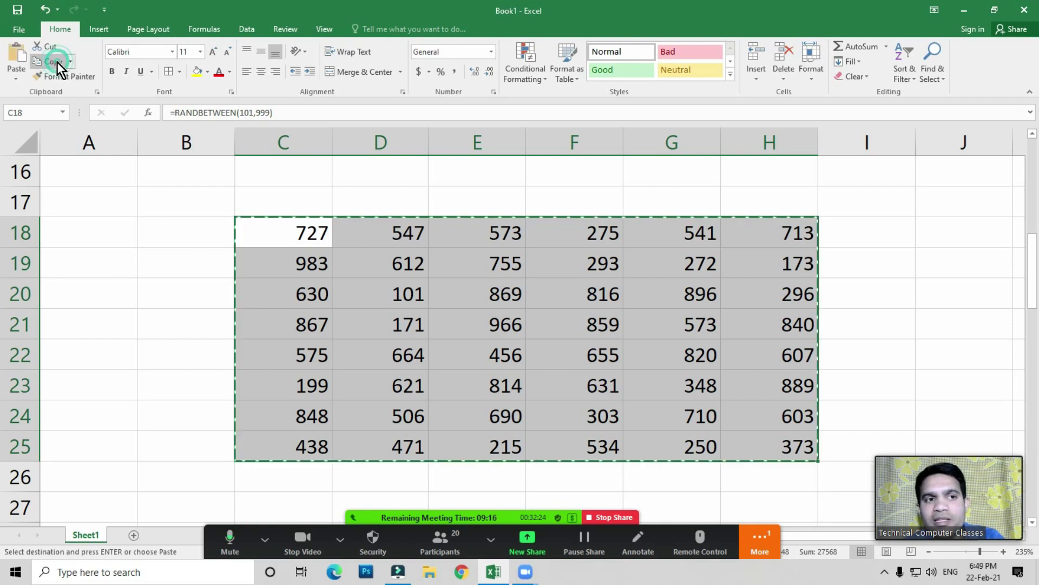
click(16, 82)
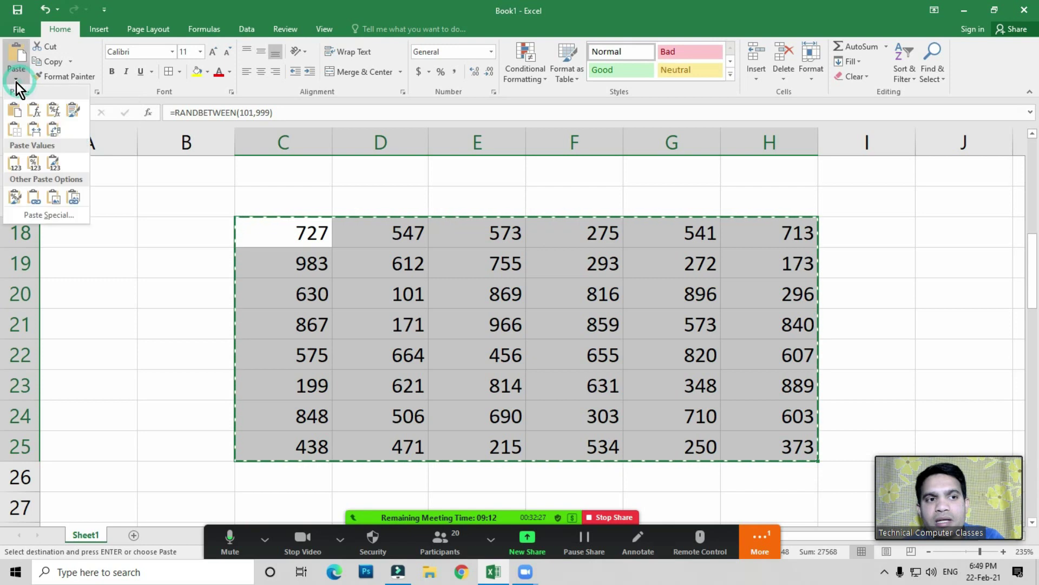
click(14, 161)
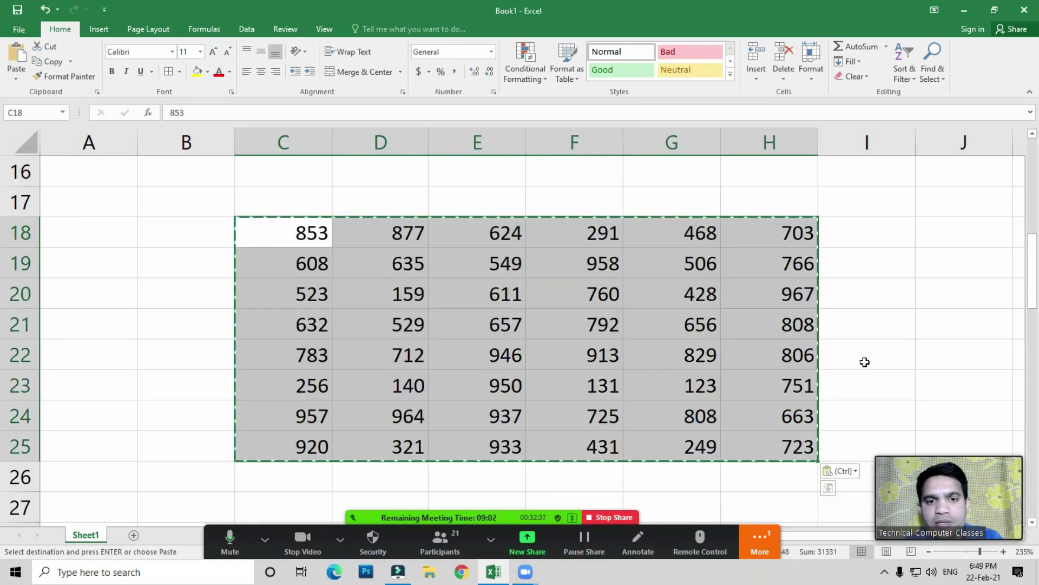
Step: Select C18:H25 and delete all its numbers
click(469, 319)
drag(309, 230, 783, 440)
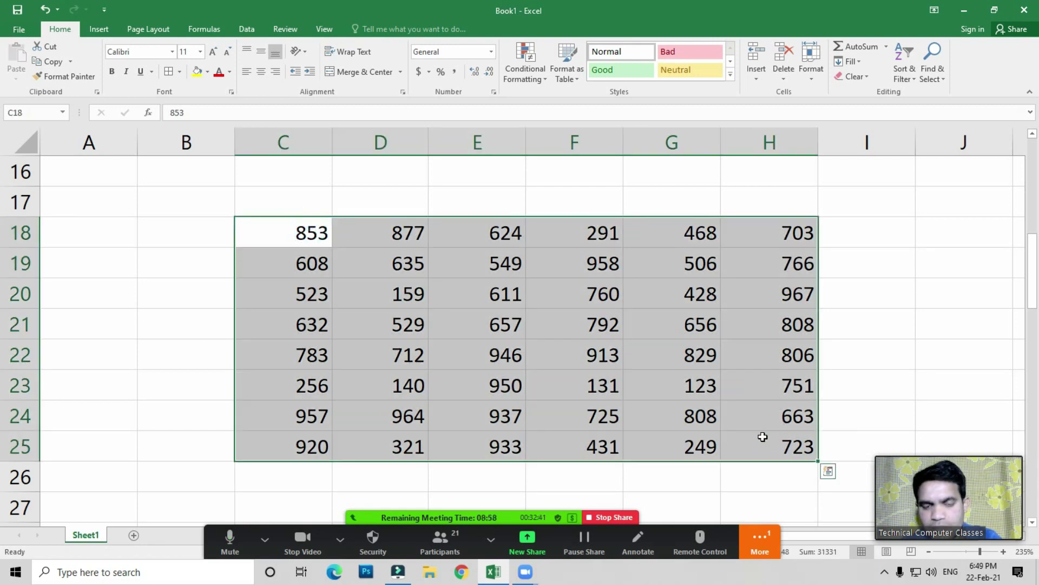
key(Delete)
Step: Bring the mark table rows 1–11 back into view and select cell E5
click(539, 296)
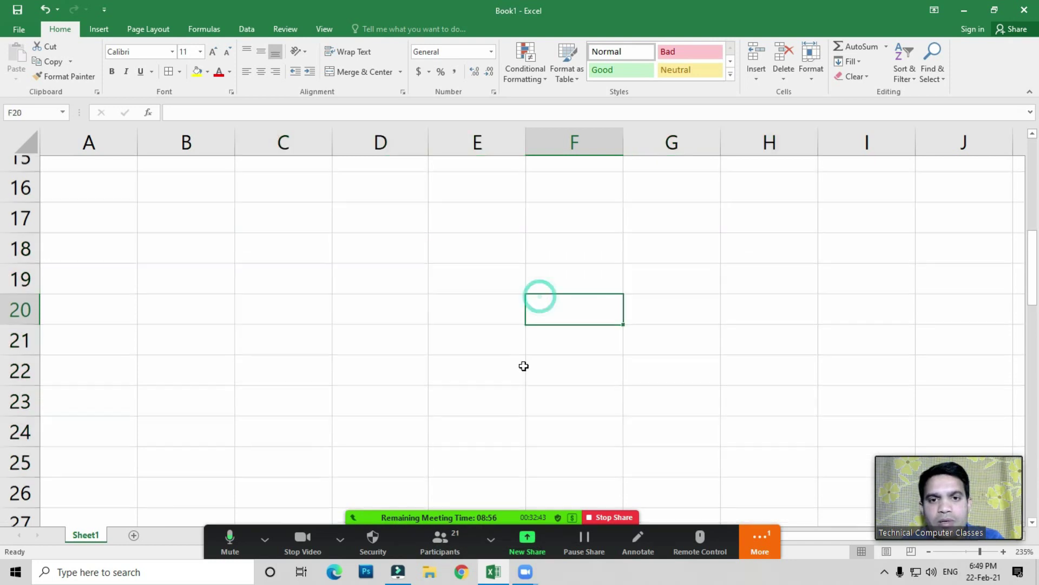
scroll(524, 364, up, 5)
click(466, 284)
Step: Mute all Zoom meeting participants and close the participants panel
click(439, 538)
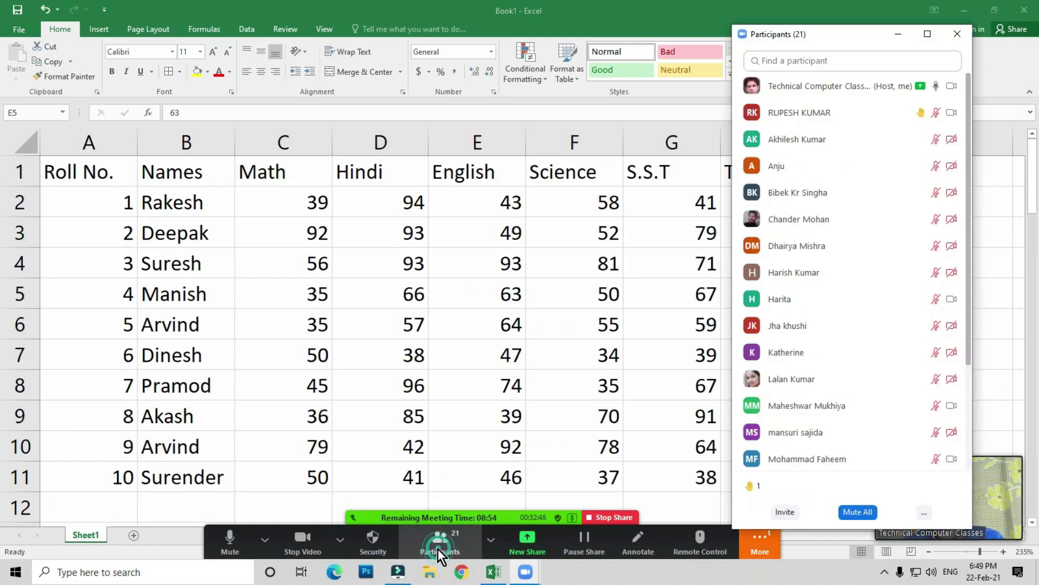
click(865, 508)
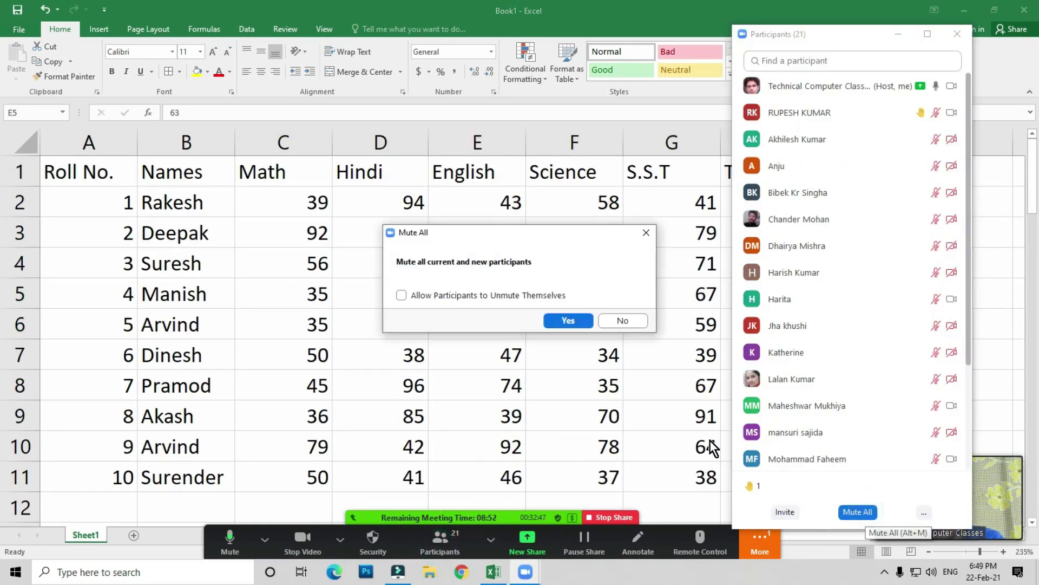
click(563, 319)
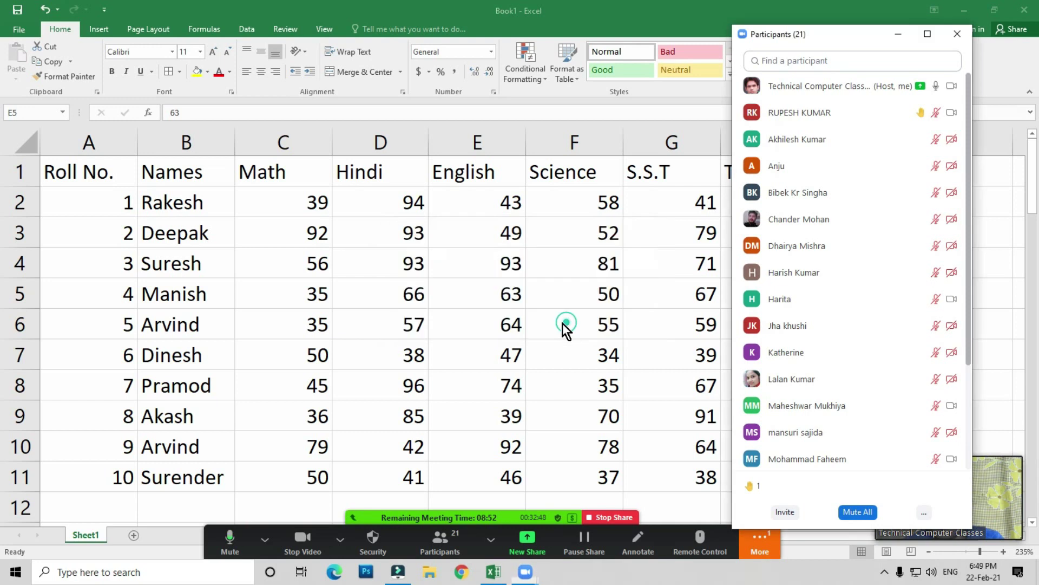
click(957, 39)
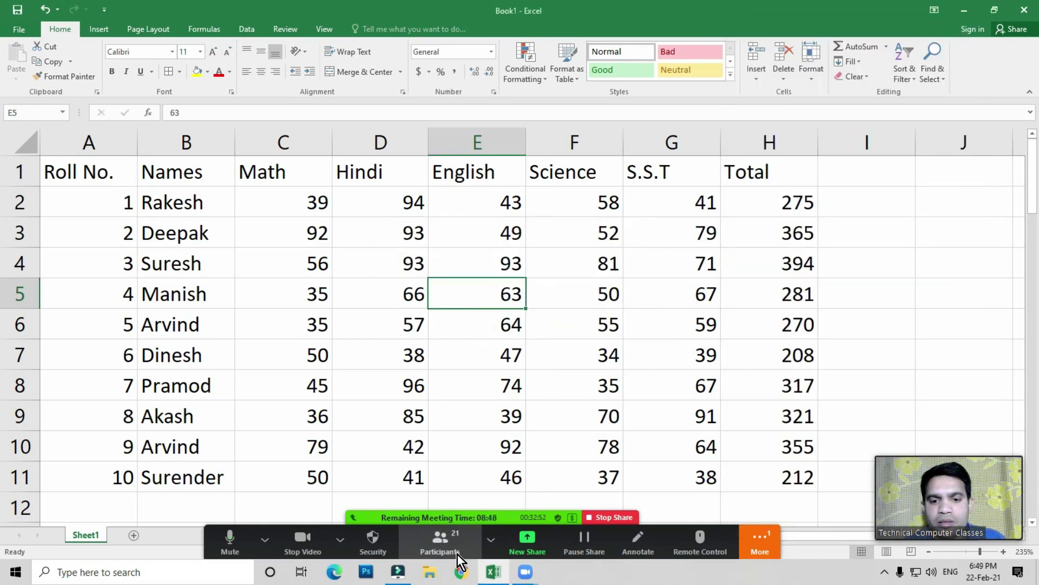
Step: Check the participants' extra options in Zoom, close the panel, and select cell E6
click(433, 550)
click(928, 515)
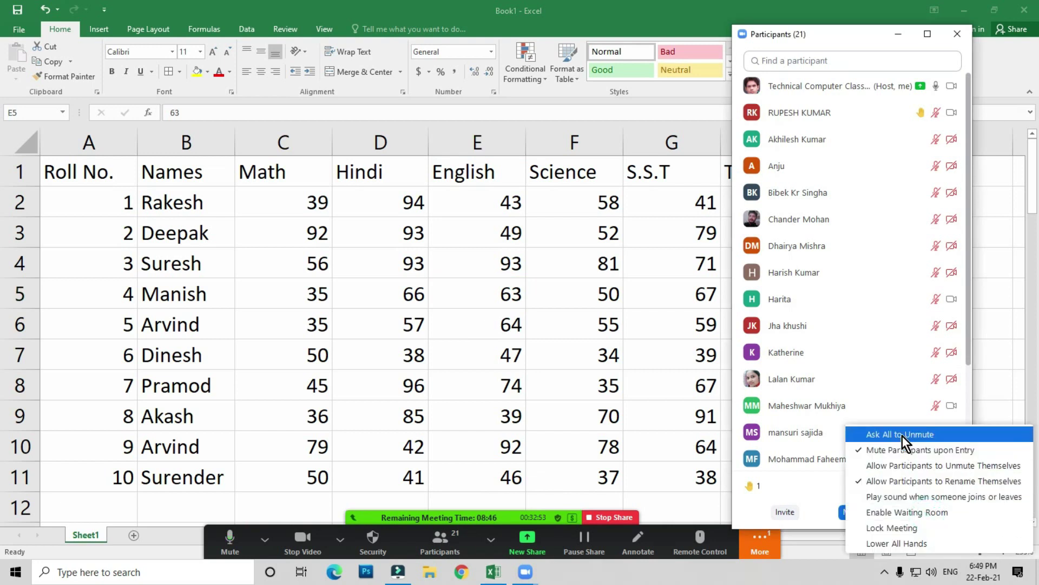
click(898, 433)
click(957, 33)
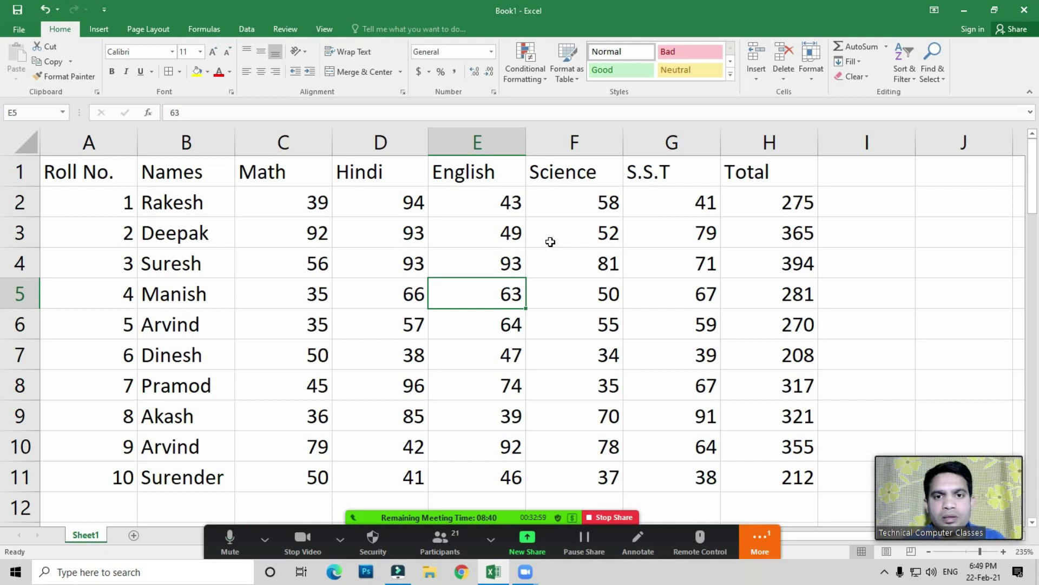
click(469, 327)
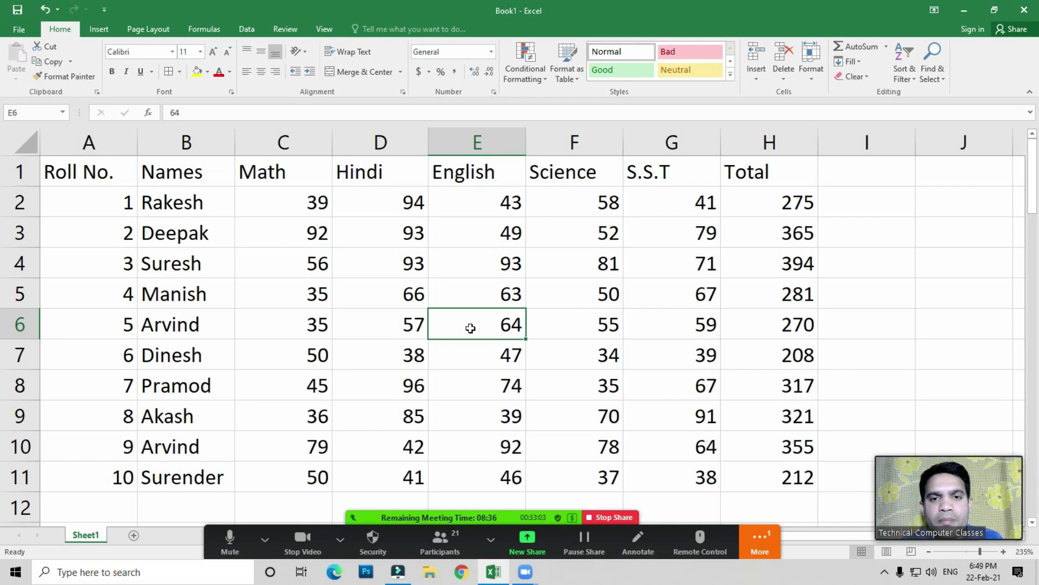
click(530, 67)
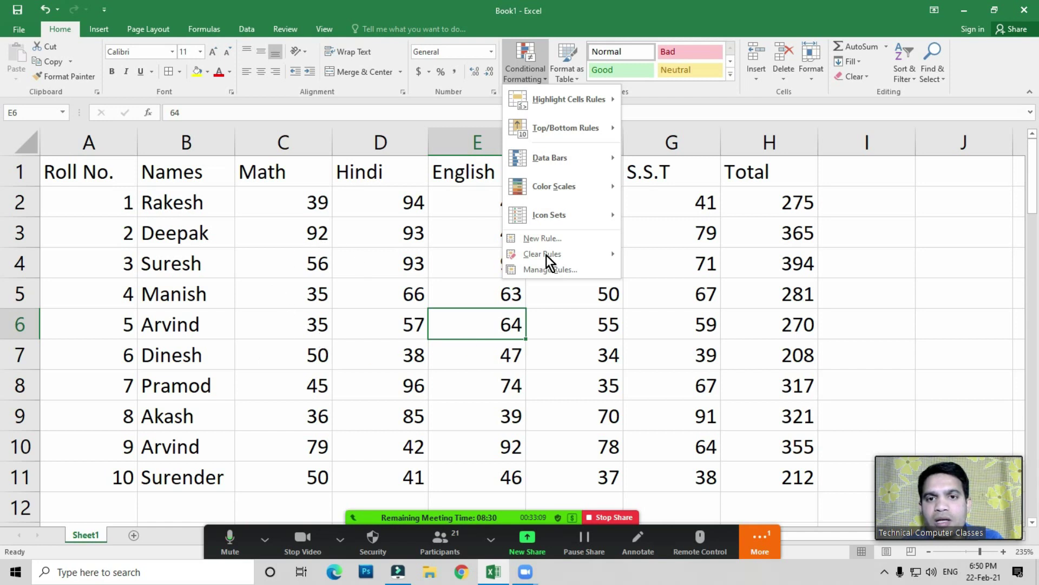
mouse_move(550, 269)
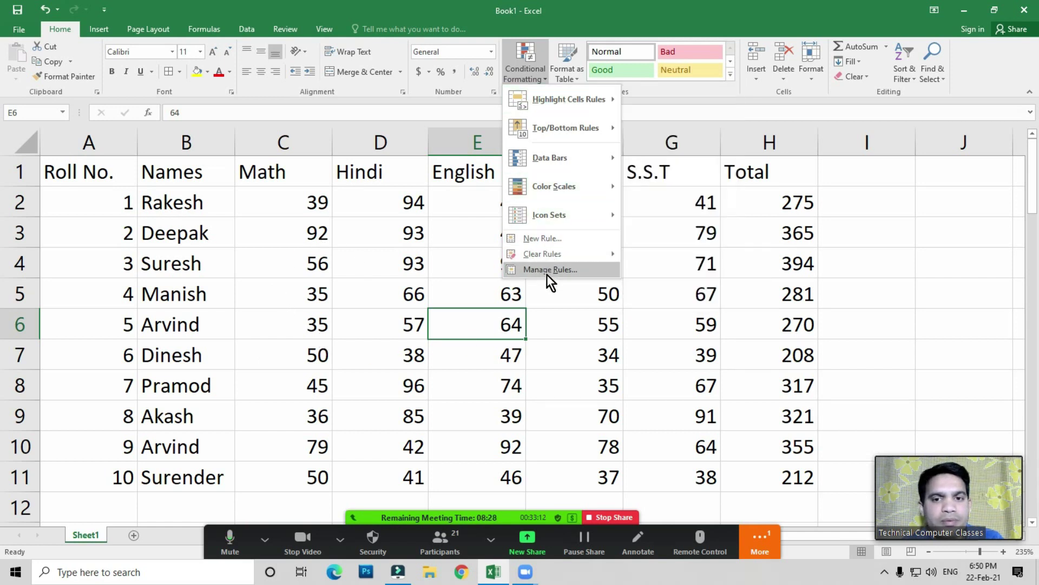
key(Escape)
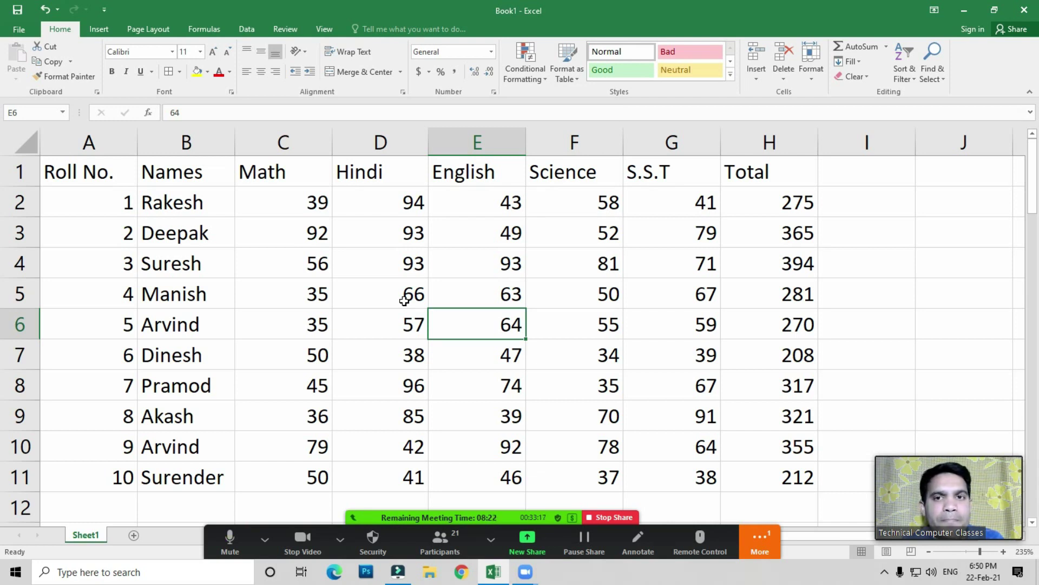
Step: Start a Zoom Mute All but cancel it and close the participants panel
click(445, 543)
click(864, 512)
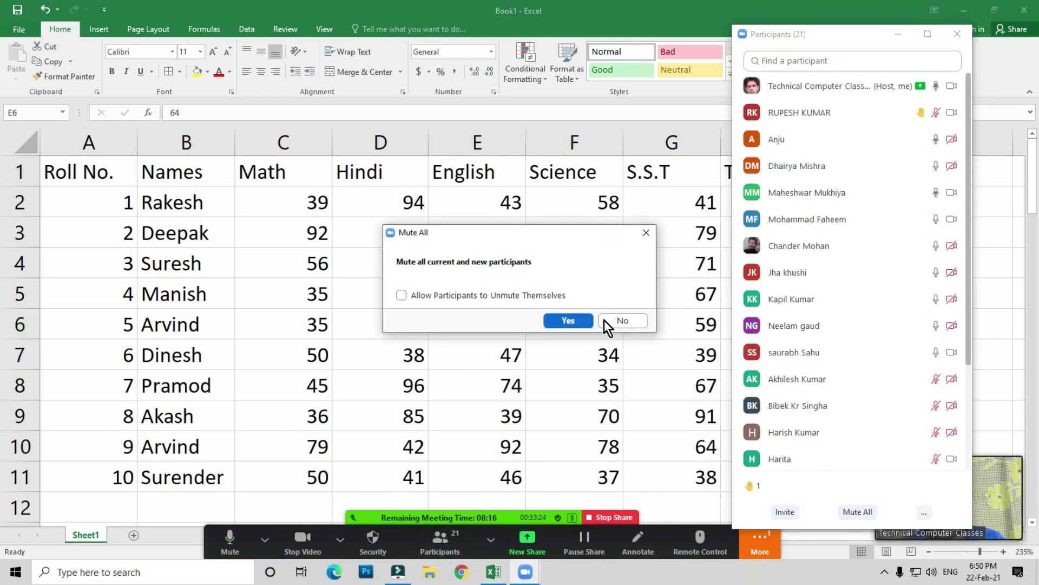
click(630, 318)
click(957, 34)
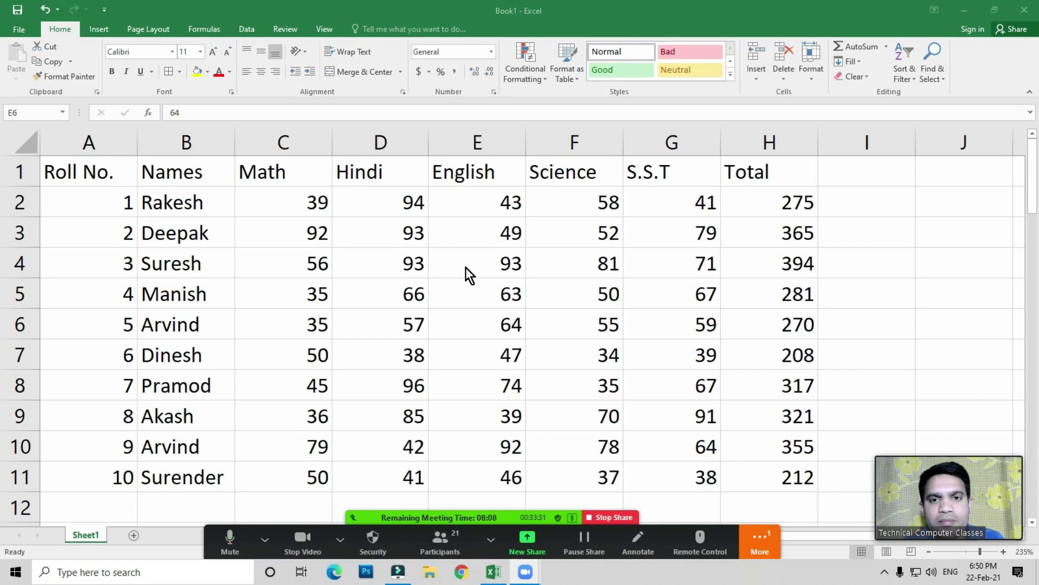
Step: Mute all Zoom participants, close the panel, and select cell E3 in Excel
click(445, 542)
mouse_move(796, 432)
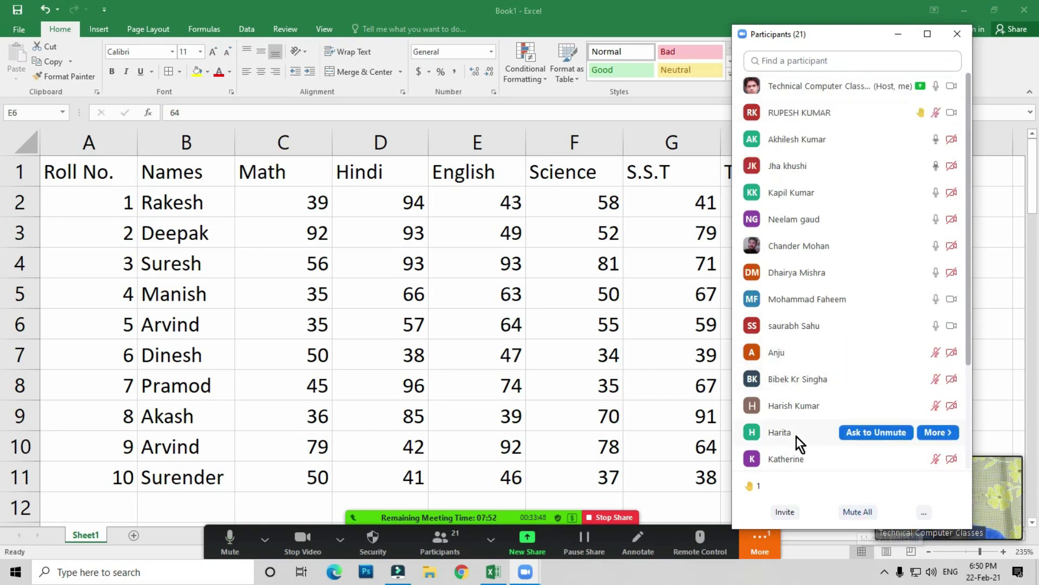
click(848, 511)
click(569, 323)
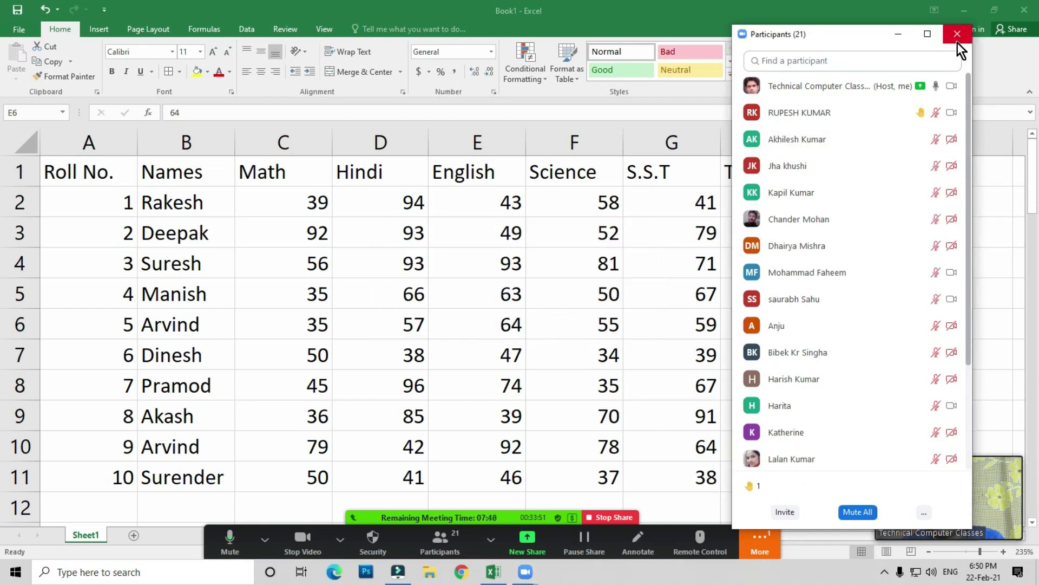
click(957, 34)
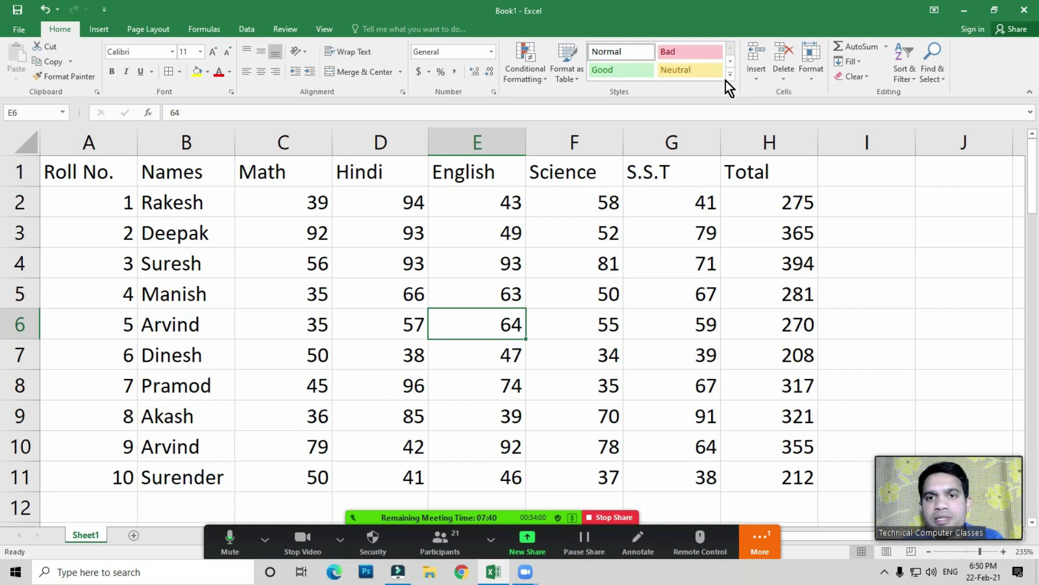
click(474, 224)
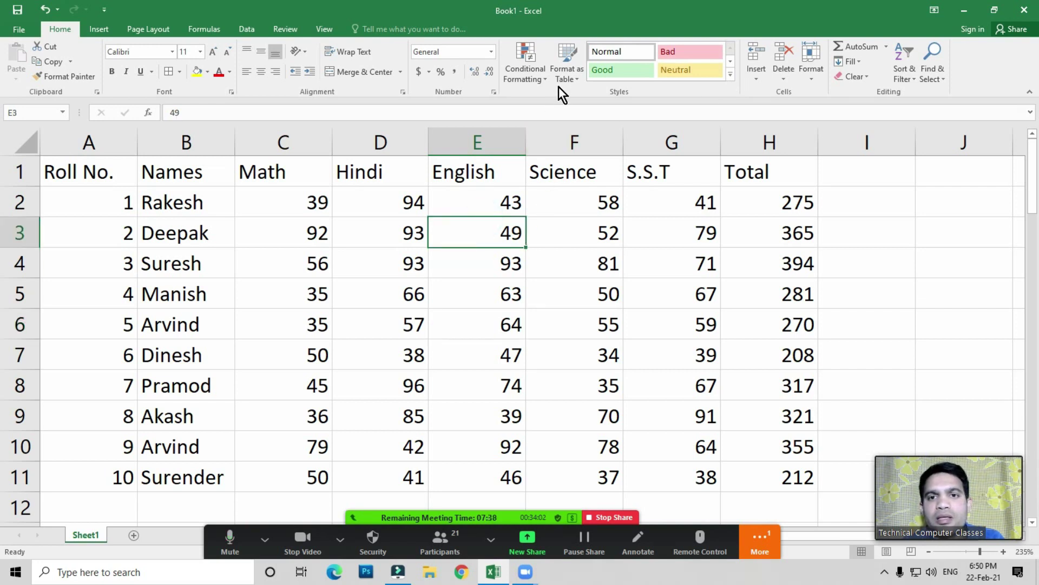
Step: Select the whole mark sheet A1:H11 and bring up the Format as Table style gallery
click(569, 76)
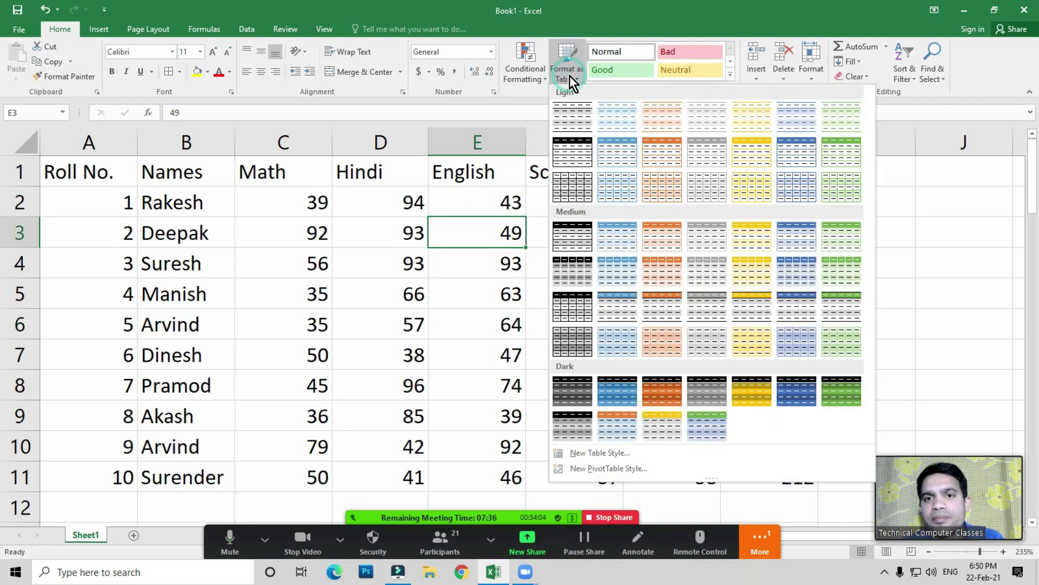
click(394, 290)
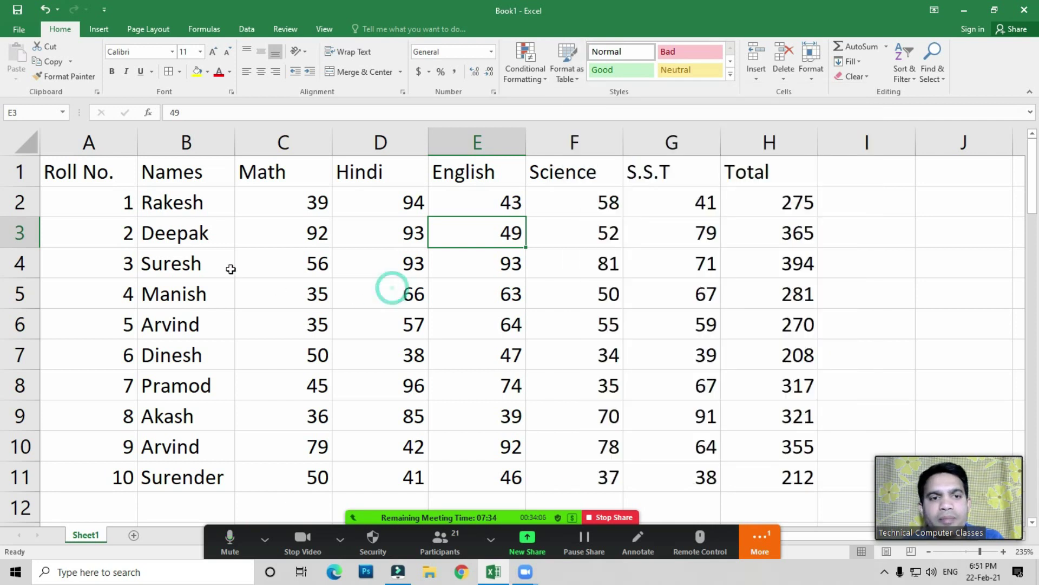
click(424, 315)
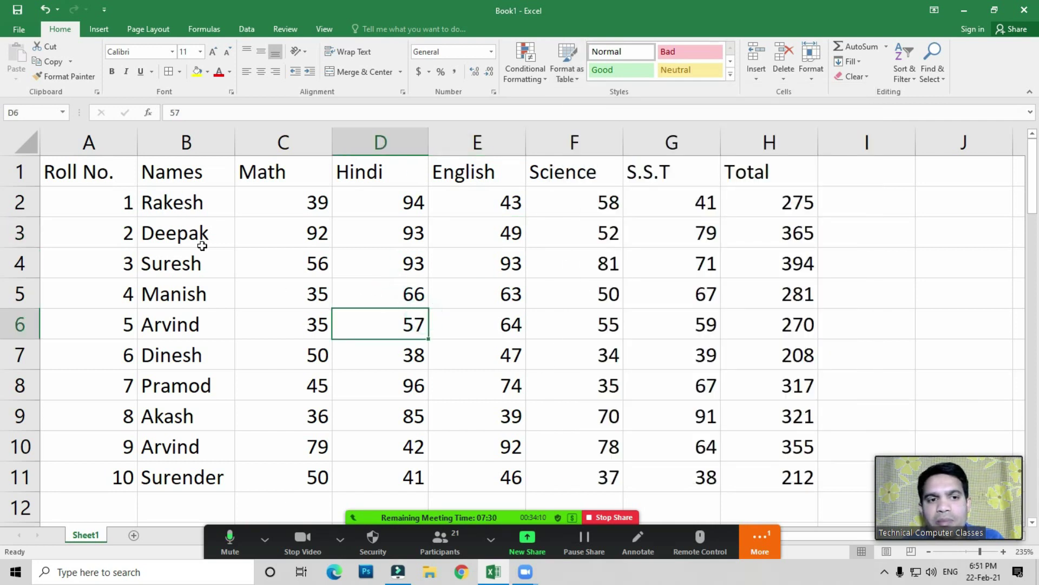
click(477, 288)
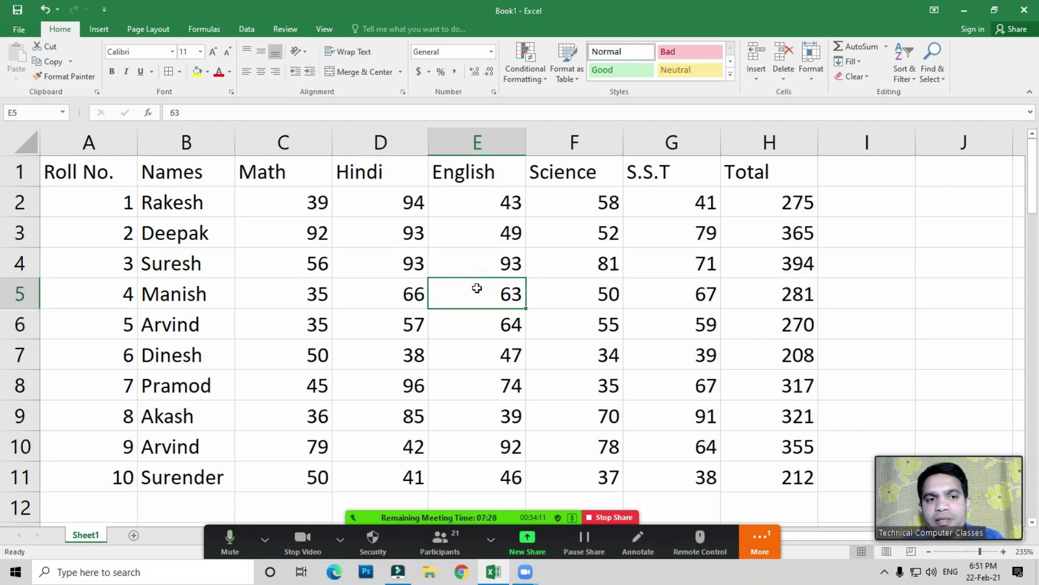
drag(81, 178, 764, 476)
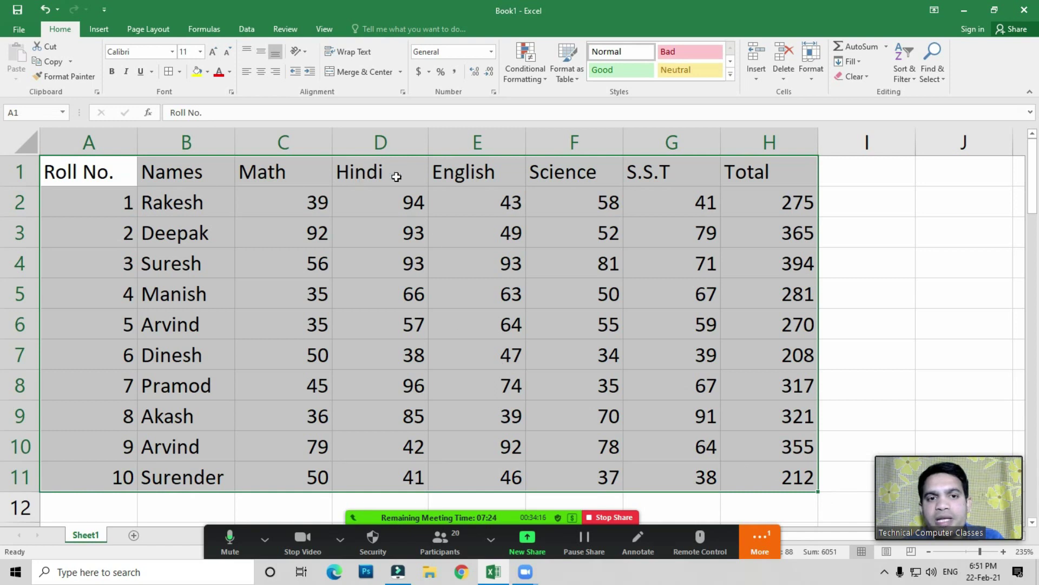
click(574, 77)
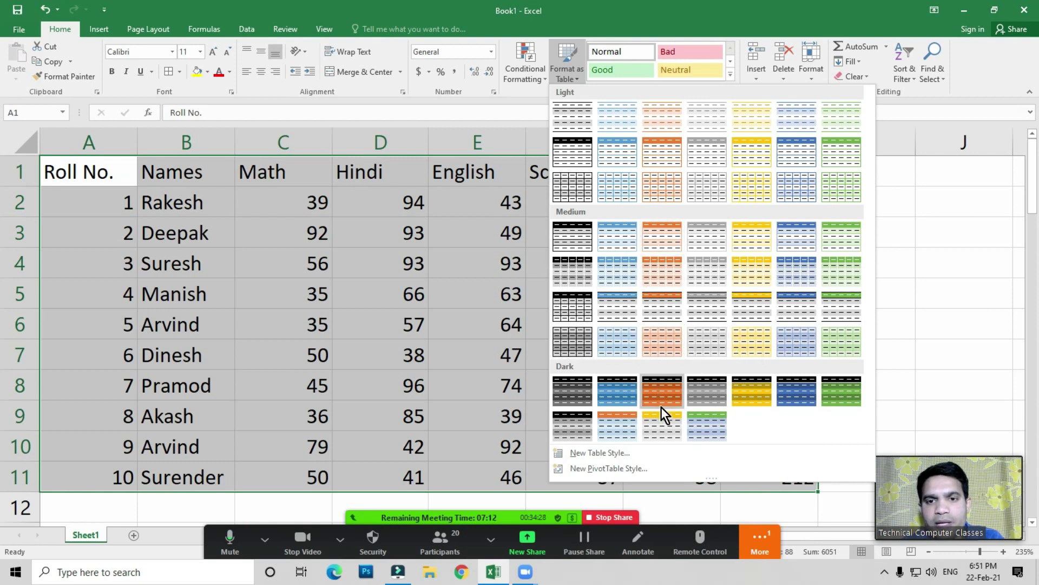
Step: Format A1:H11 as a grey-banded table with headers and filter arrows
click(575, 188)
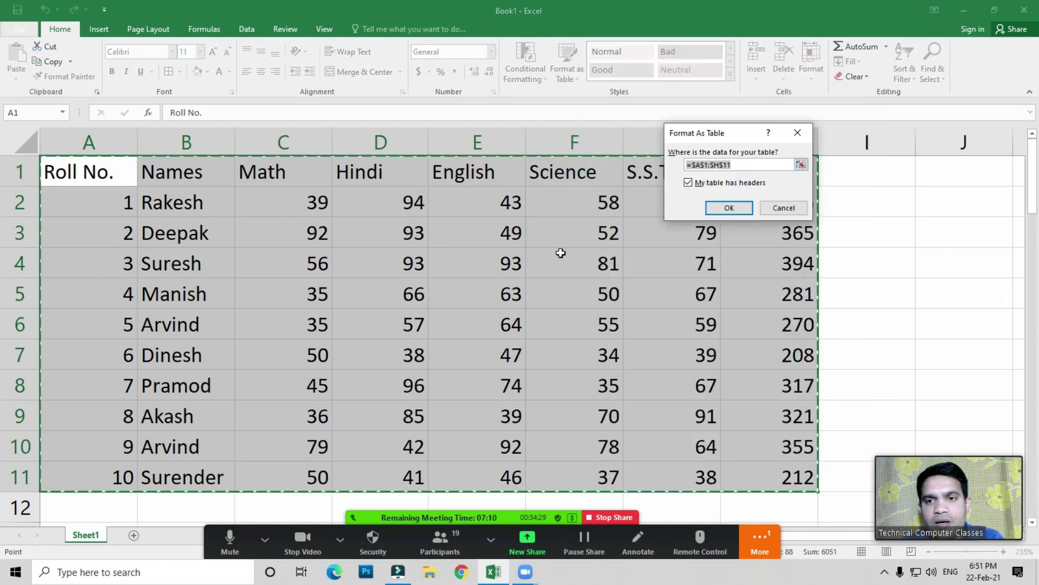
click(735, 210)
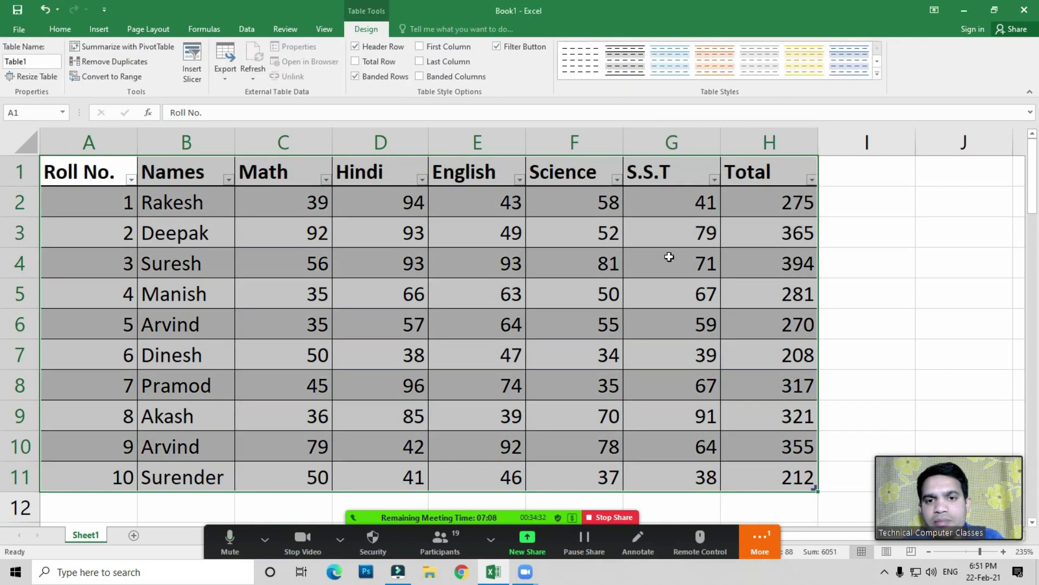
click(479, 286)
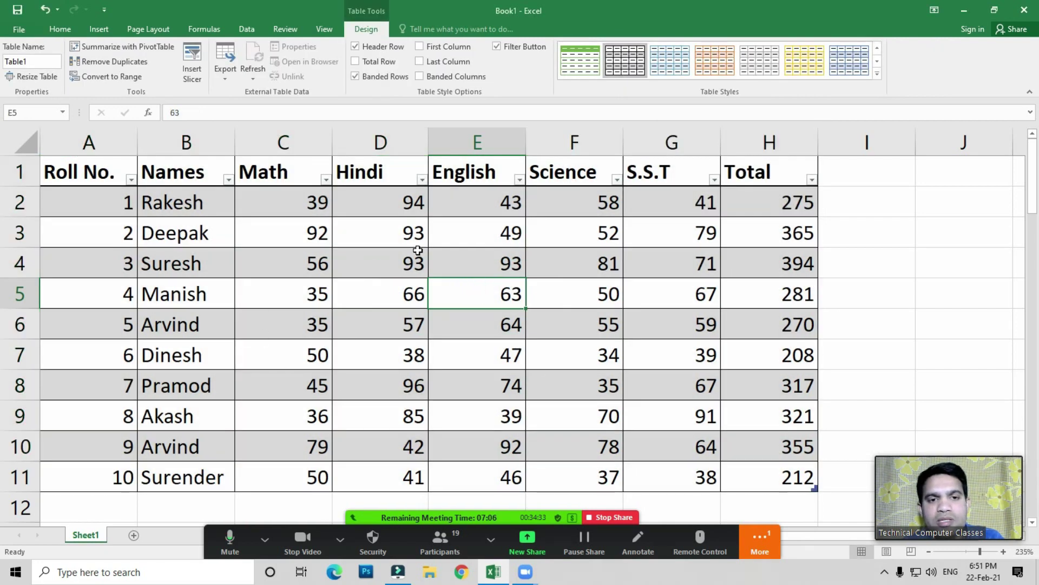
click(387, 281)
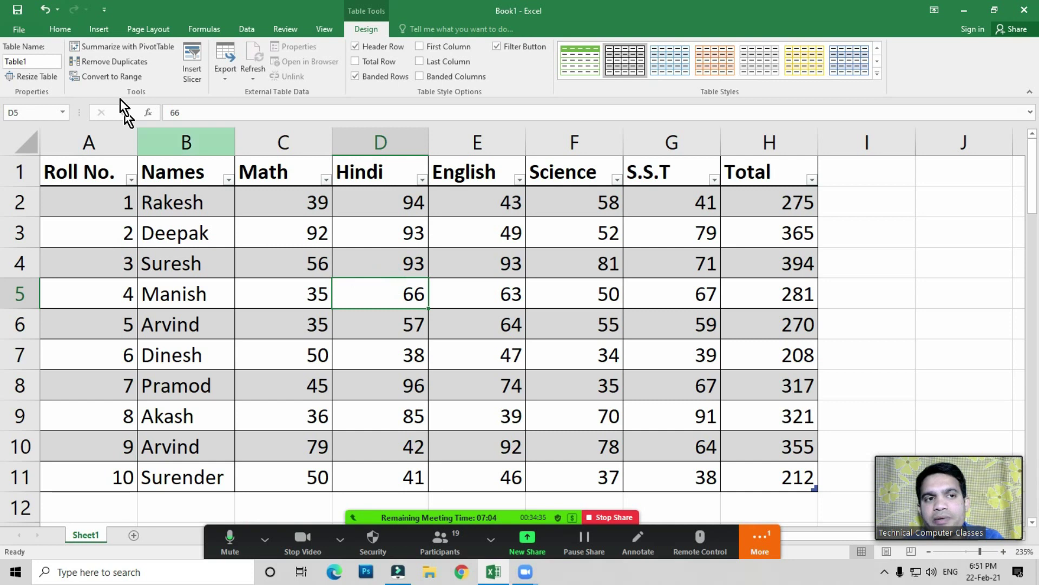
Step: Return to the Home tab and browse the table style gallery without applying a style
click(60, 34)
click(471, 314)
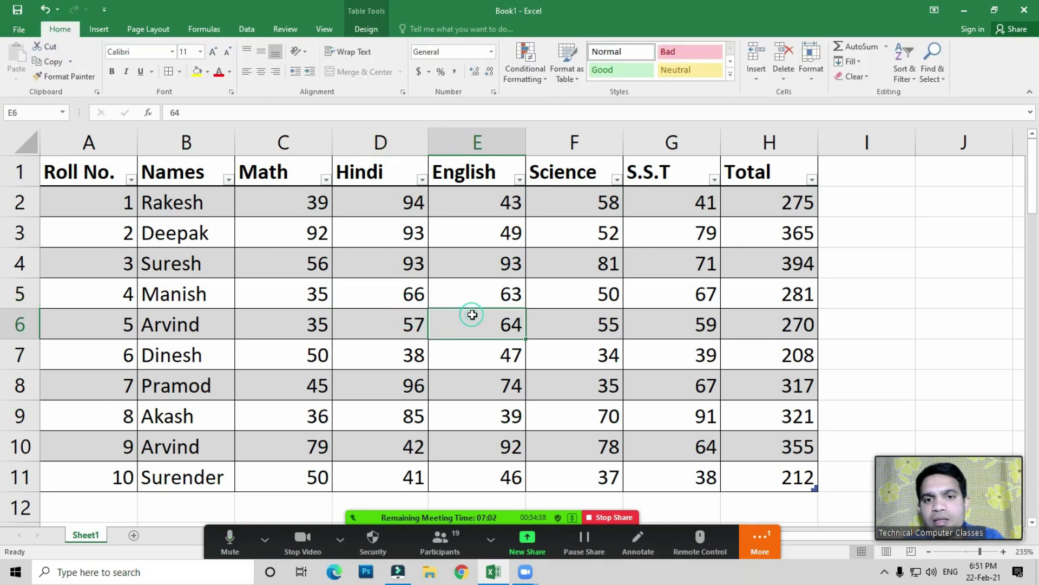
click(568, 76)
click(448, 316)
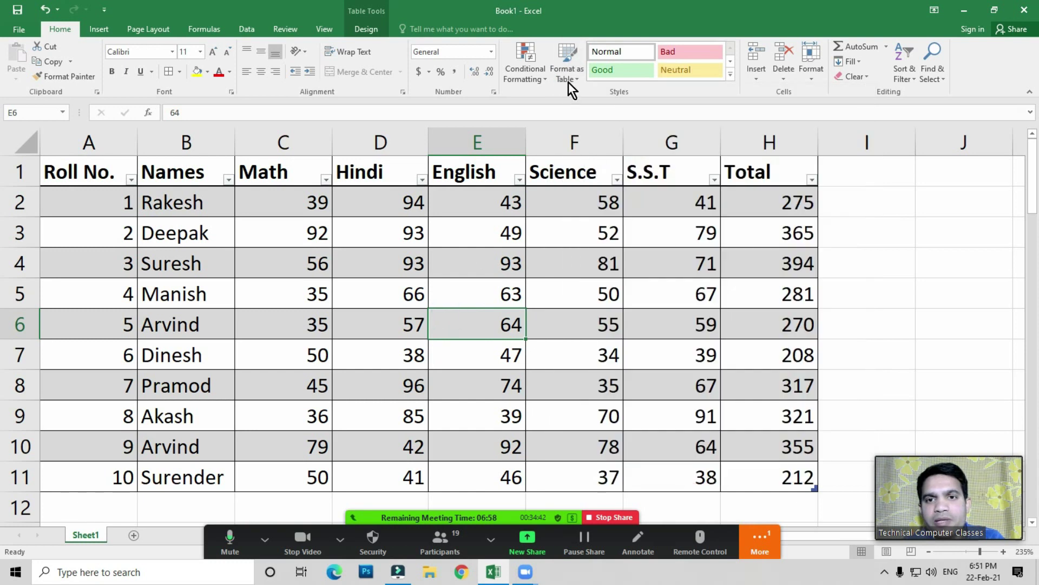
click(568, 76)
click(401, 332)
click(566, 81)
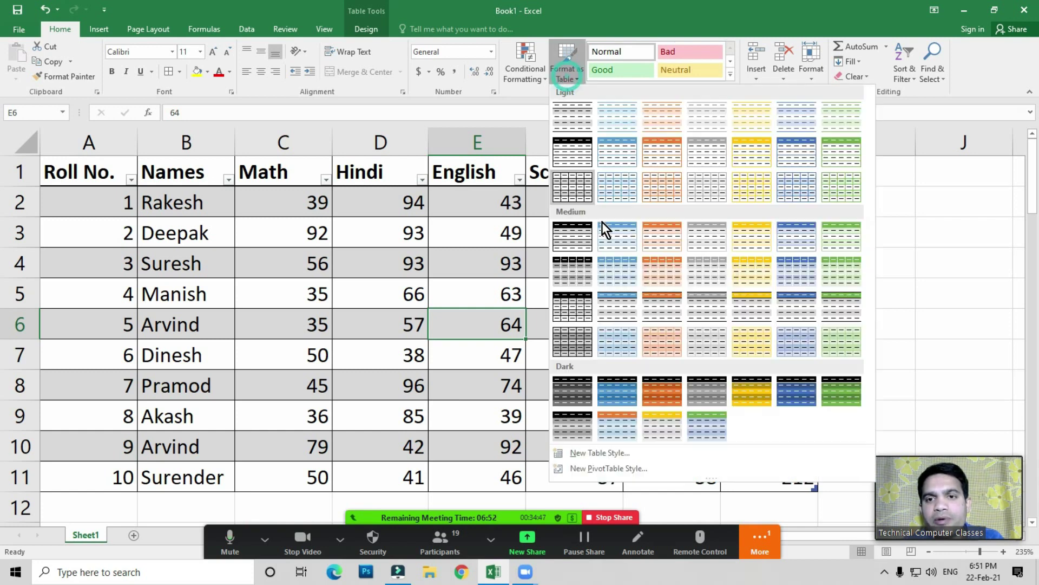
click(387, 313)
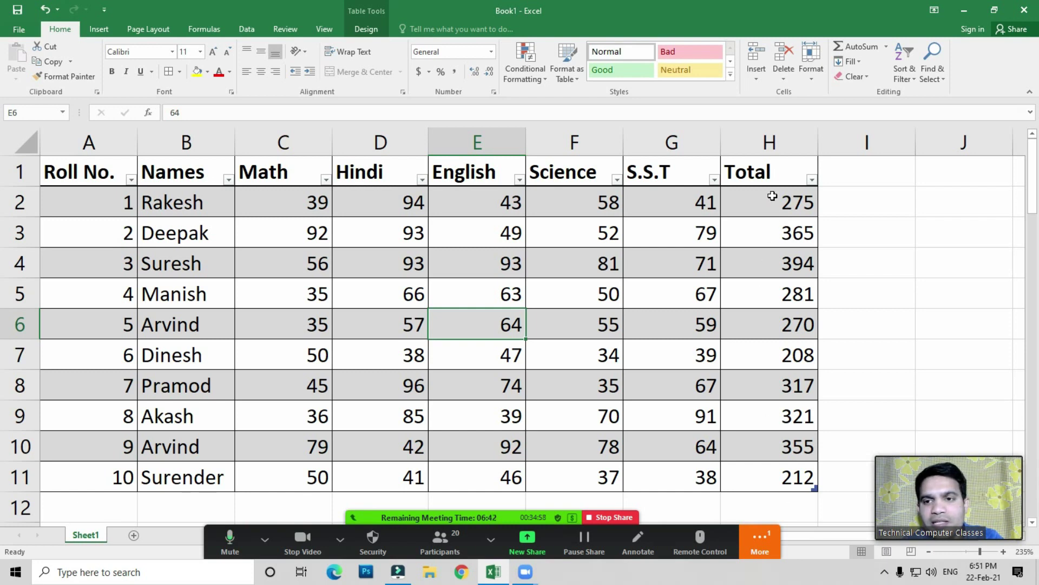
Step: Replace totals in H2:H11 with =SUM of each row's Math through S.S.T marks
drag(772, 196, 779, 475)
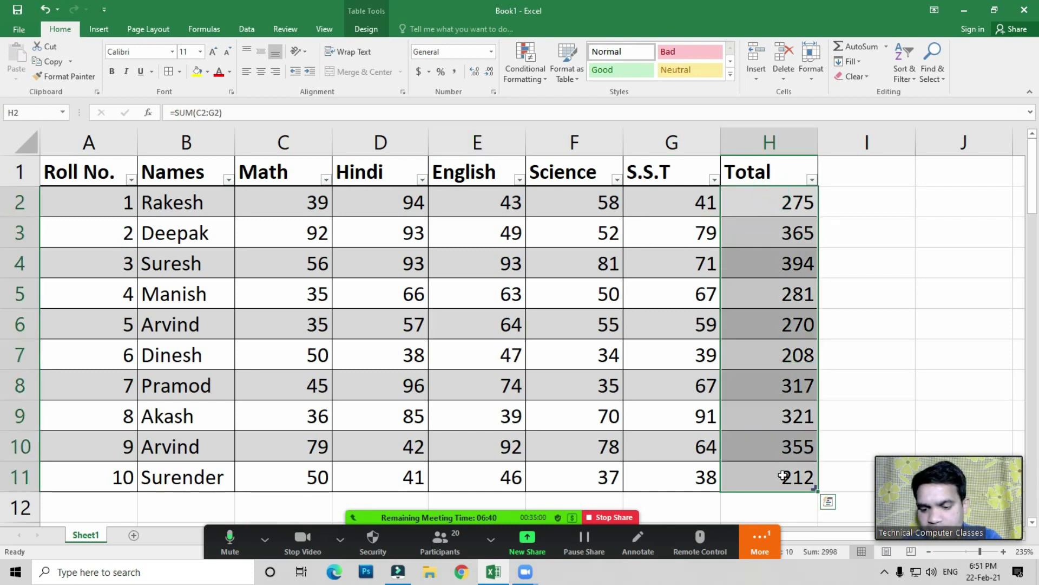
key(Delete)
click(749, 196)
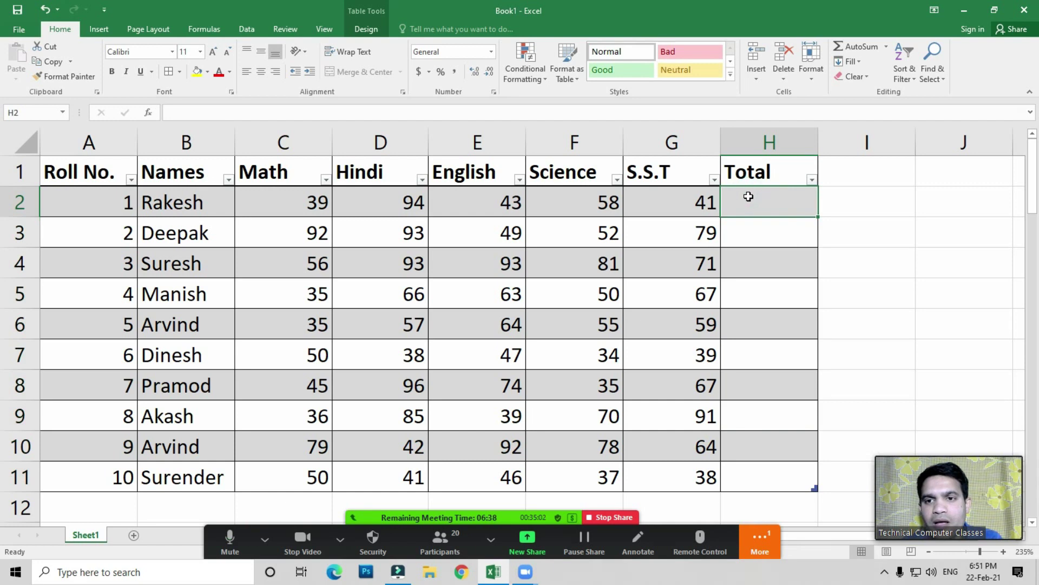
text(=sum)
key(Tab)
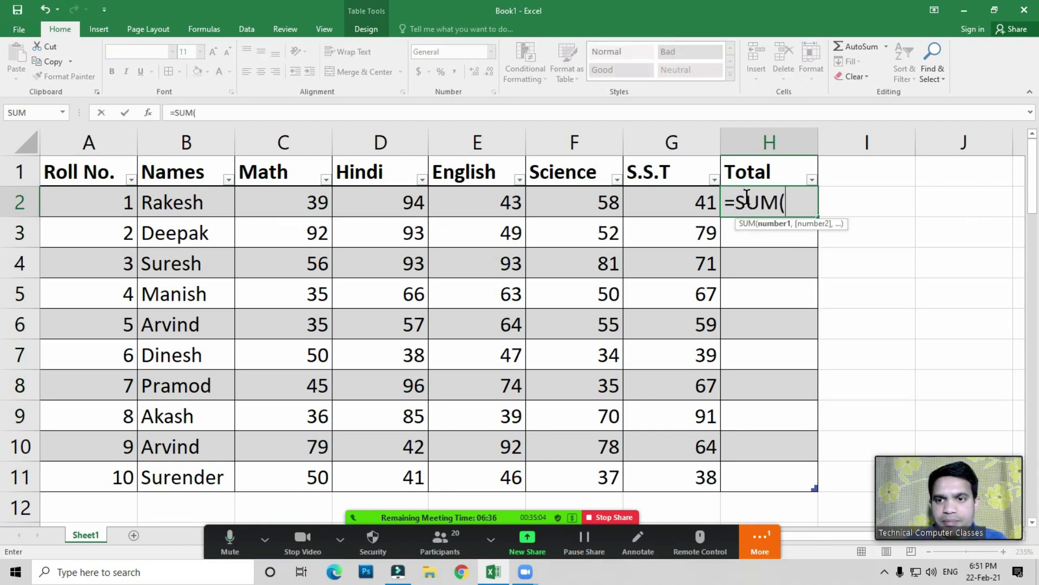
drag(267, 203, 684, 212)
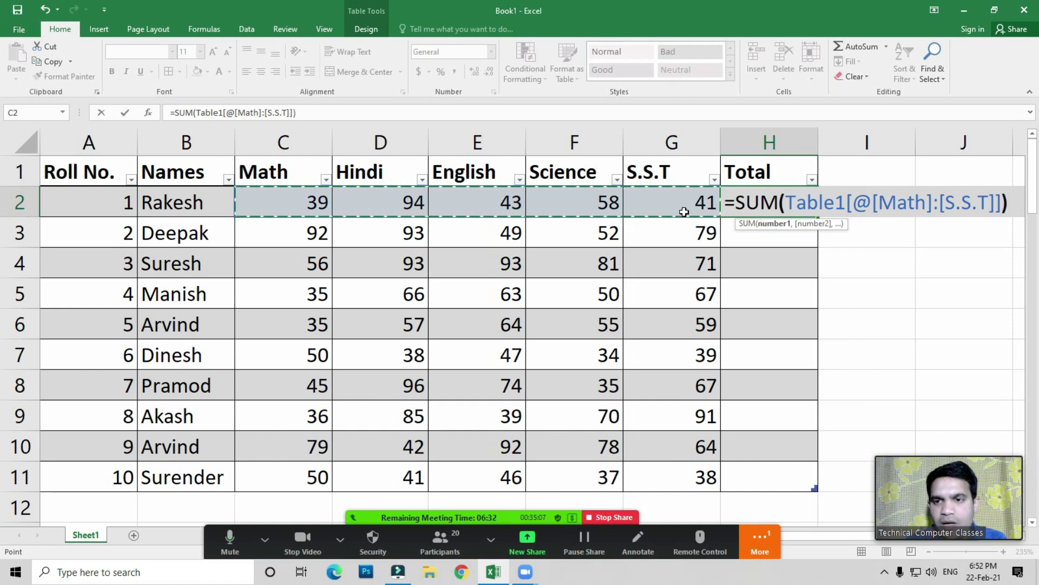
text())
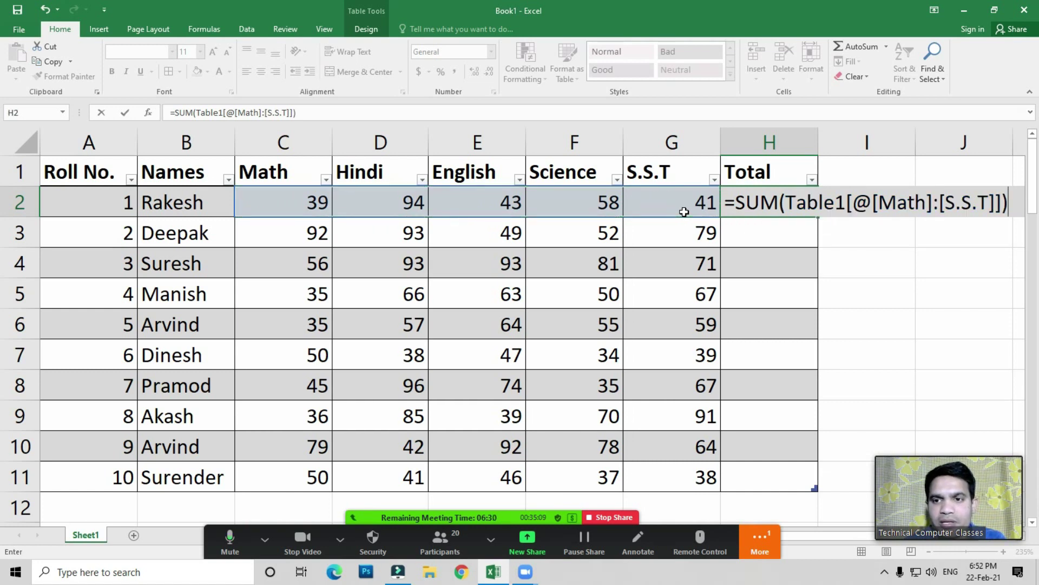
key(Return)
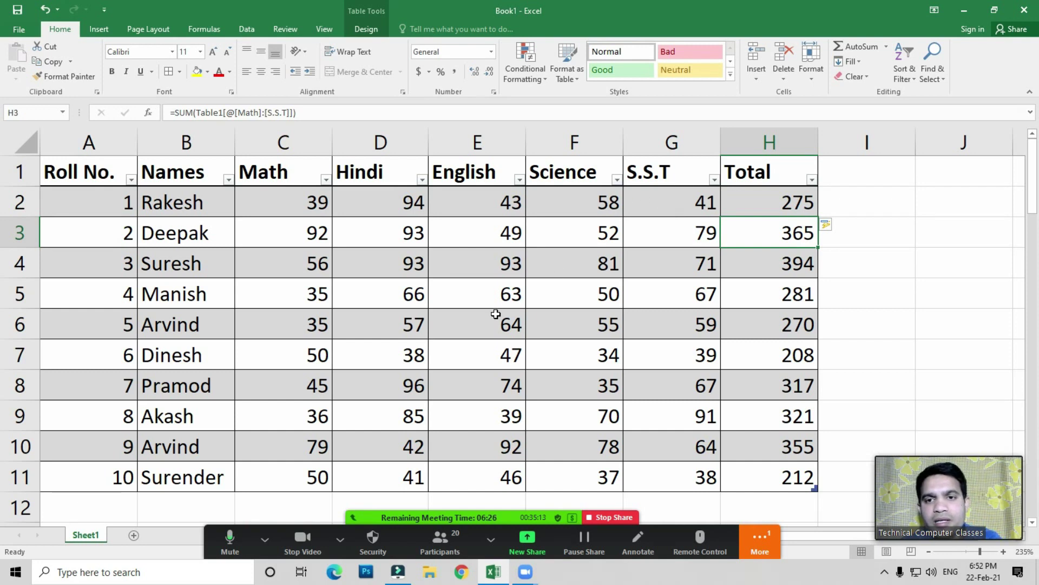
click(406, 325)
click(561, 72)
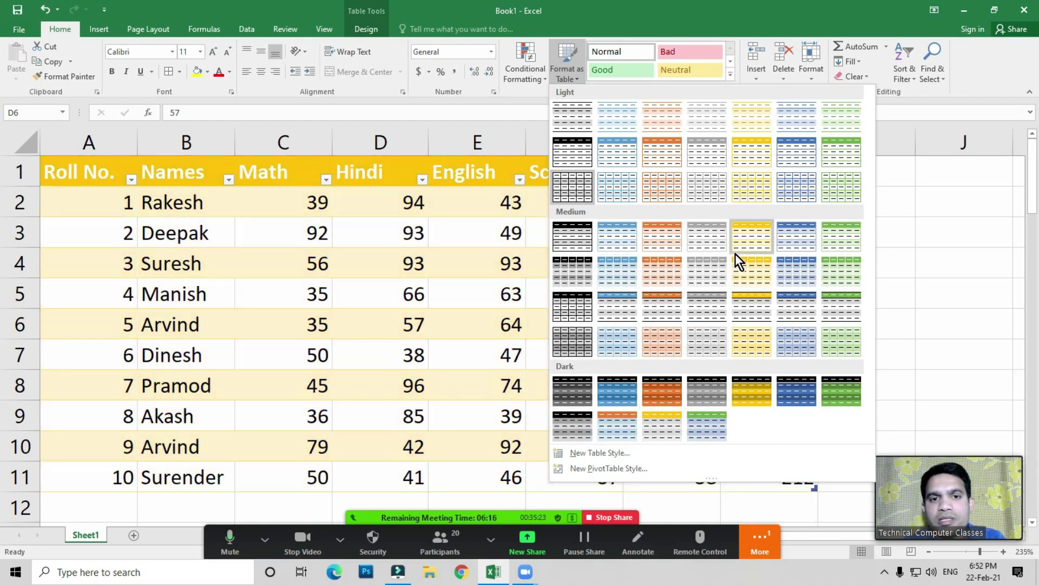
click(453, 283)
click(576, 74)
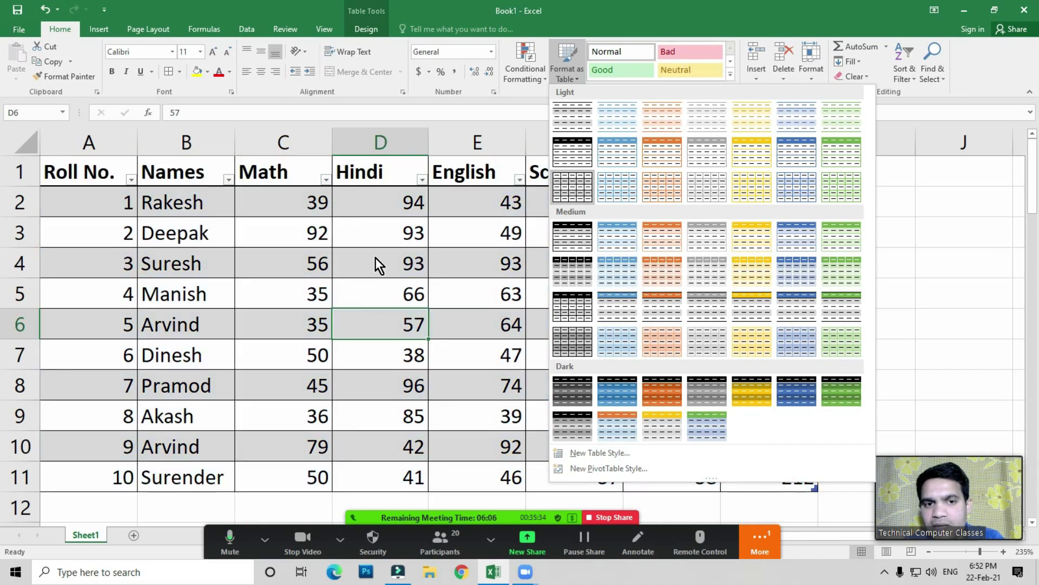
Step: Start a custom table style named 'New Table Format' with Whole Table selected
click(605, 456)
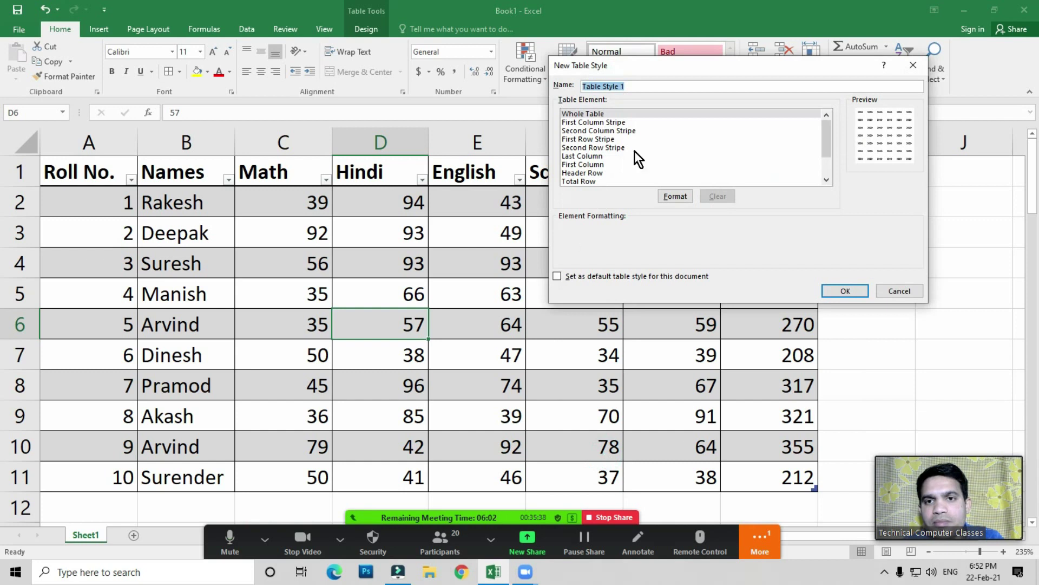
drag(695, 71, 588, 103)
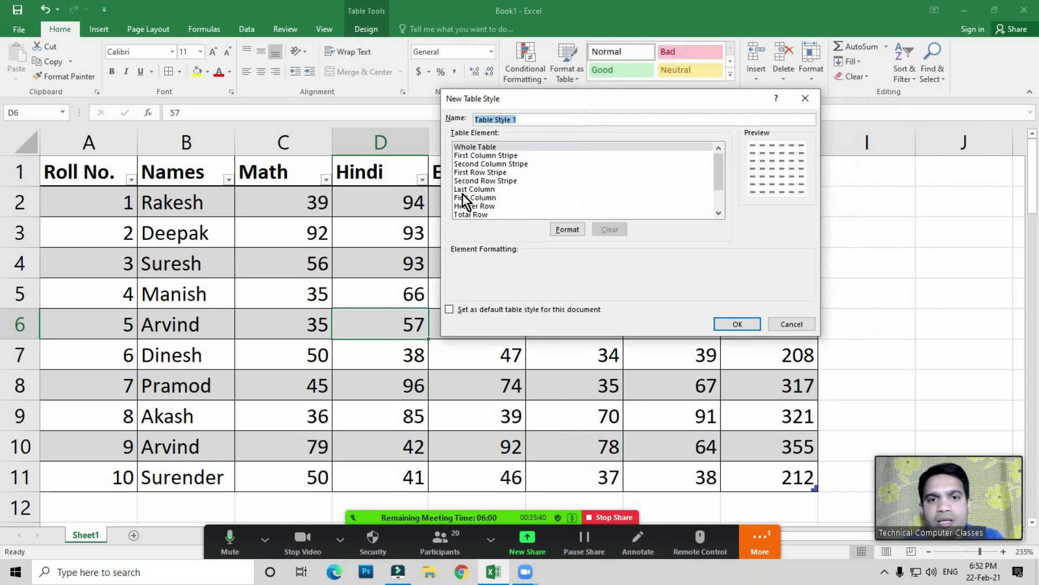
click(476, 147)
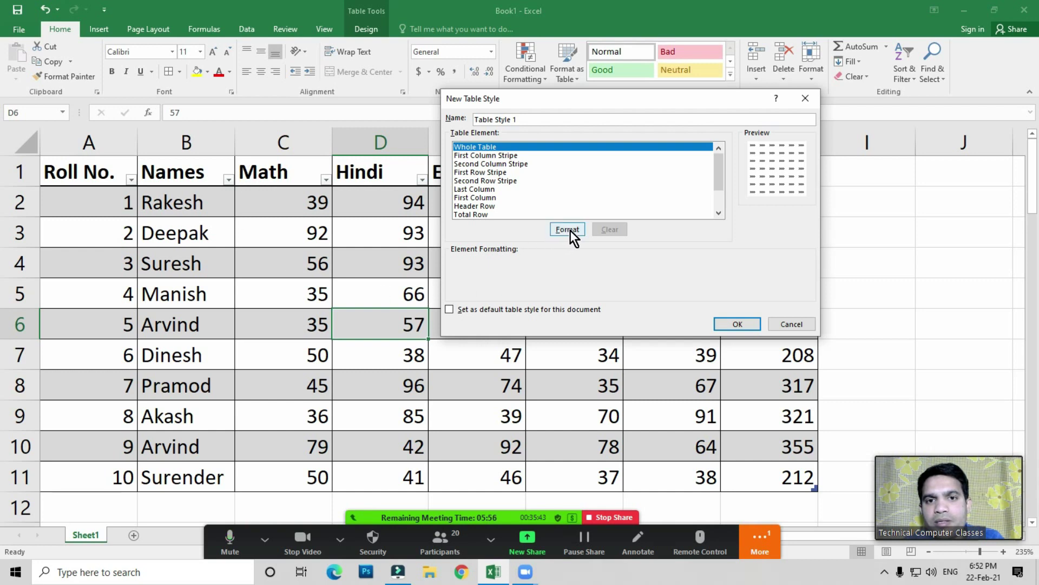
mouse_move(475, 119)
mouse_down()
mouse_move(533, 123)
mouse_move(421, 144)
mouse_up()
text(New)
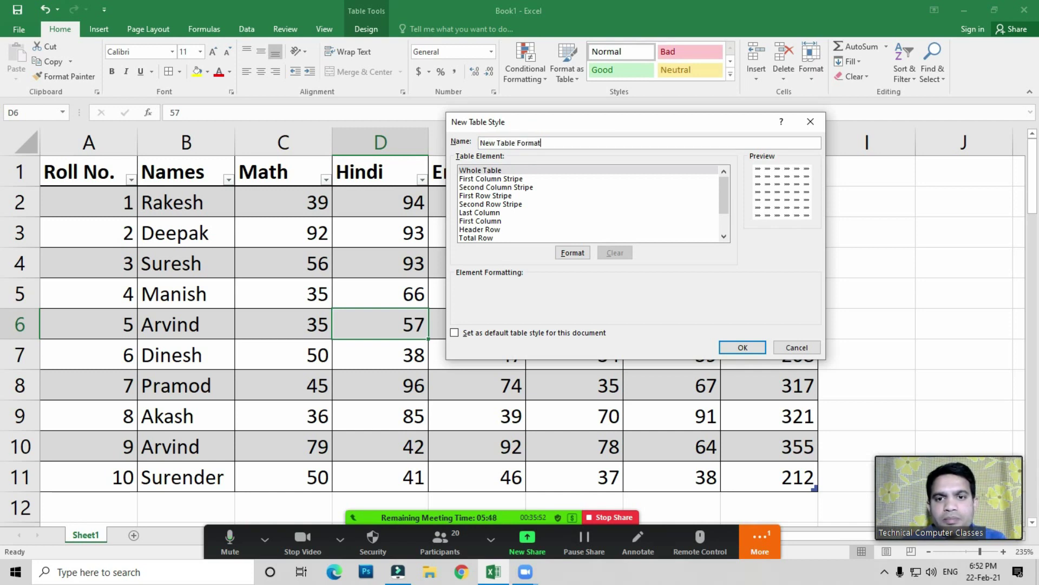
Step: Give the style's whole-table element double-line outer and inner borders
click(566, 254)
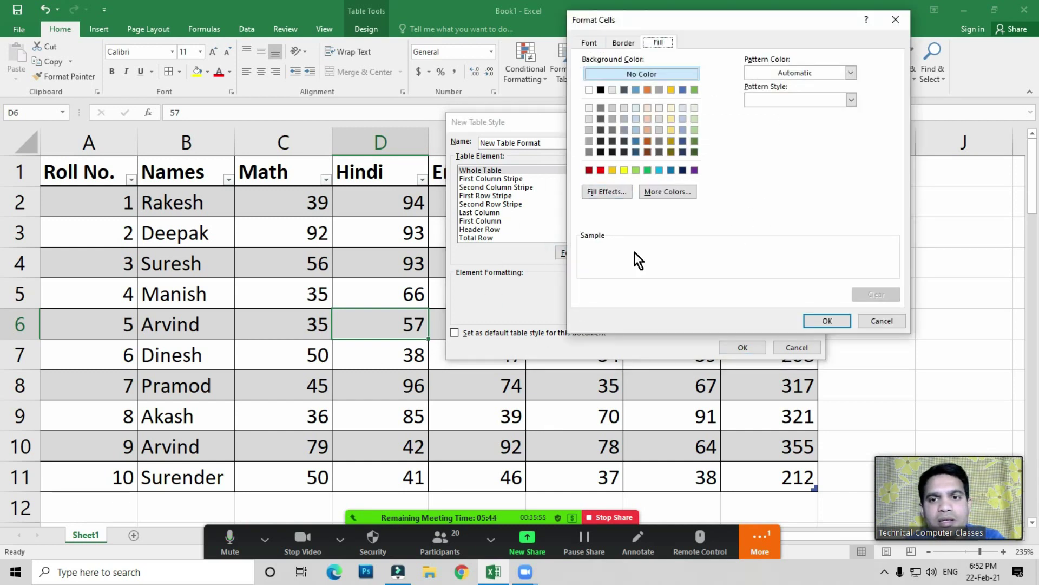
click(622, 42)
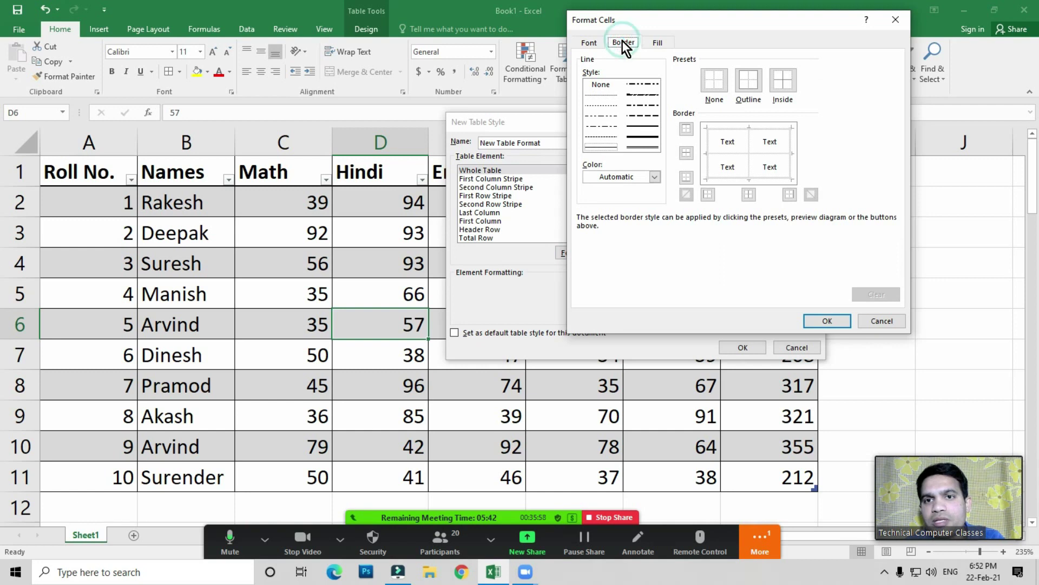
click(588, 43)
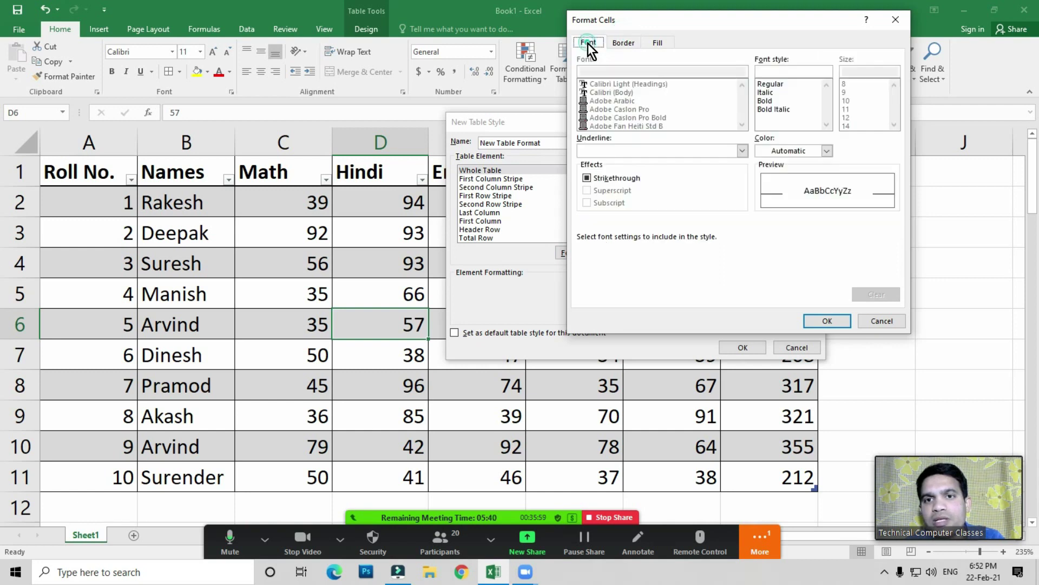
click(663, 43)
click(625, 43)
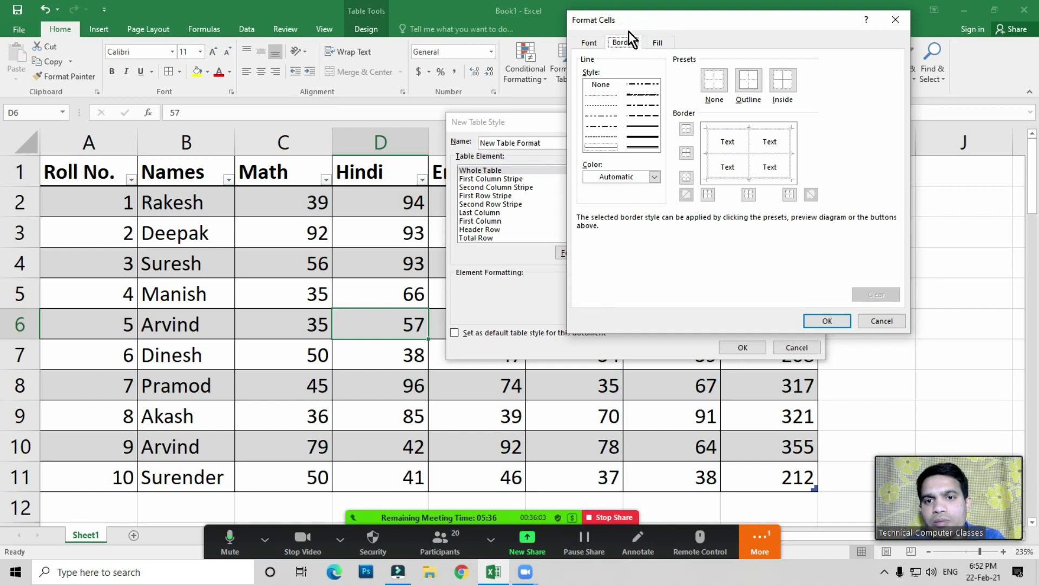
click(643, 136)
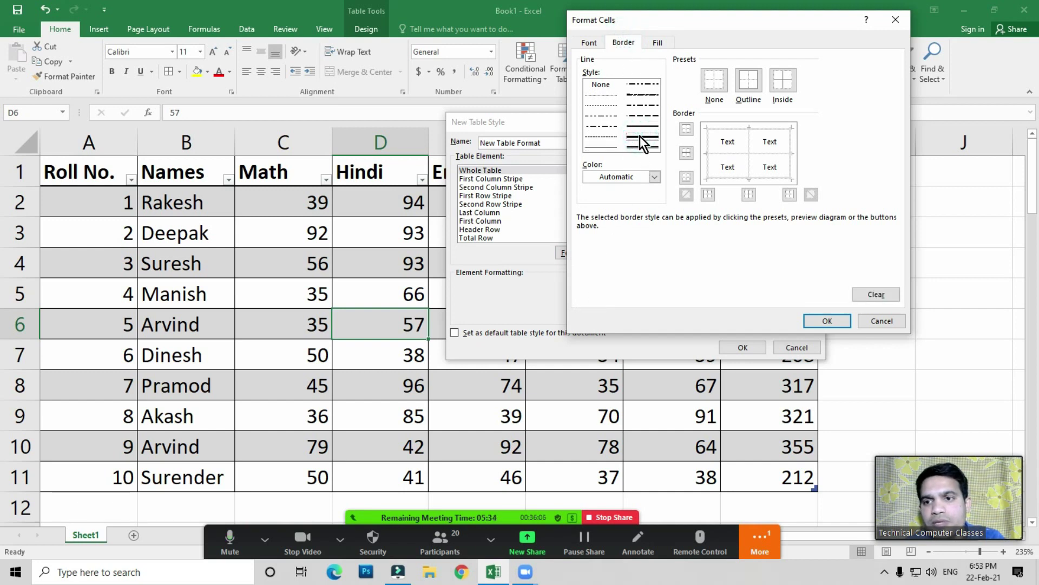
click(712, 157)
click(725, 130)
click(732, 153)
click(750, 155)
click(765, 179)
click(791, 138)
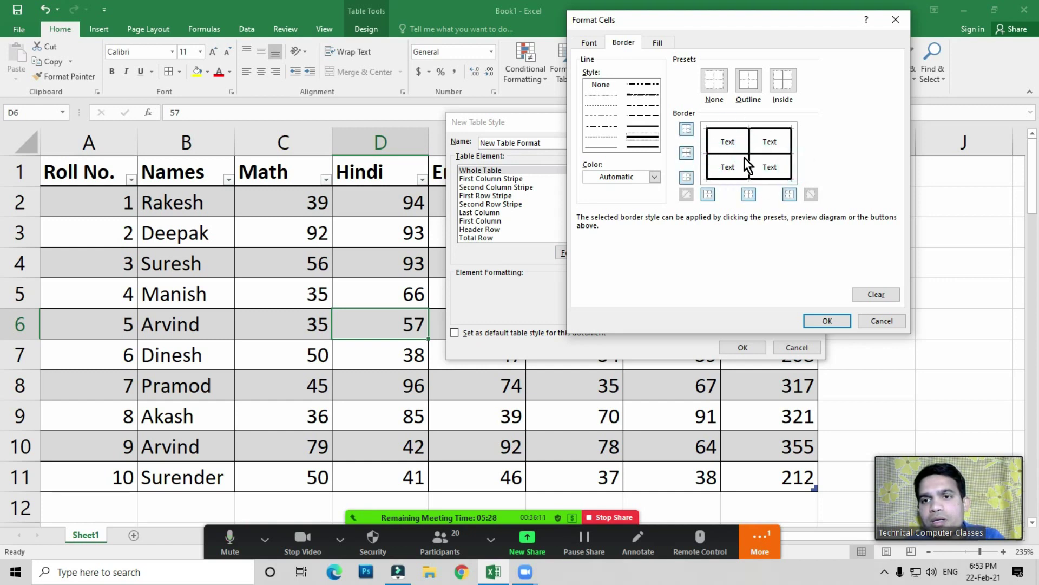
Step: Add a yellow fill and save the New Table Format style
click(658, 42)
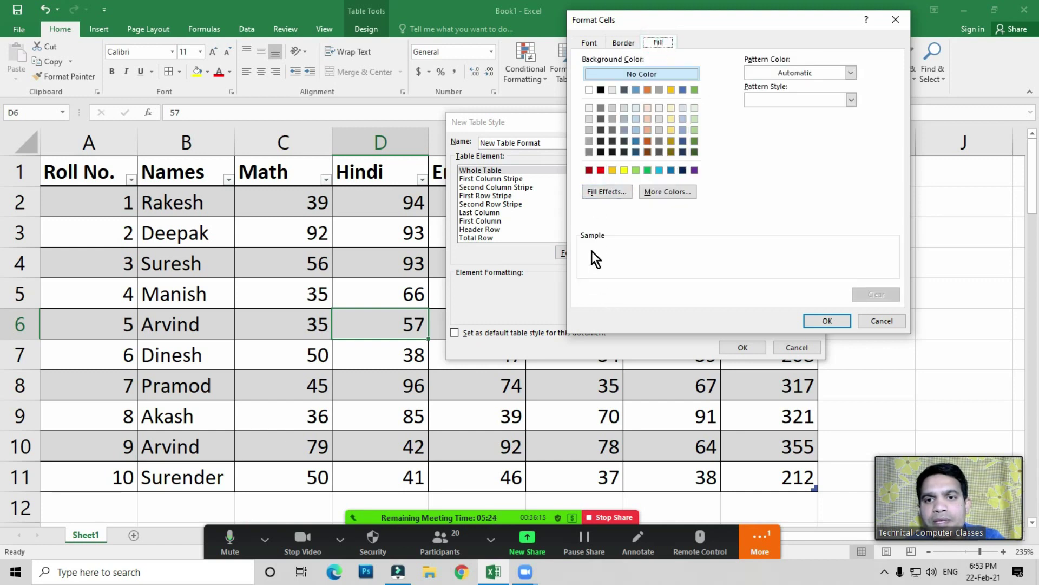
click(624, 170)
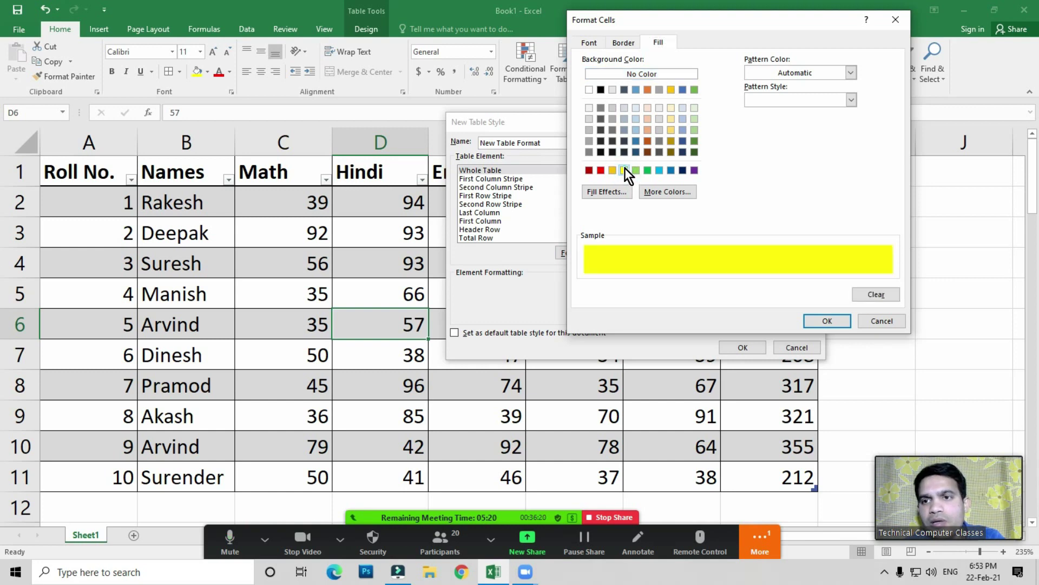
click(827, 321)
click(742, 347)
Step: Select A1:H11 and apply the custom yellow New Table Format style
click(508, 287)
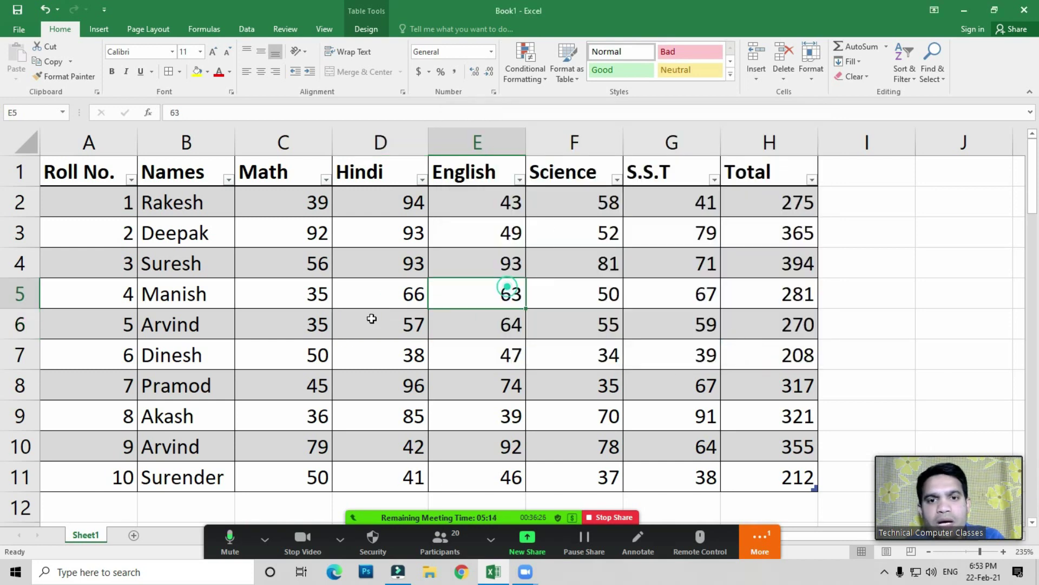
click(570, 68)
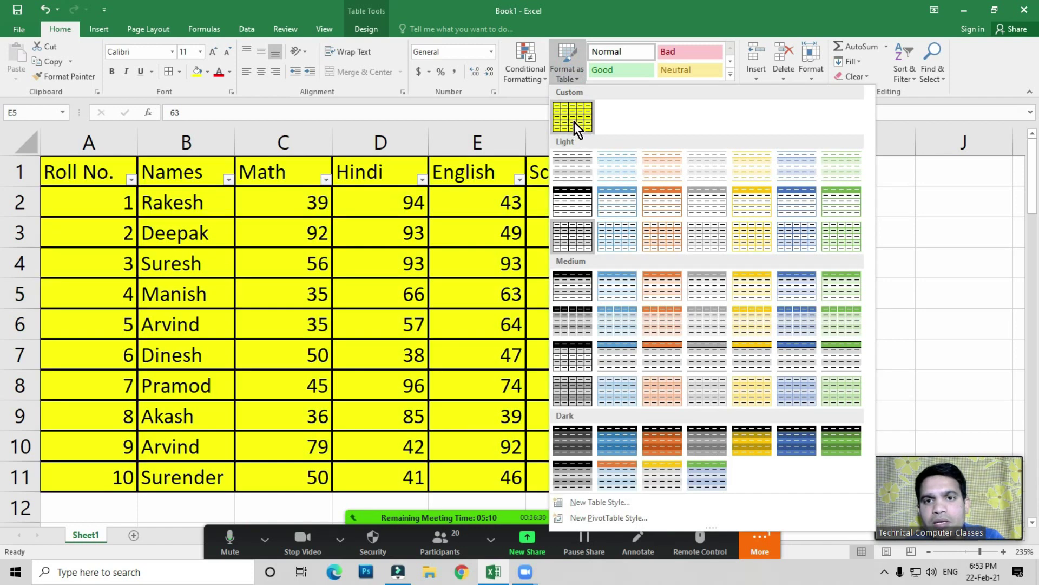
key(Escape)
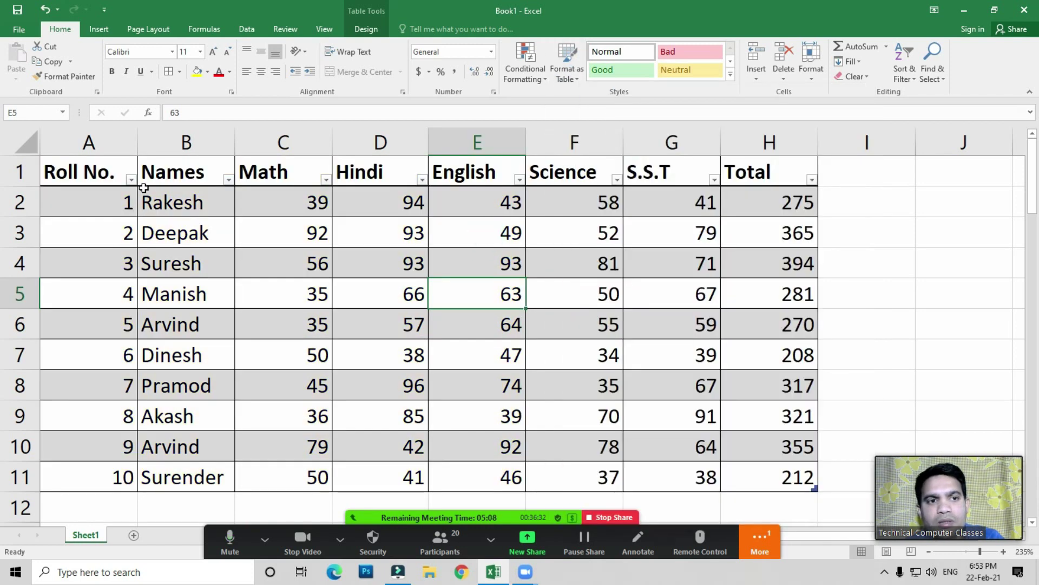
drag(92, 174, 779, 476)
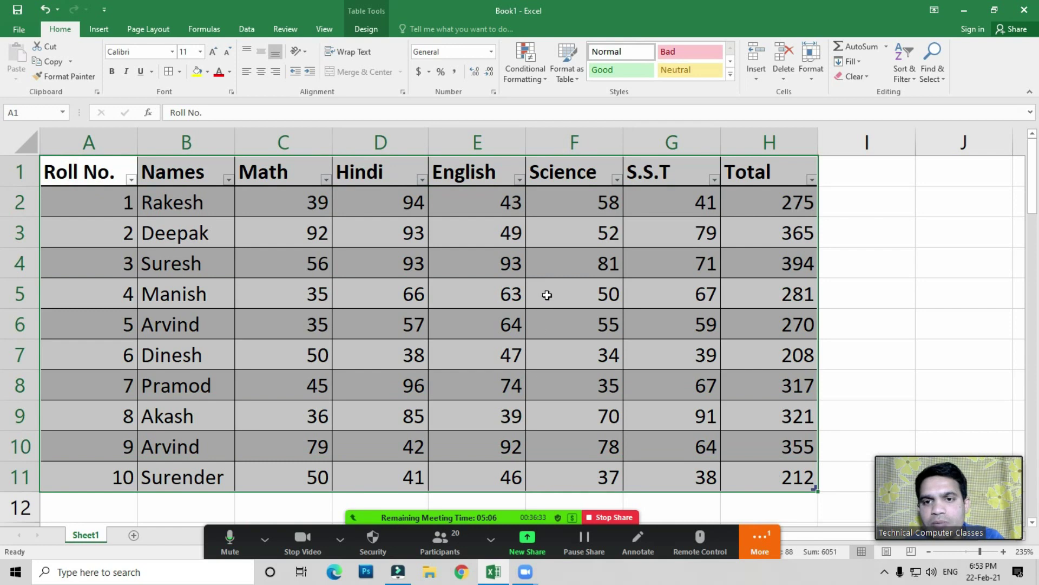
click(568, 75)
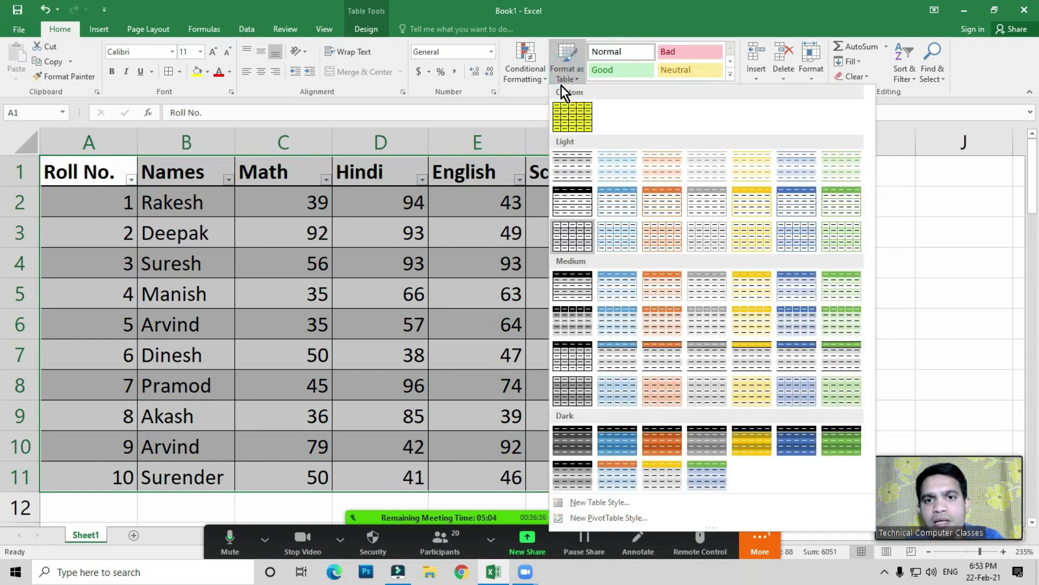
click(579, 120)
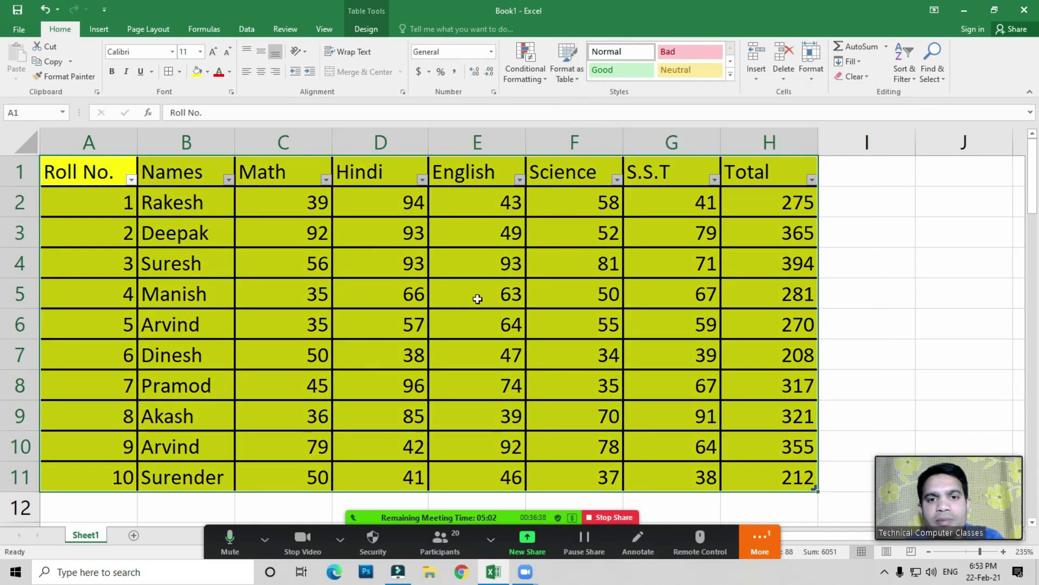
Step: Review the yellow-styled table and bring up Zoom's participants list
click(502, 294)
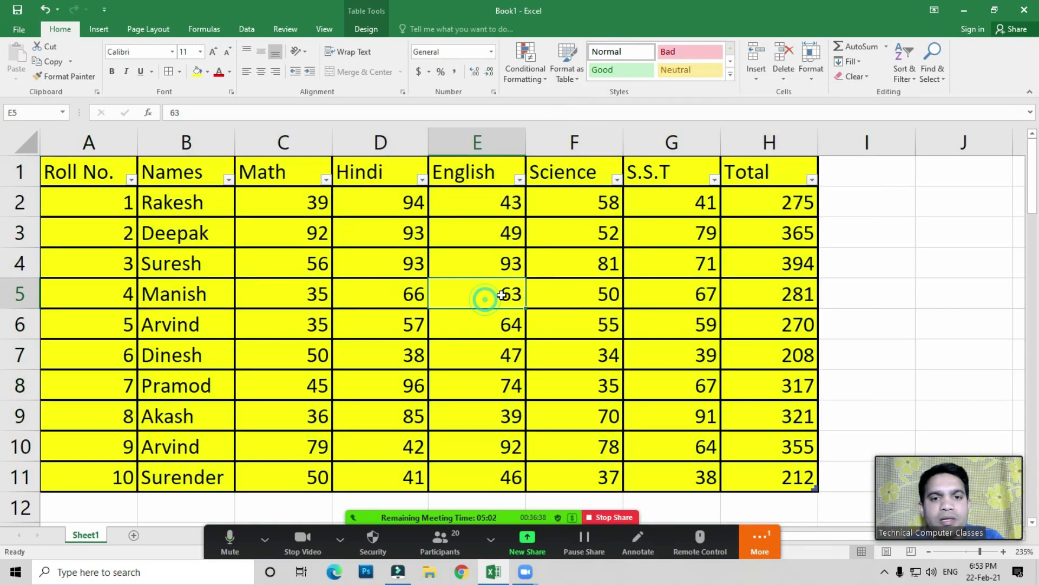
click(569, 74)
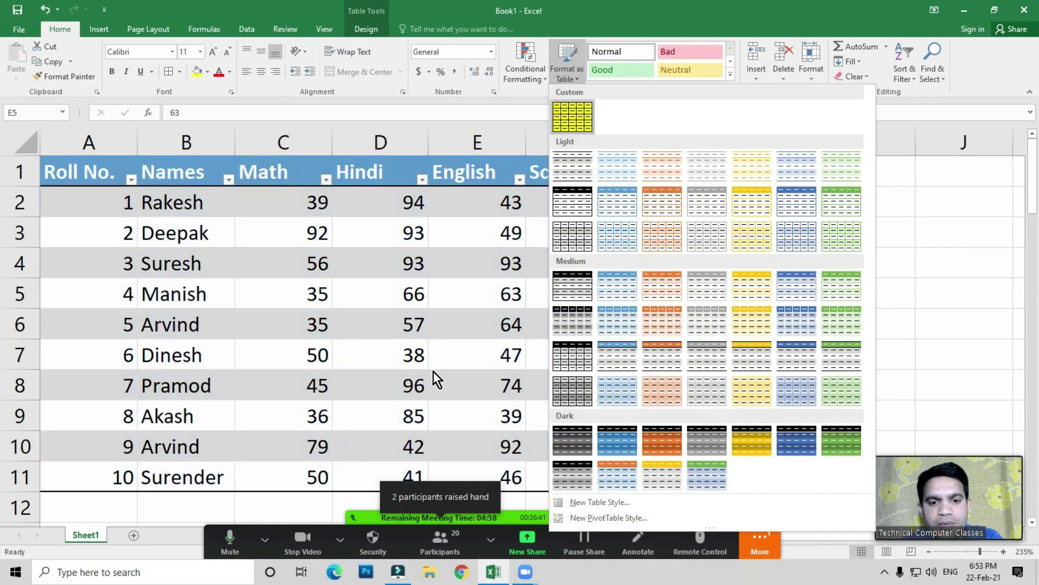
click(436, 375)
click(438, 544)
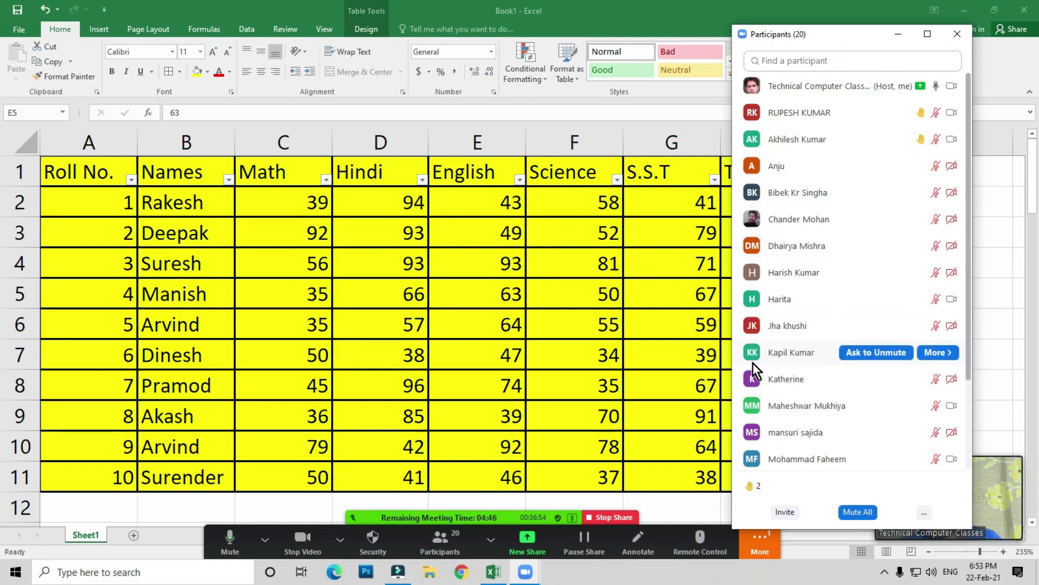
mouse_move(844, 139)
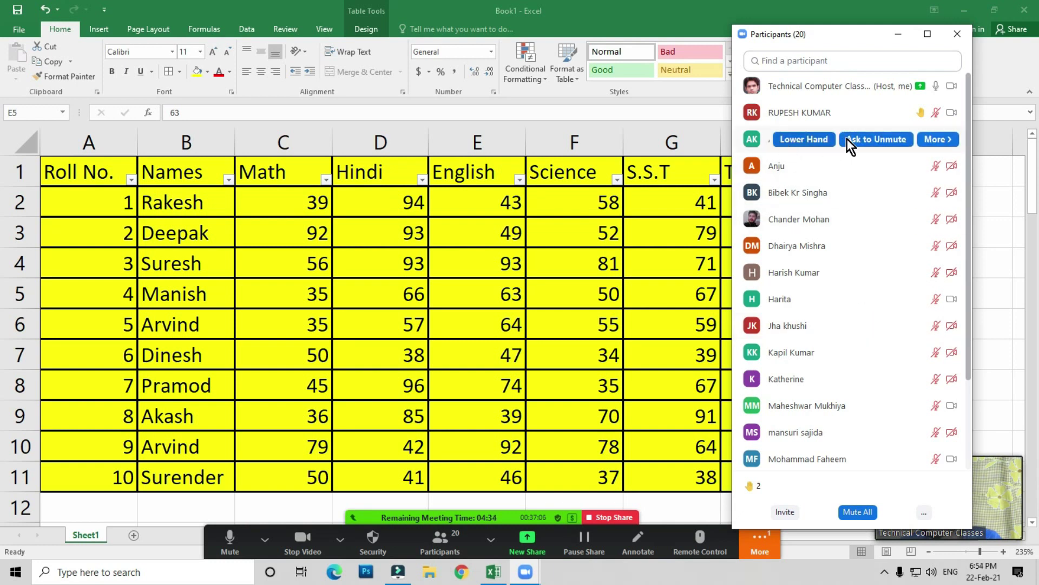
Step: Cancel a share-window pick in Zoom and glance at the meeting chat
click(956, 34)
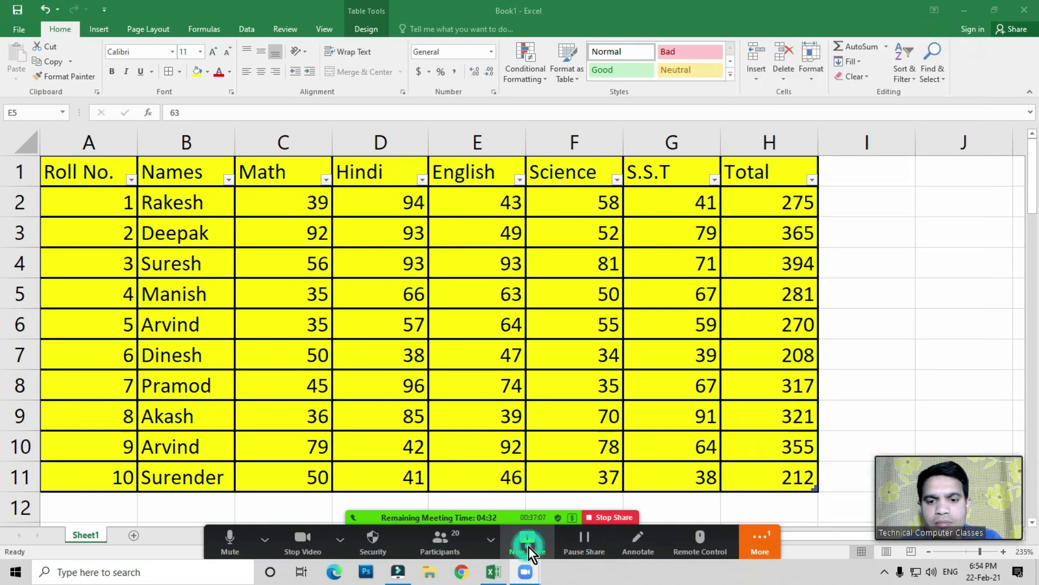
click(528, 547)
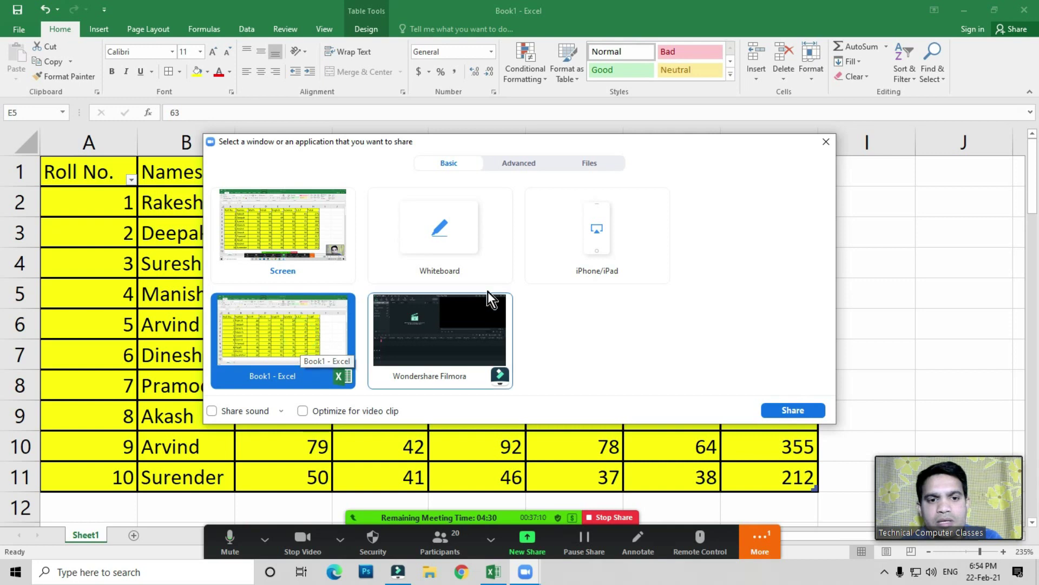
click(826, 142)
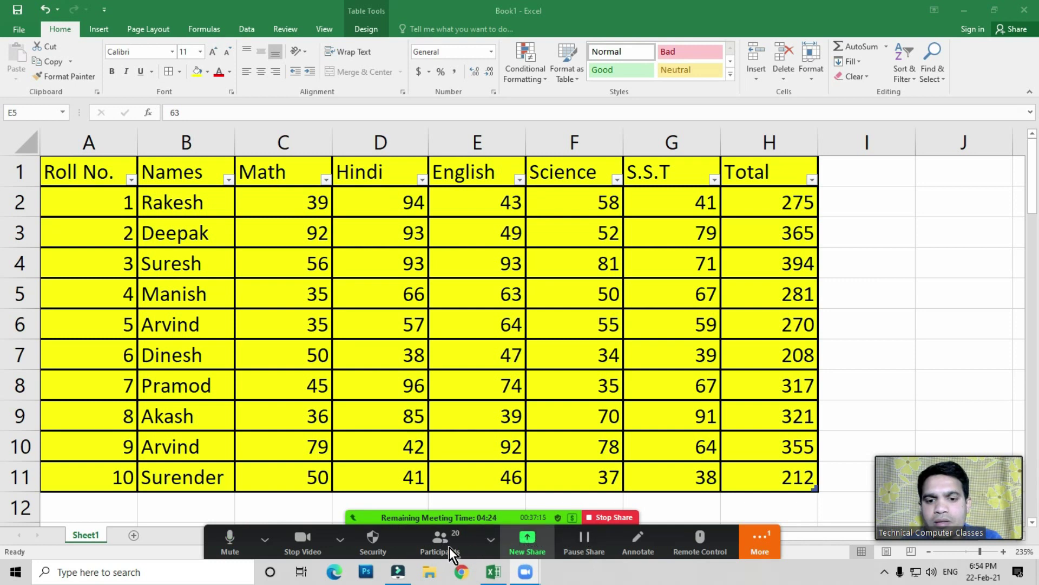
click(440, 544)
click(926, 514)
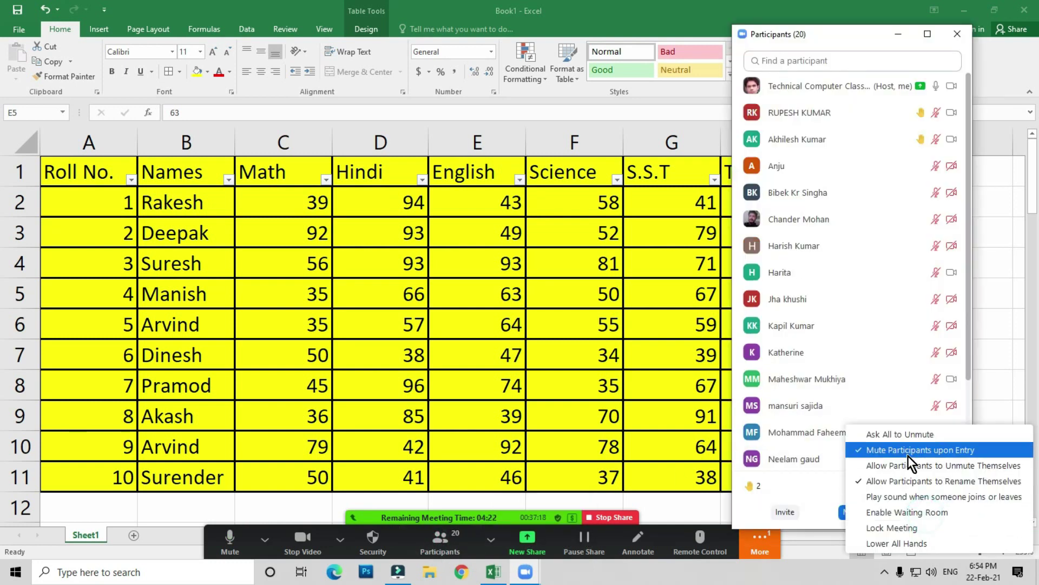
click(760, 552)
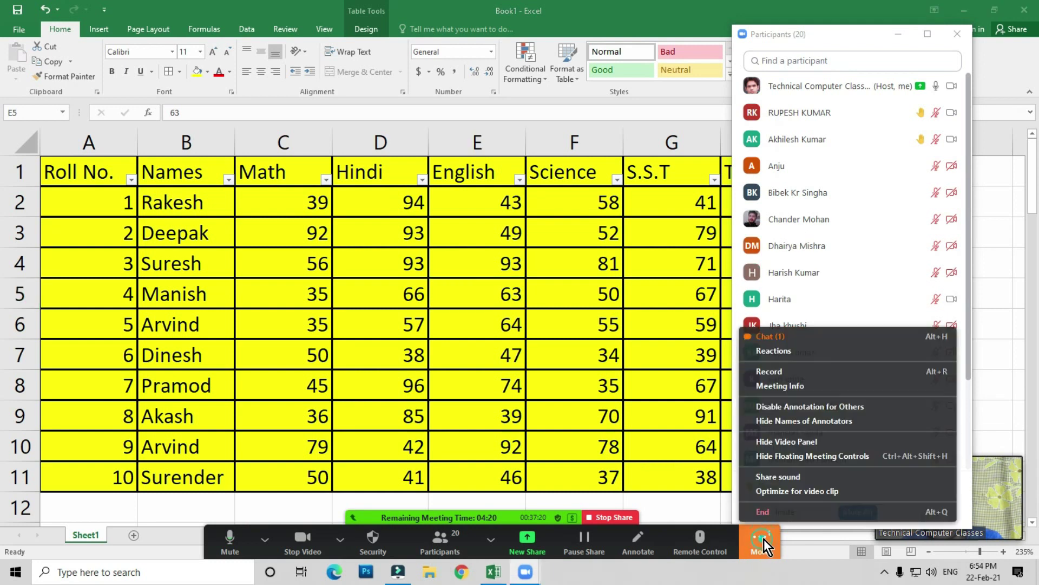
click(764, 538)
click(764, 541)
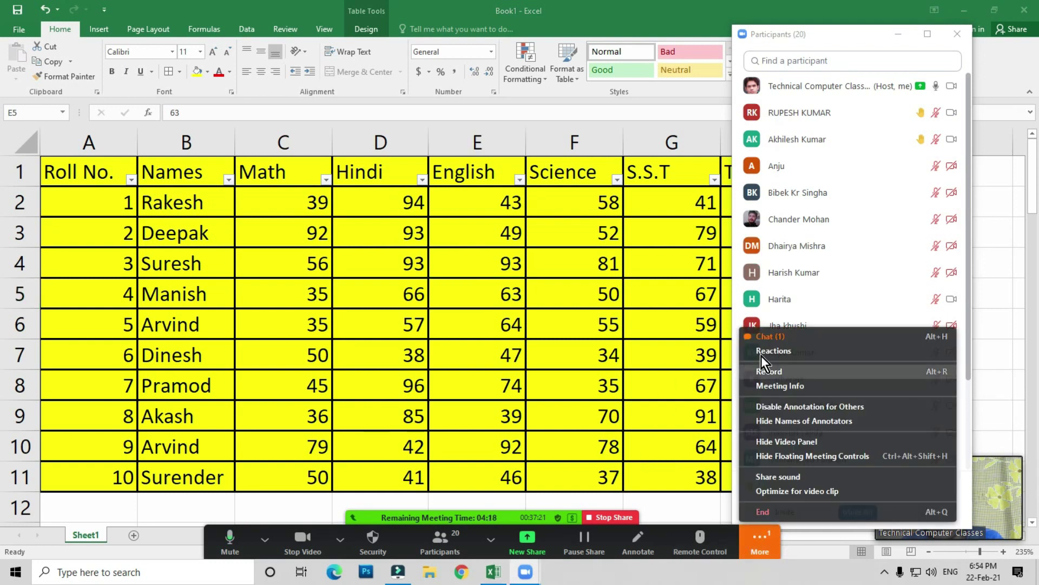
click(771, 337)
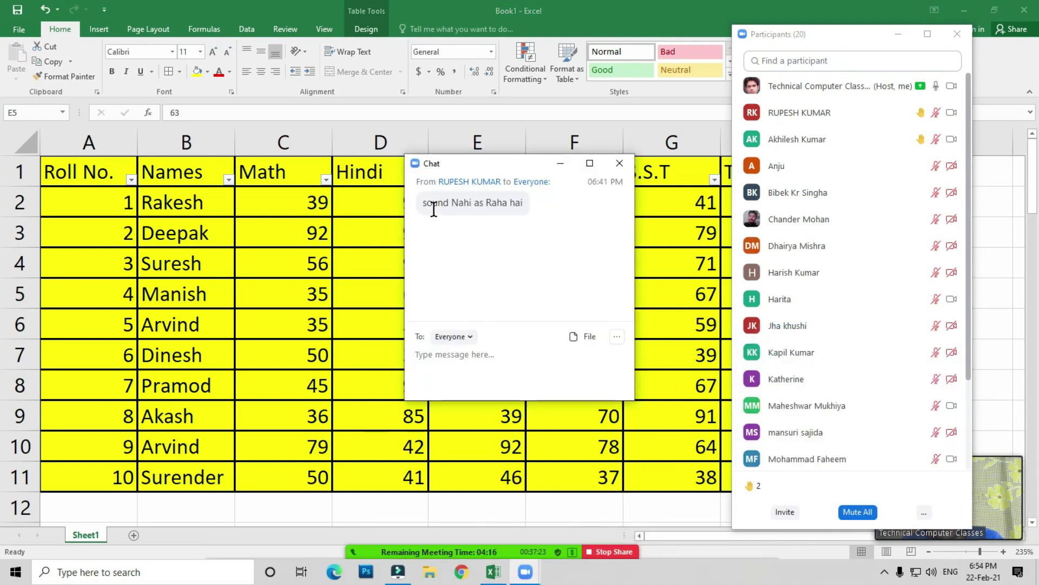
click(620, 163)
mouse_move(445, 551)
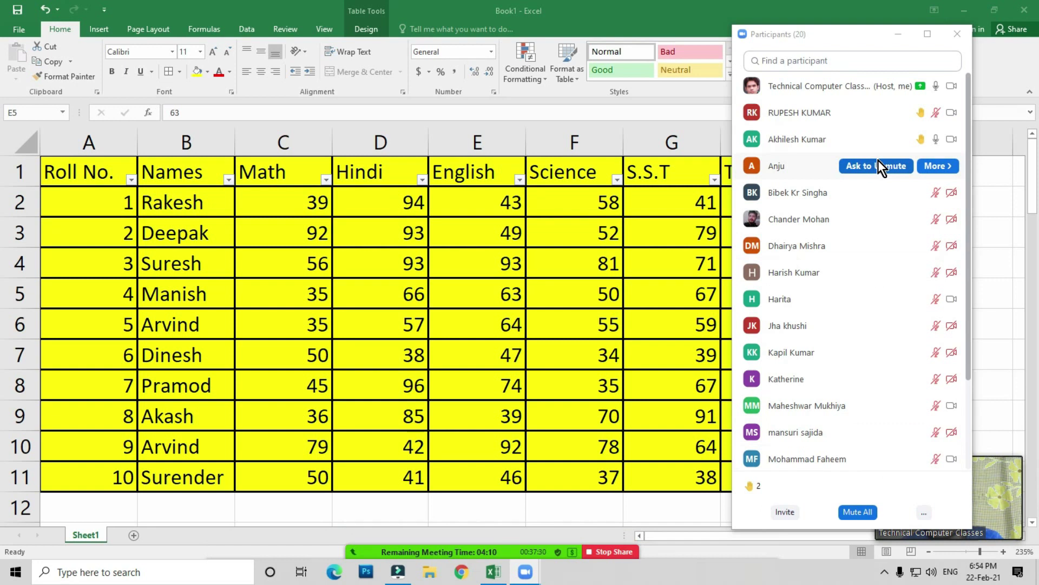
mouse_move(804, 112)
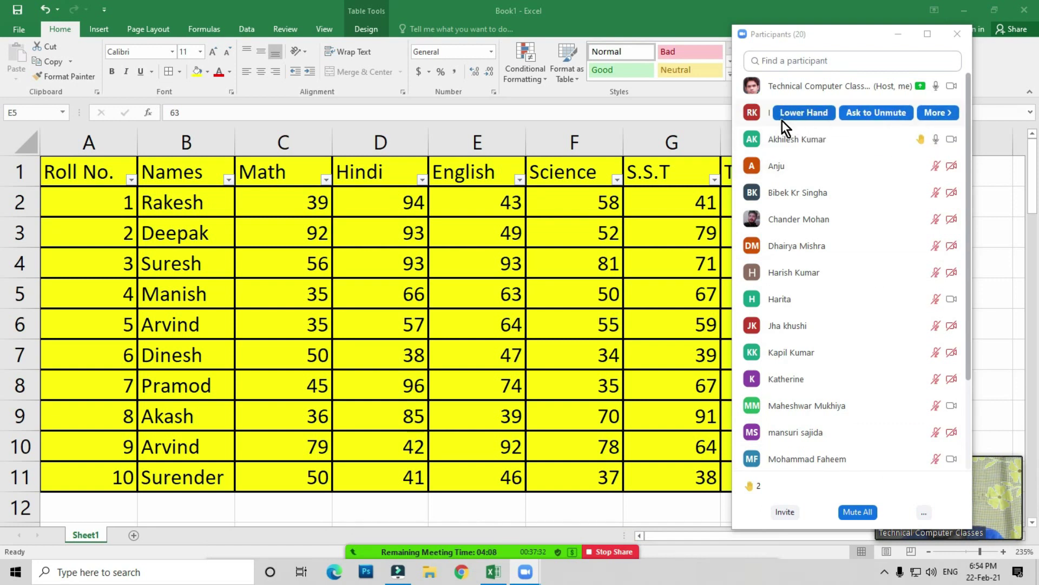
Step: Ask the raised-hand participant to unmute, mute everyone, and close the participants panel
click(883, 109)
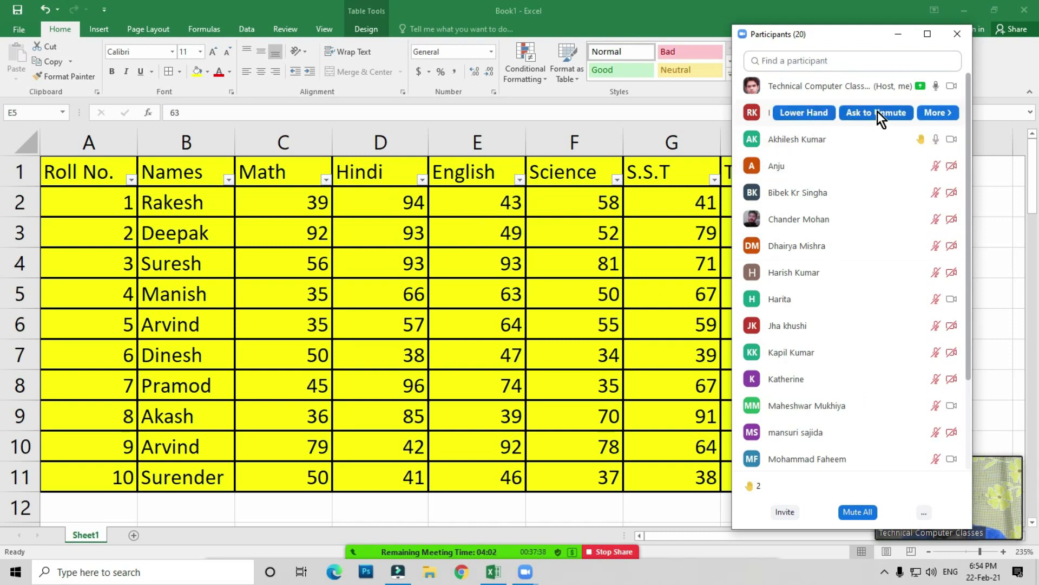
click(881, 111)
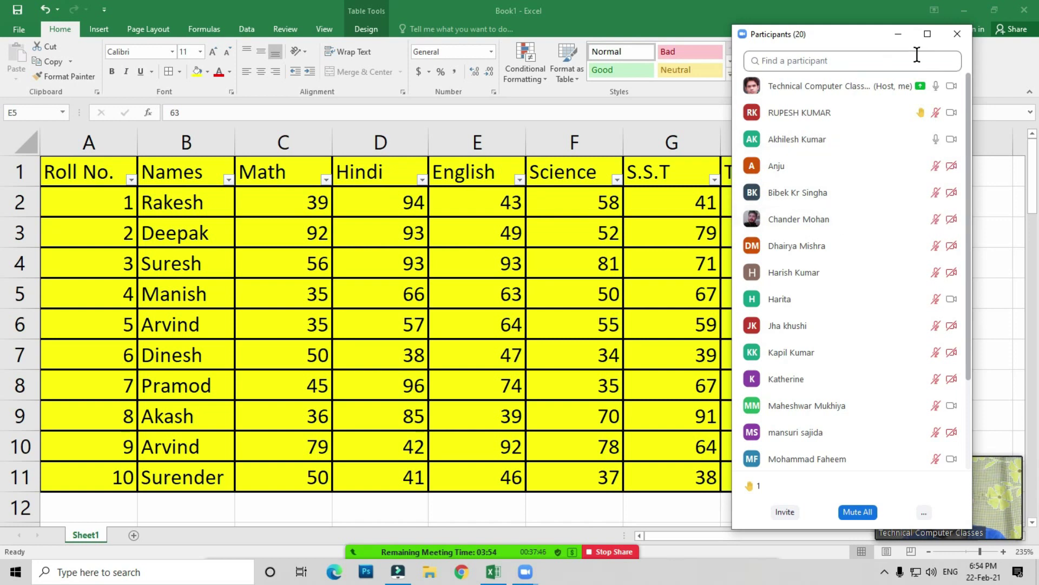
click(858, 511)
click(571, 322)
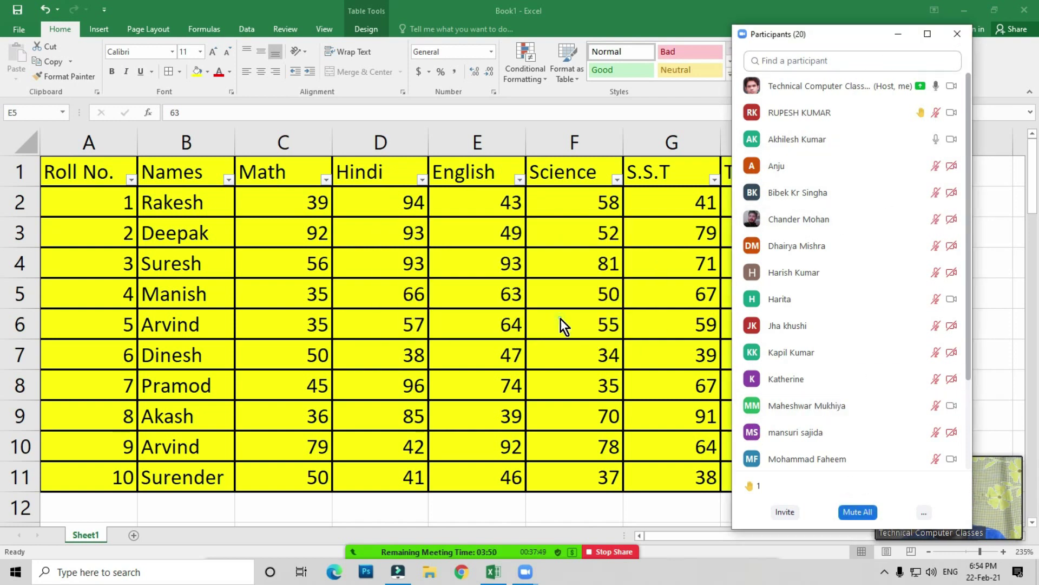
click(957, 33)
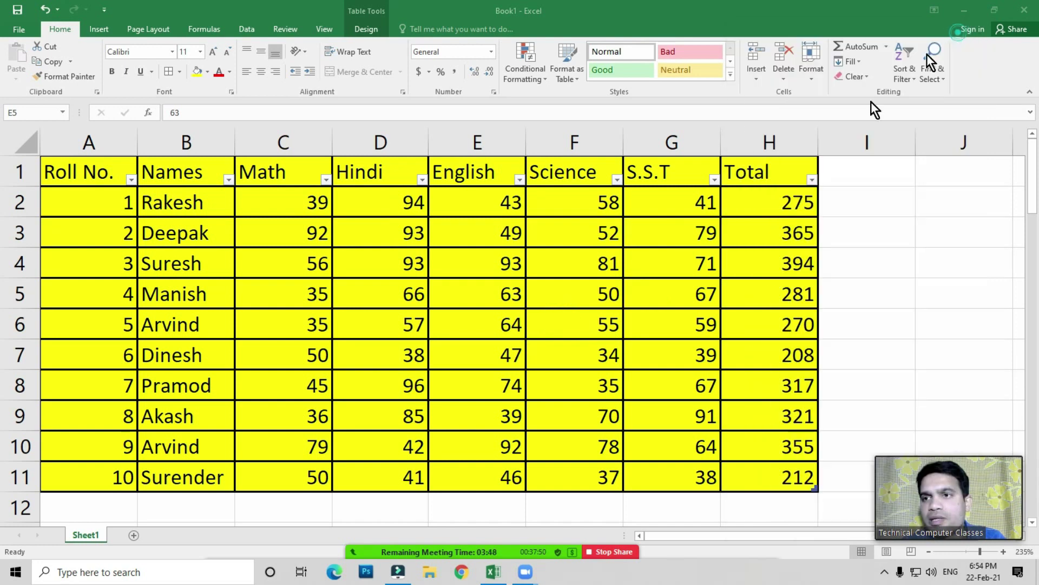
Step: Undo and redo the recent table formatting in Excel, leaving the style gallery unused
click(421, 286)
click(432, 260)
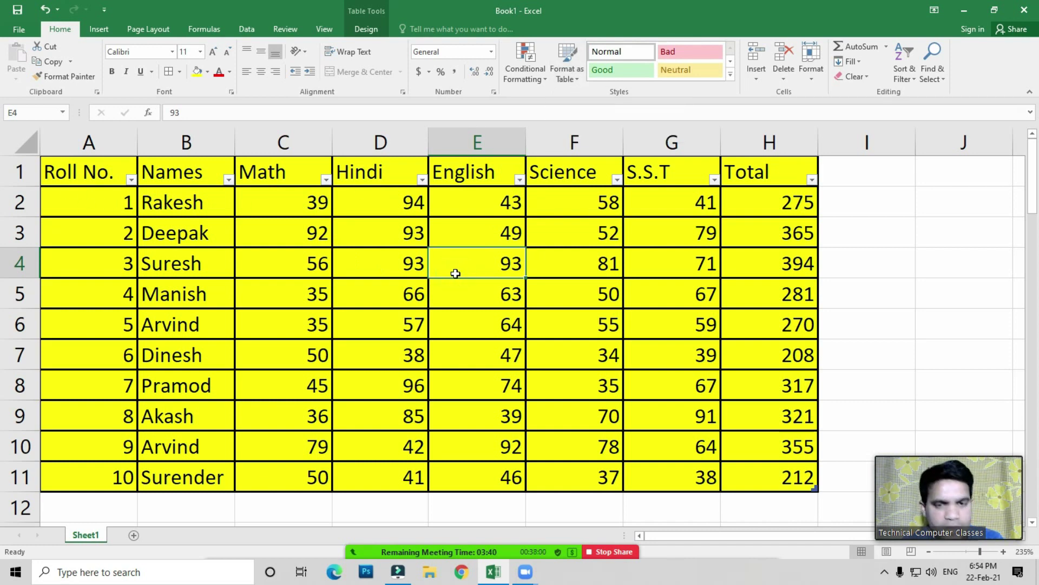
key(ctrl+z)
key(ctrl+z)
key(ctrl+z)
key(ctrl+z)
key(ctrl+y)
key(ctrl+y)
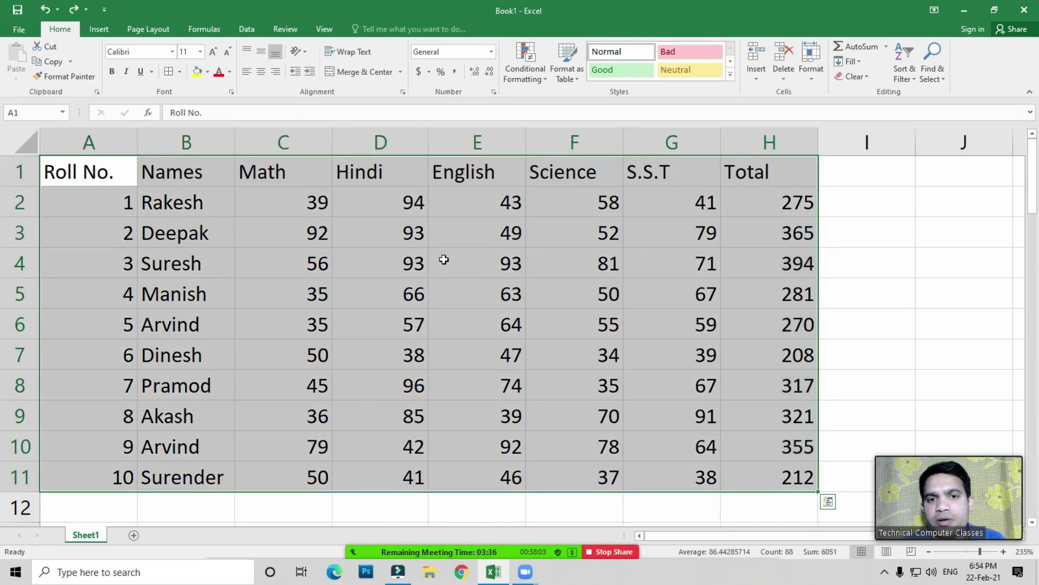
click(490, 264)
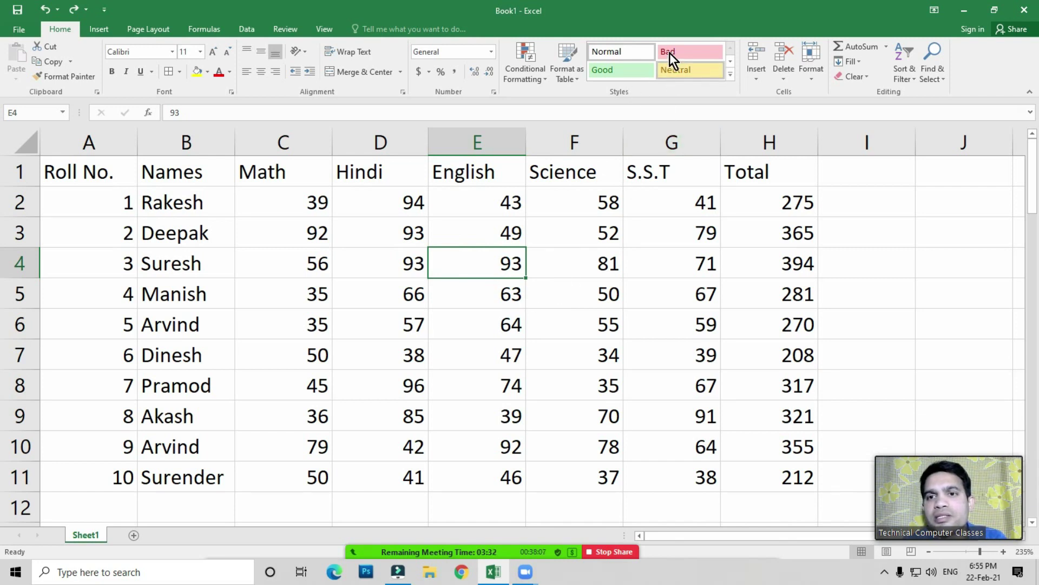
click(563, 77)
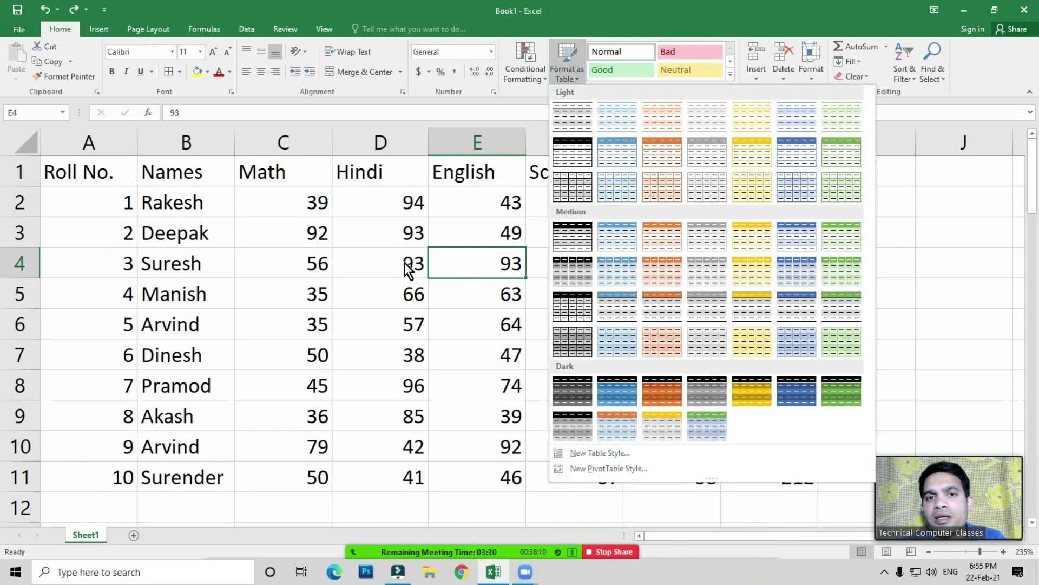
click(408, 263)
Step: Turn A1:H11 into a blue-banded table with headers, then select header row A1:H1
click(414, 284)
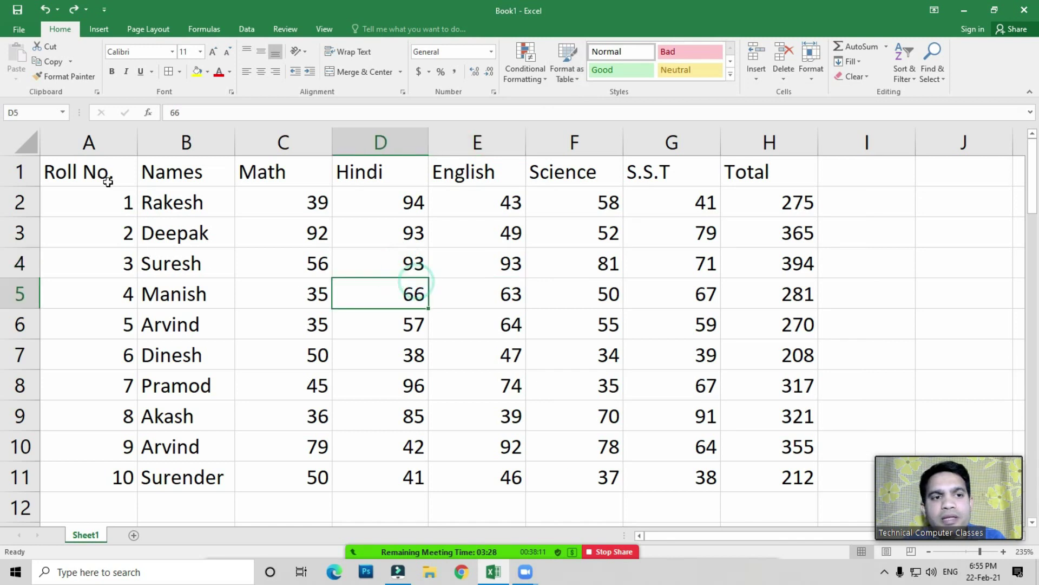
mouse_move(102, 181)
mouse_down()
mouse_move(750, 384)
mouse_move(761, 468)
mouse_up()
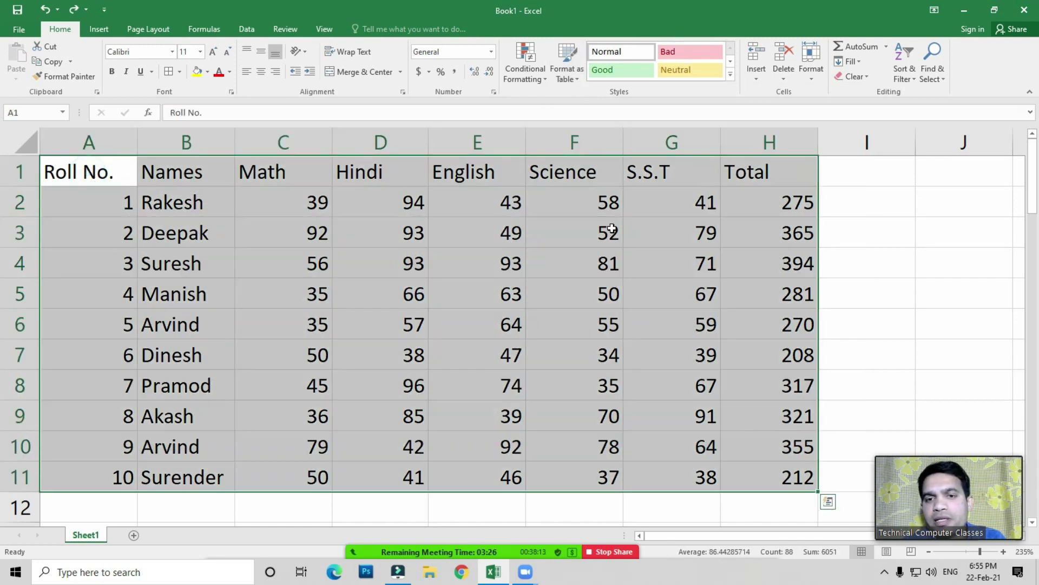
click(563, 70)
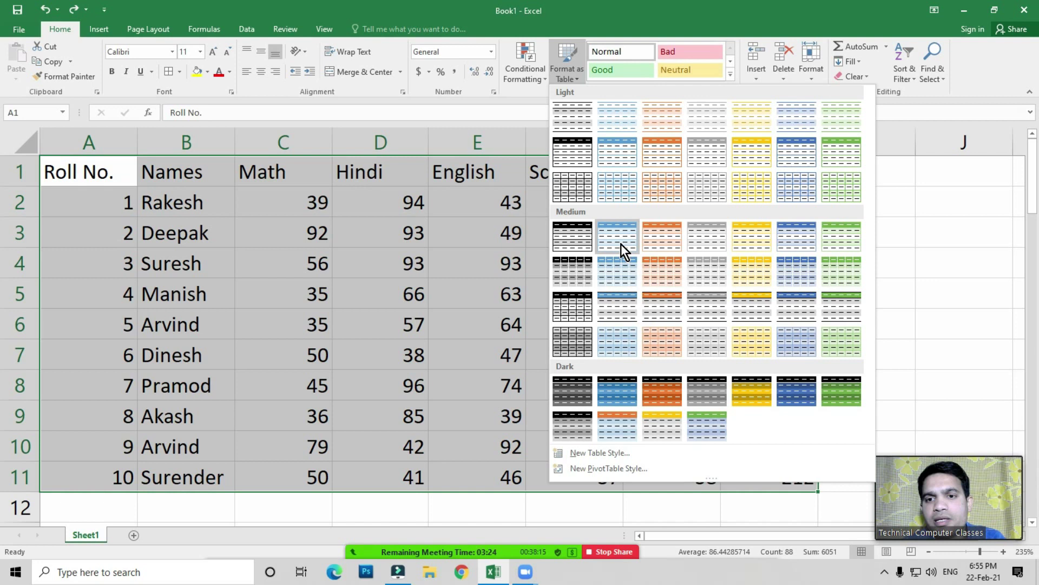
click(622, 243)
click(623, 267)
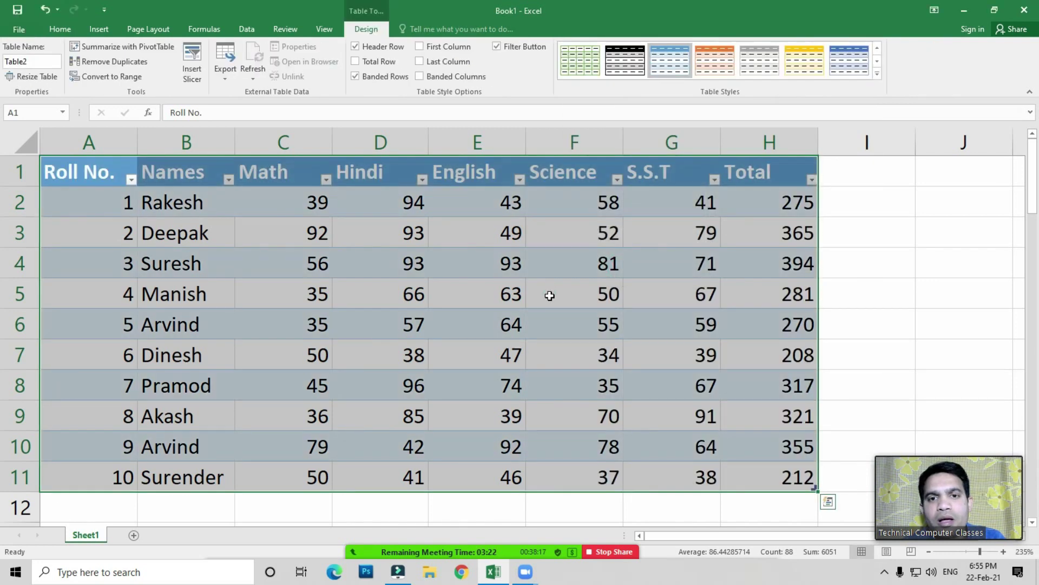
click(550, 295)
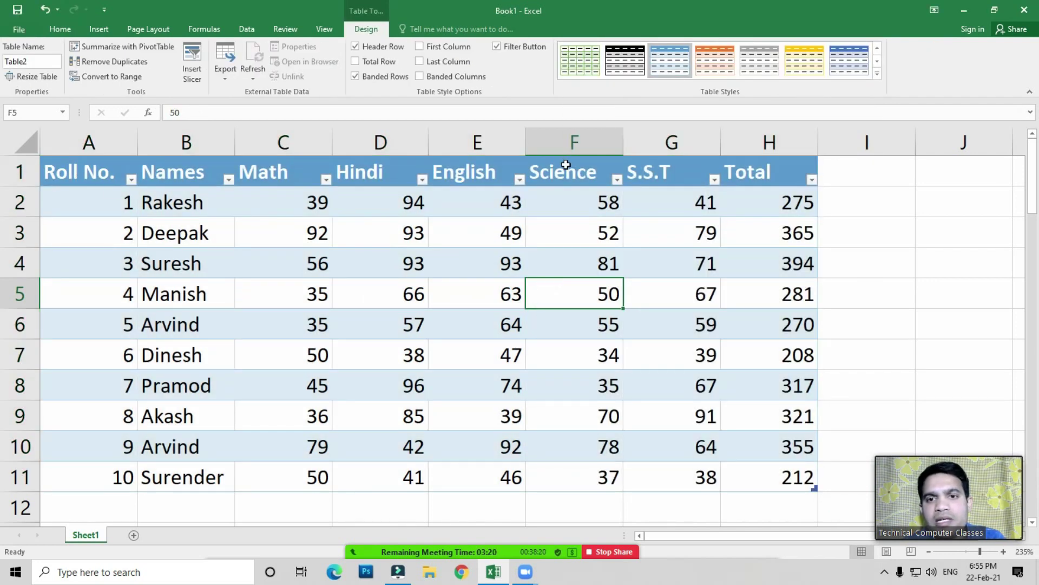
drag(73, 173, 761, 168)
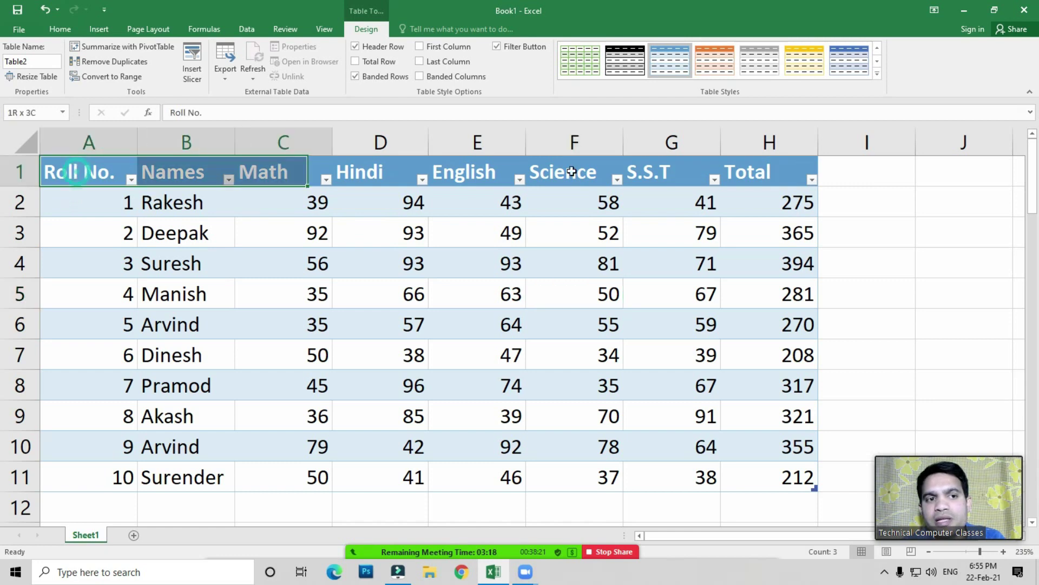
click(60, 31)
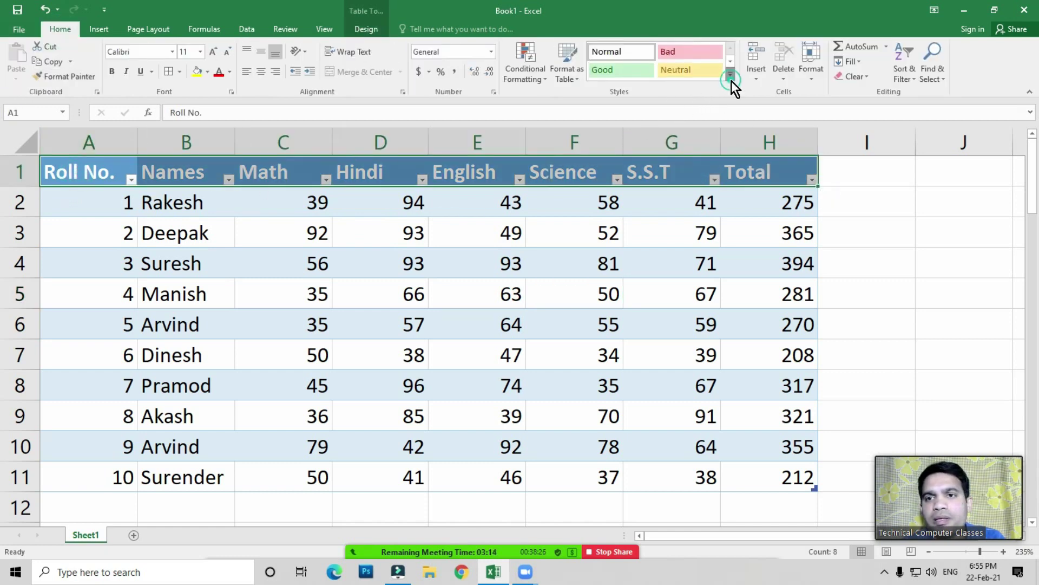
Step: Apply the Good cell style to the header row, then undo it along with the table formatting
click(731, 76)
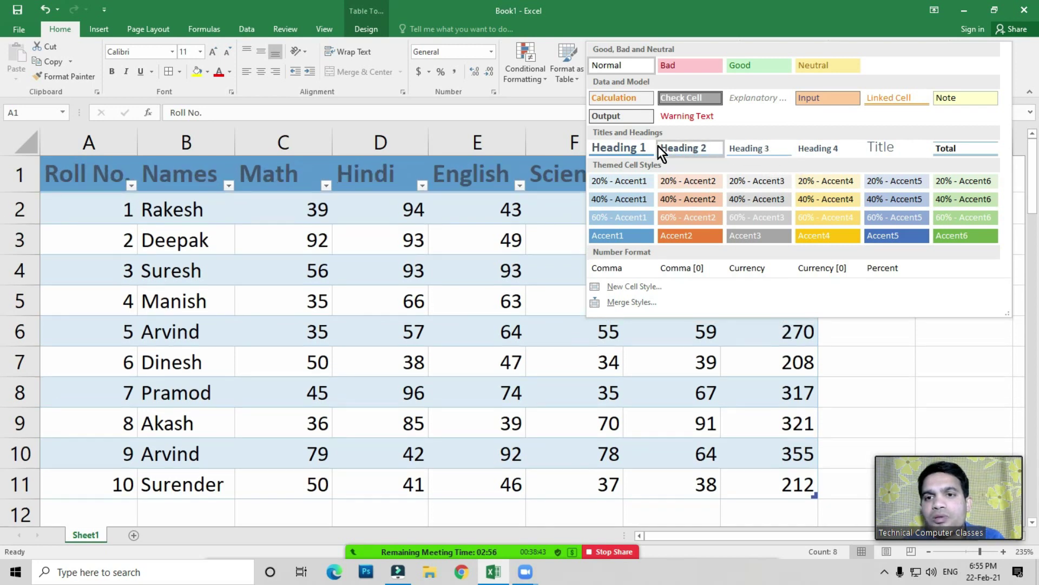
click(752, 66)
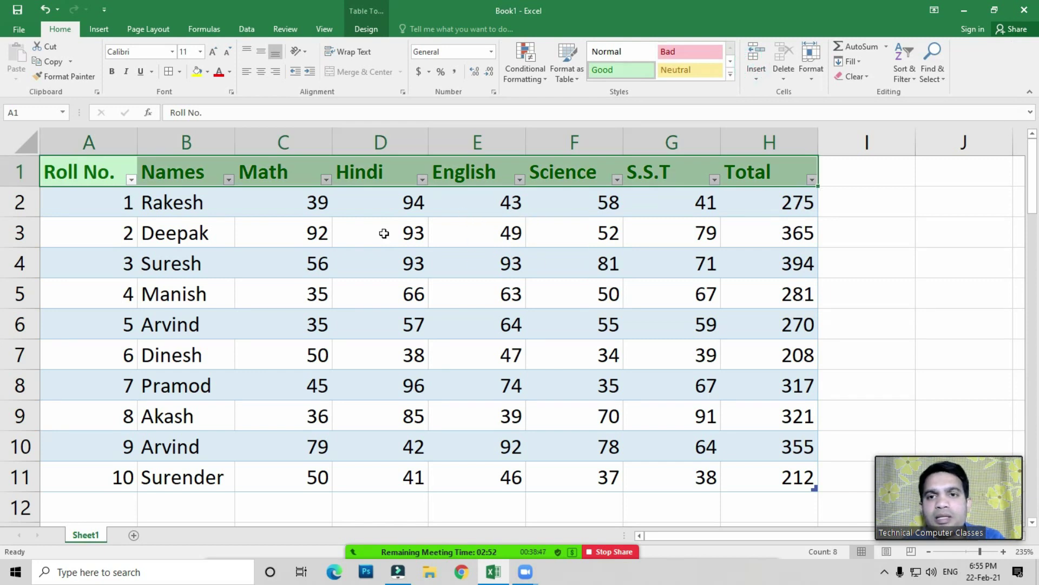
key(ctrl+z)
key(ctrl+z)
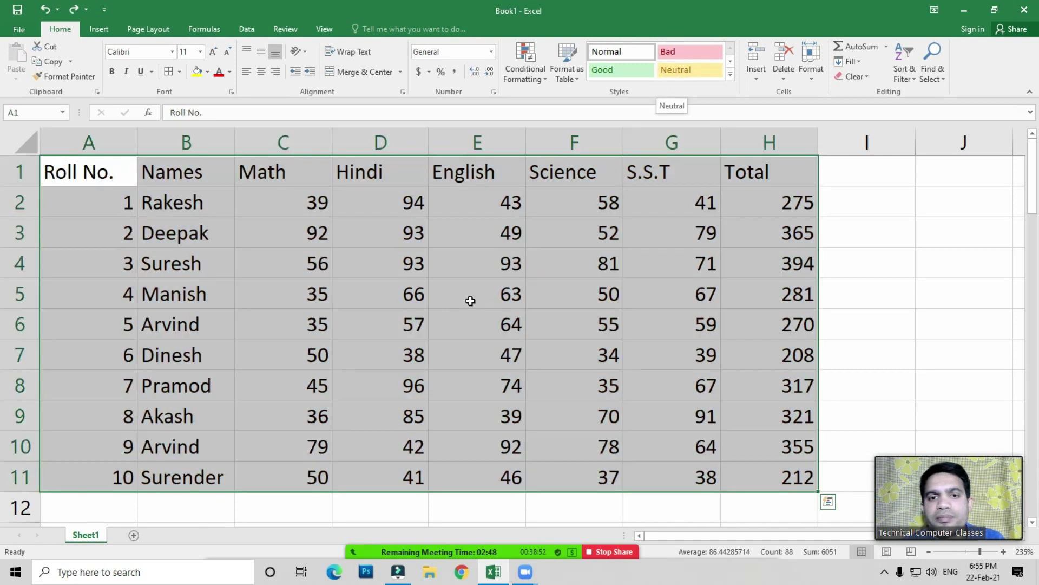
click(467, 301)
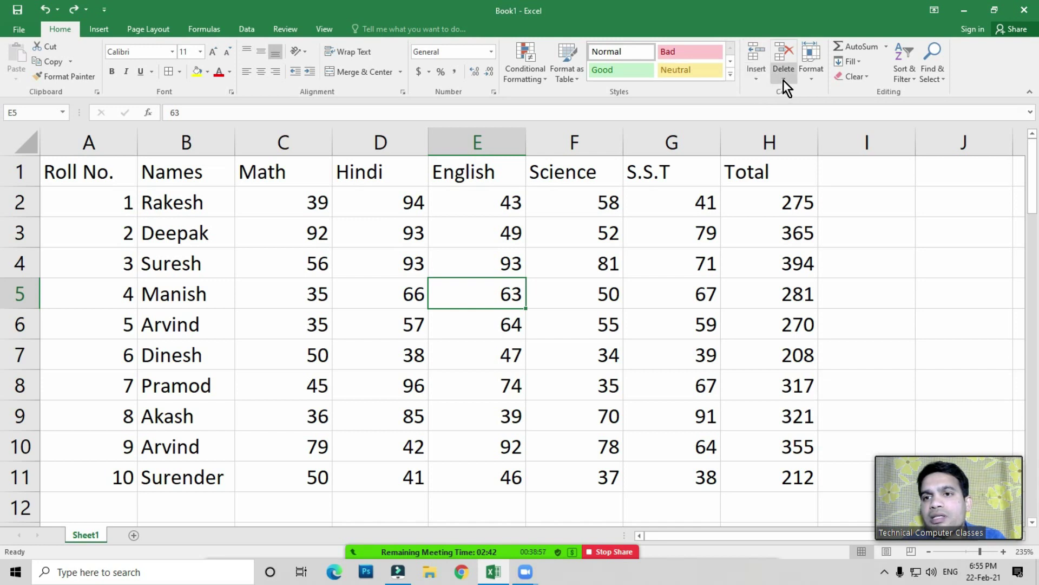
click(436, 259)
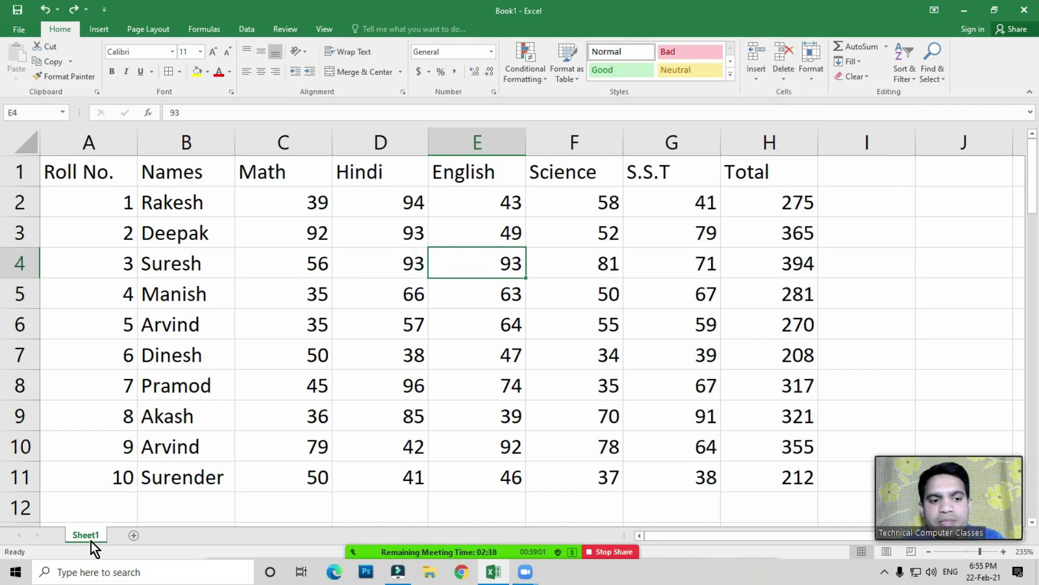
click(374, 316)
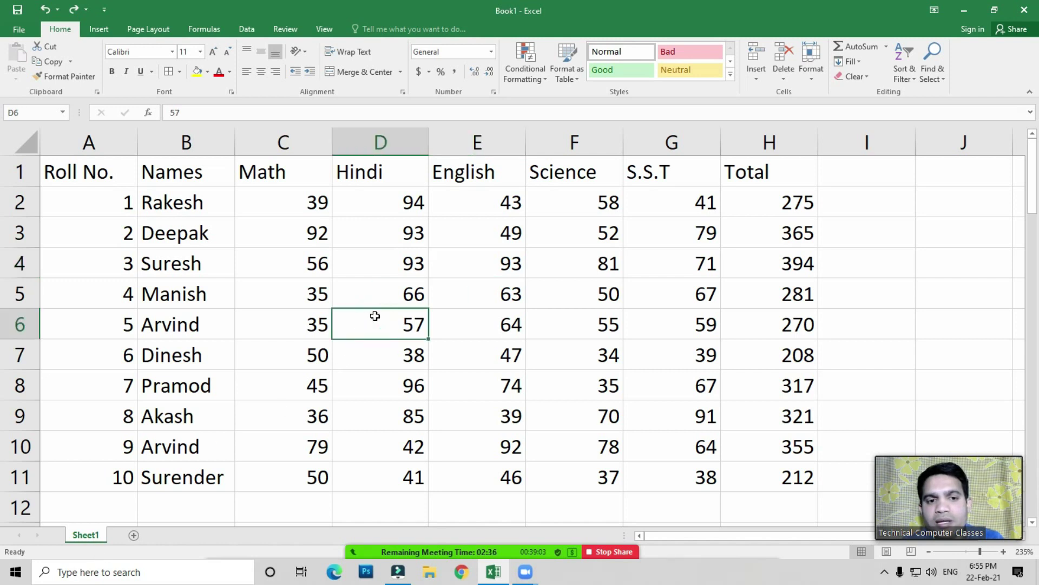
click(278, 344)
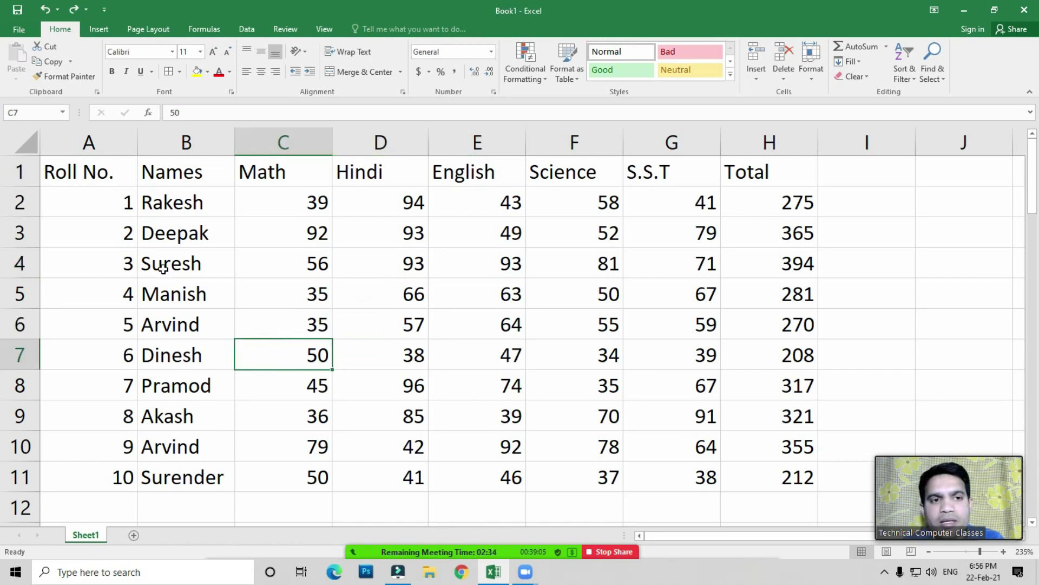
drag(172, 171, 191, 476)
drag(84, 290, 439, 304)
click(390, 372)
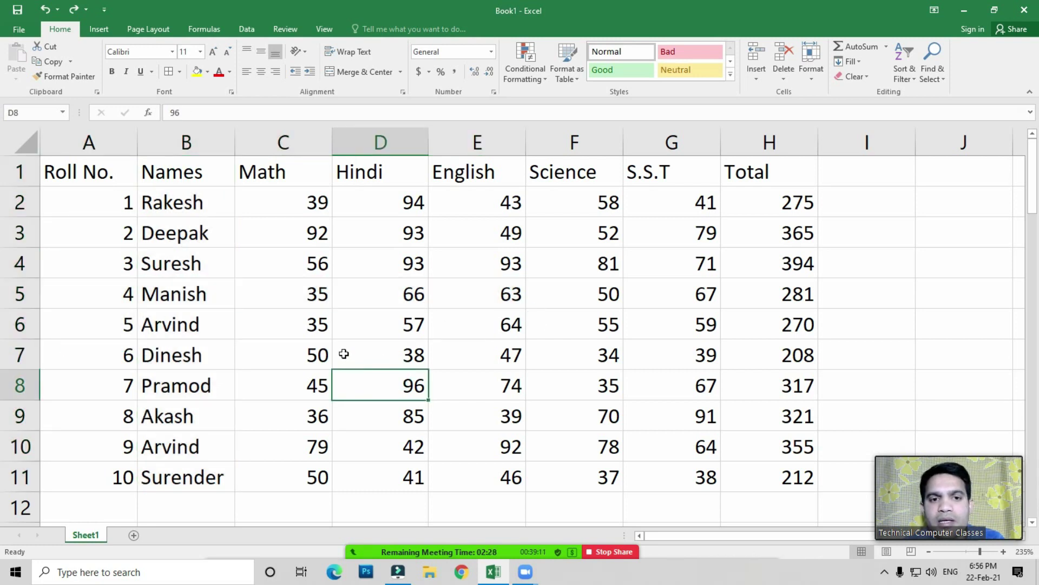
click(395, 346)
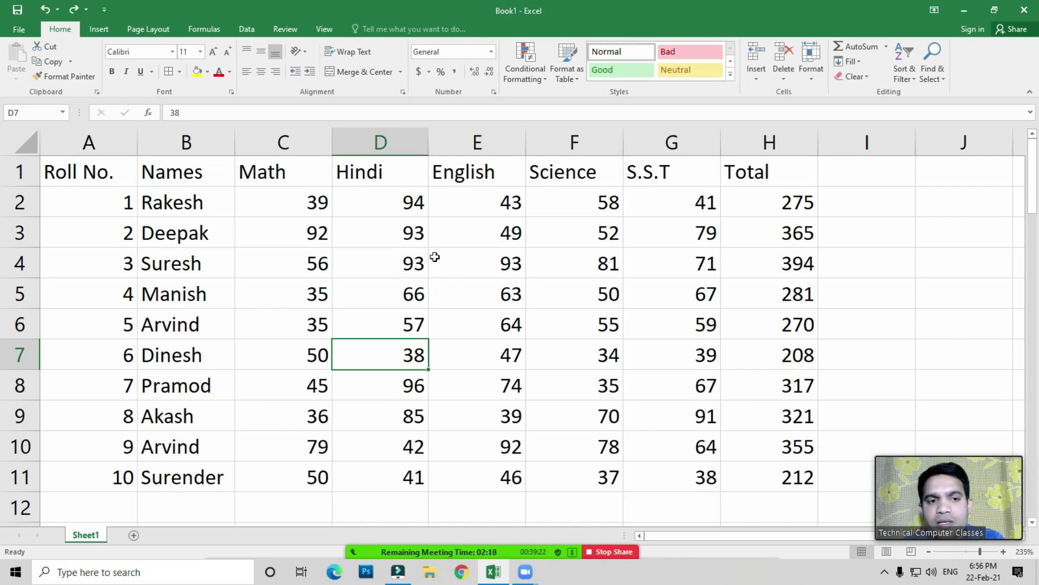
click(470, 328)
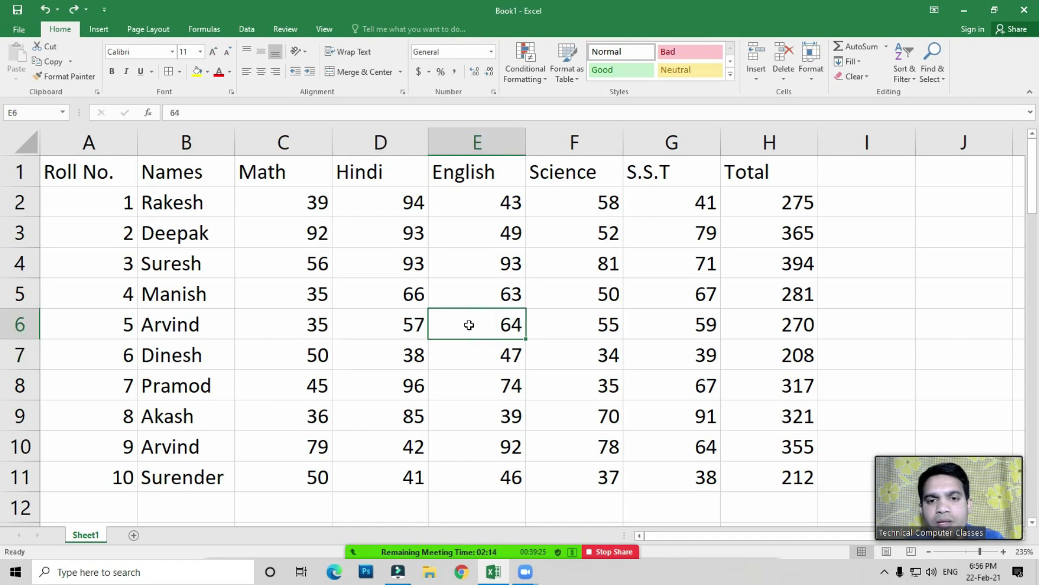
click(390, 333)
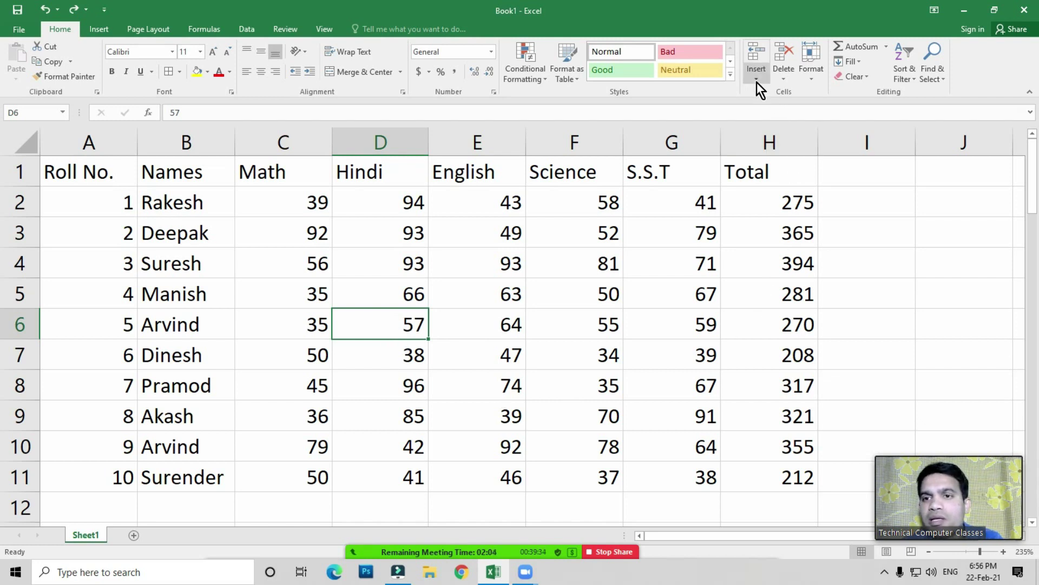
click(604, 353)
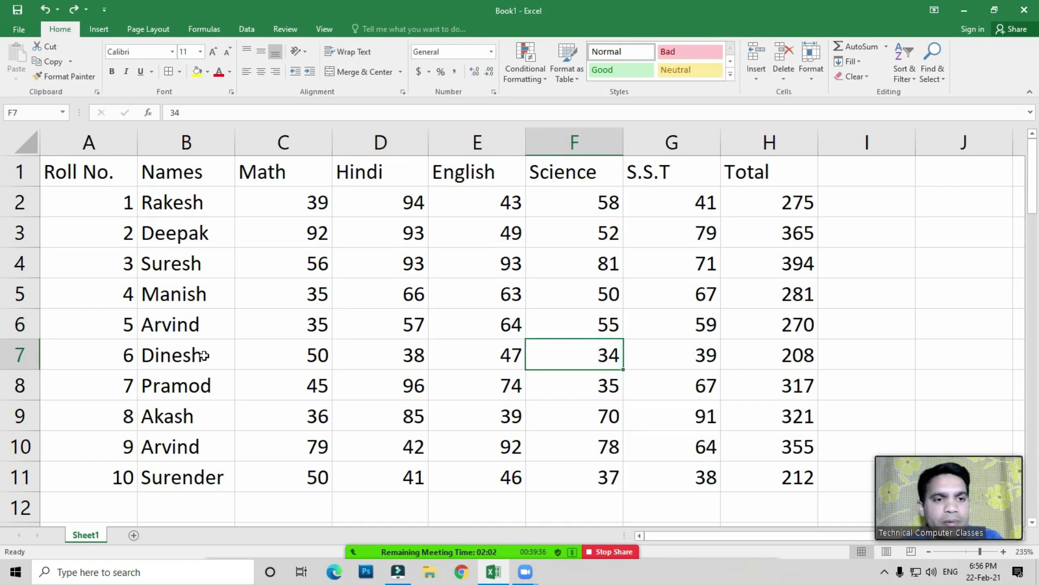
click(450, 298)
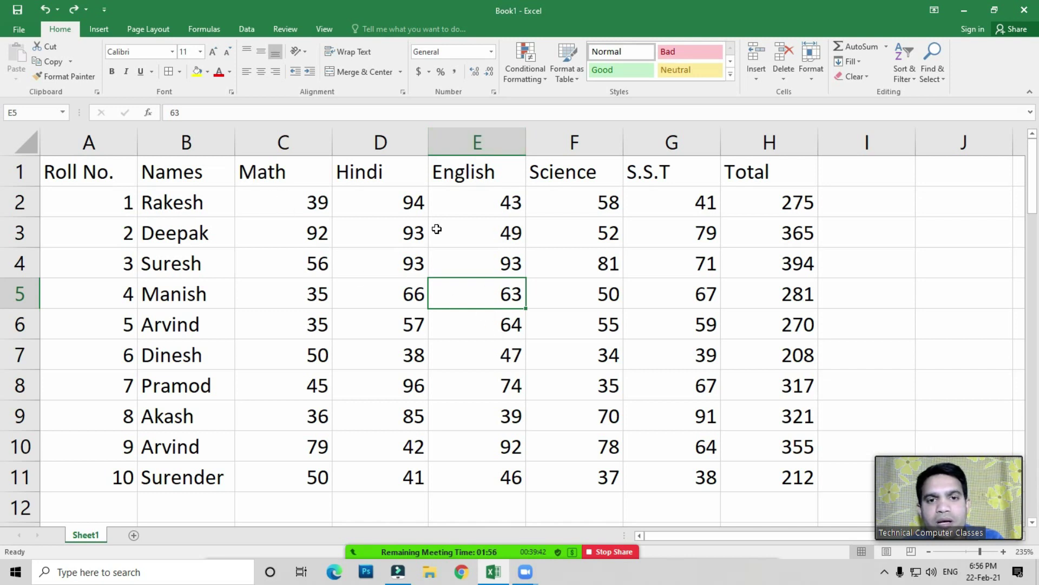
click(372, 171)
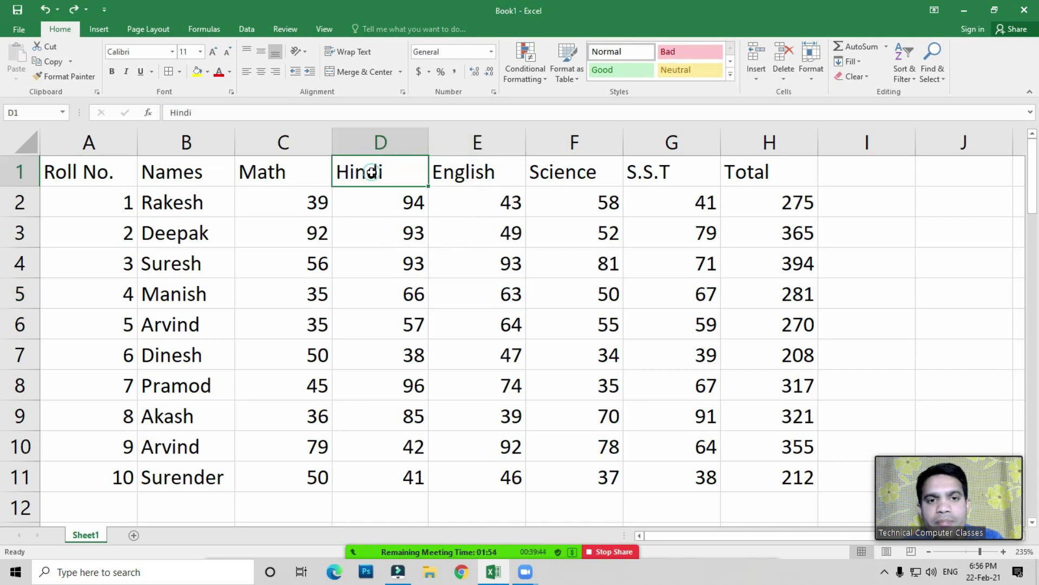
click(491, 175)
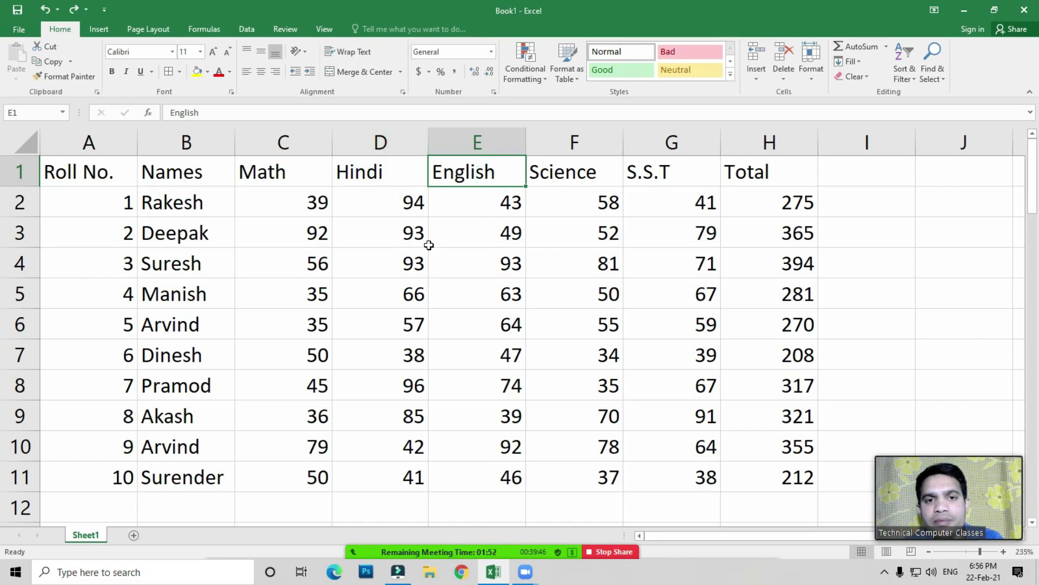
click(381, 175)
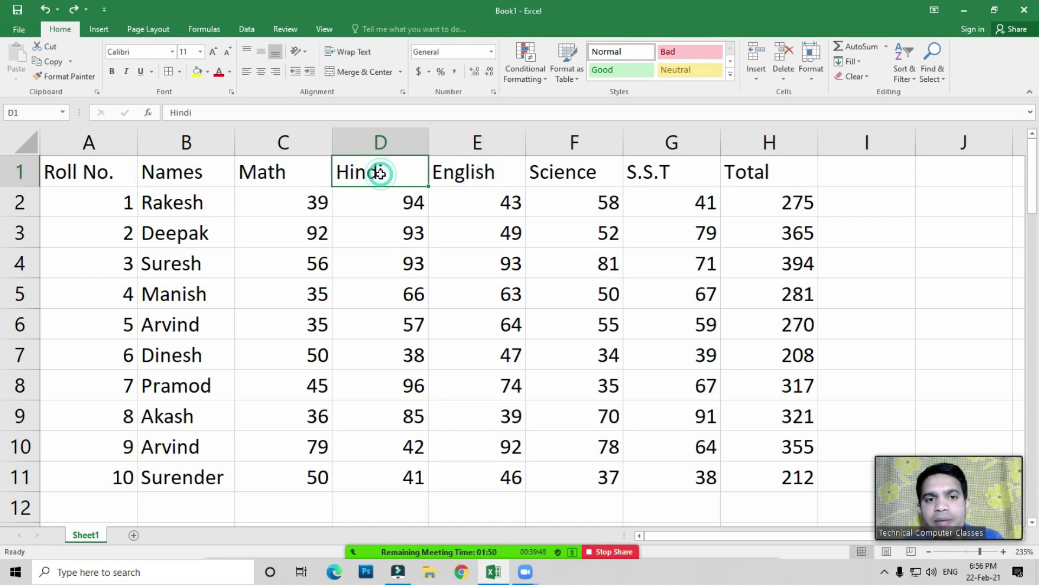
click(475, 175)
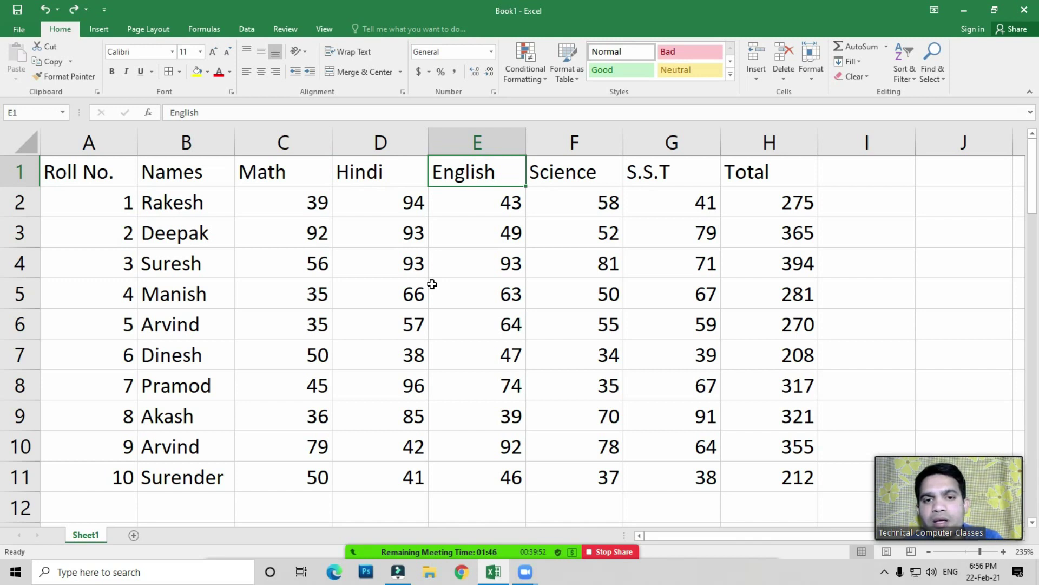
click(417, 262)
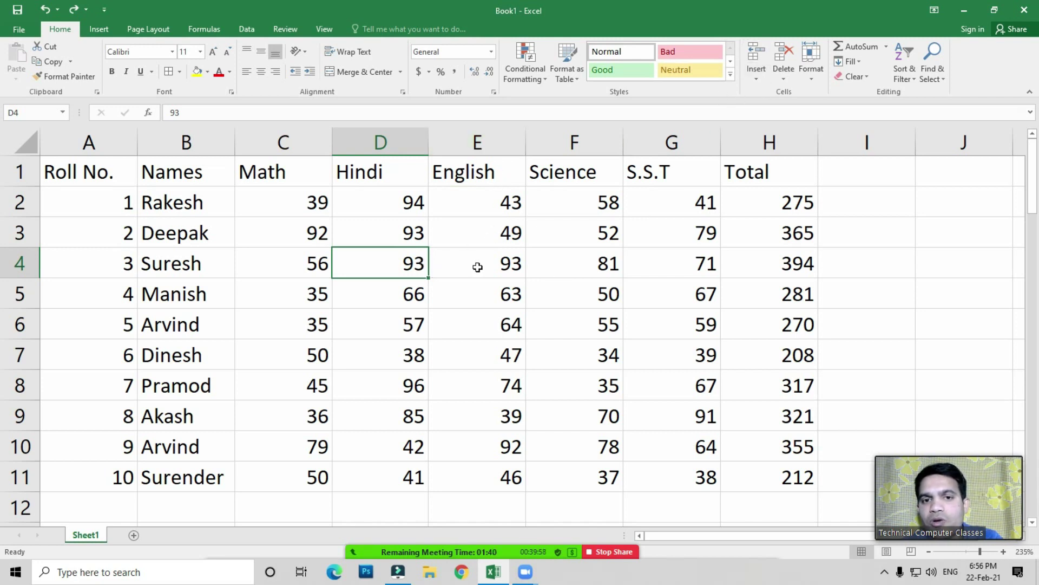
click(476, 267)
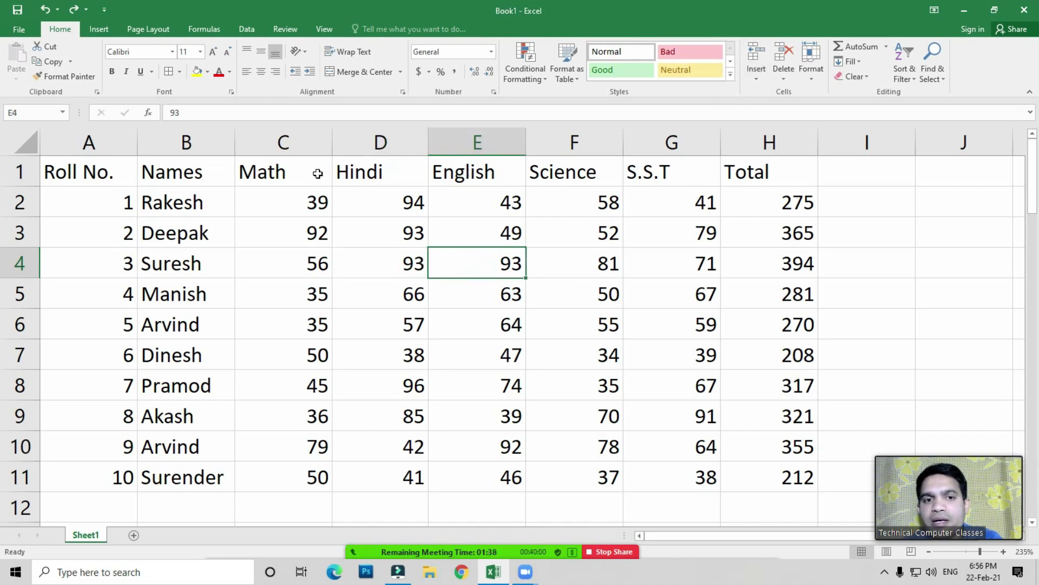
click(374, 179)
click(464, 178)
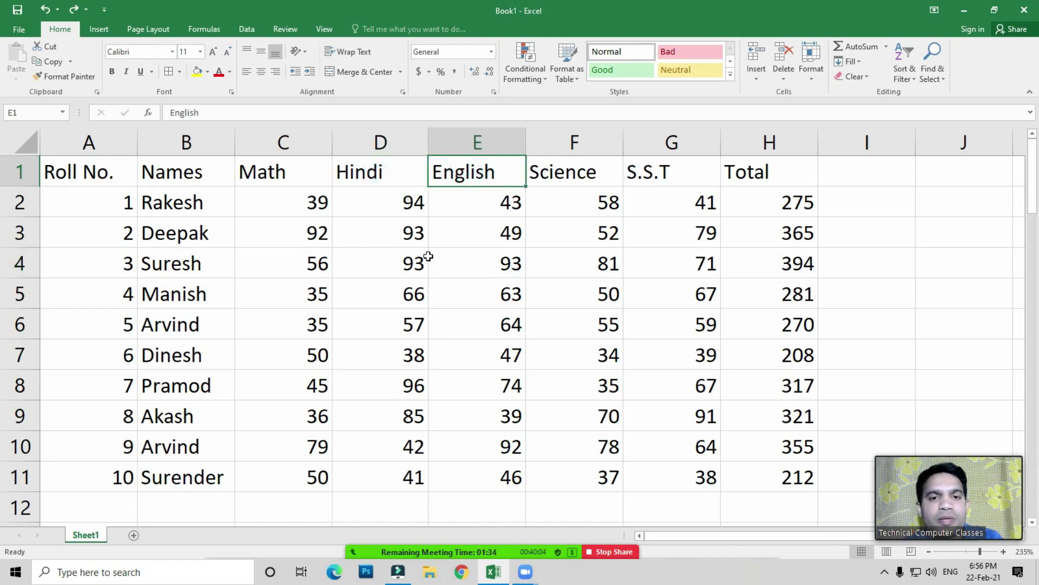
click(375, 176)
click(475, 173)
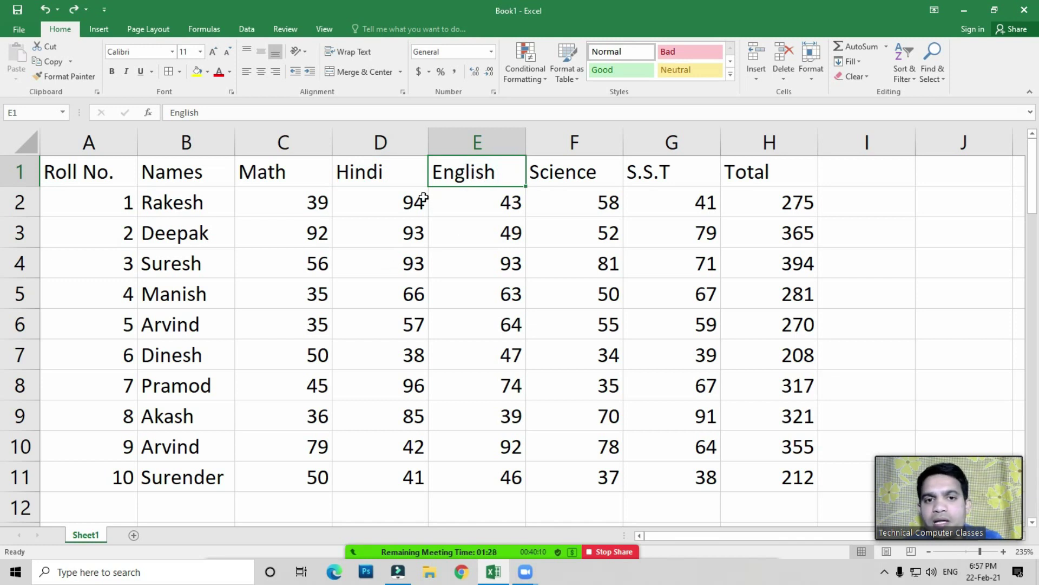
click(473, 173)
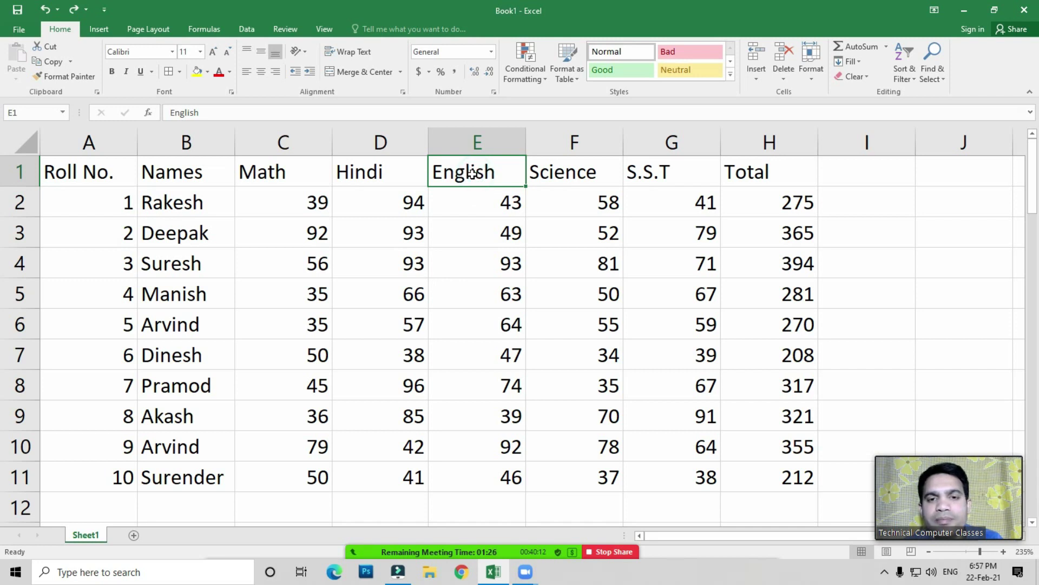
Step: Insert an empty column before English and give it the heading 'Sanskrit'
click(757, 79)
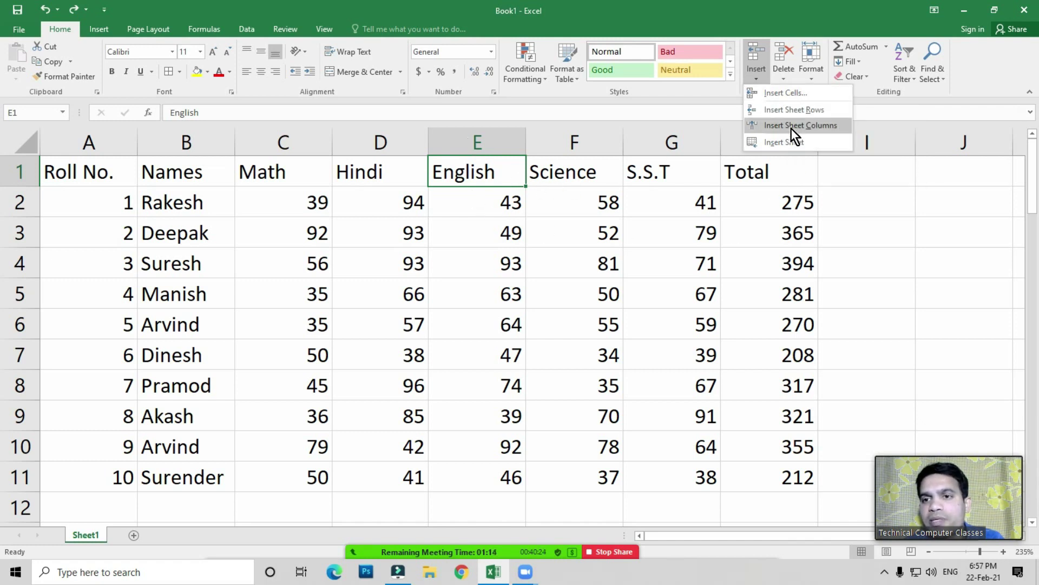
click(813, 125)
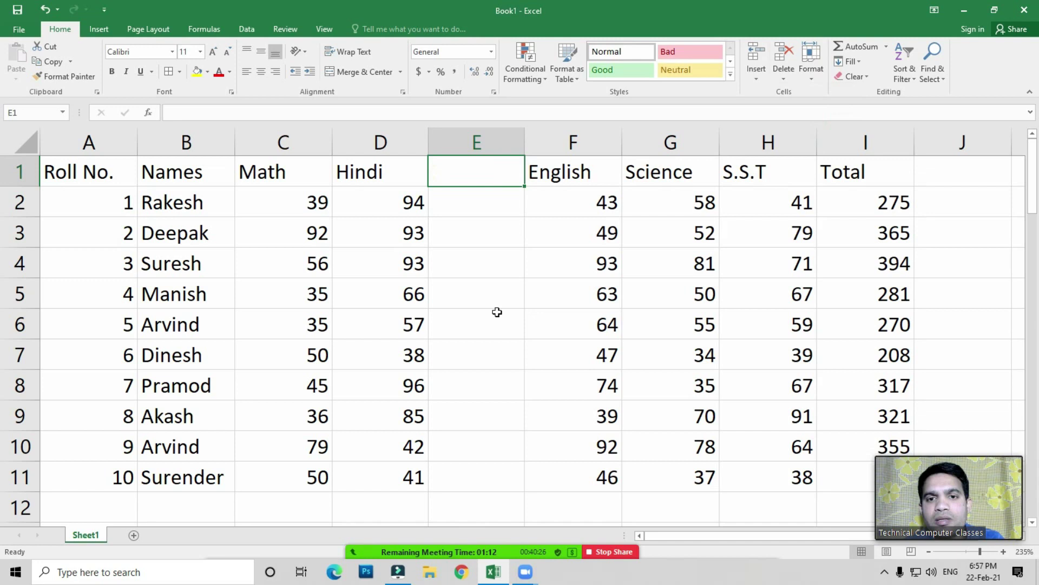
text(S)
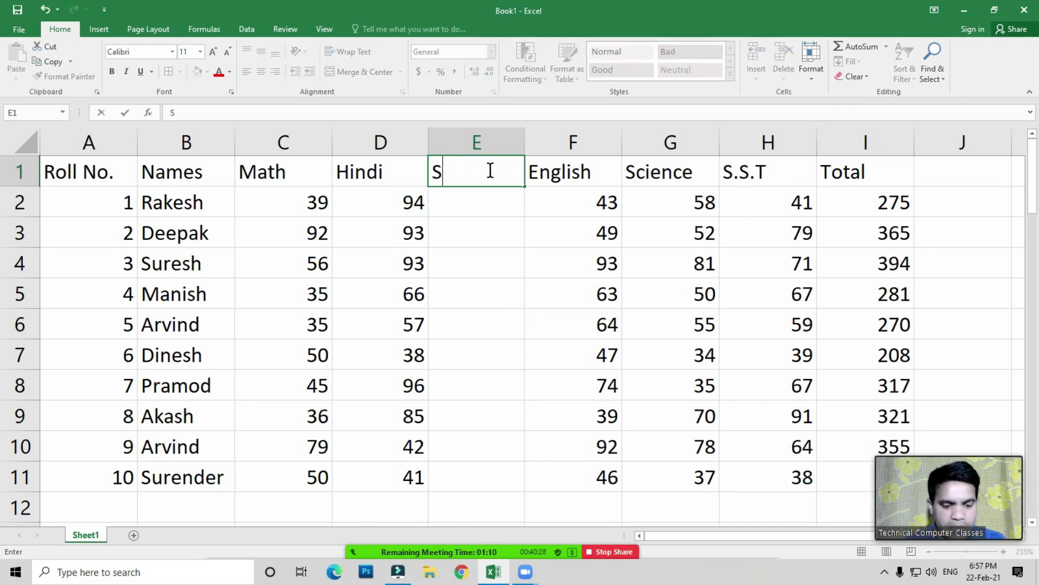
text(cience)
key(BackSpace)
key(BackSpace)
key(BackSpace)
key(BackSpace)
key(BackSpace)
key(BackSpace)
key(BackSpace)
text(Sanskrit)
key(Return)
Step: Select cells down the new Sanskrit column, ending on E6
key(shift+Down)
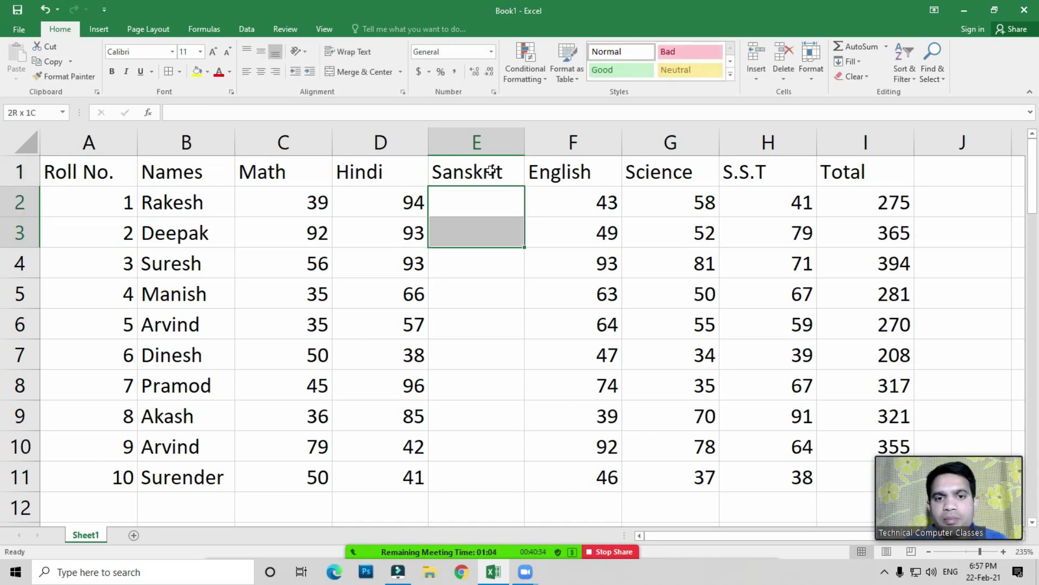
key(shift+Down)
key(shift+Down)
key(shift+Down)
key(shift+Down)
key(shift+Down)
key(shift+Down)
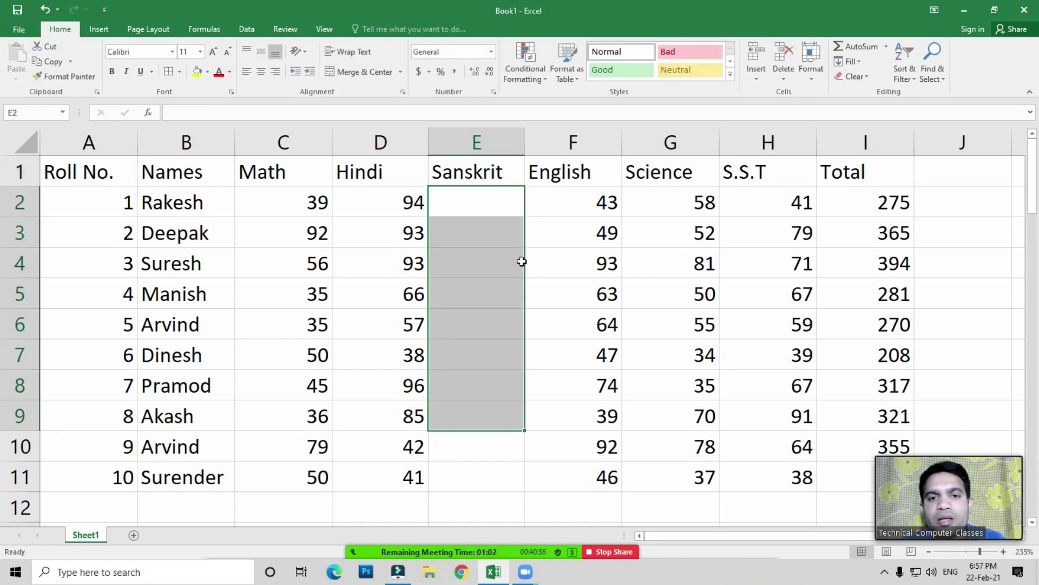
click(507, 263)
click(487, 204)
click(475, 310)
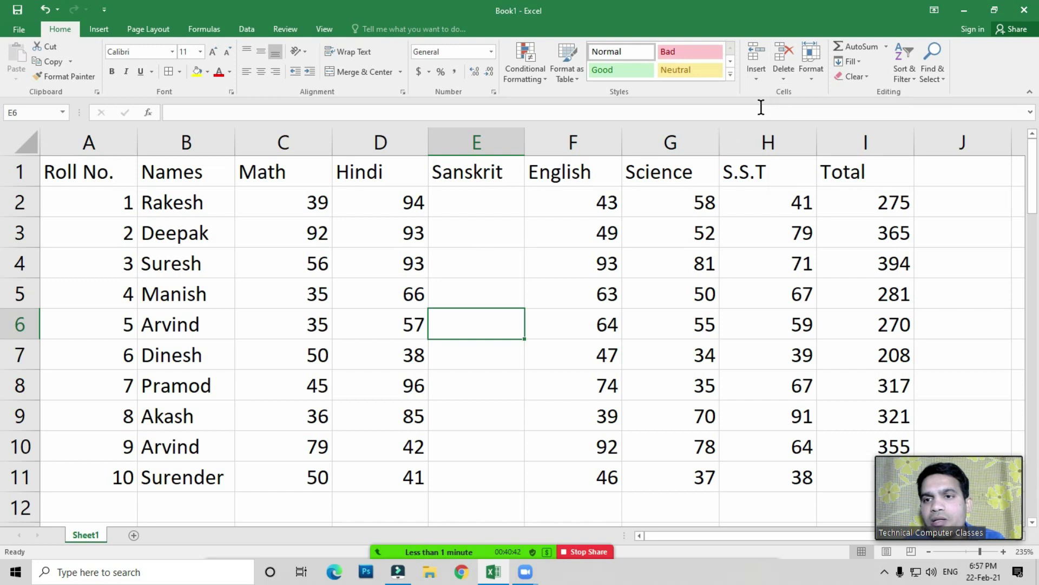
Step: Remove the empty Sanskrit column with Delete Sheet Columns
click(784, 80)
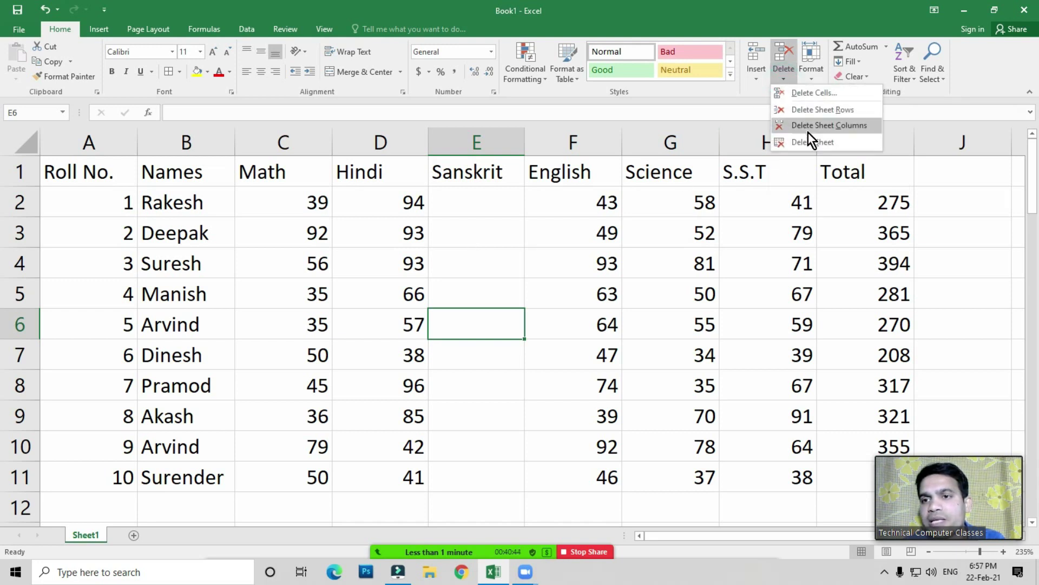
click(756, 76)
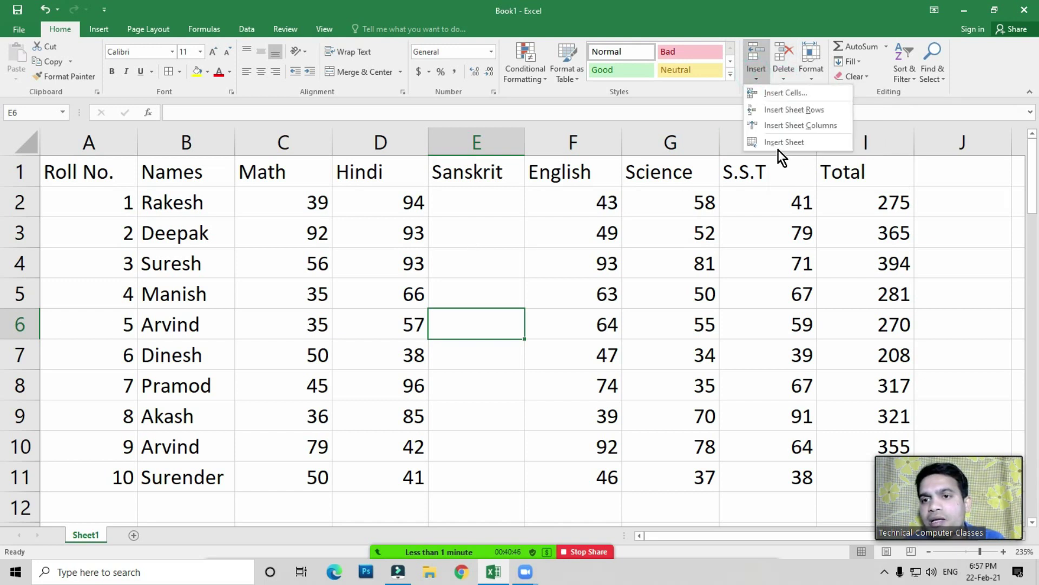
click(785, 80)
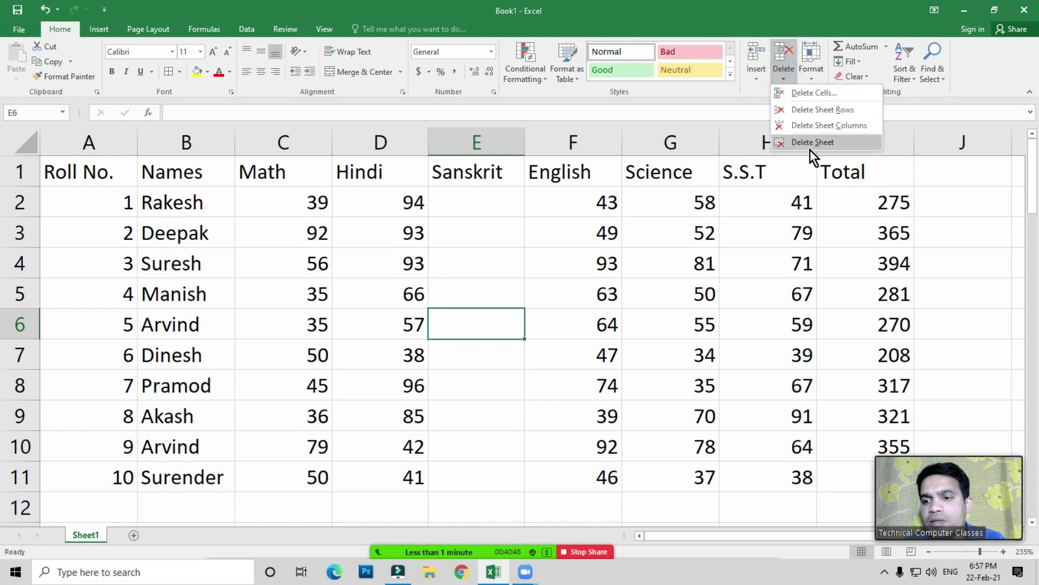
click(840, 125)
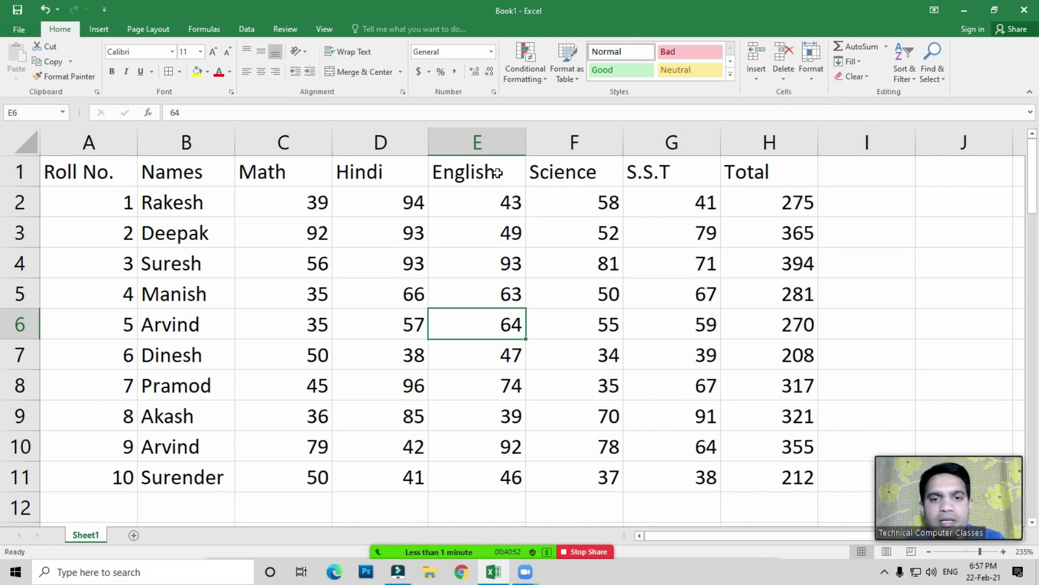
click(198, 316)
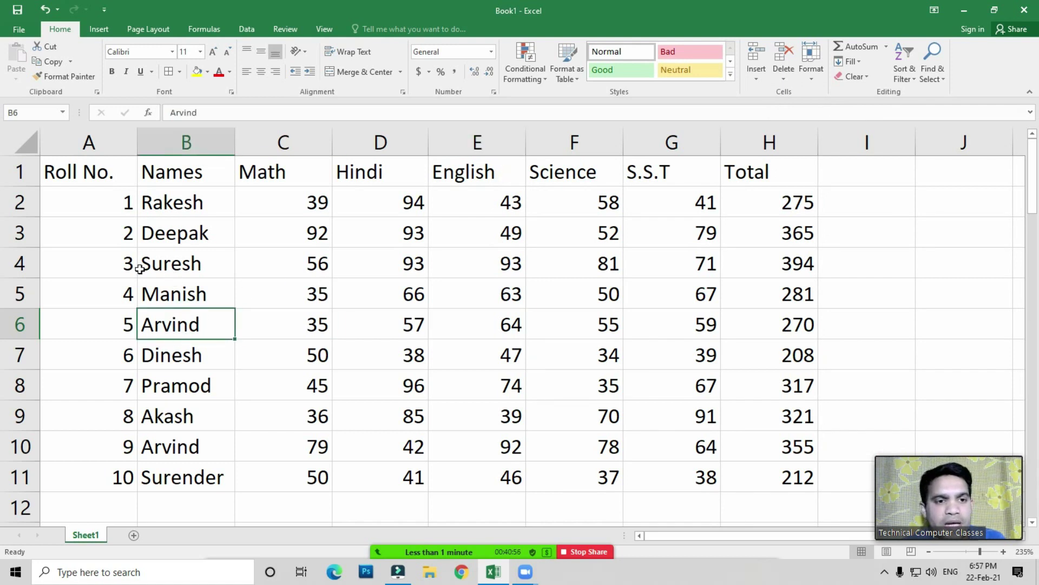
click(193, 263)
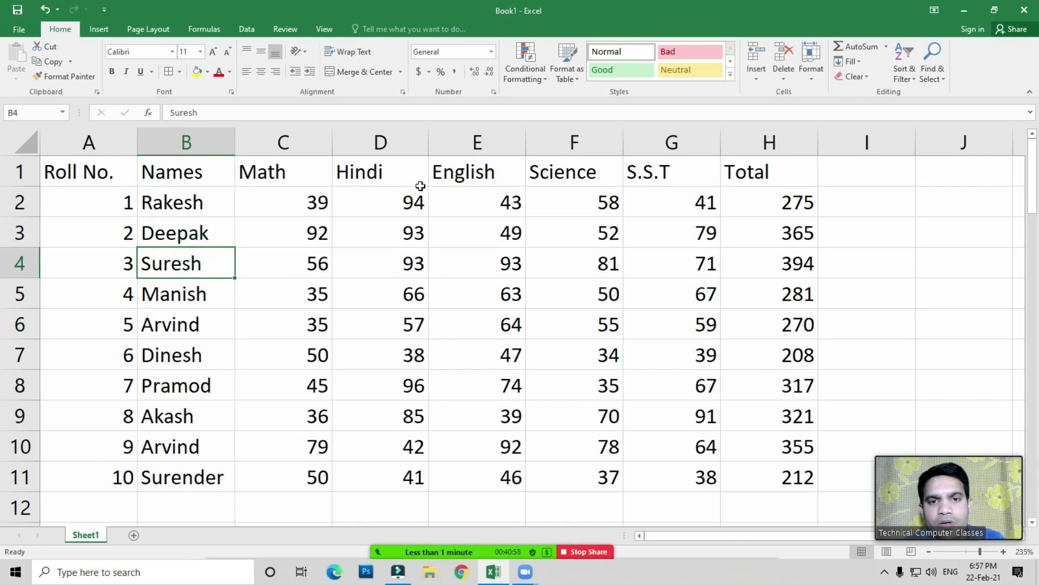
click(187, 250)
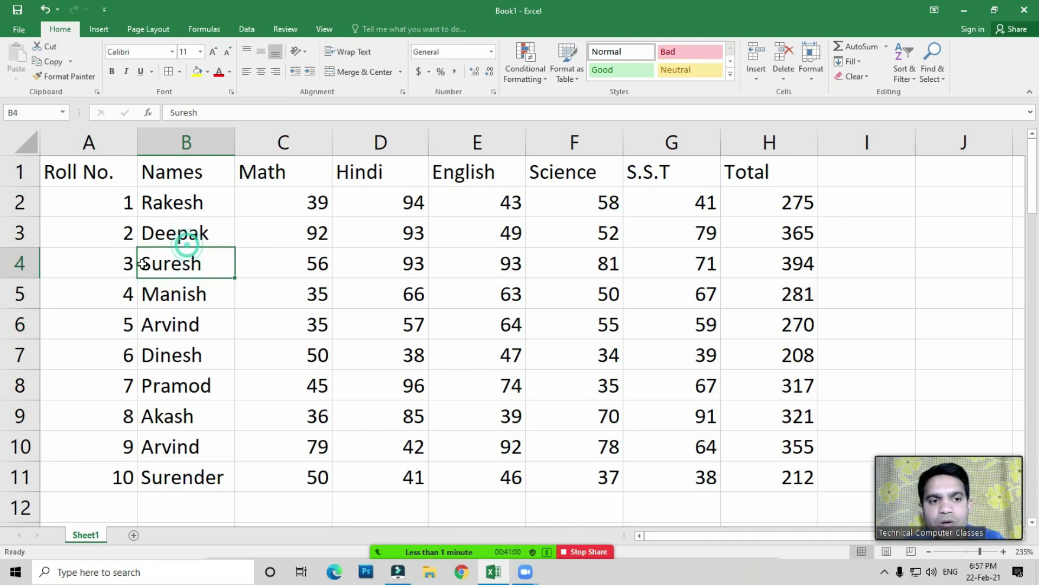
drag(80, 255, 671, 263)
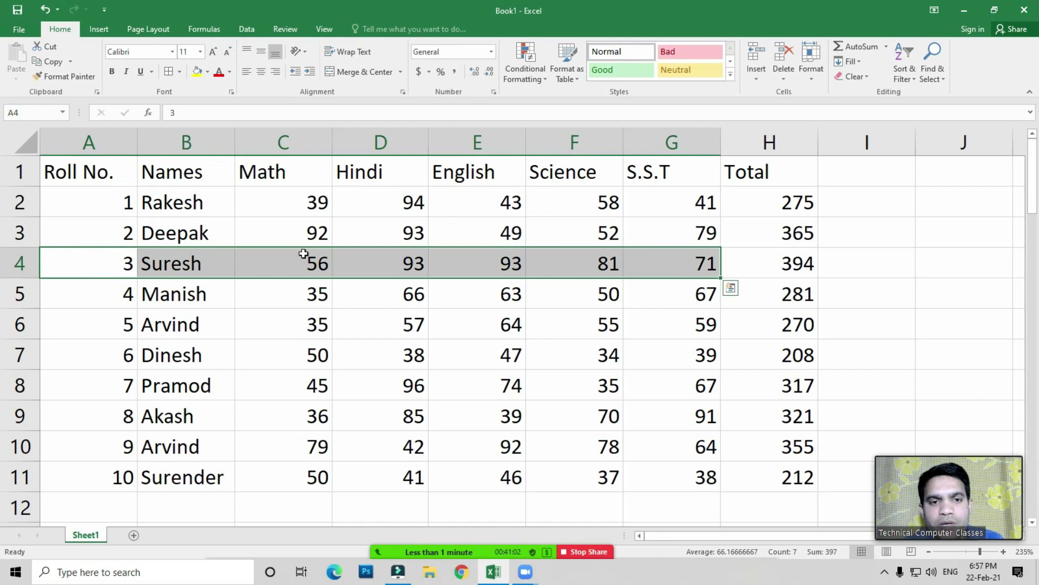
drag(78, 233, 252, 228)
click(227, 282)
click(166, 232)
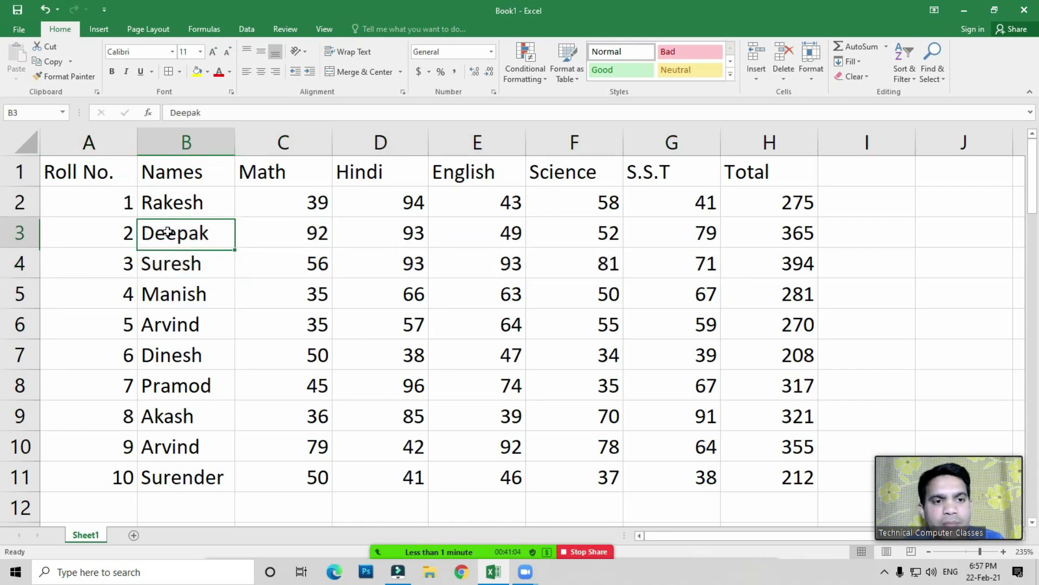
click(172, 270)
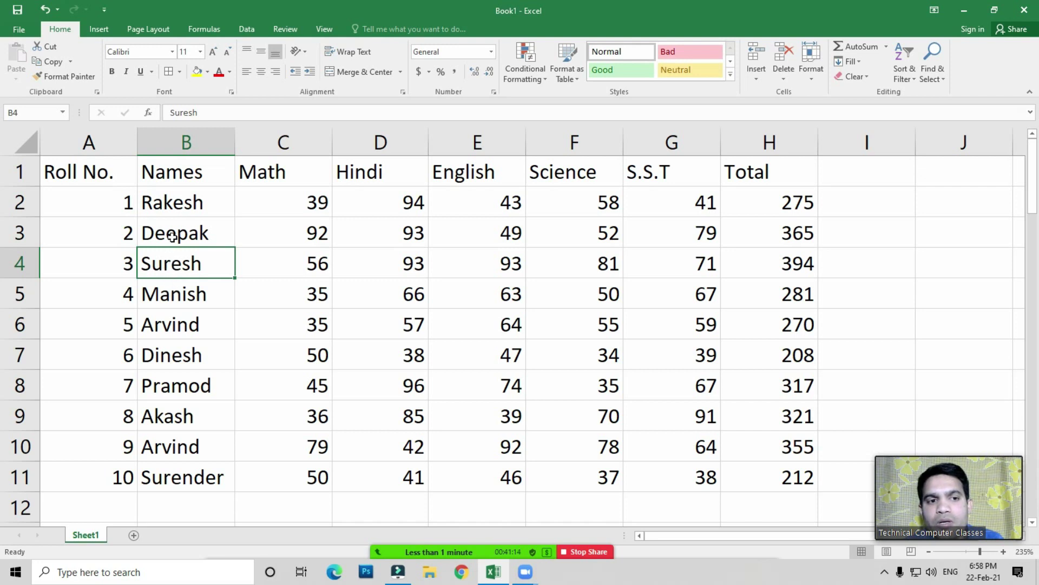
click(179, 329)
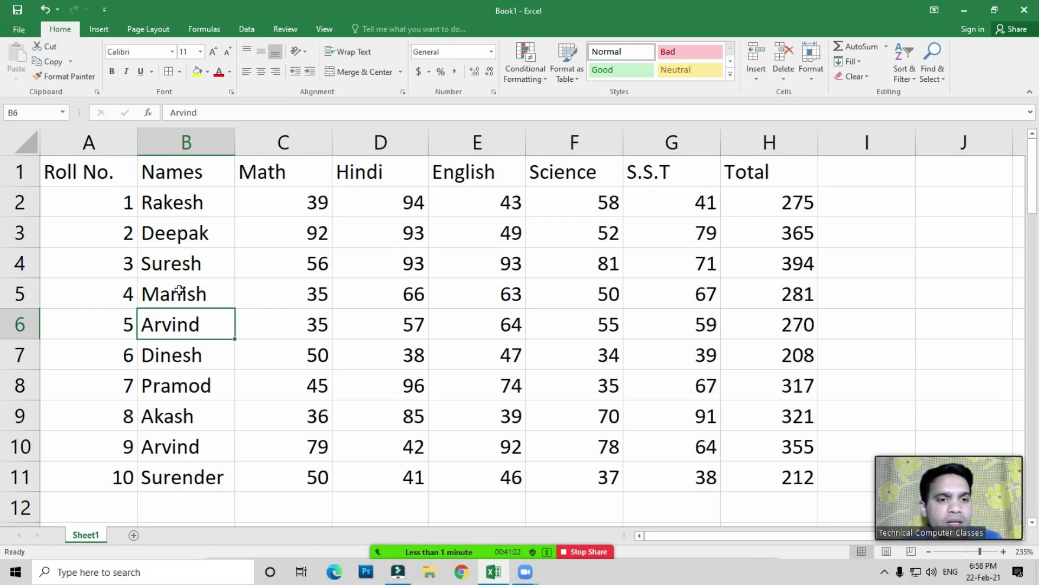
click(175, 264)
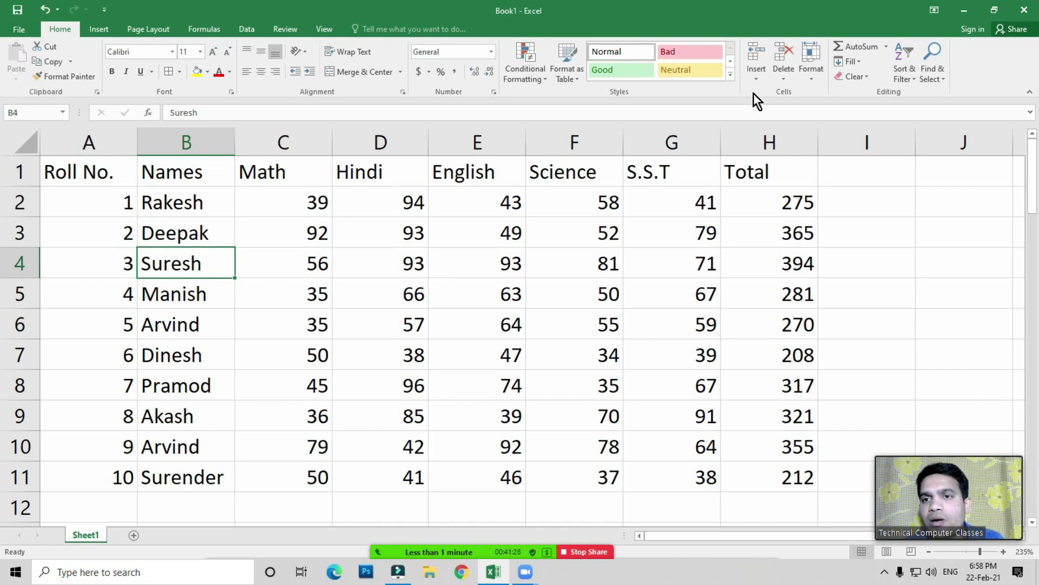
click(756, 76)
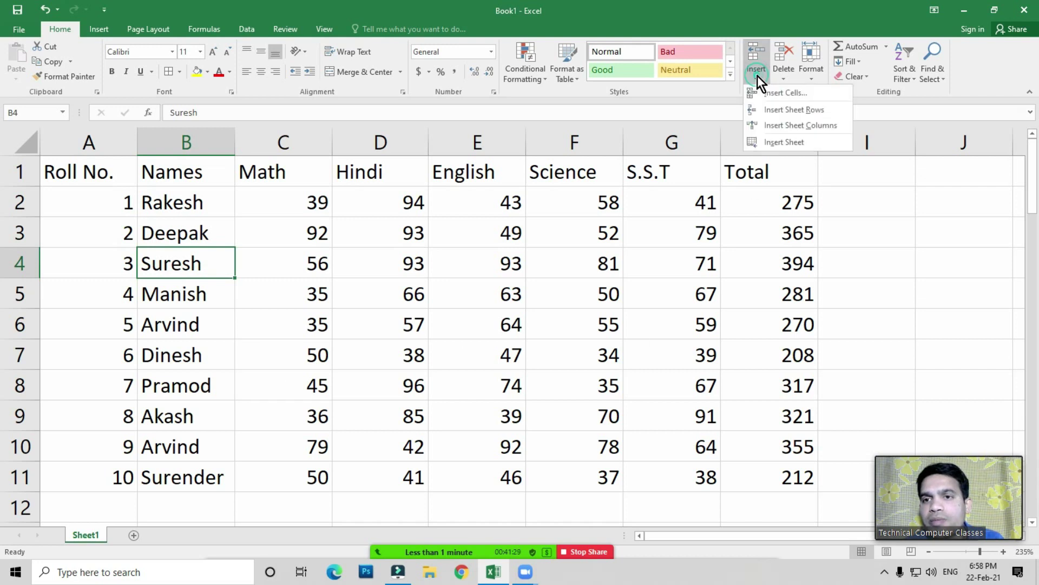
click(803, 109)
click(188, 264)
click(187, 259)
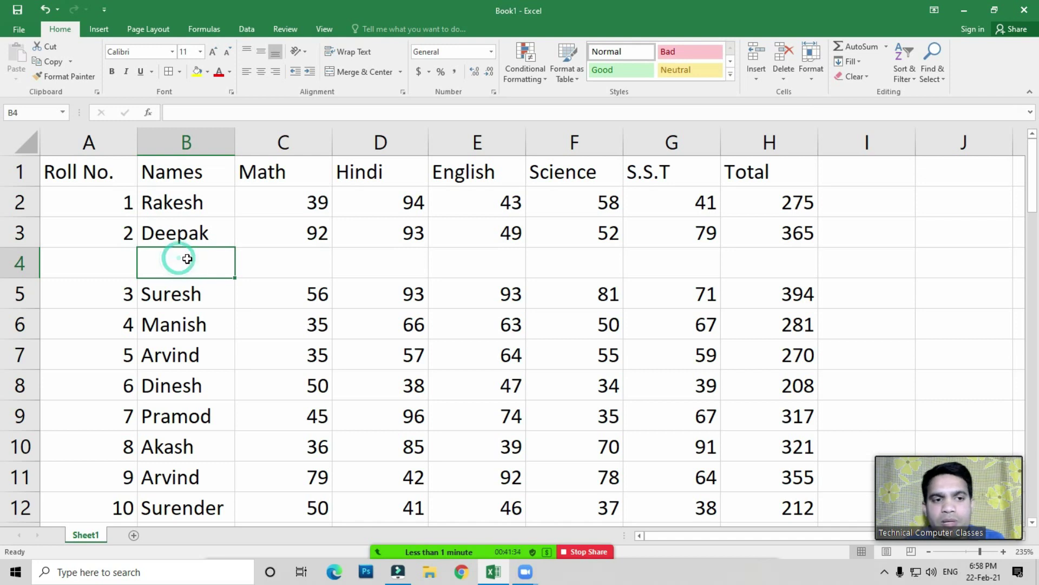
text(P)
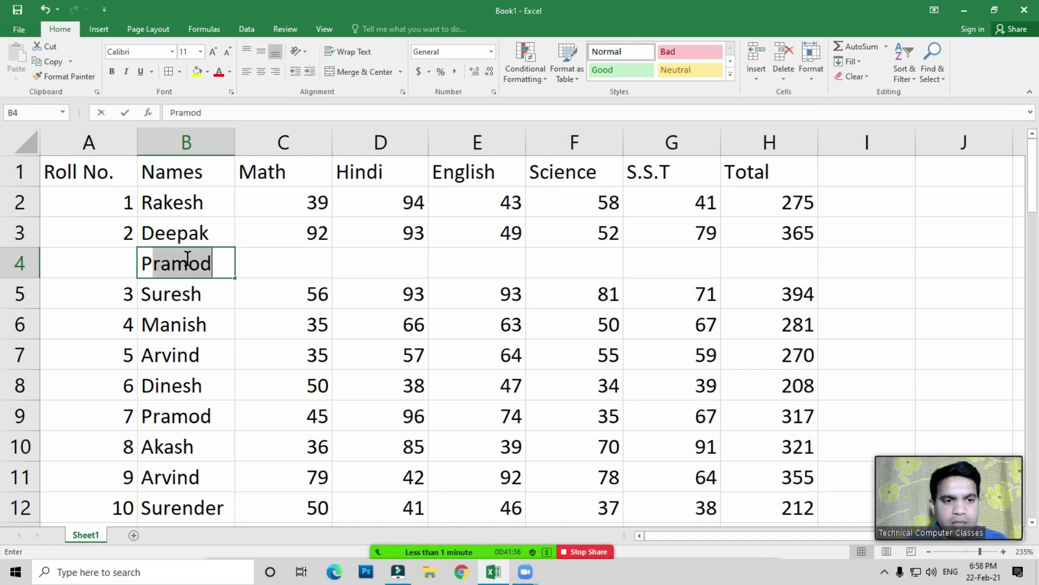
text(ankaj)
key(Return)
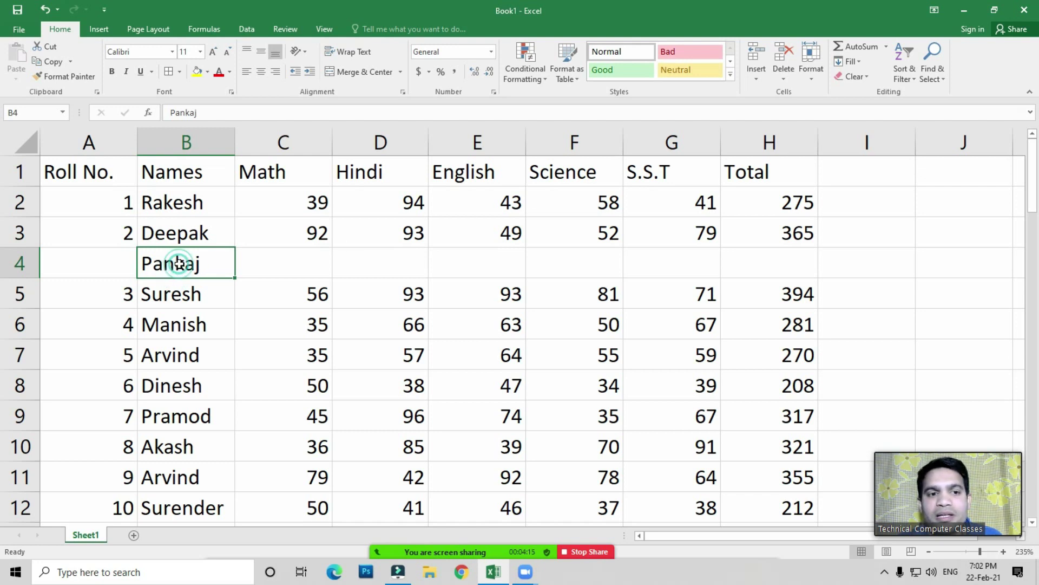
click(784, 77)
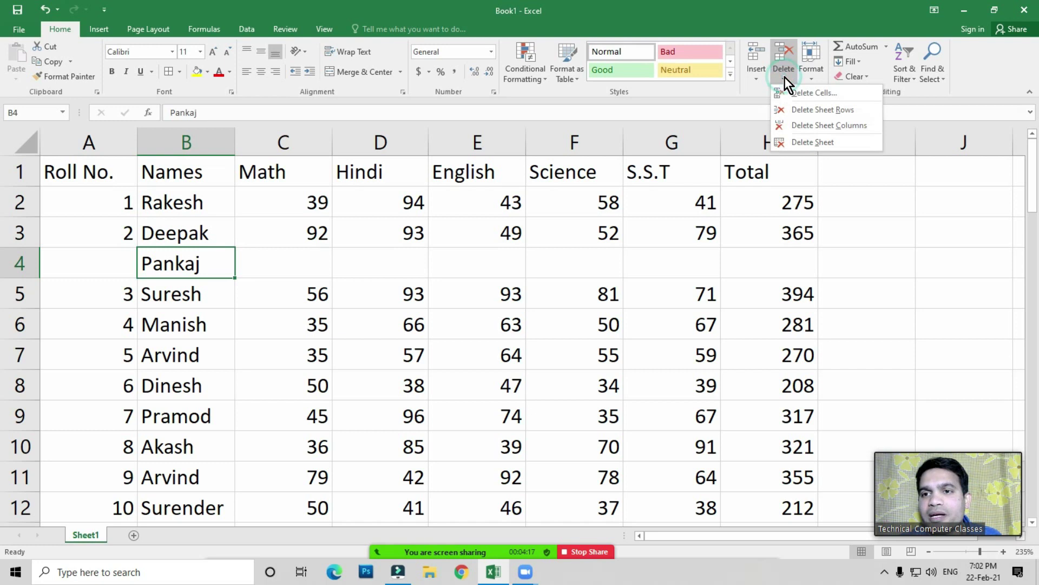
click(820, 111)
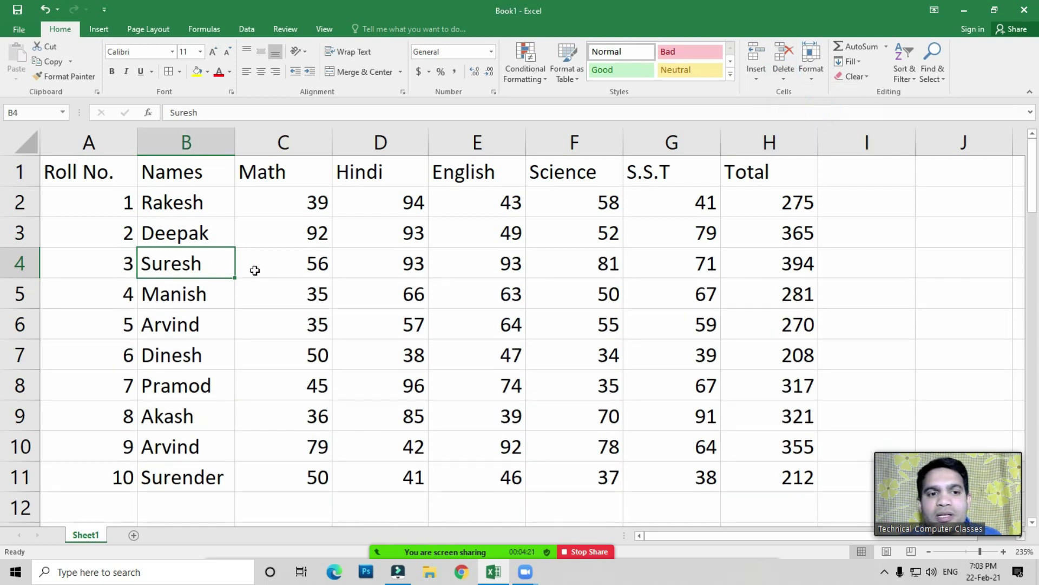
click(259, 270)
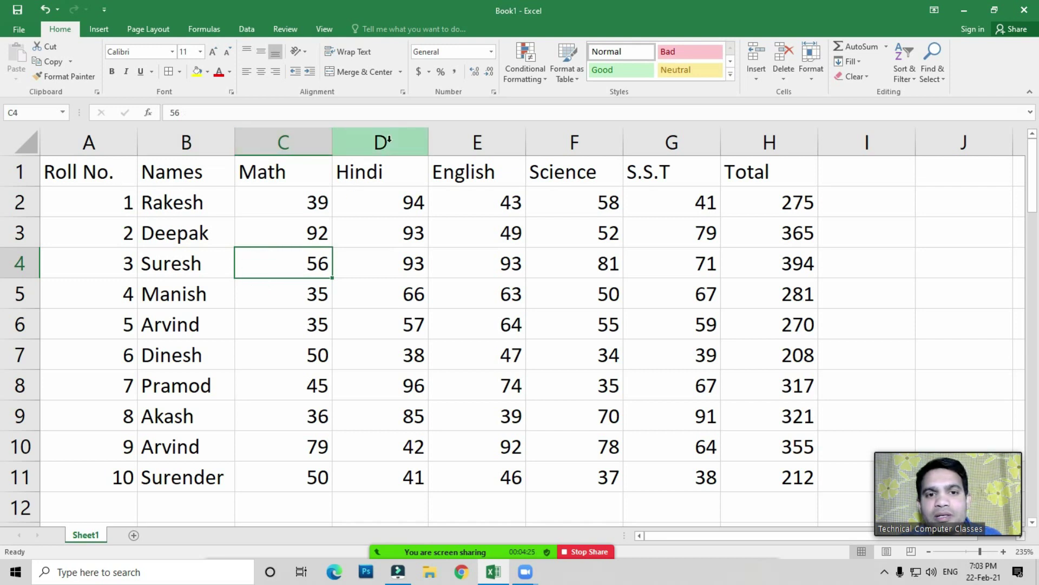
click(83, 171)
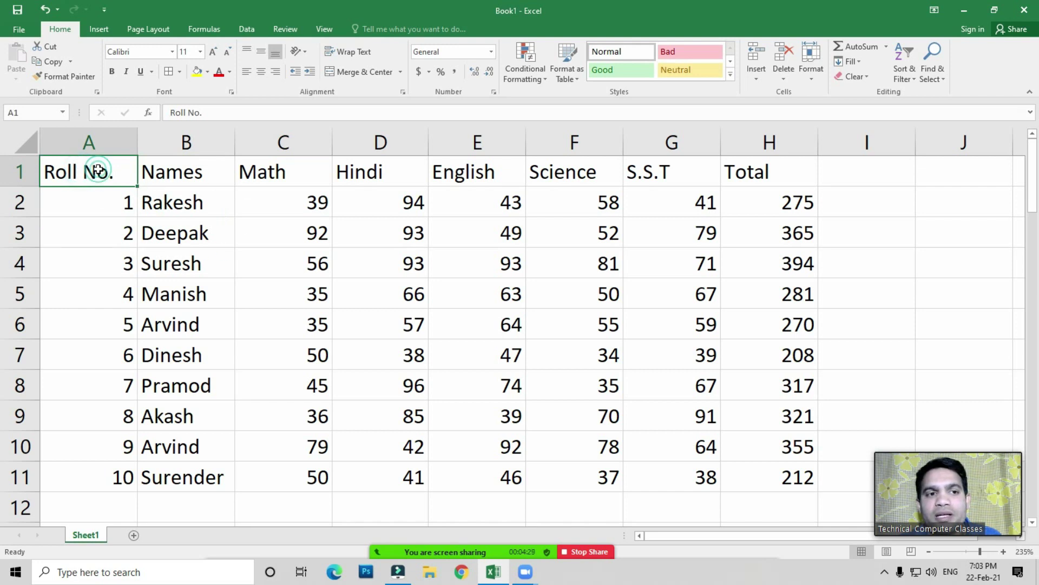
click(753, 71)
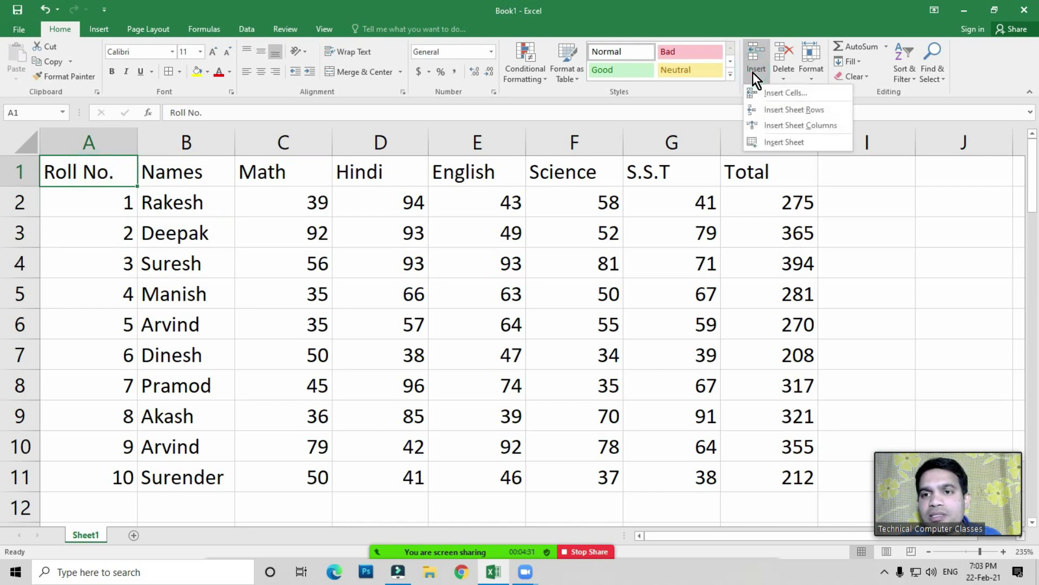
click(800, 109)
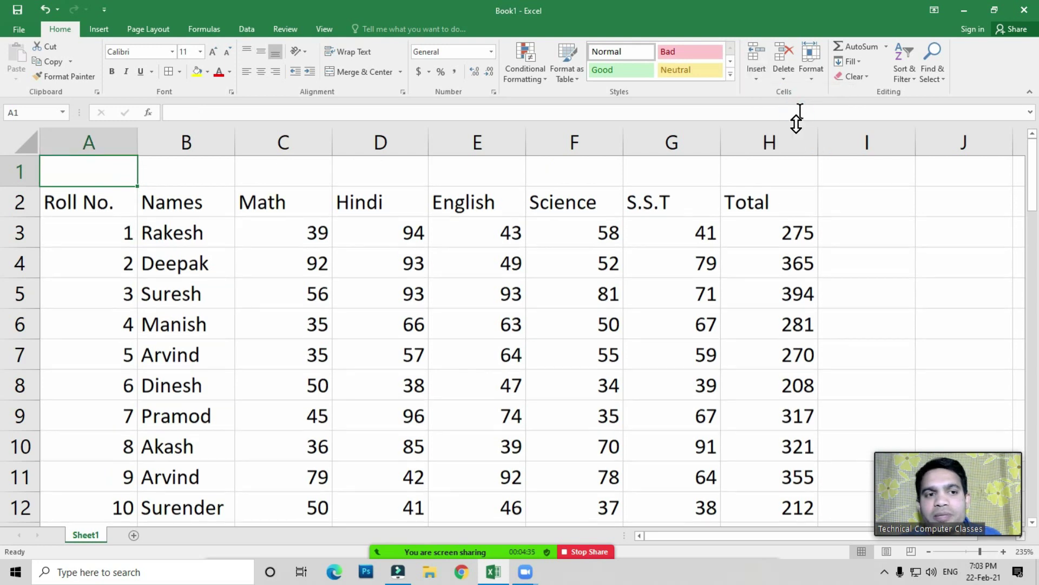
click(755, 79)
click(779, 109)
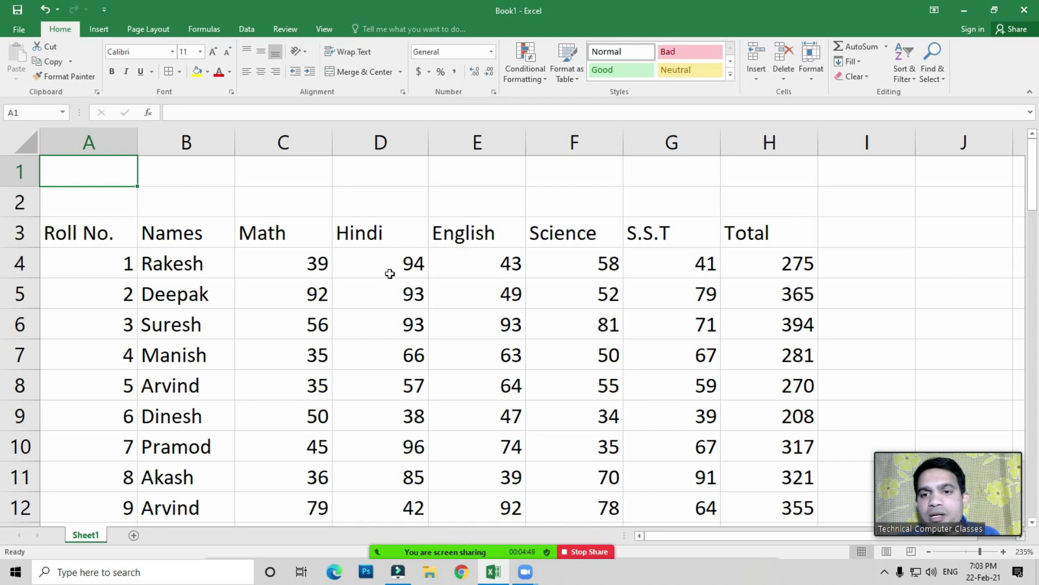
drag(108, 172, 764, 205)
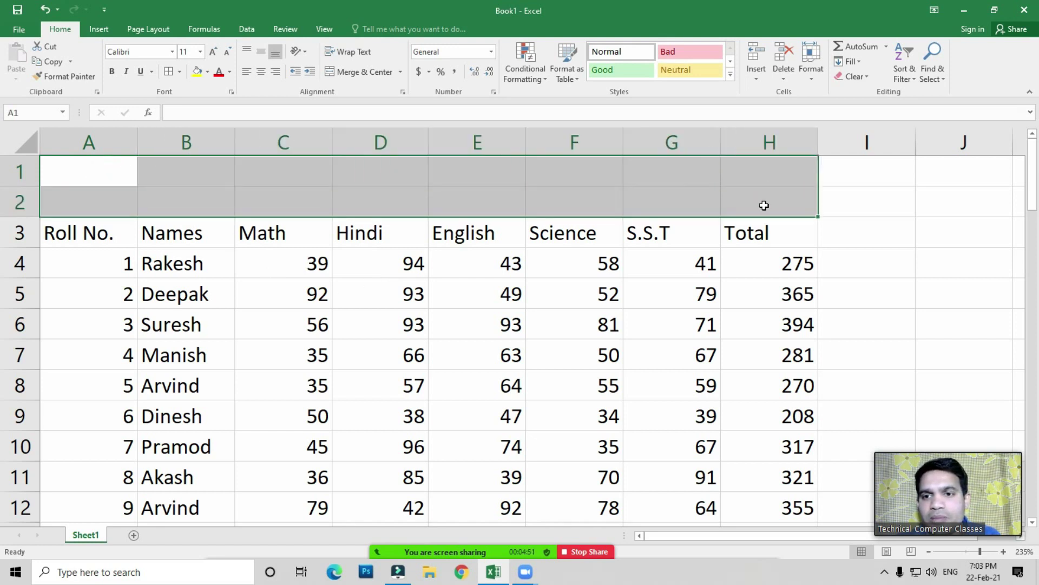
click(783, 76)
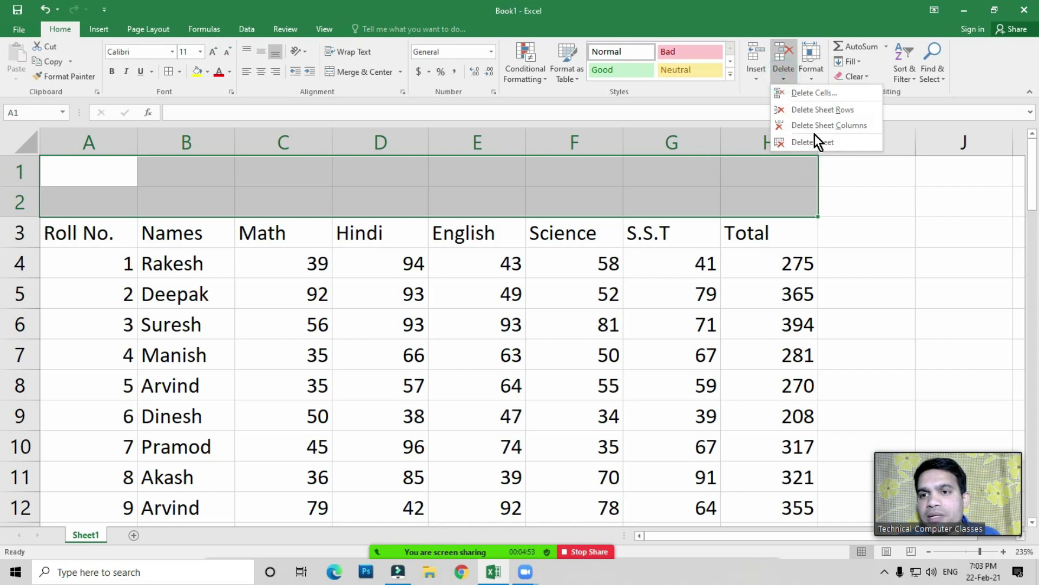
click(814, 110)
click(546, 316)
Step: Select the whole English column and insert a blank column before it
click(442, 291)
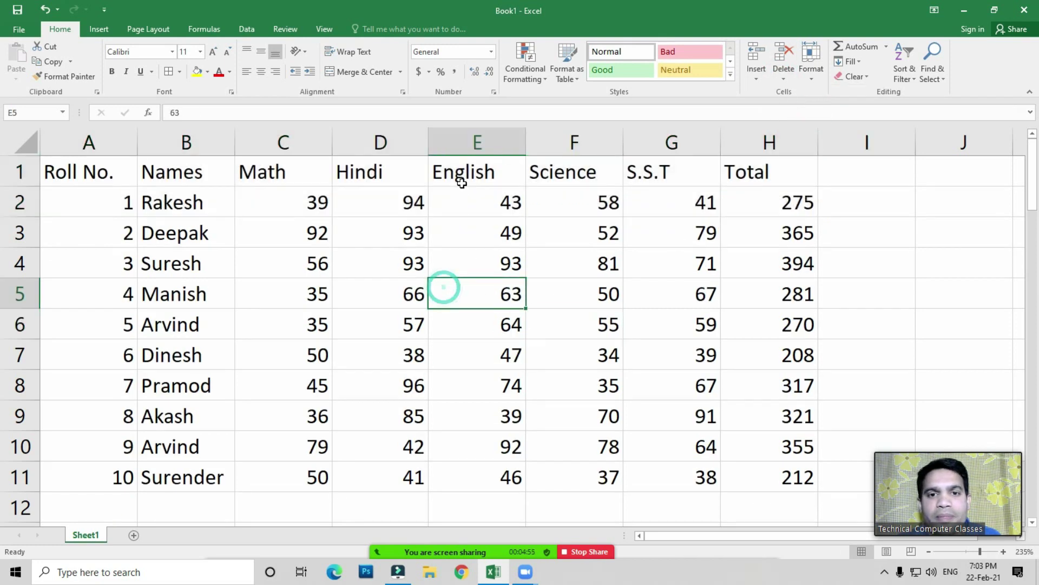
click(461, 183)
key(Left)
key(Right)
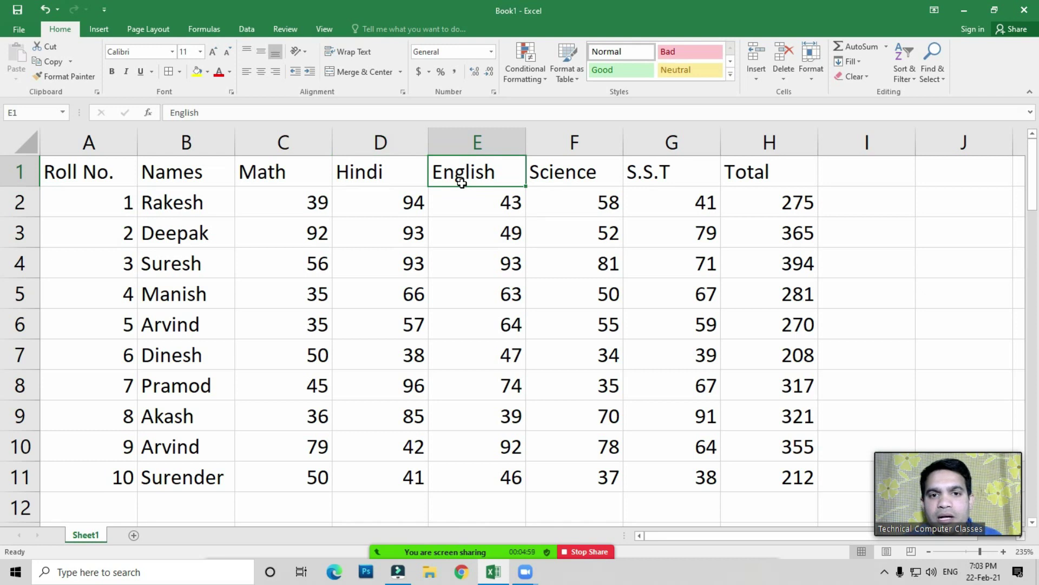
key(ctrl+space)
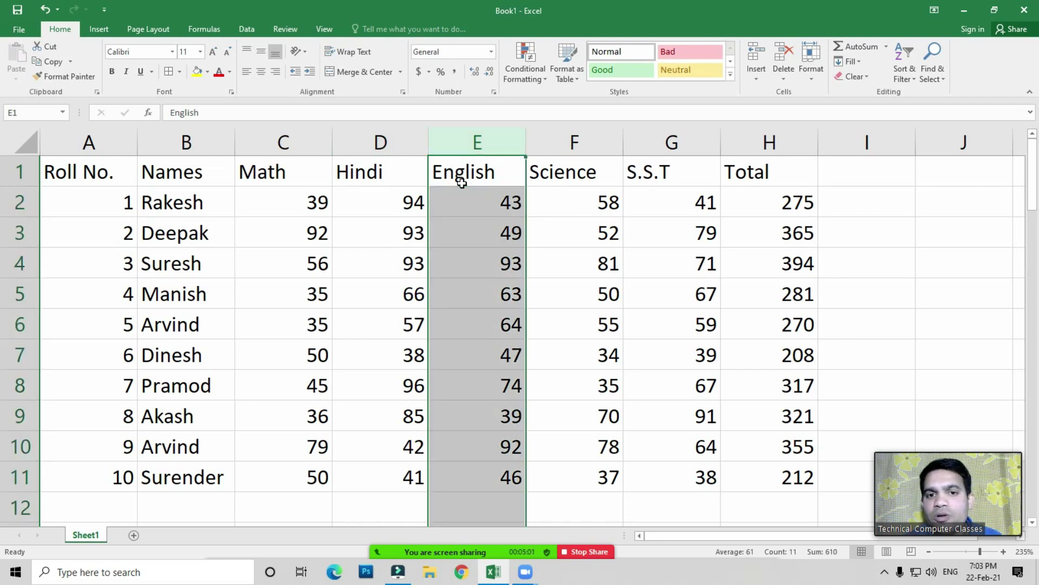
key(ctrl+shift+plus)
key(ctrl+shift+plus)
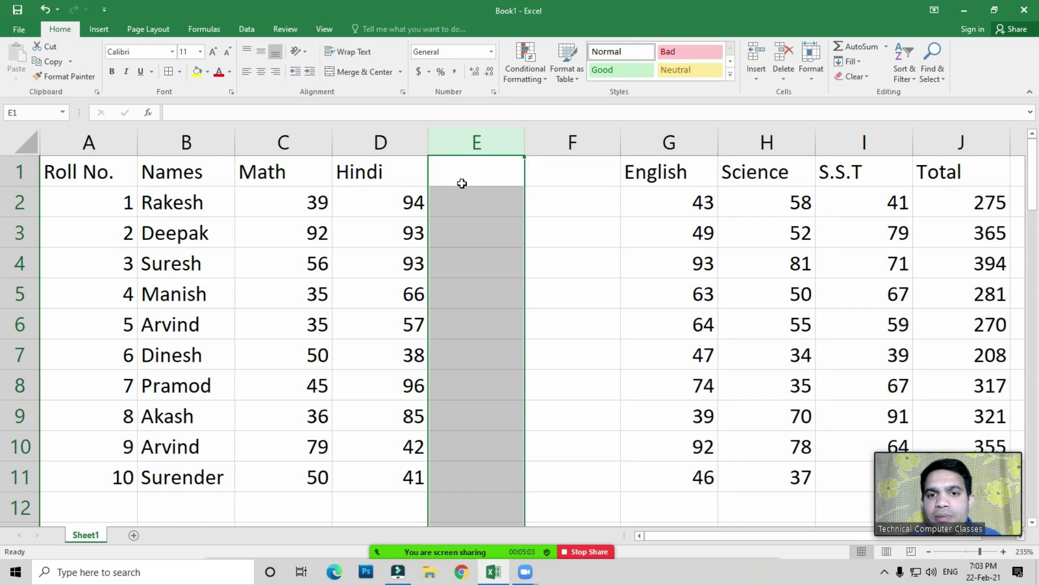
Step: Delete the empty columns with Ctrl+- so English returns to column E
click(462, 183)
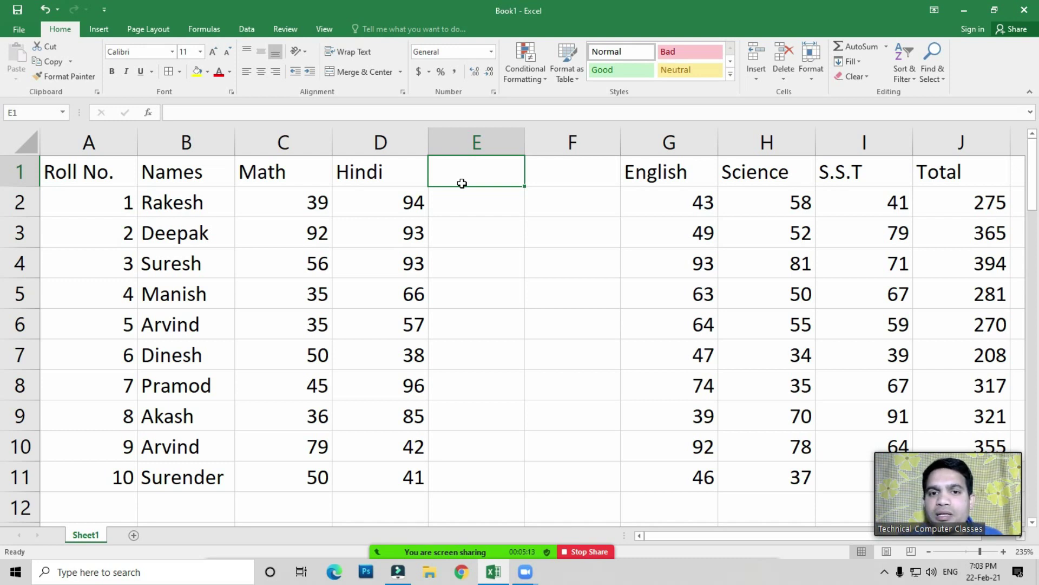
key(Right)
key(Left)
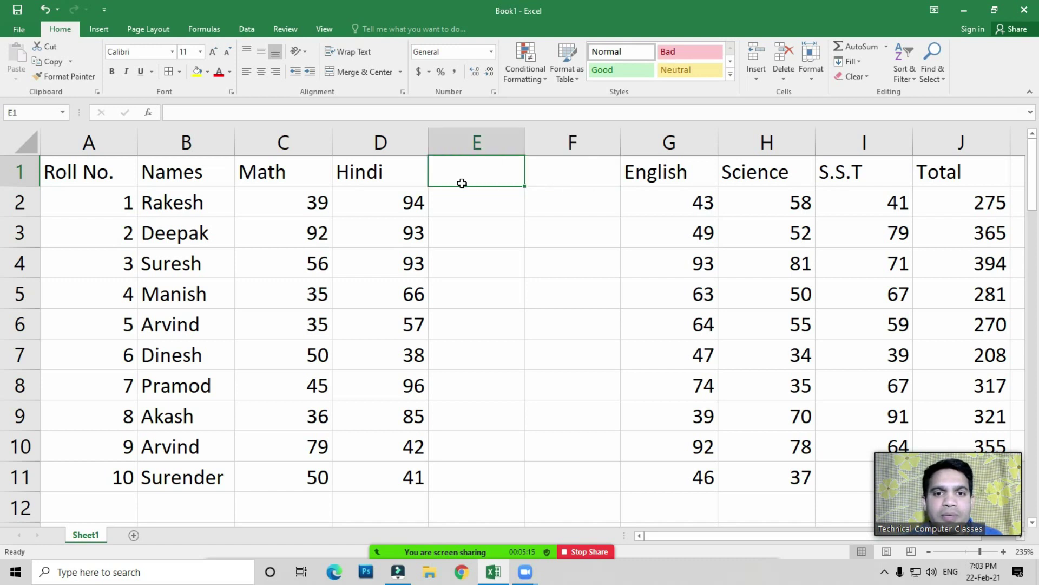
key(Right)
key(Left)
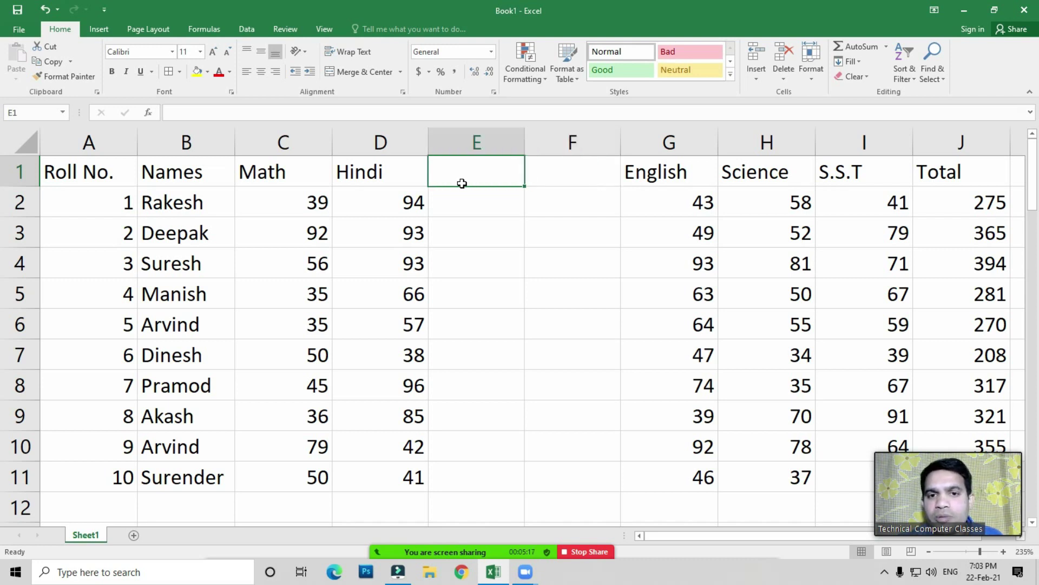
key(ctrl+space)
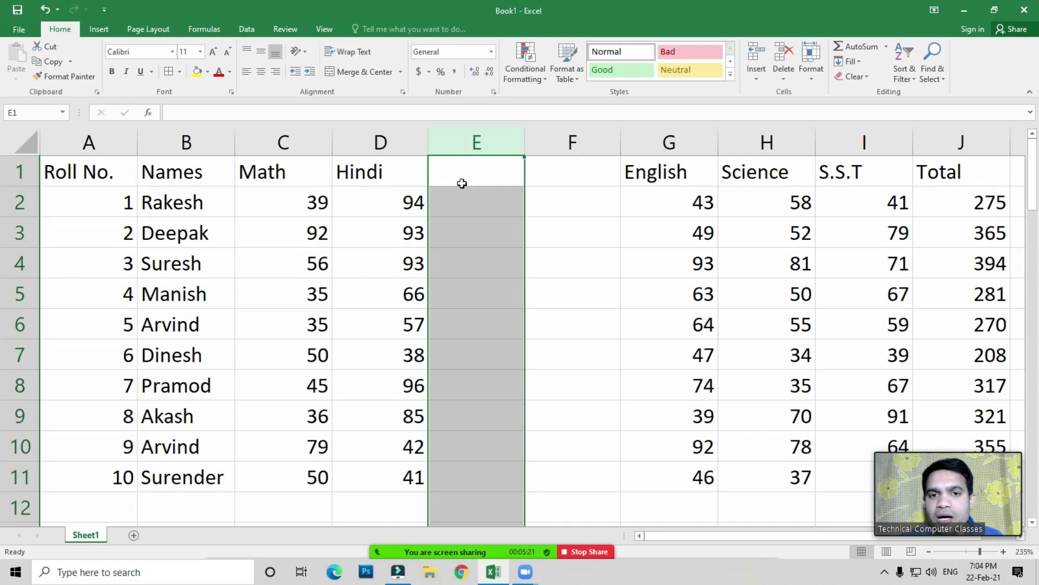
key(XF86AudioRaiseVolume)
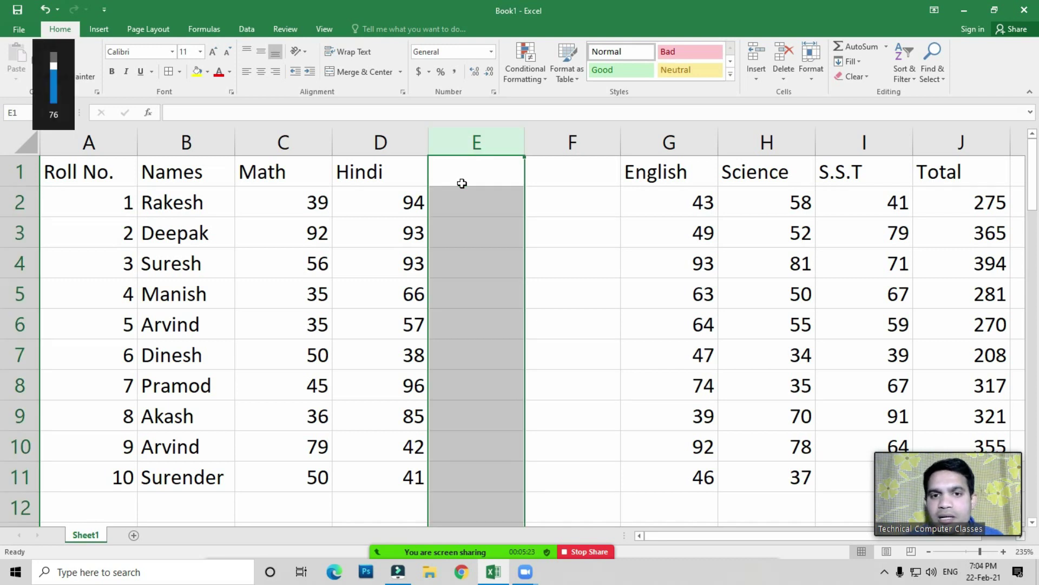
key(ctrl+minus)
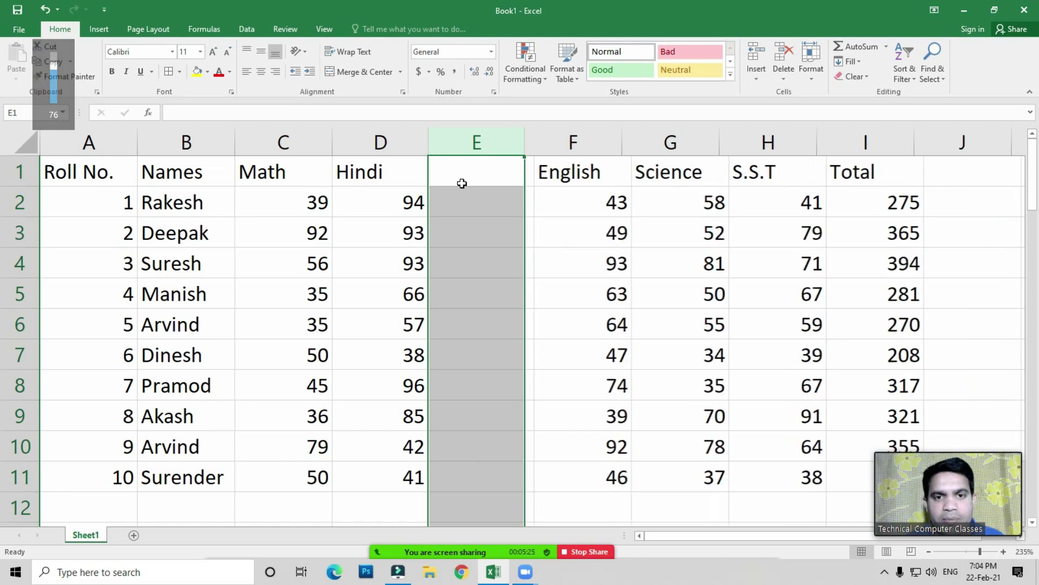
key(ctrl+minus)
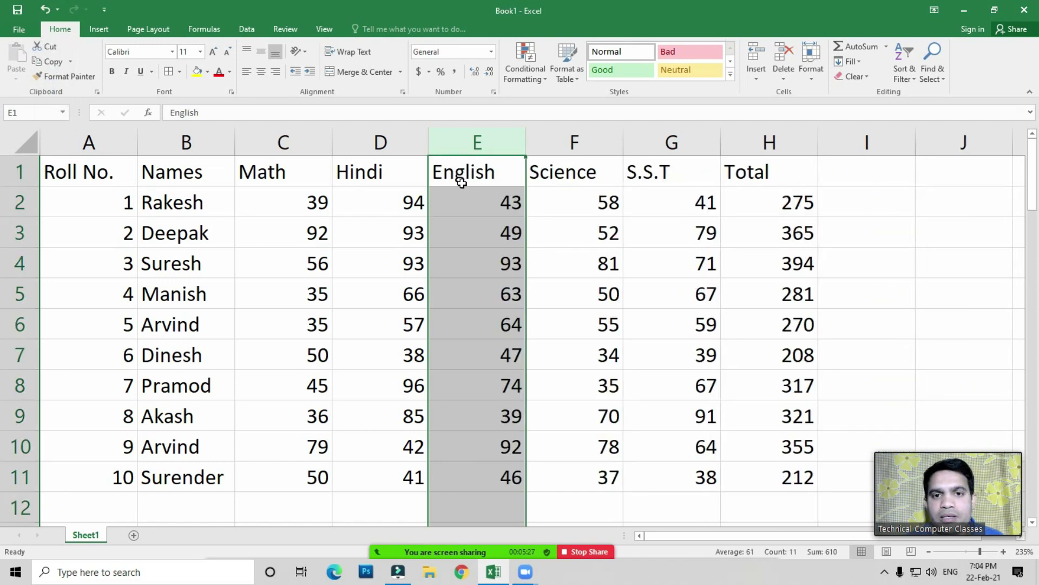
Step: Move the active cell through the table to Suresh's name in B4
key(Down)
key(Up)
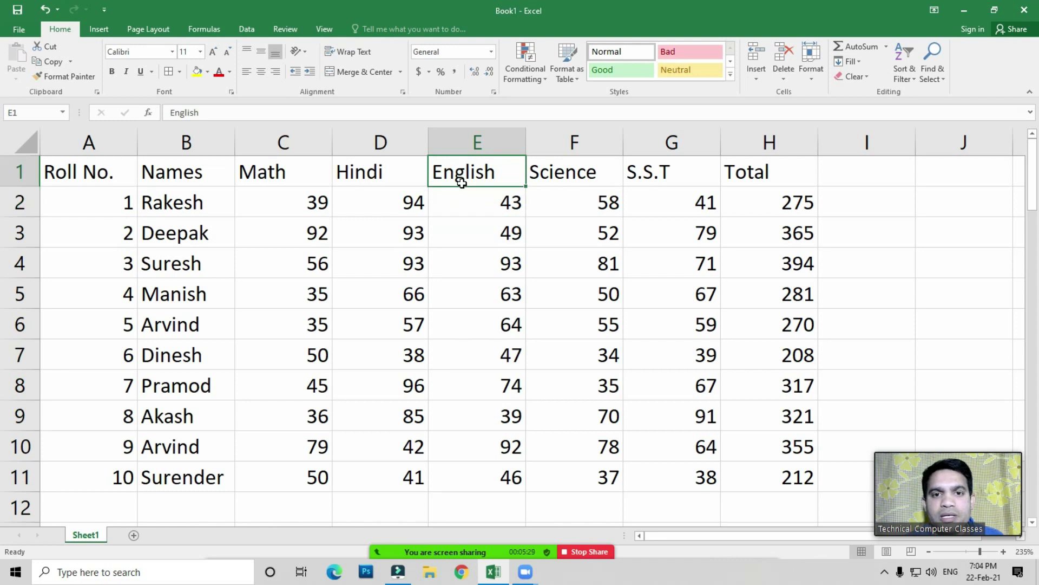
key(Down)
key(Down)
key(Left)
key(Left)
key(Left)
key(Down)
key(Down)
key(Left)
key(Right)
key(Up)
key(Up)
key(Down)
key(Down)
key(Up)
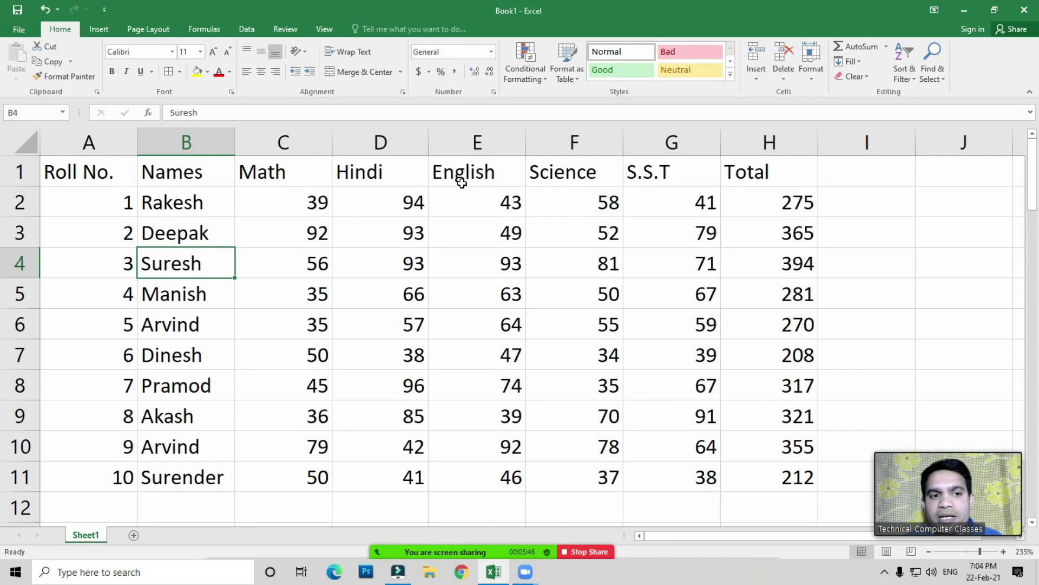
key(shift+space)
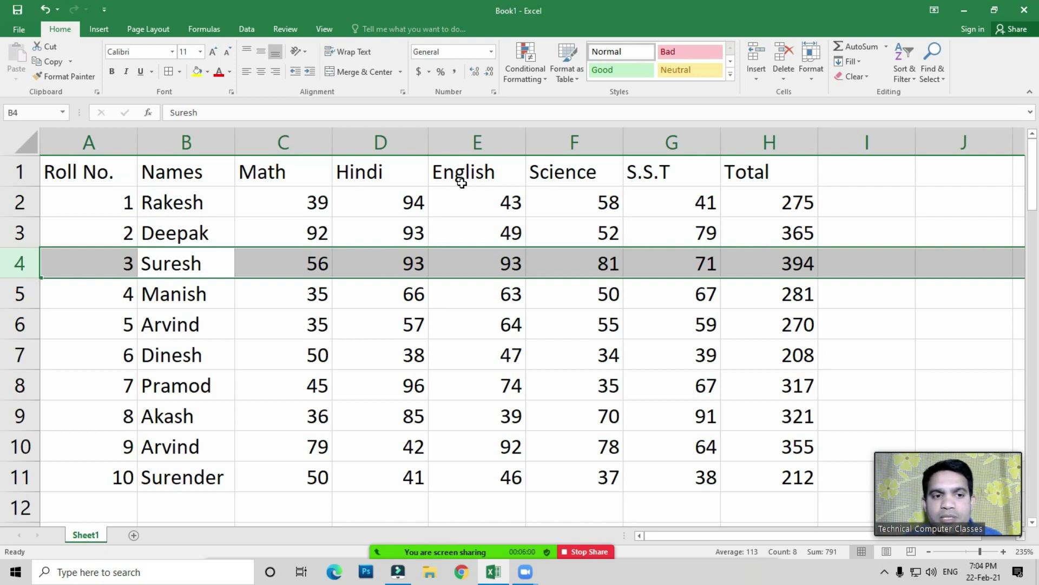
key(ctrl+shift+plus)
key(ctrl+shift+plus)
key(ctrl+shift+plus)
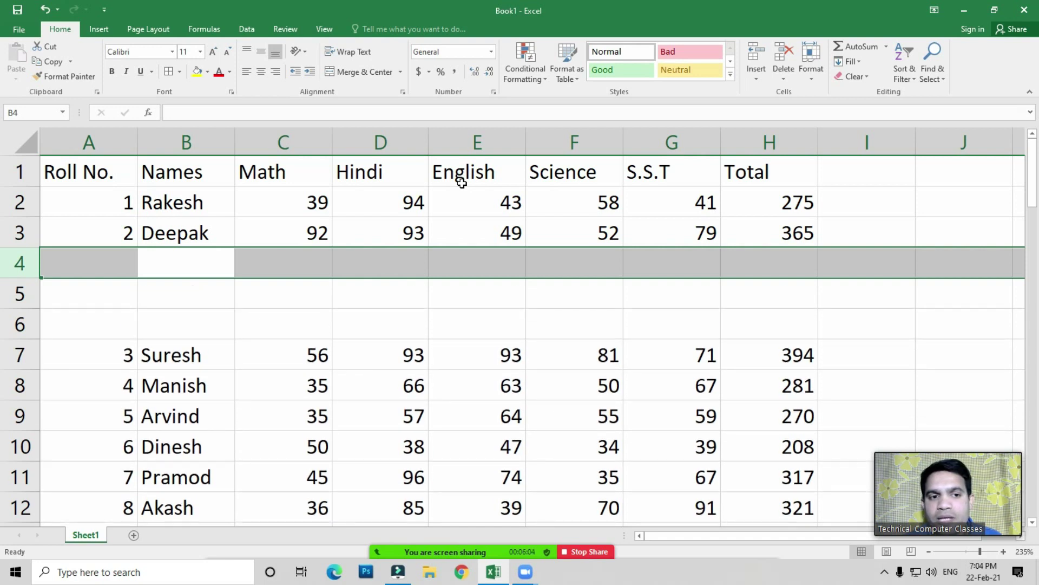
key(ctrl+minus)
key(ctrl+minus)
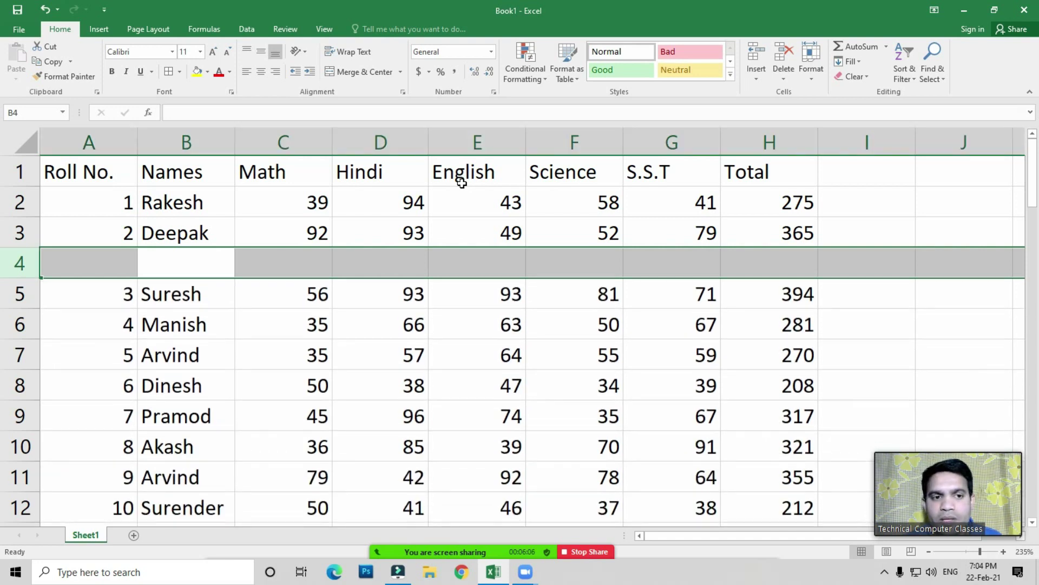
key(ctrl+minus)
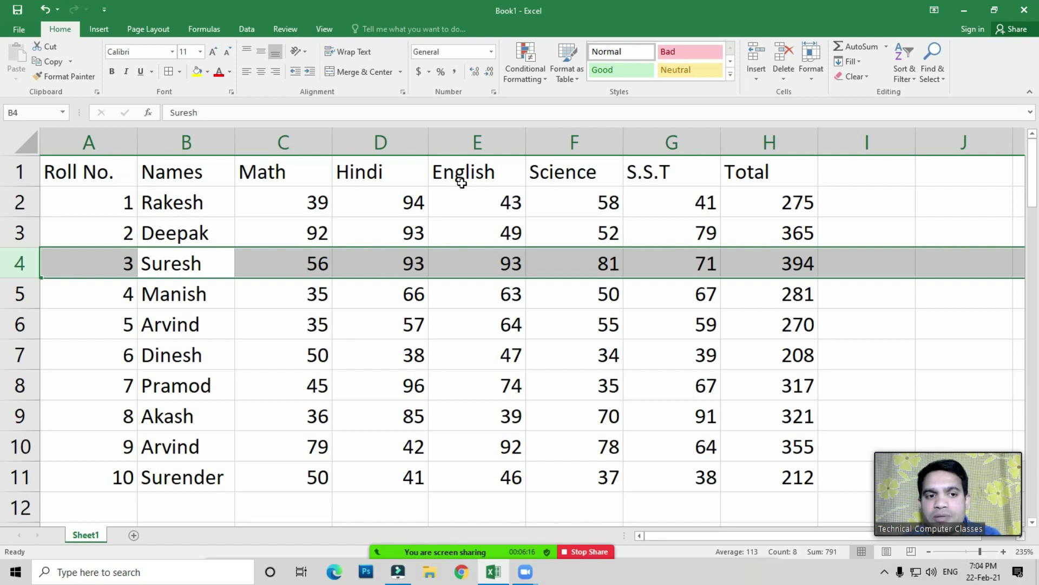
key(Up)
key(Up)
key(Up)
Step: Insert two blank rows above the Roll No. header row
key(Left)
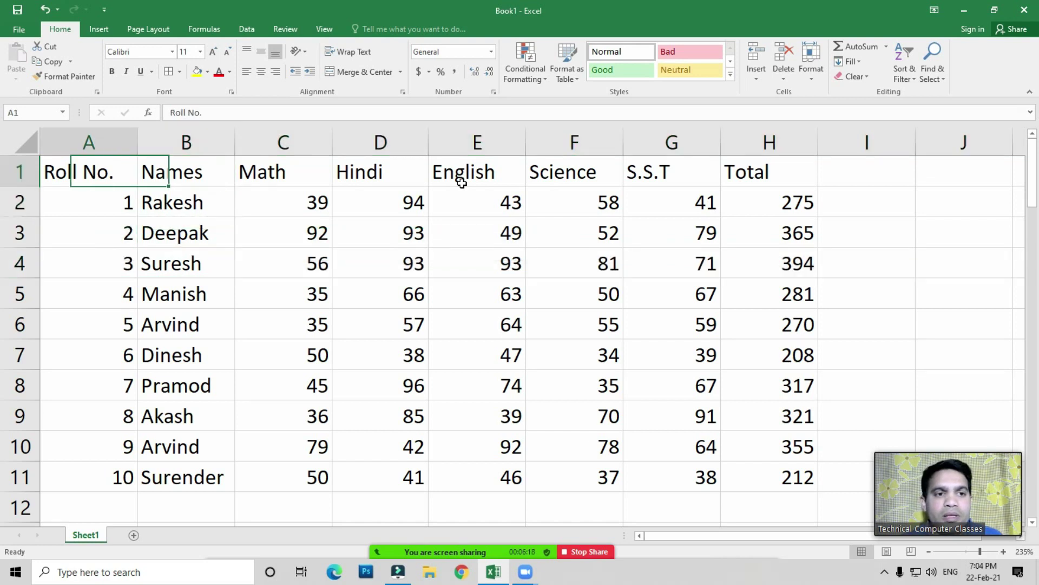
key(shift+space)
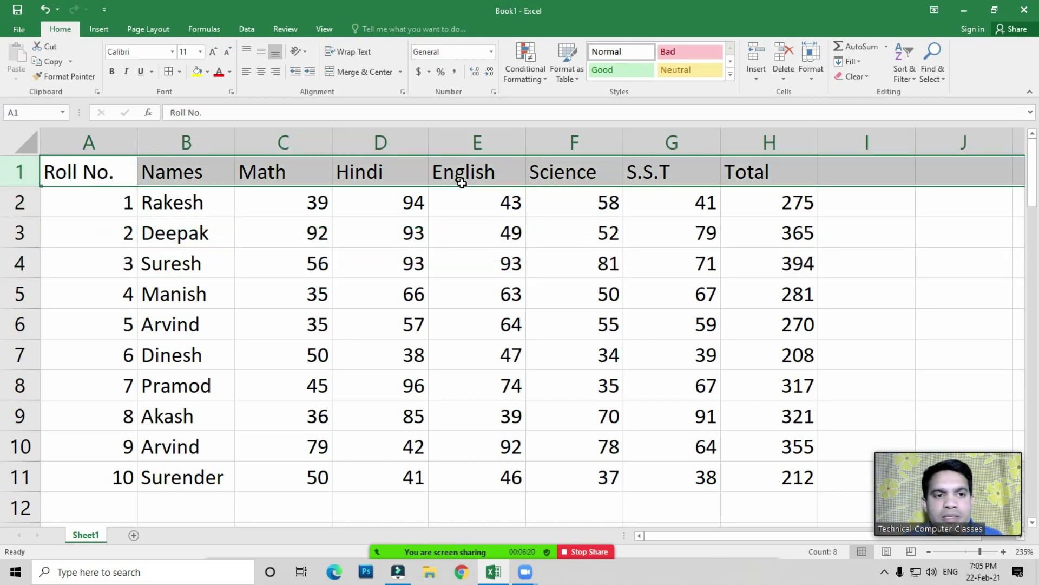
key(ctrl+shift+plus)
key(ctrl+shift+plus)
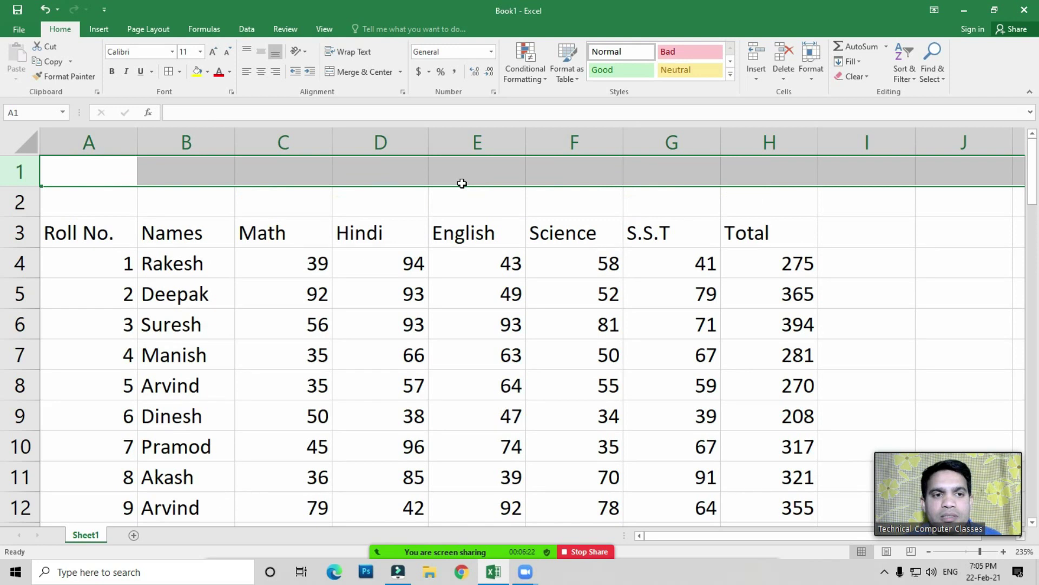
key(Left)
Step: Select the title area A1:H2 across the two new top rows
key(shift+Right)
key(shift+Right)
key(shift+Right)
key(shift+Right)
key(shift+Right)
key(shift+Right)
key(shift+Right)
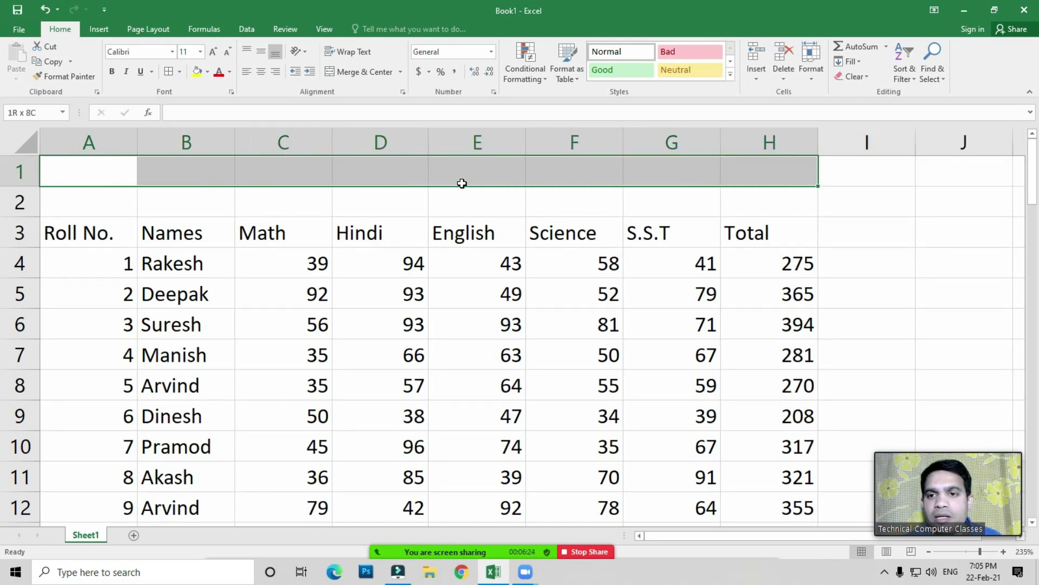
key(shift+Down)
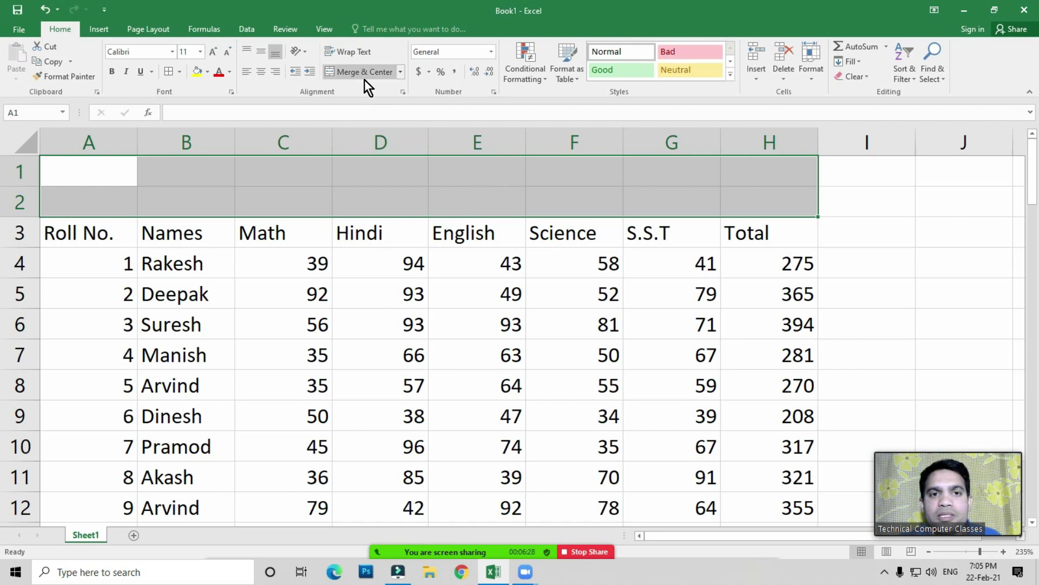
click(552, 198)
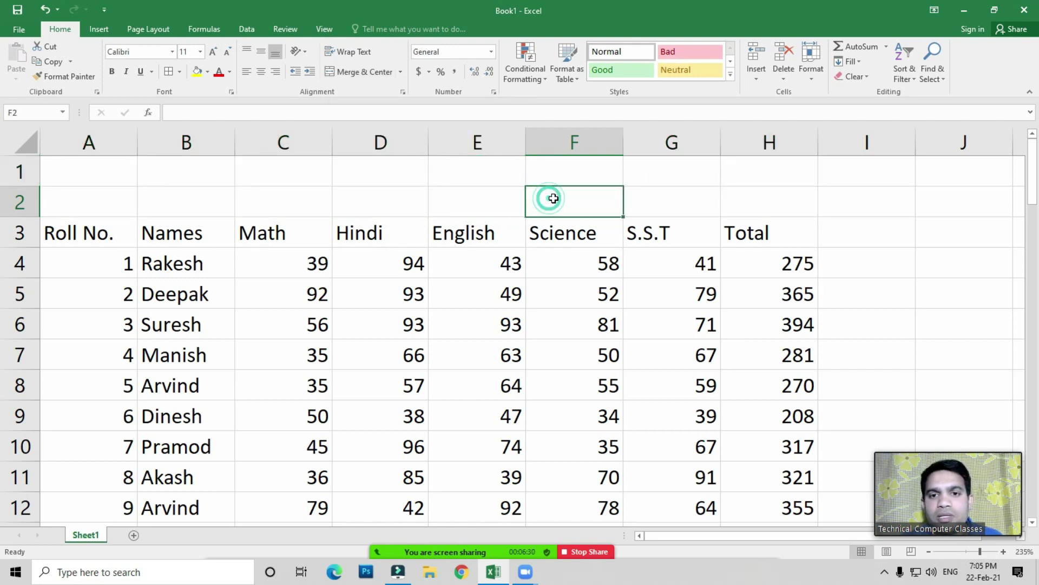
drag(114, 171, 184, 226)
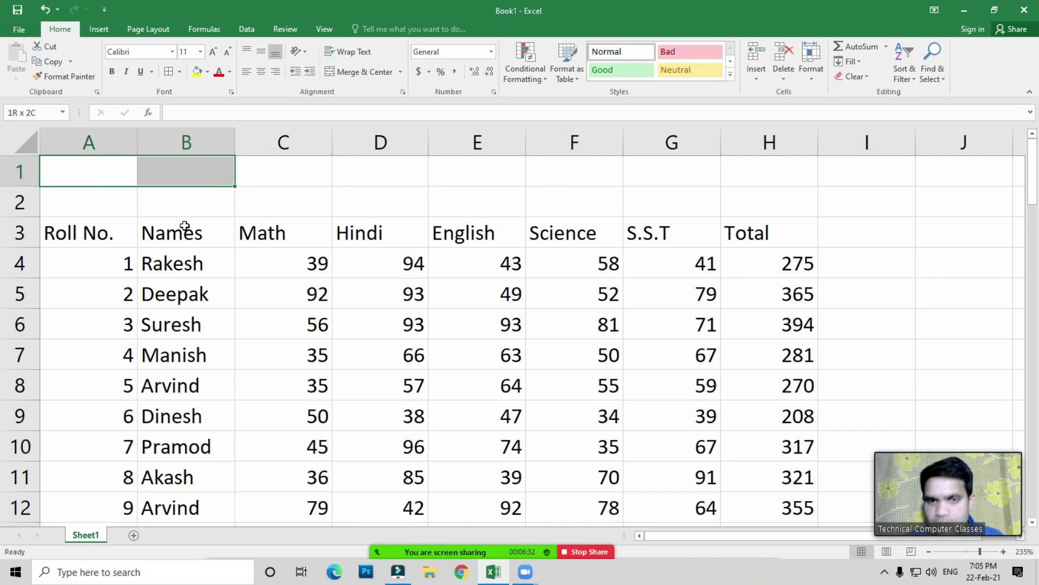
key(shift+Right)
key(shift+Right)
key(shift+Right)
key(shift+Right)
key(shift+Right)
key(shift+Right)
key(shift+Down)
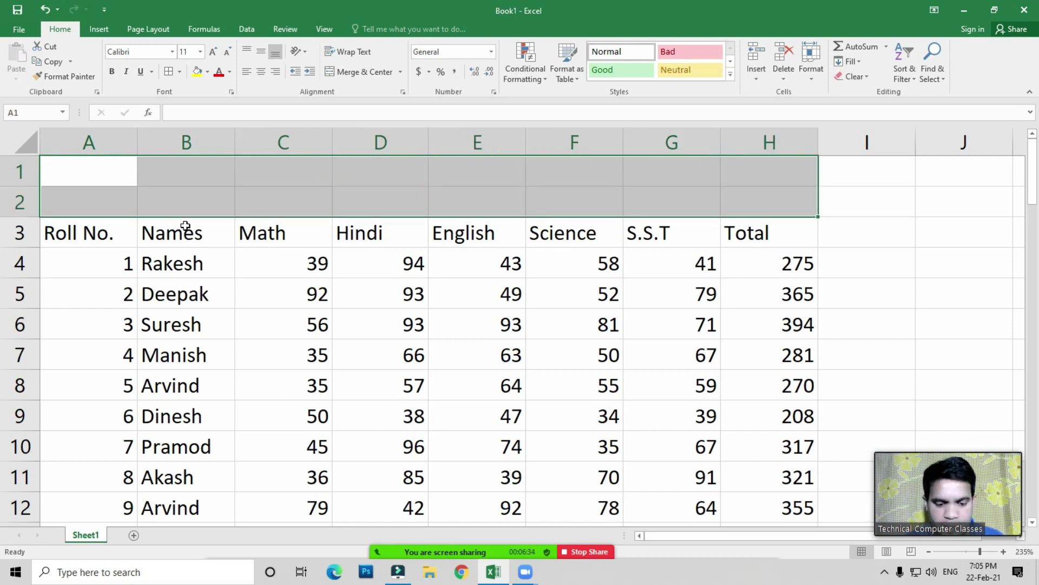
Step: Merge A1:H2 and enter the title 'MARK SHEET'
key(alt+h)
text(mc)
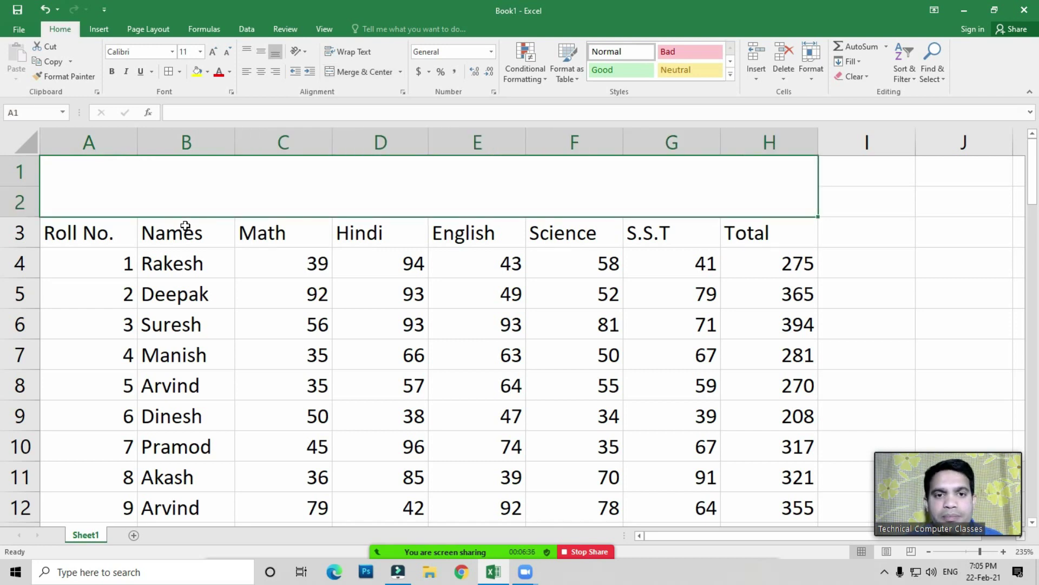
text(MARK SHEET)
key(Return)
key(Up)
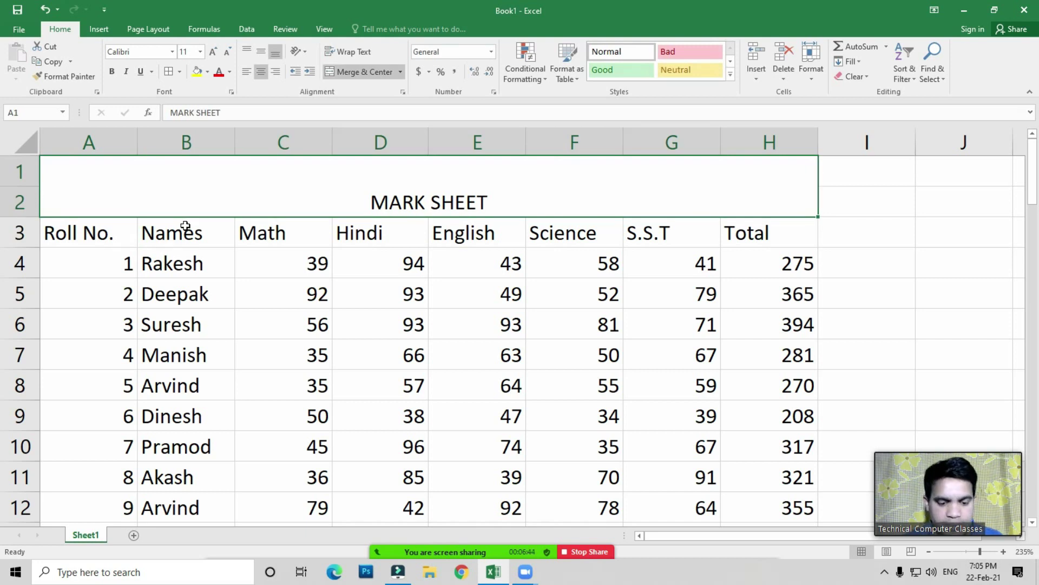
Step: Set the MARK SHEET title's font size to 22
key(alt)
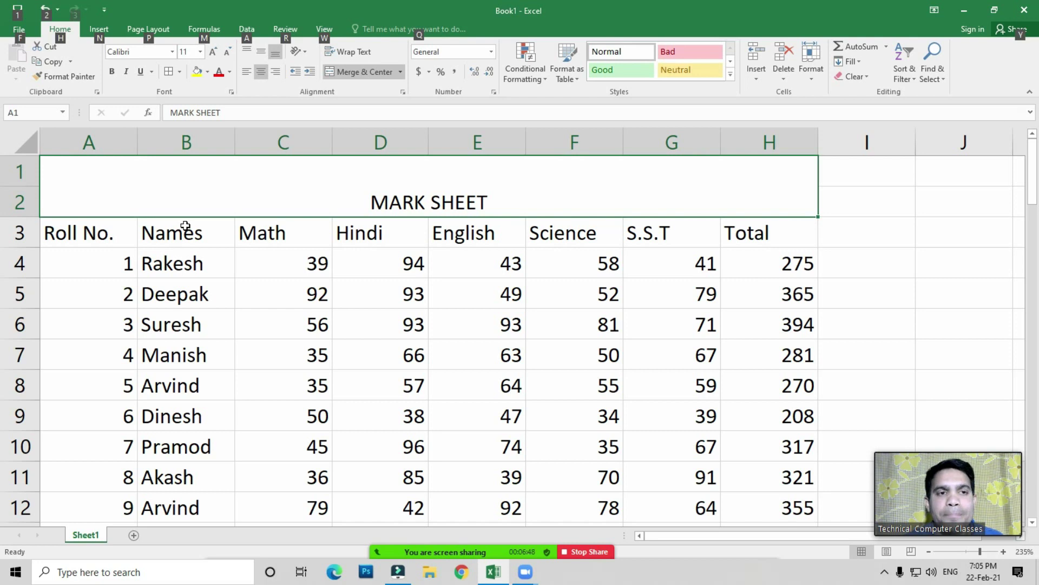
key(h)
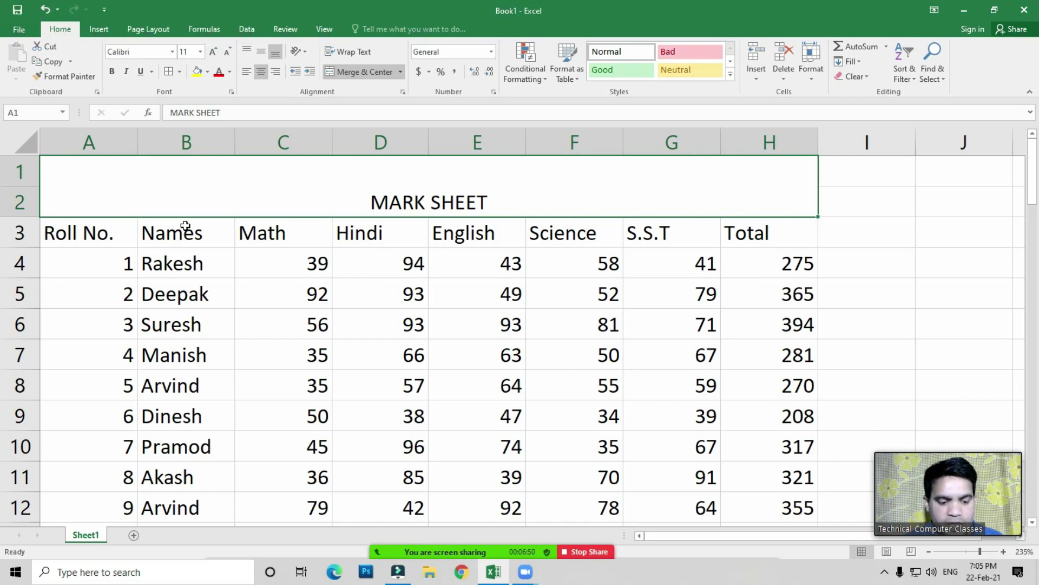
key(f)
key(s)
key(alt+Down)
key(Down)
key(Down)
key(Down)
key(Down)
key(Down)
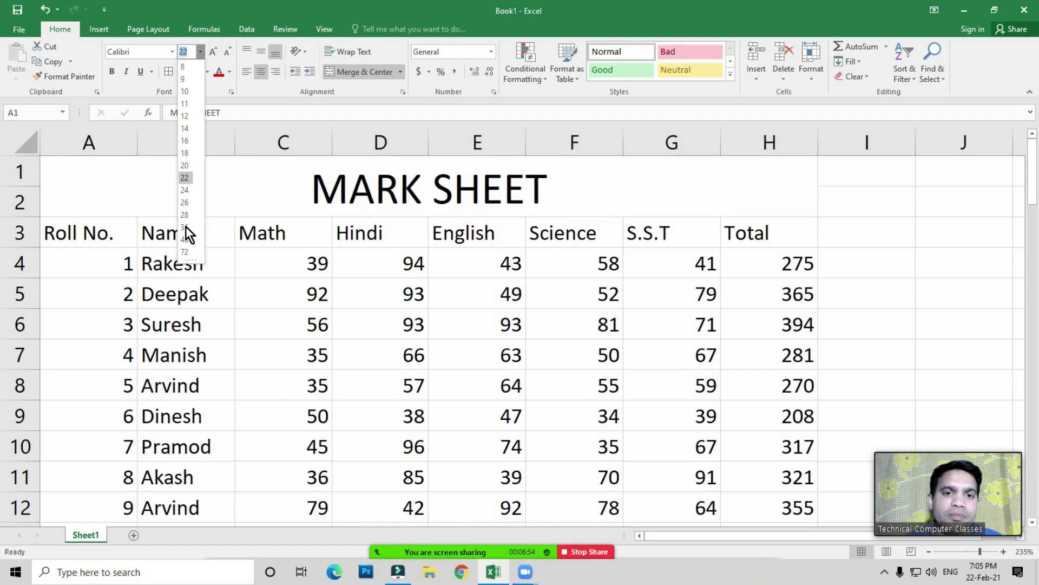
key(Return)
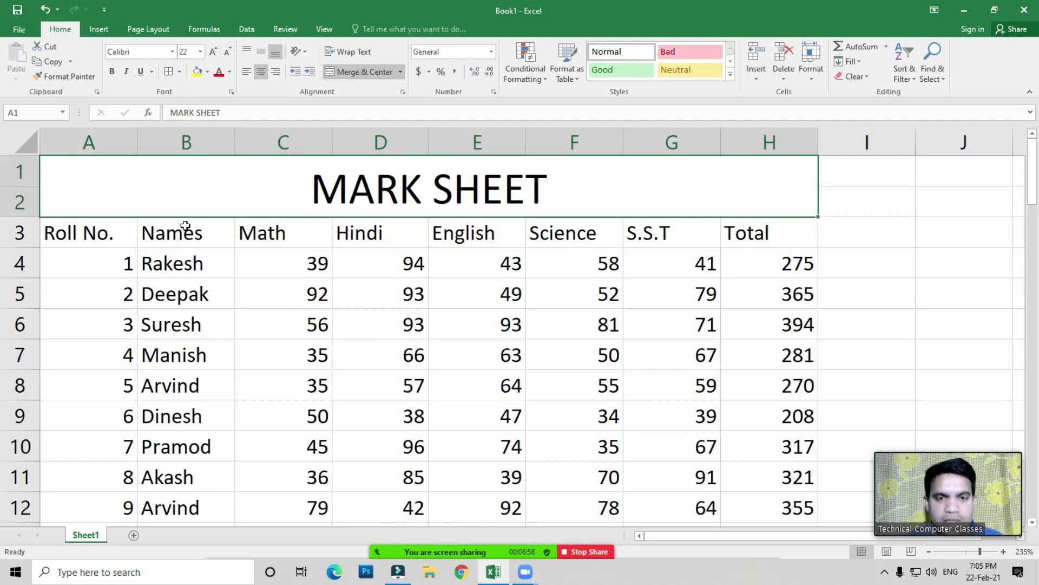
Step: Fill the merged title cell with yellow
key(alt)
key(h)
key(h)
key(Right)
key(Down)
key(Down)
key(Right)
key(Right)
key(Right)
key(Right)
key(Right)
key(Down)
key(Down)
key(Down)
key(Up)
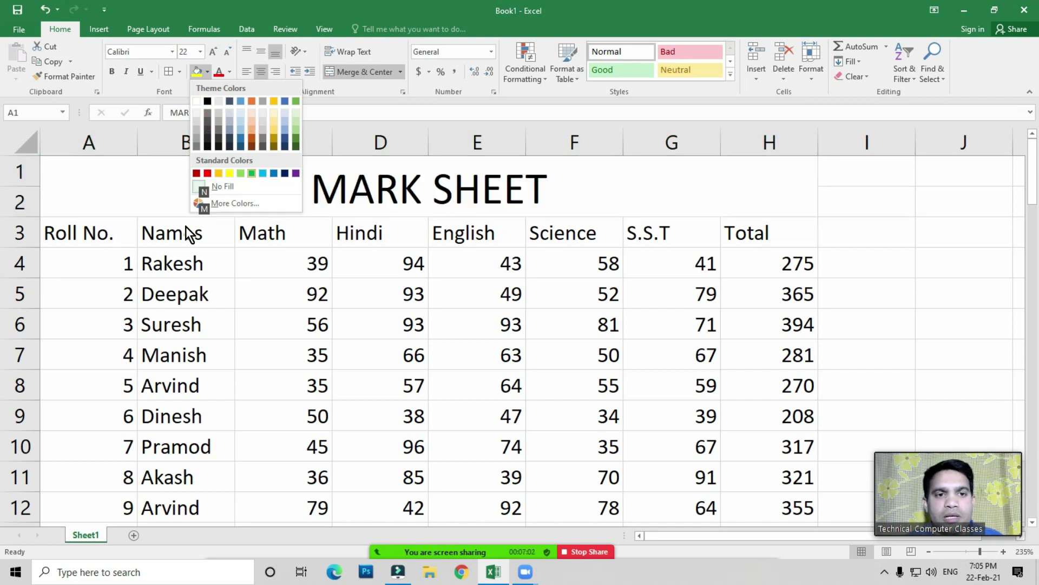
key(Left)
key(Left)
key(Return)
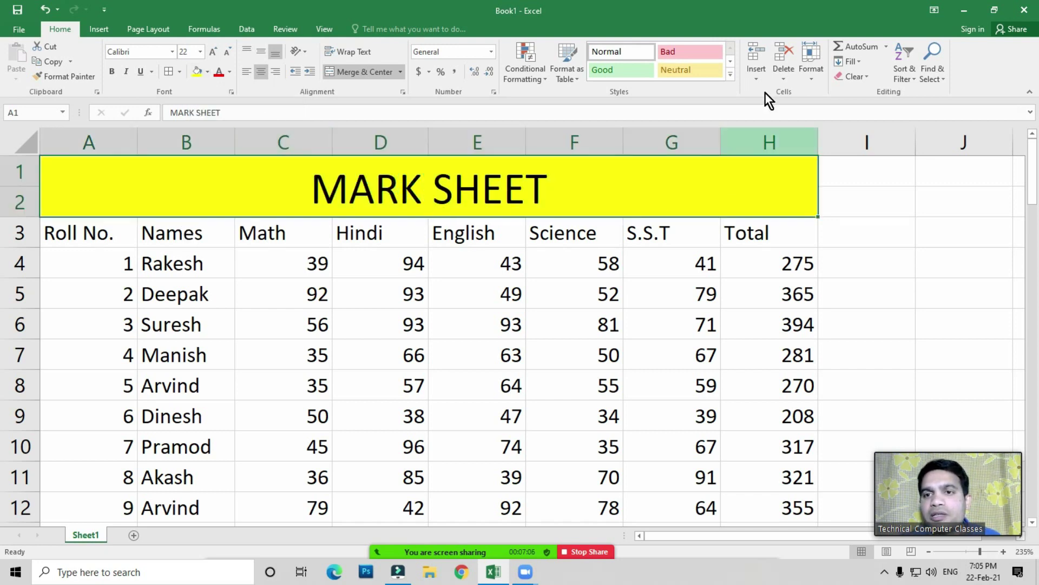
click(790, 80)
Step: Delete the two MARK SHEET title rows and pick a cell in the table
click(807, 110)
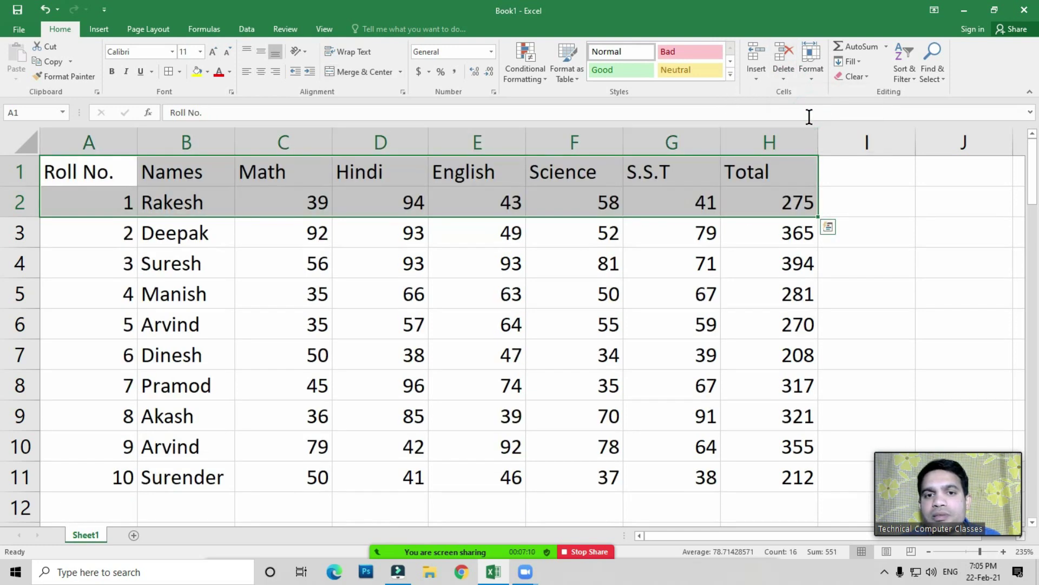
click(304, 173)
click(434, 222)
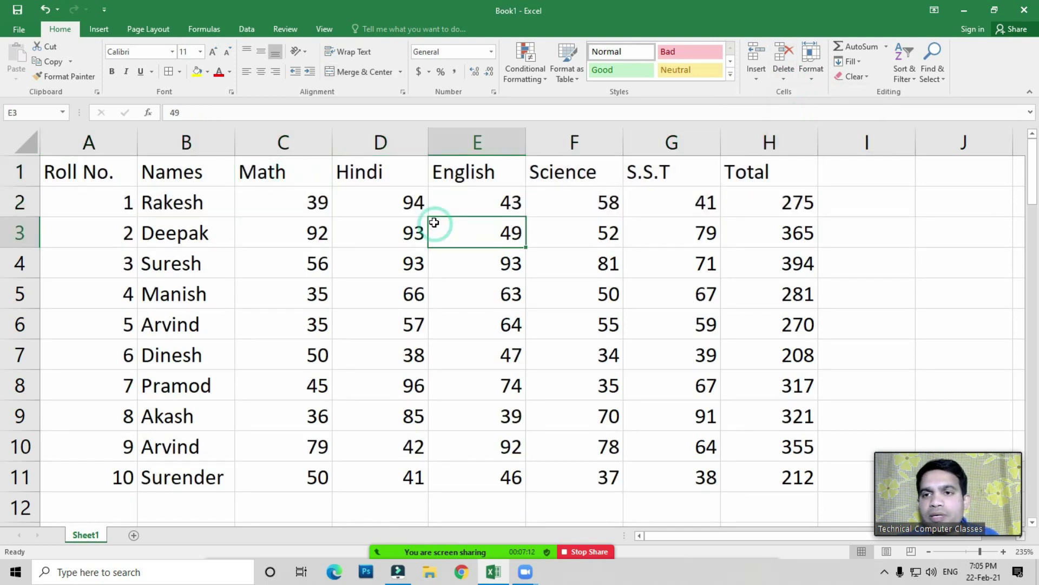
click(406, 260)
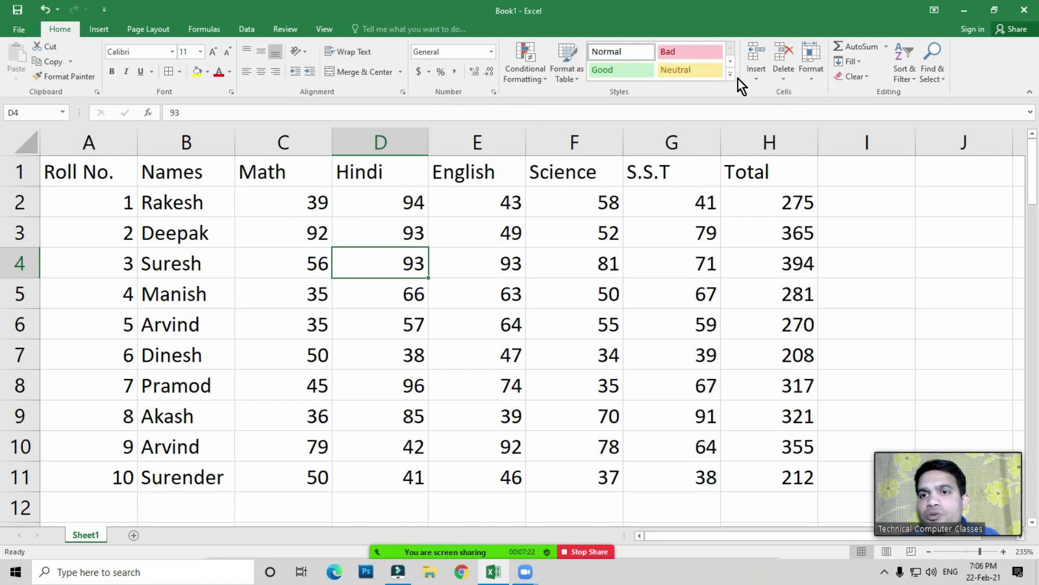
Step: Look through the Format options without changes, then select header cell A1
click(813, 75)
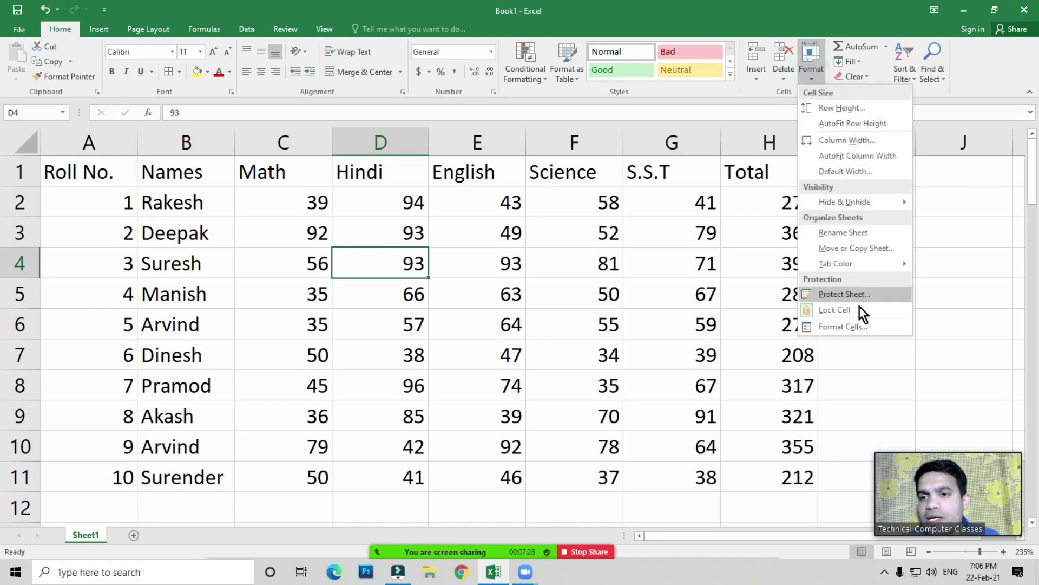
click(520, 278)
click(484, 229)
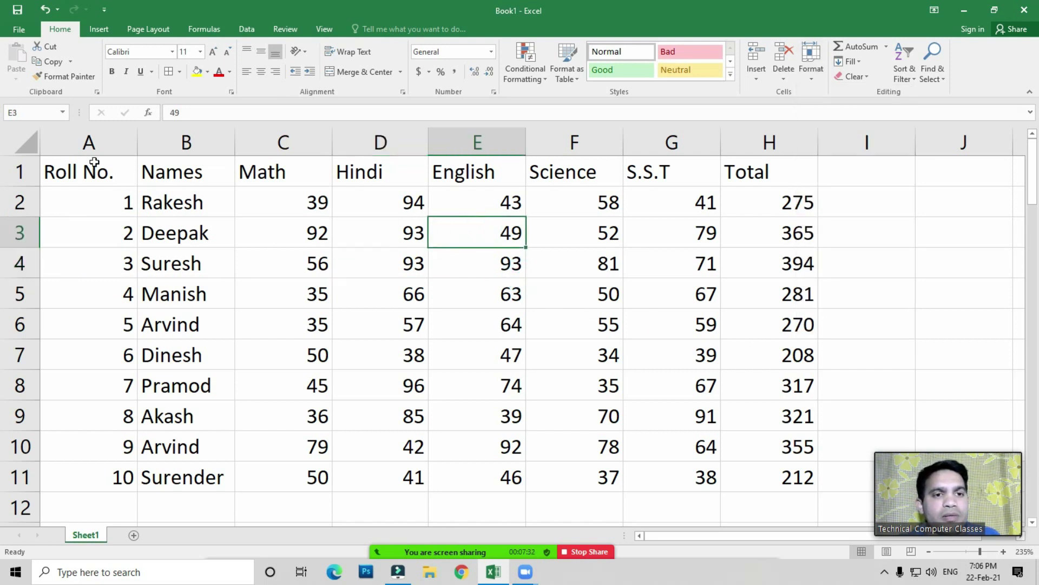
drag(81, 160, 718, 167)
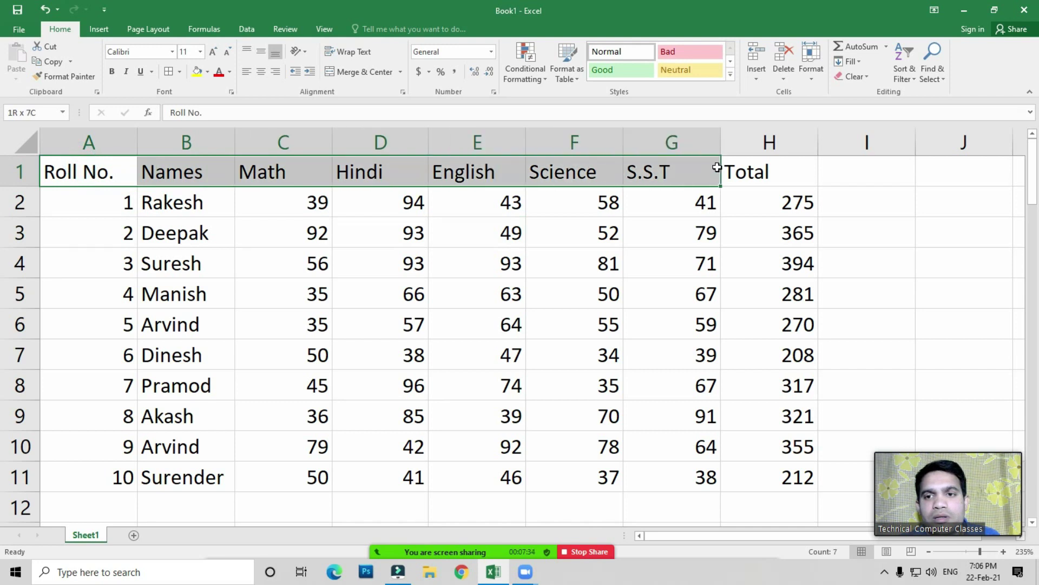
click(134, 171)
click(100, 177)
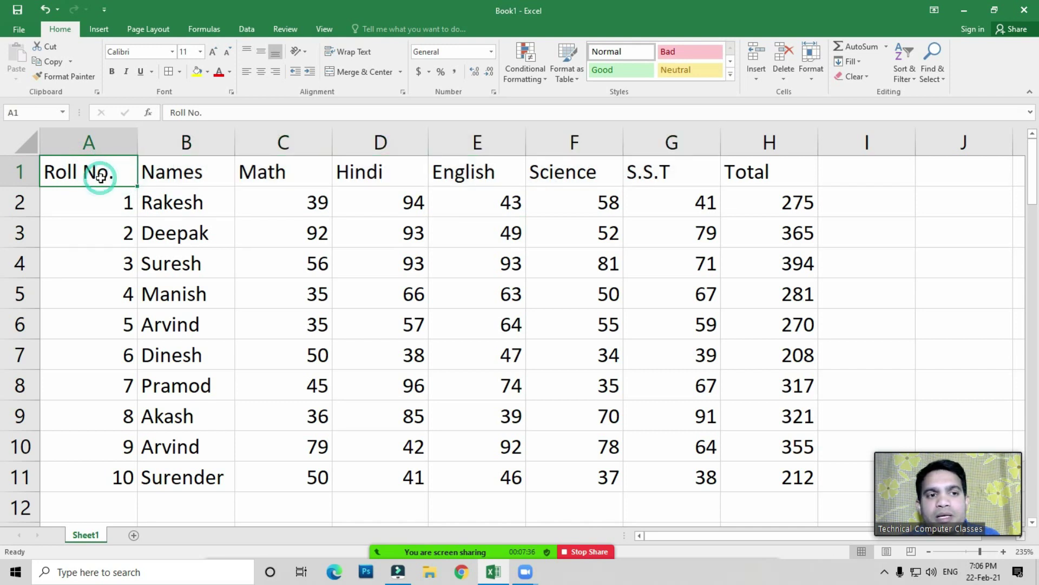
Step: Set row 1's height to 30 through Format > Row Height
click(811, 77)
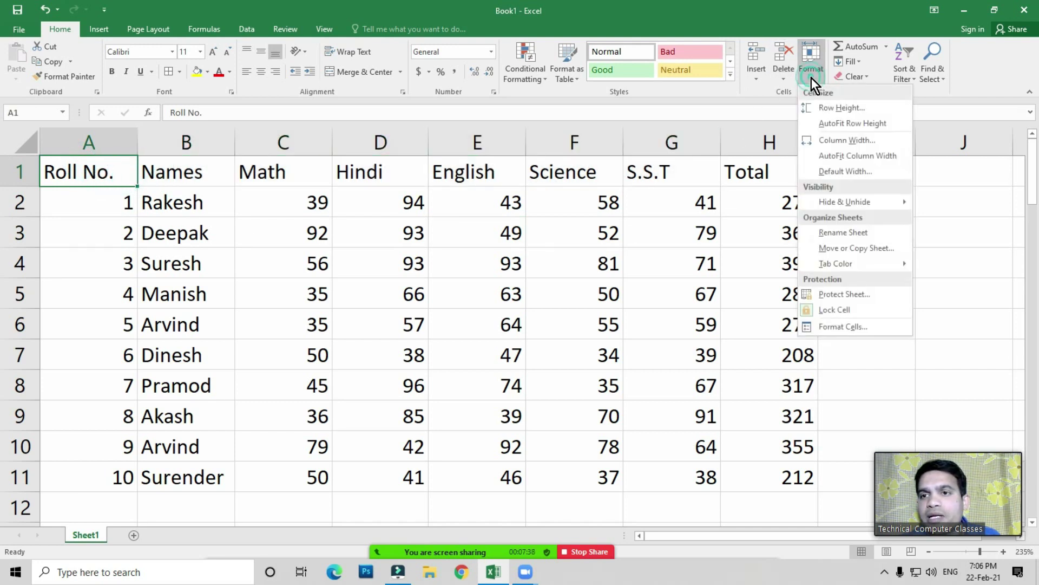
click(846, 109)
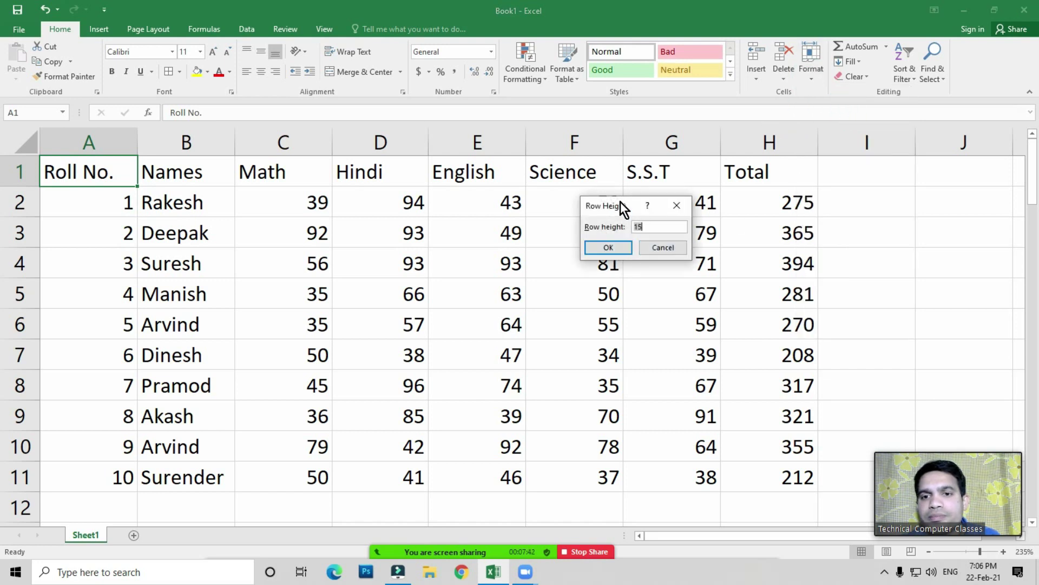
drag(620, 202, 575, 198)
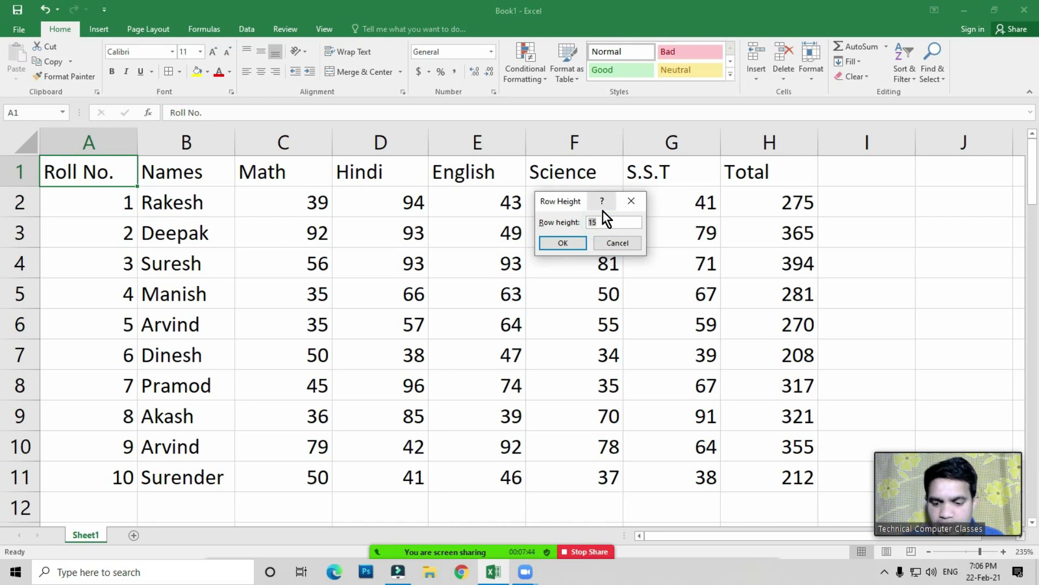
key(BackSpace)
text(30)
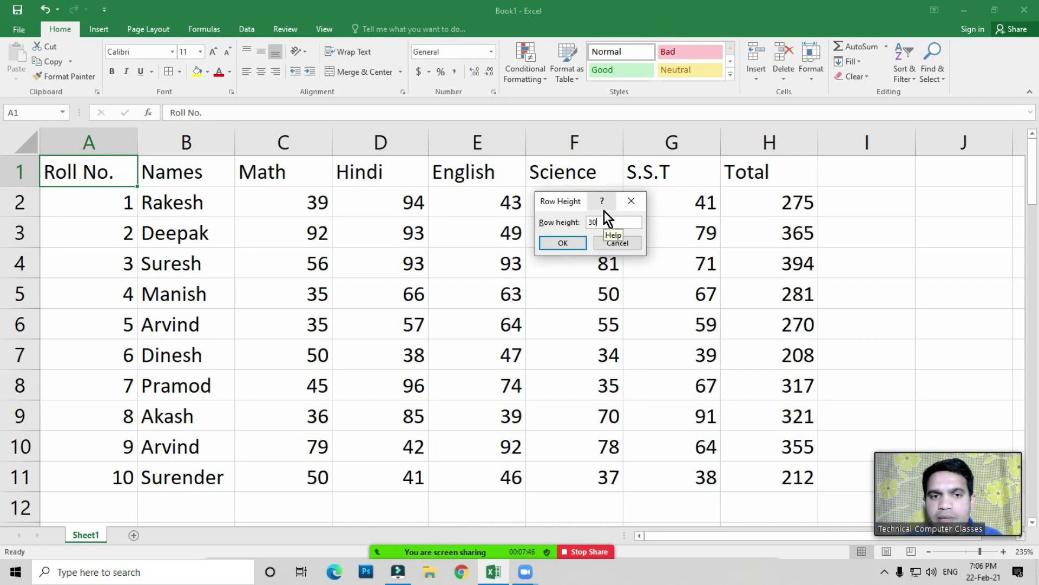
key(Return)
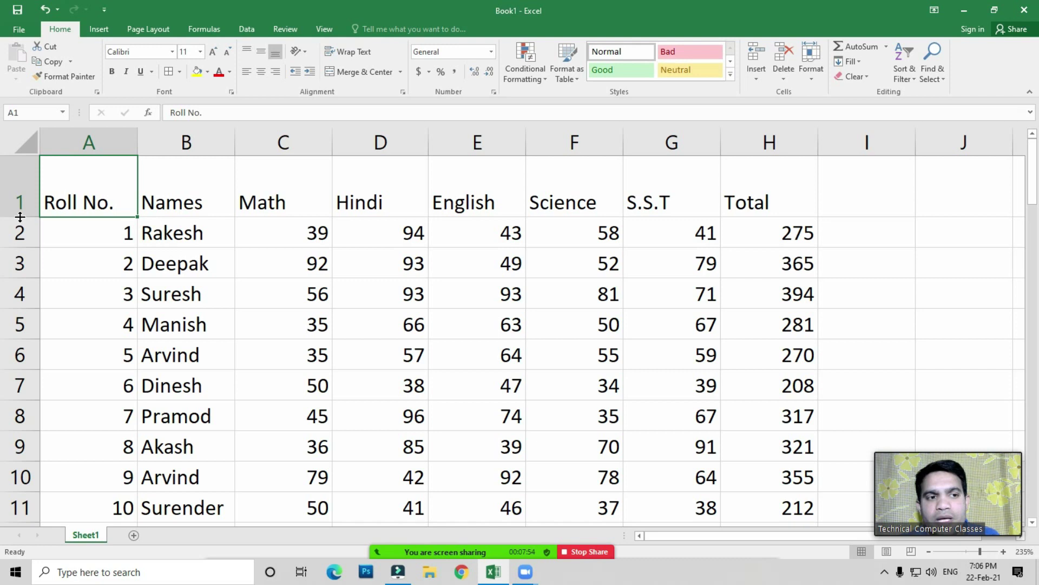
Step: Drag row 1 taller, then AutoFit Row Height back to the header text
drag(20, 216, 20, 256)
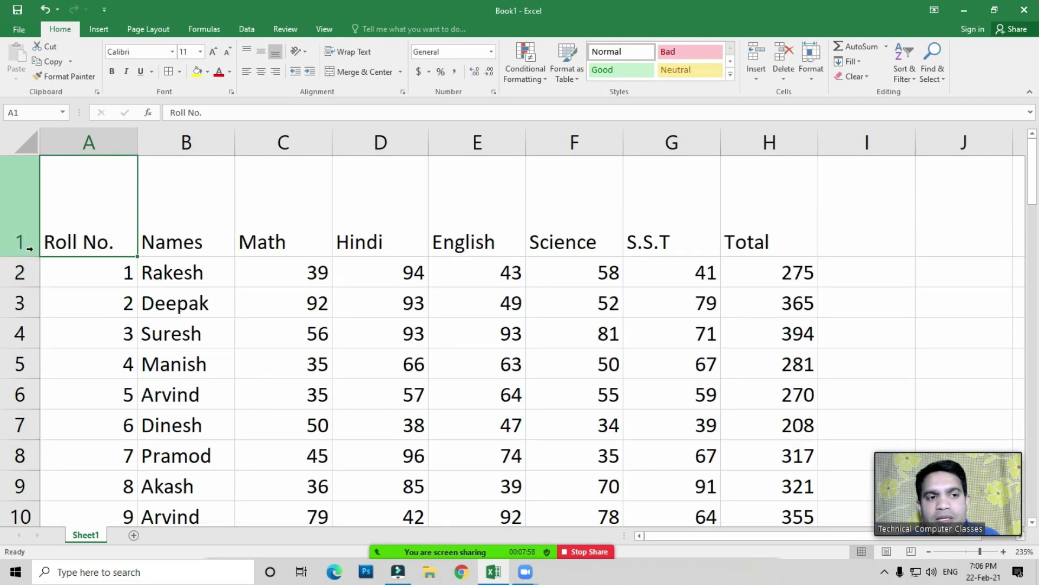
drag(27, 256, 27, 282)
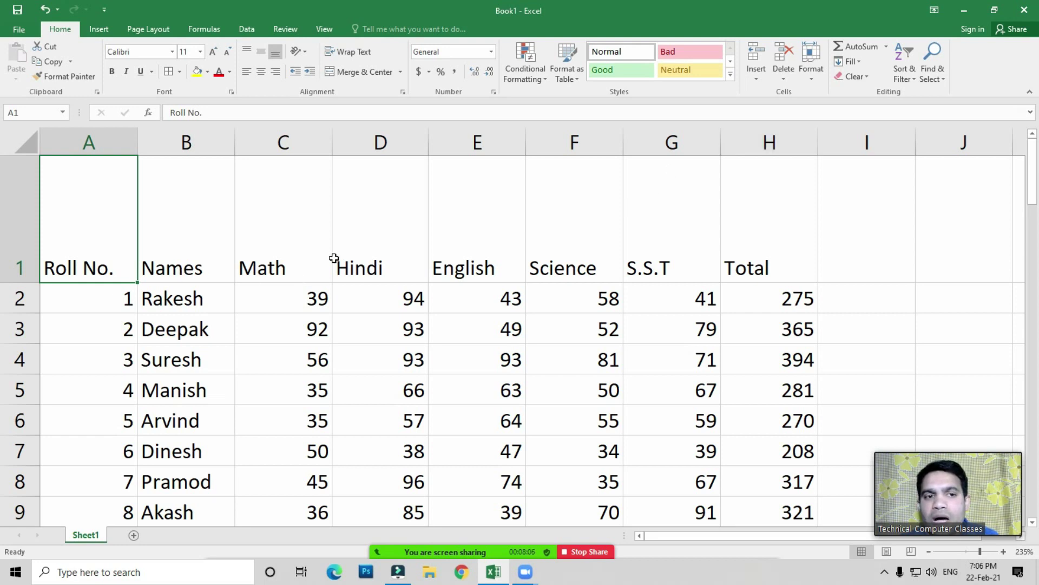
click(812, 70)
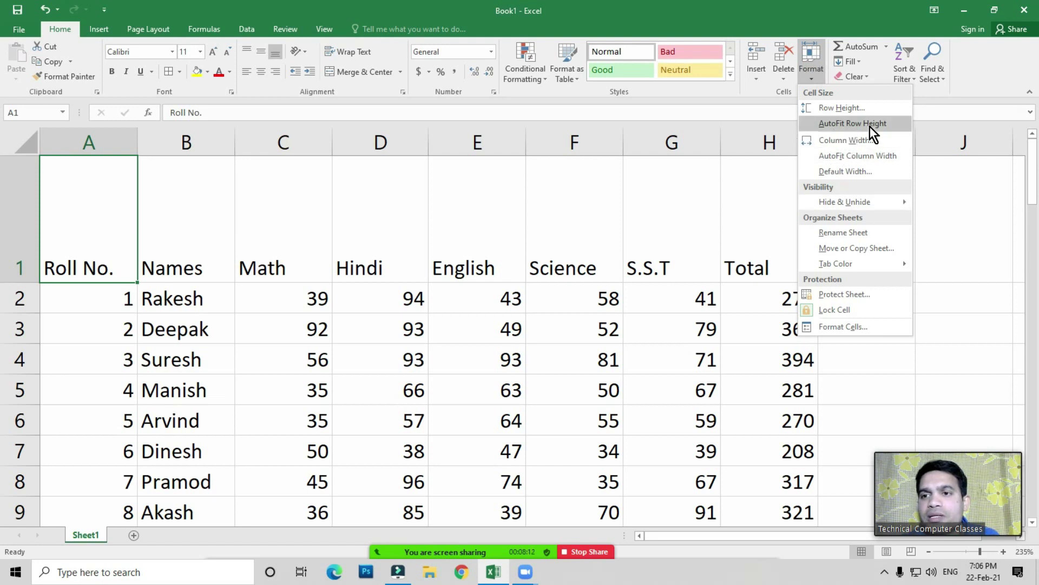
click(854, 124)
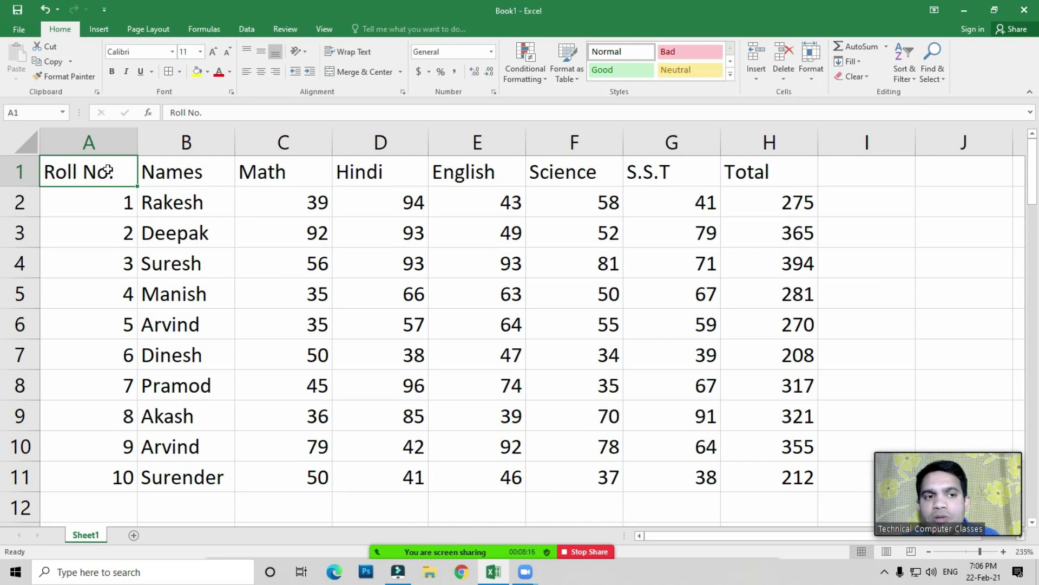
Step: Set the English column E width to 10, then drag its border slightly wider
click(363, 181)
click(464, 171)
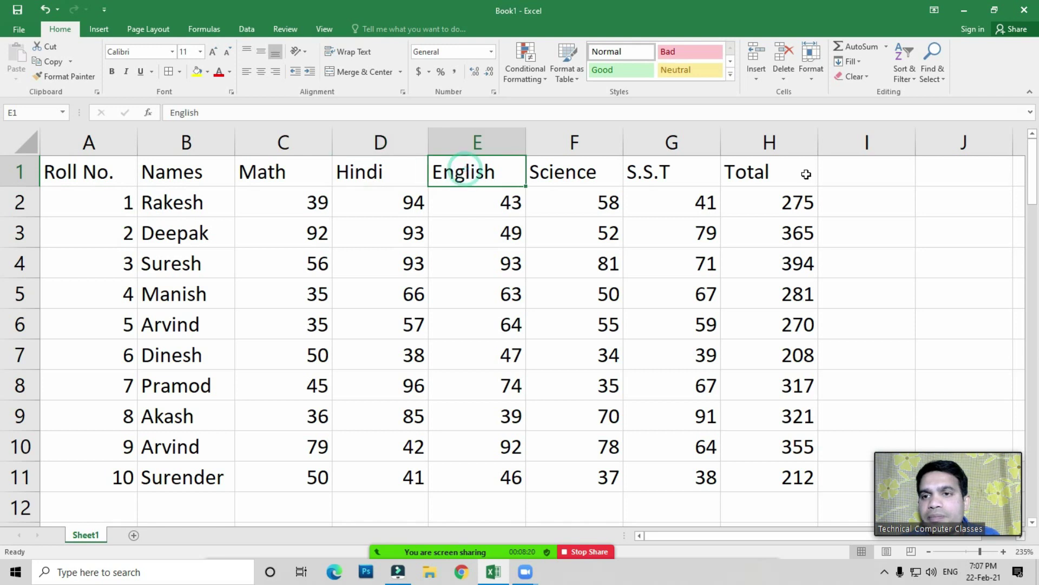
click(815, 79)
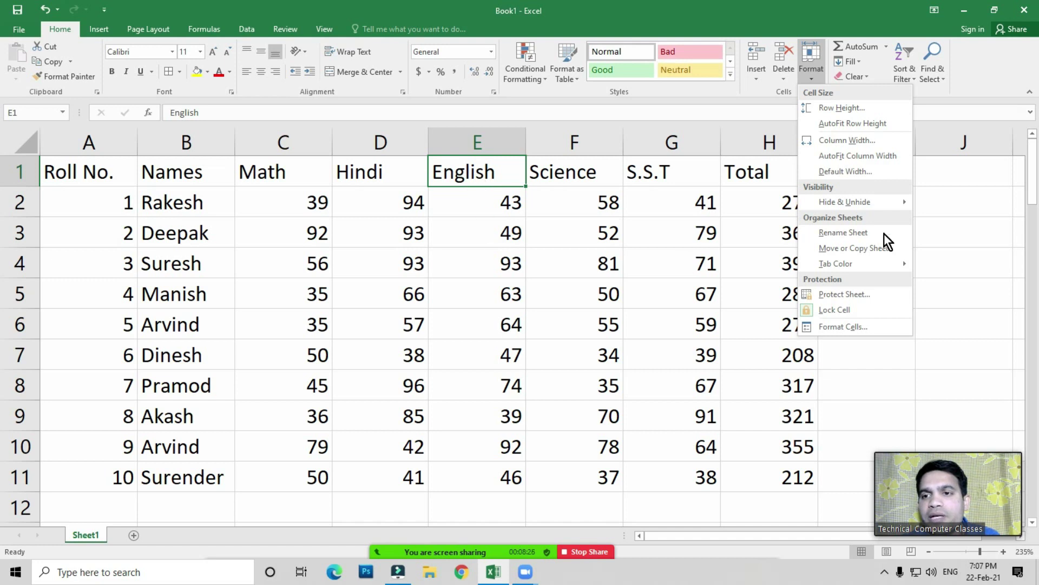
click(853, 143)
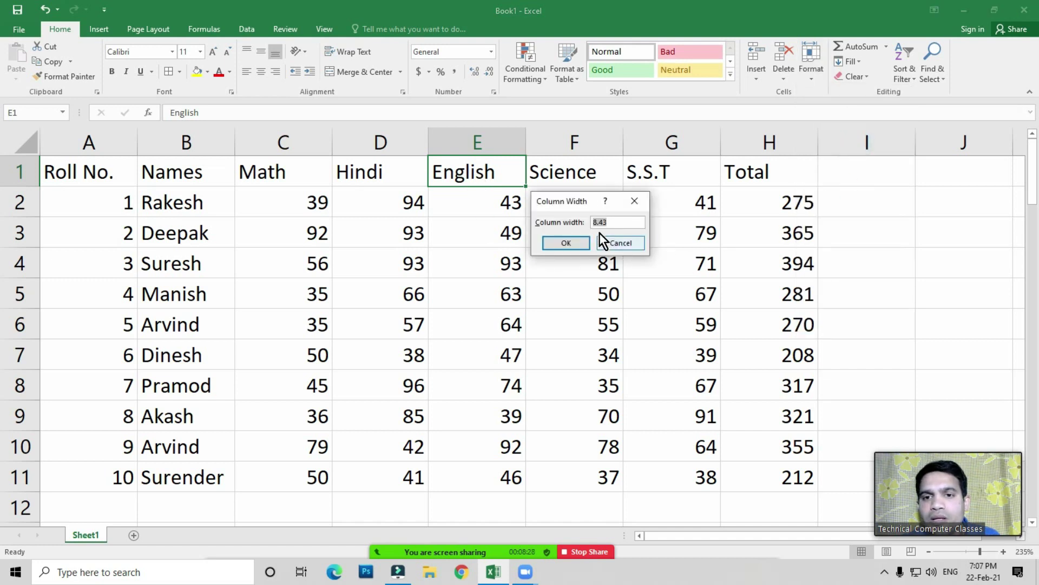
drag(562, 196, 563, 244)
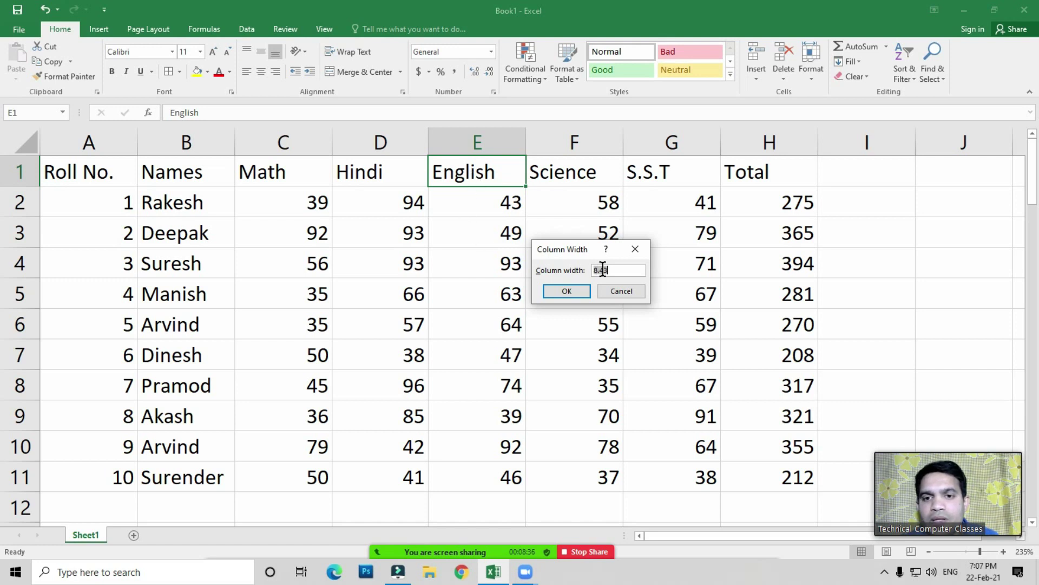
text(10)
click(567, 291)
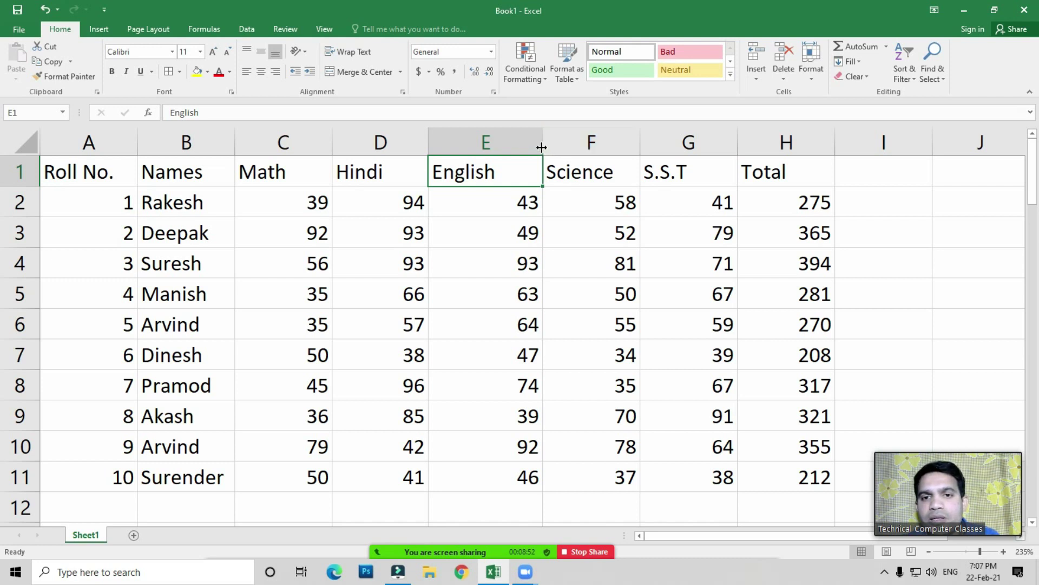
mouse_move(542, 144)
mouse_down()
mouse_move(631, 143)
mouse_move(515, 143)
mouse_up()
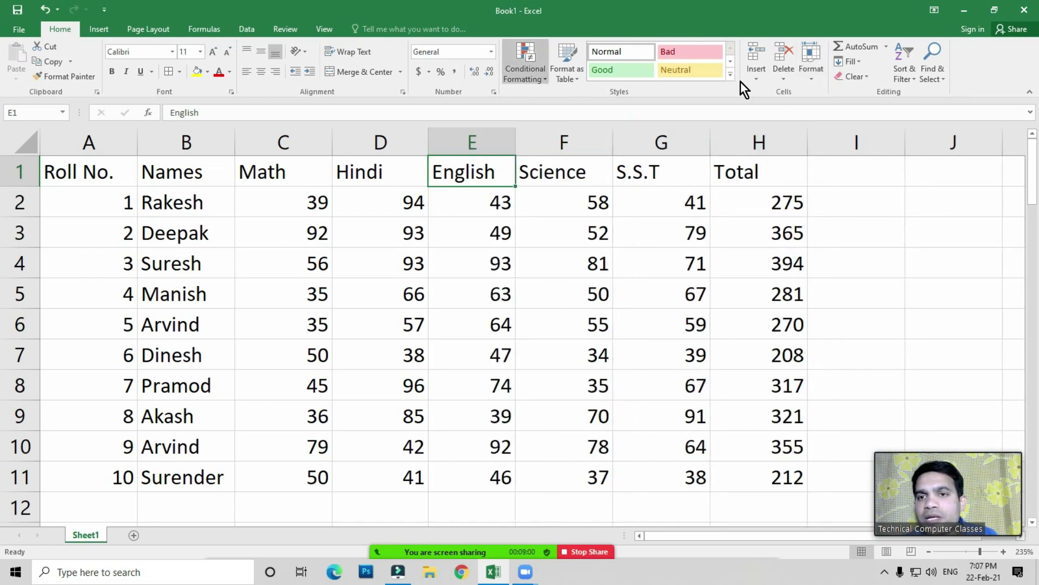
mouse_move(515, 143)
mouse_down()
mouse_move(548, 146)
mouse_move(538, 143)
mouse_up()
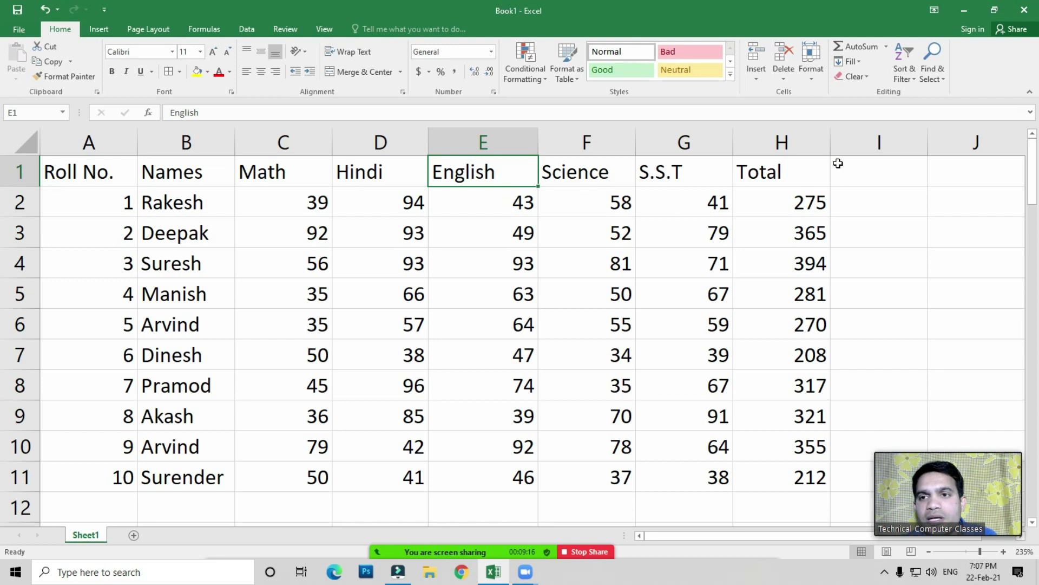
Step: Auto-fit column E, then select A1:H11 and auto-fit every table column
click(813, 76)
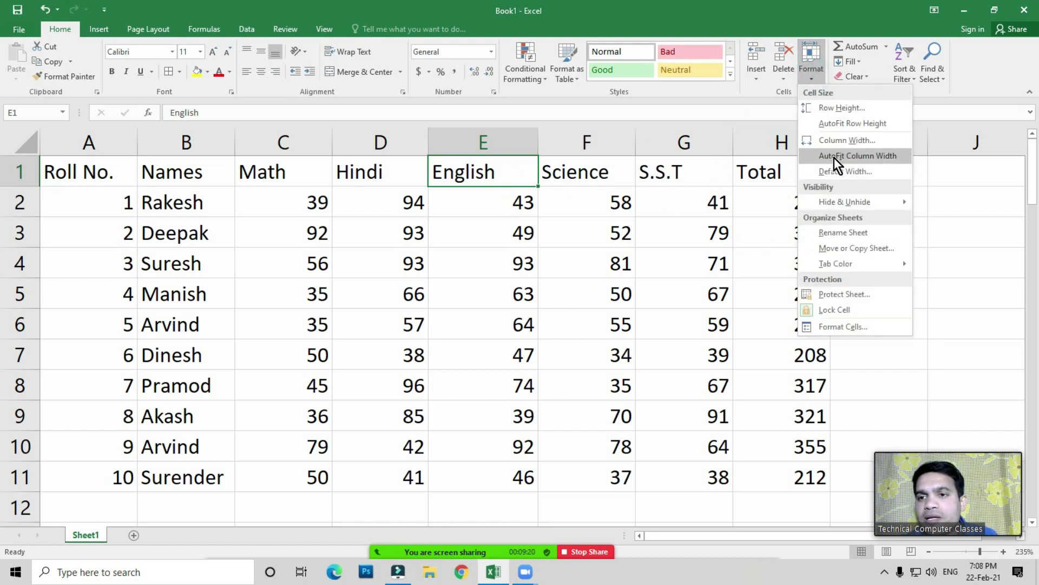
click(873, 158)
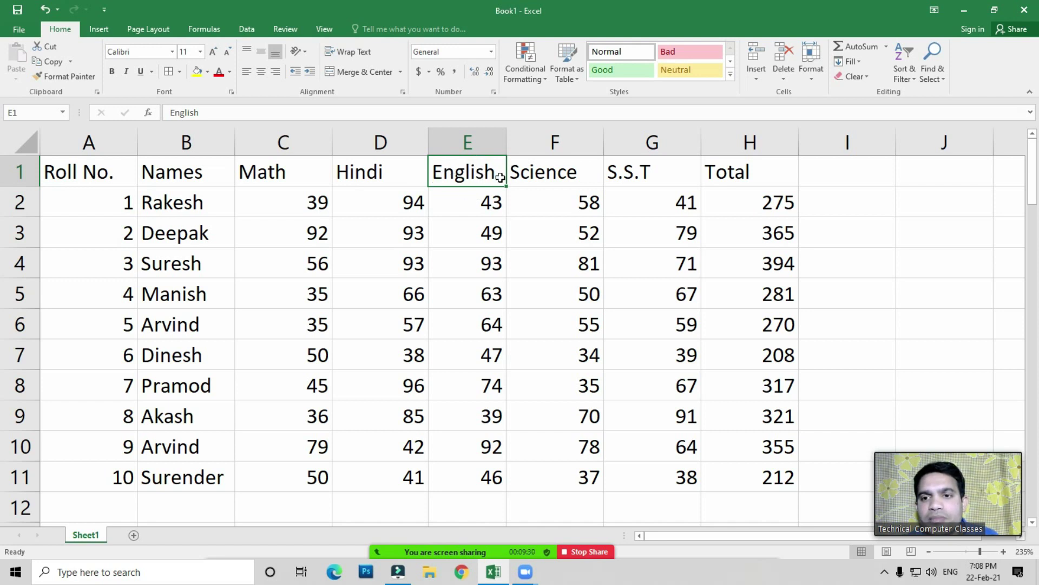
mouse_move(81, 172)
mouse_down()
mouse_move(755, 311)
mouse_move(723, 479)
mouse_up()
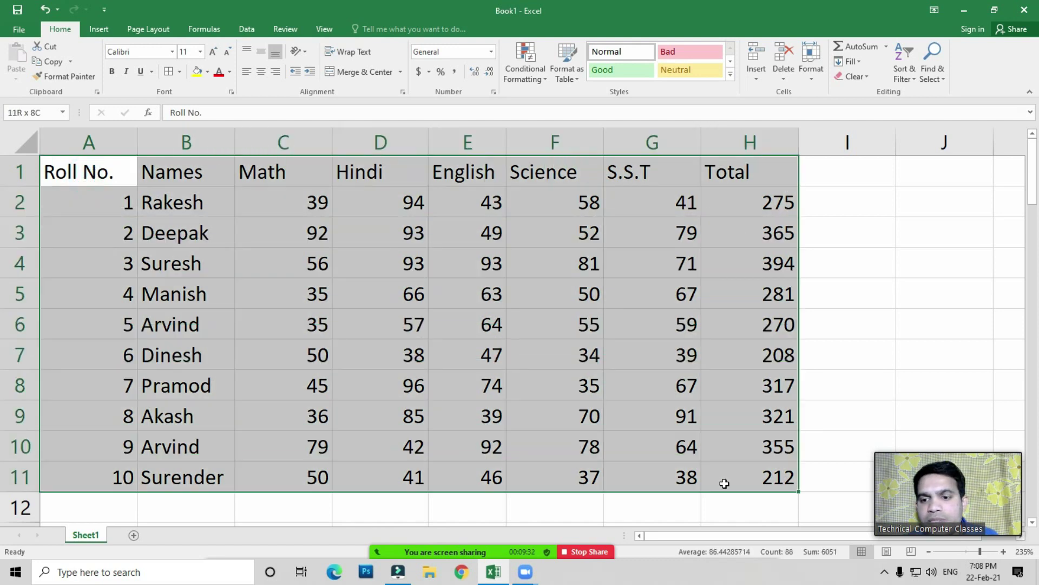
click(811, 85)
click(872, 156)
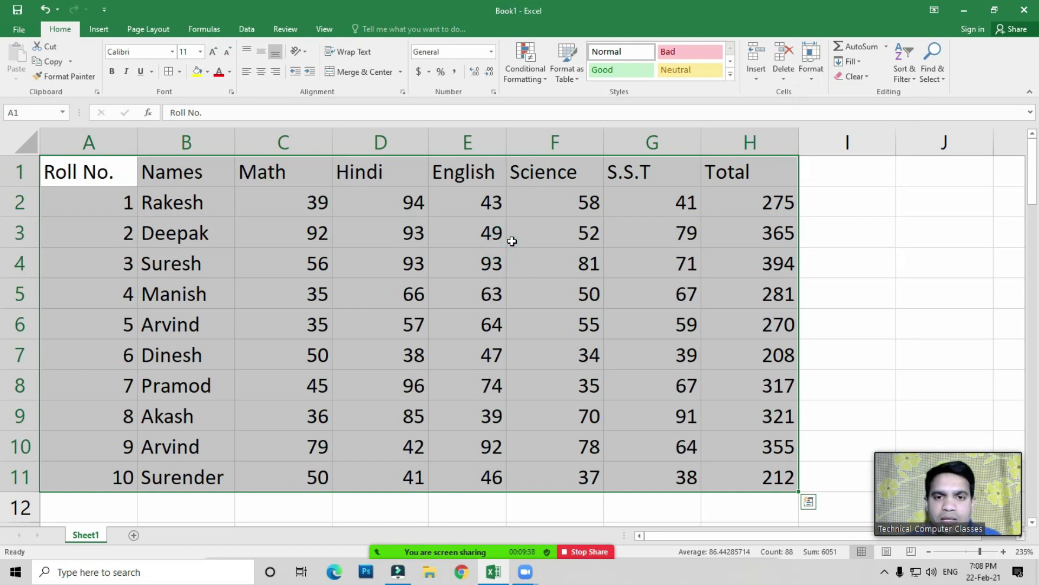
key(alt)
key(o)
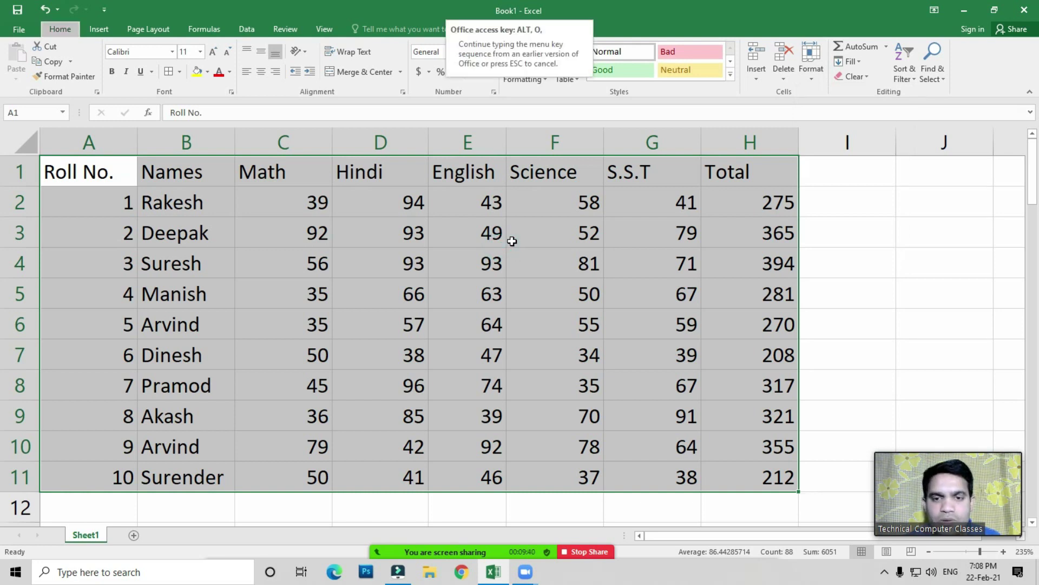
key(a)
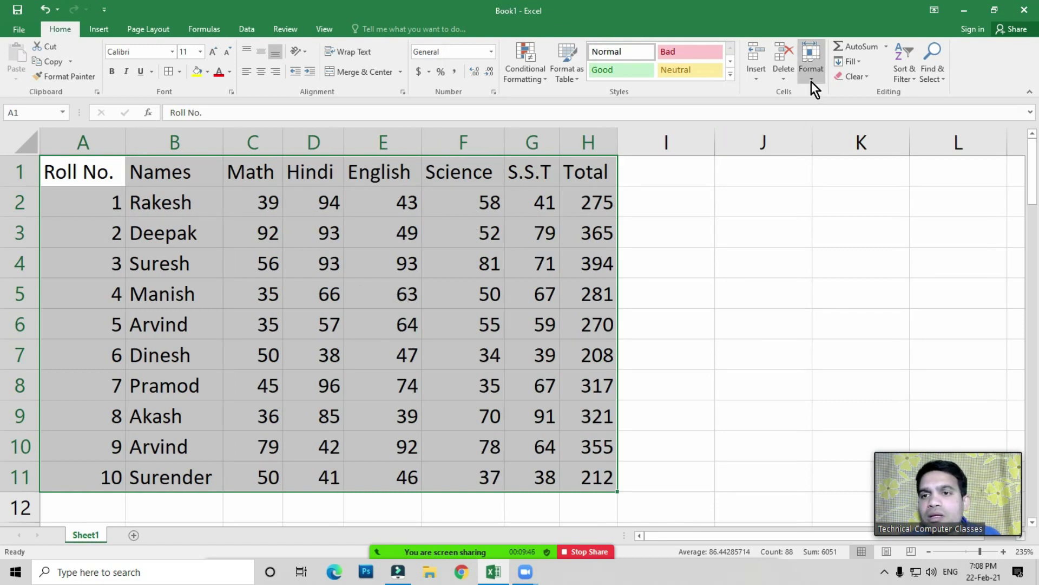
Step: Apply All Borders to every cell of the mark table
click(179, 72)
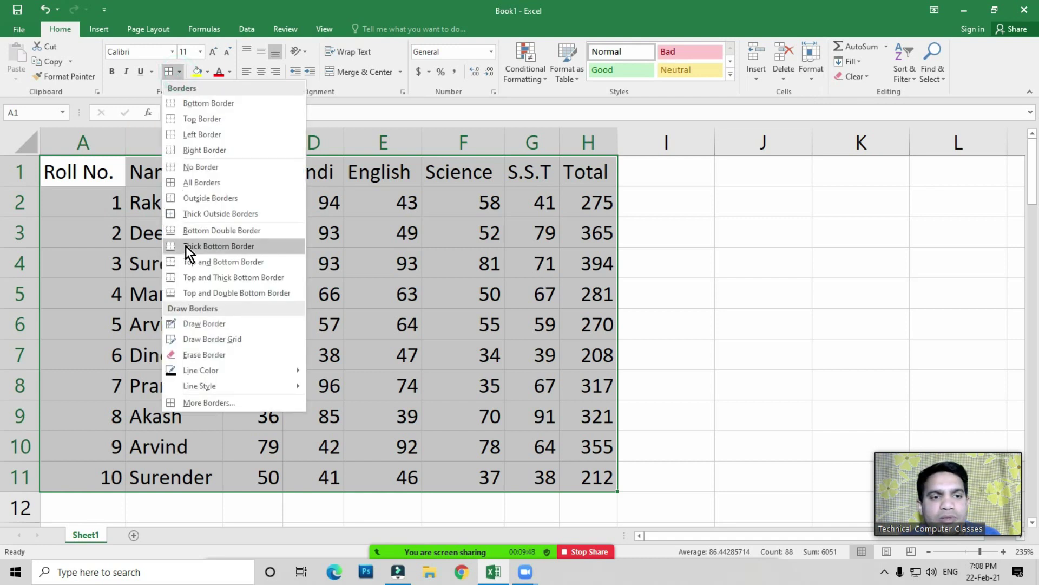
click(203, 180)
click(353, 238)
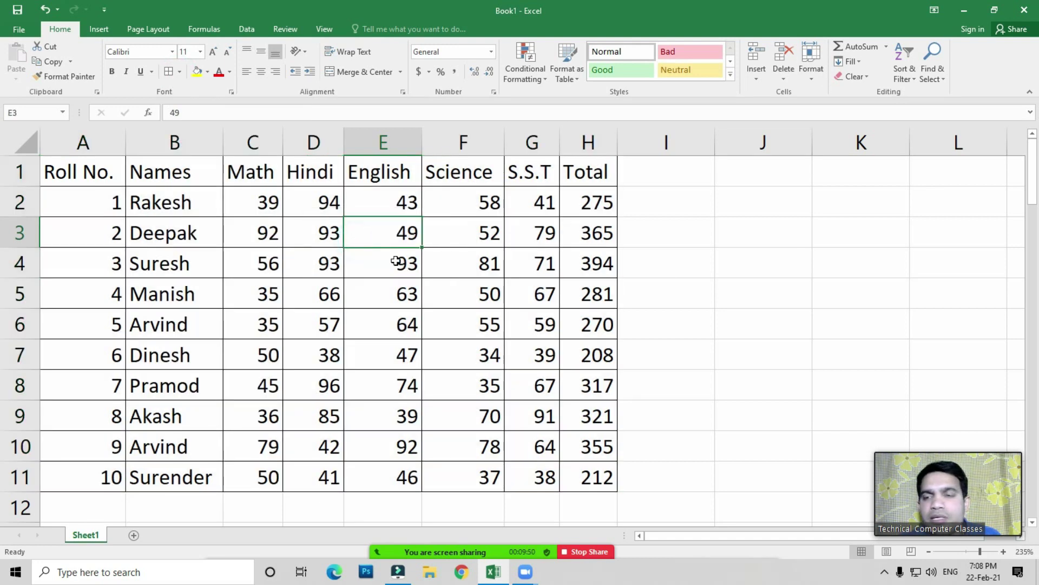
Step: Add a new blank worksheet, Sheet2, beside Sheet1
click(811, 75)
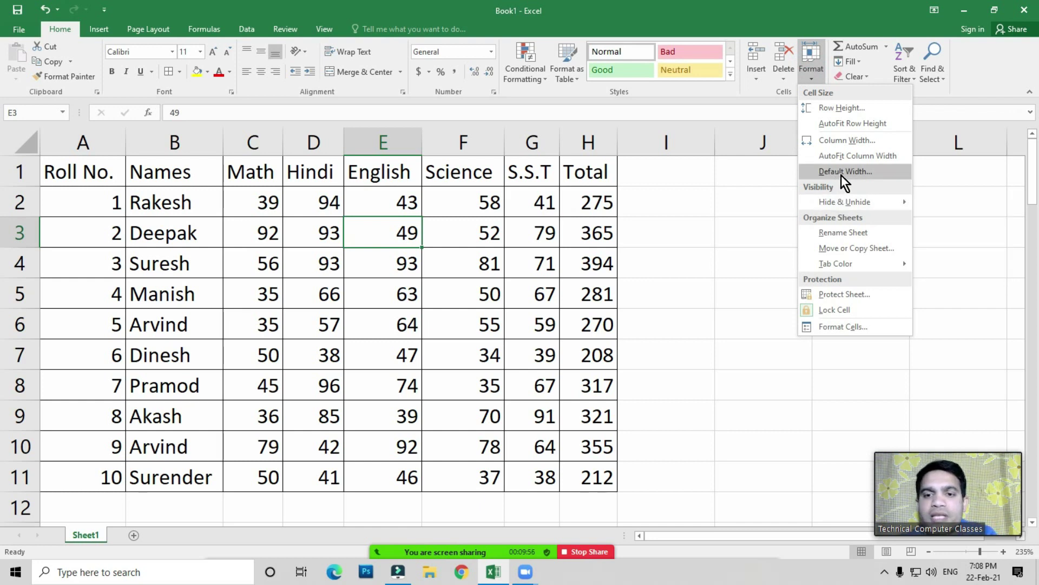
click(357, 301)
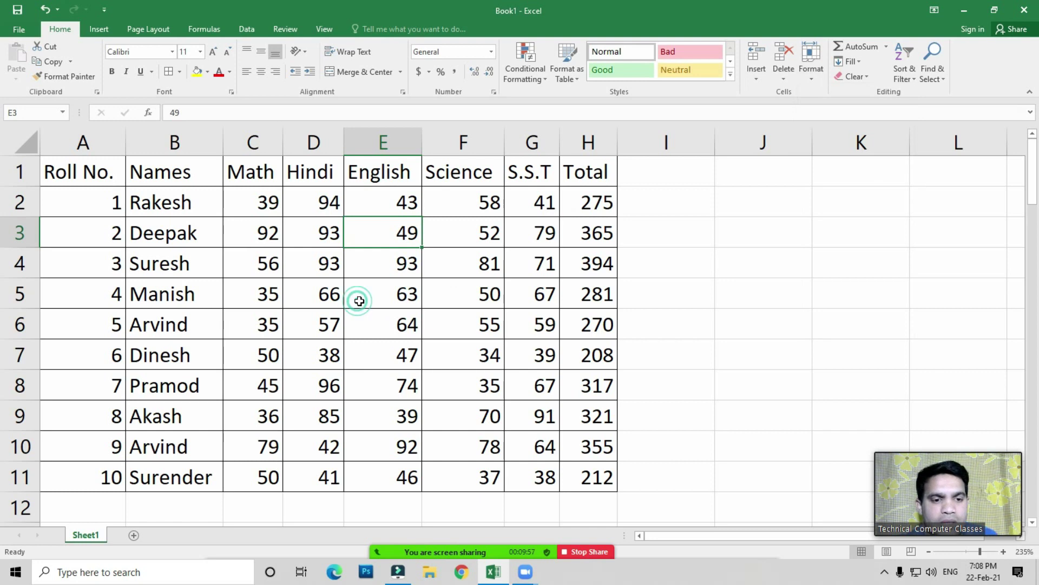
click(134, 535)
Step: Add a new blank worksheet, Sheet2, beside Sheet1
click(302, 292)
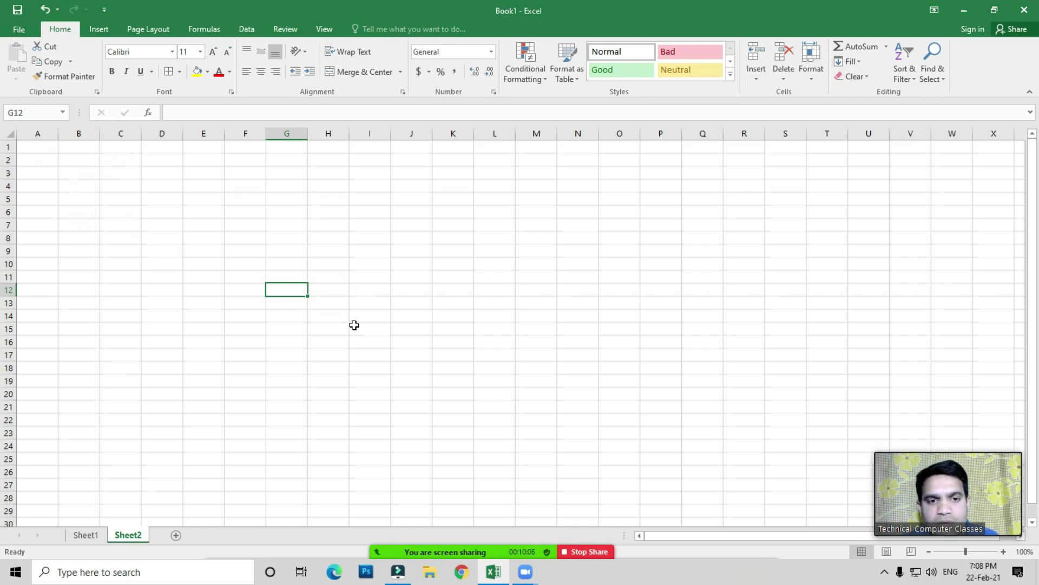
scroll(351, 327, up, 2)
scroll(351, 326, up, 2)
scroll(351, 326, up, 1)
scroll(352, 326, up, 2)
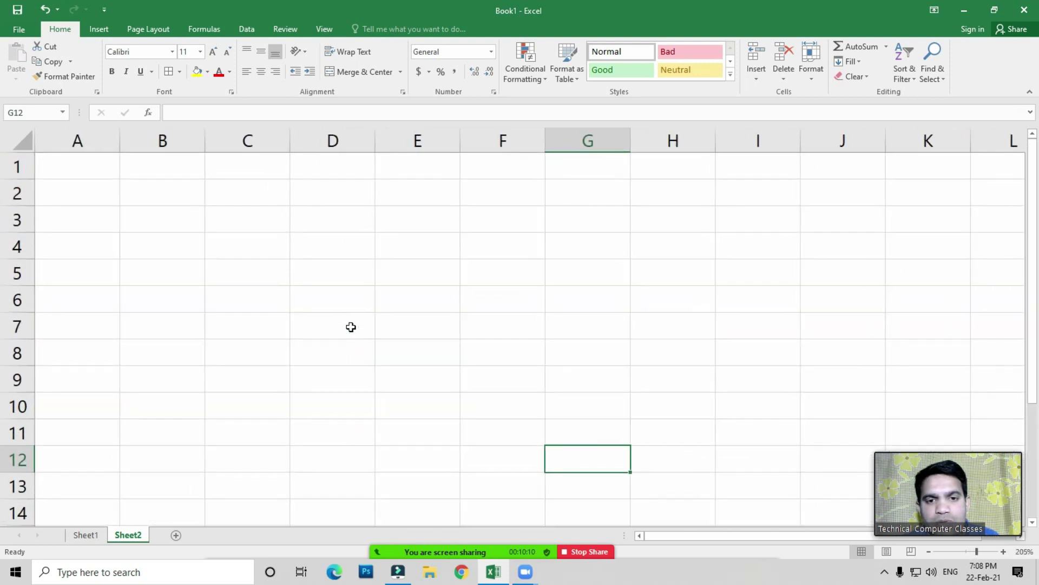
scroll(352, 327, up, 2)
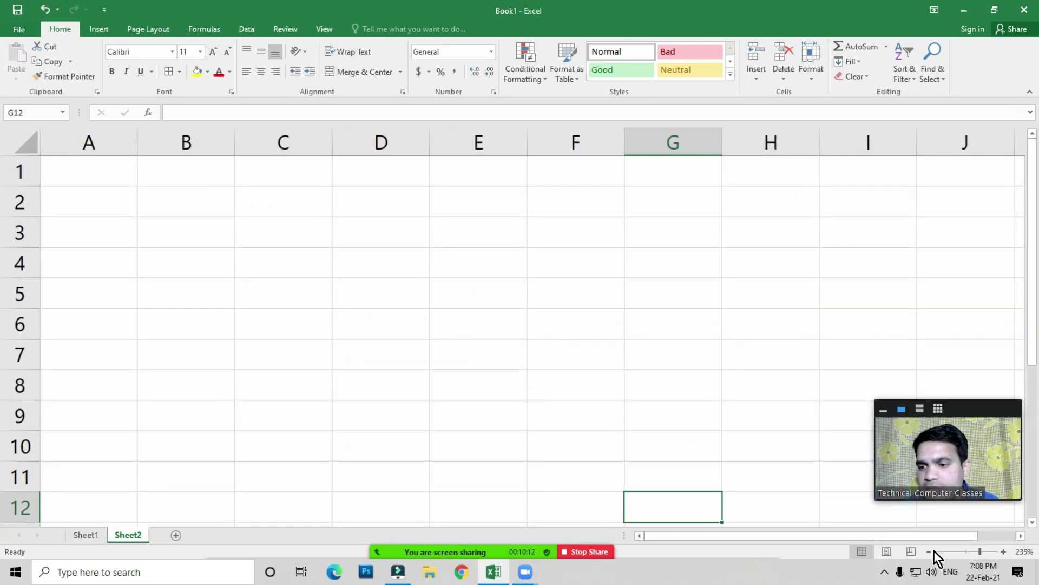
Step: Zoom in on the new Sheet2 and select cell E9
click(1004, 552)
click(1003, 552)
click(496, 393)
scroll(281, 345, up, 1)
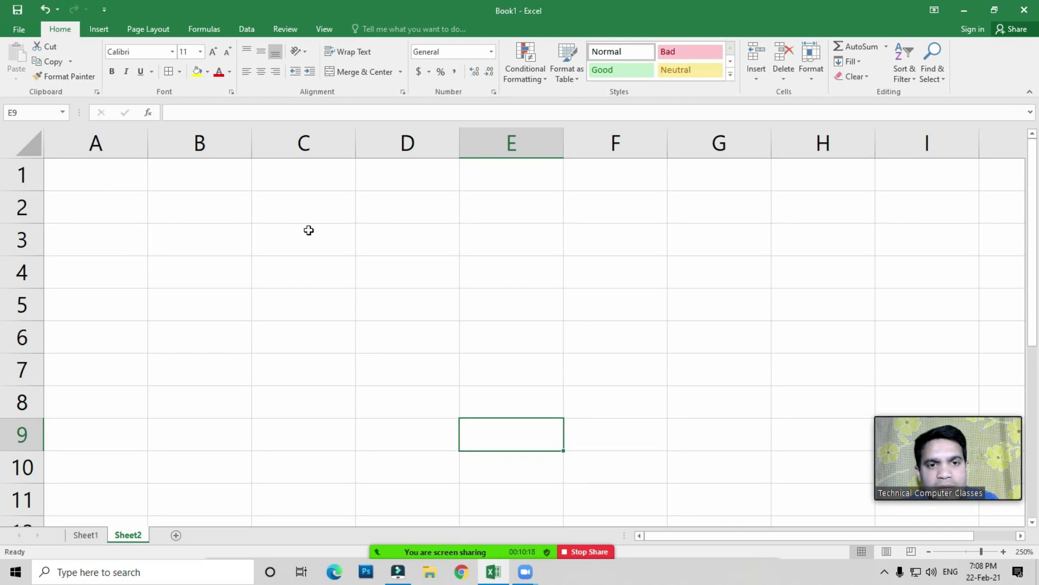
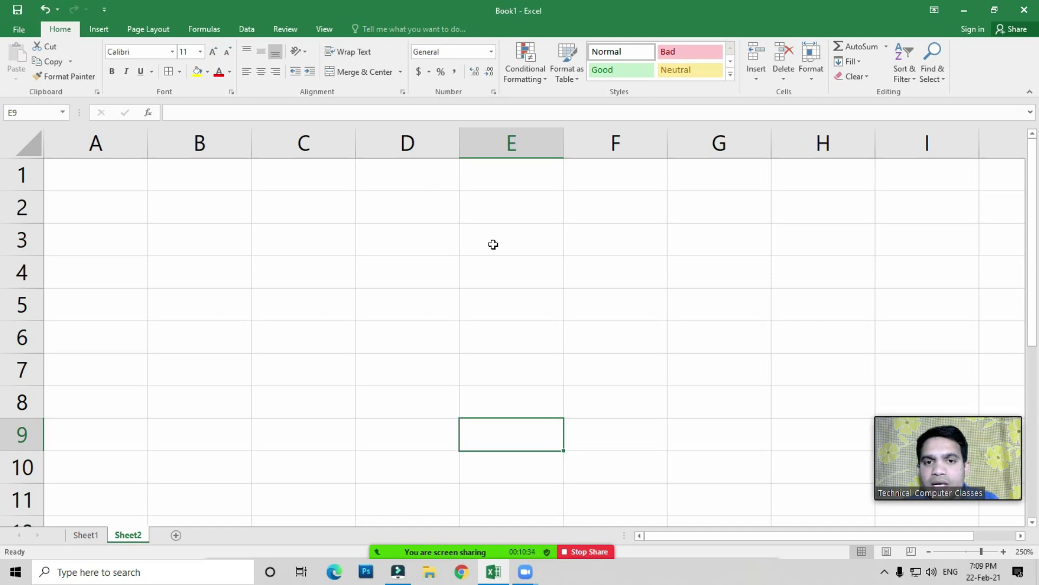
Step: Change Sheet2's default column width from 8.43 to 12
click(811, 75)
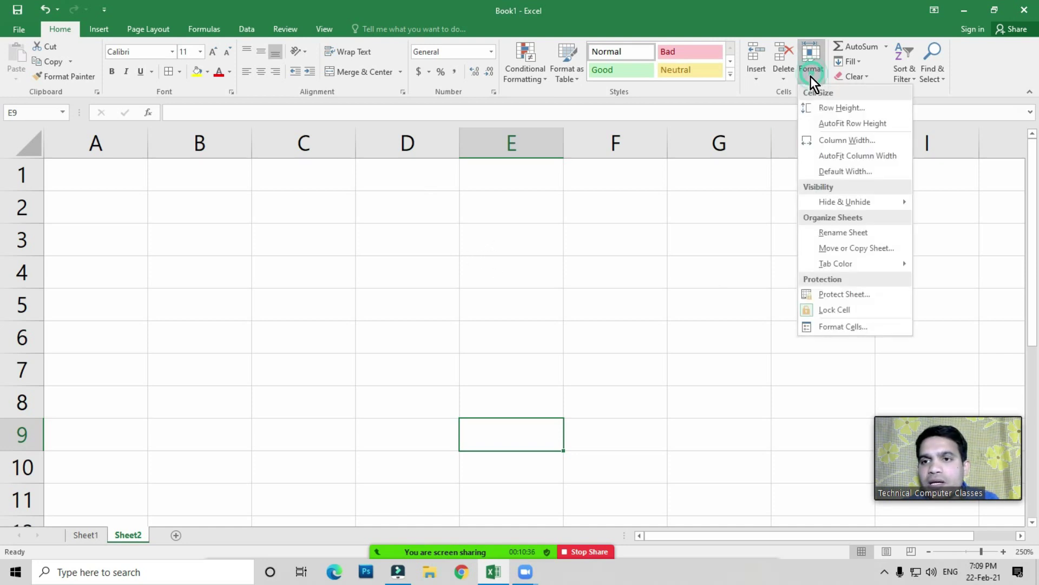
click(853, 171)
drag(580, 250, 517, 222)
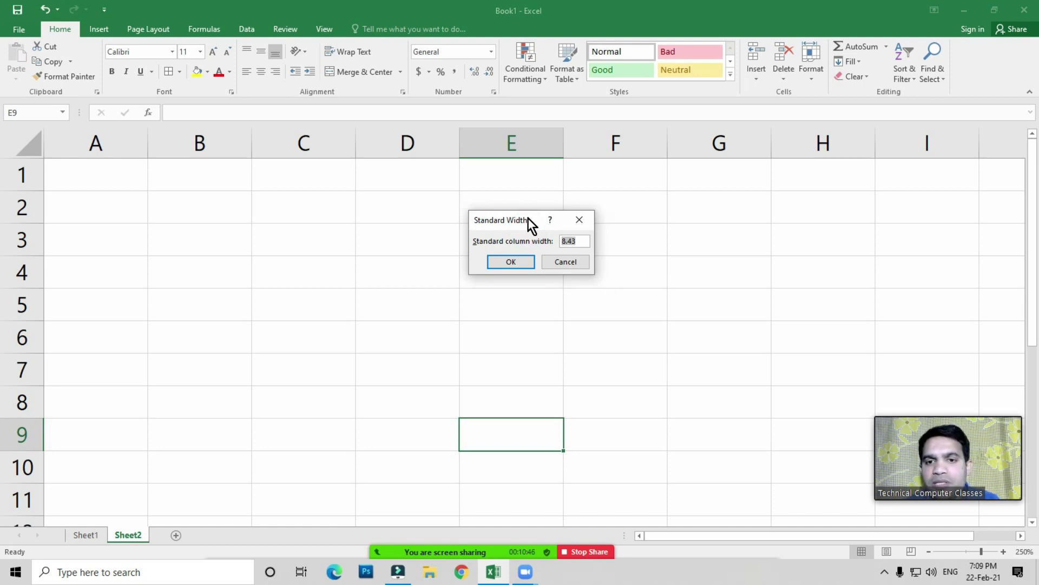
key(BackSpace)
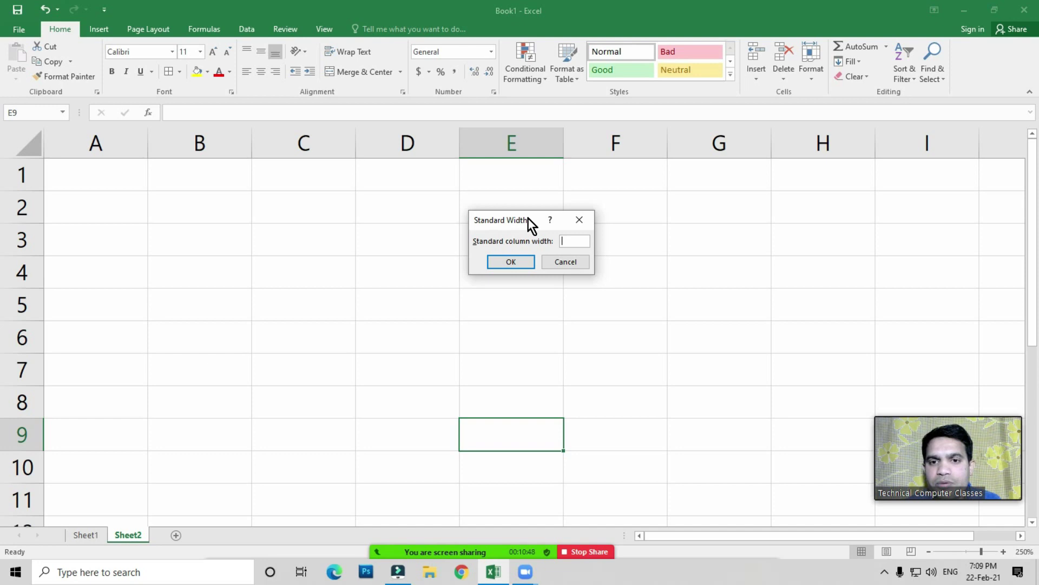
text(12)
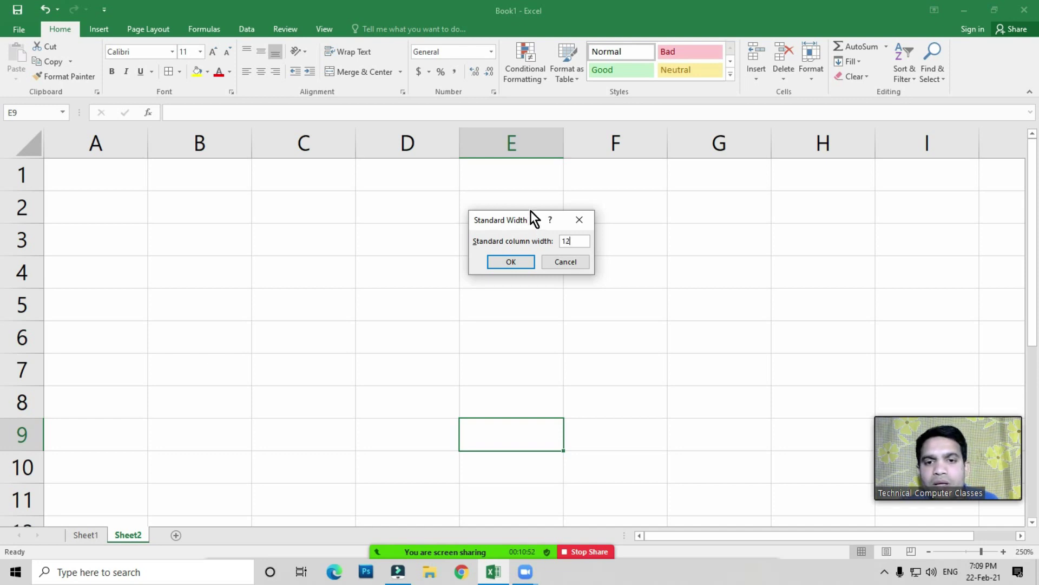
click(518, 261)
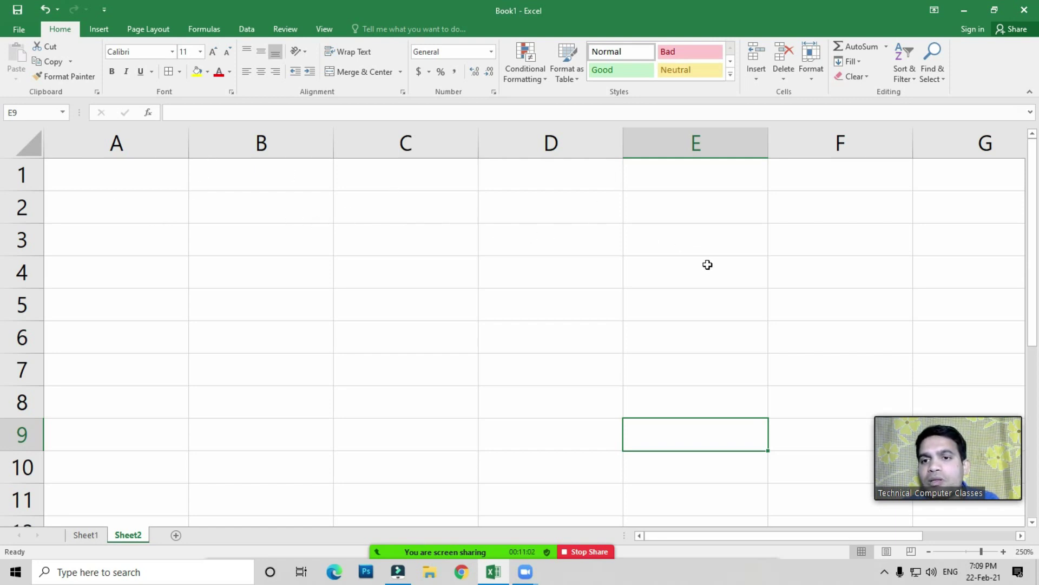
click(812, 81)
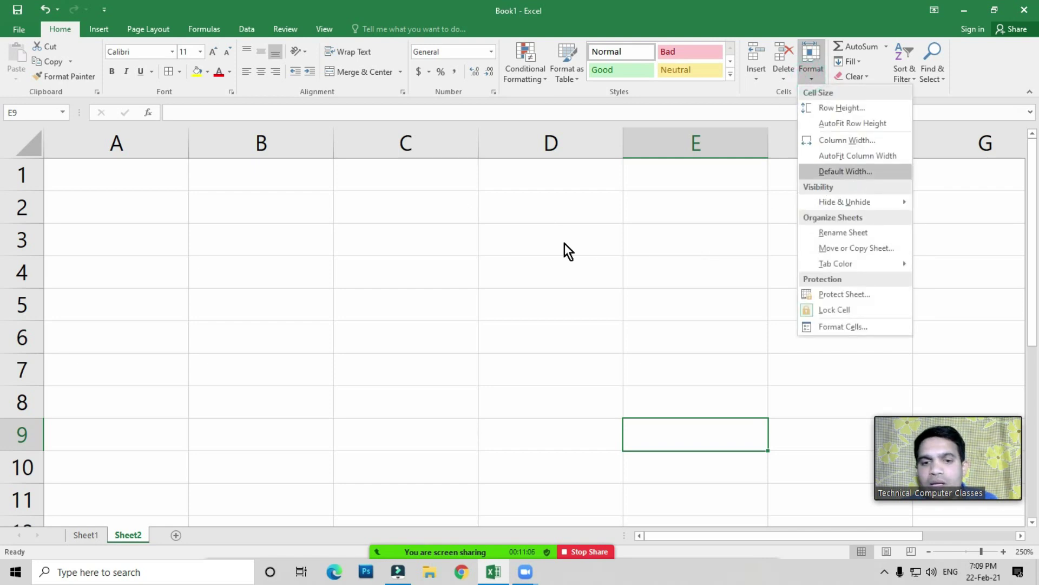
Step: Switch to Sheet1's marks table and pick a cell in the Hindi column
click(290, 281)
click(86, 535)
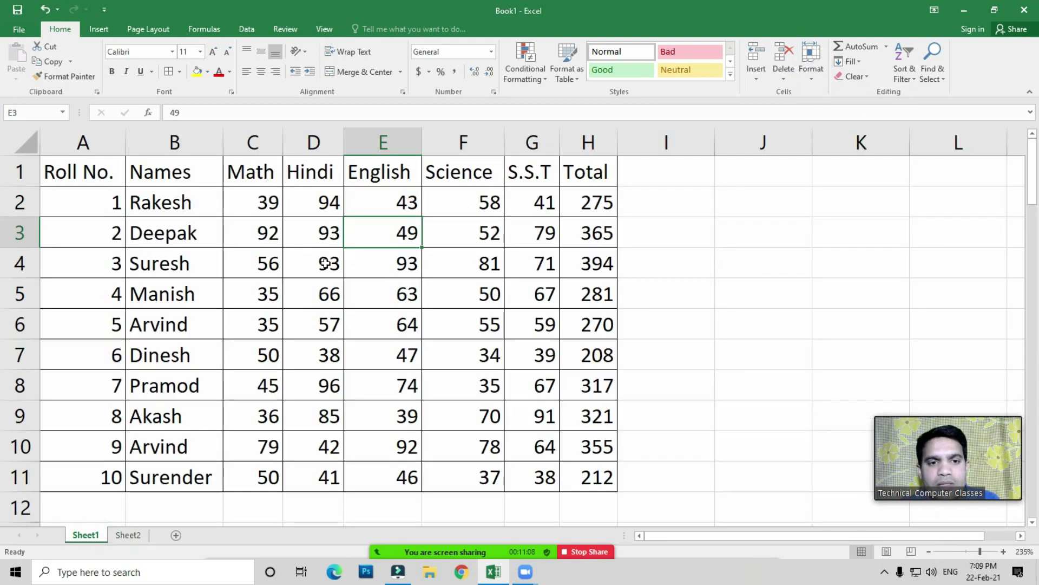
click(322, 263)
Step: Look through the Format menu, then select the student names in B3:B4
click(814, 78)
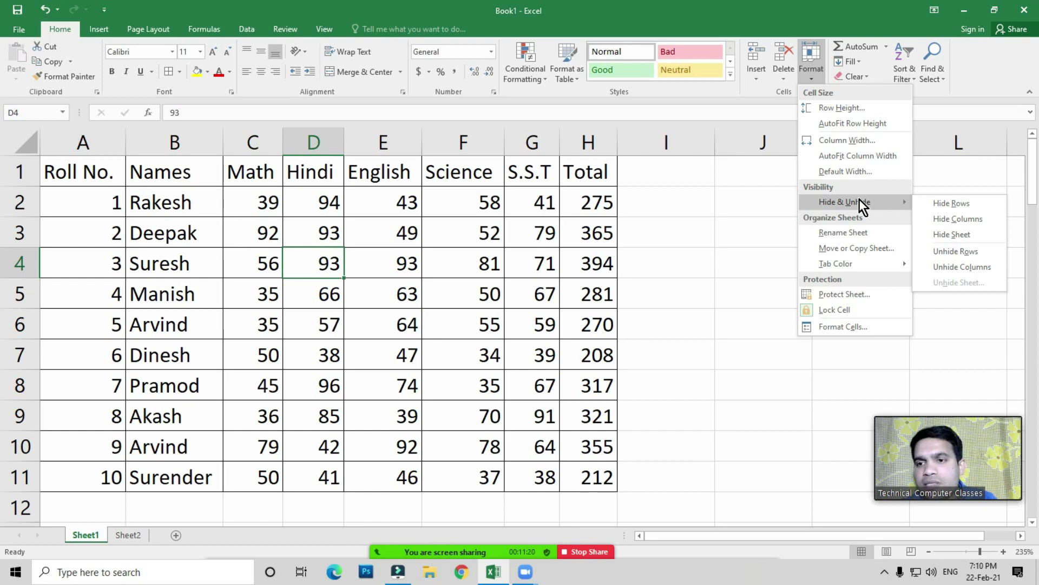
click(381, 238)
click(368, 239)
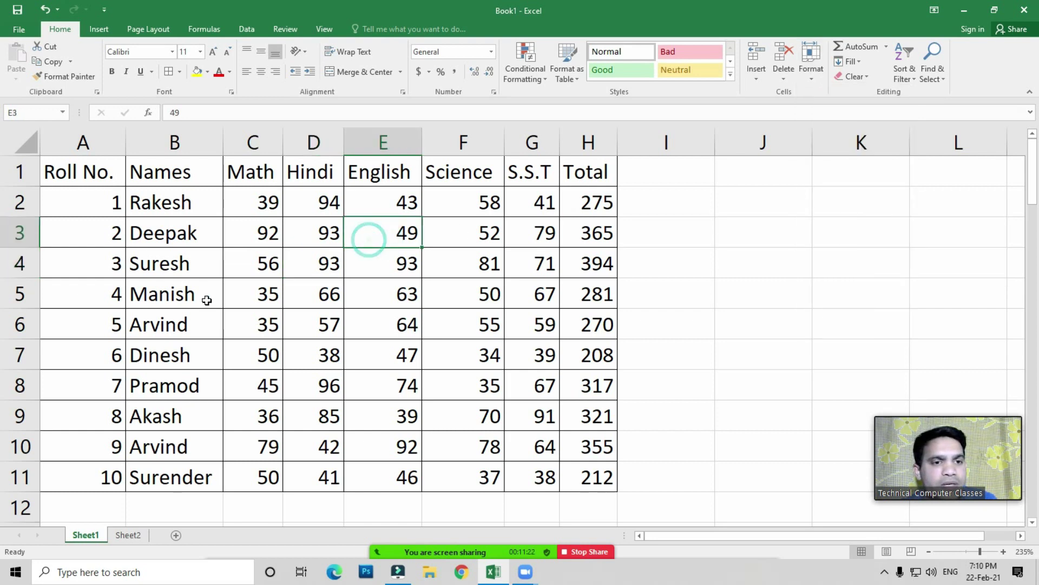
mouse_move(143, 233)
mouse_down()
mouse_move(197, 250)
mouse_move(189, 254)
mouse_up()
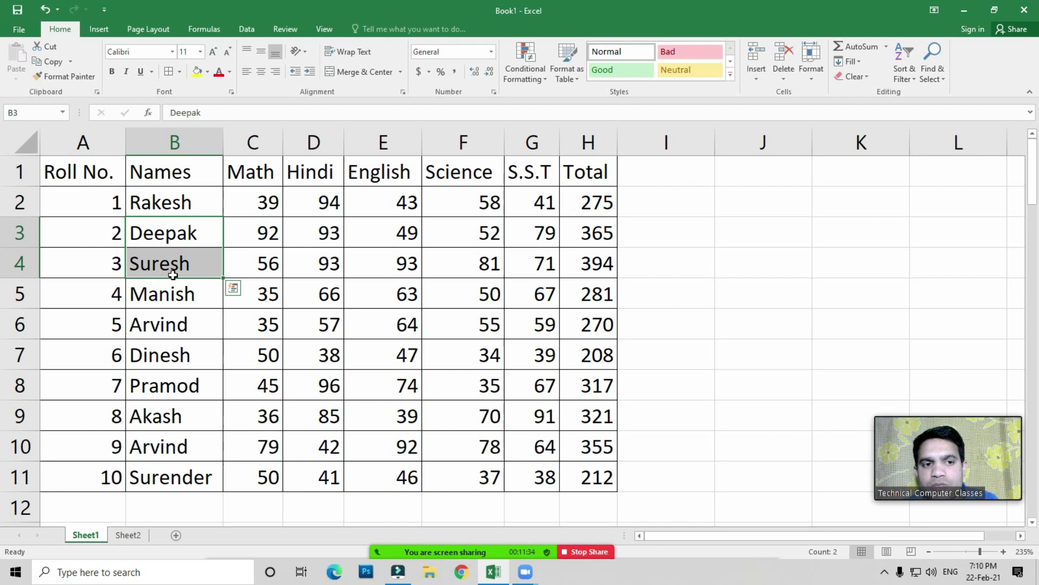
click(810, 77)
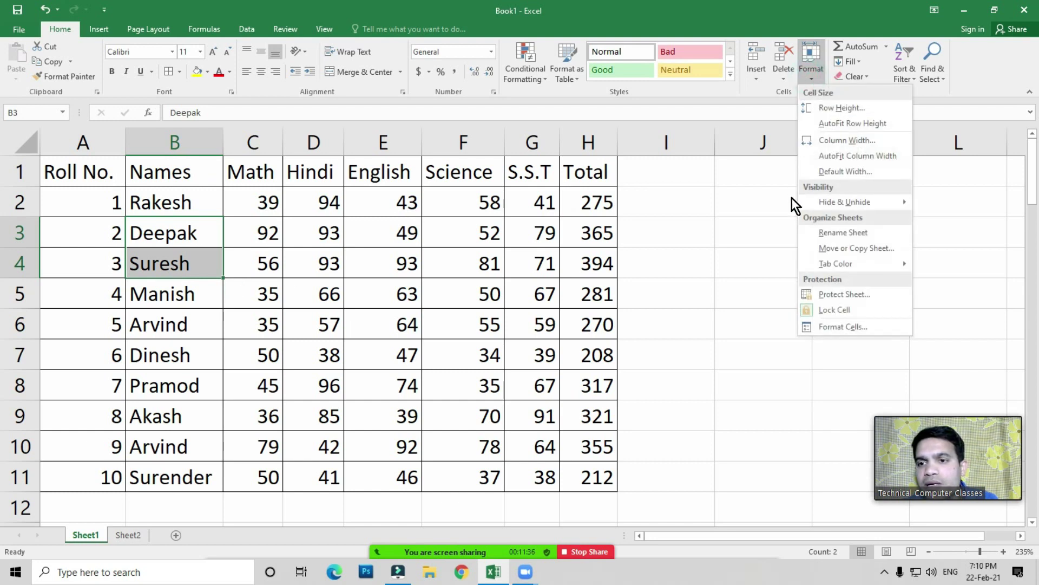
click(834, 203)
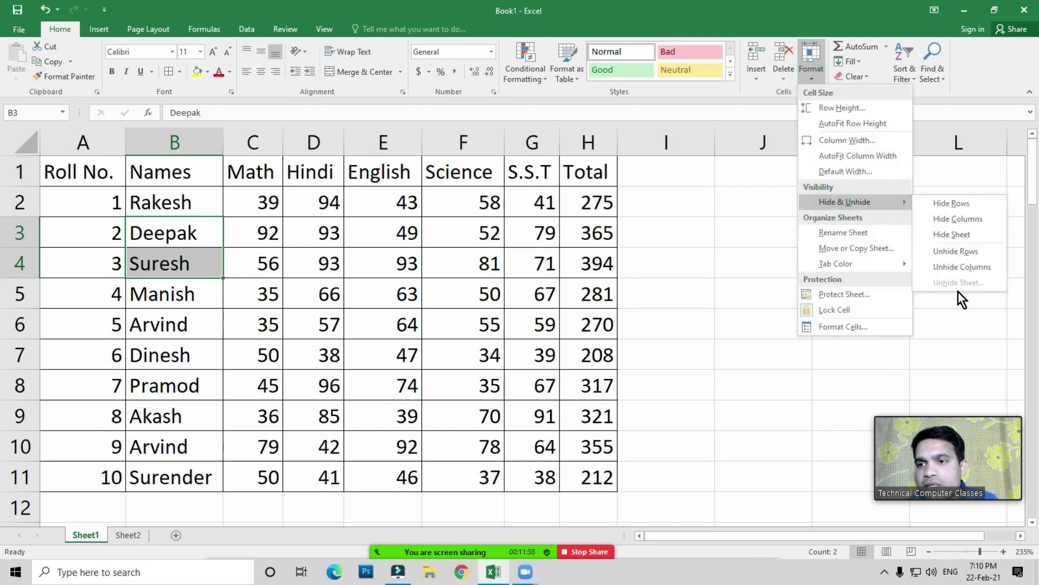
click(961, 207)
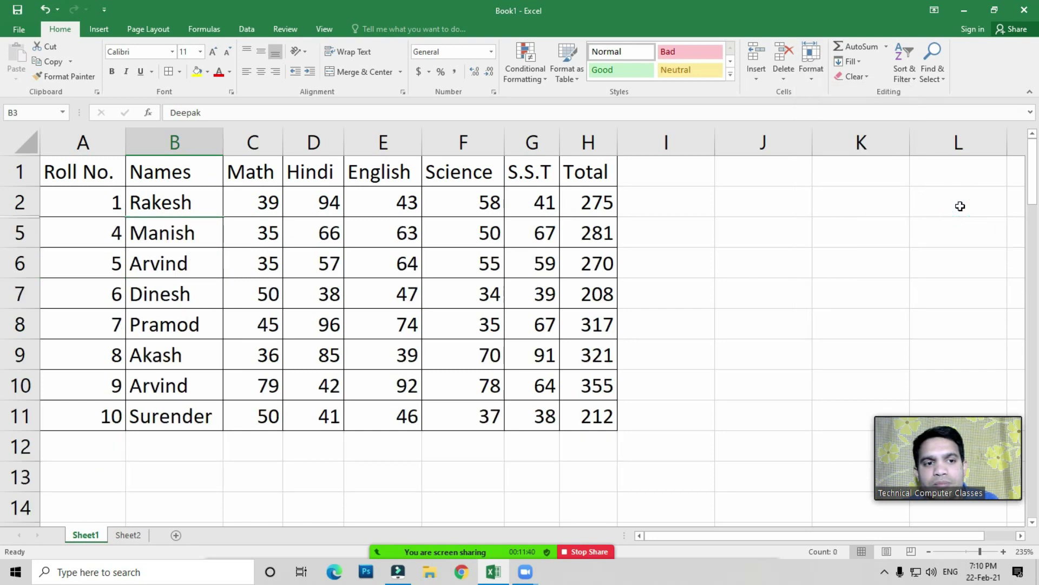
click(135, 234)
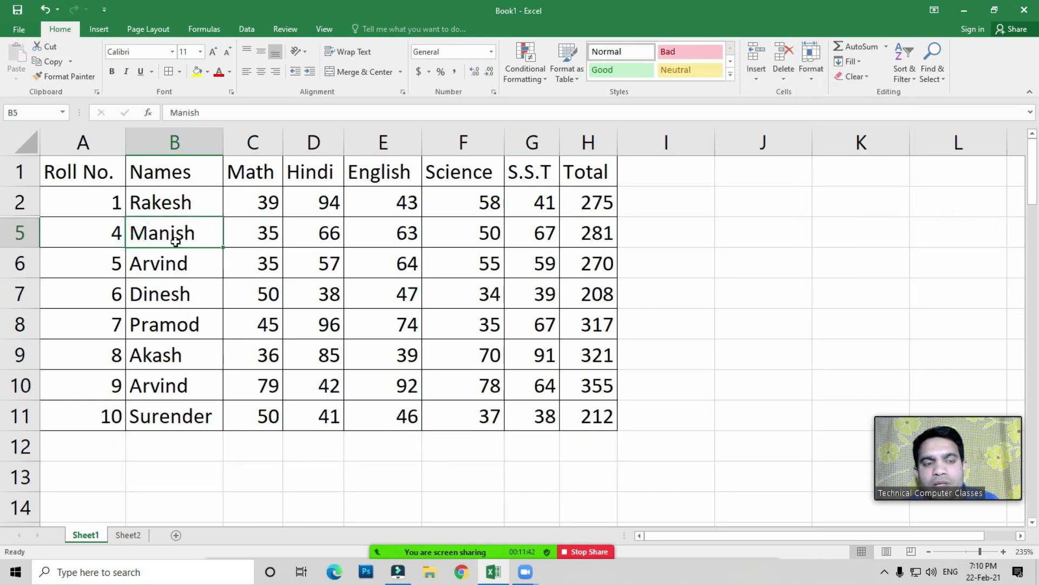
drag(95, 202, 148, 221)
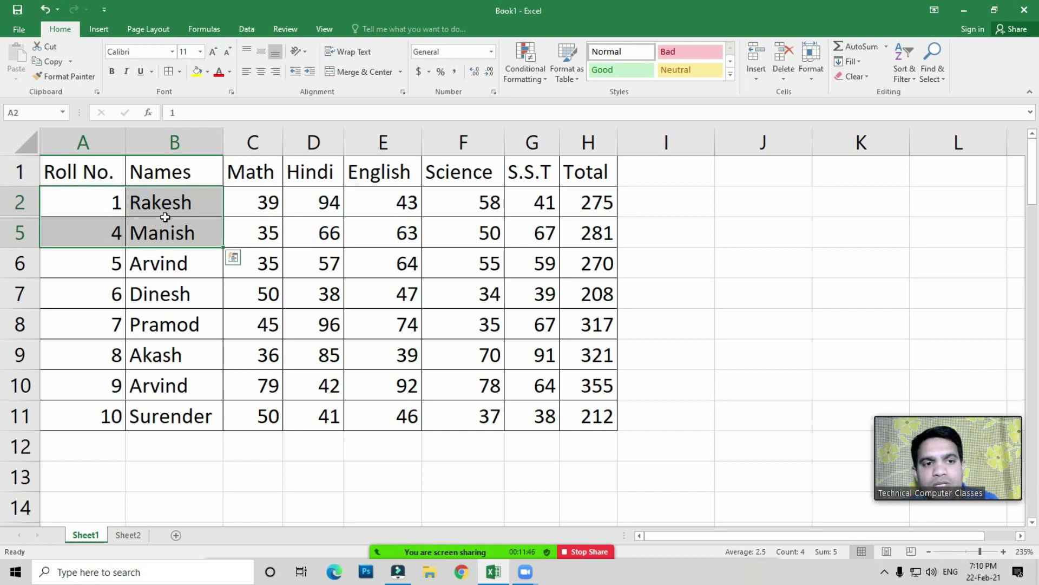
click(812, 70)
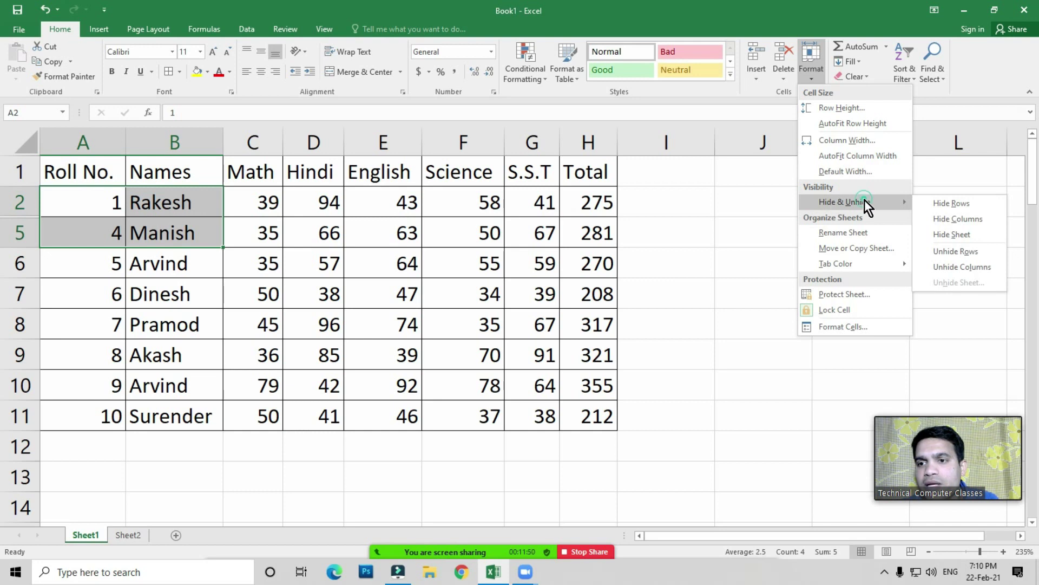
mouse_move(845, 201)
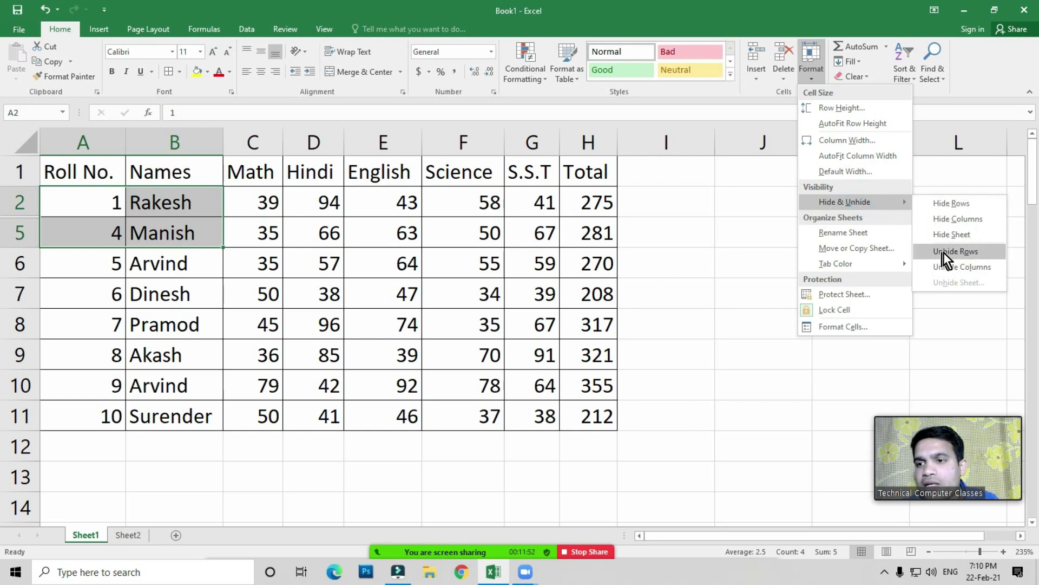
click(967, 249)
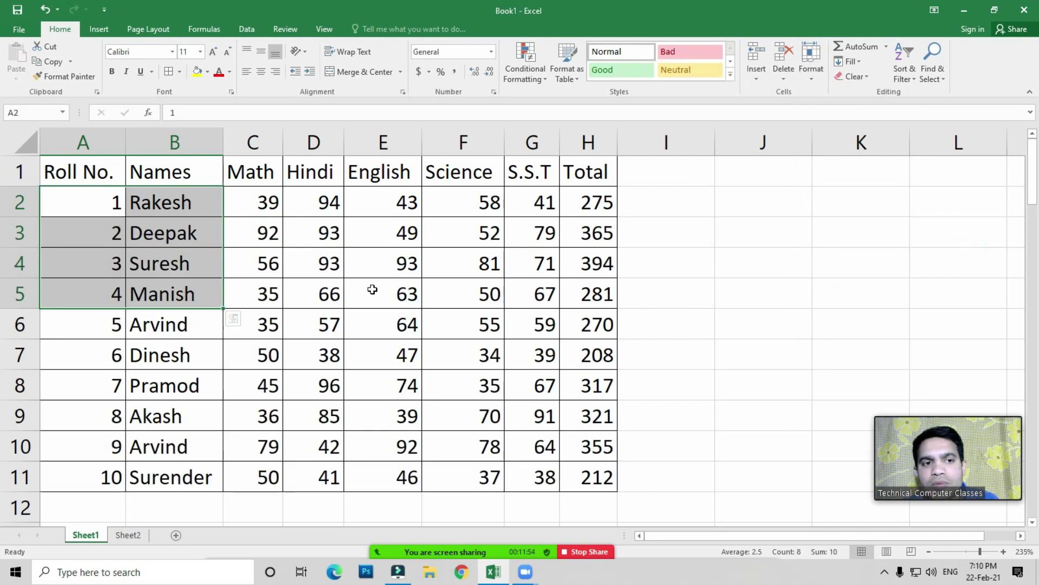
click(374, 291)
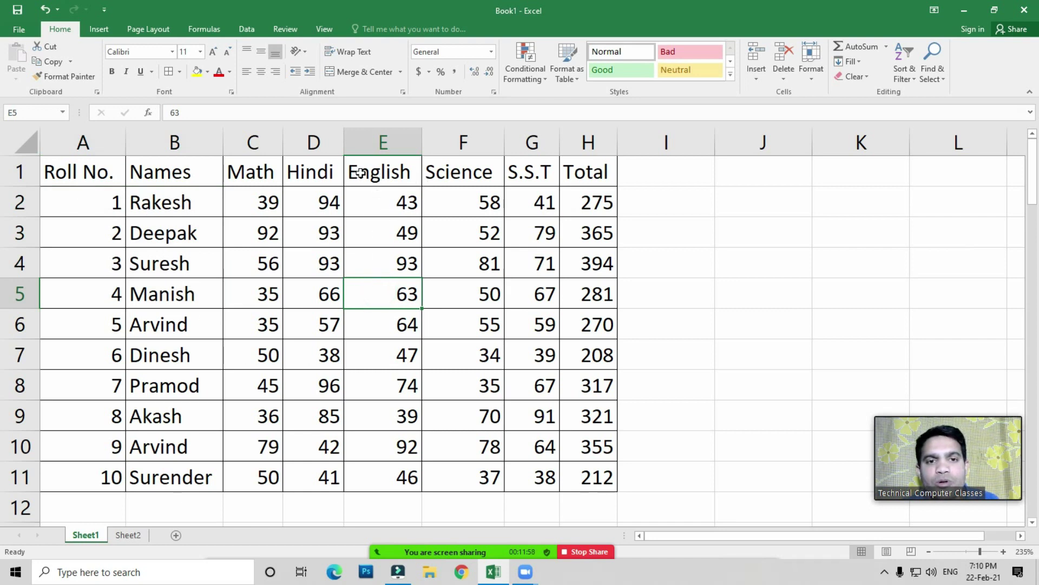
drag(375, 172, 460, 177)
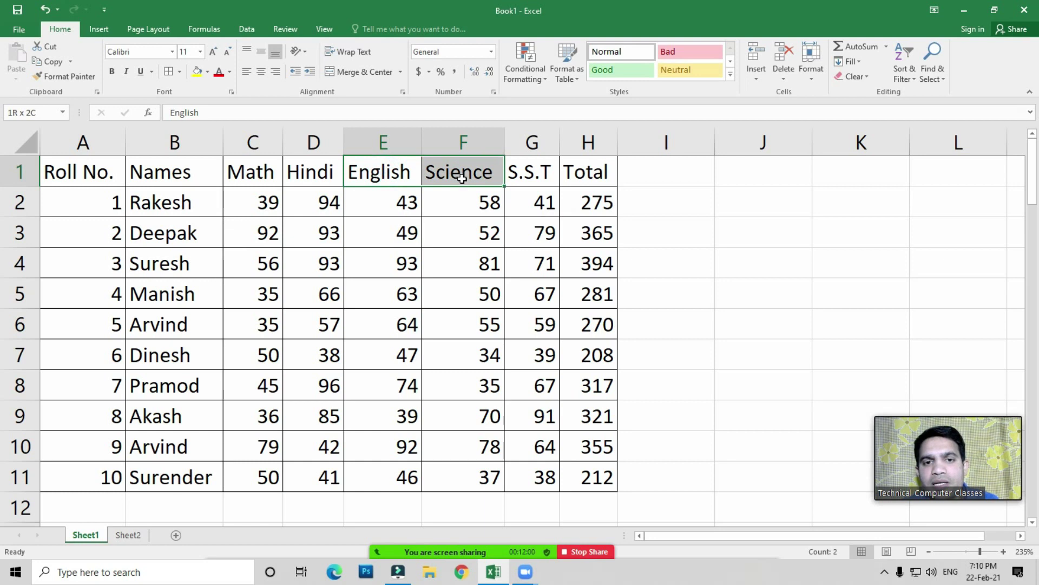
click(811, 72)
mouse_move(844, 202)
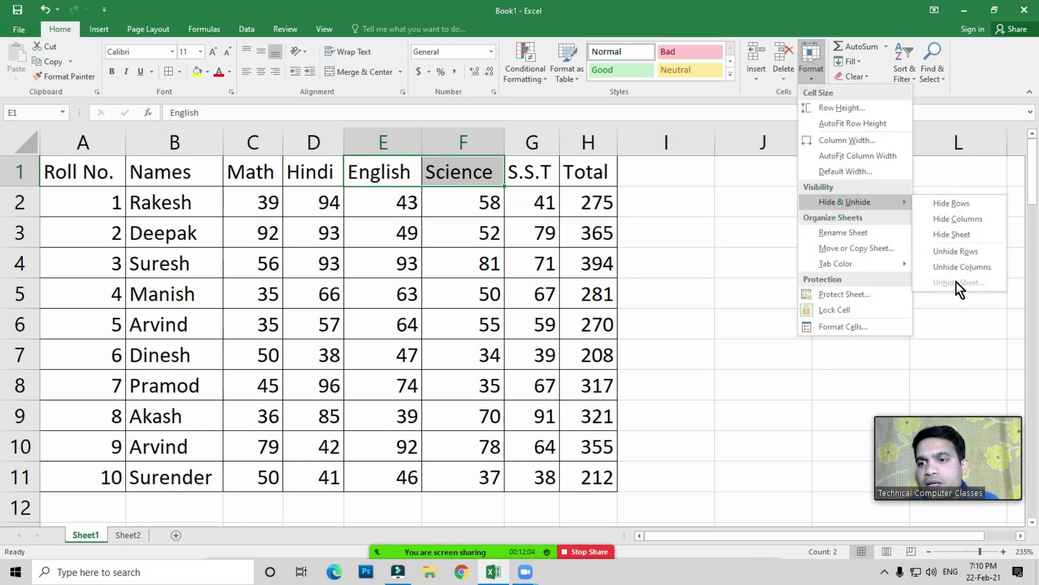
click(958, 218)
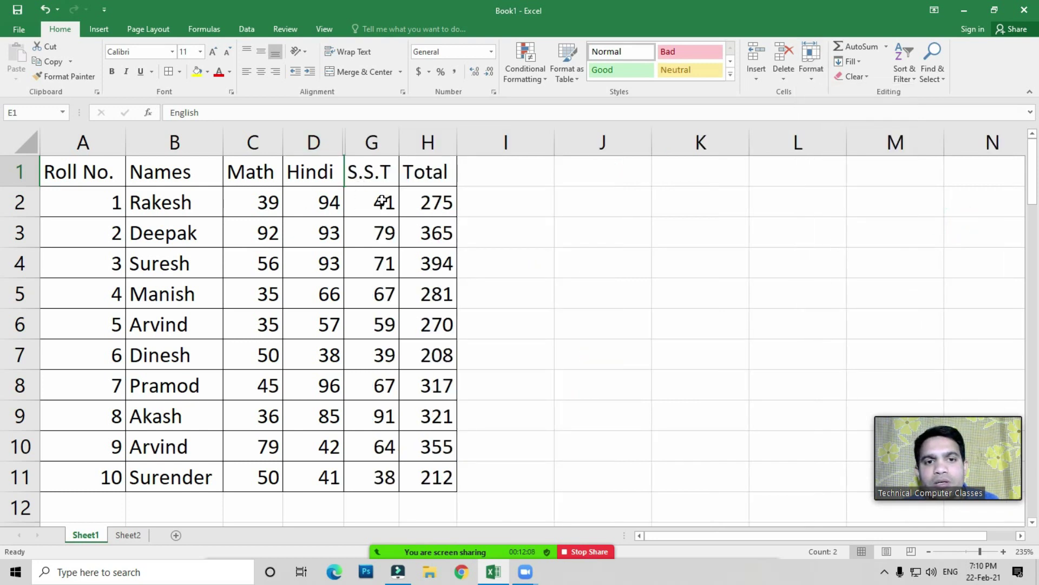
click(325, 203)
drag(324, 167, 377, 167)
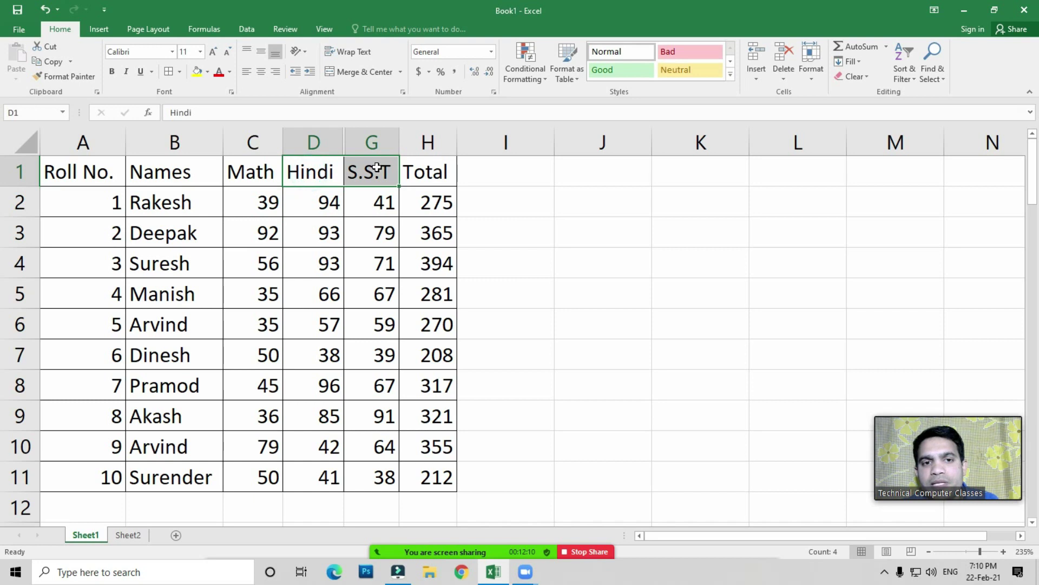
click(815, 75)
mouse_move(845, 201)
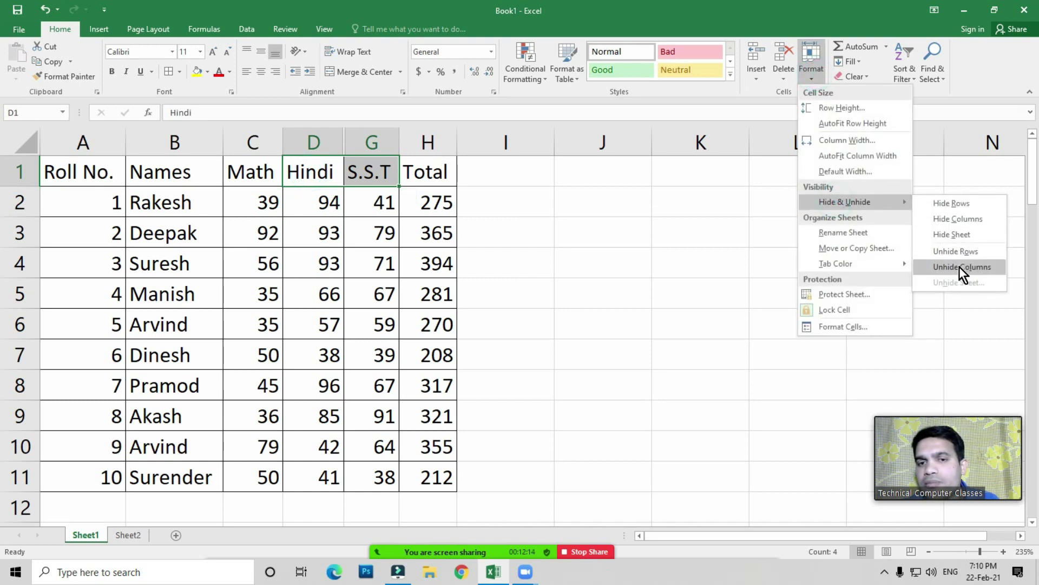
click(962, 267)
click(395, 220)
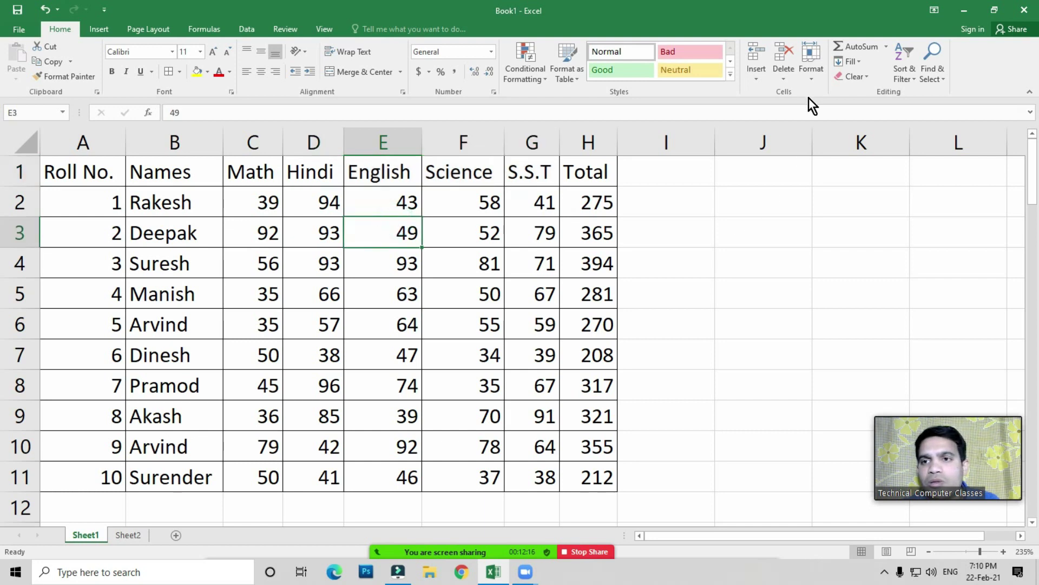
click(810, 60)
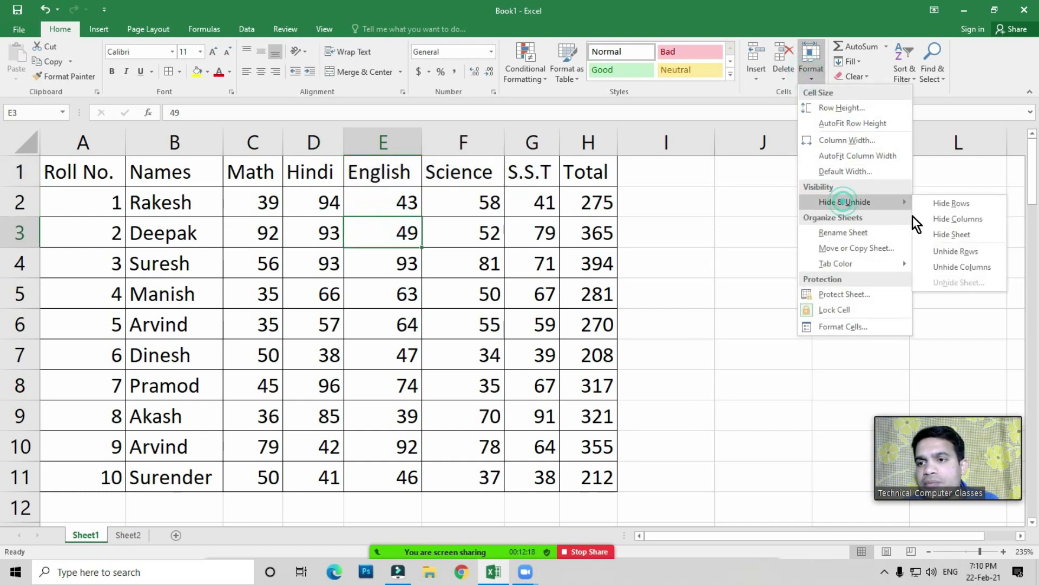
mouse_move(844, 201)
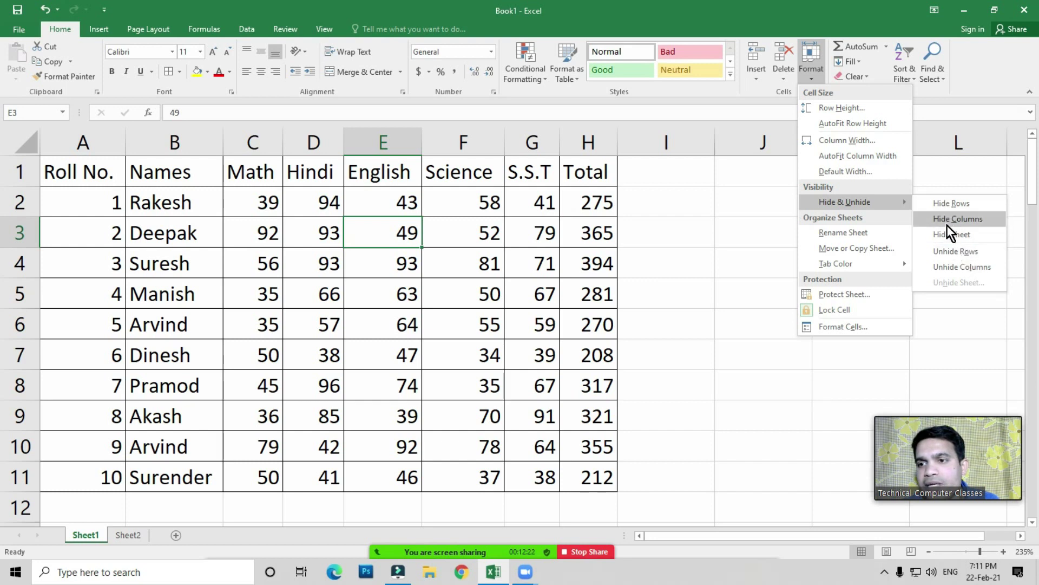
Step: Add a new blank worksheet, Sheet3, after Sheet2
click(359, 259)
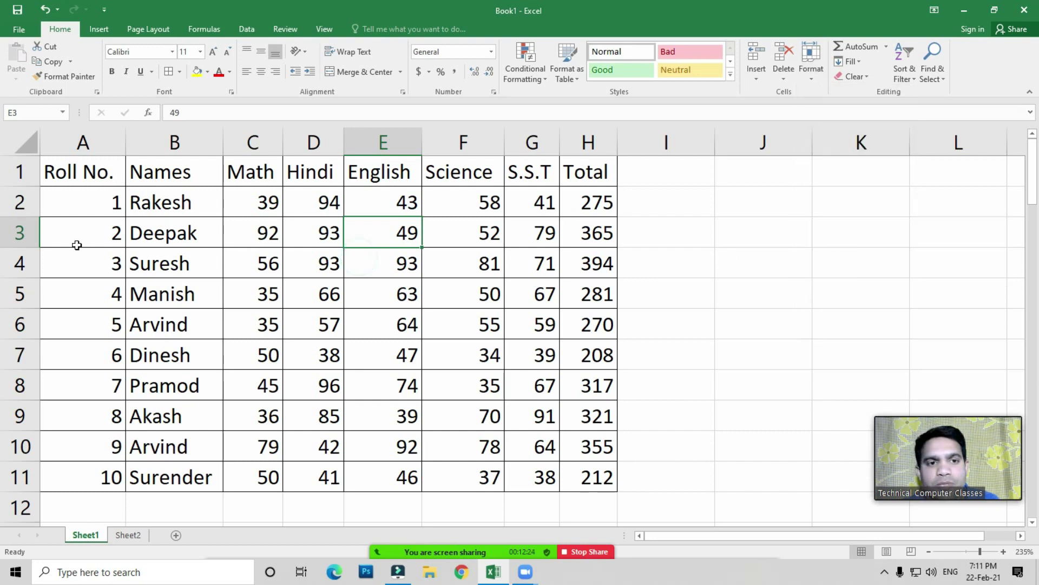
click(129, 537)
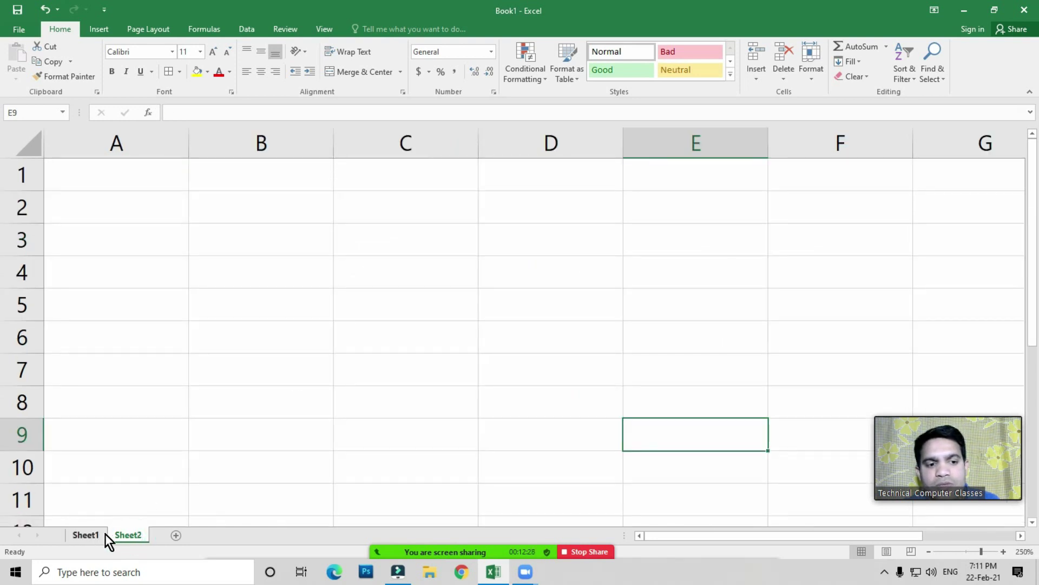
click(87, 535)
click(130, 536)
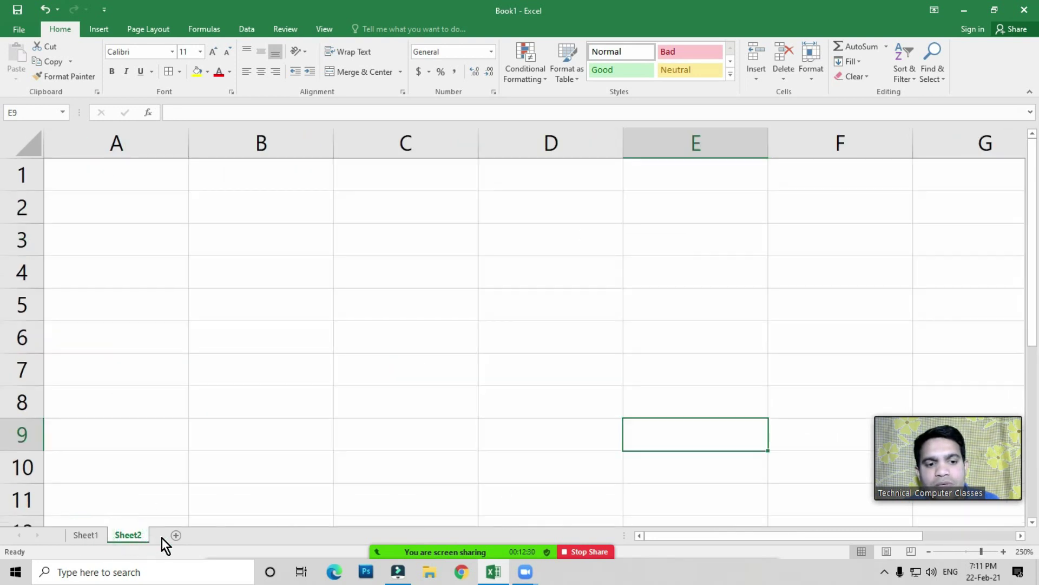
click(173, 535)
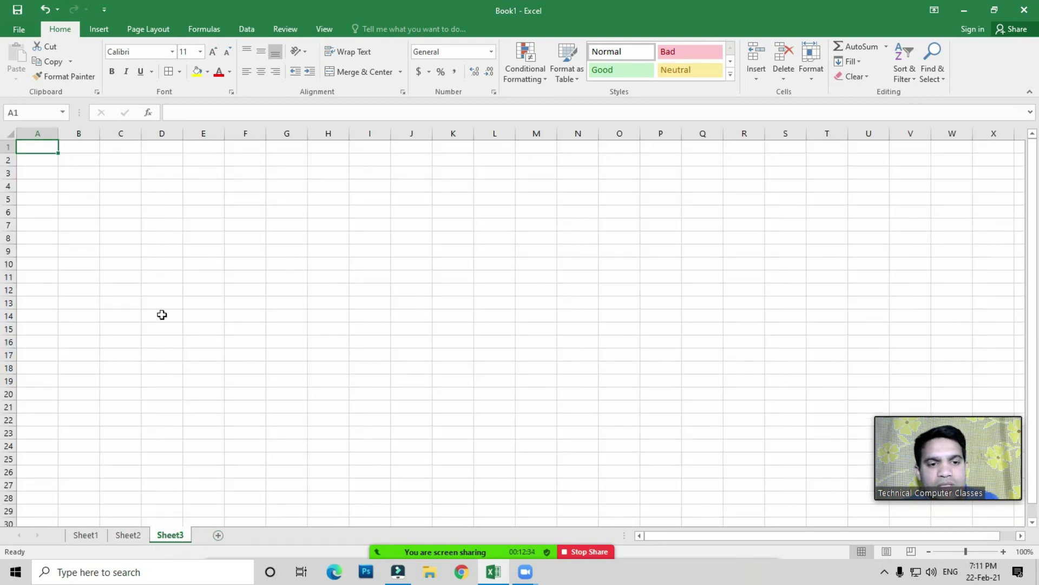
Step: Look at the Format menu, then return to Sheet1's marks table
click(811, 64)
mouse_move(845, 202)
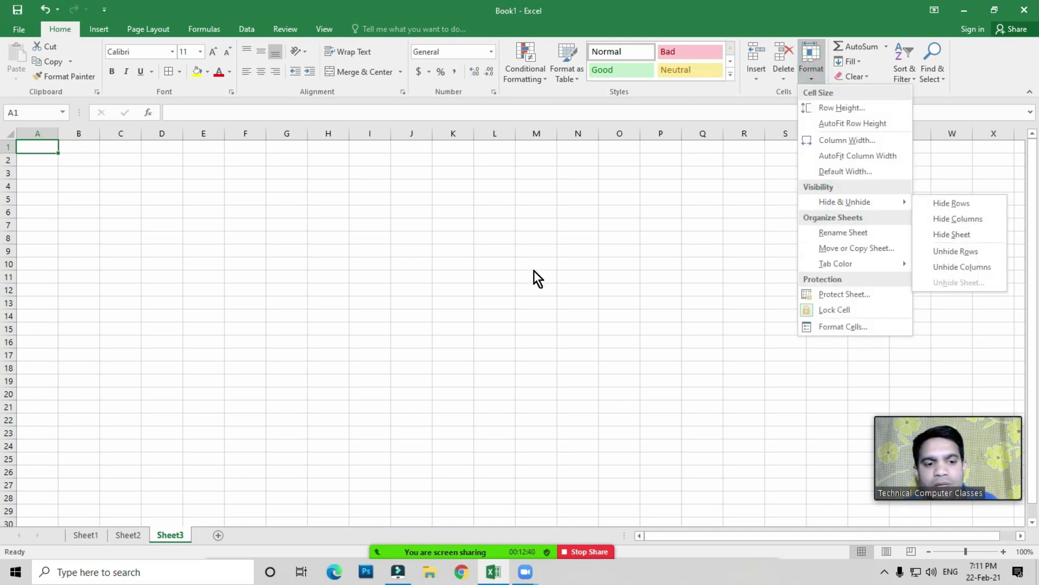
click(219, 297)
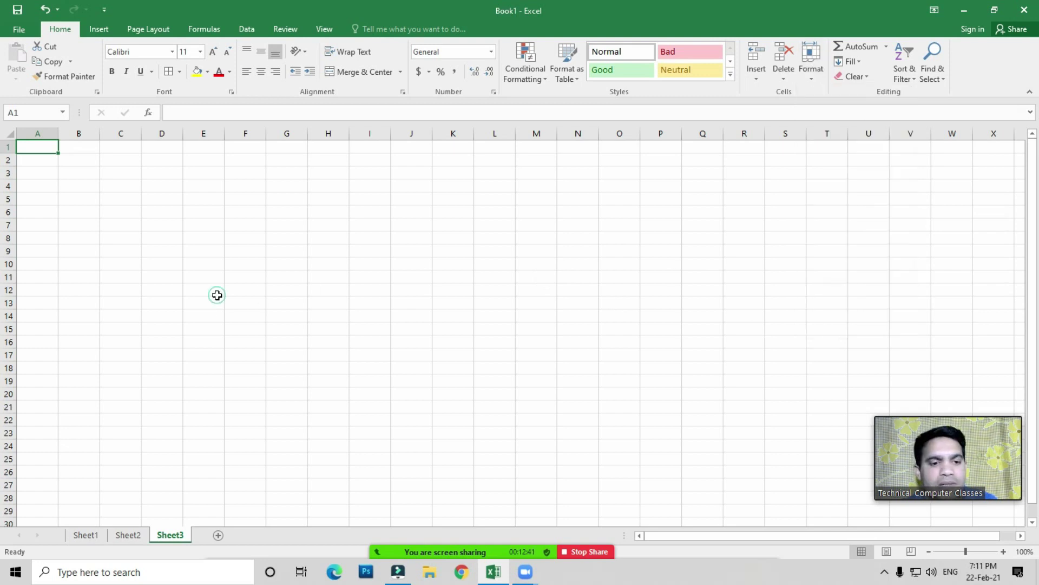
click(82, 537)
click(332, 326)
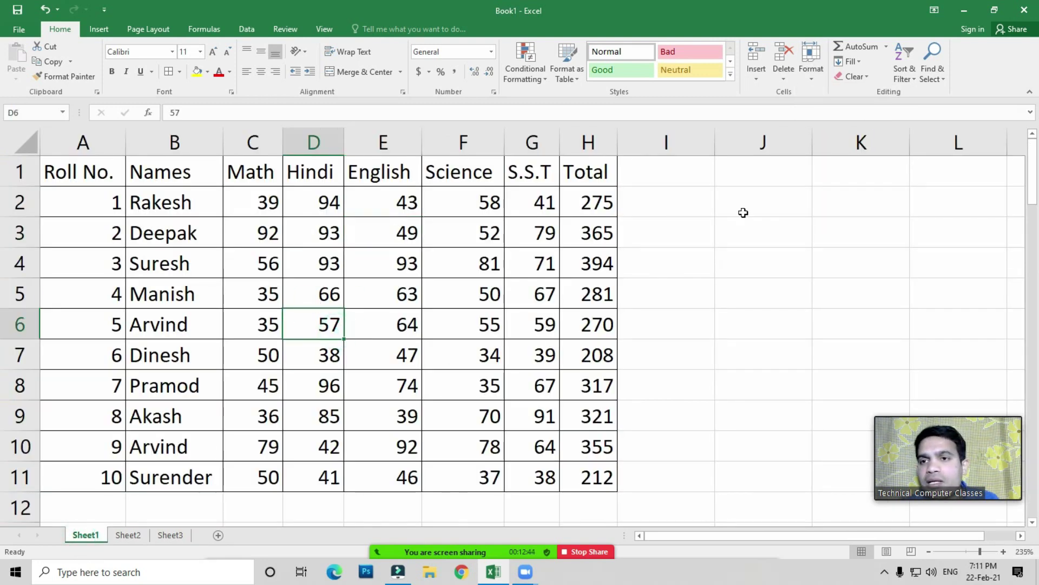
Step: Insert another blank worksheet, Sheet4, right after Sheet1
click(818, 73)
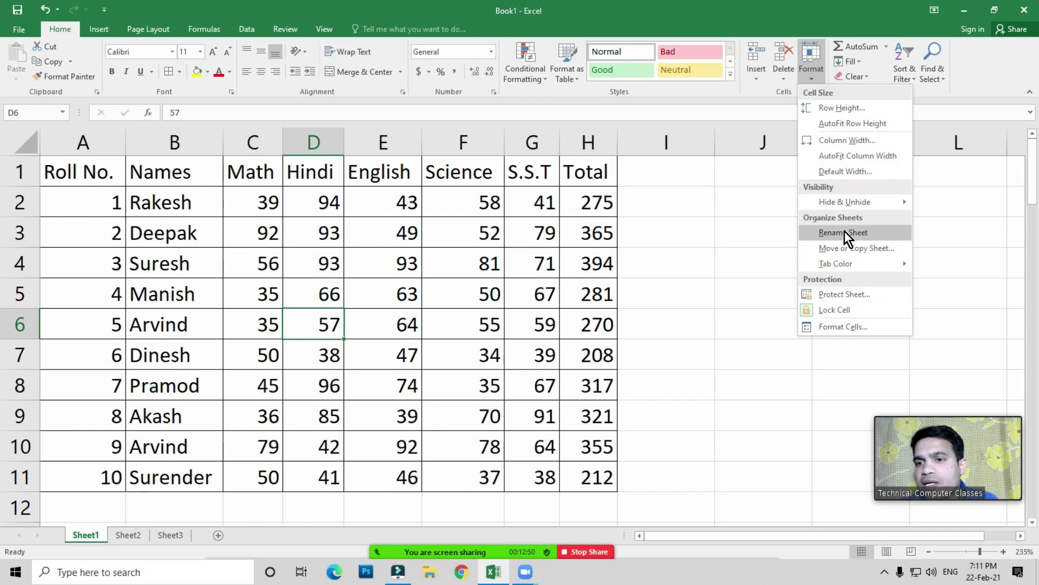
click(452, 301)
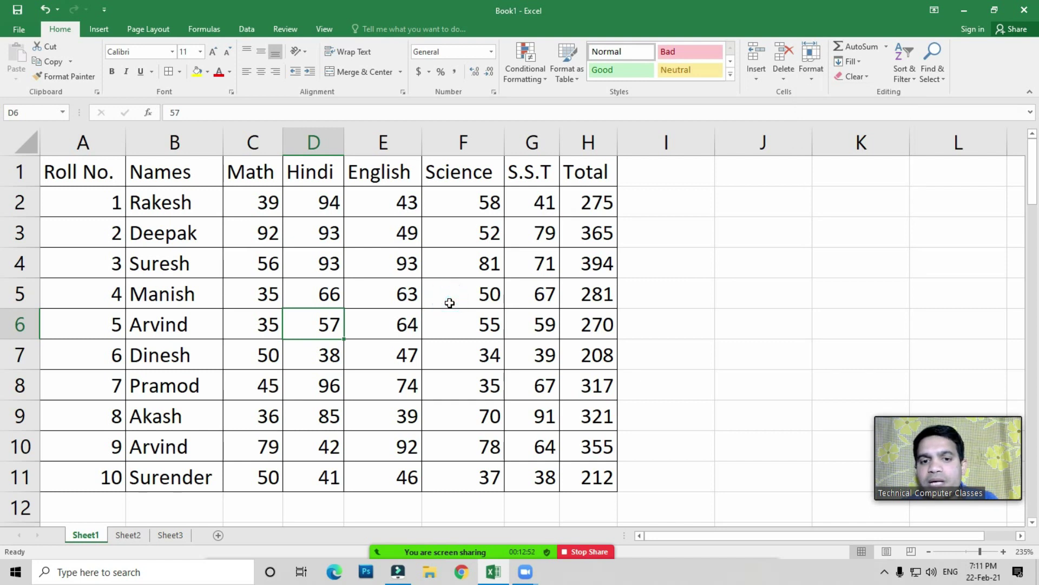
click(219, 537)
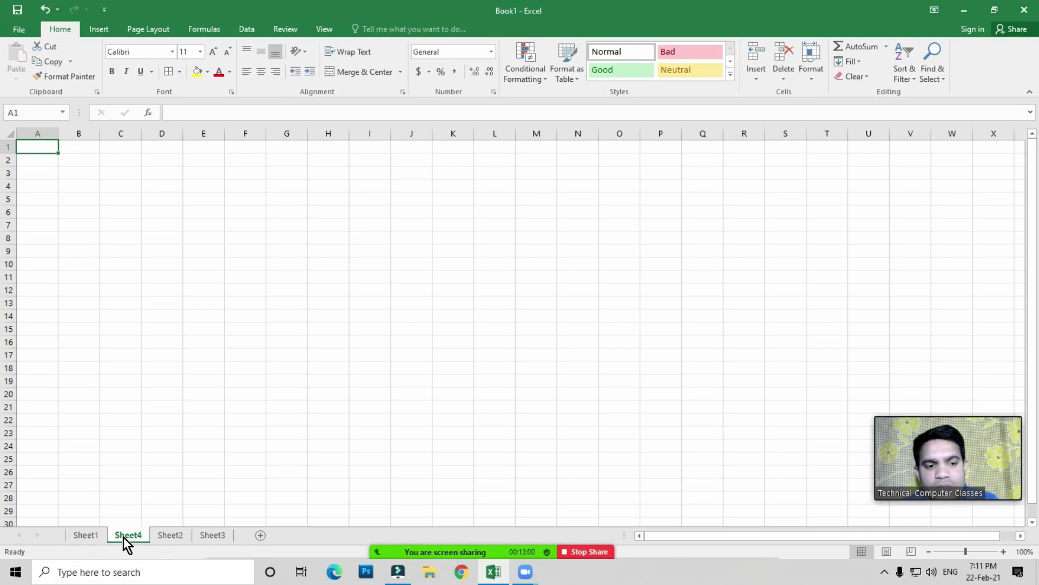
Step: Drag Sheet4 to the end after Sheet3, then visit each sheet tab
drag(125, 534, 195, 539)
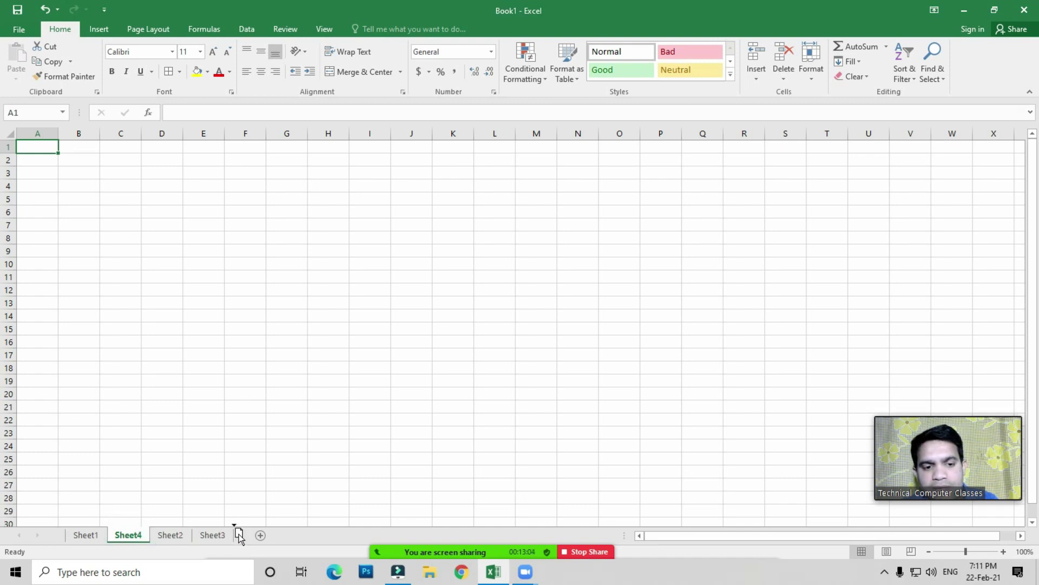
drag(195, 537, 238, 534)
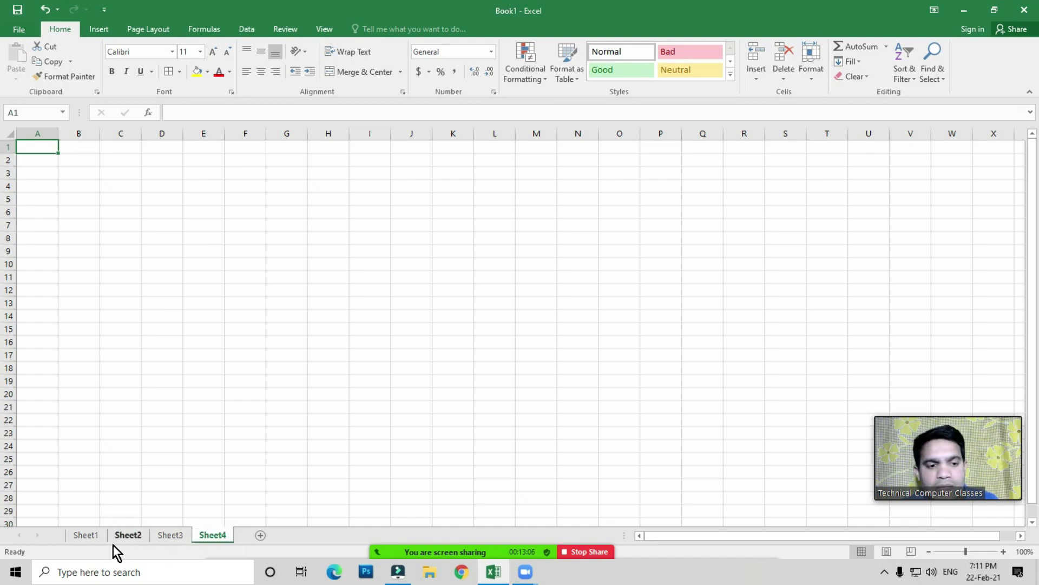
click(87, 538)
click(125, 536)
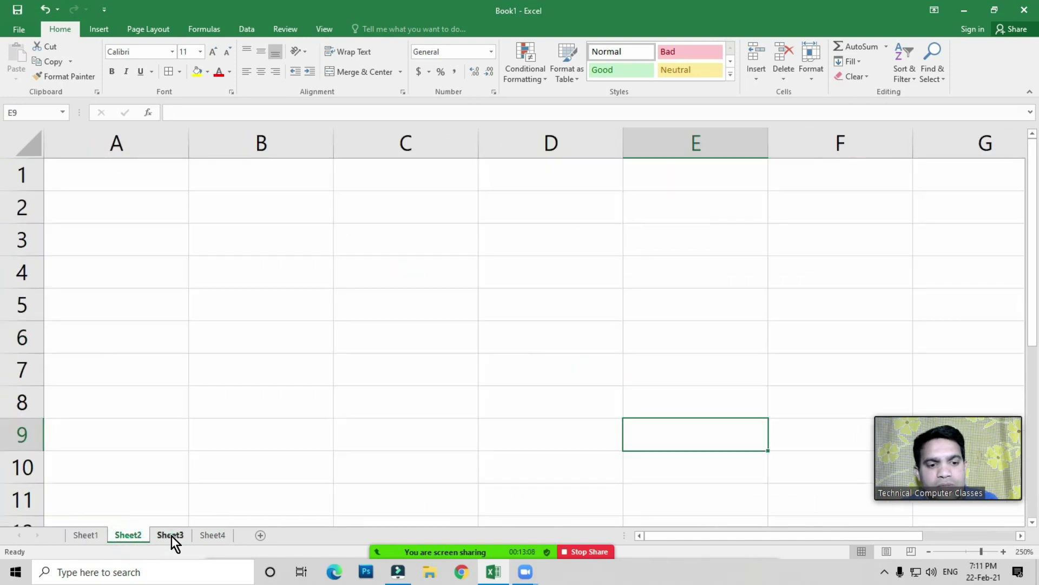
click(171, 535)
click(206, 535)
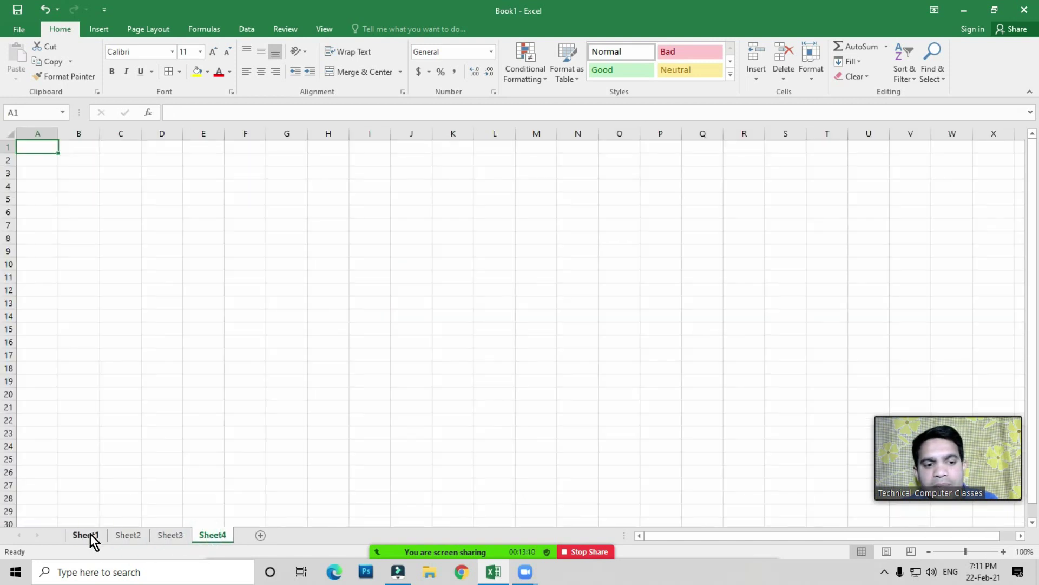
Step: Select E12 on Sheet3, then return to Sheet1 and open its tab menu
click(90, 535)
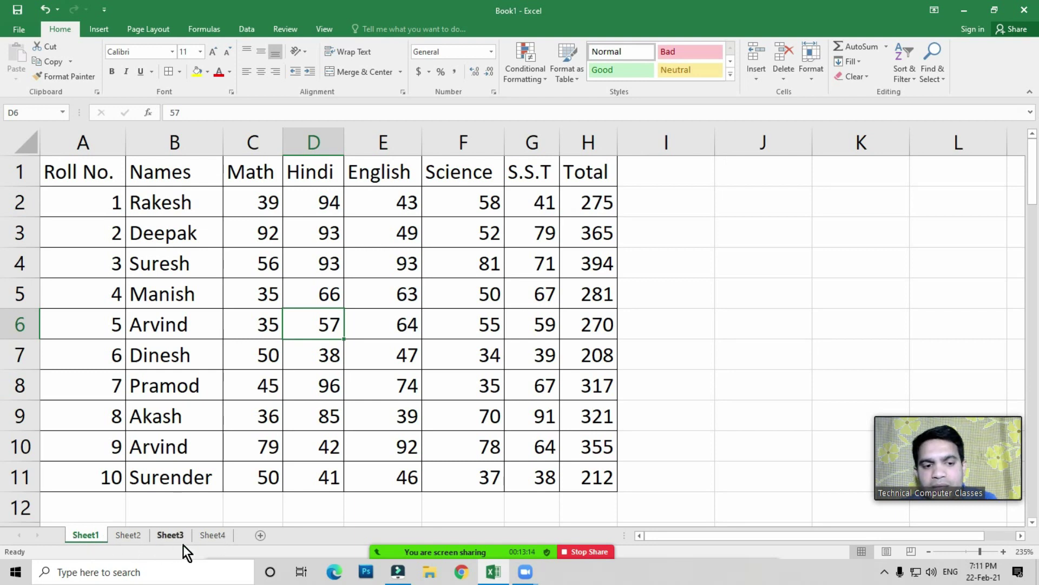
click(166, 534)
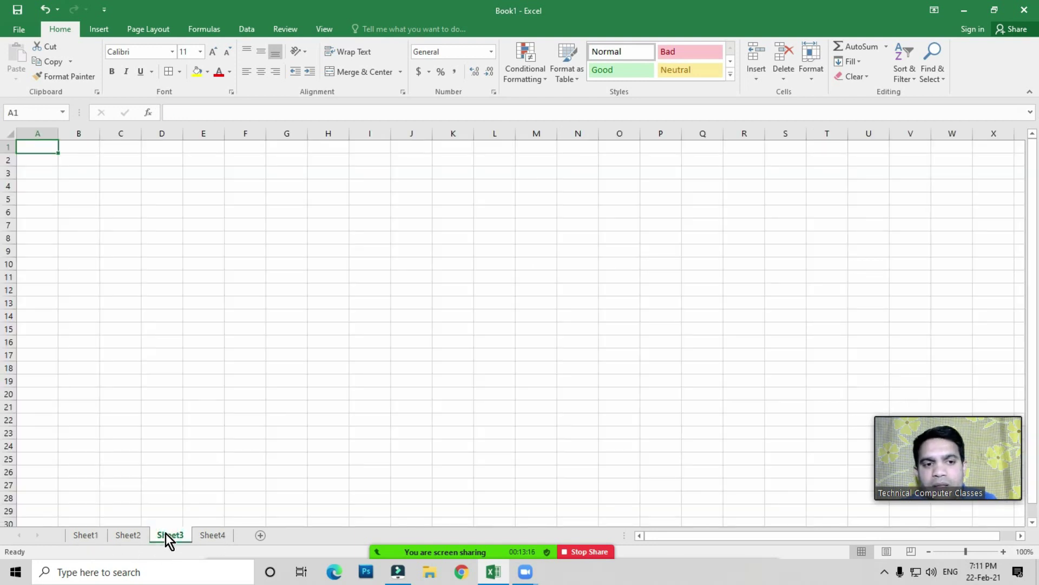
click(209, 296)
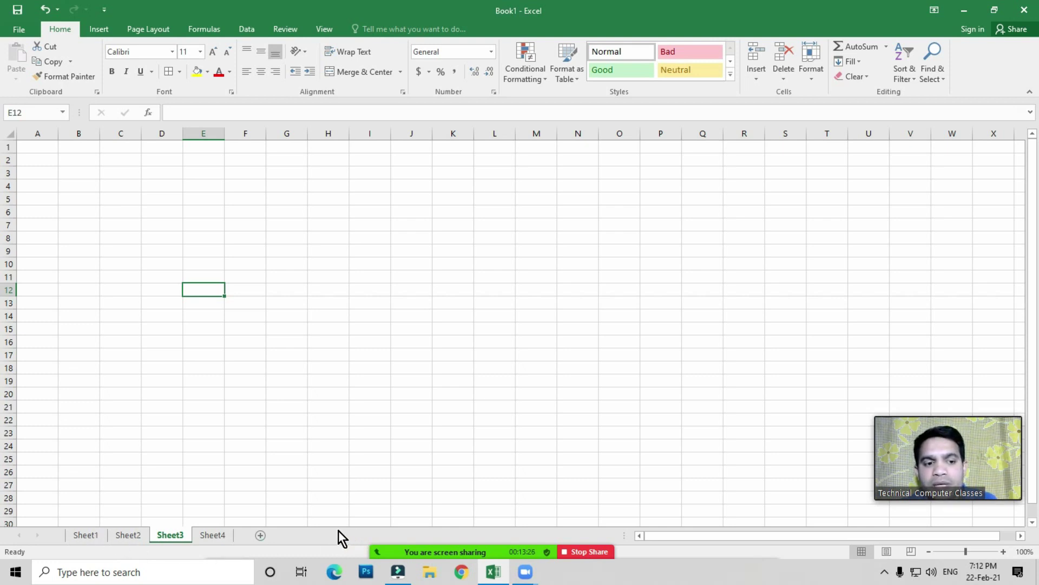
click(91, 534)
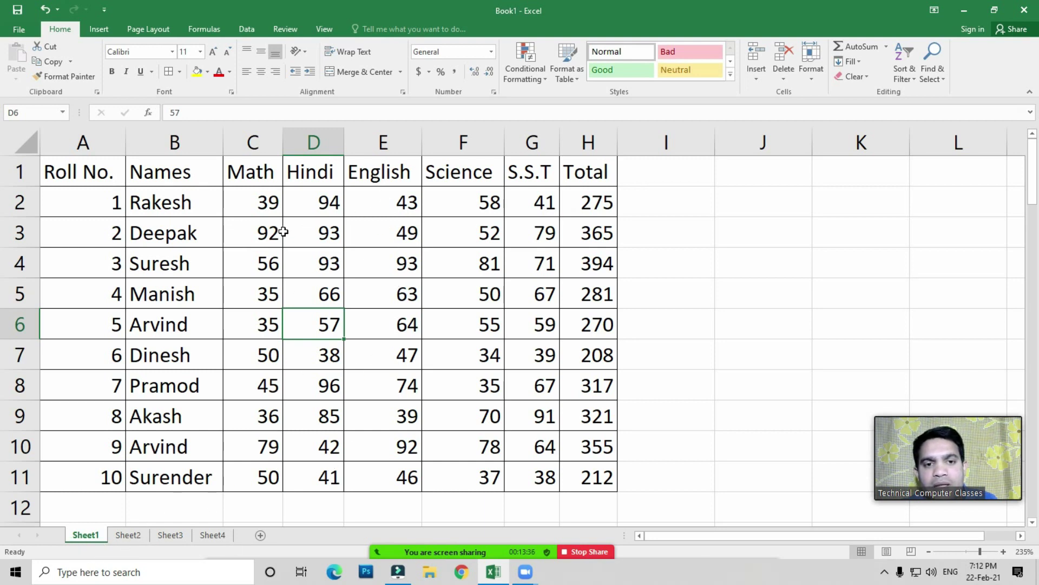
right_click(82, 535)
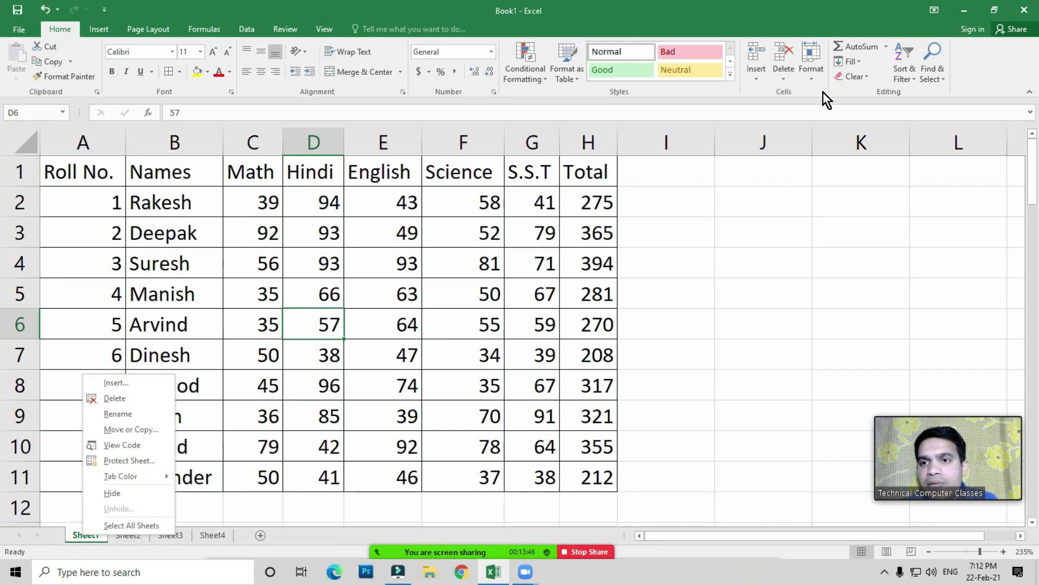
Step: Rename Sheet1 to 'Mark Sheet' with Format > Rename Sheet
click(810, 80)
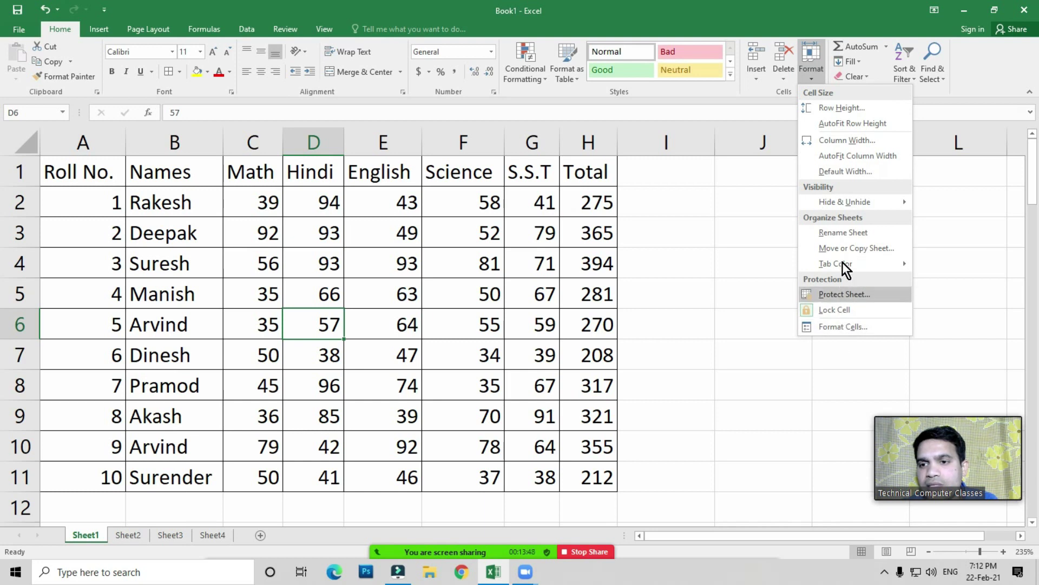
click(843, 233)
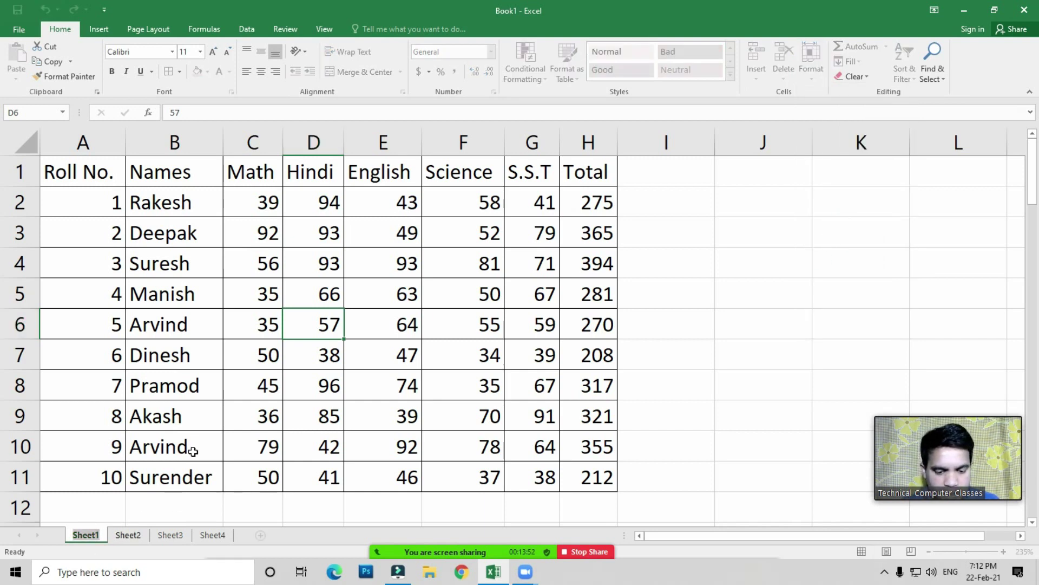
click(83, 534)
text(mAR)
key(BackSpace)
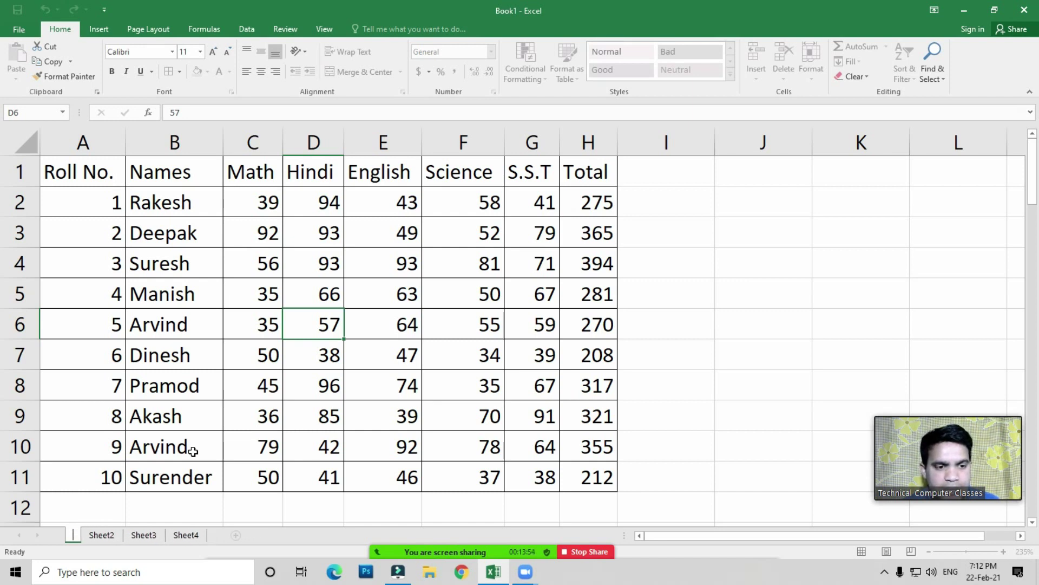
text(Mark Sheet)
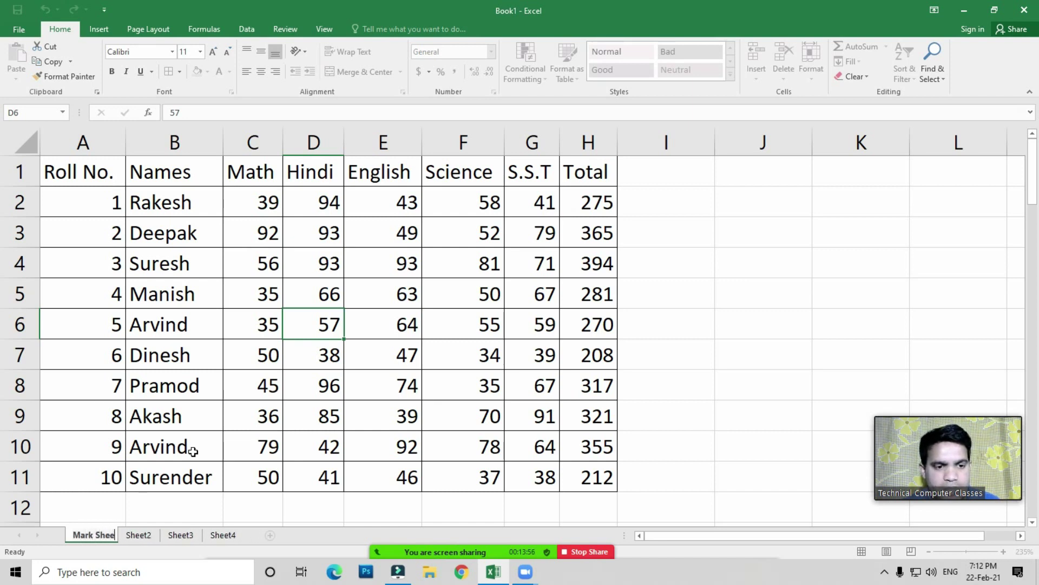
key(Return)
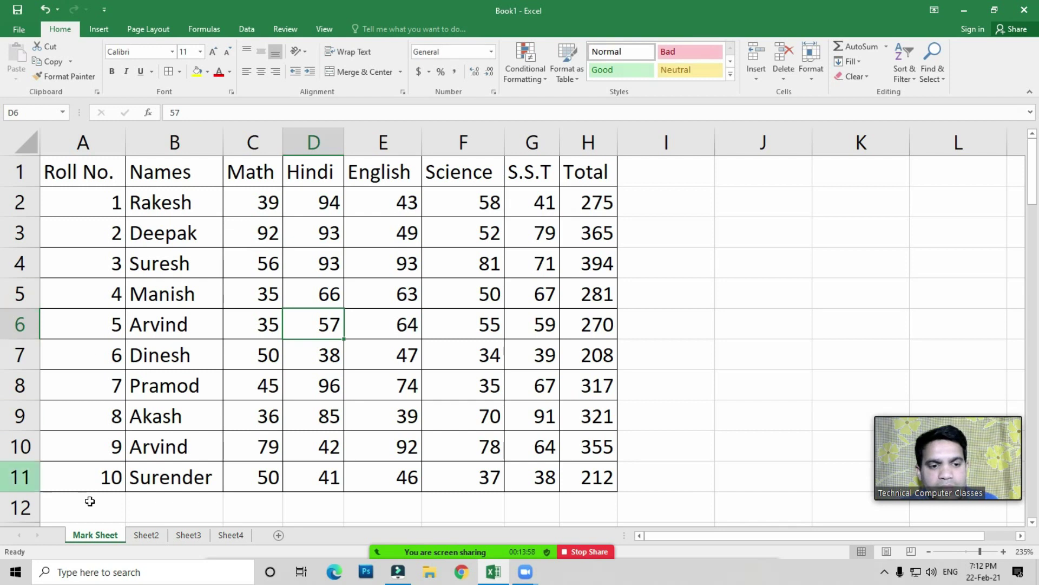
Step: Rename Sheet2 to 'Salary Slip' by double-clicking its tab
click(156, 536)
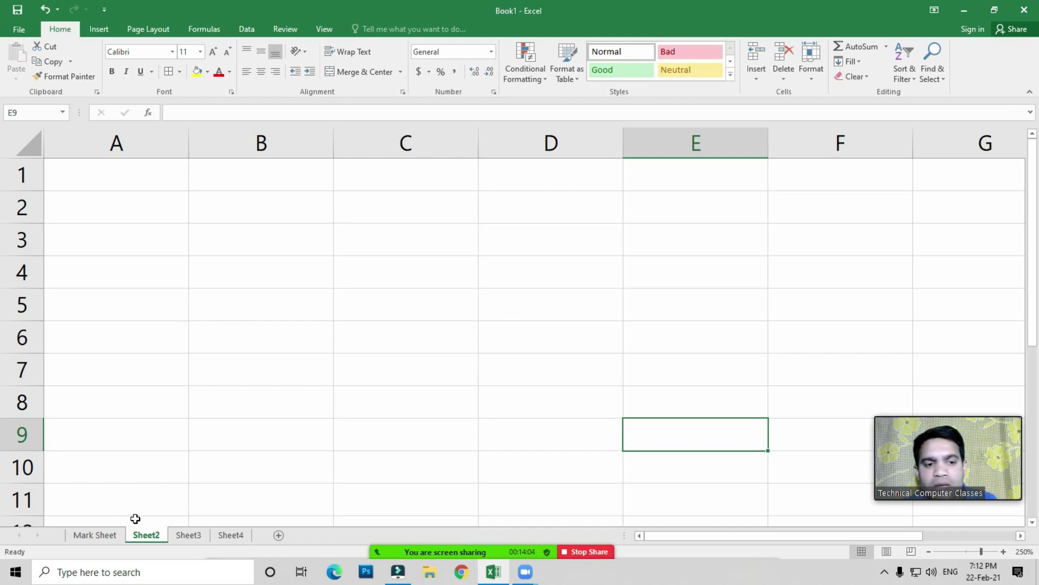
click(818, 67)
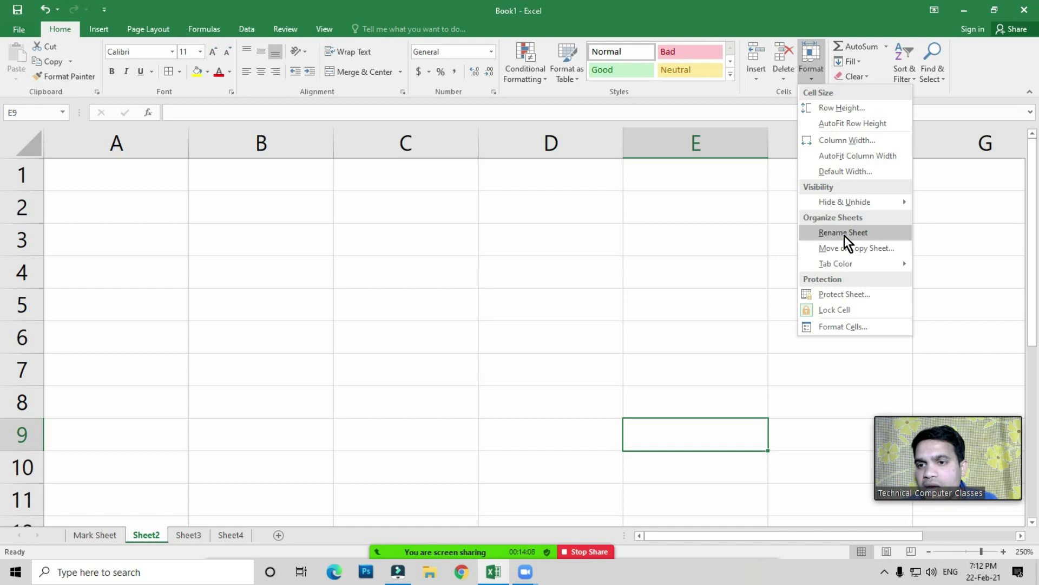
right_click(133, 534)
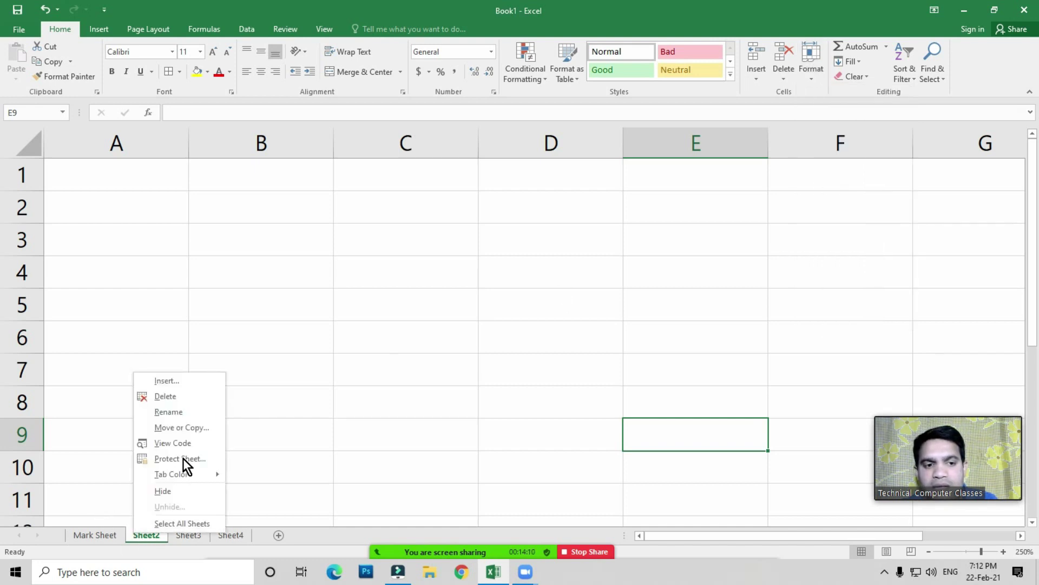
click(150, 535)
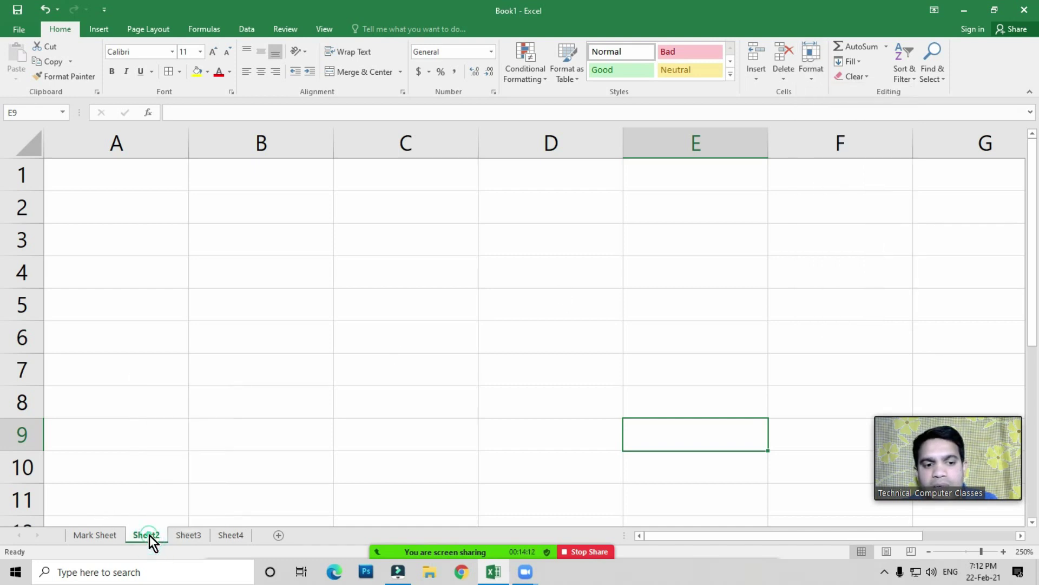
double_click(149, 535)
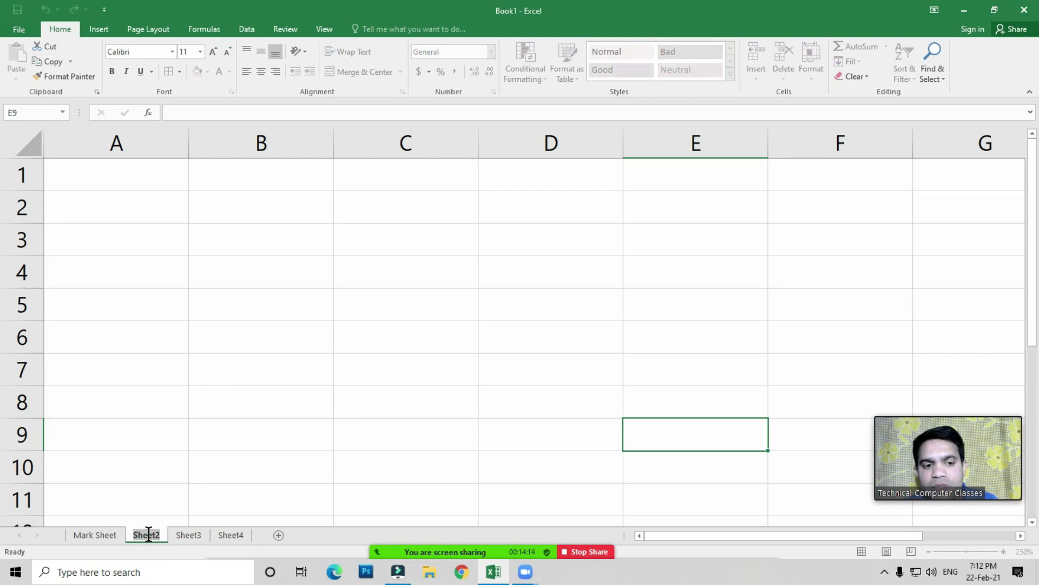
key(Return)
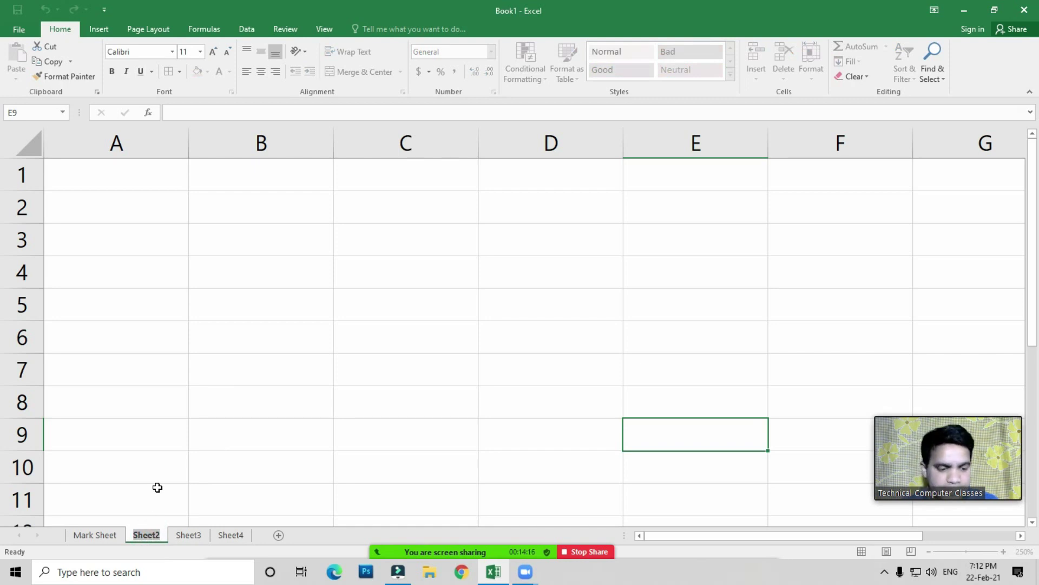
text(Salary Slip)
key(Return)
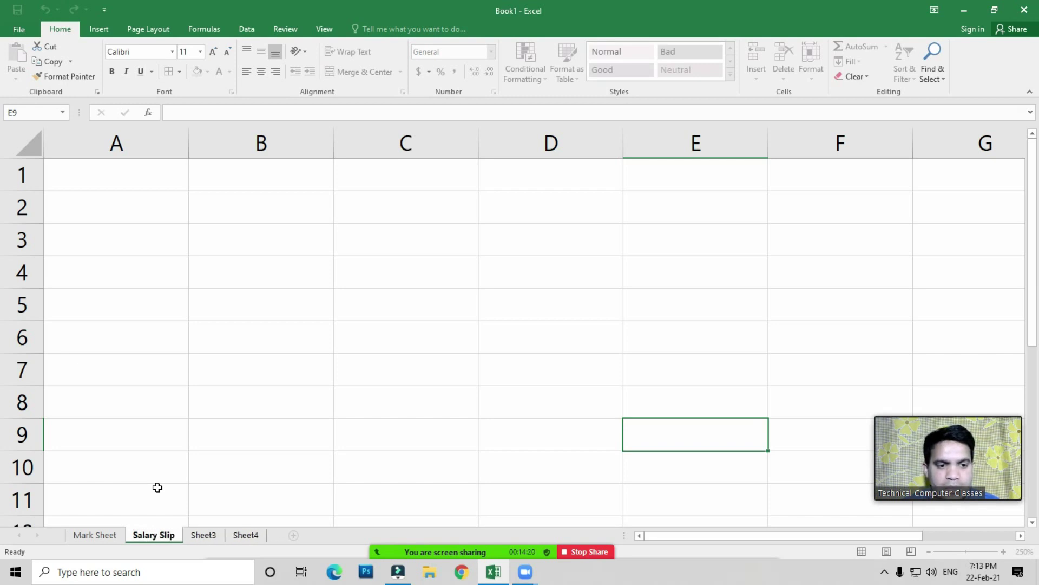
Step: Toggle between Mark Sheet and Sheet4 several times, ending on Mark Sheet
click(107, 535)
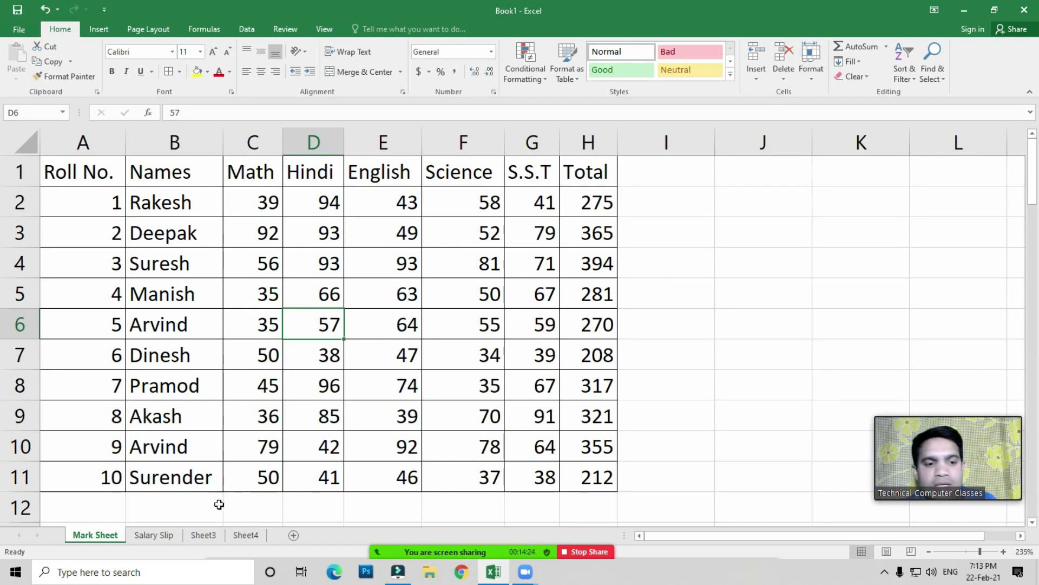
click(246, 534)
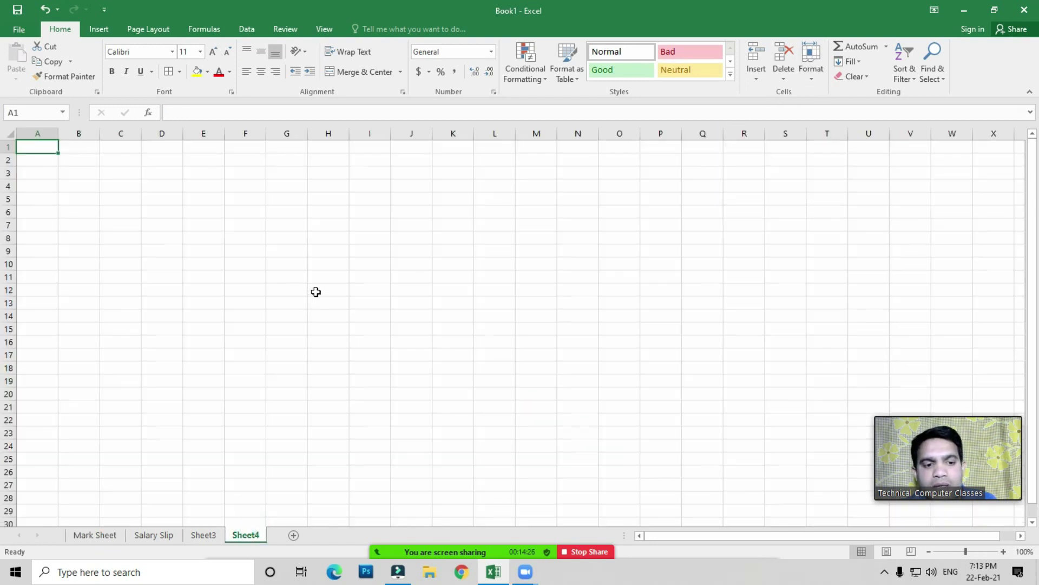
click(102, 540)
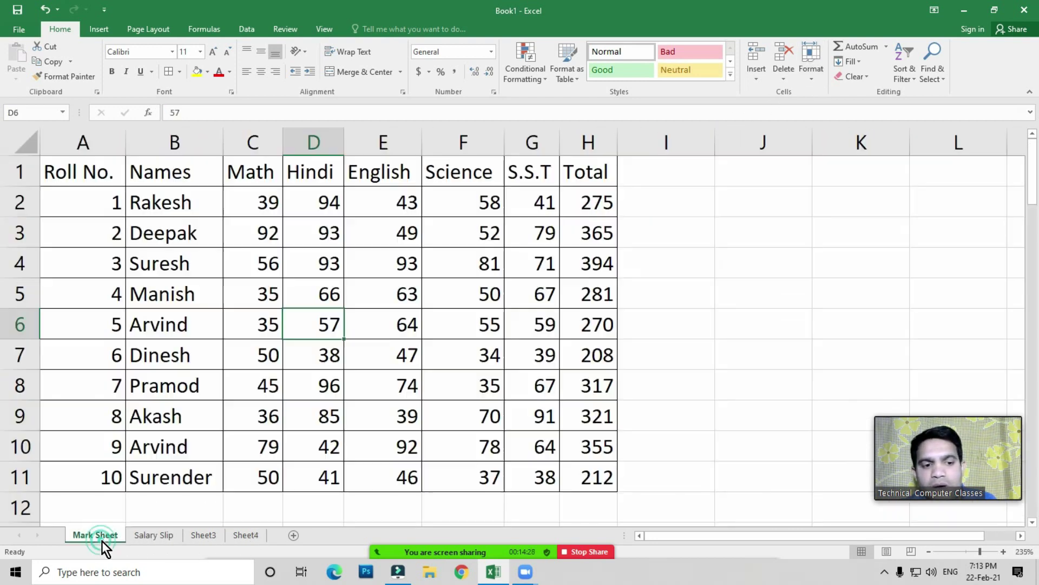
click(238, 534)
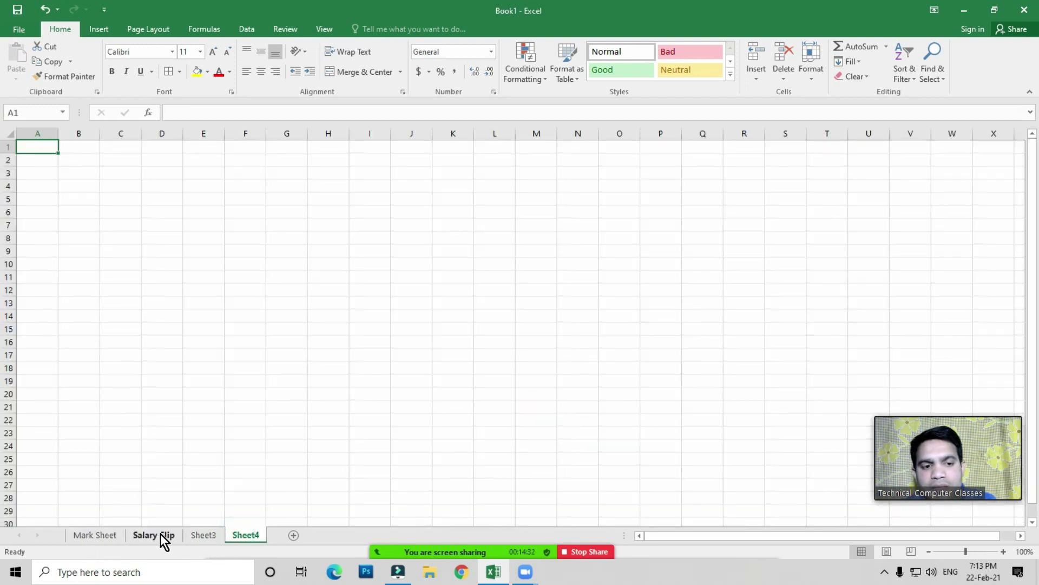
click(92, 534)
click(241, 533)
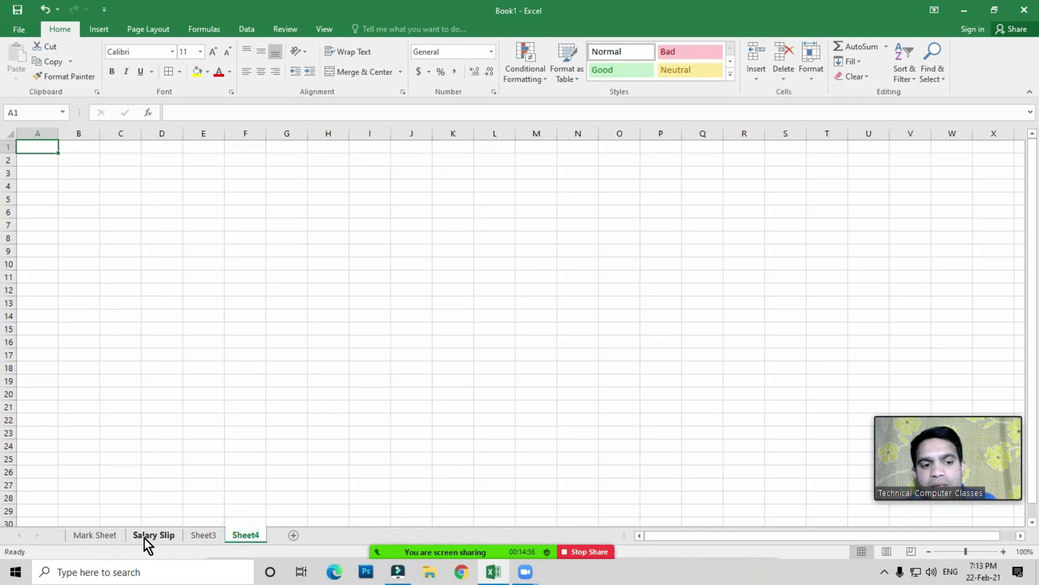
click(98, 535)
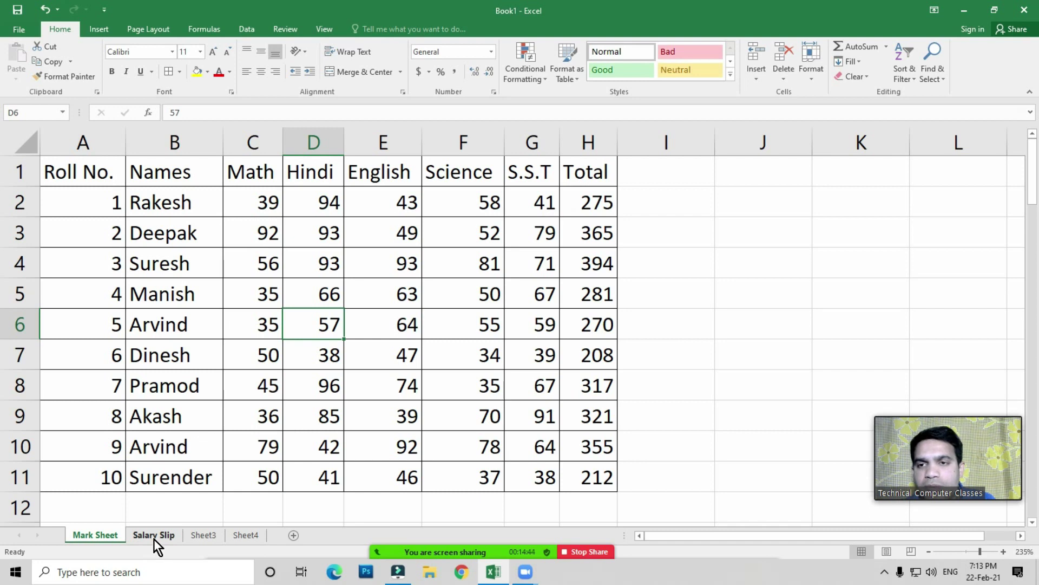
Step: Give the Mark Sheet tab a green colour and the Salary Slip tab red
click(812, 76)
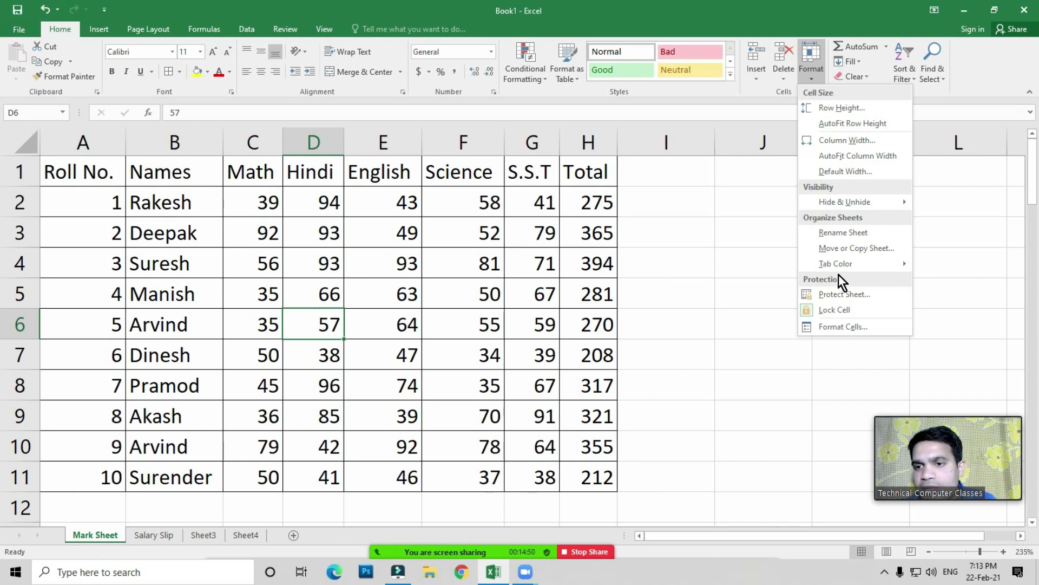
mouse_move(837, 263)
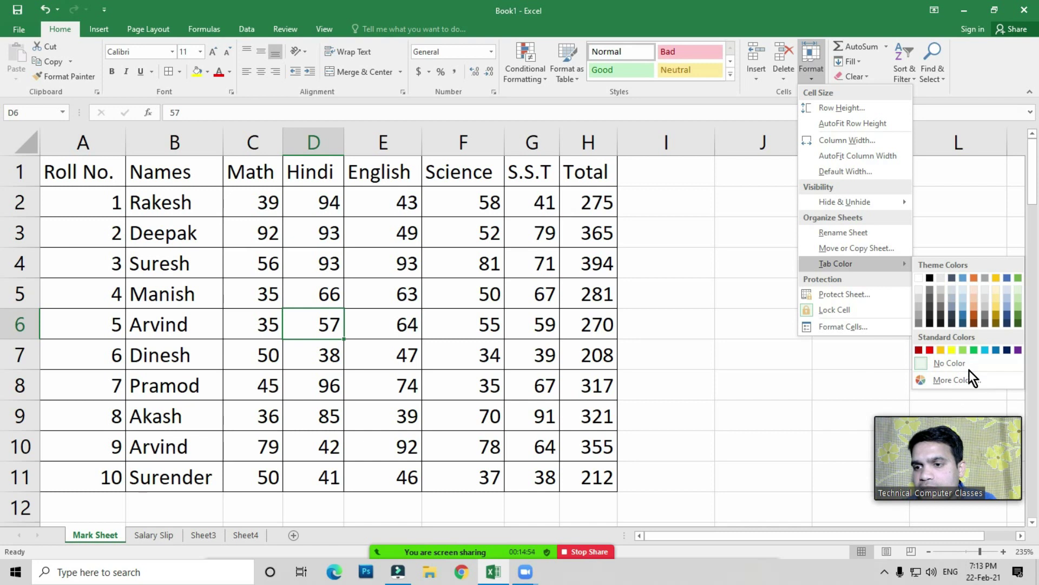
click(975, 349)
click(155, 537)
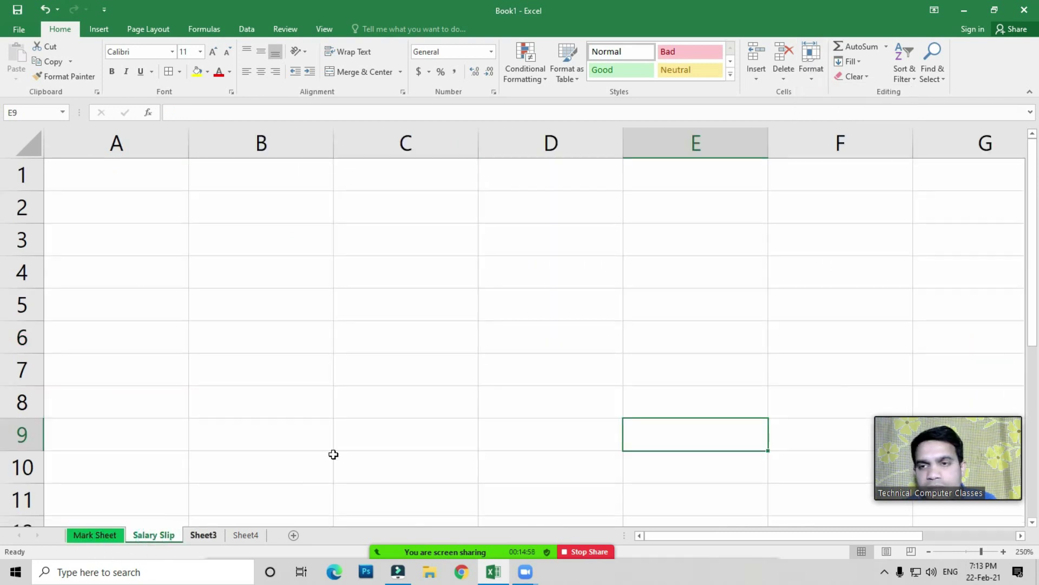
click(818, 76)
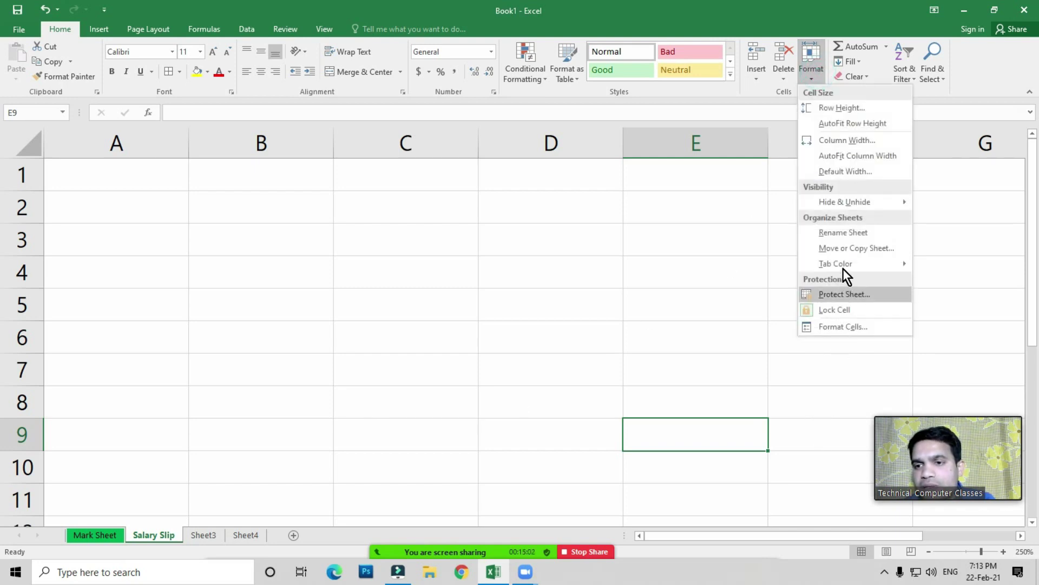
mouse_move(836, 263)
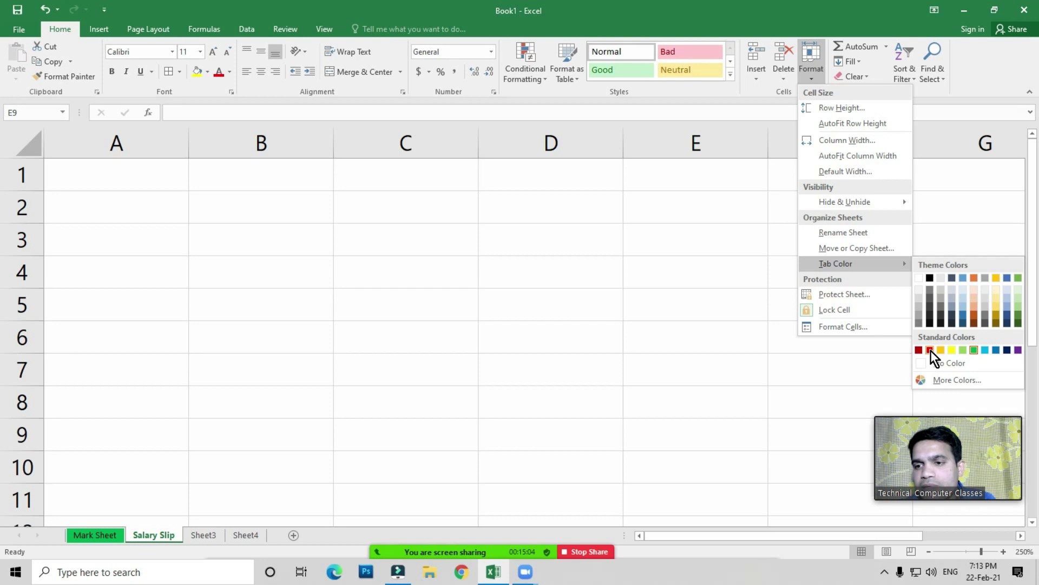
click(931, 349)
Step: View the coloured tabs from Sheet3, then return to the Mark Sheet table
click(210, 531)
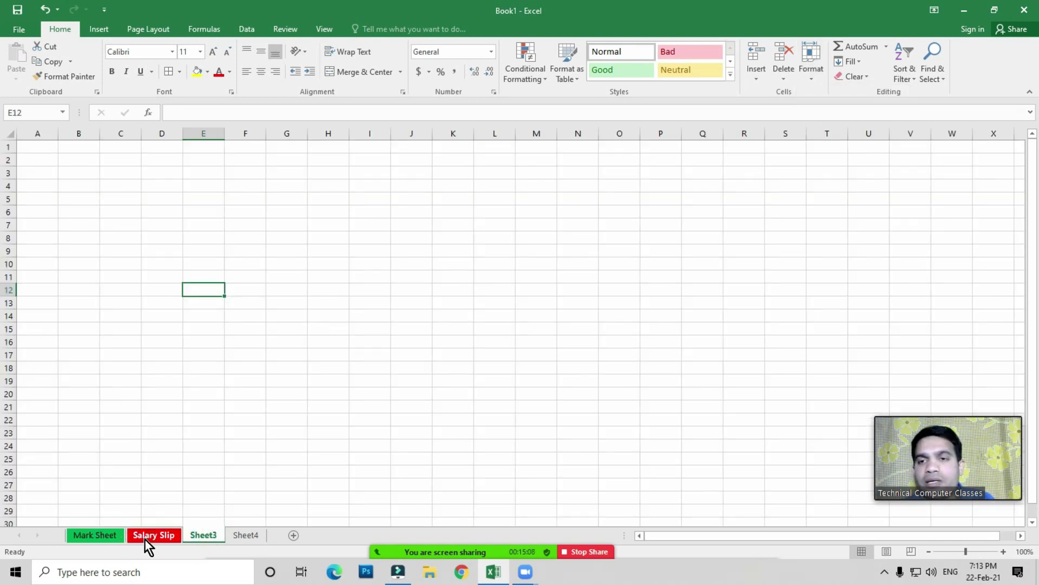
click(96, 533)
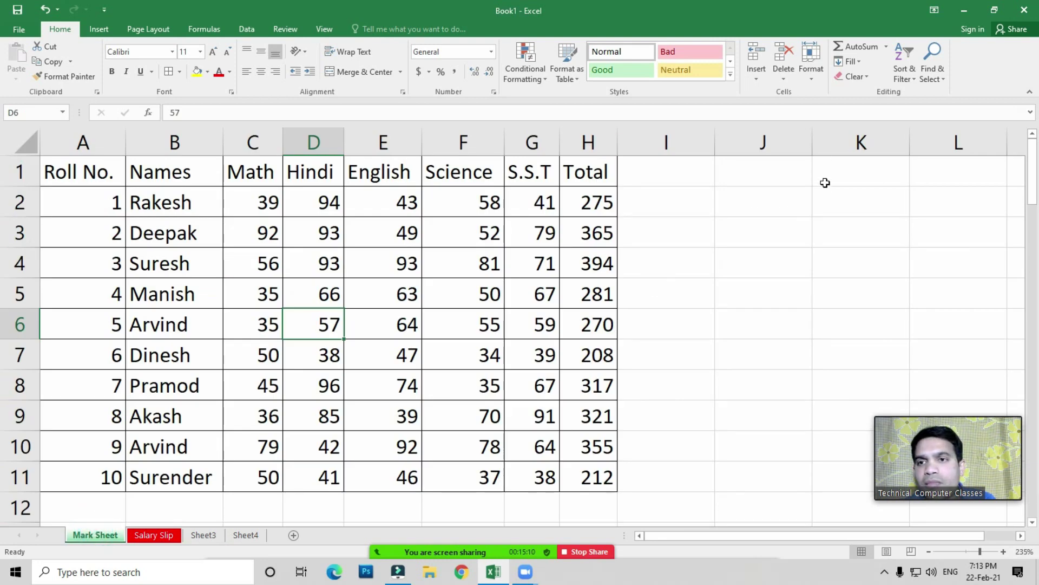
click(815, 76)
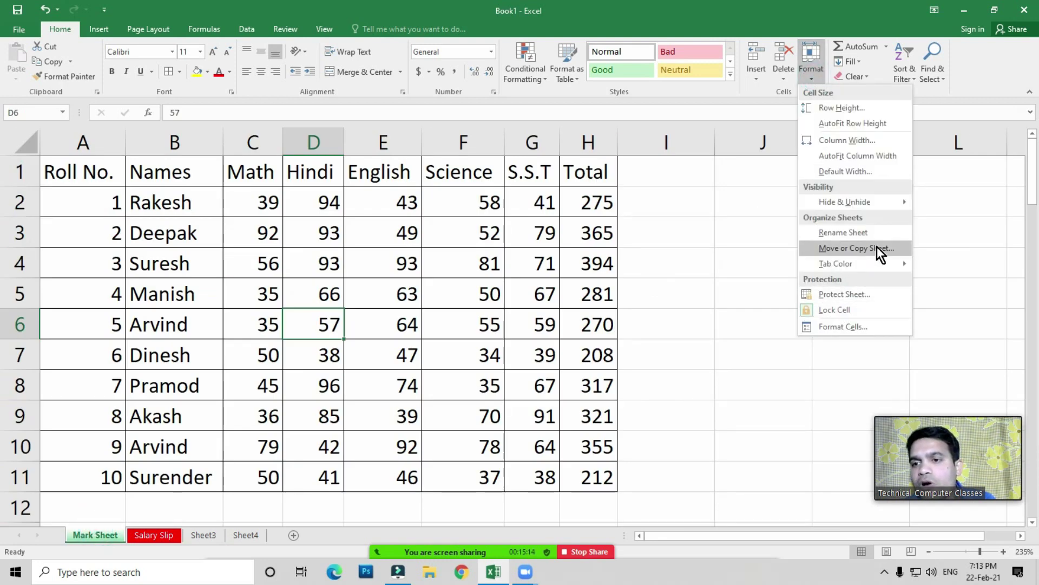
click(258, 453)
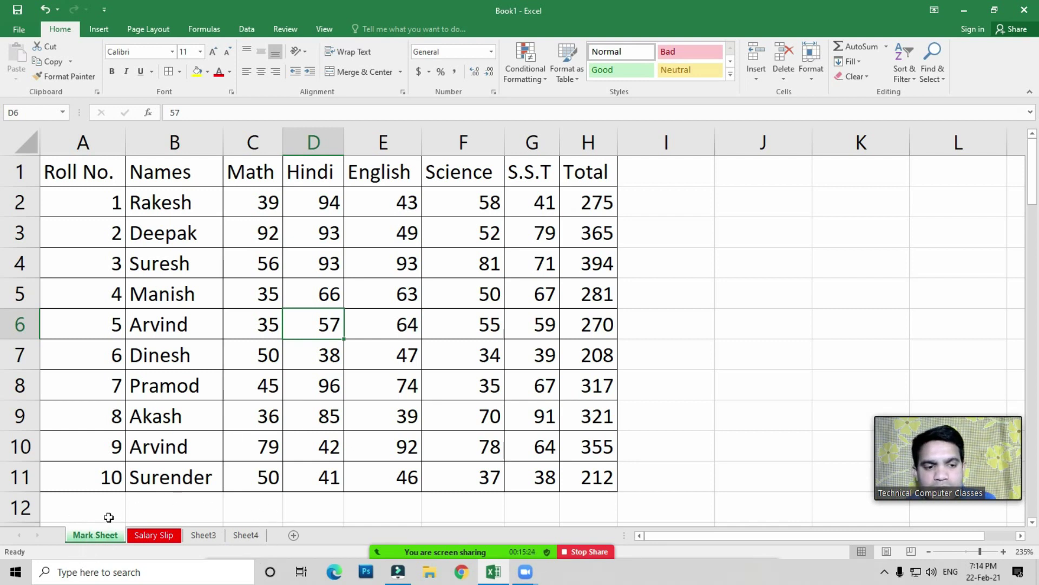
Step: Move Mark Sheet to the end of the tab order
click(810, 76)
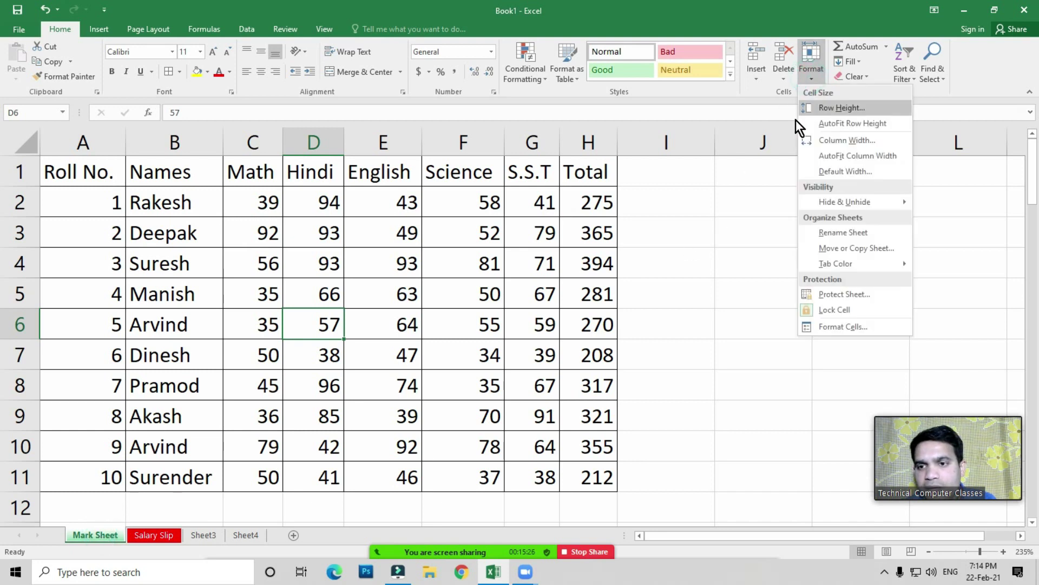
click(848, 248)
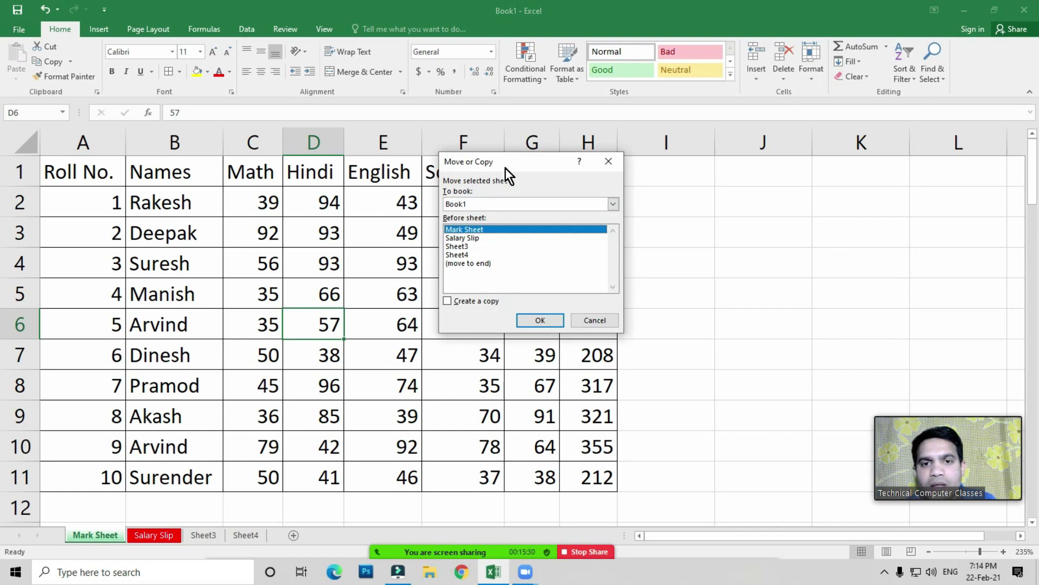
drag(505, 168, 592, 155)
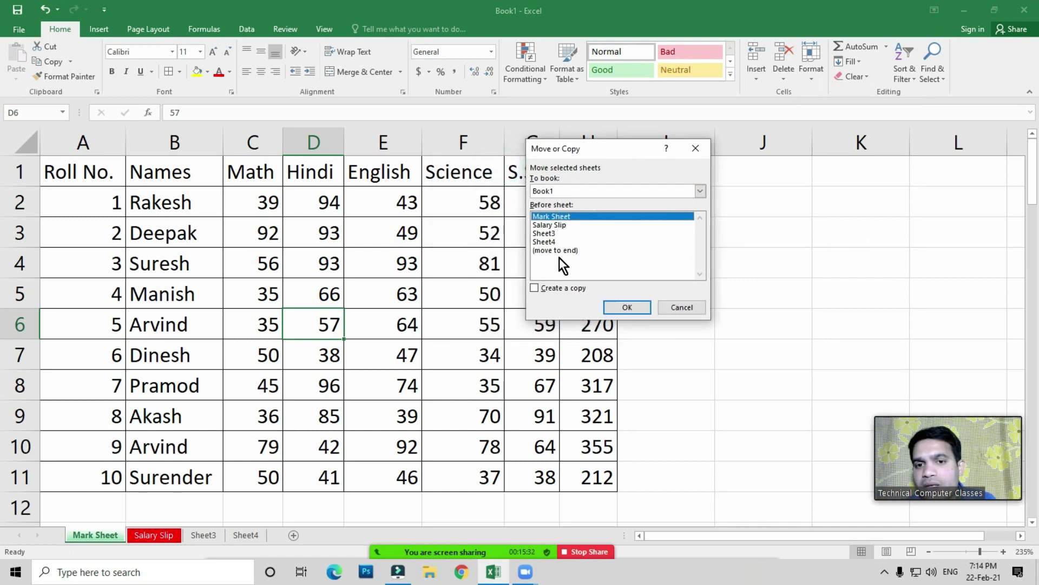
click(558, 251)
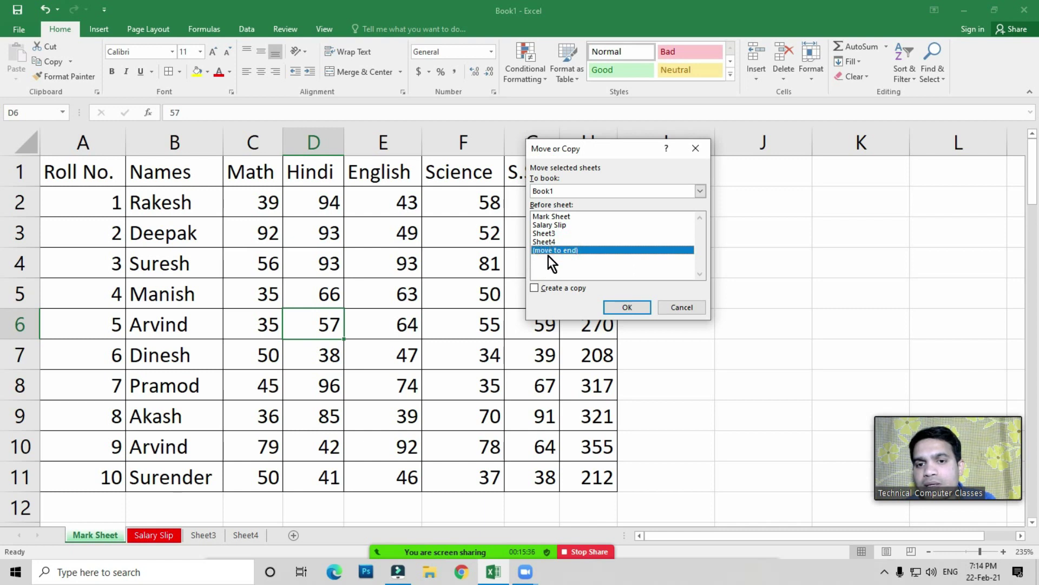
click(628, 309)
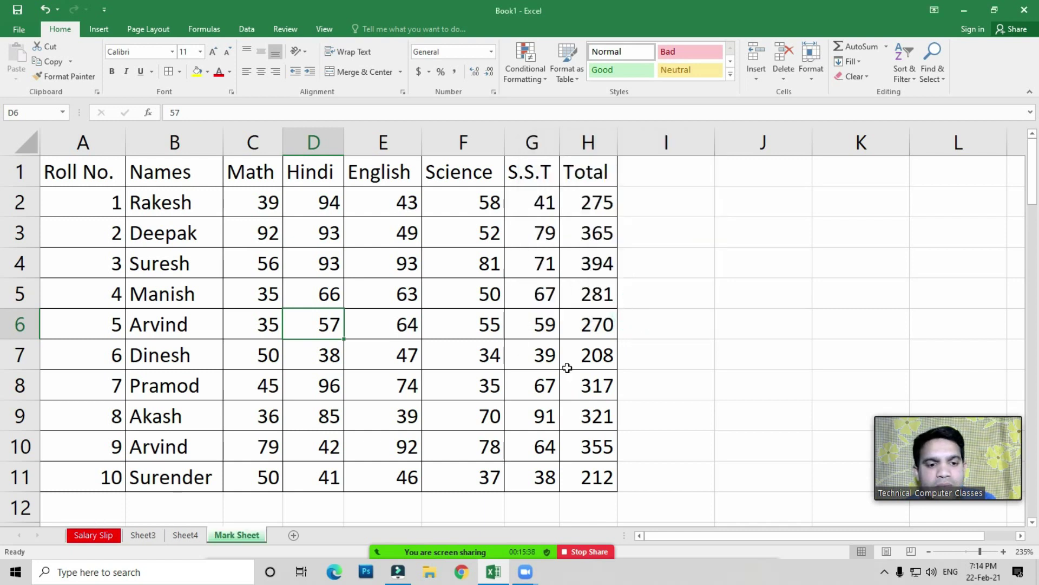
click(165, 448)
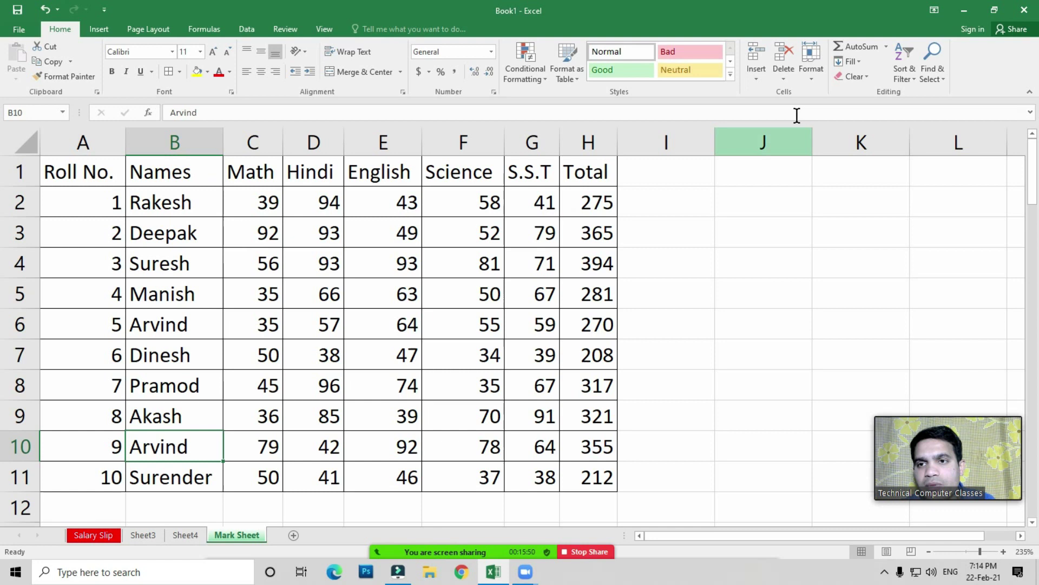
Step: Create a copy of Mark Sheet placed before Sheet3
click(812, 73)
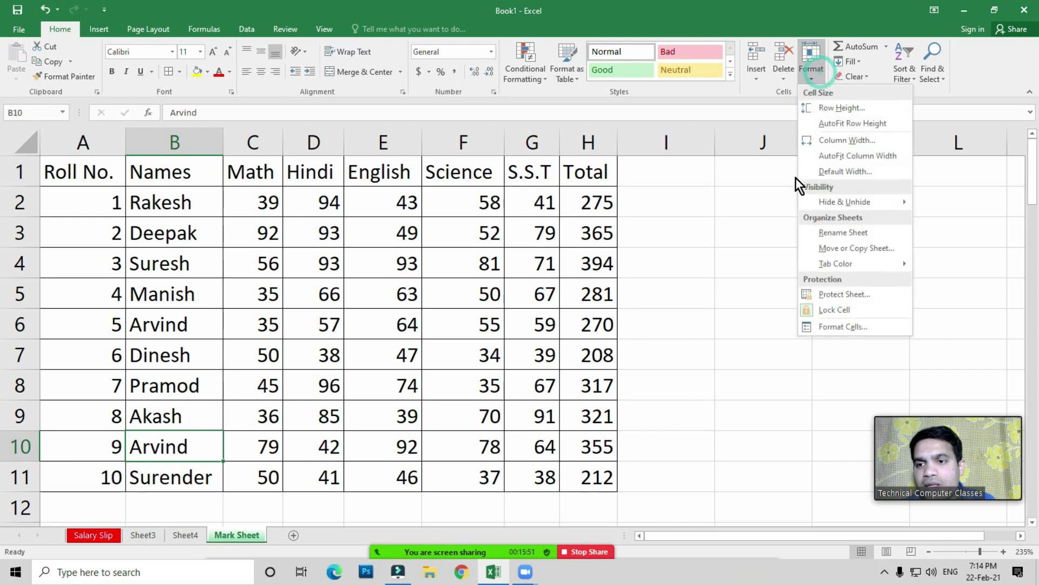
click(863, 250)
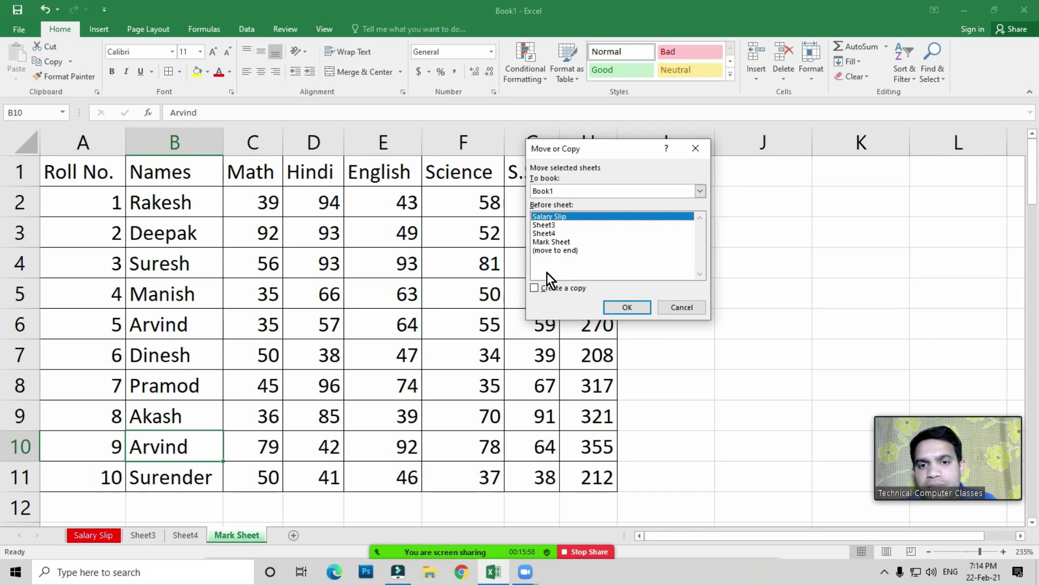
click(547, 225)
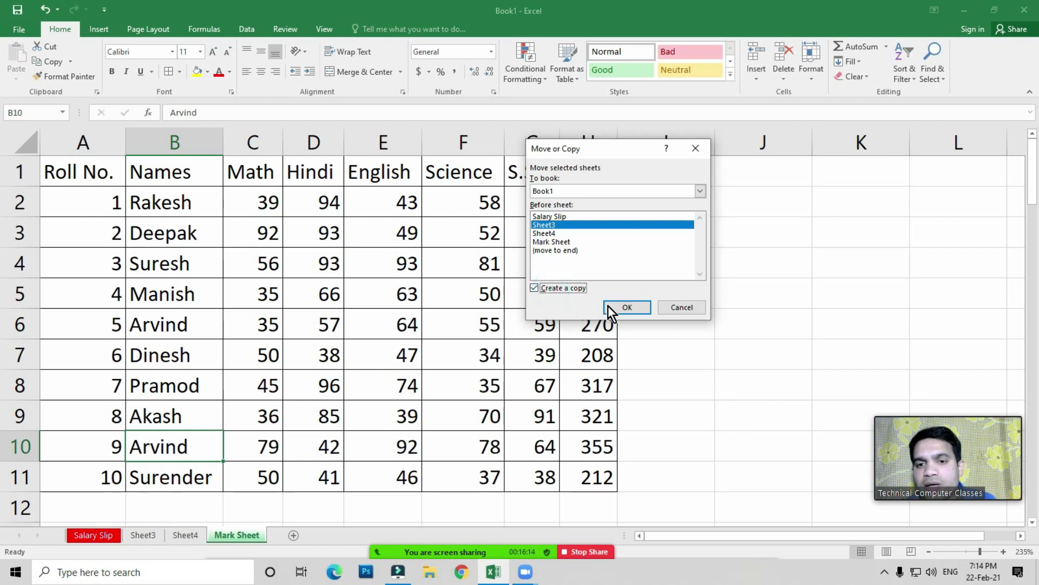
click(626, 307)
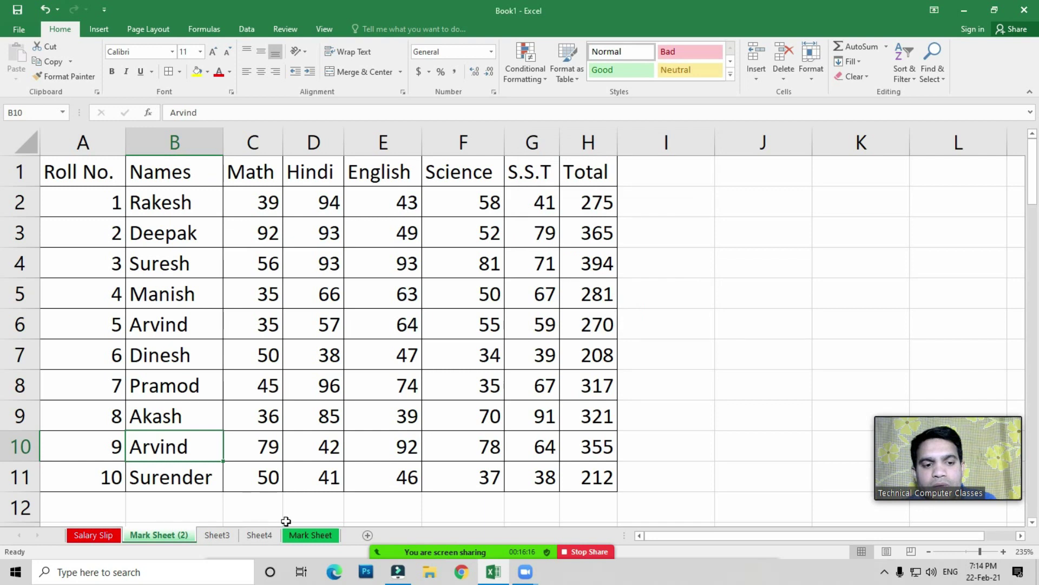
click(317, 535)
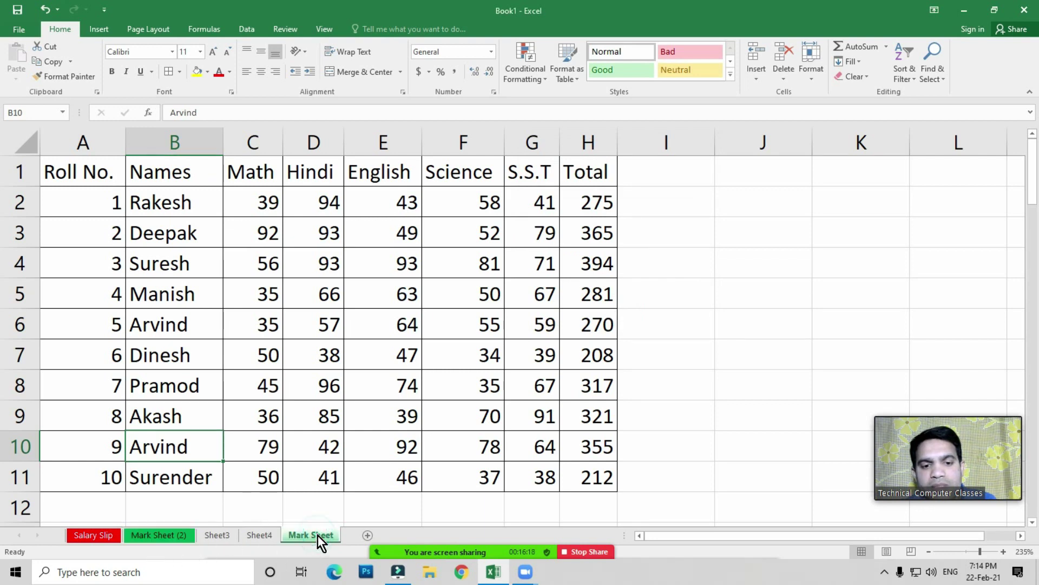
click(157, 535)
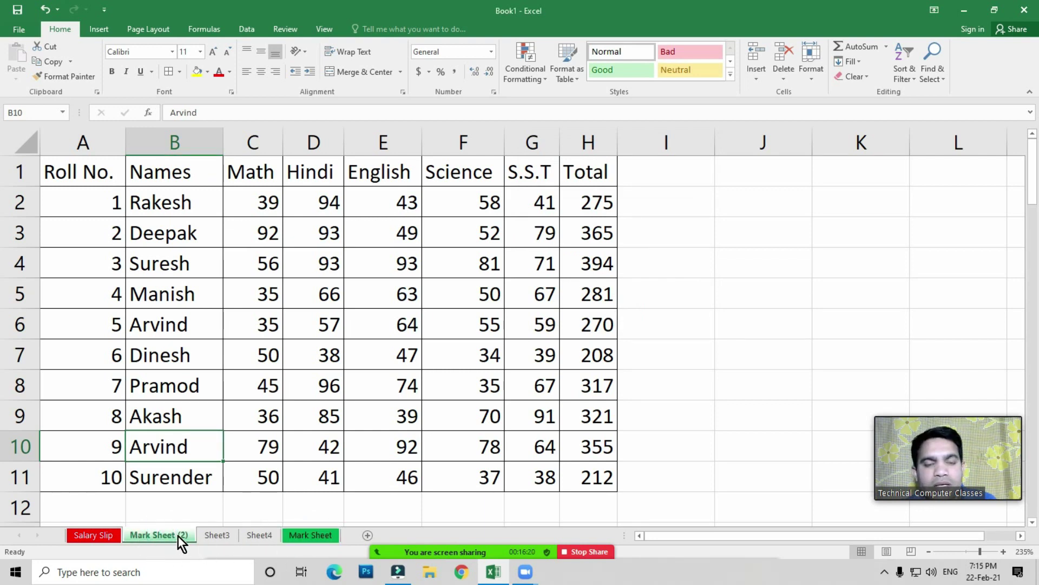
click(325, 298)
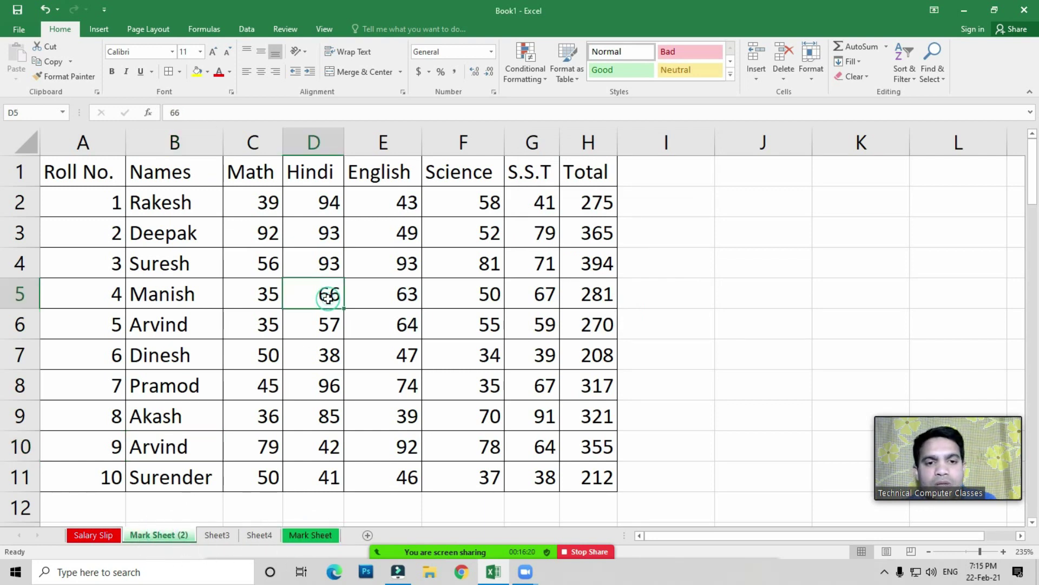
click(818, 81)
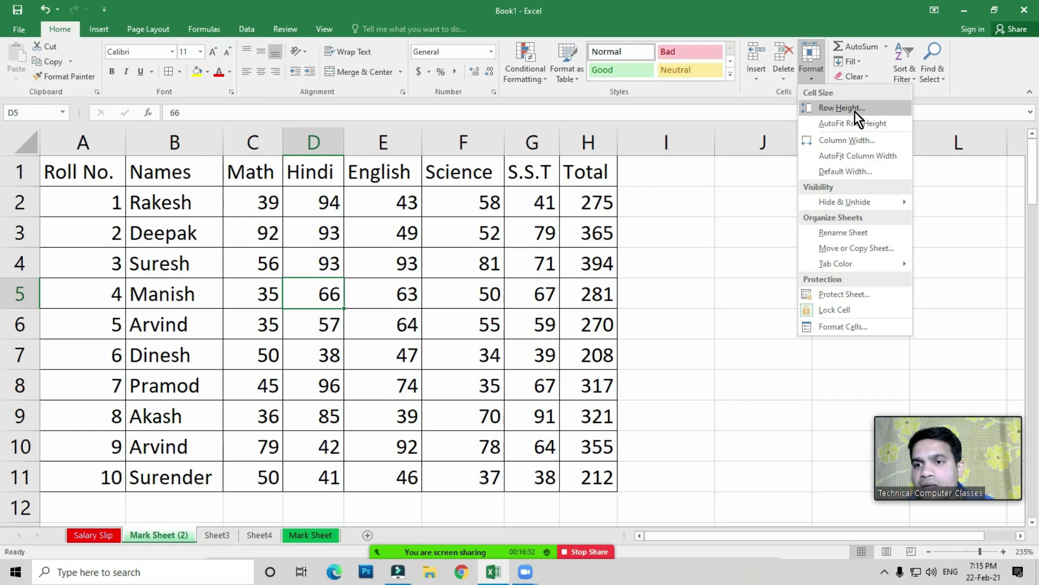
mouse_move(845, 264)
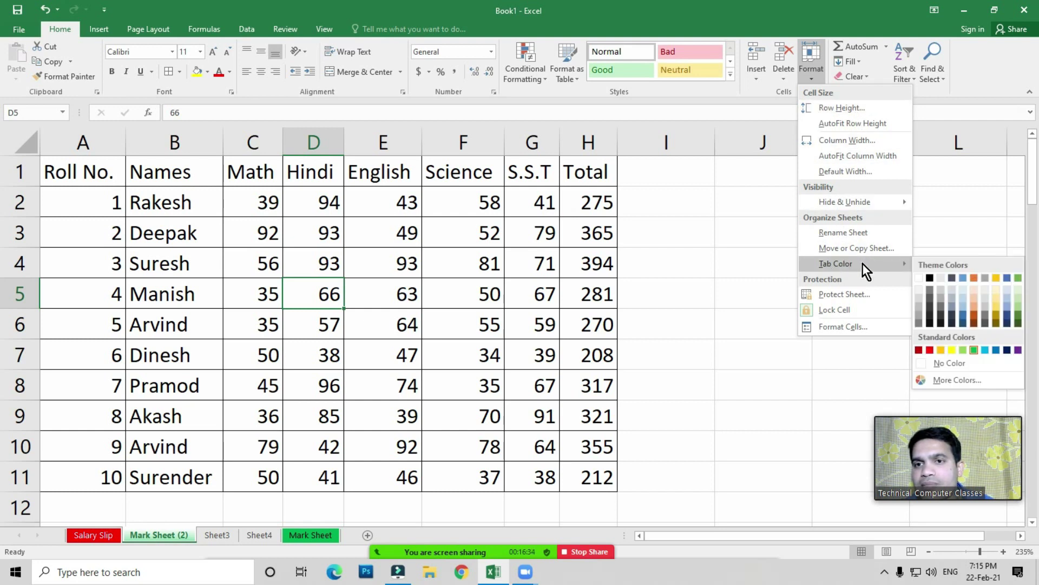
click(522, 294)
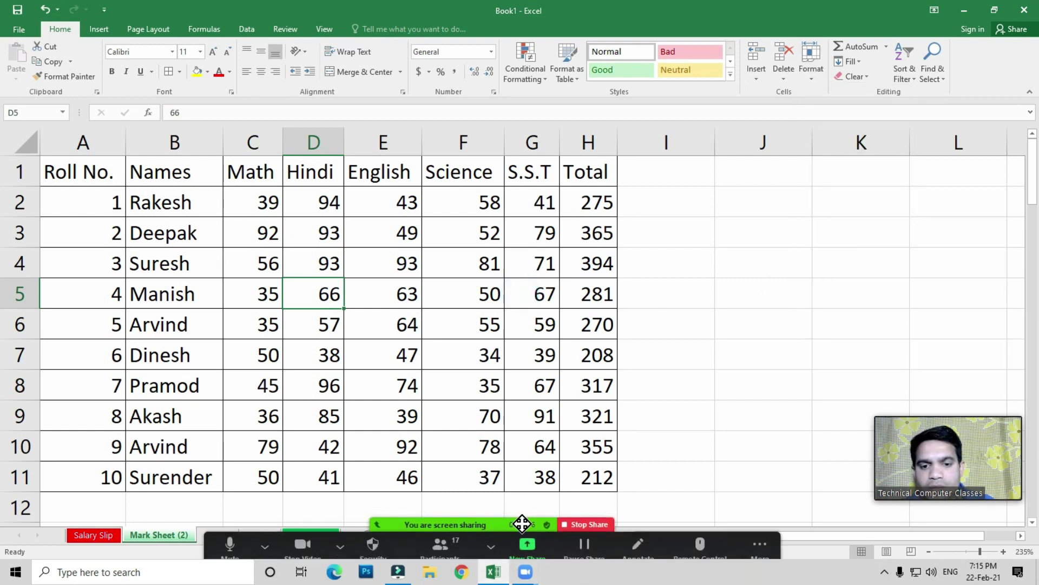
Step: Ask all Zoom participants to unmute, then close Participants and refocus the workbook
click(436, 545)
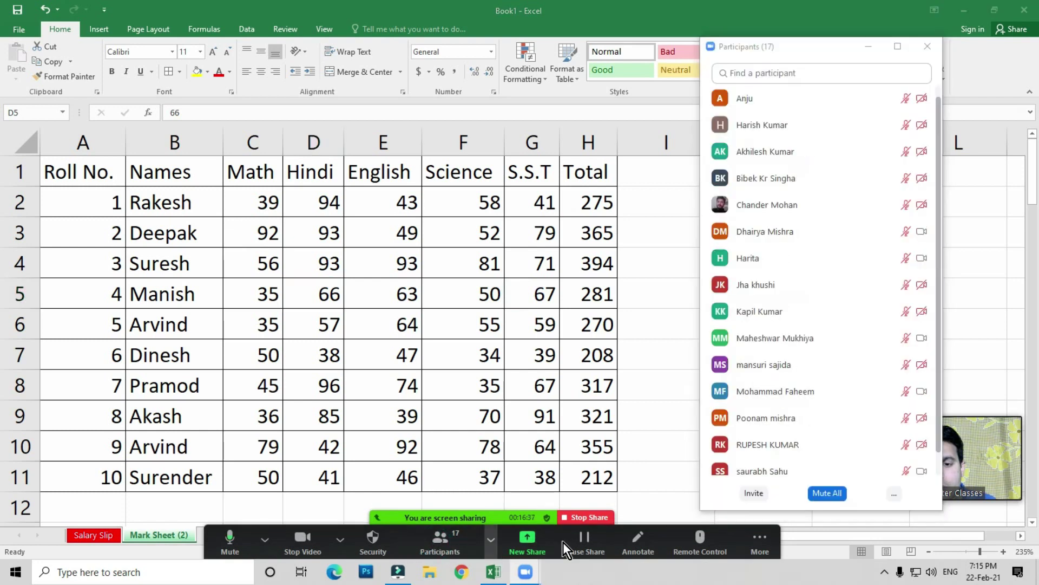
click(894, 493)
click(877, 448)
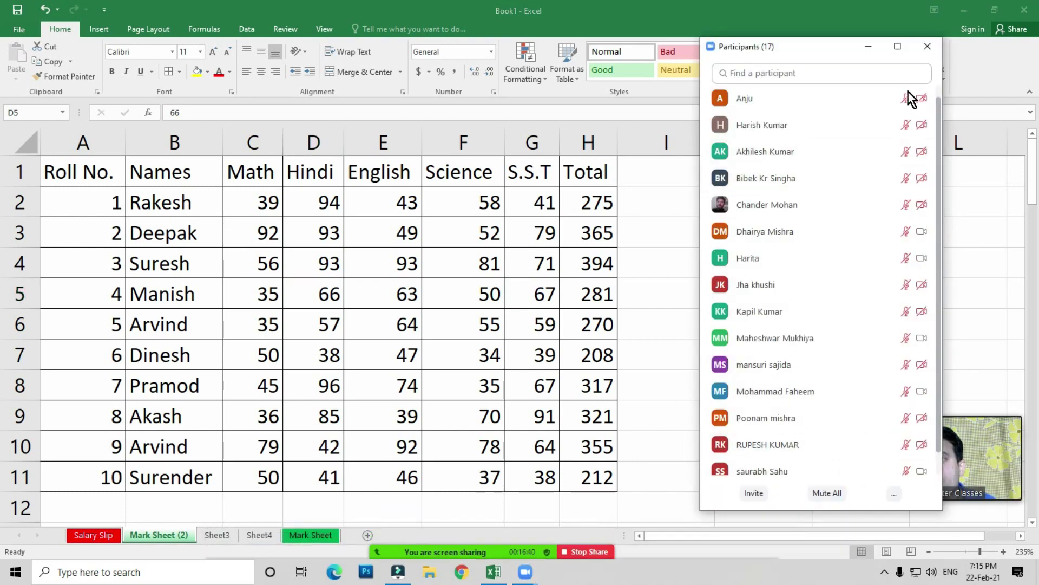
click(927, 46)
click(445, 274)
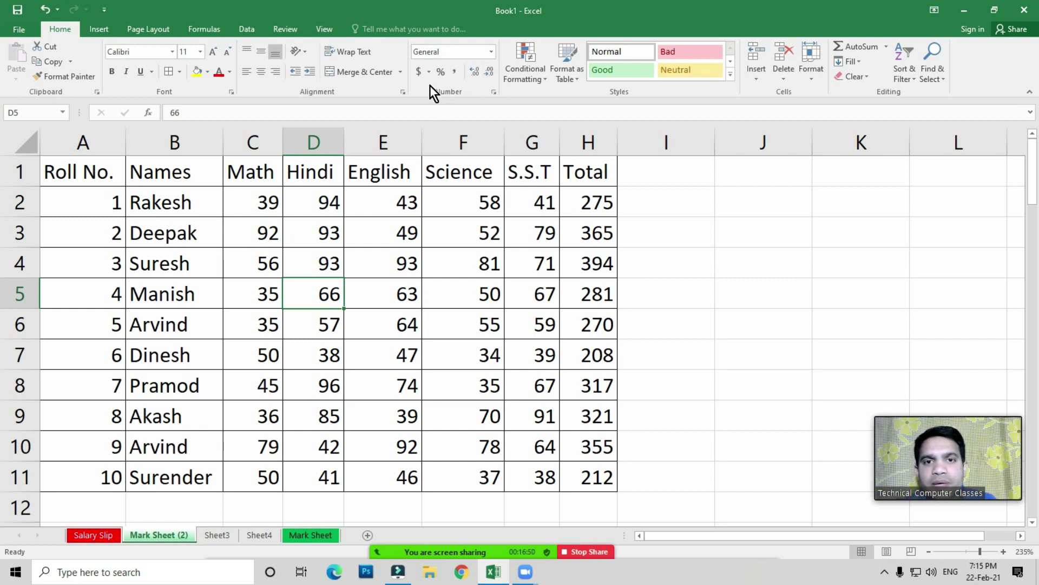
click(570, 76)
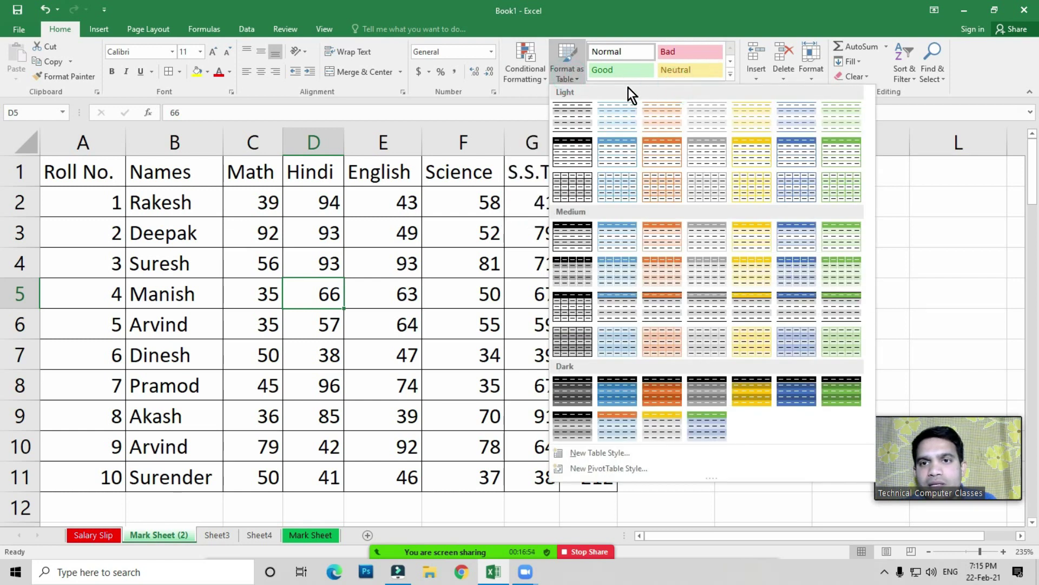
click(755, 77)
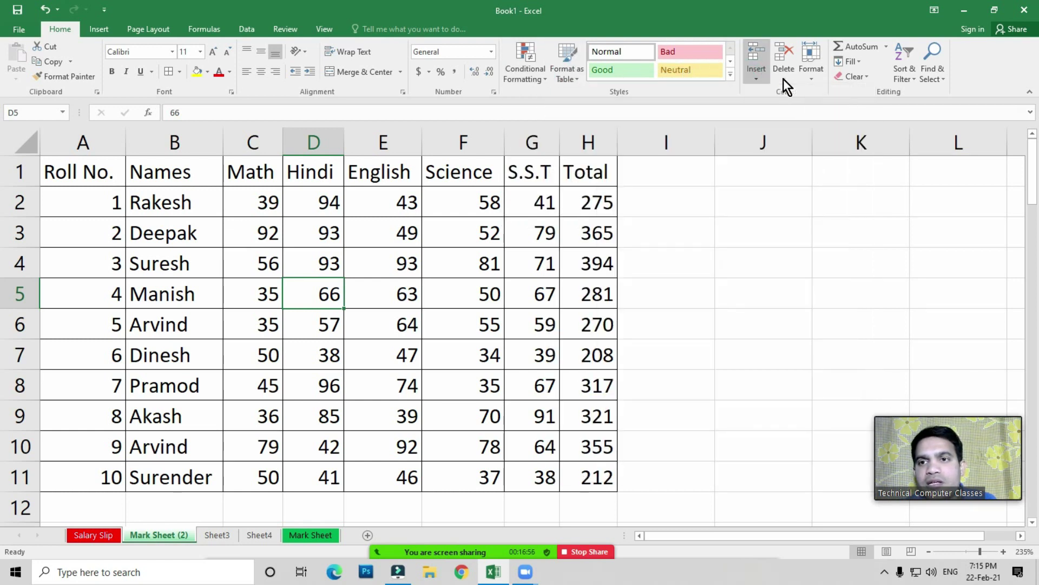
click(816, 77)
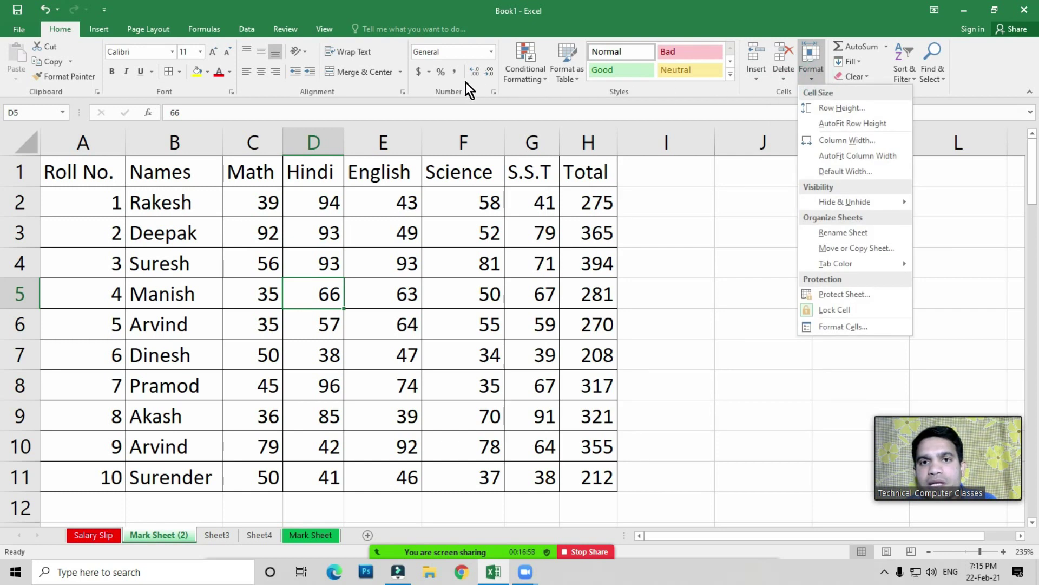
click(617, 92)
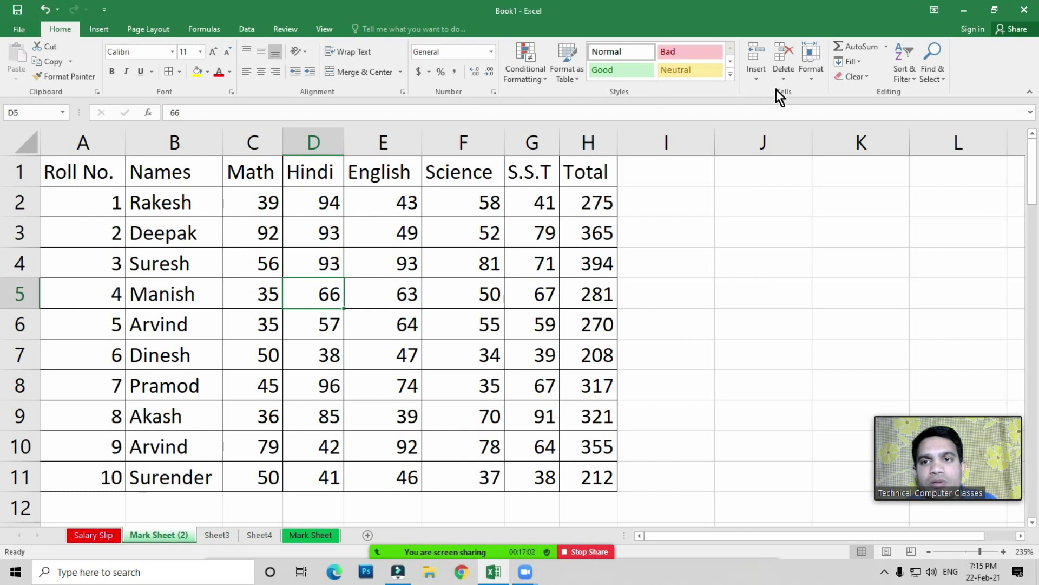
click(758, 79)
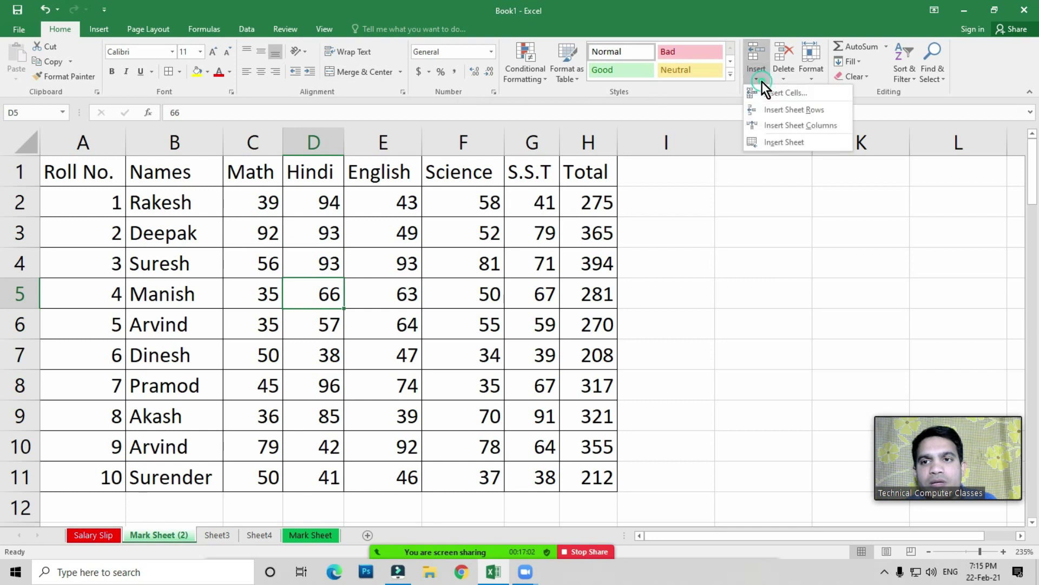
click(417, 311)
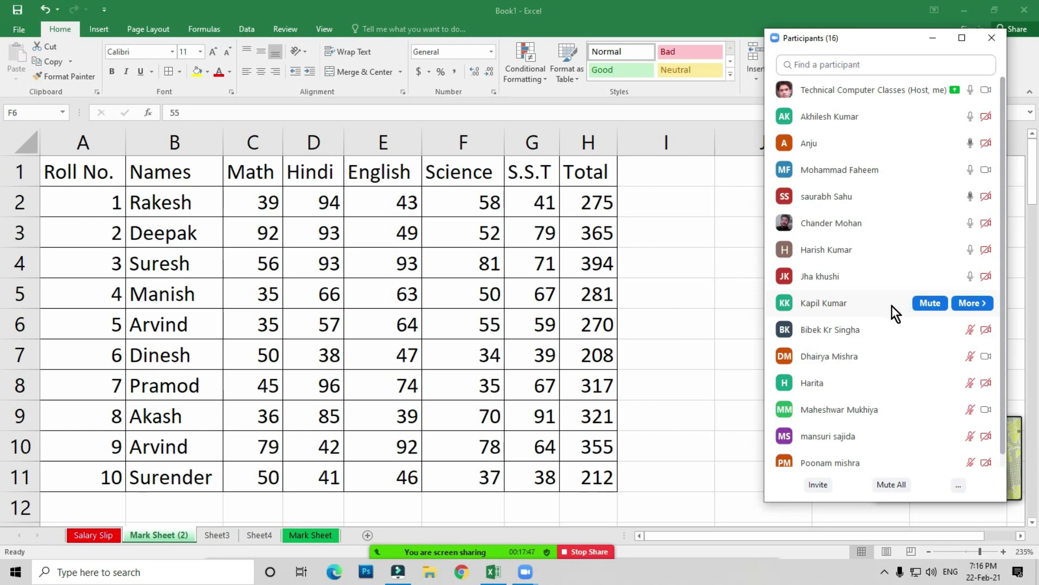
Step: Close the participants list and click through the English and Science marks in rows 3–8
click(991, 38)
click(471, 313)
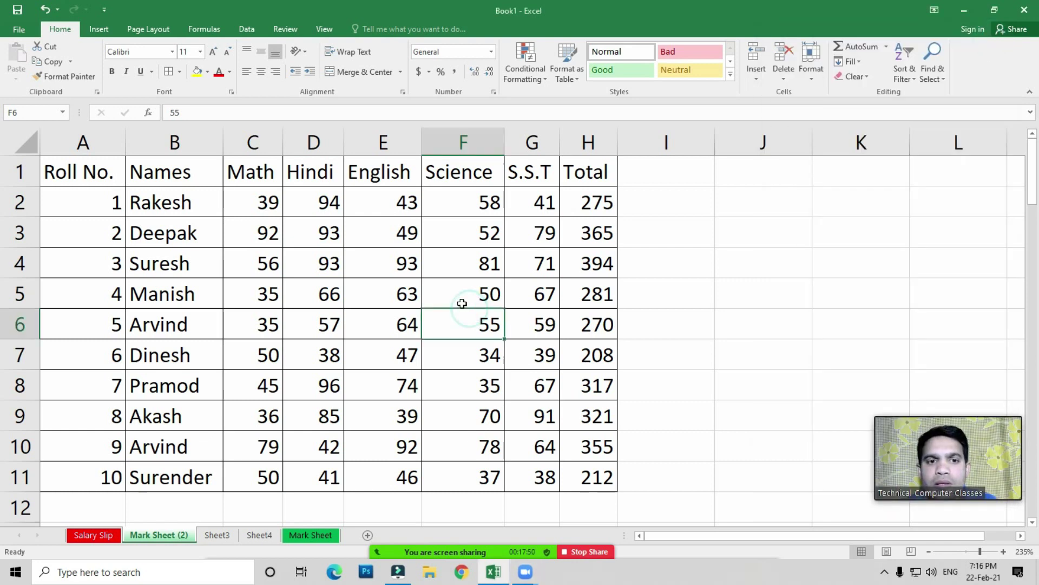
click(388, 312)
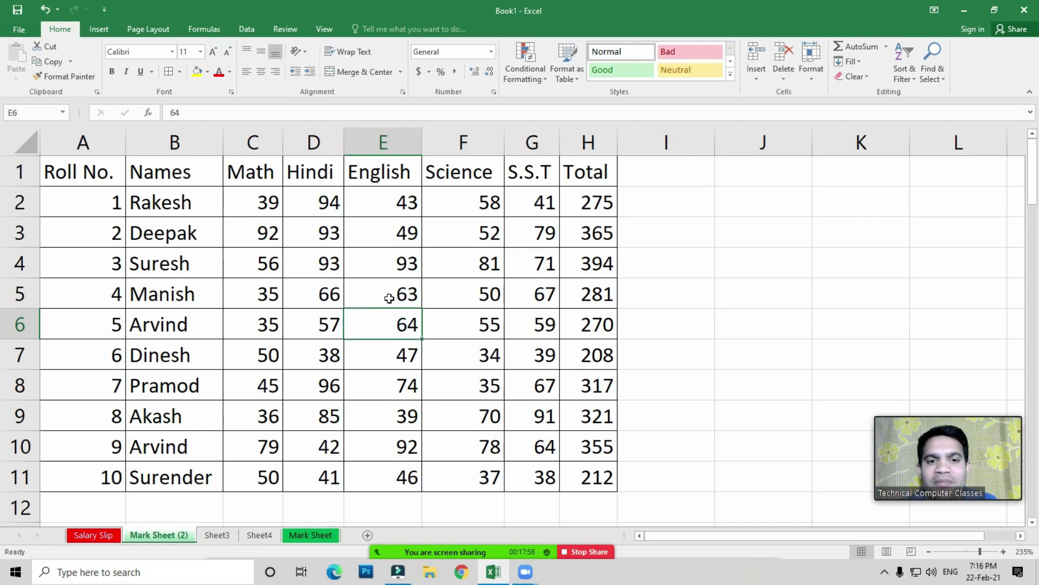
click(389, 298)
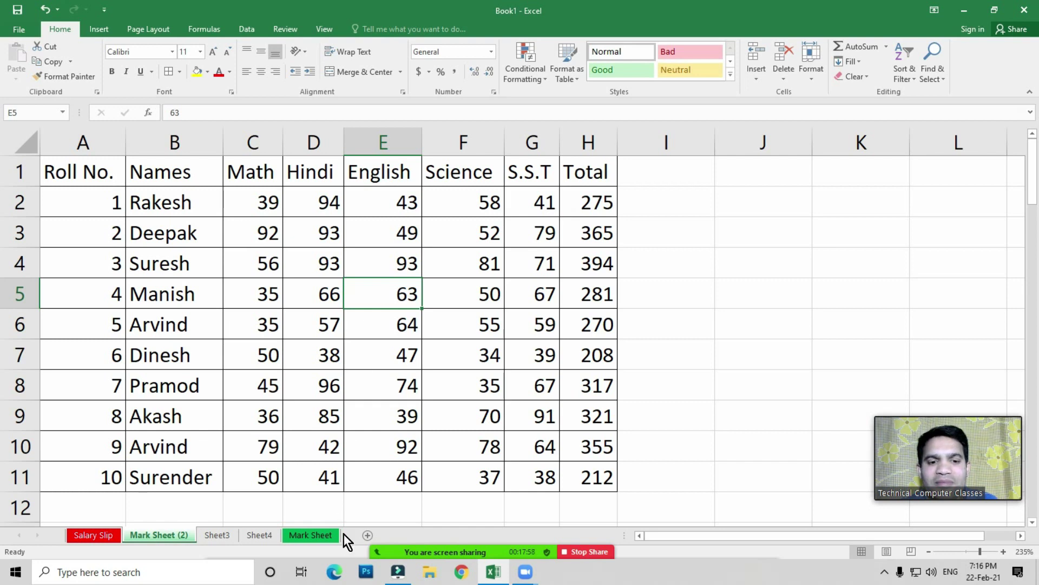
click(413, 386)
click(477, 386)
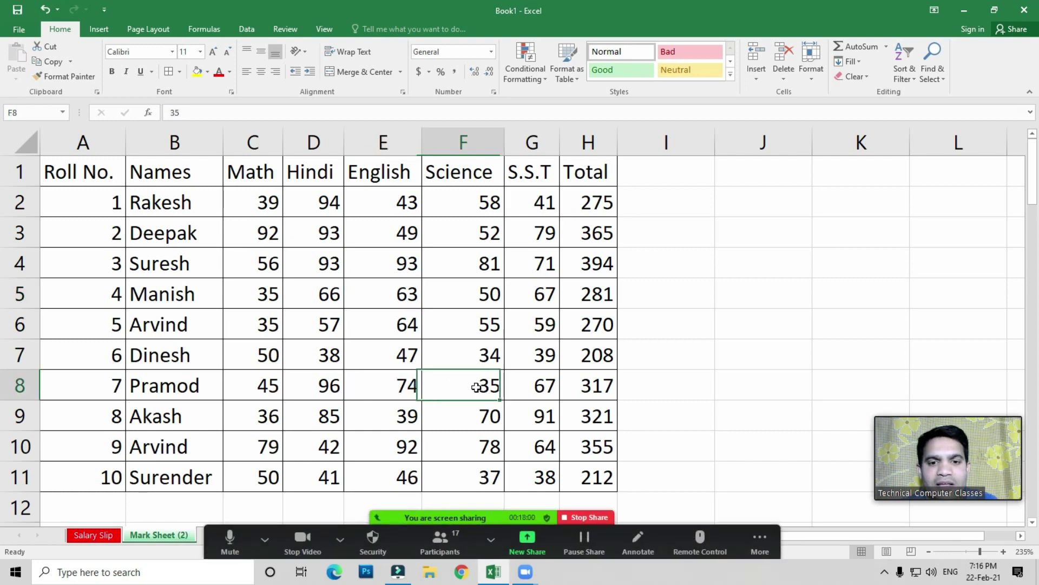
click(462, 324)
click(449, 298)
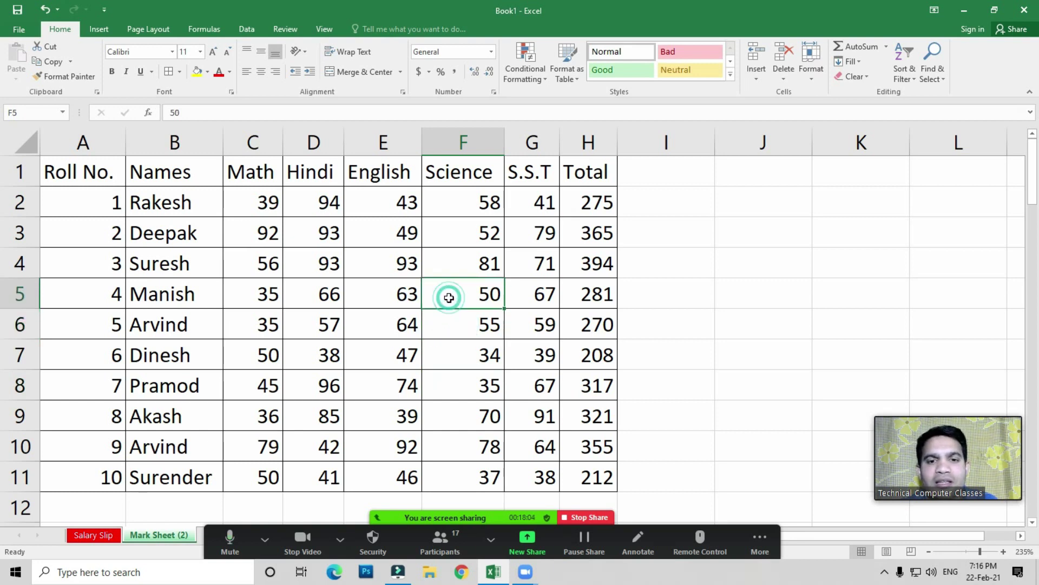
click(453, 263)
click(458, 227)
click(463, 253)
scroll(383, 348, down, 4)
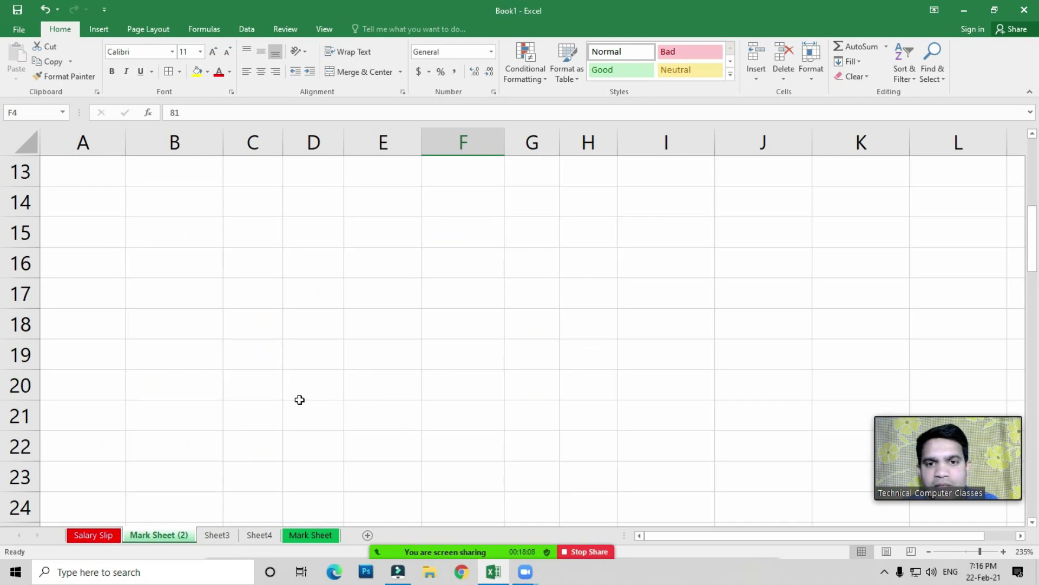
Step: Open the Zoom participants list and try Mute All, dismissing its confirmation
click(453, 548)
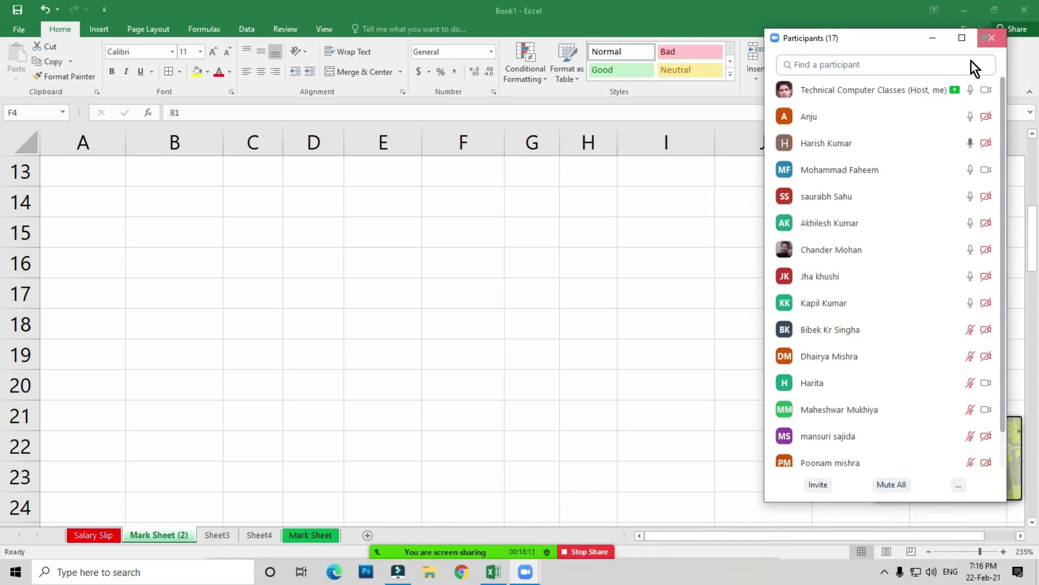
click(991, 37)
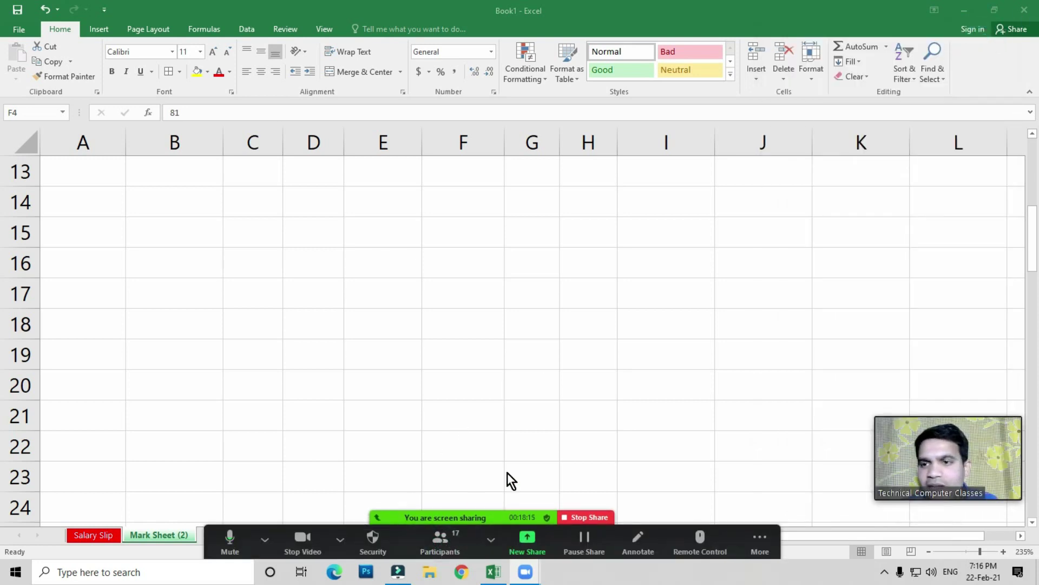
click(440, 540)
mouse_move(861, 223)
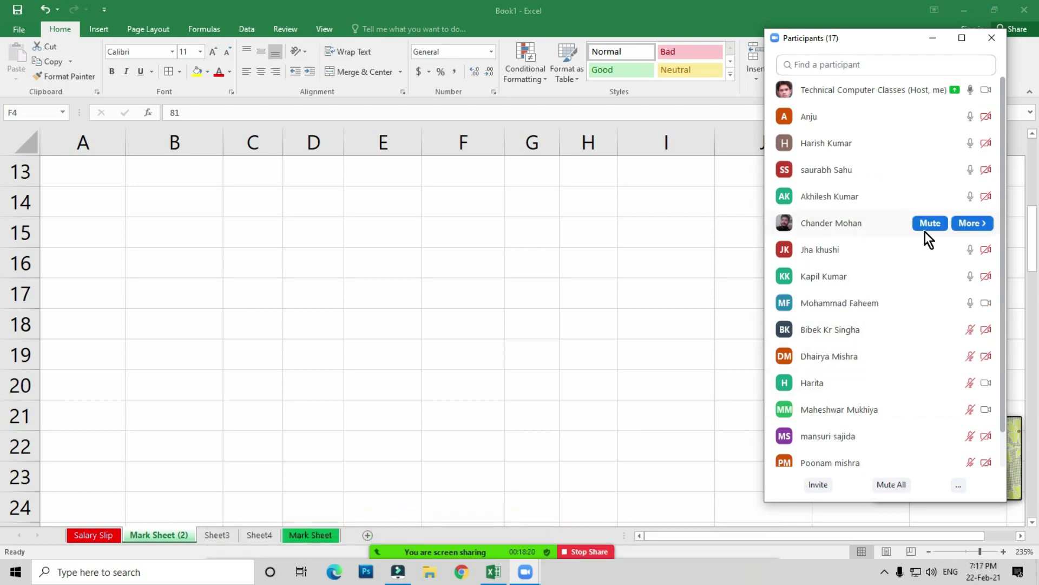
scroll(901, 148, down, 2)
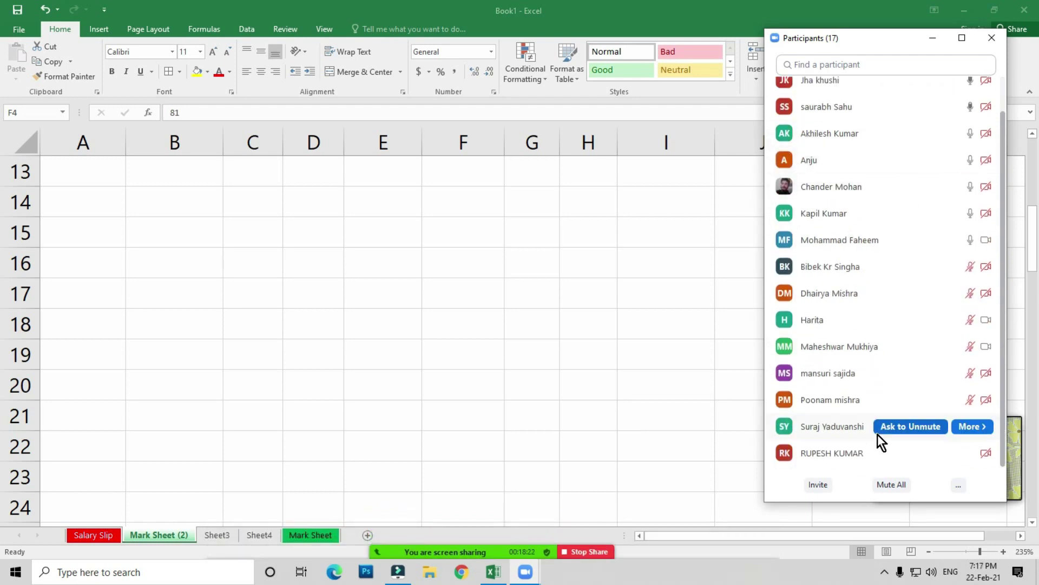
scroll(877, 434, up, 3)
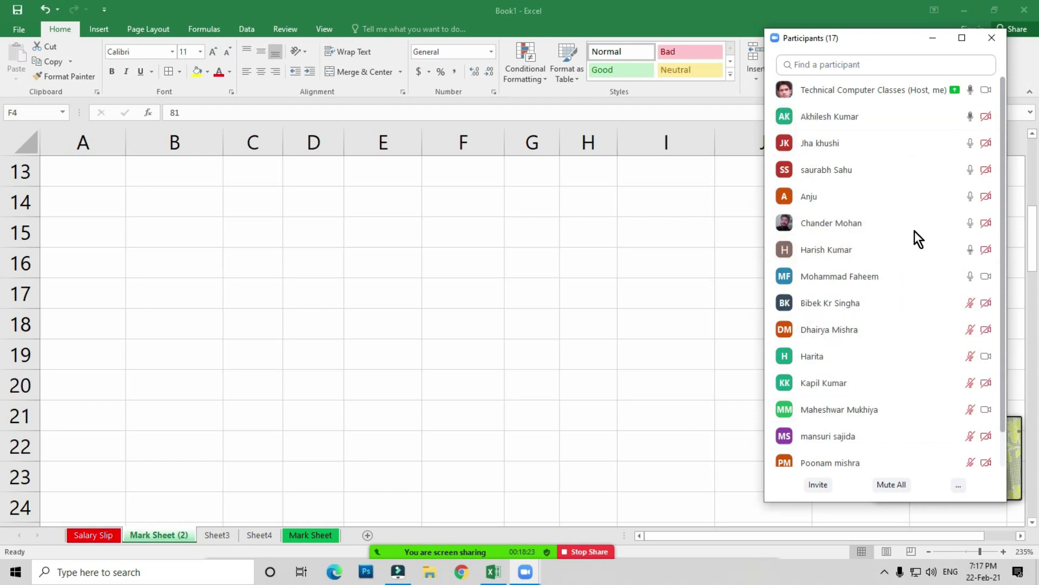
click(991, 37)
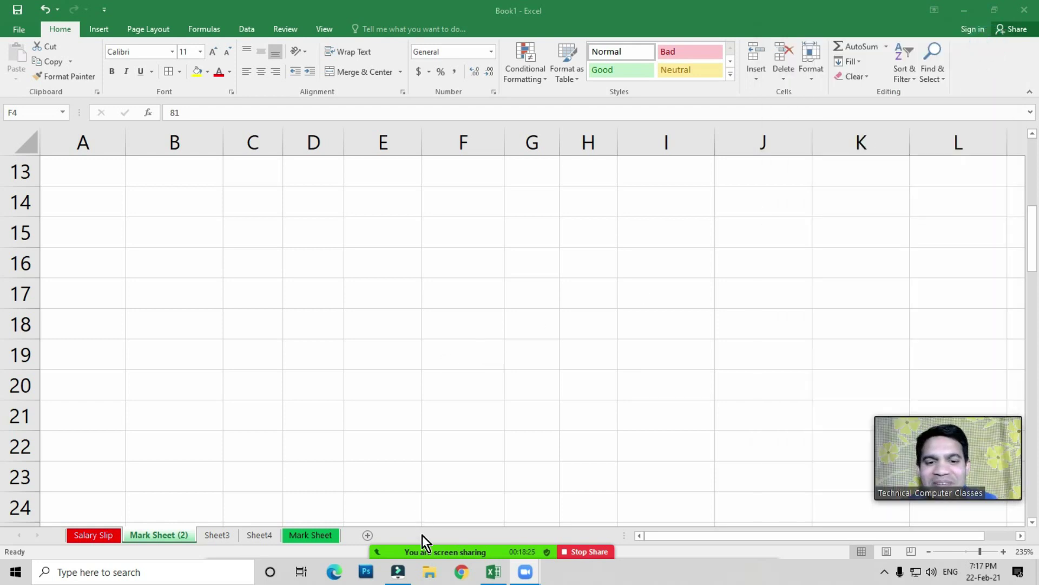
click(446, 548)
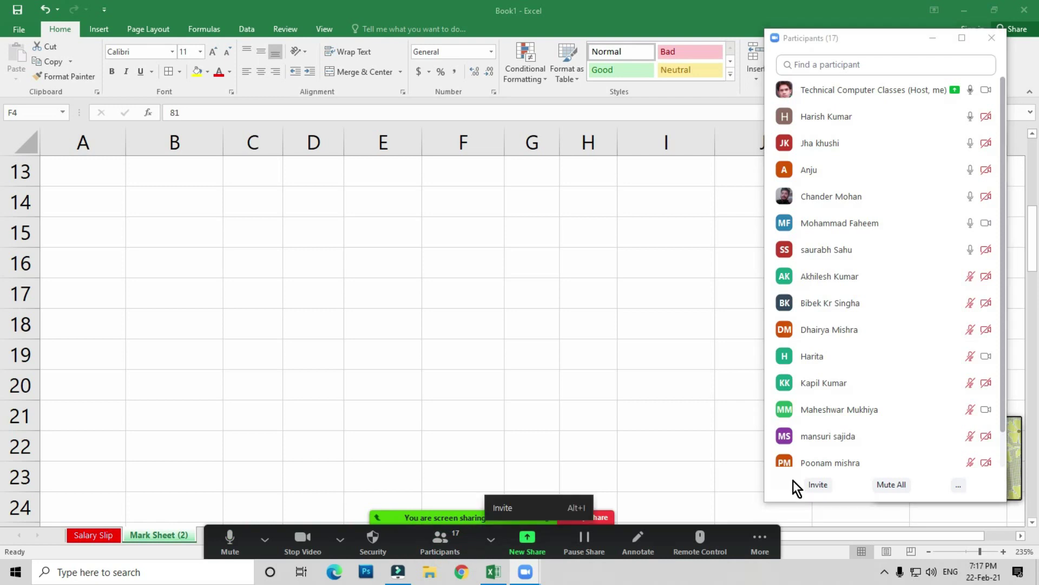
click(898, 485)
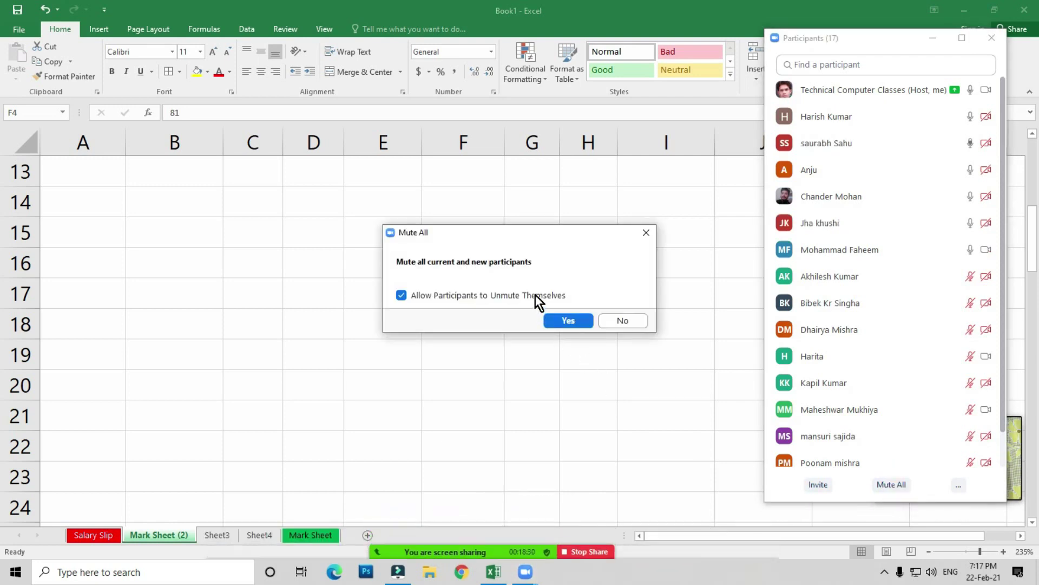
click(646, 233)
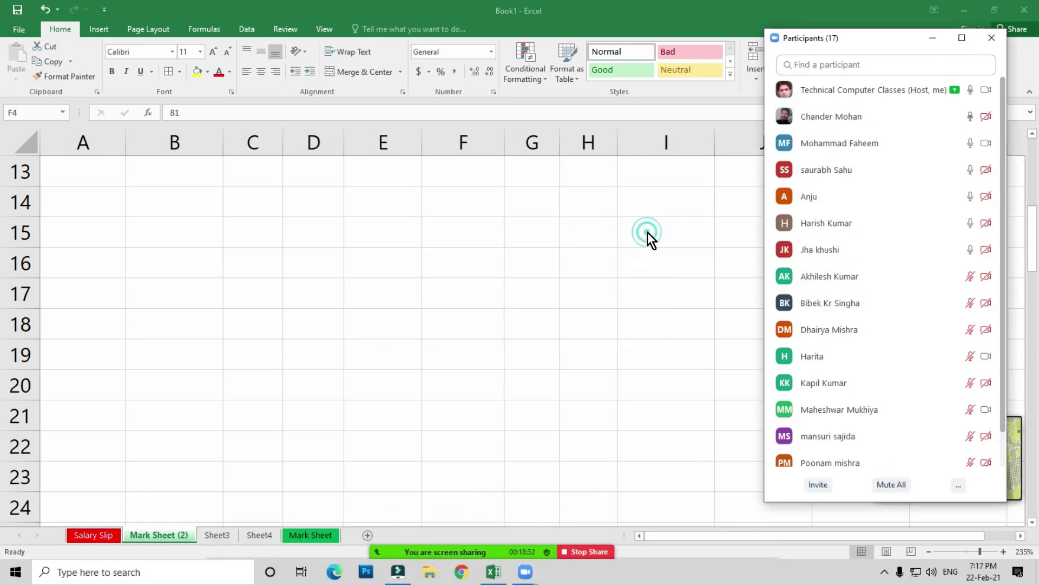
click(991, 38)
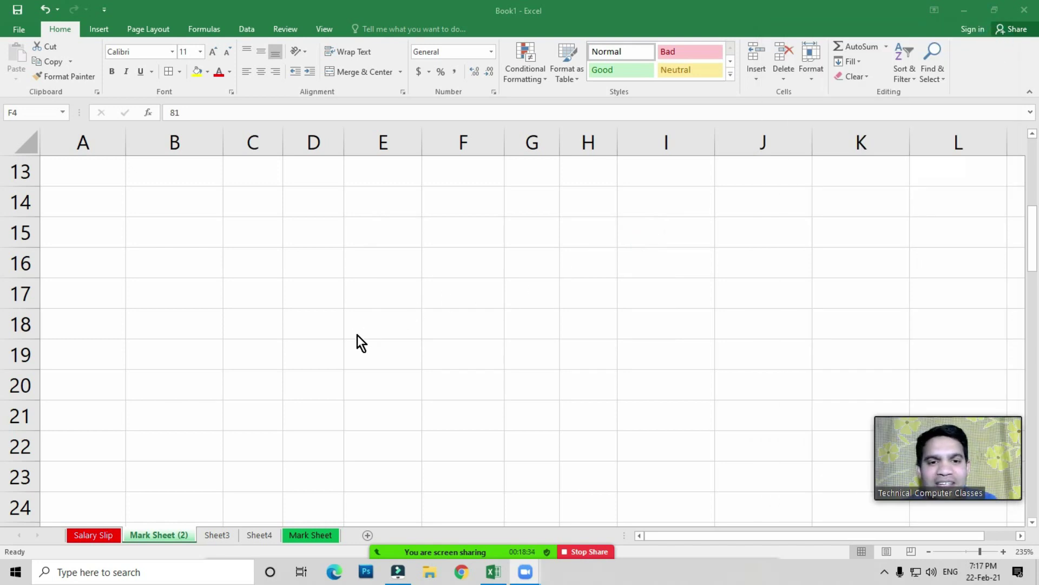
scroll(356, 335, up, 4)
Step: Select Hindi mark D4, then mute all meeting participants, confirming Yes
click(337, 275)
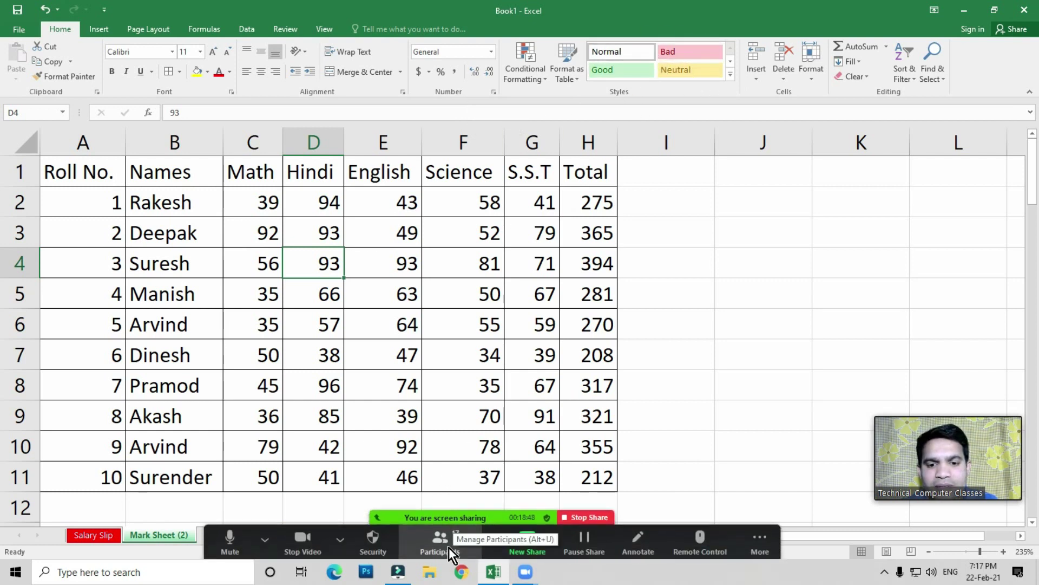
click(450, 547)
click(891, 485)
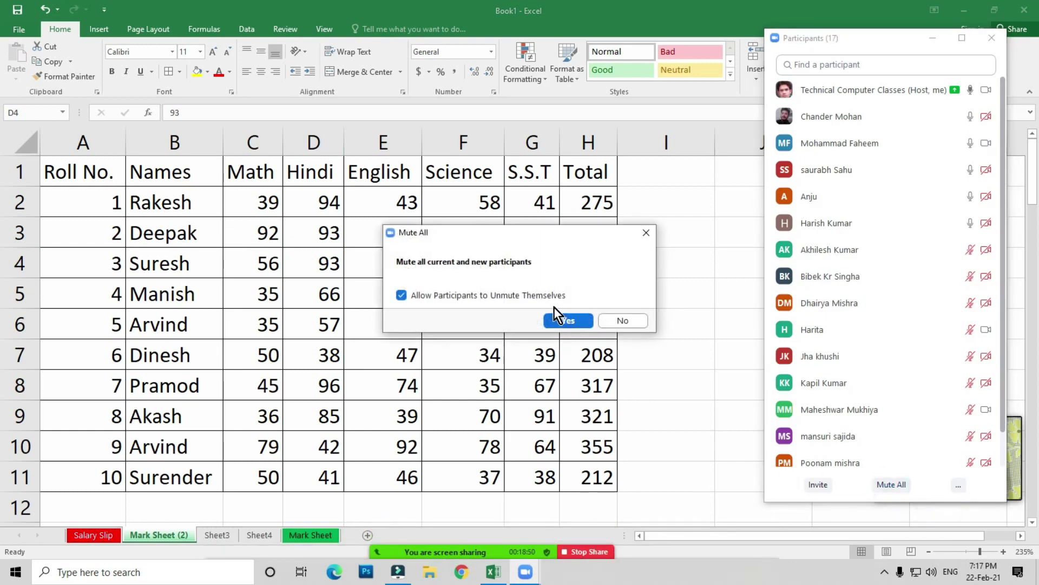
click(568, 319)
click(1001, 37)
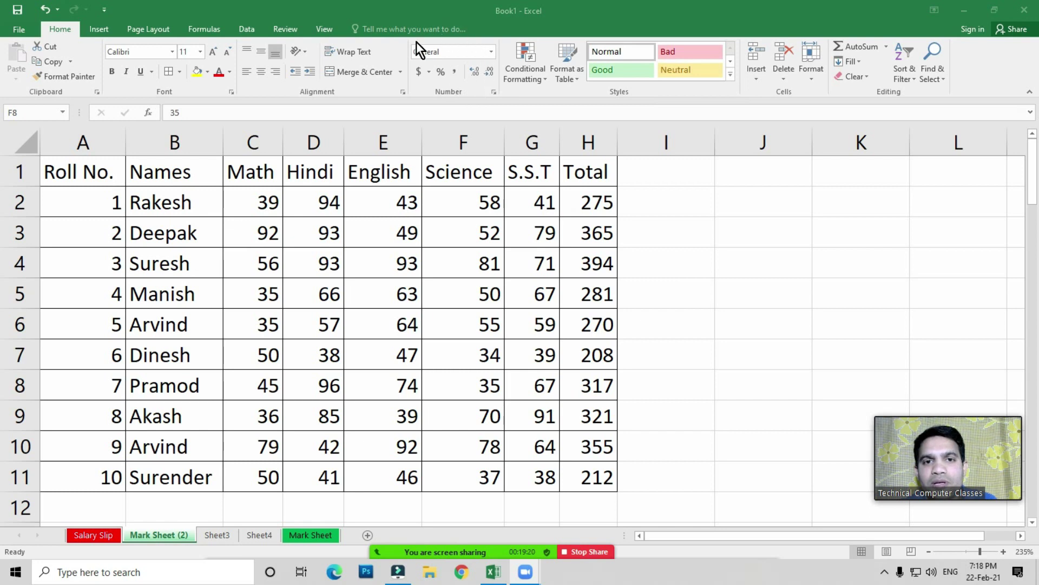
Step: Select the English marks in E5 and E6 and scroll down the sheet
click(390, 286)
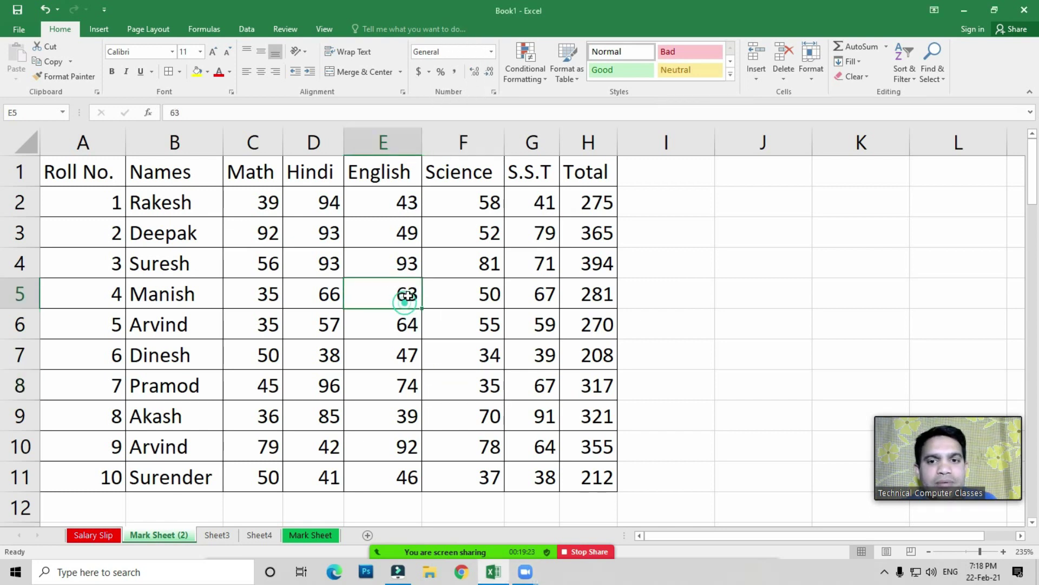
click(384, 317)
scroll(437, 387, down, 5)
scroll(448, 374, down, 4)
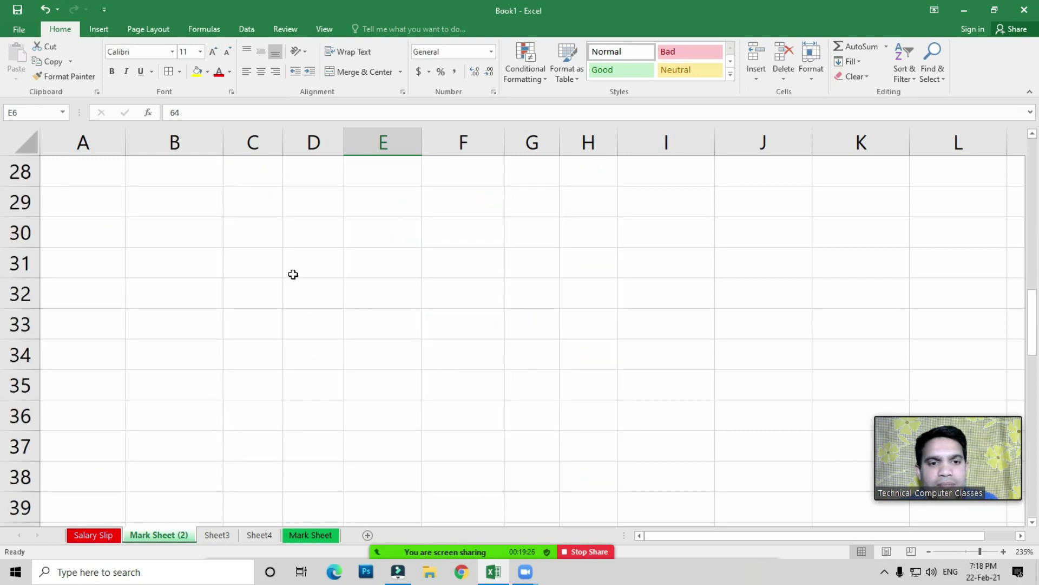
Step: Fill C30:H36 with =RANDBETWEEN(22,99) using Ctrl+Enter
drag(218, 225, 536, 295)
click(464, 390)
drag(262, 230, 622, 425)
drag(576, 421, 576, 421)
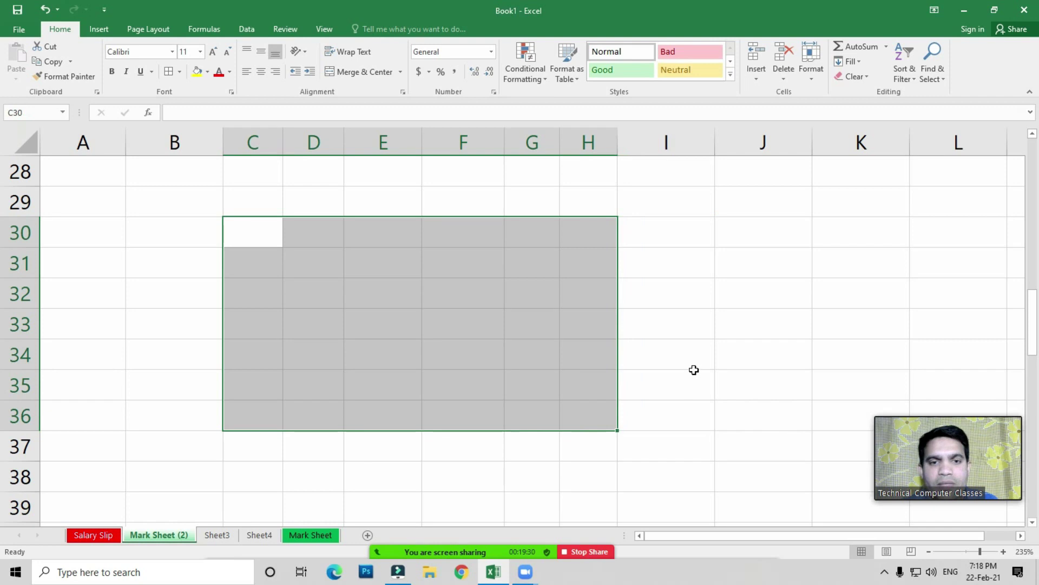
text(=ran)
key(Down)
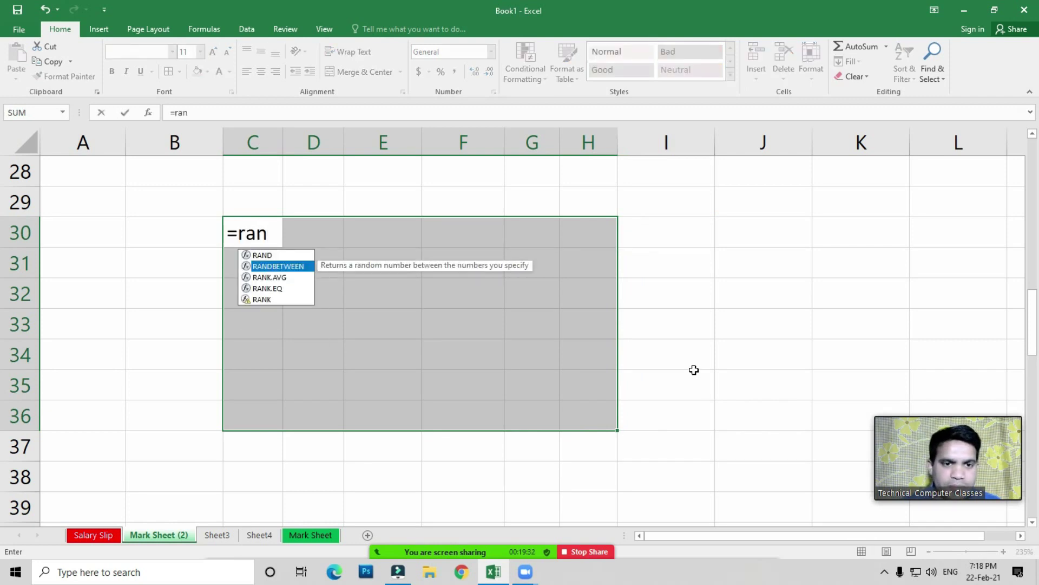
key(Tab)
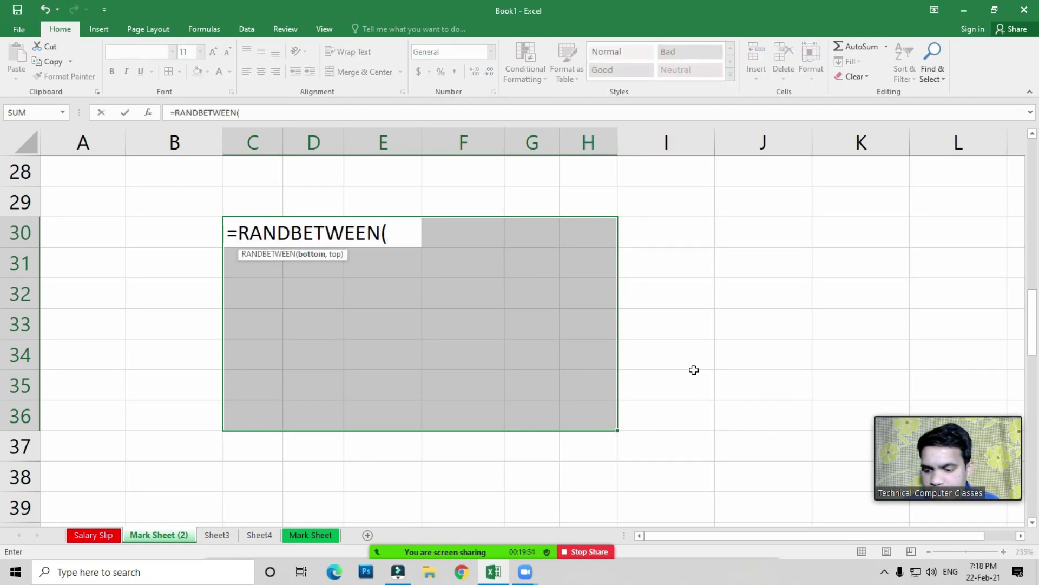
text(22,)
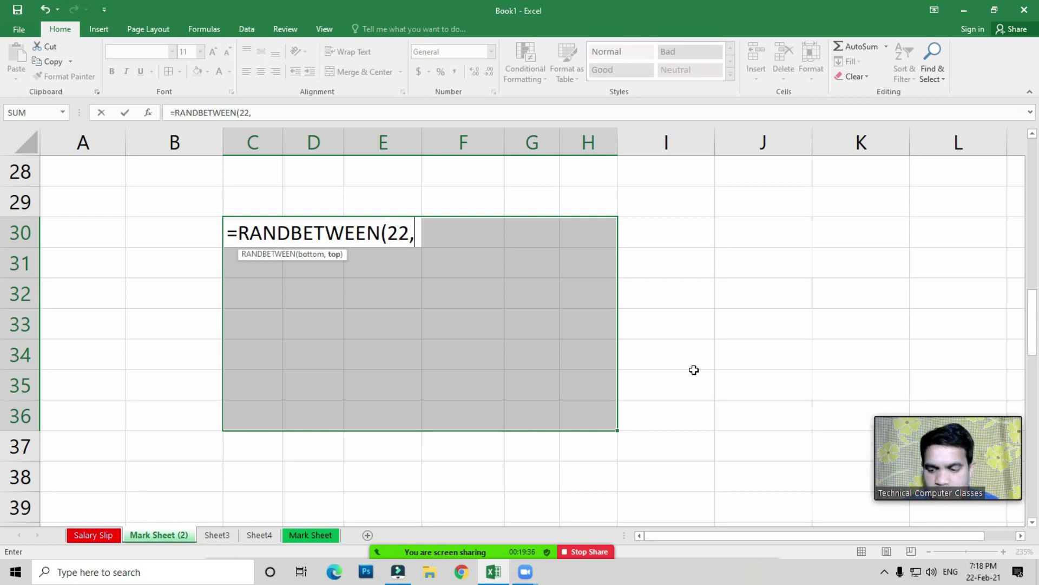
text(99))
key(ctrl+Return)
Step: Copy the random numbers and paste them back as fixed values
key(ctrl+c)
key(ctrl+alt+v)
key(v)
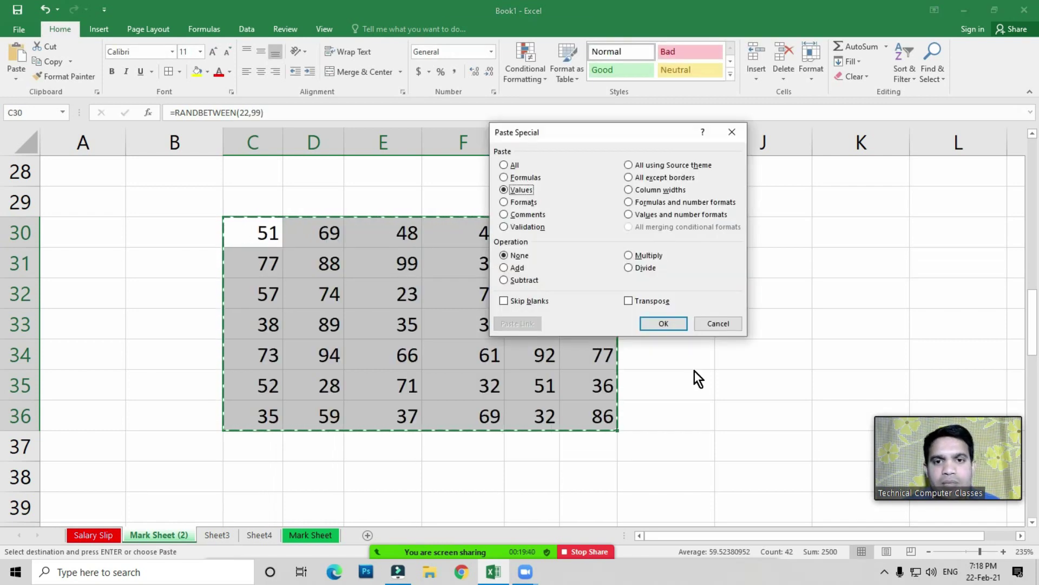
key(Return)
key(Escape)
key(Left)
key(Right)
Step: Apply All Borders to the number block C30:H36
key(ctrl+shift+Right)
key(ctrl+shift+Down)
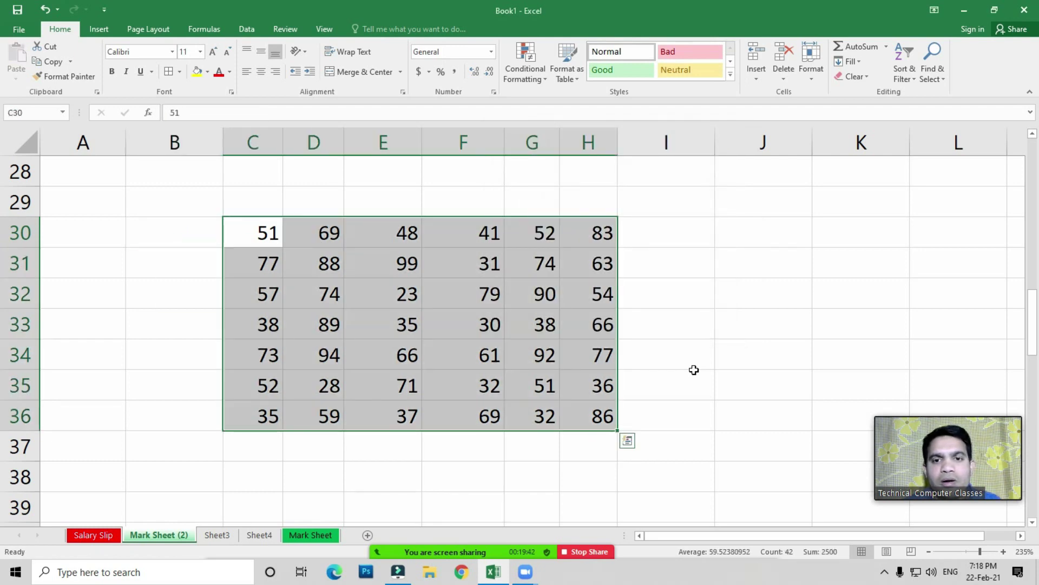
key(alt)
key(h)
key(b)
key(a)
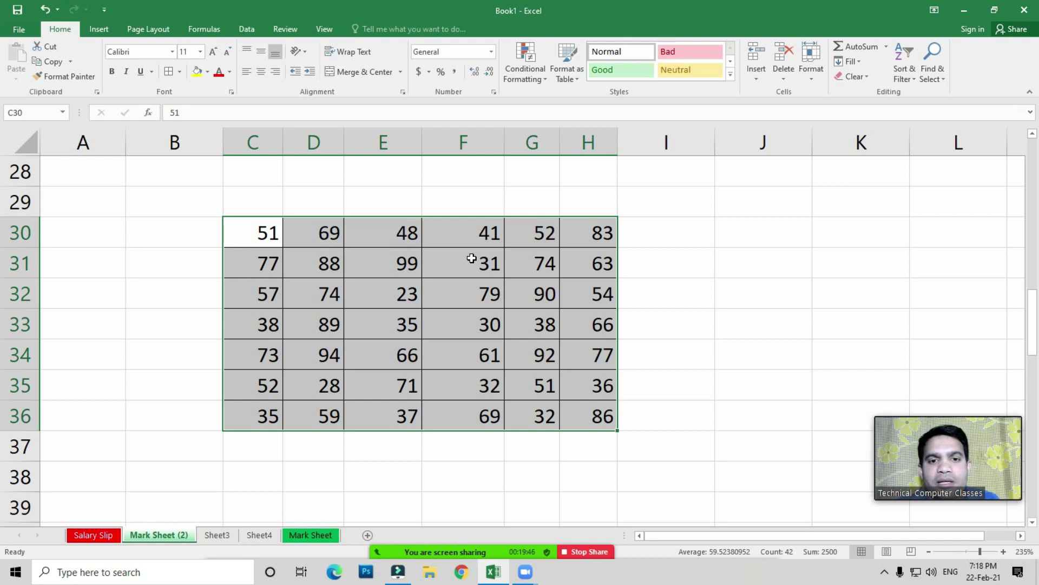
Step: Check cells D32, F34, G32 and D31, then reselect C30:H36
click(472, 260)
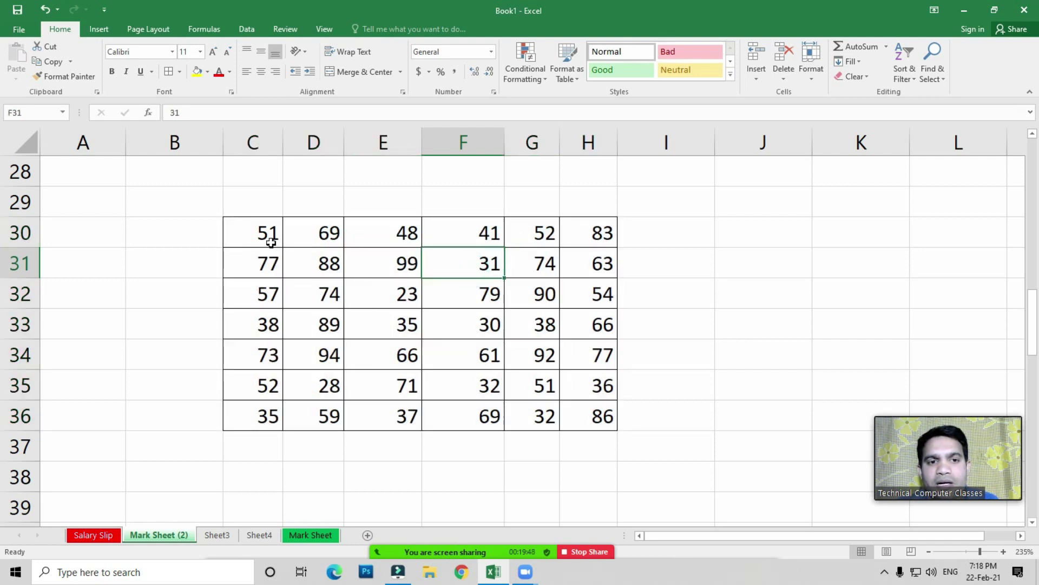
drag(263, 233, 577, 412)
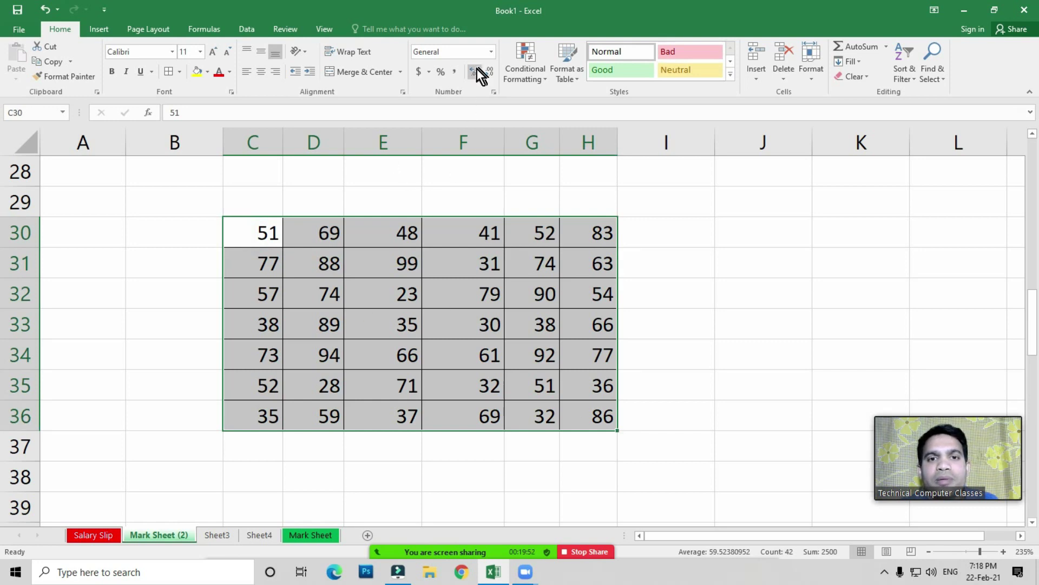
click(260, 252)
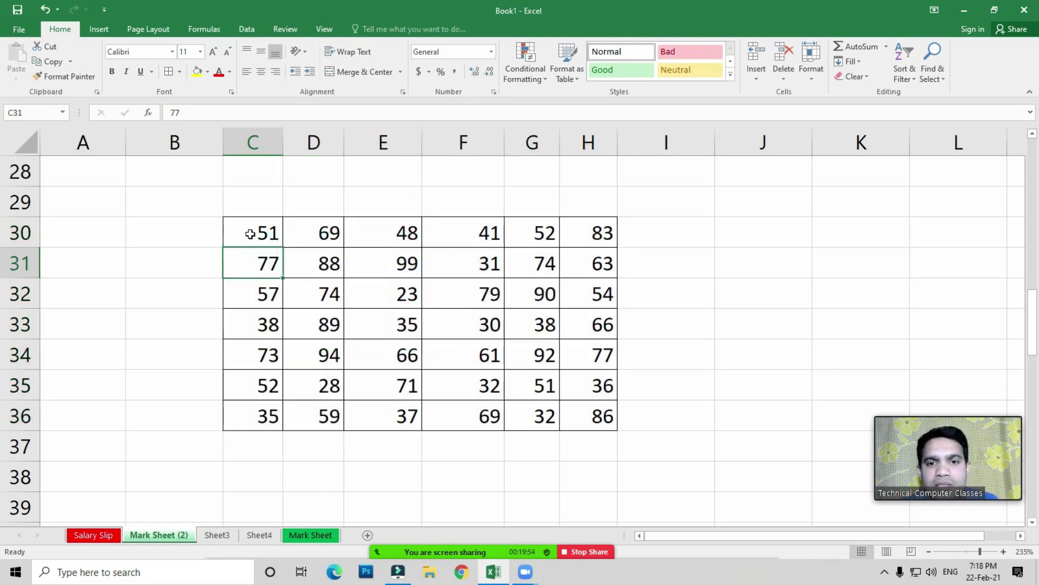
click(330, 299)
click(458, 348)
click(543, 293)
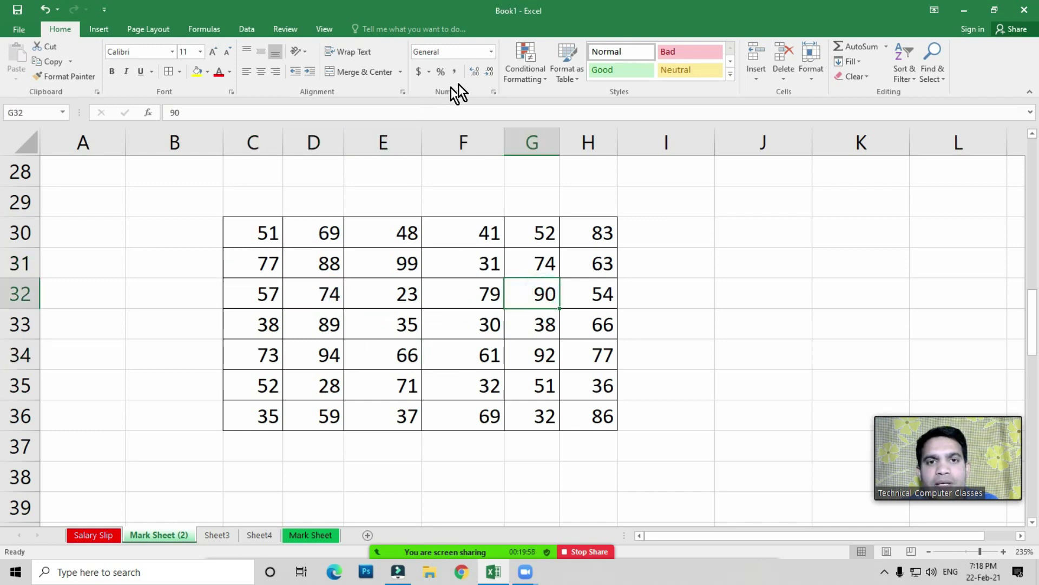
click(324, 271)
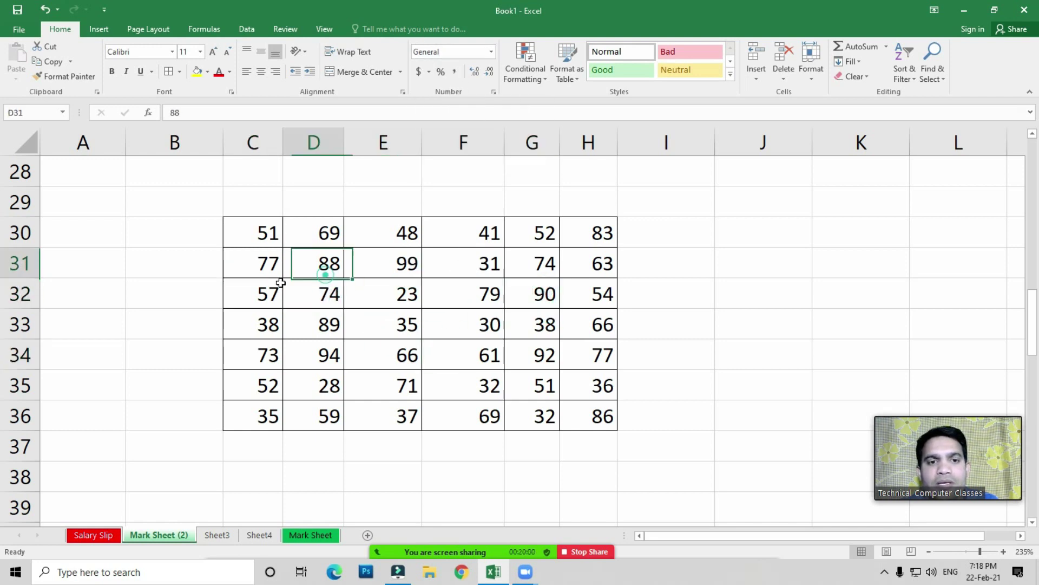
mouse_move(254, 233)
mouse_down()
mouse_move(605, 366)
mouse_move(598, 416)
mouse_up()
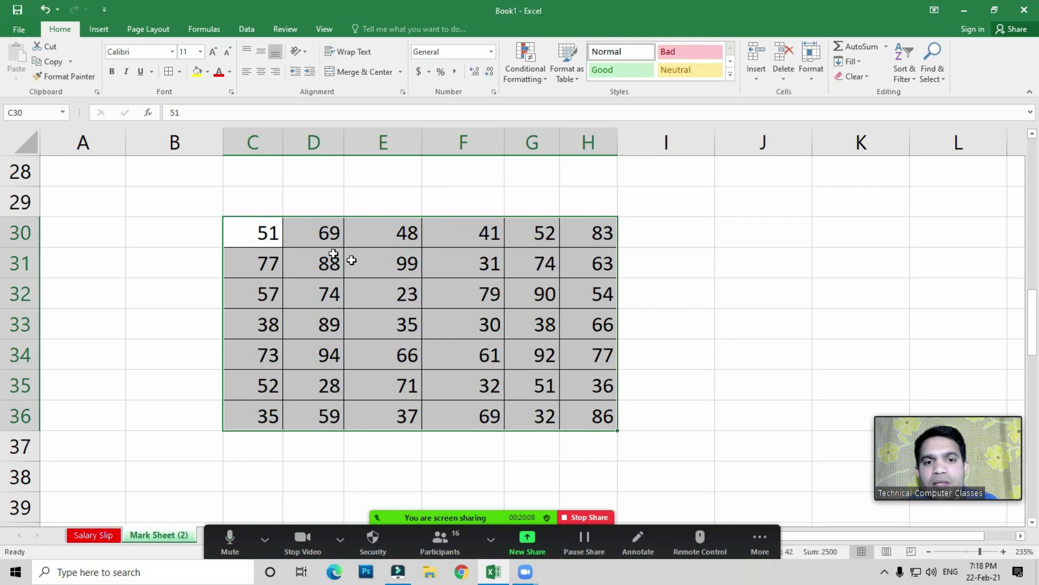
Step: Try a sample value 20.00 in J30, then delete it
click(491, 53)
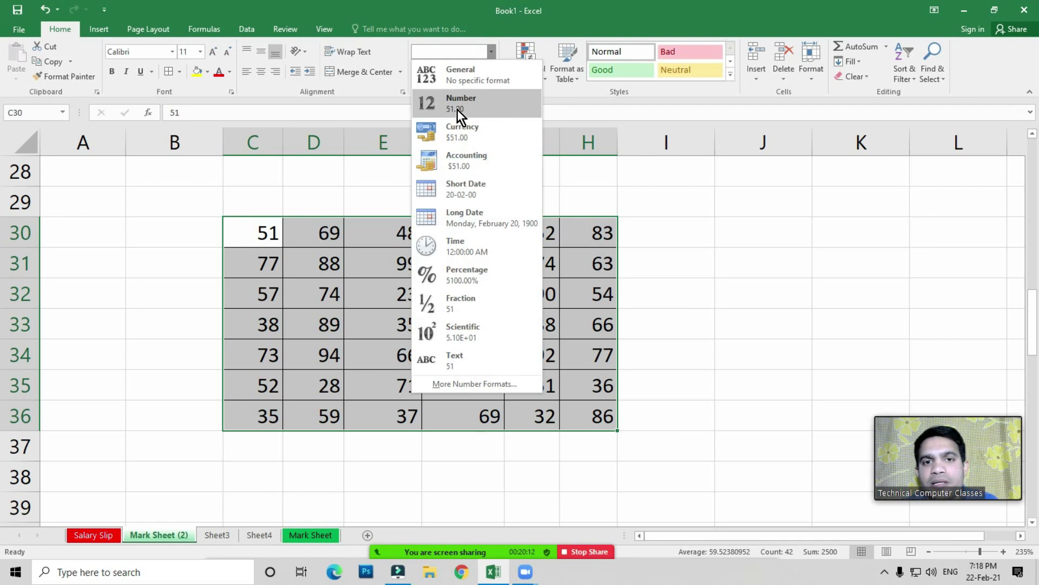
click(549, 330)
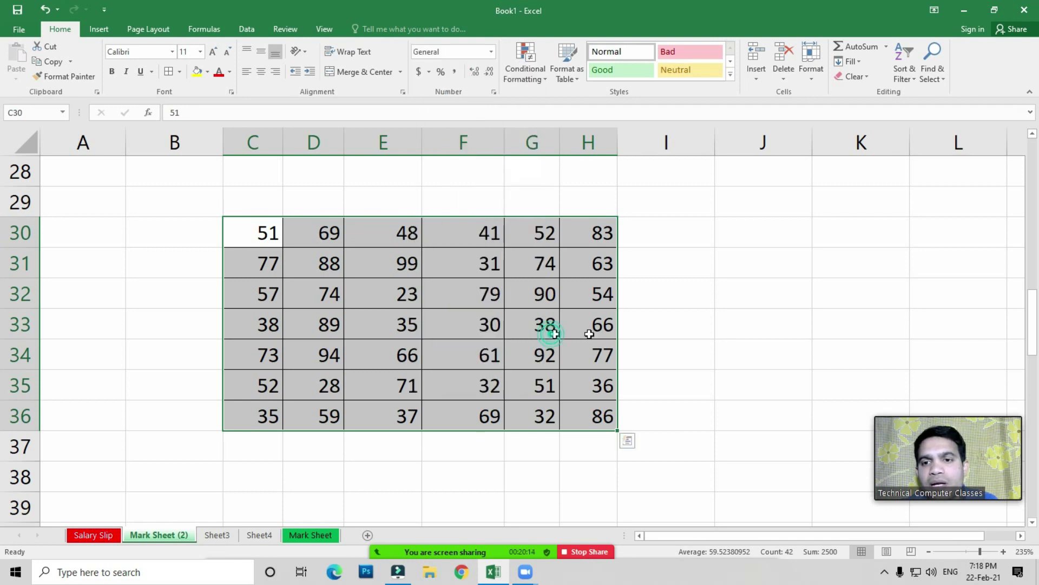
click(753, 239)
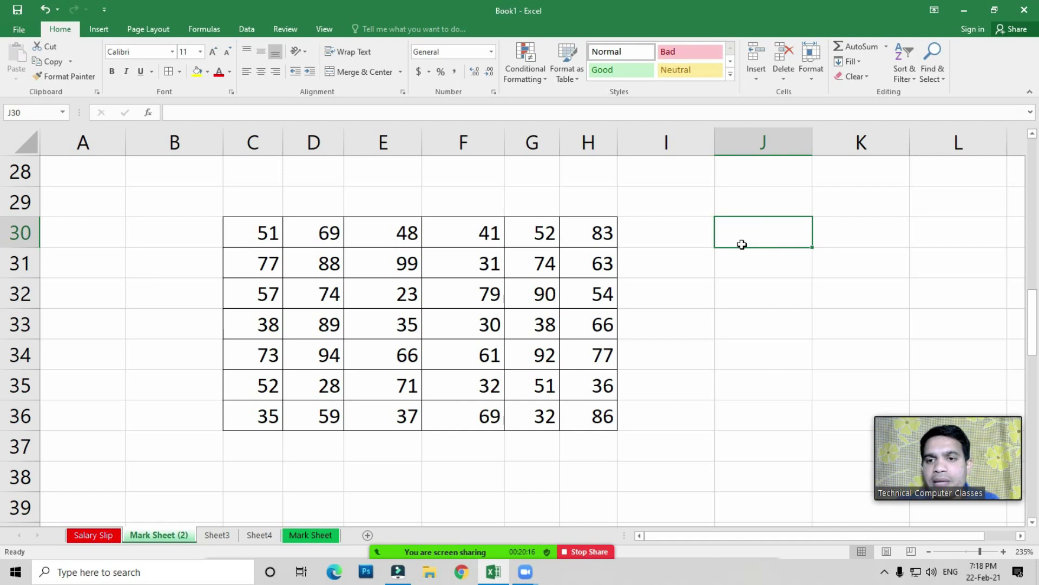
text(20.00)
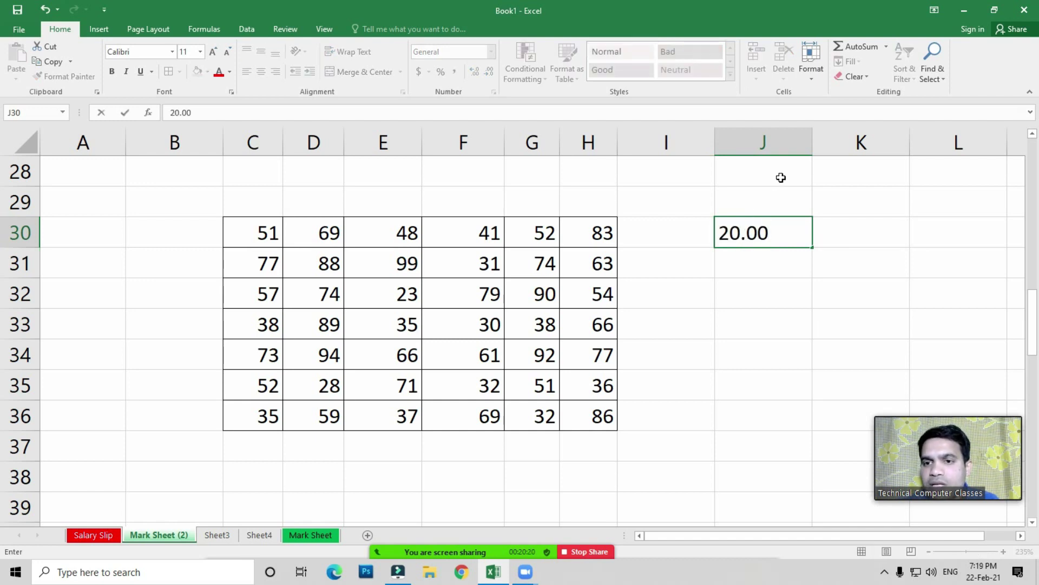
key(Return)
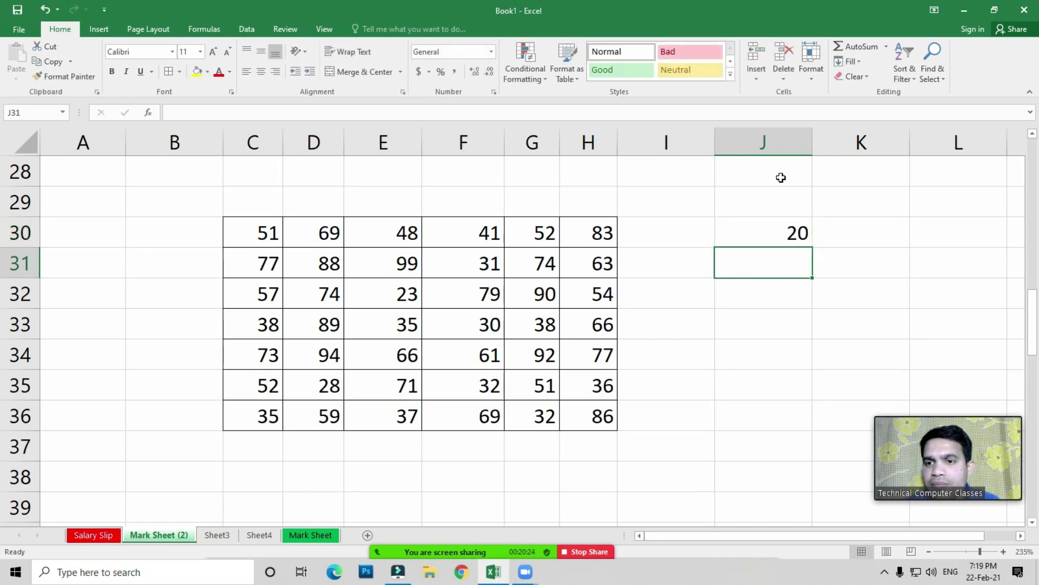
key(Up)
key(Delete)
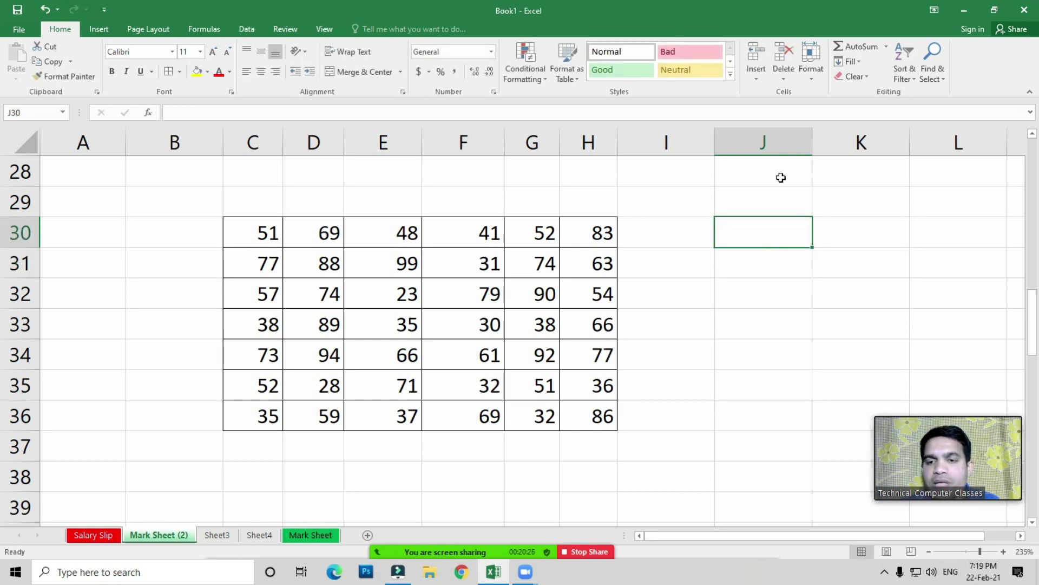
Step: Format C30:H36 as Number with two decimals and autofit column G
click(490, 420)
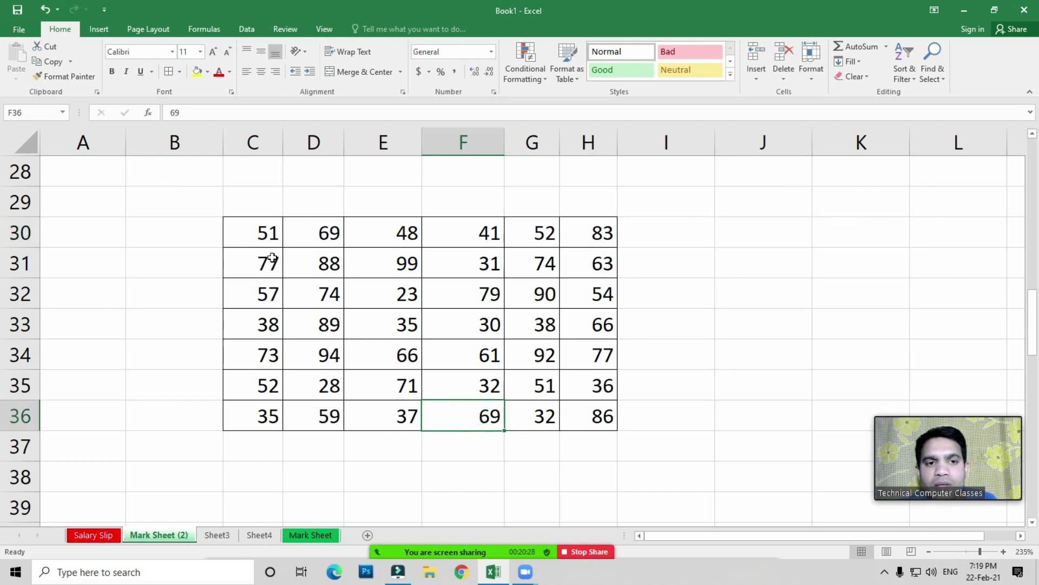
click(255, 235)
drag(255, 236, 590, 421)
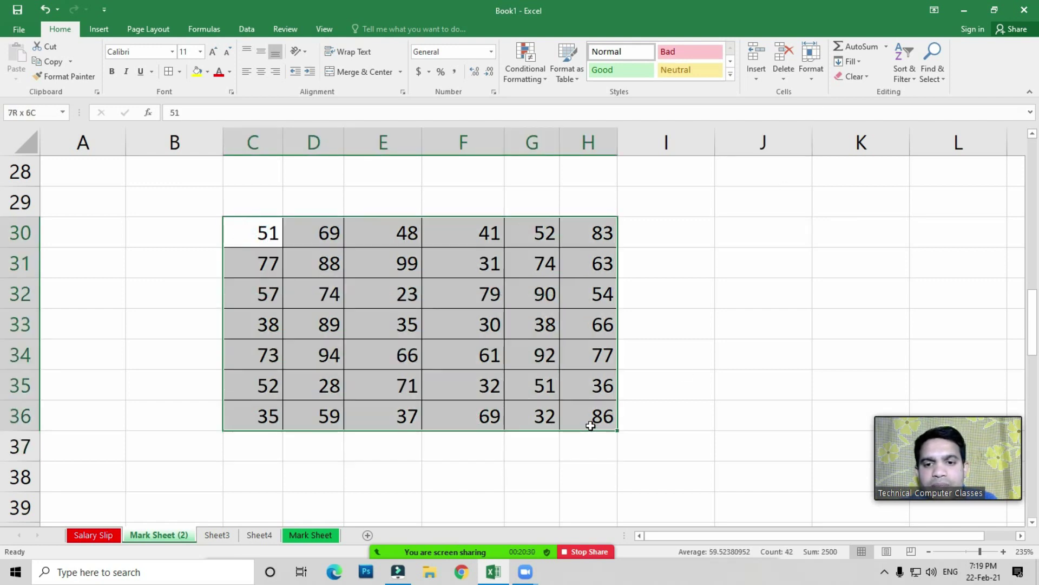
click(492, 52)
click(455, 110)
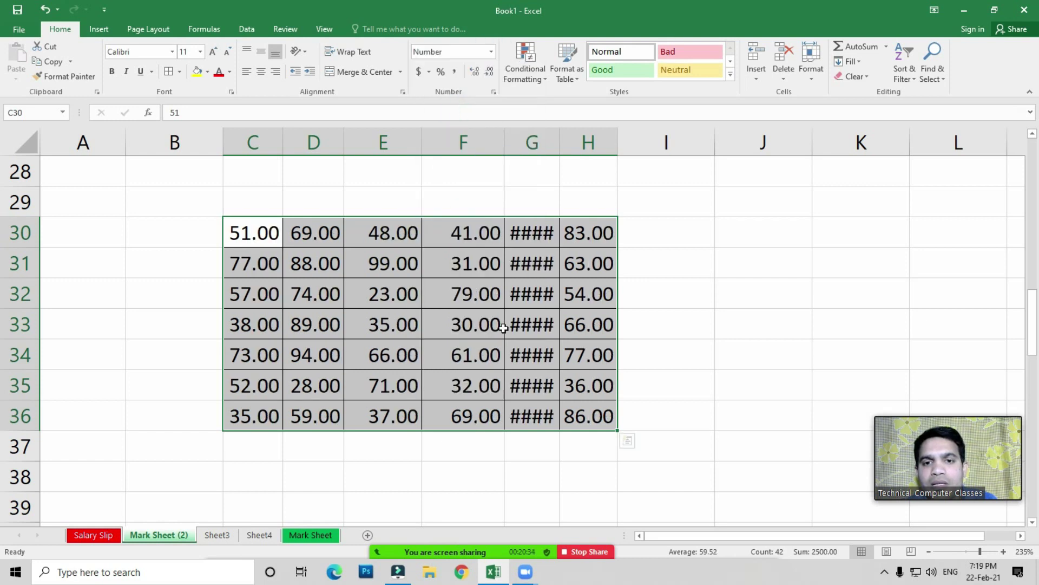
double_click(560, 142)
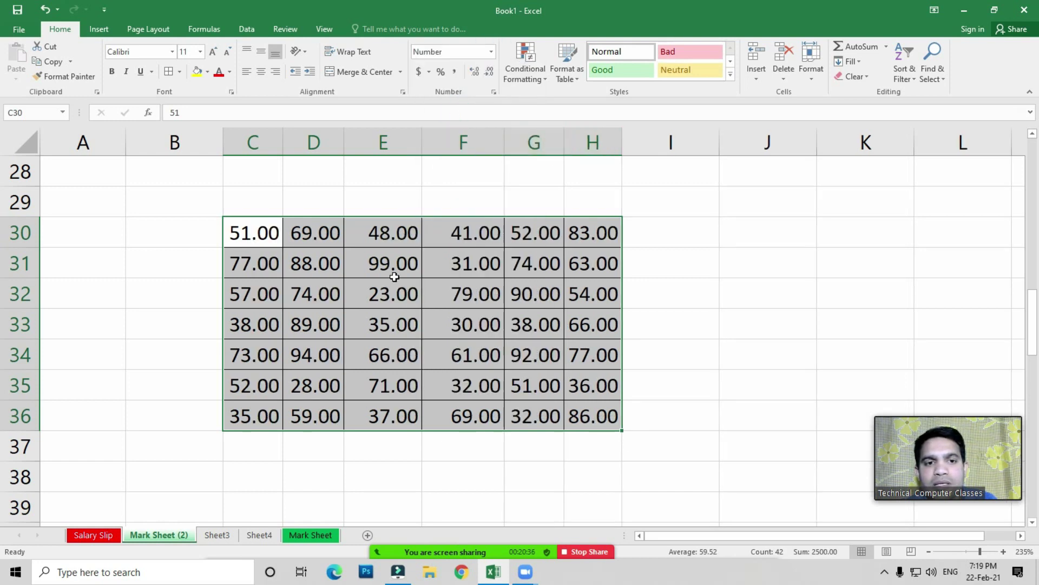
click(395, 292)
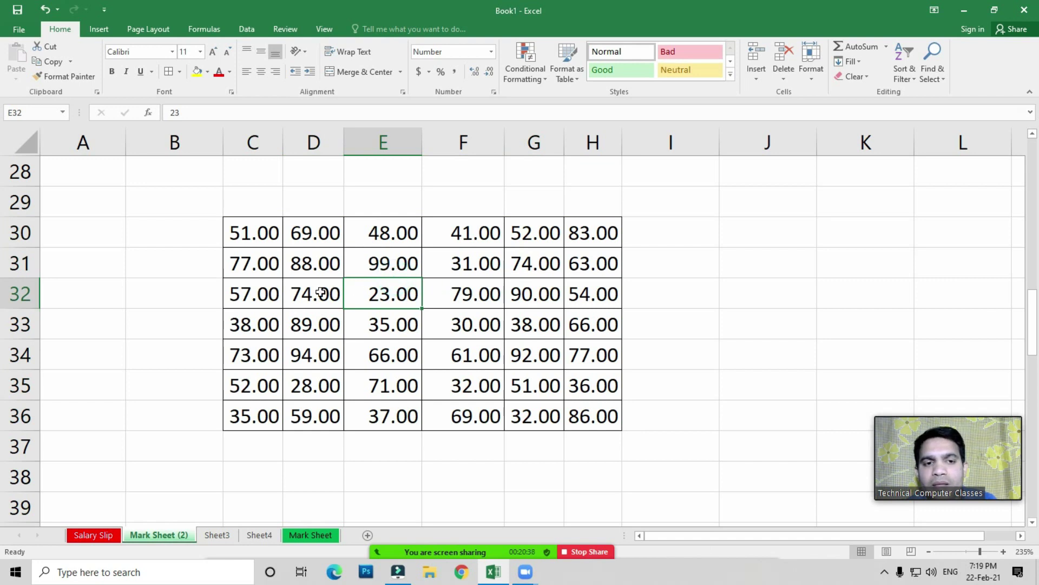
drag(271, 234, 568, 428)
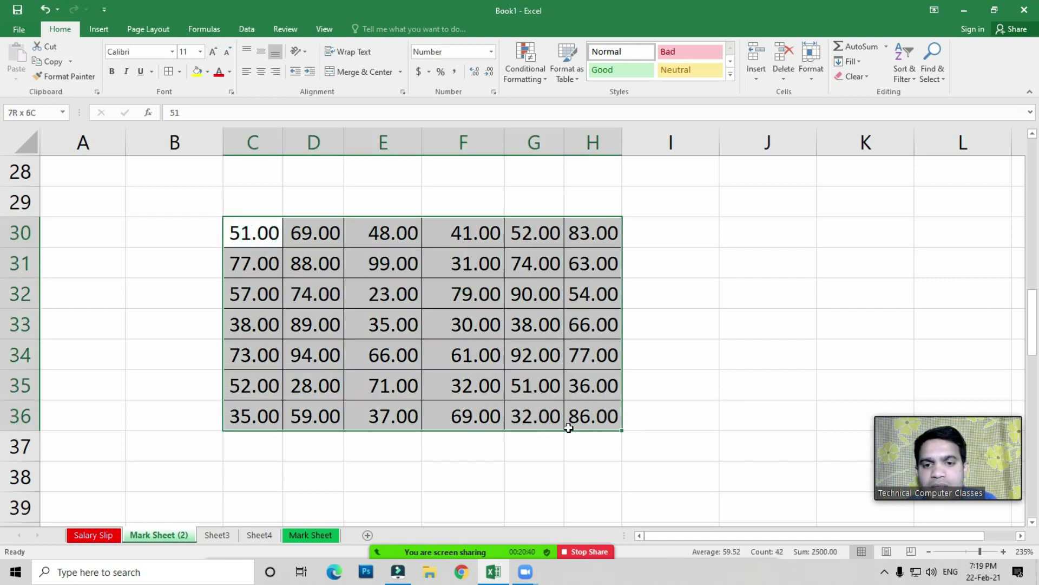
Step: Format C30:H36 as Currency ($51.00) and autofit columns C, D and H
click(491, 51)
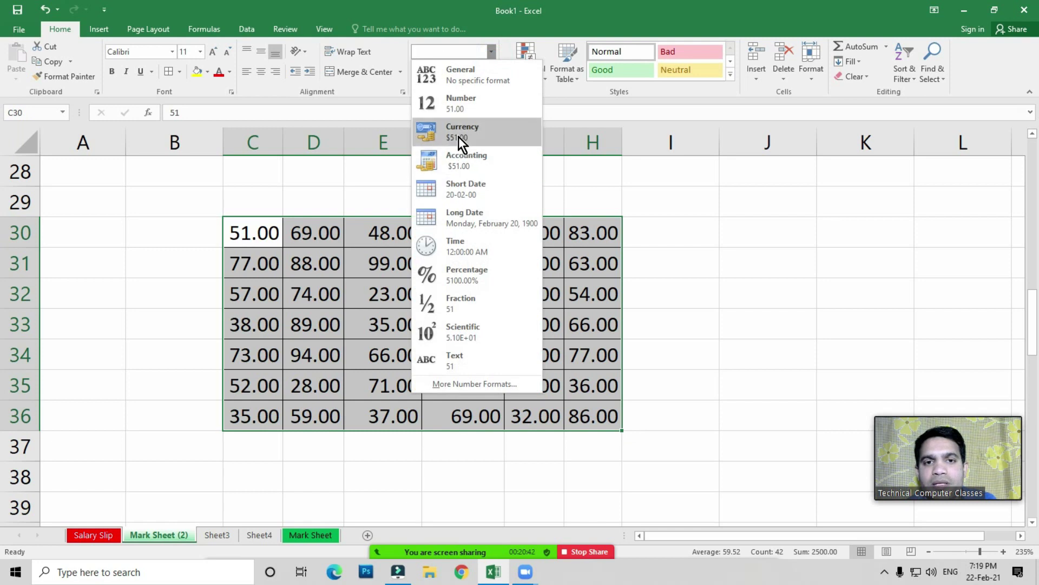
click(459, 136)
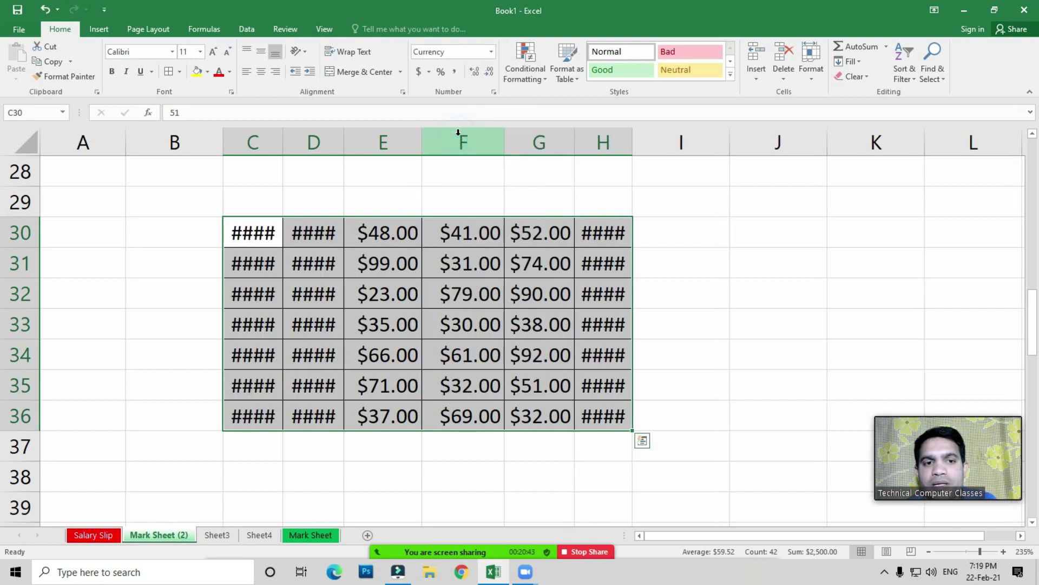
double_click(283, 140)
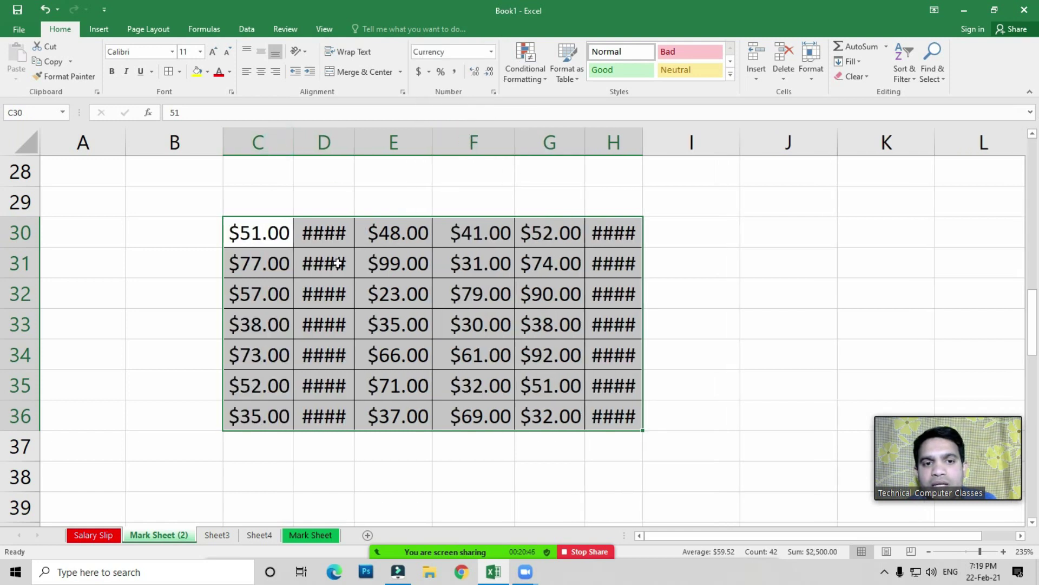
click(338, 263)
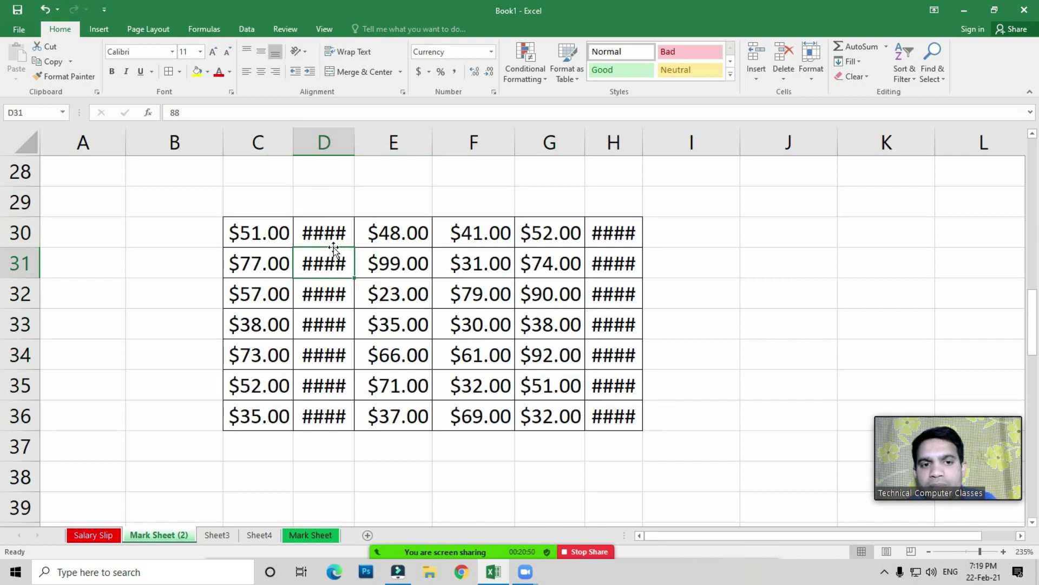
double_click(352, 139)
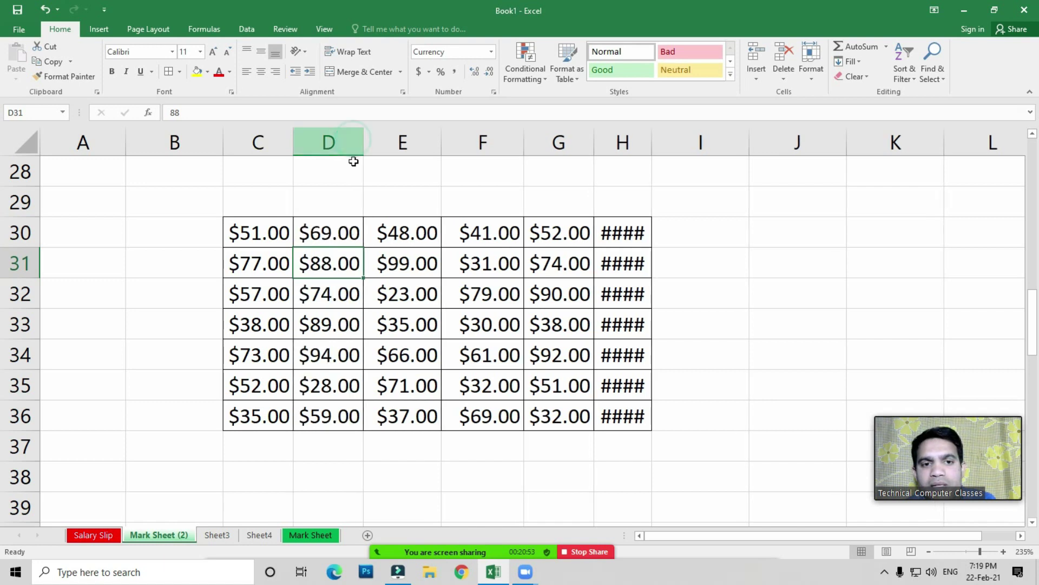
double_click(651, 141)
click(521, 320)
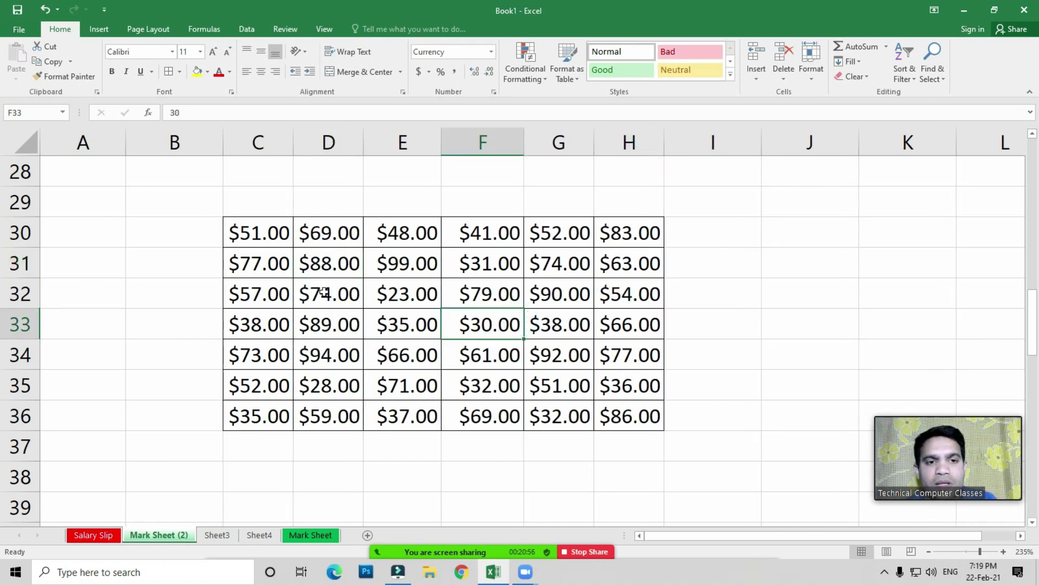
drag(248, 233, 622, 414)
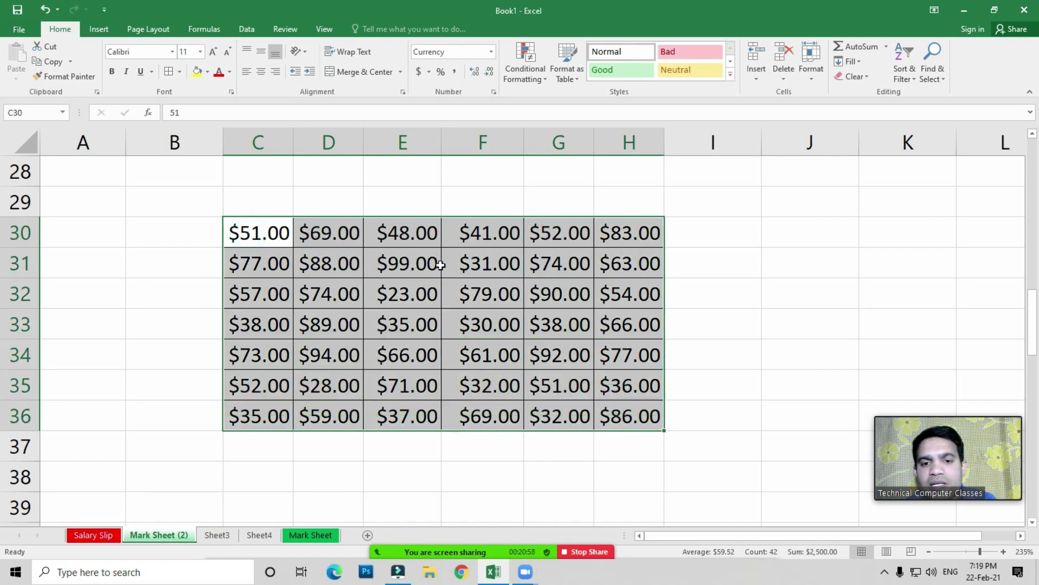
scroll(440, 265, down, 4)
Step: Enter 254 in D44 and display it as a Short Date
click(297, 298)
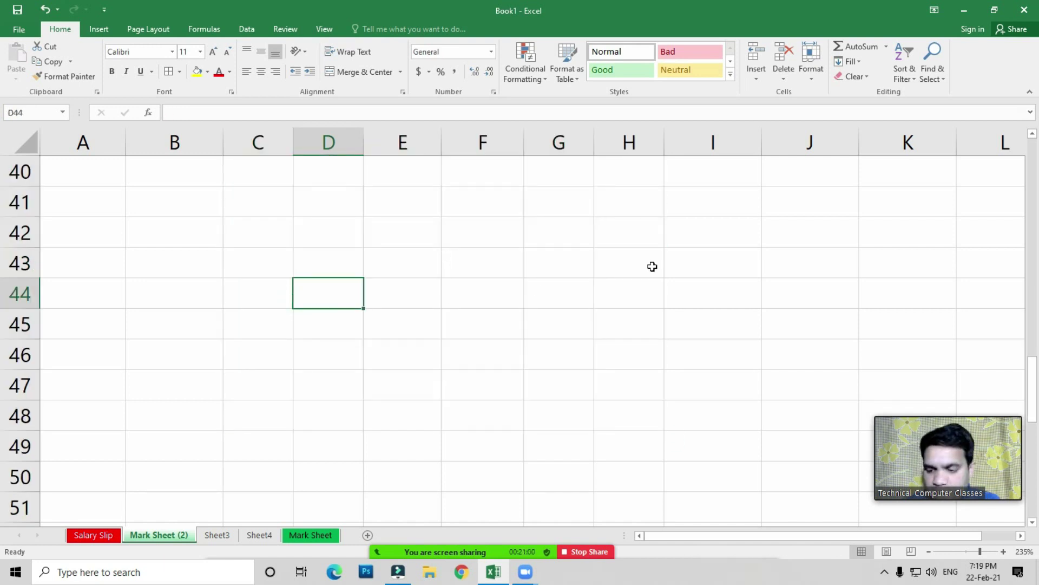
text(254)
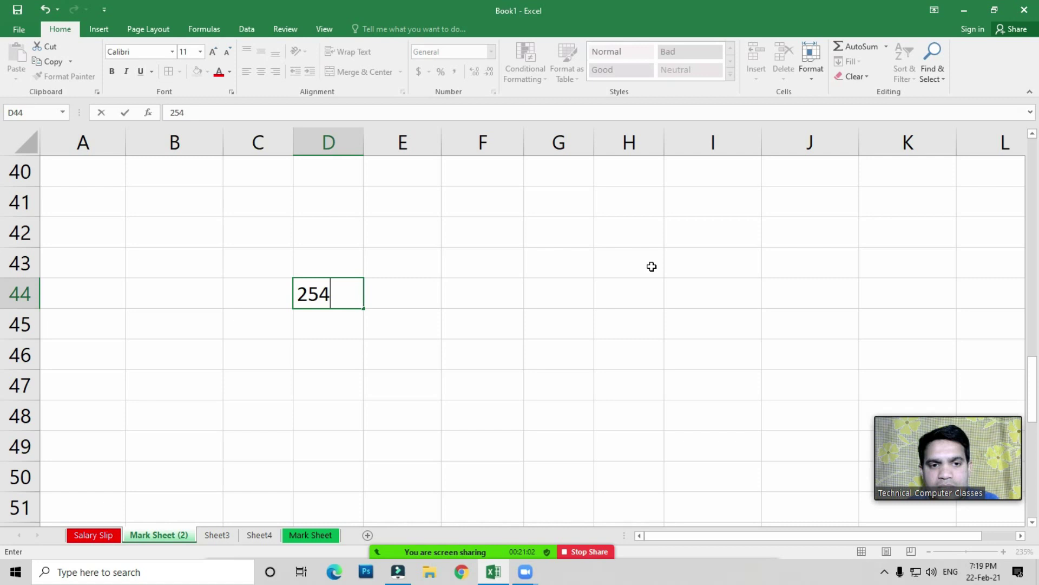
key(Return)
key(Up)
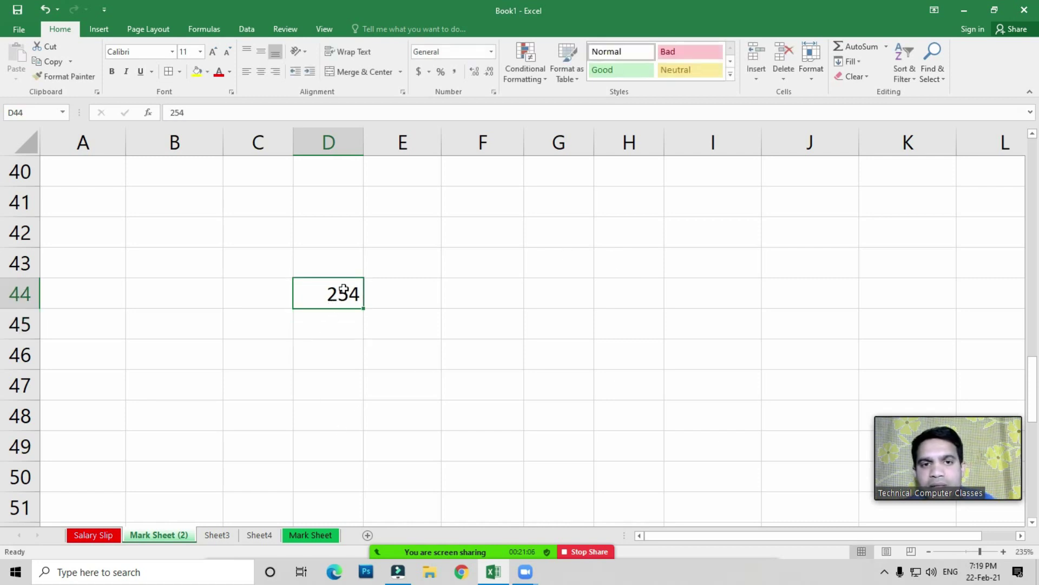
click(492, 52)
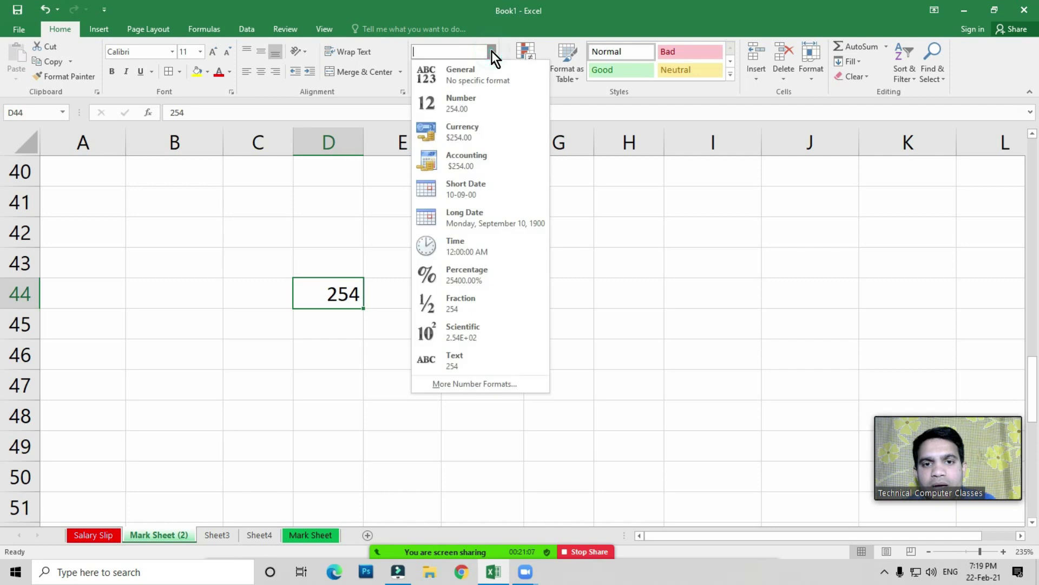
click(471, 190)
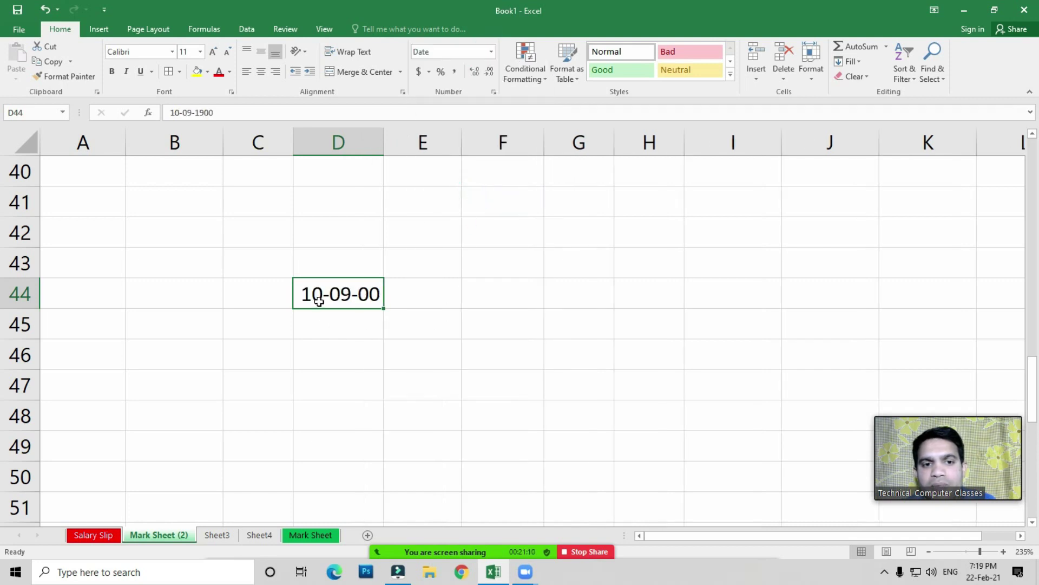
Step: Enter 22-02-21 in D44 and show it as Long Date (Monday, February 22, 2021)
text(2)
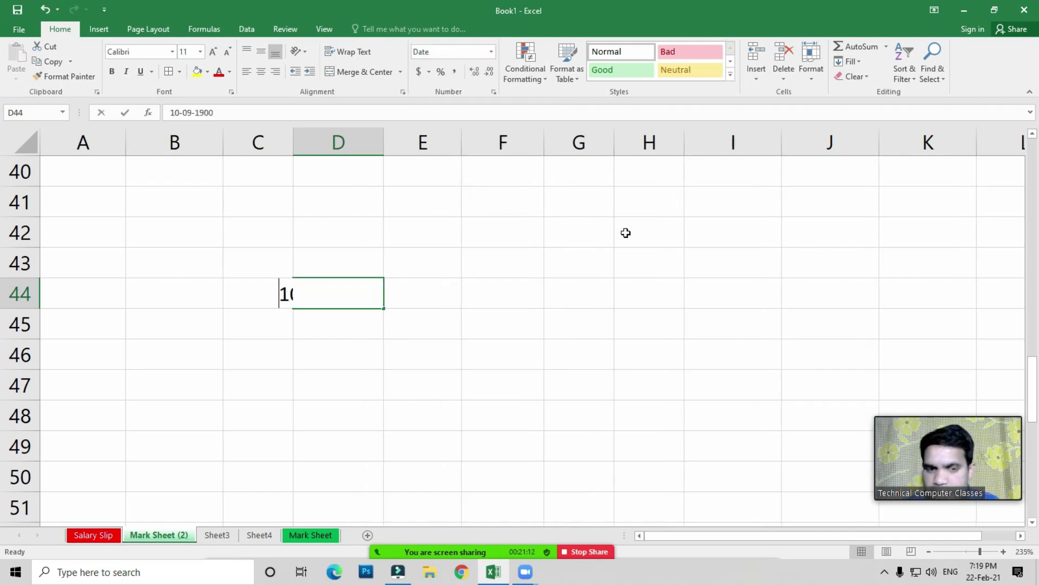
text(2-02-21)
key(Return)
key(Up)
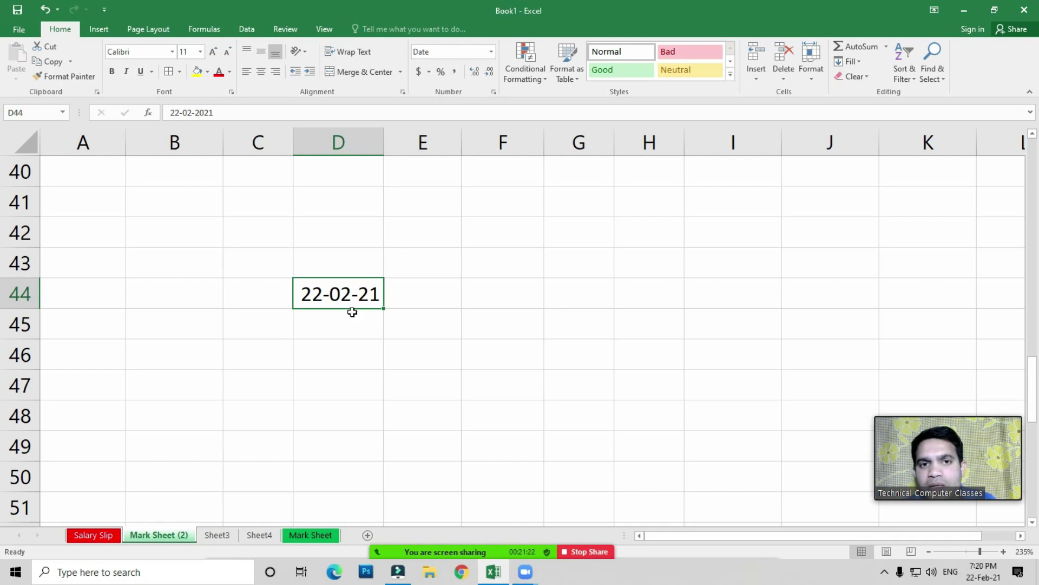
click(491, 53)
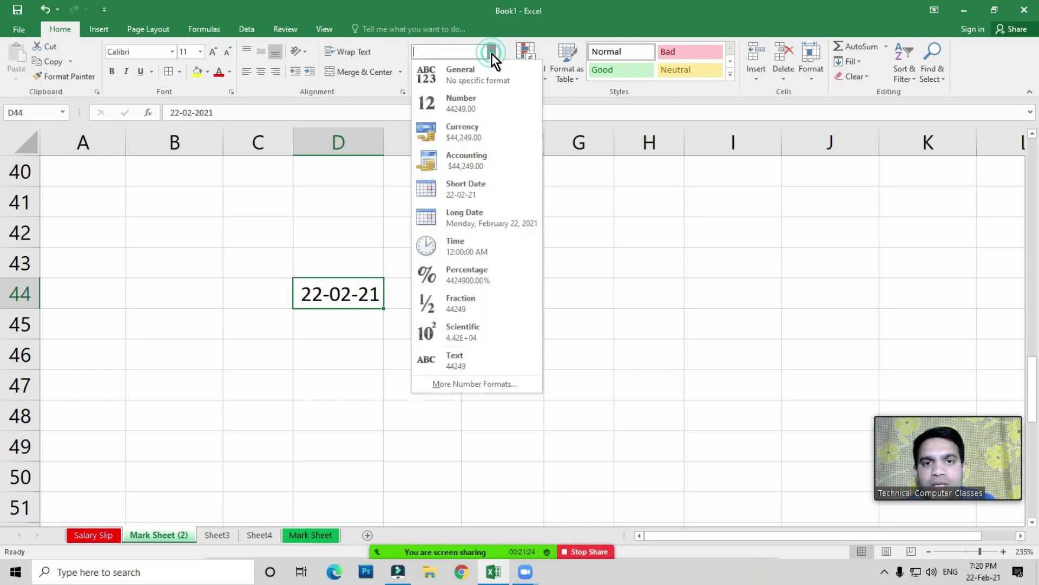
click(475, 220)
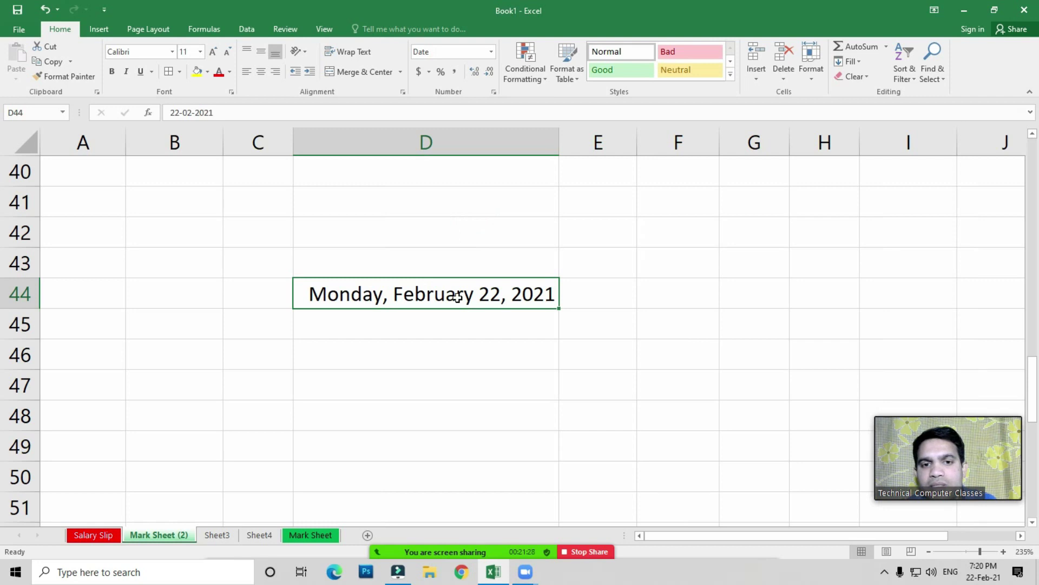
Step: Enter the plain number 50 in cell B42
click(157, 230)
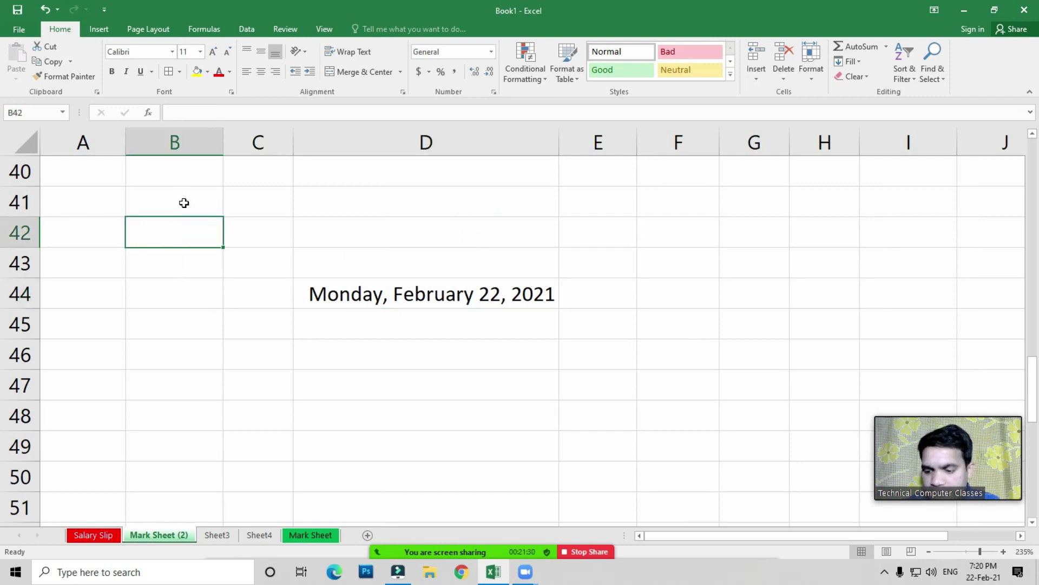
text(50)
key(Return)
key(Up)
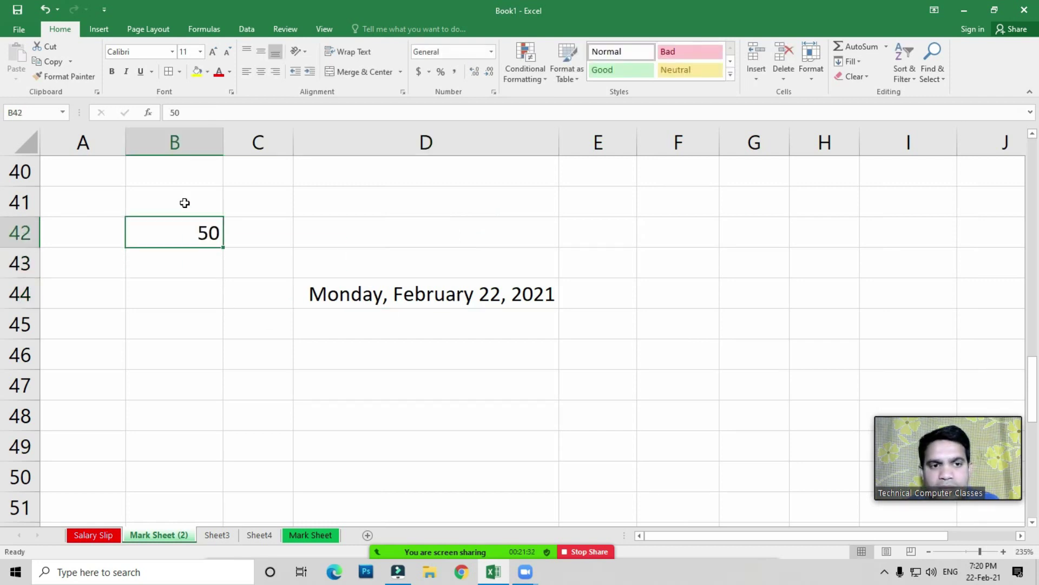
Step: Format B43 as Percentage and enter 50 in it
click(190, 269)
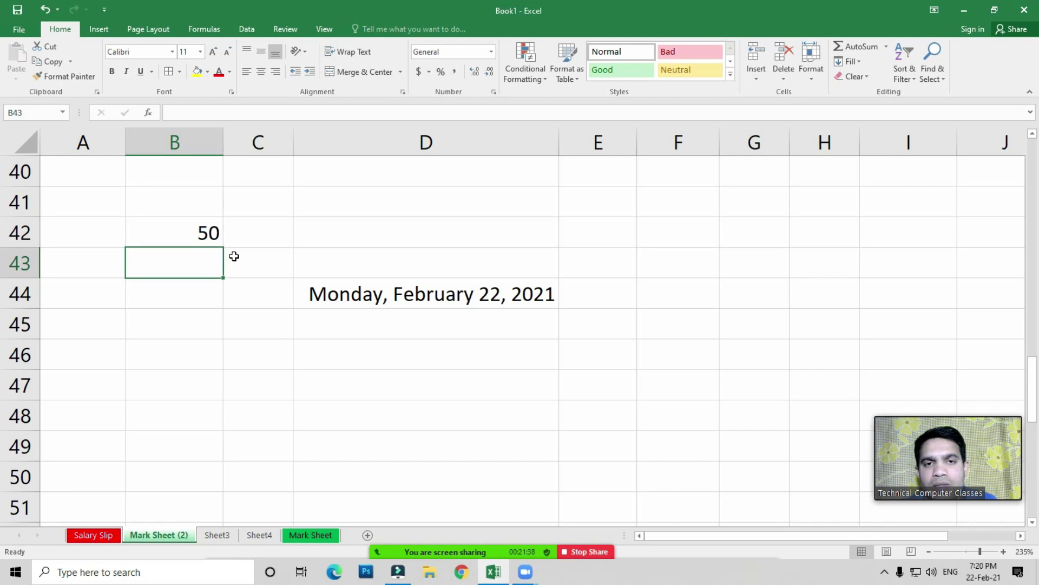
click(491, 52)
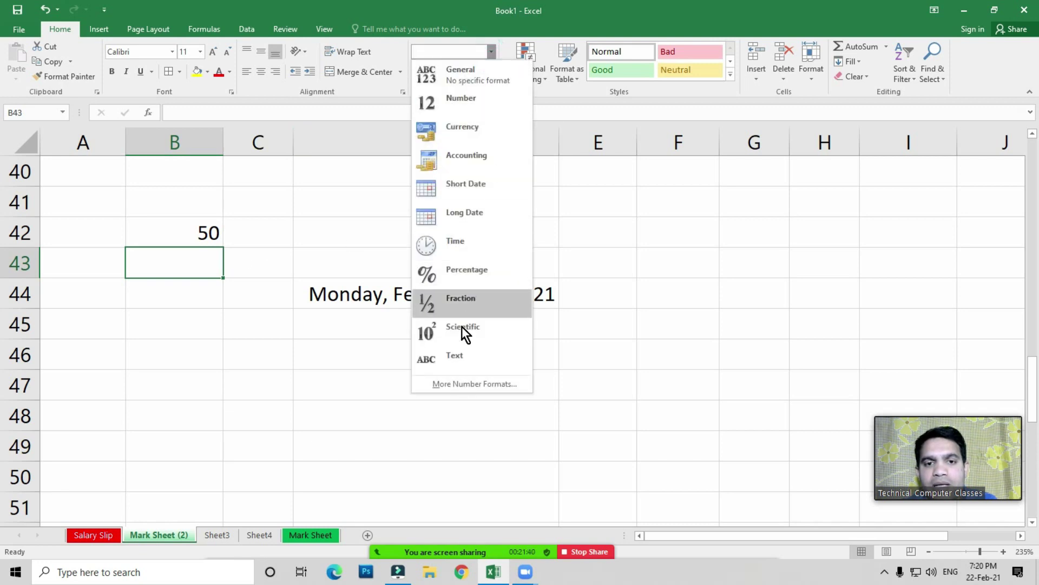
click(462, 274)
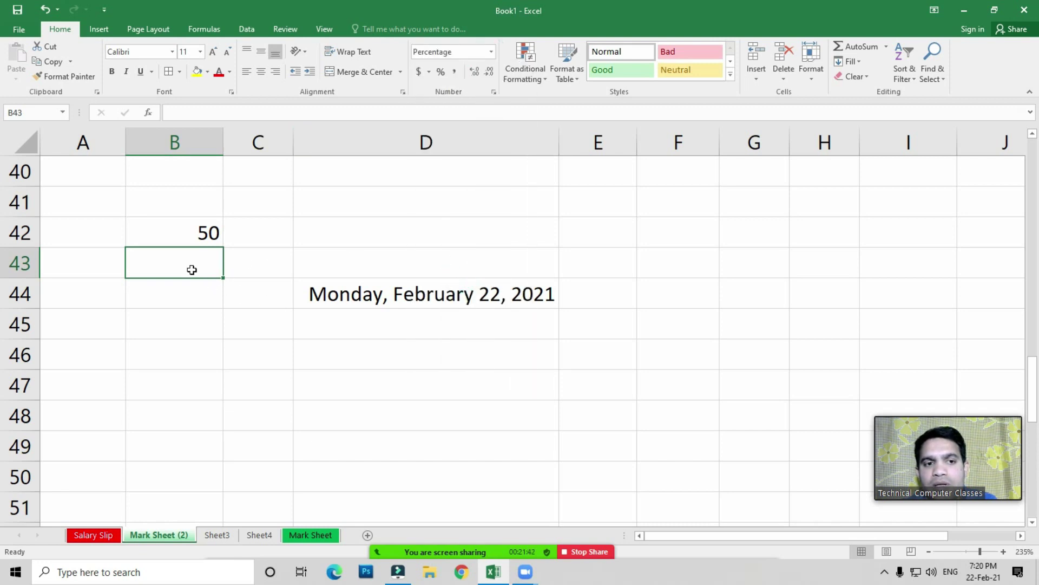
text(50)
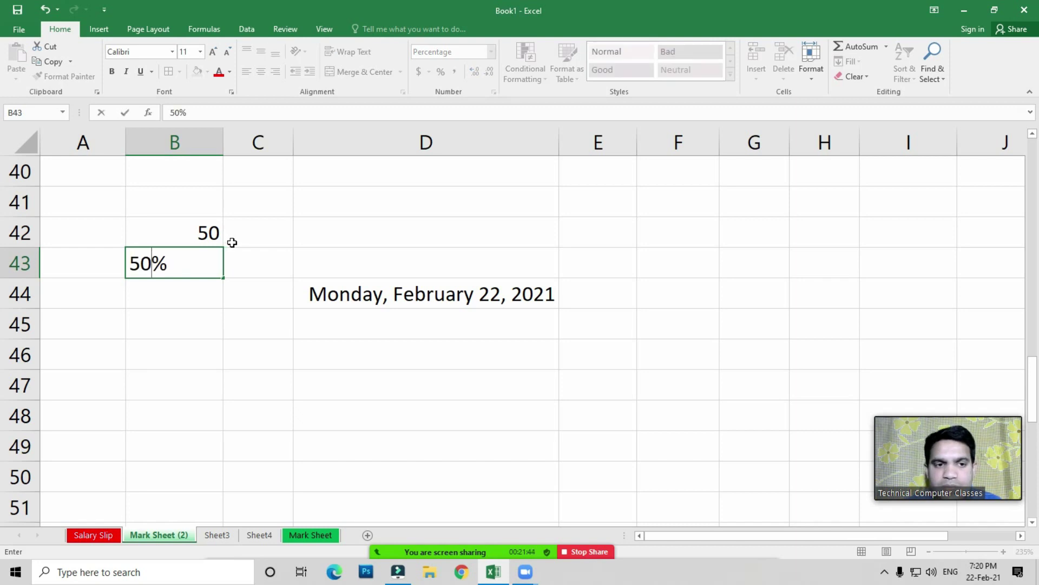
key(Return)
key(Up)
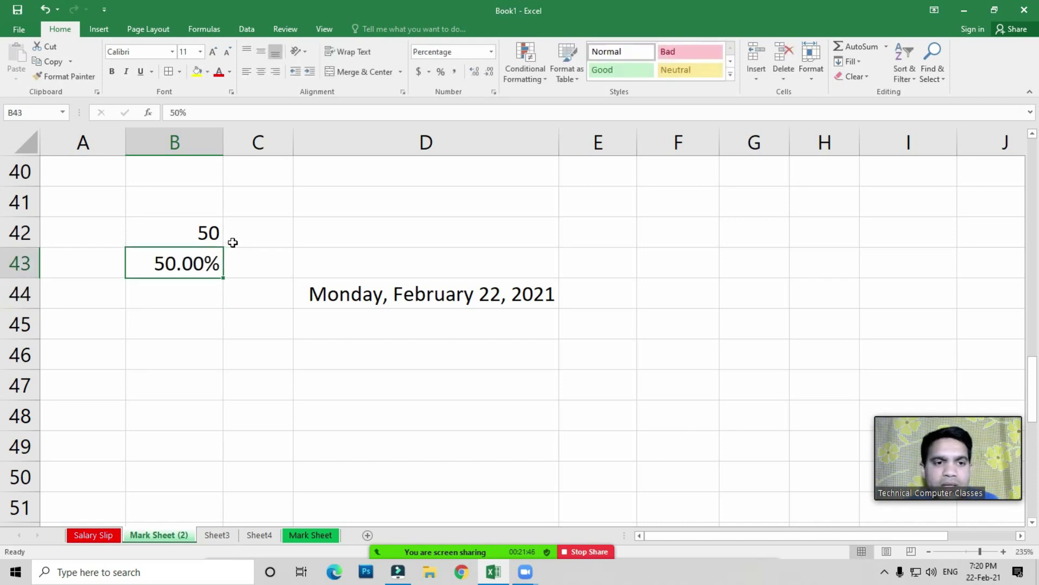
Step: Adjust B43's decimal places back to 50% with no decimals
click(491, 74)
click(492, 75)
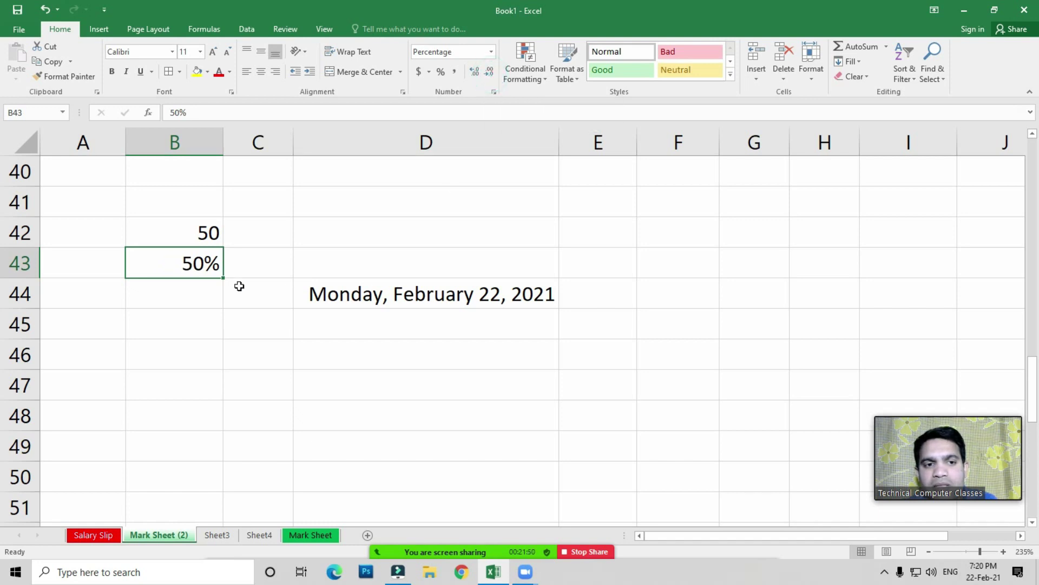
click(474, 73)
click(475, 72)
click(489, 73)
click(489, 73)
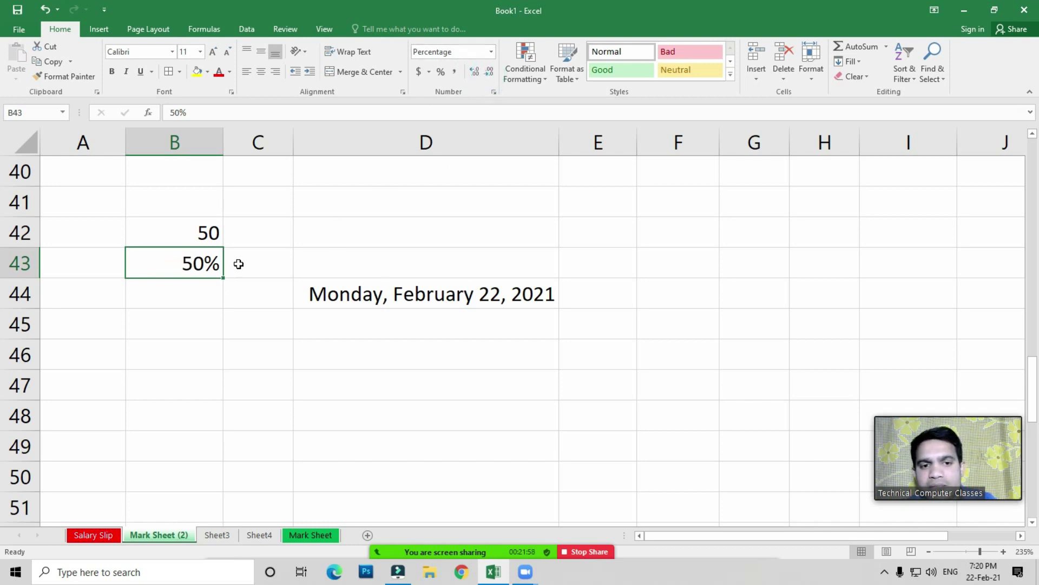
click(491, 51)
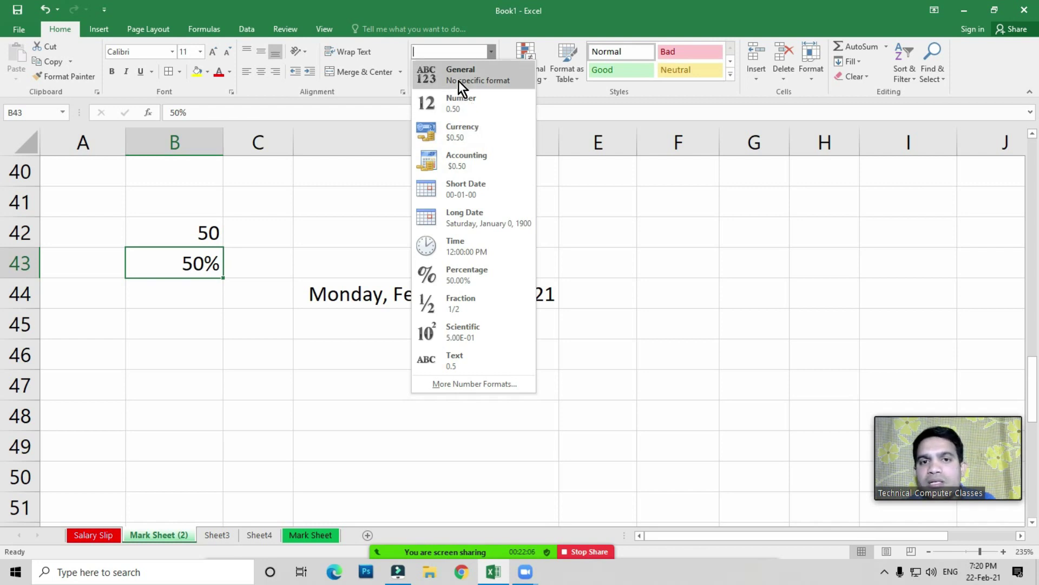
click(256, 317)
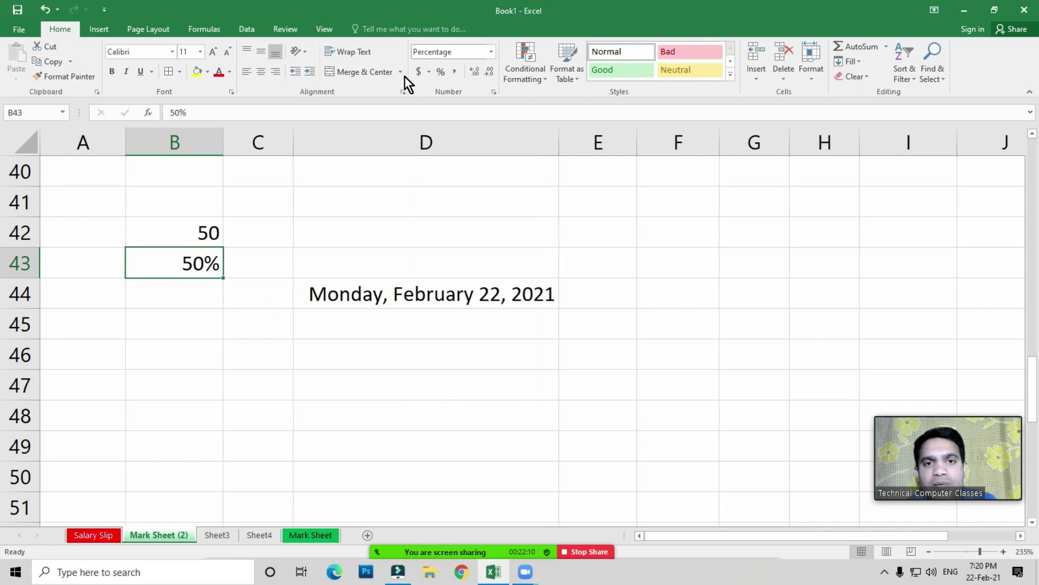
click(378, 387)
Step: Apply the Good cell style to the Math marks C2:C11
scroll(457, 295, up, 1)
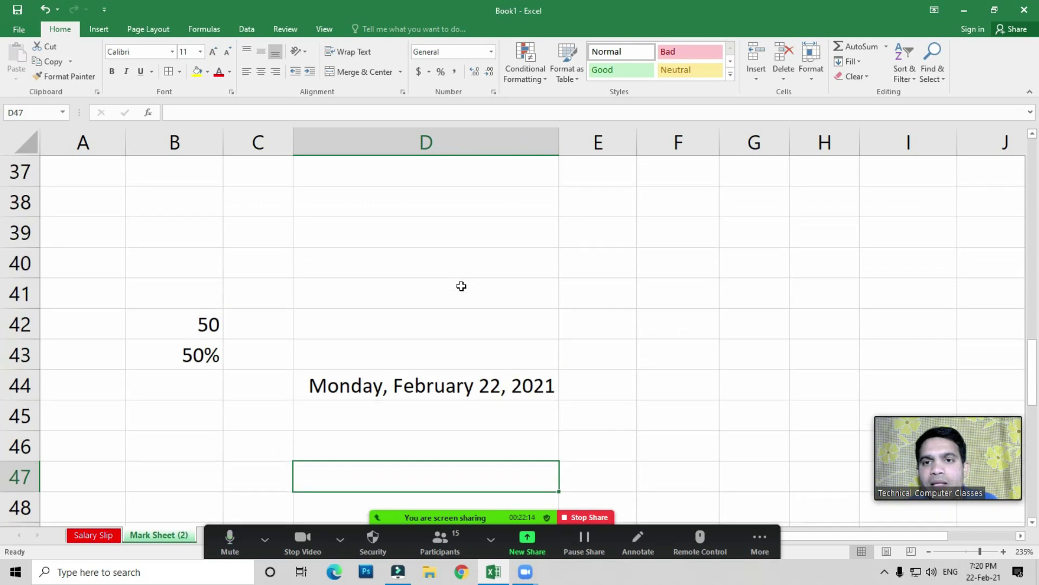
scroll(453, 488, up, 2)
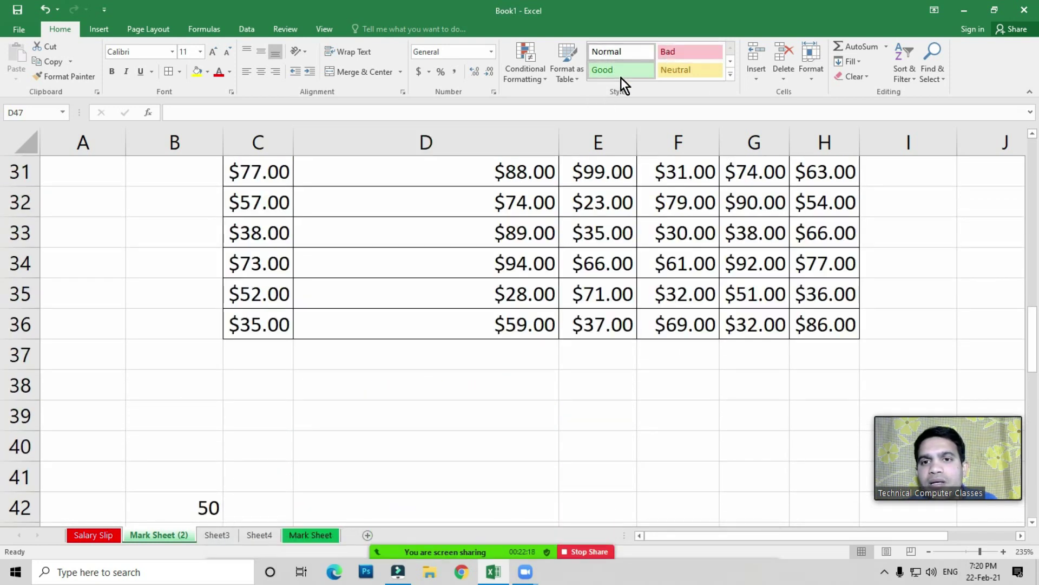
click(552, 287)
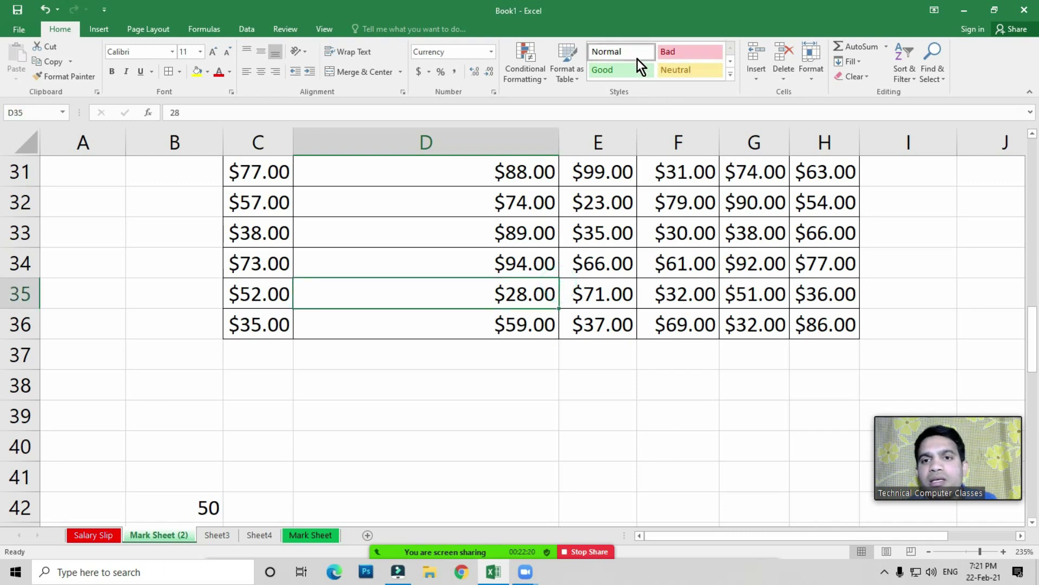
scroll(583, 317, up, 4)
scroll(466, 322, up, 3)
scroll(466, 323, up, 3)
drag(378, 227, 386, 255)
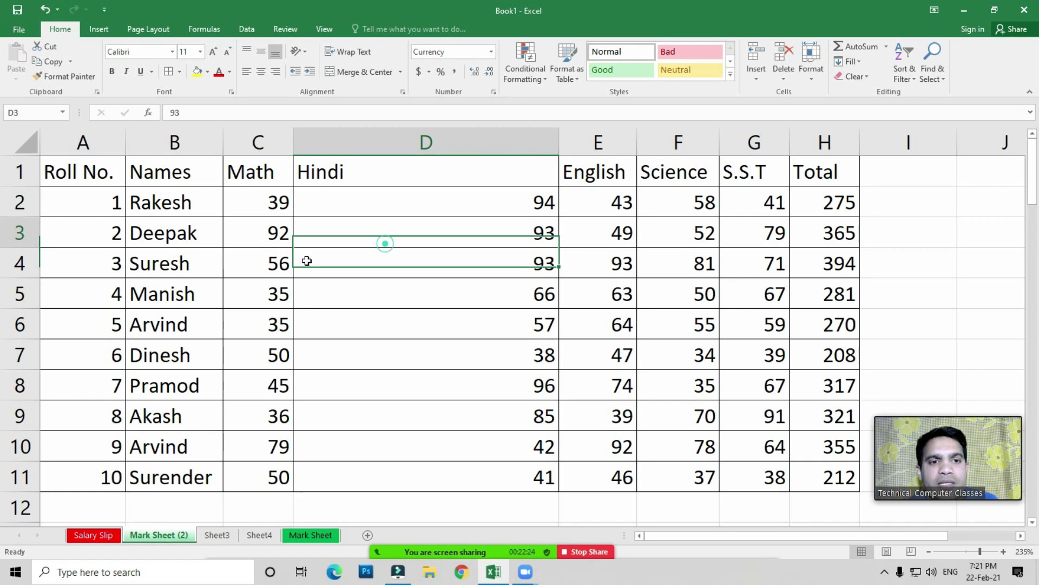
drag(256, 200, 259, 475)
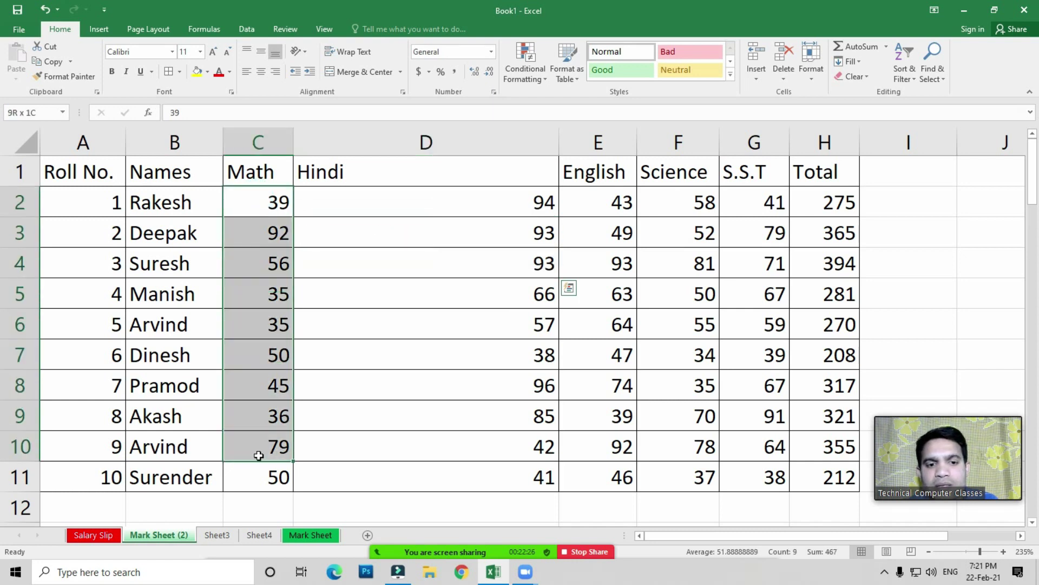
click(615, 70)
click(392, 320)
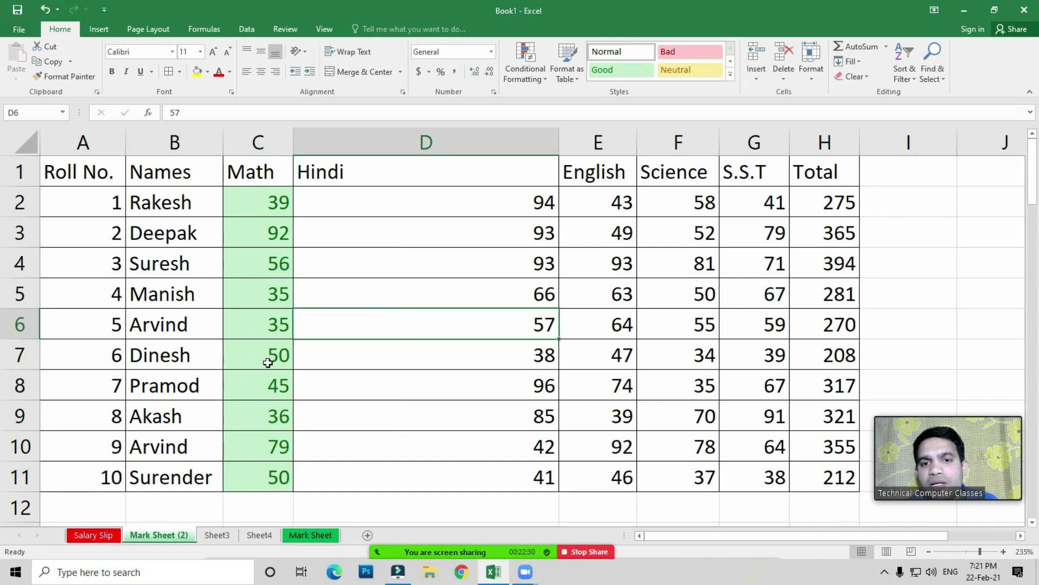
Step: Apply Bad to English marks E2:E11, then undo both styles
drag(610, 201, 608, 472)
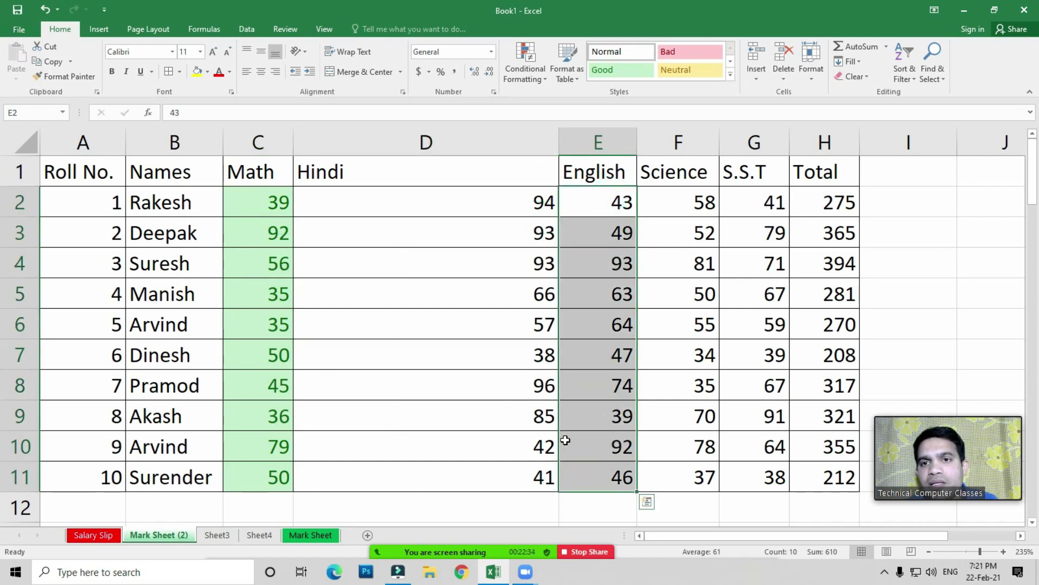
click(680, 52)
key(ctrl+z)
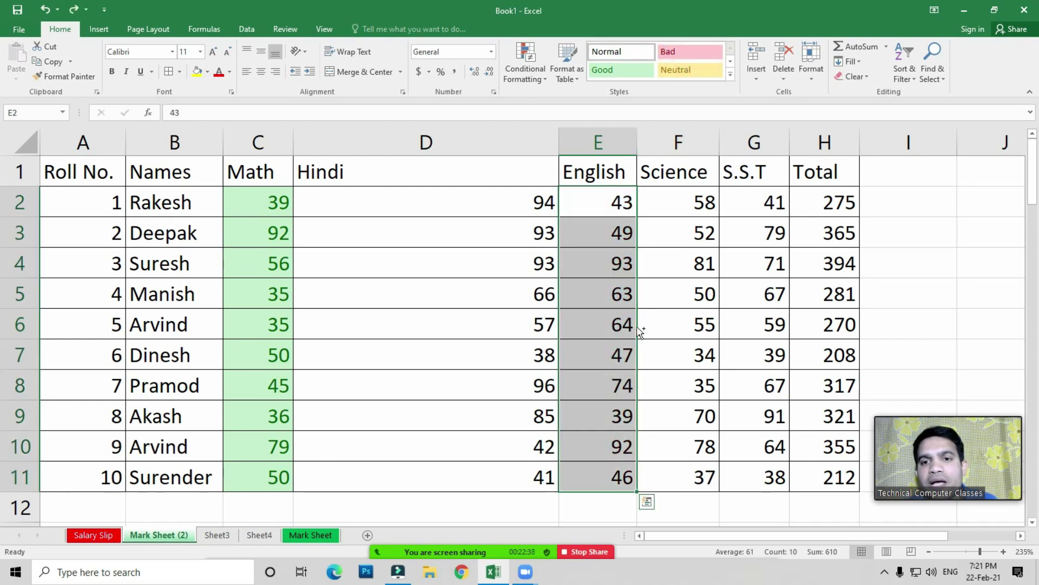
key(ctrl+z)
key(ctrl+z)
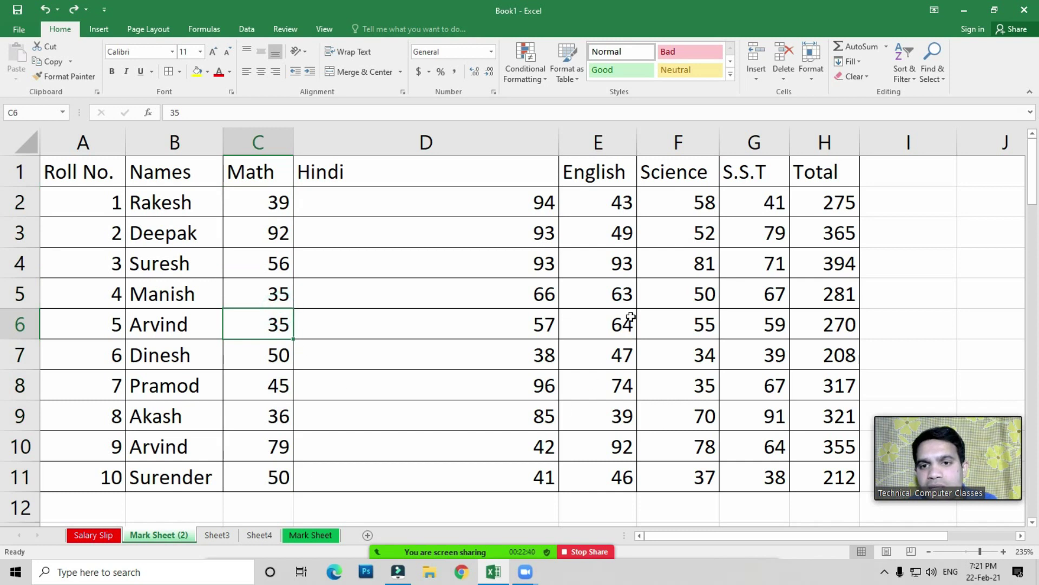
Step: Give English mark 43 in E2 the Bad style and 93 in E4 Good
click(604, 201)
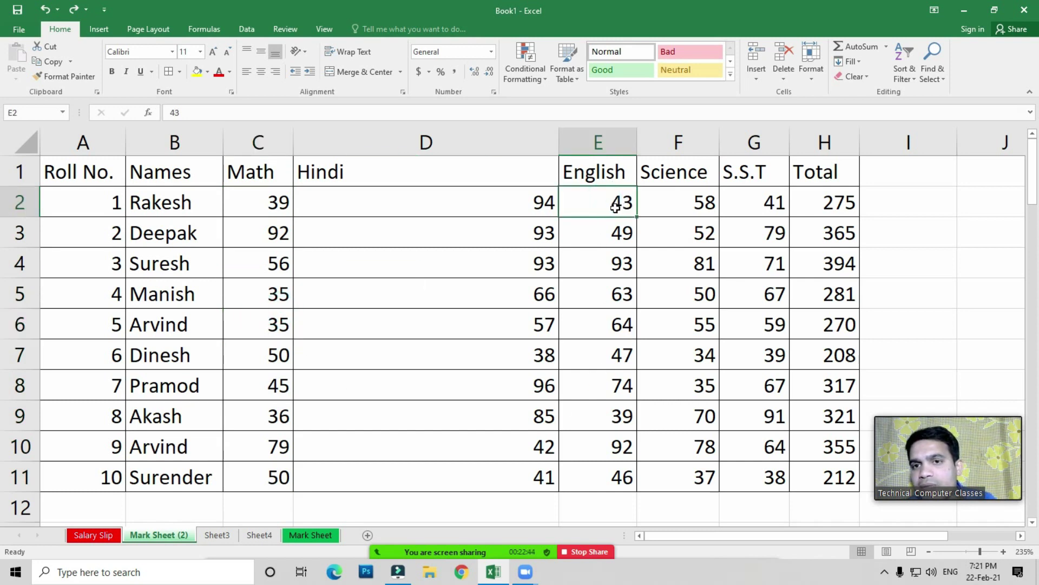
click(672, 51)
click(646, 346)
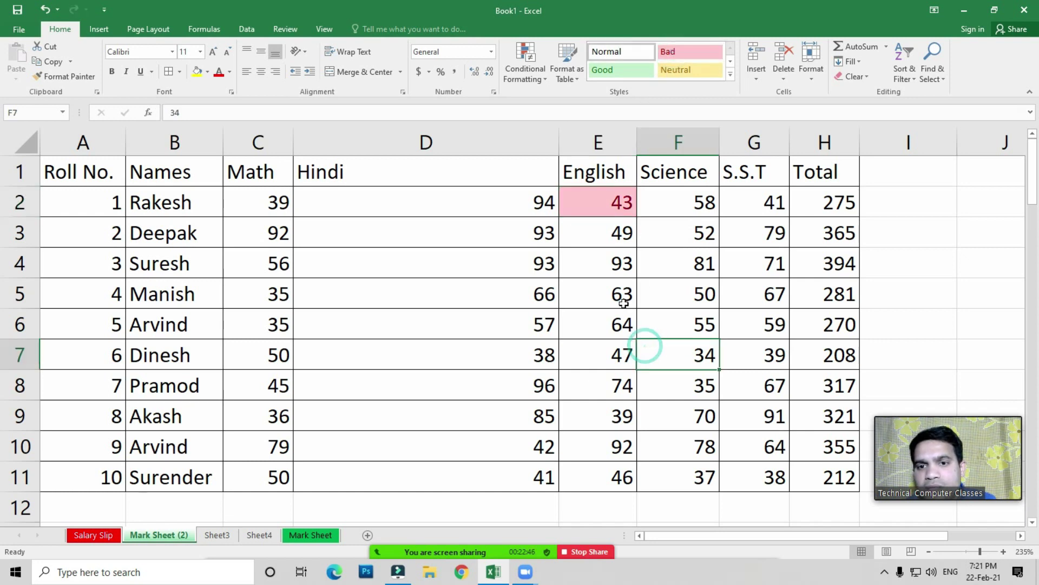
click(612, 268)
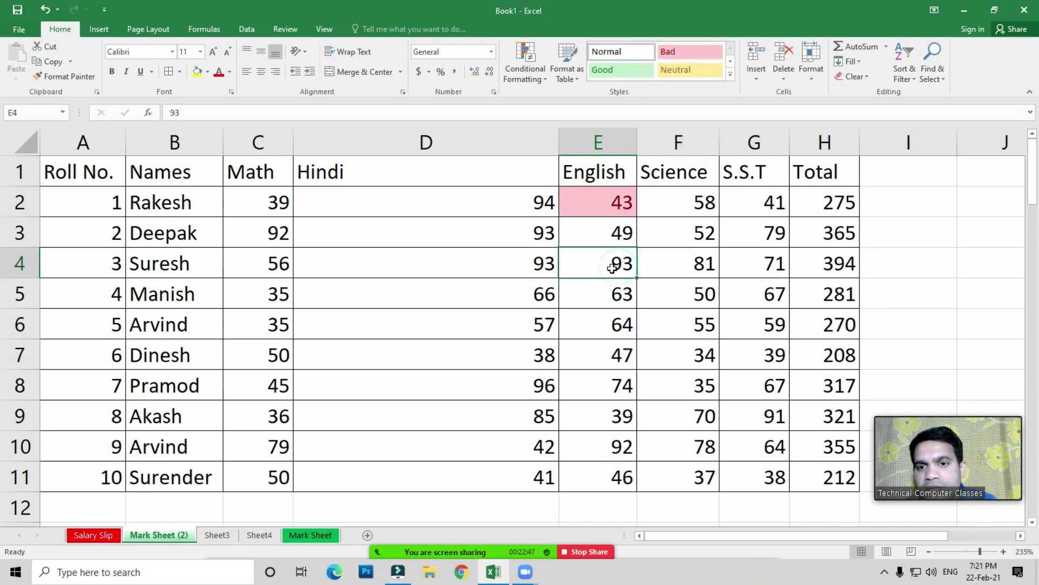
click(619, 71)
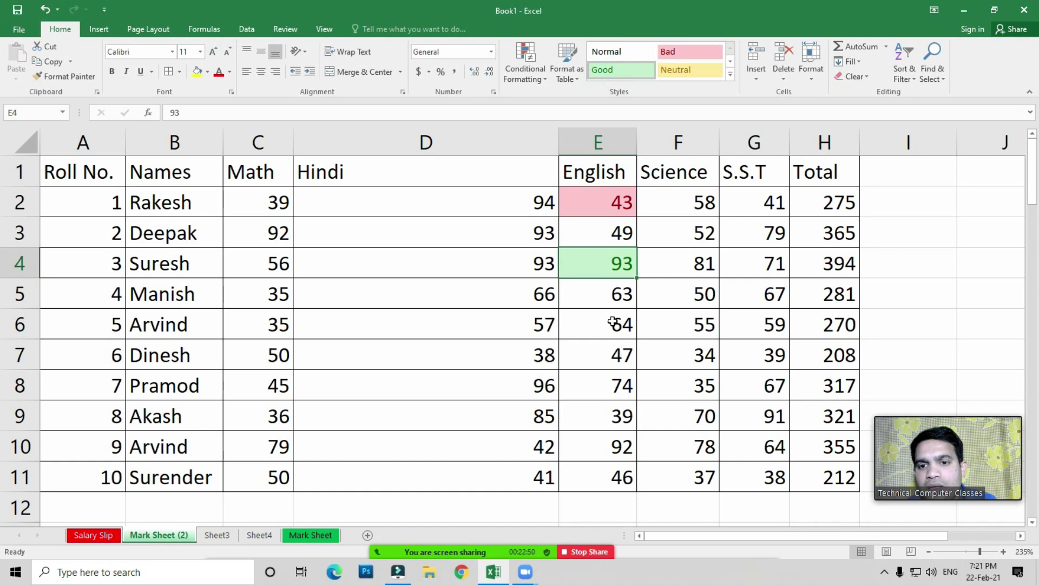
Step: Set E6 to Normal and give English mark 39 in E9 the Neutral style
click(612, 321)
click(609, 53)
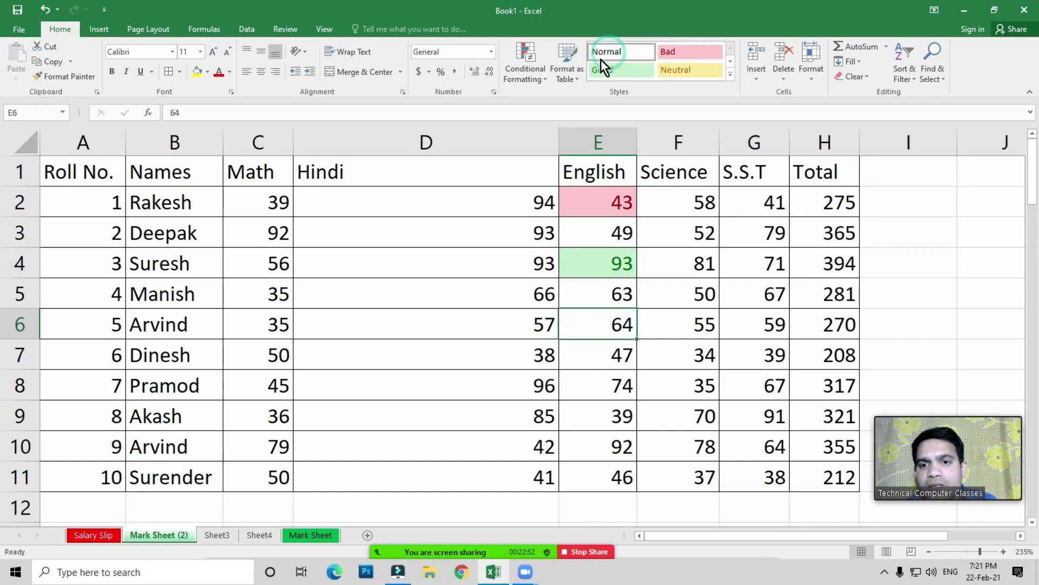
click(608, 324)
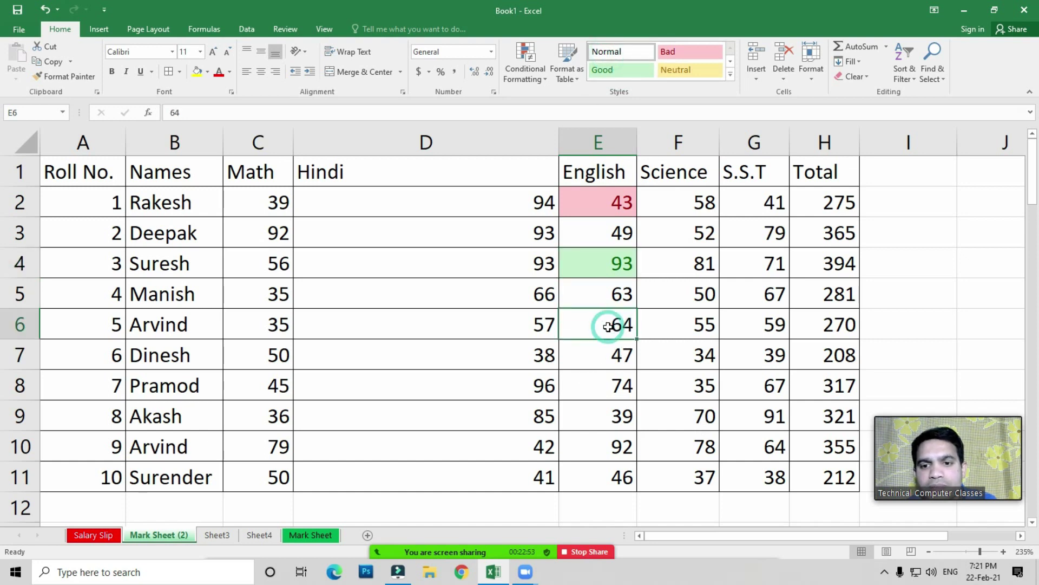
click(610, 411)
click(683, 76)
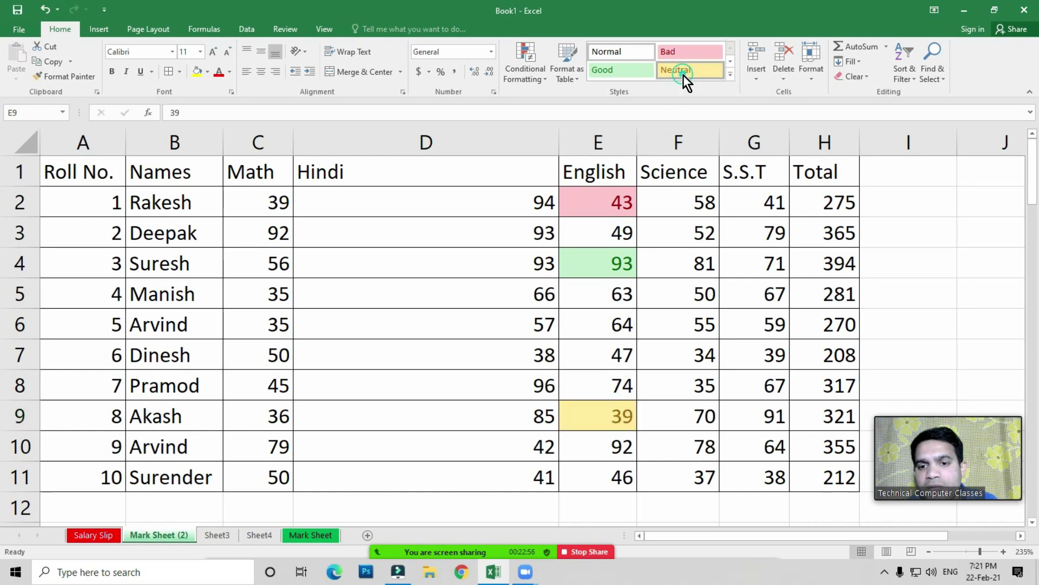
click(648, 375)
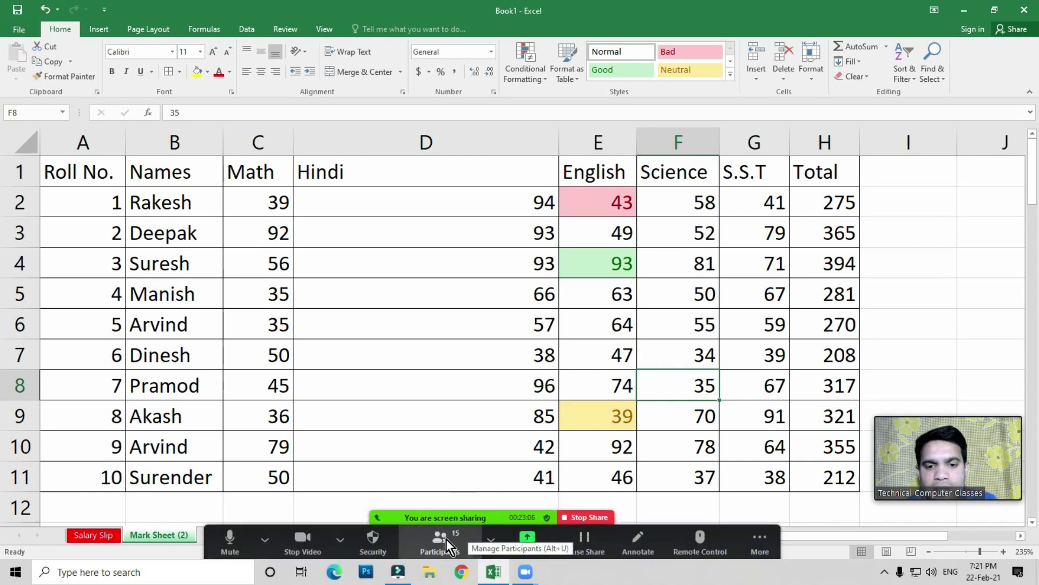
click(446, 538)
click(937, 487)
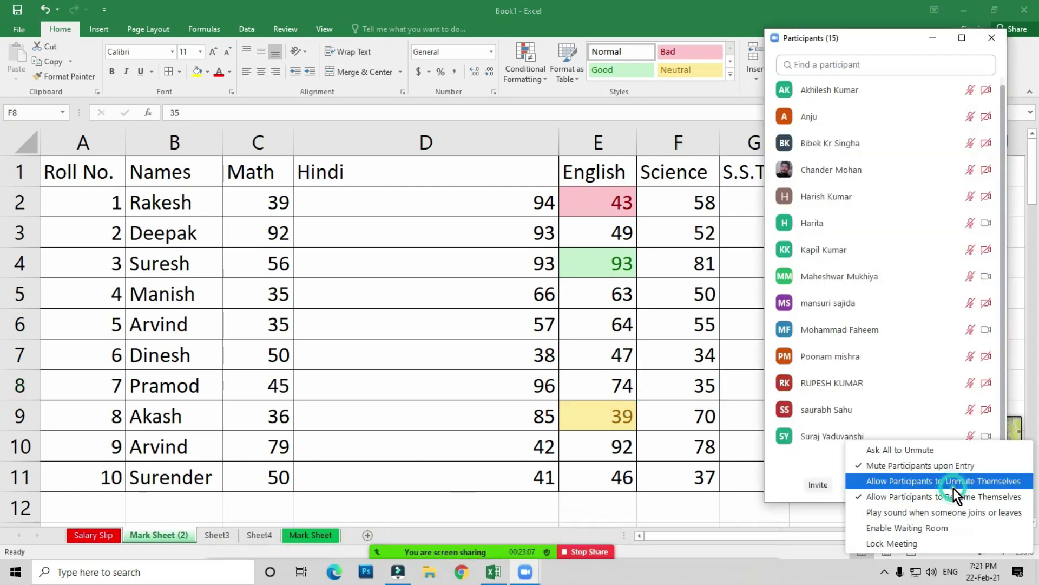
click(888, 450)
click(991, 38)
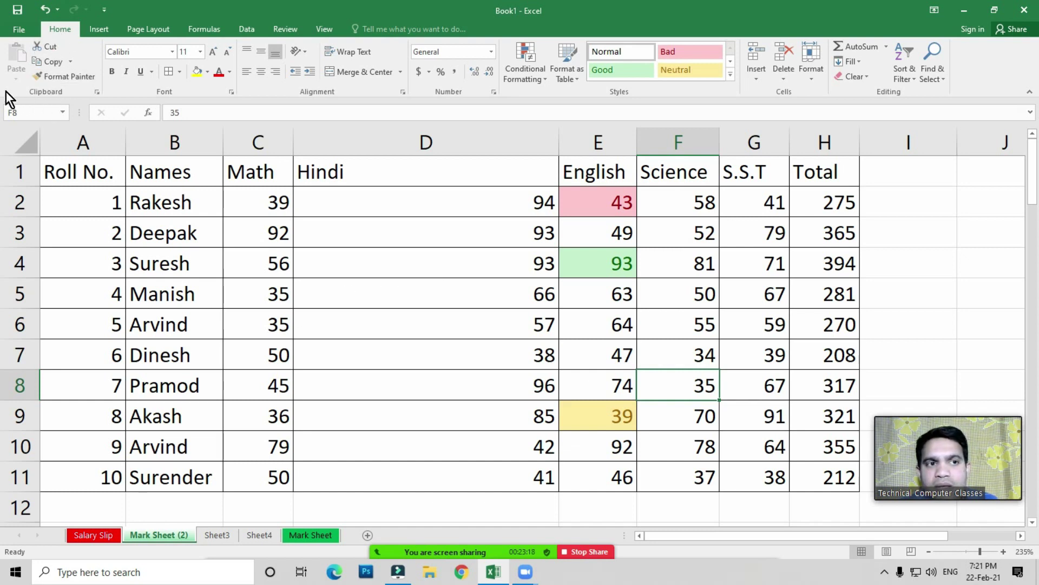
click(444, 546)
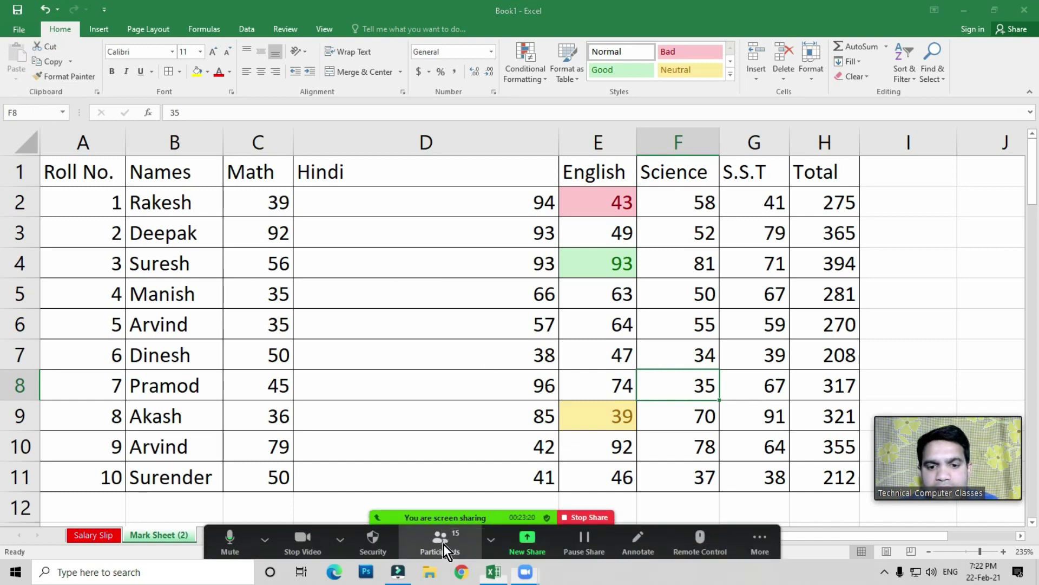
click(877, 485)
click(563, 320)
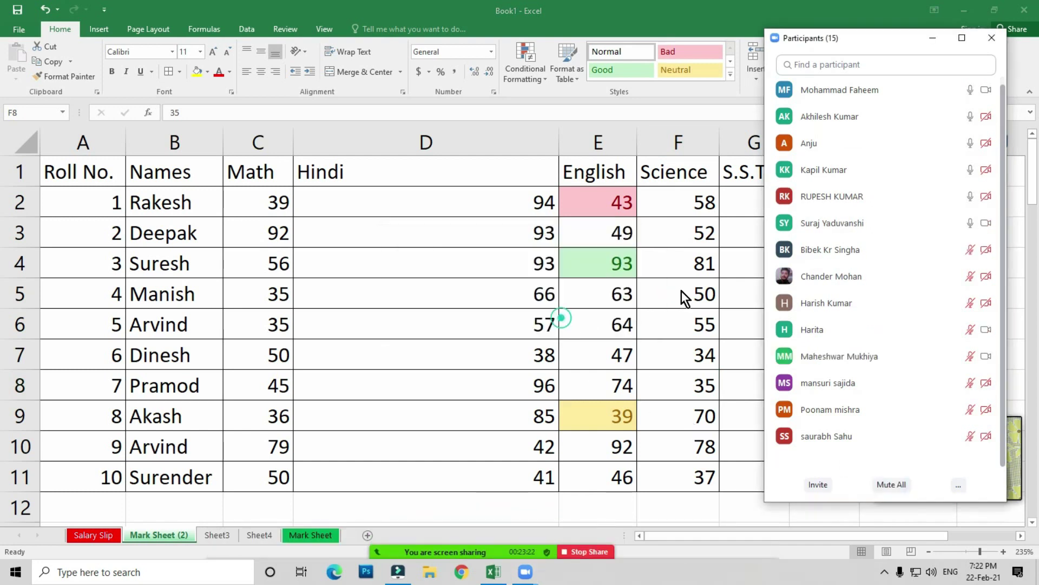
click(993, 38)
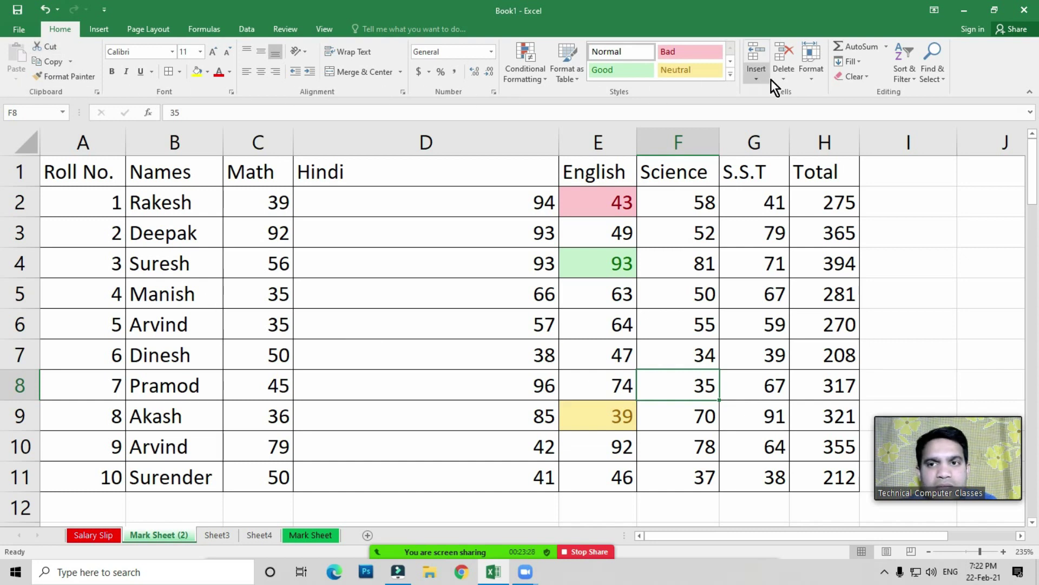
click(392, 297)
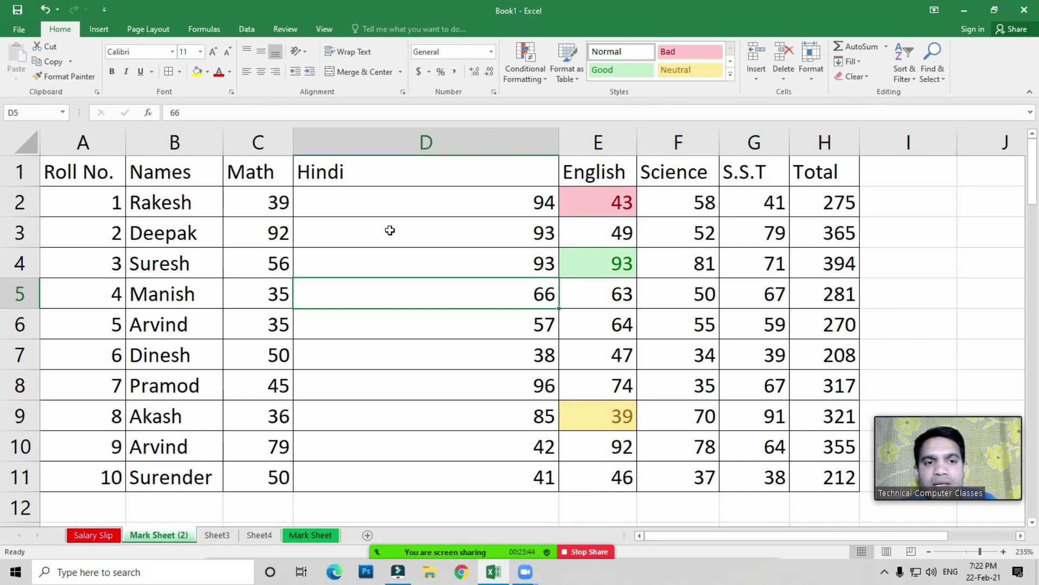
click(368, 204)
mouse_move(92, 178)
mouse_down()
mouse_move(598, 203)
mouse_move(771, 490)
mouse_move(797, 484)
mouse_up()
click(493, 275)
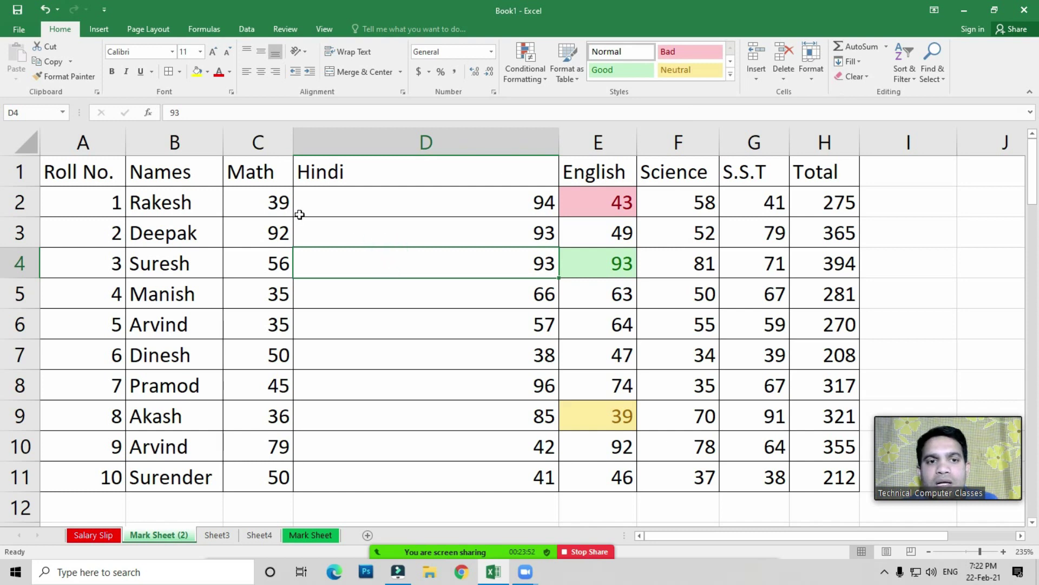
click(76, 173)
click(433, 317)
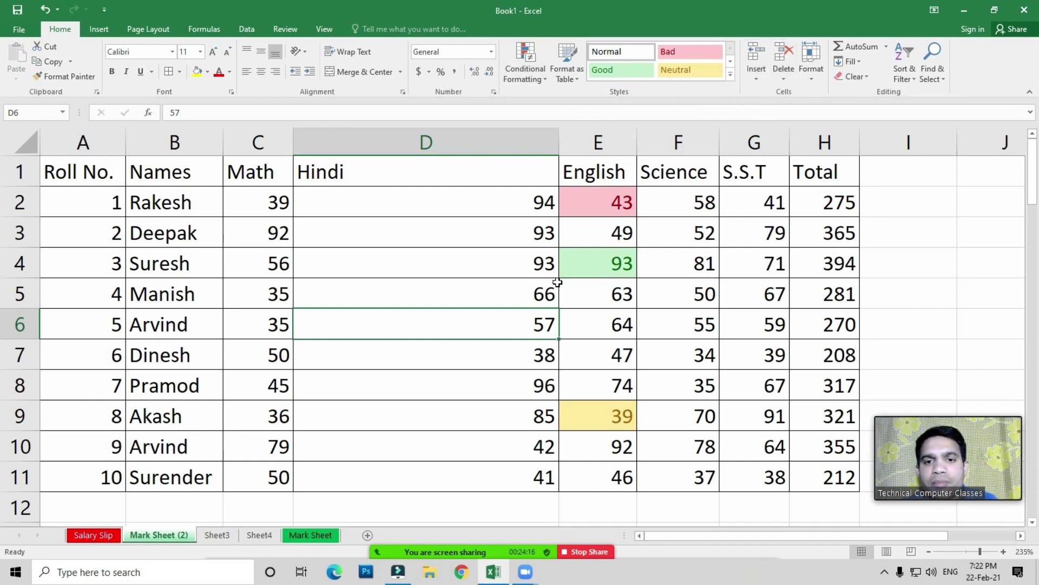
key(Up)
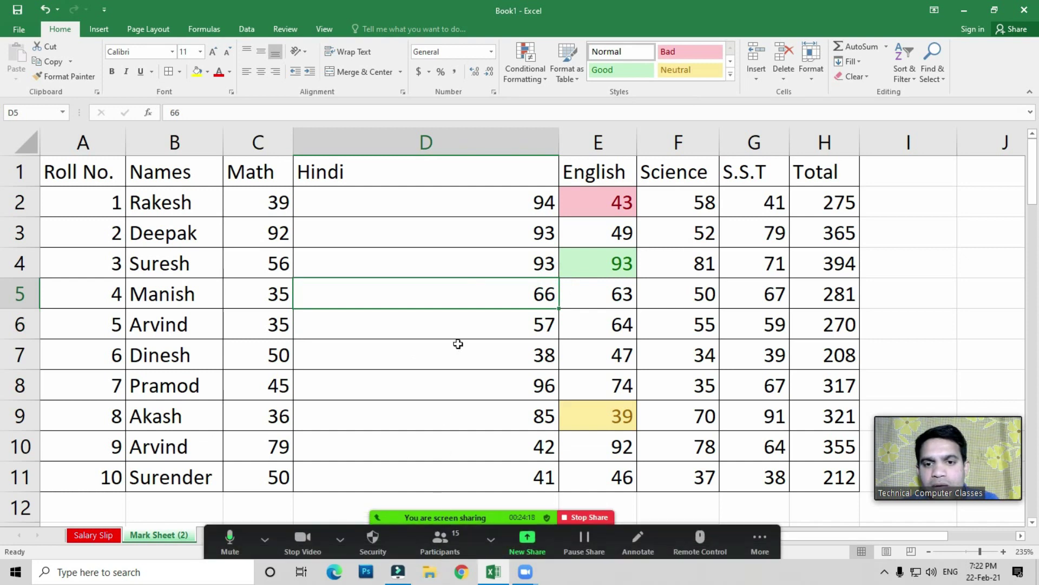
click(457, 344)
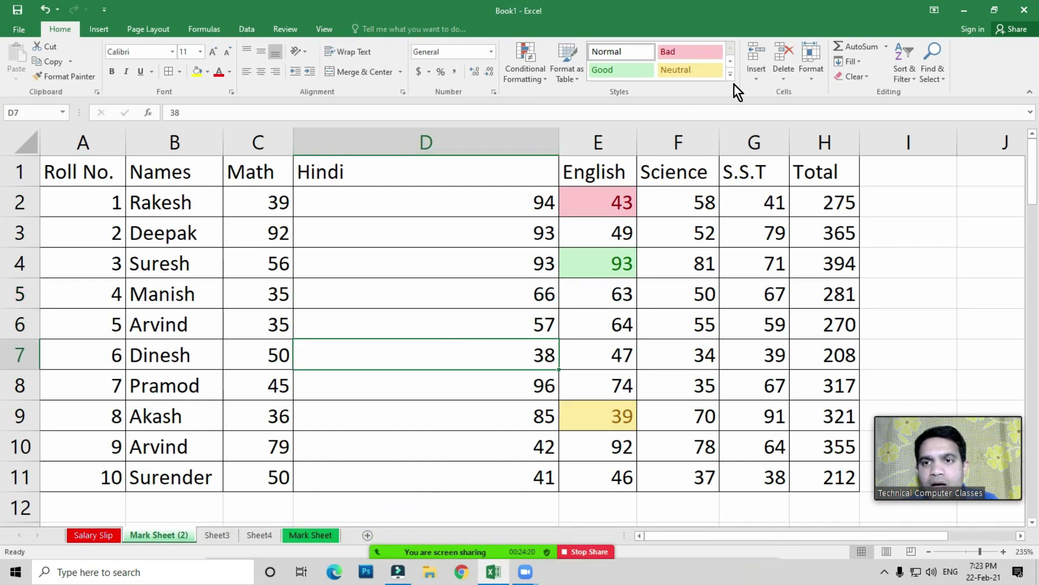
click(671, 235)
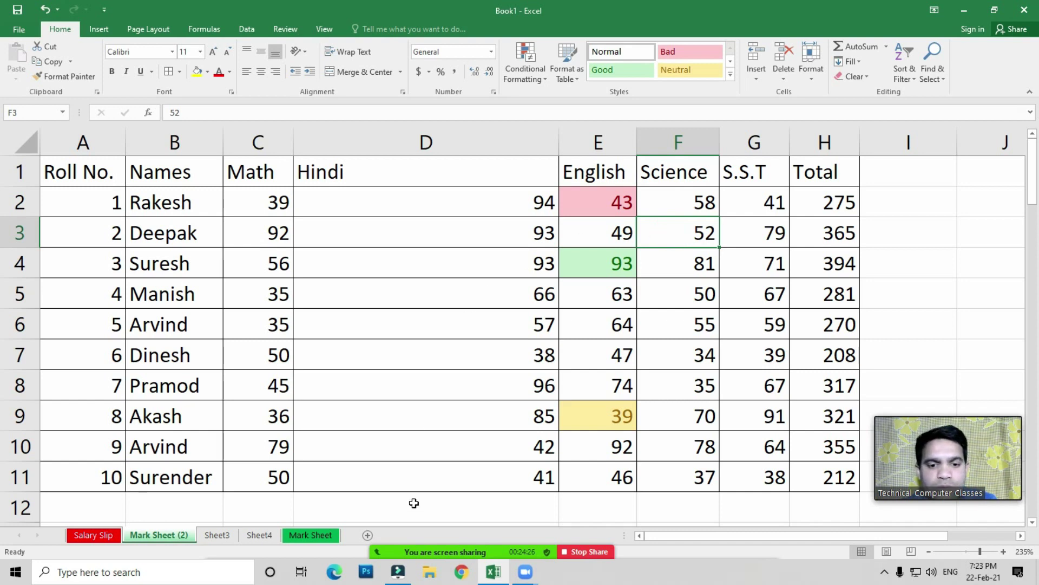
click(439, 544)
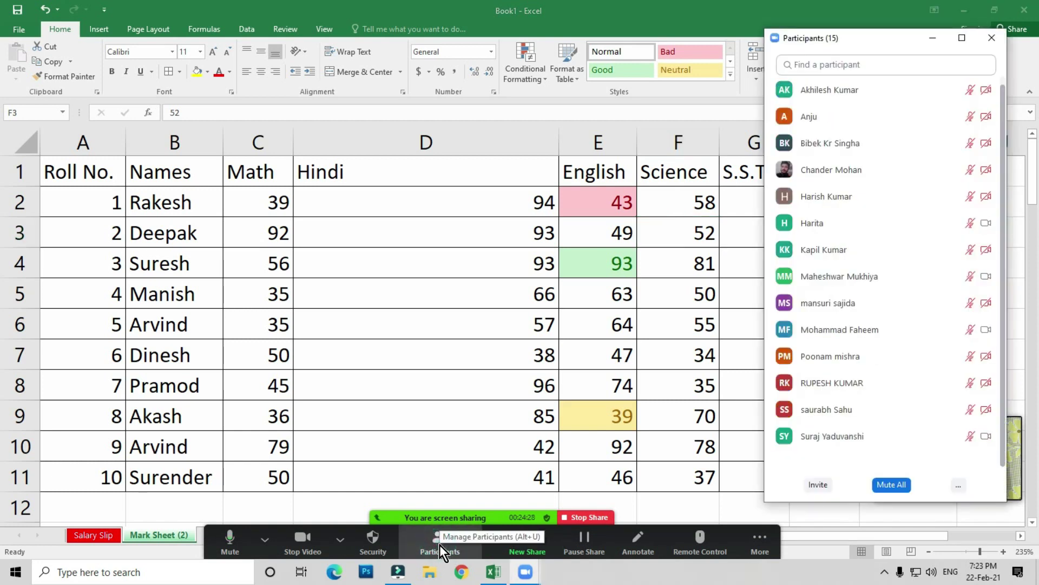
click(957, 490)
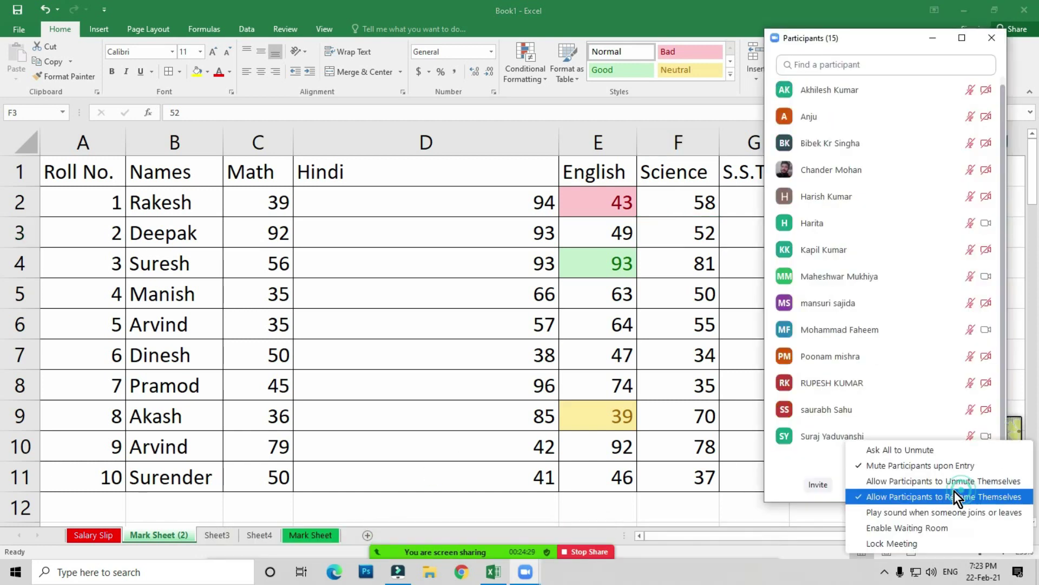
click(893, 456)
click(992, 38)
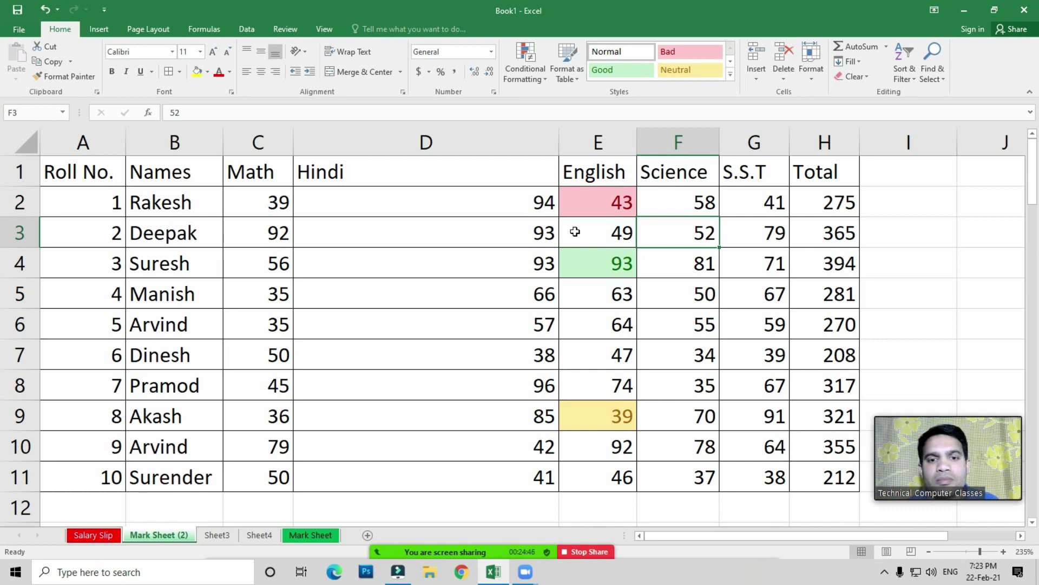
Step: Select cell D15 below the marks table and check the number format list, leaving it unchanged
scroll(354, 322, down, 6)
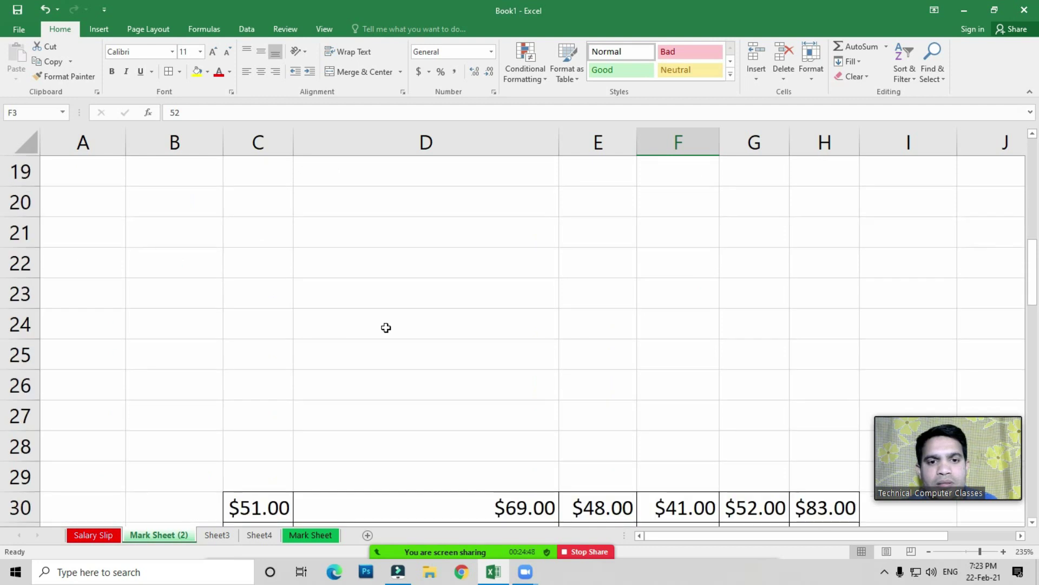
scroll(386, 327, up, 3)
click(252, 331)
click(399, 318)
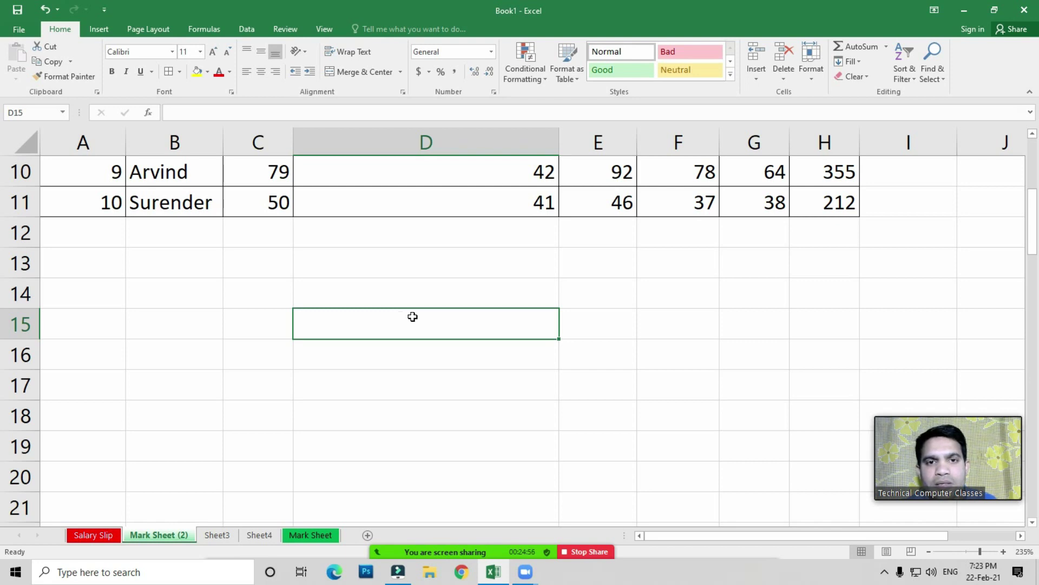
click(491, 52)
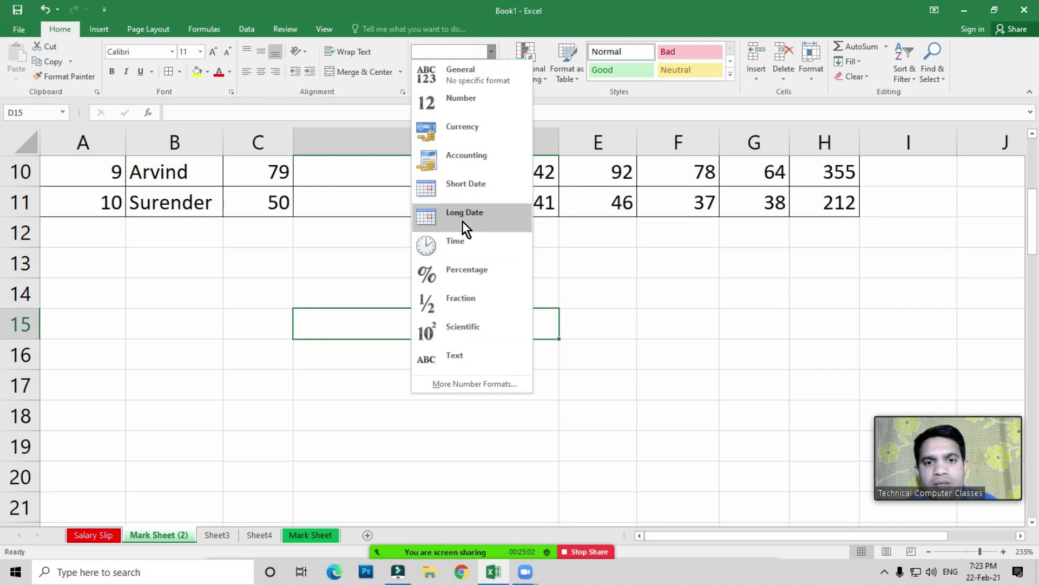
click(361, 320)
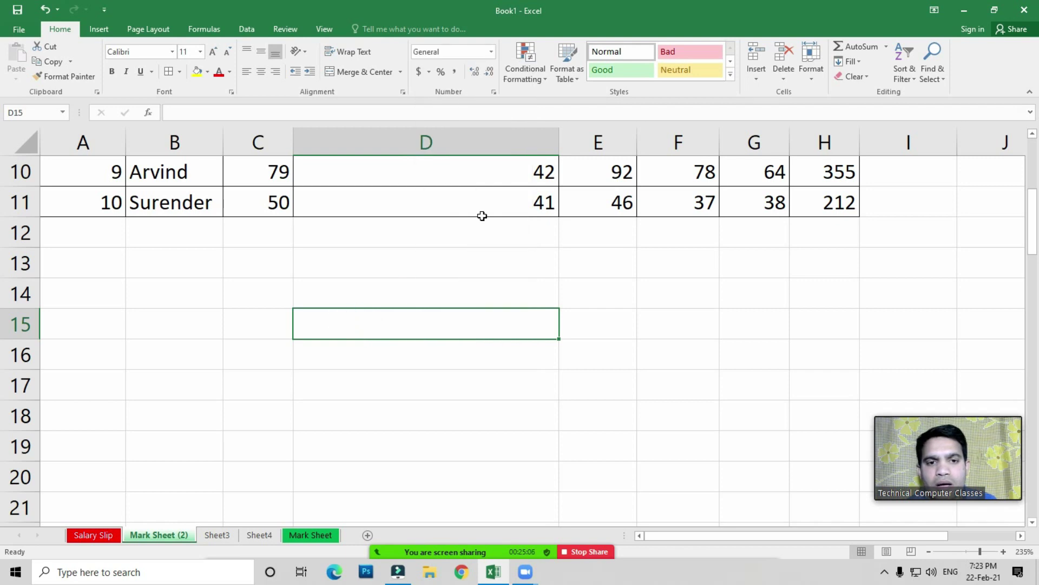
Step: Enter the date 22-02-2021 in D15 and format it as Long Date
text(22-0)
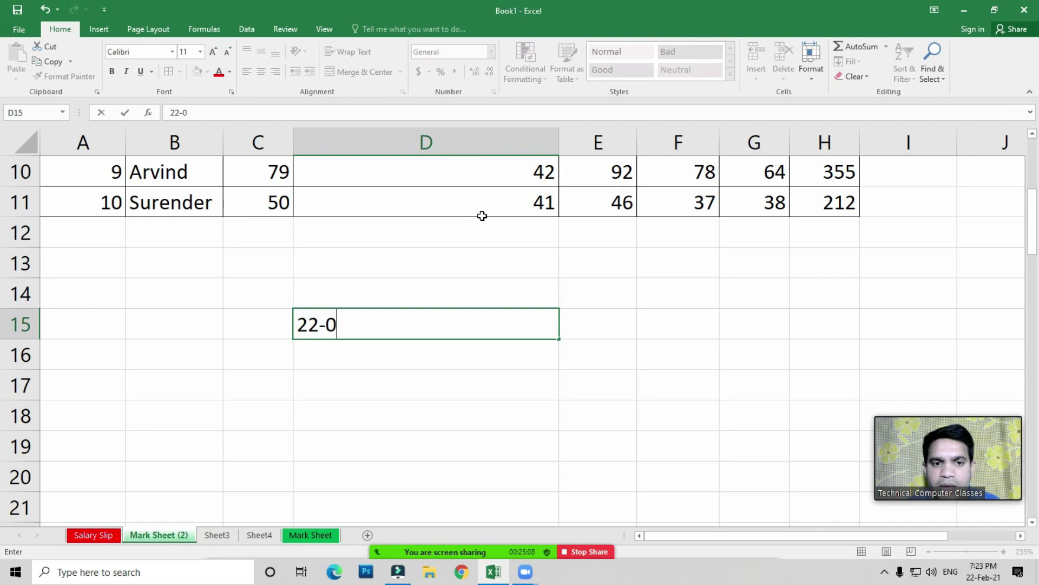
key(Return)
key(Up)
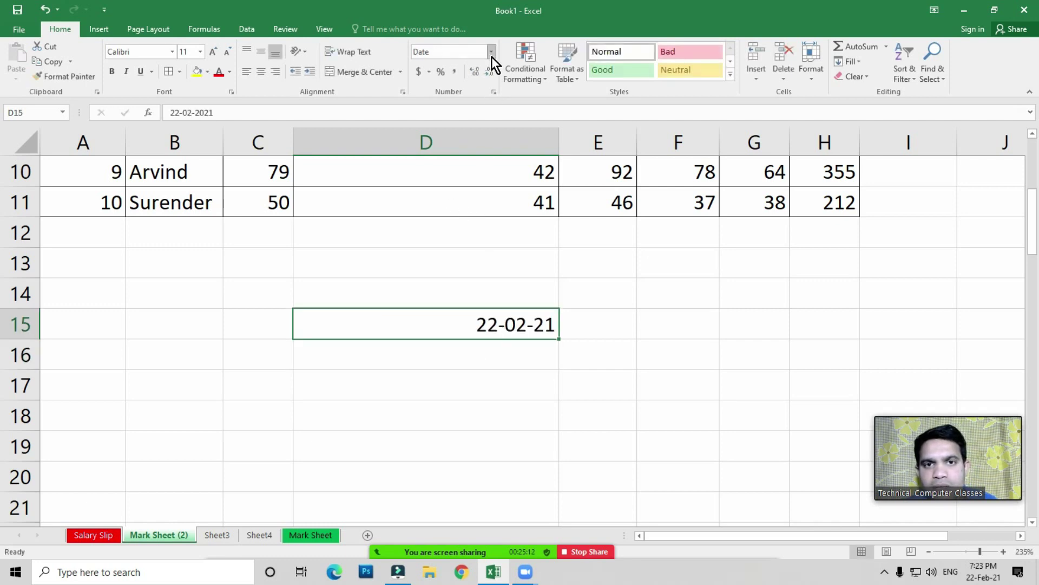
click(492, 56)
click(463, 219)
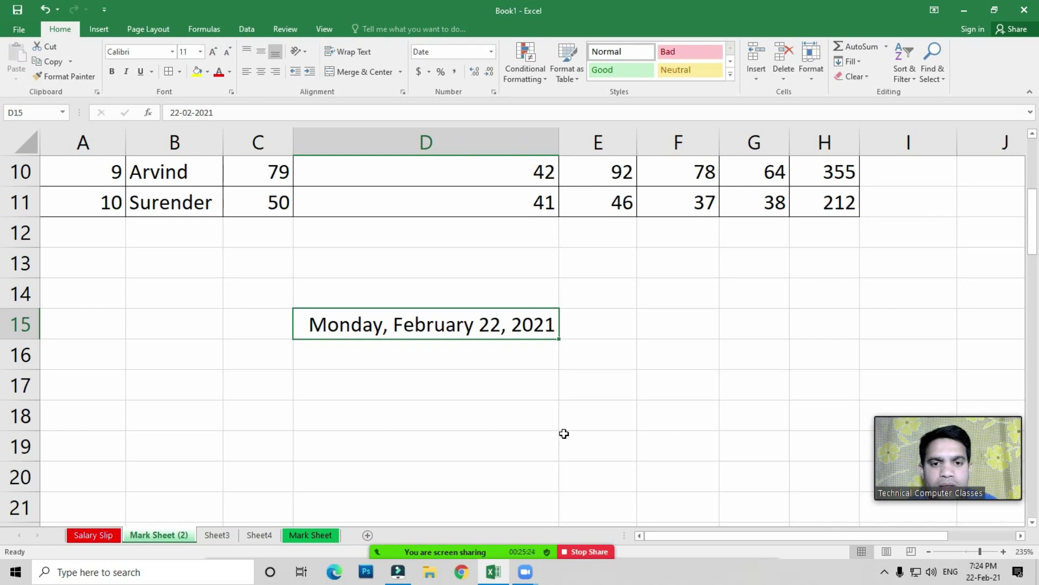
Step: Reselect D15 and review the number format list again without changing anything
click(462, 379)
click(462, 352)
click(460, 320)
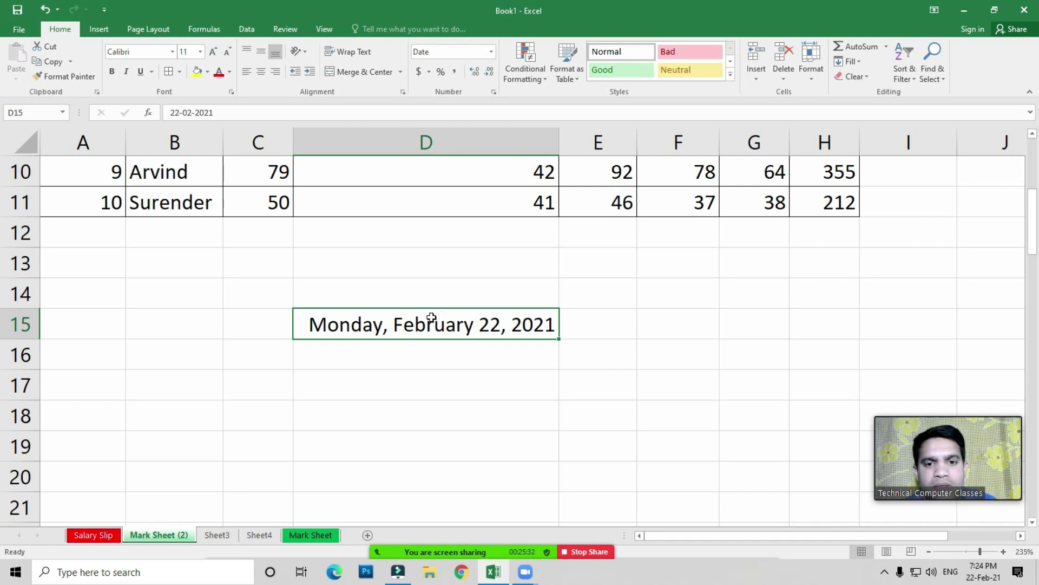
click(491, 53)
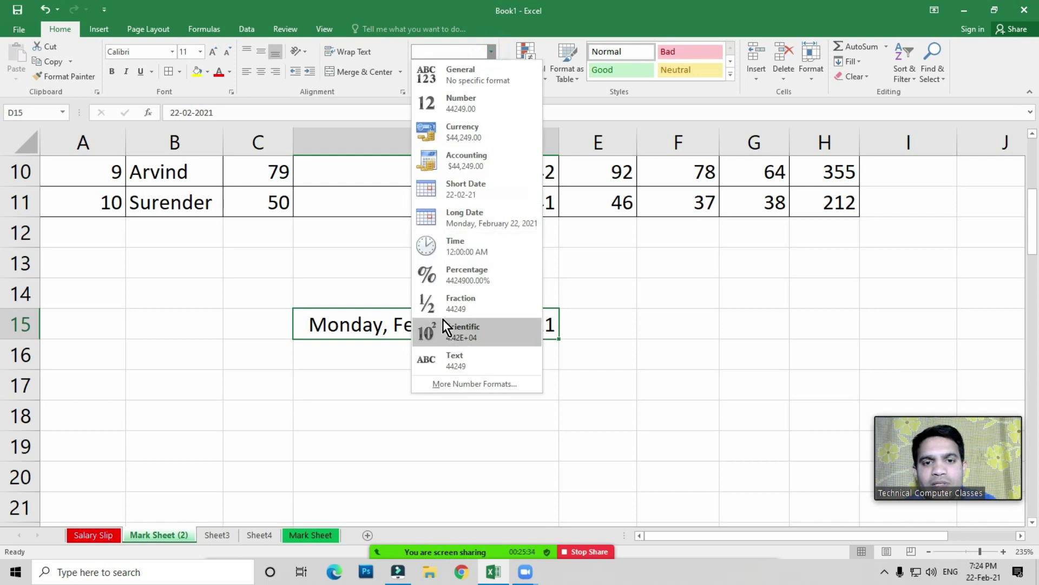
click(326, 330)
click(428, 337)
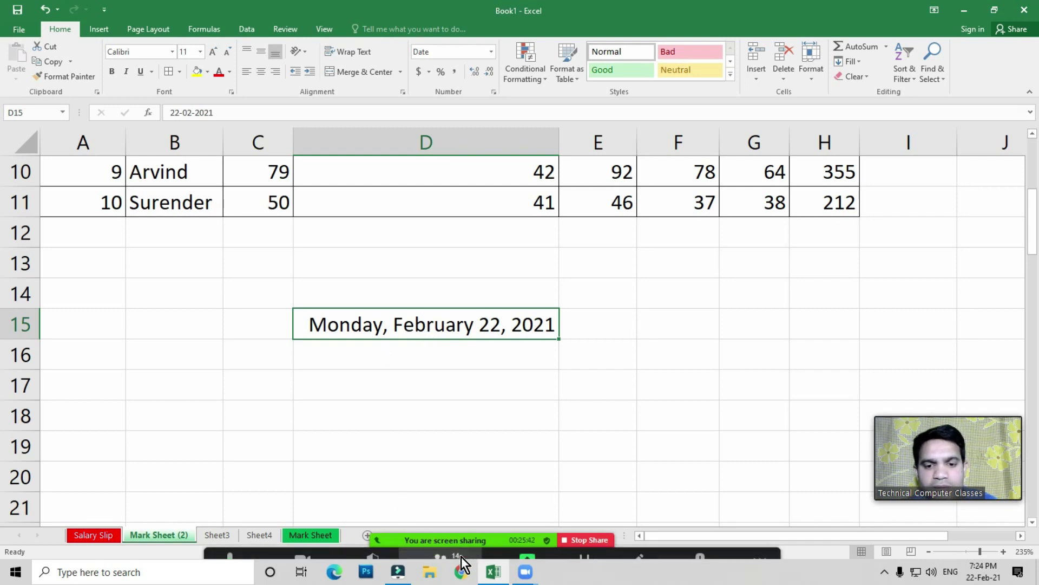
click(453, 544)
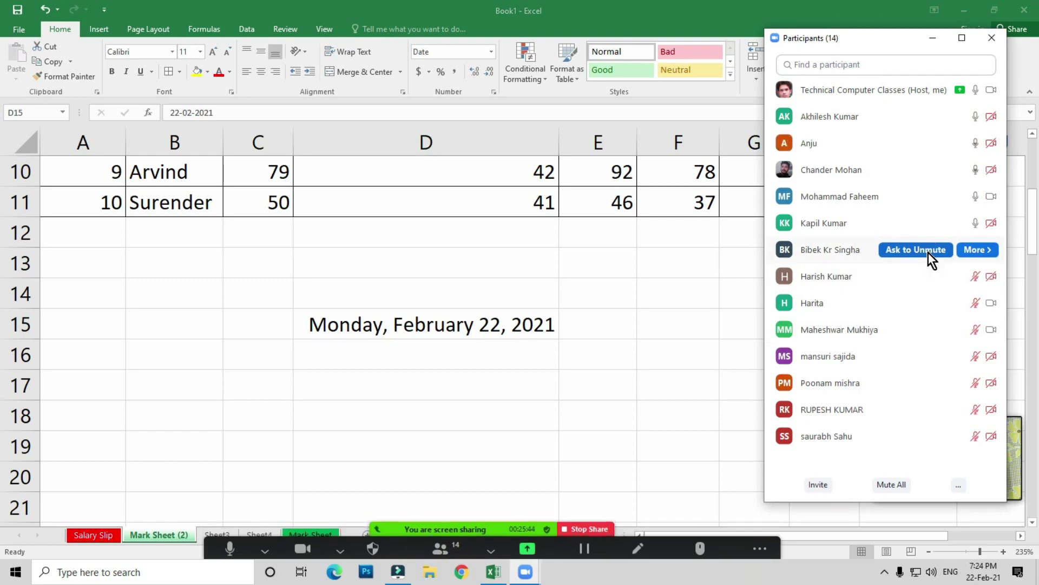
mouse_move(908, 42)
mouse_down()
mouse_move(861, 34)
mouse_move(904, 51)
mouse_up()
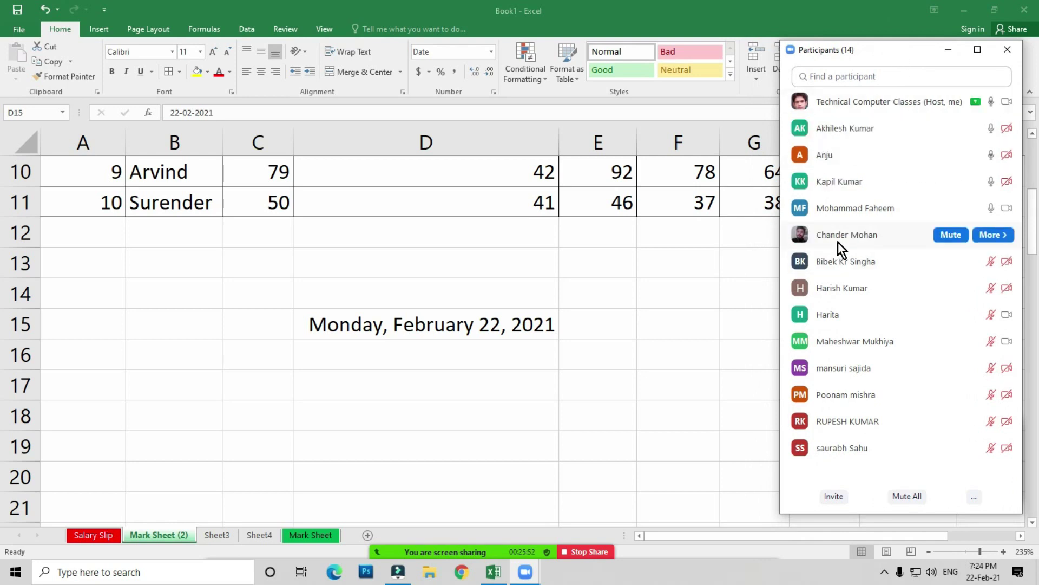
mouse_move(901, 155)
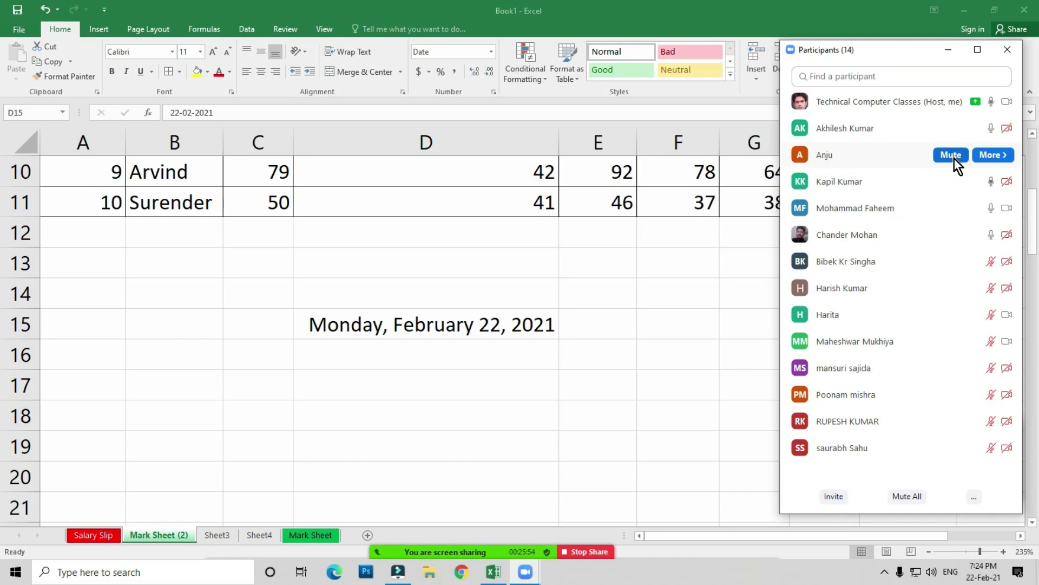
click(1007, 50)
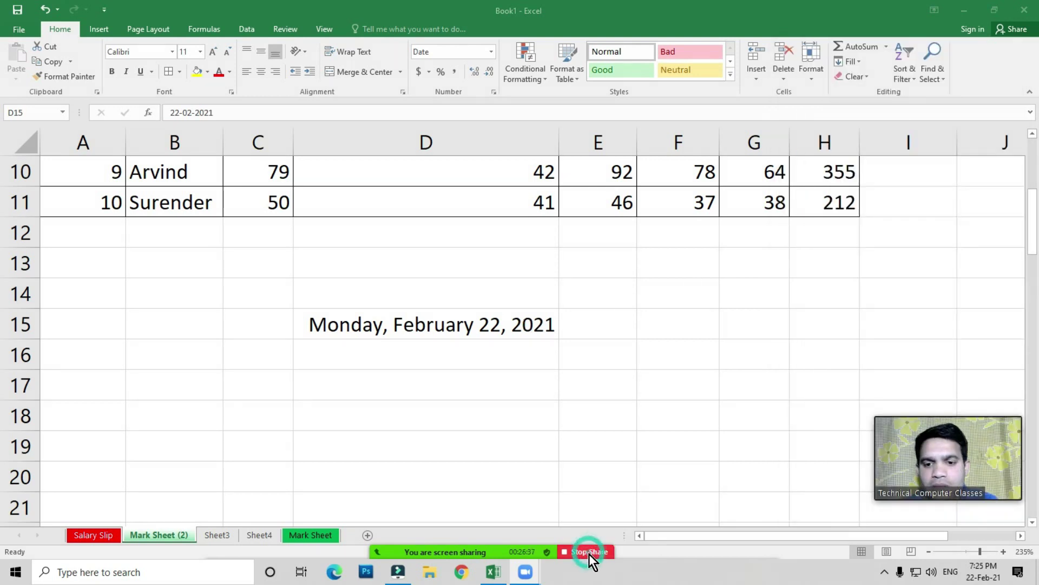
click(589, 552)
click(587, 556)
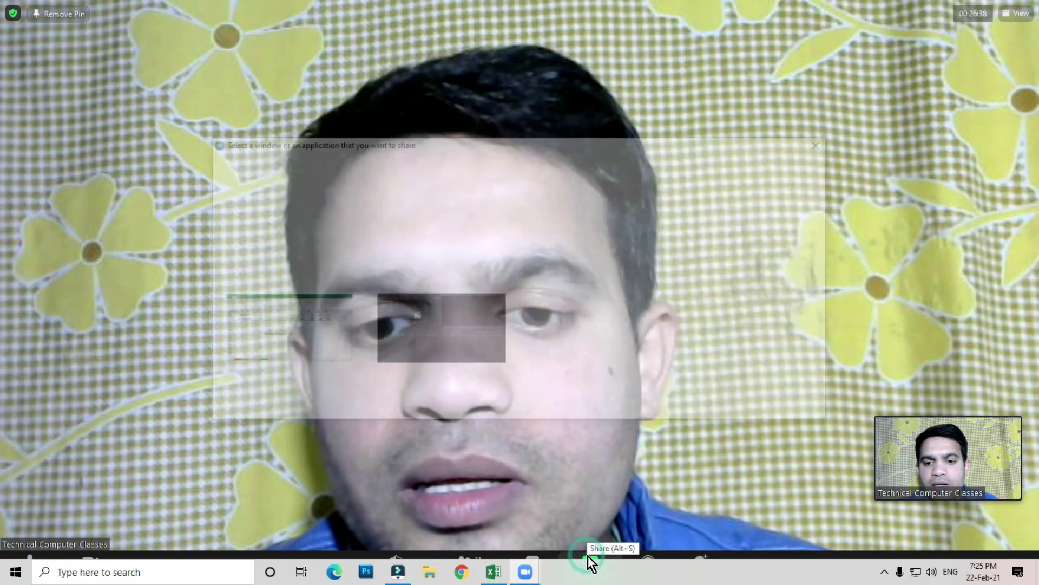
click(306, 352)
click(795, 411)
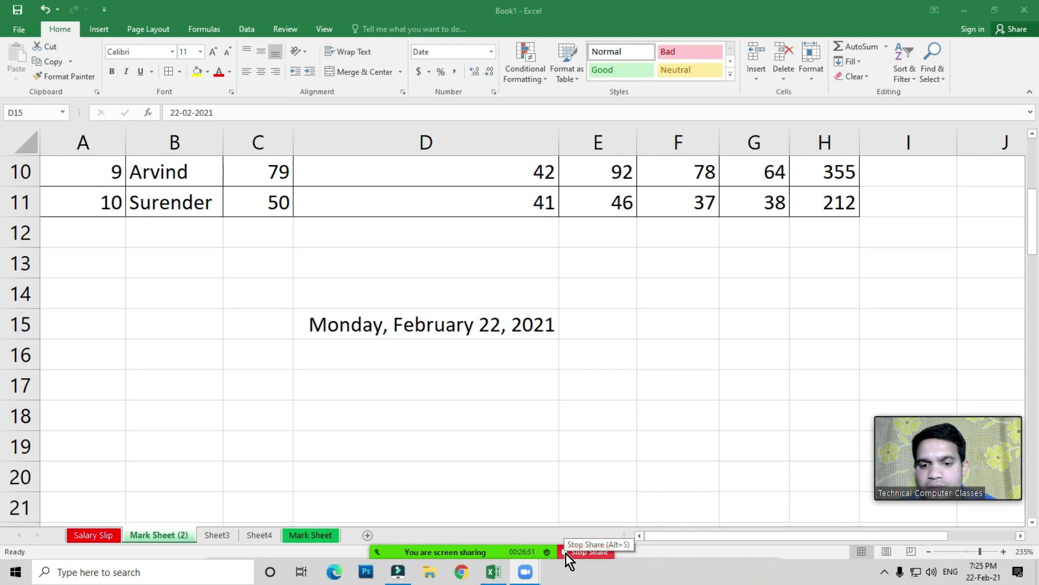
Step: Open the More menu on the Zoom meeting toolbar
click(760, 541)
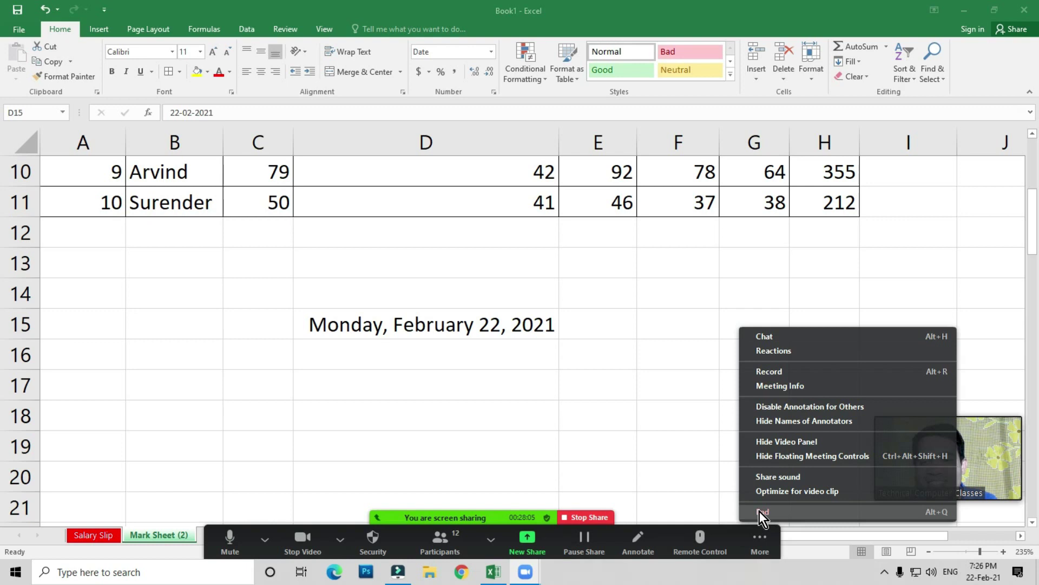
Step: Reopen Zoom's More menu and choose End to bring up the end-meeting prompt
click(581, 525)
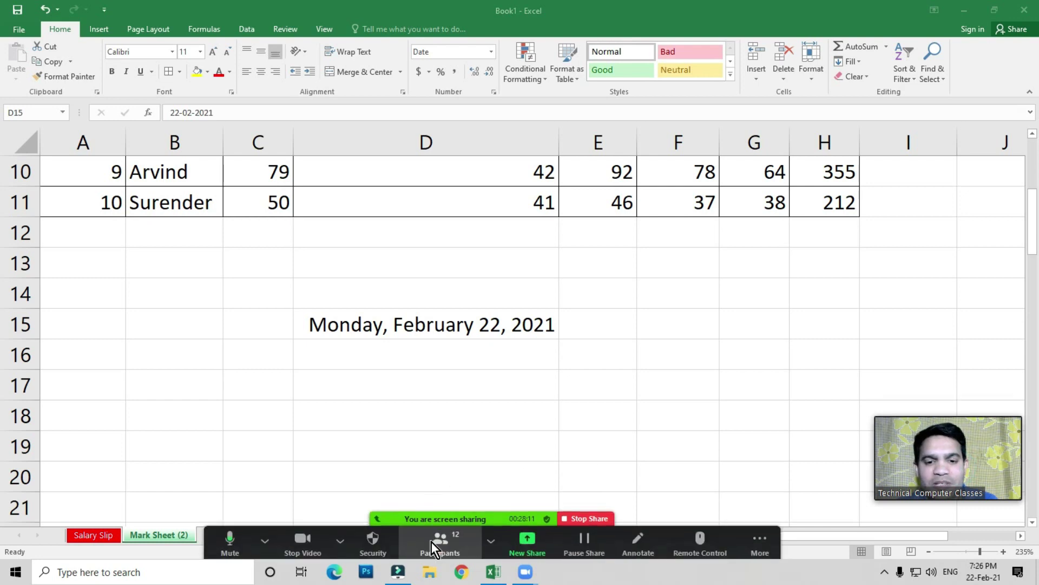
click(491, 540)
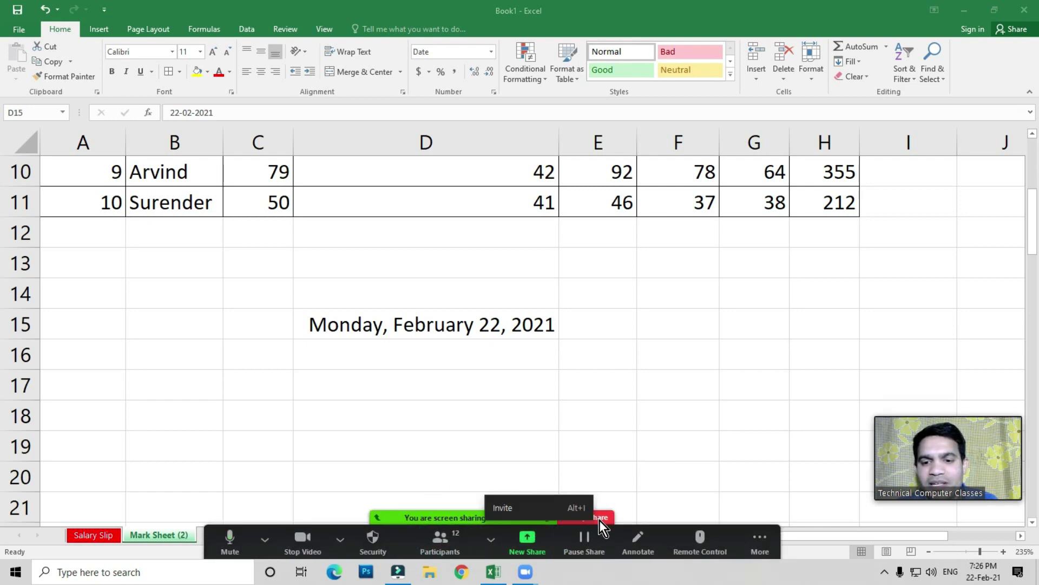
click(760, 540)
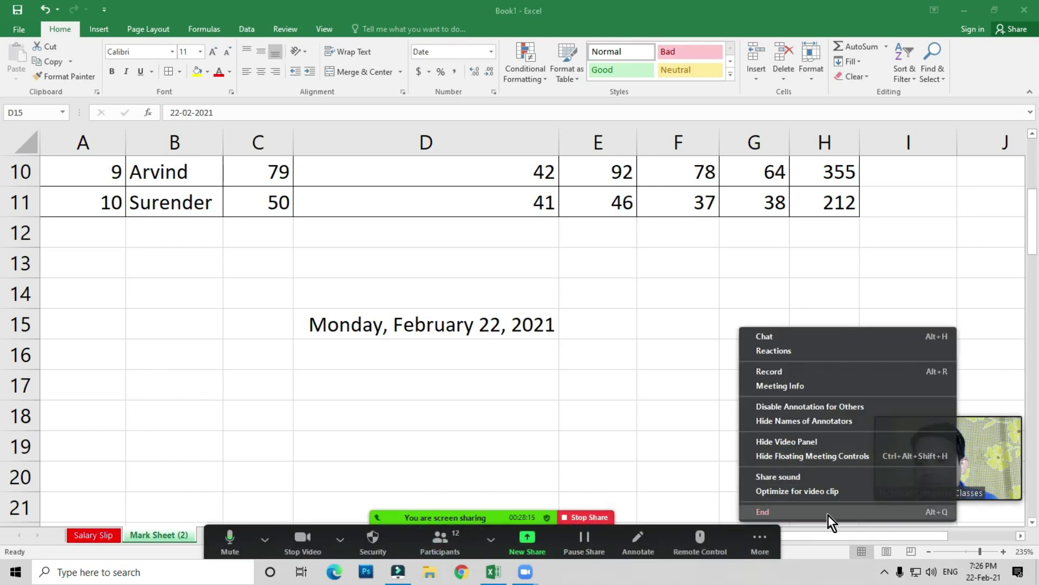
click(765, 513)
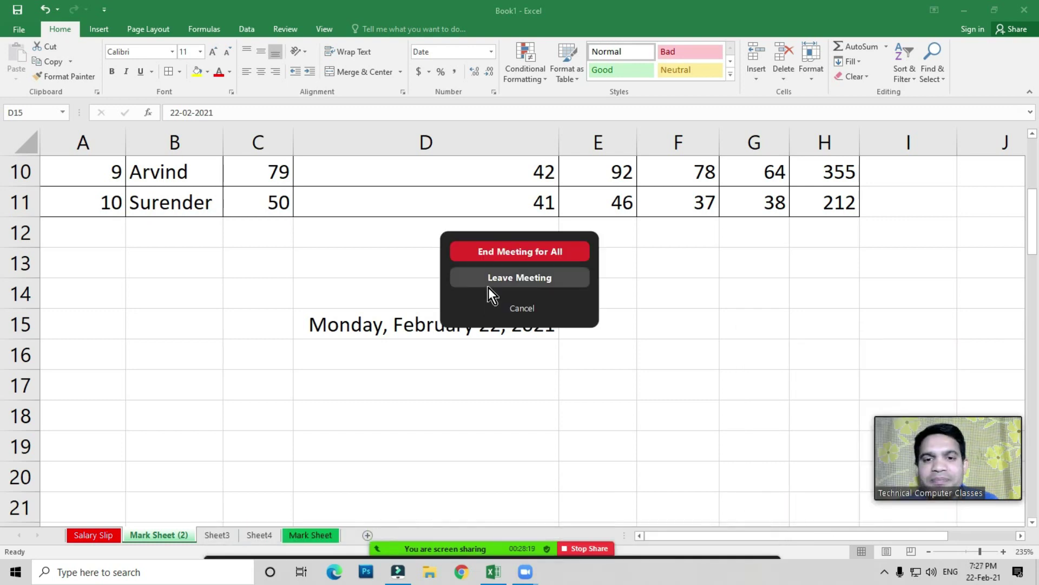